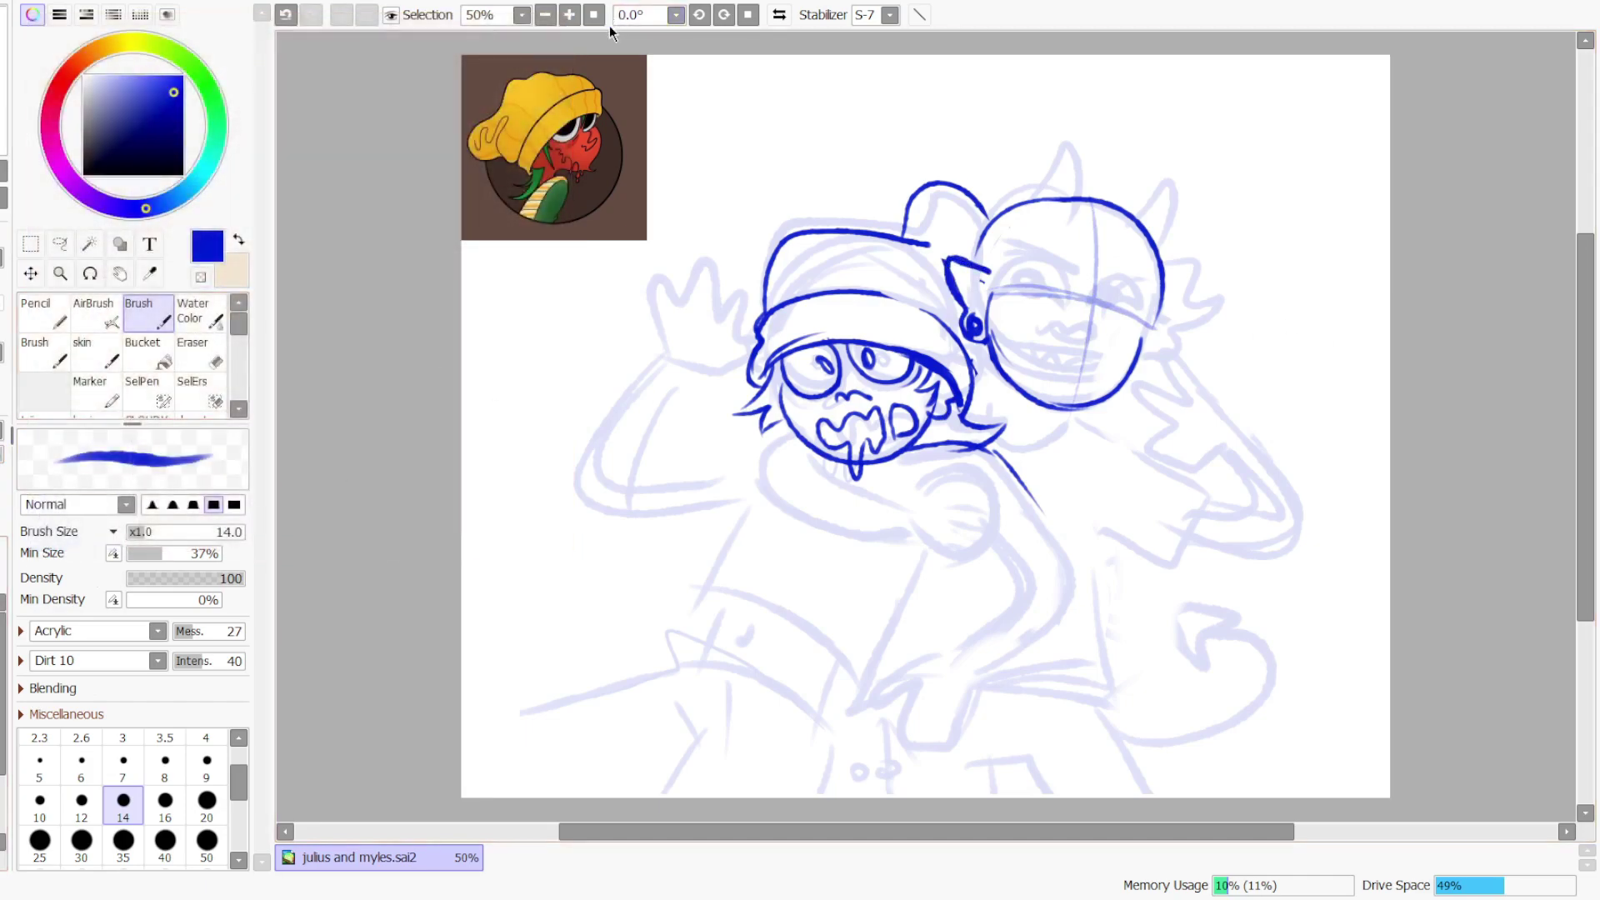
- Outline the horned character's two eyes in blue with the size 14 Brush, a large circle and a narrower oval
click(569, 14)
mouse_move(1119, 247)
mouse_down()
mouse_move(818, 236)
mouse_move(839, 208)
mouse_up()
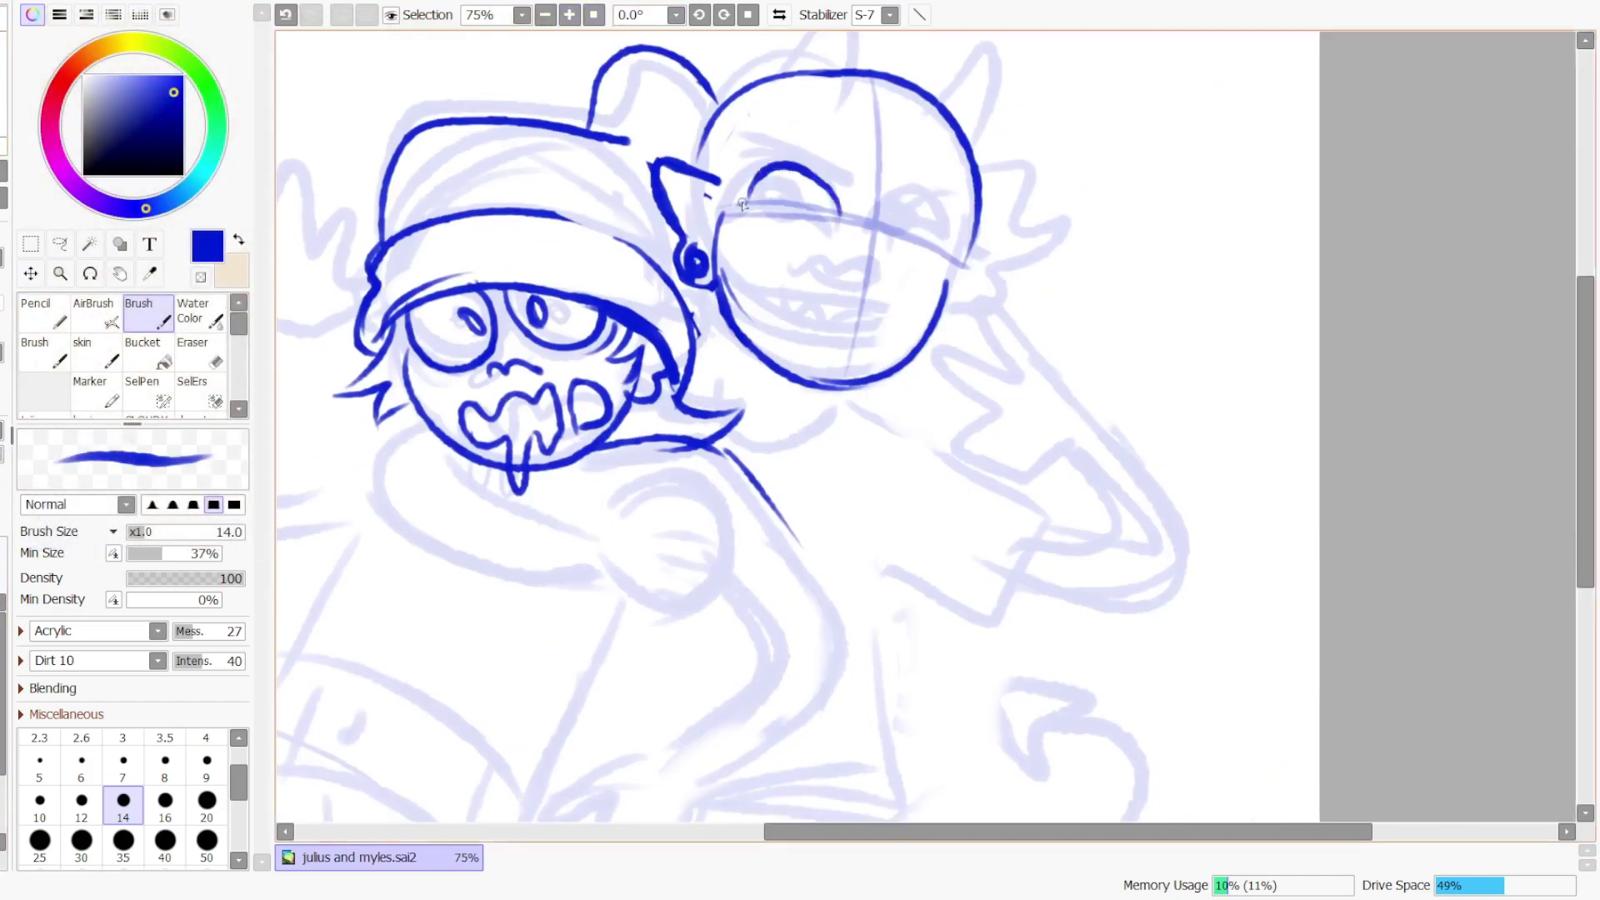
key(ctrl+z)
mouse_move(739, 213)
mouse_down()
mouse_move(865, 215)
mouse_move(768, 154)
mouse_move(869, 238)
mouse_move(720, 206)
mouse_up()
key(ctrl+z)
key(ctrl+z)
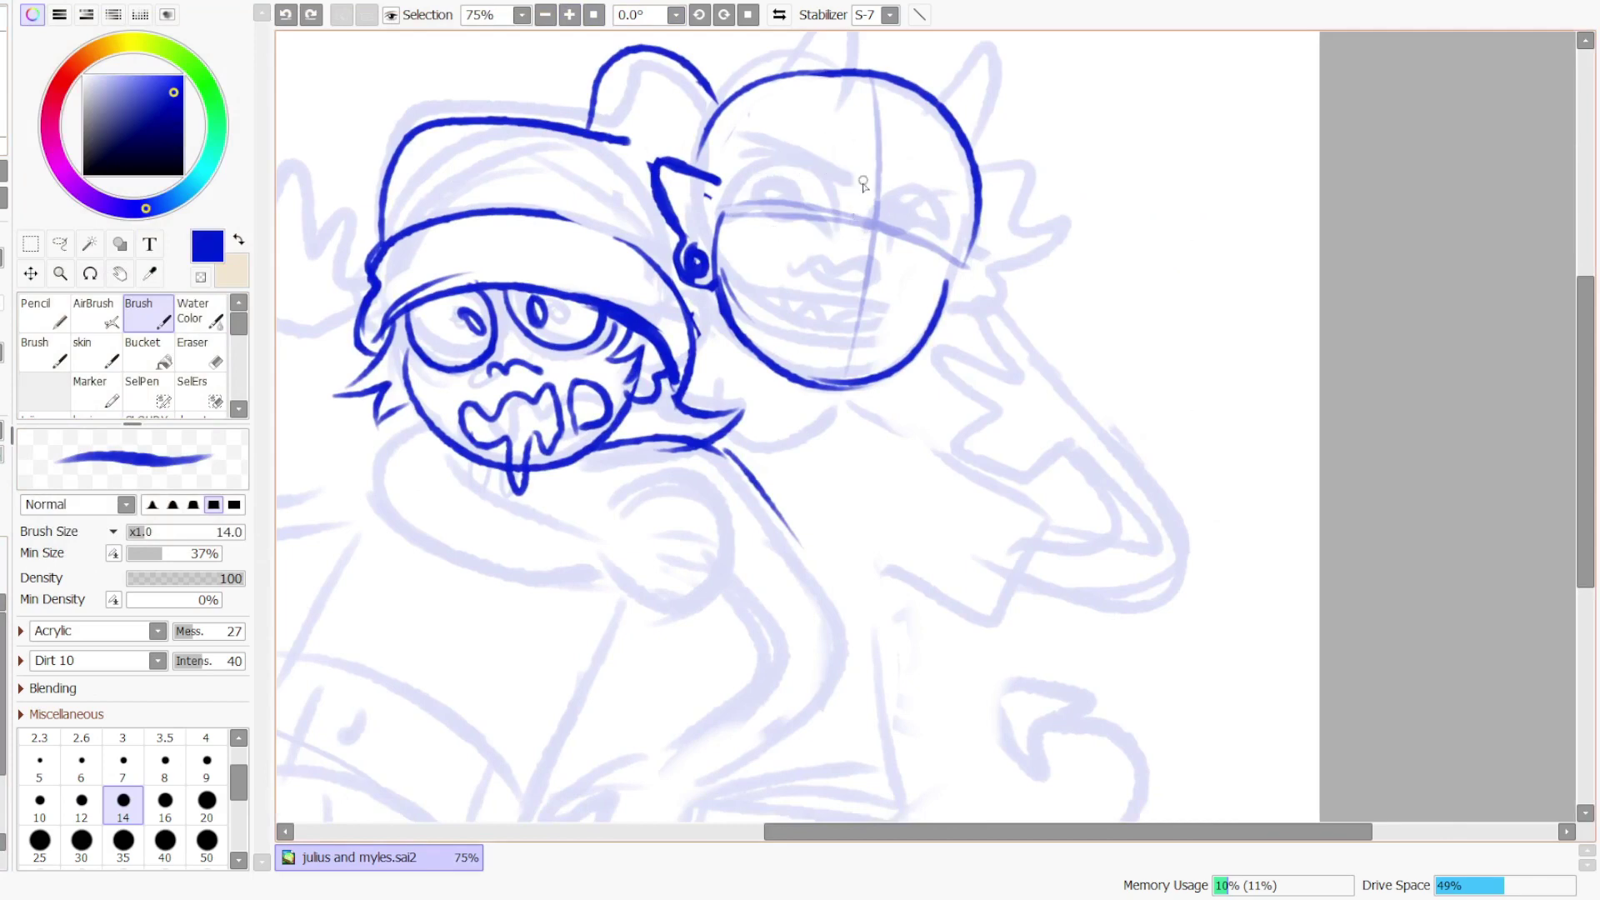
mouse_move(862, 208)
mouse_down()
mouse_move(709, 198)
mouse_move(889, 191)
mouse_move(745, 277)
mouse_move(802, 140)
mouse_up()
key(ctrl+z)
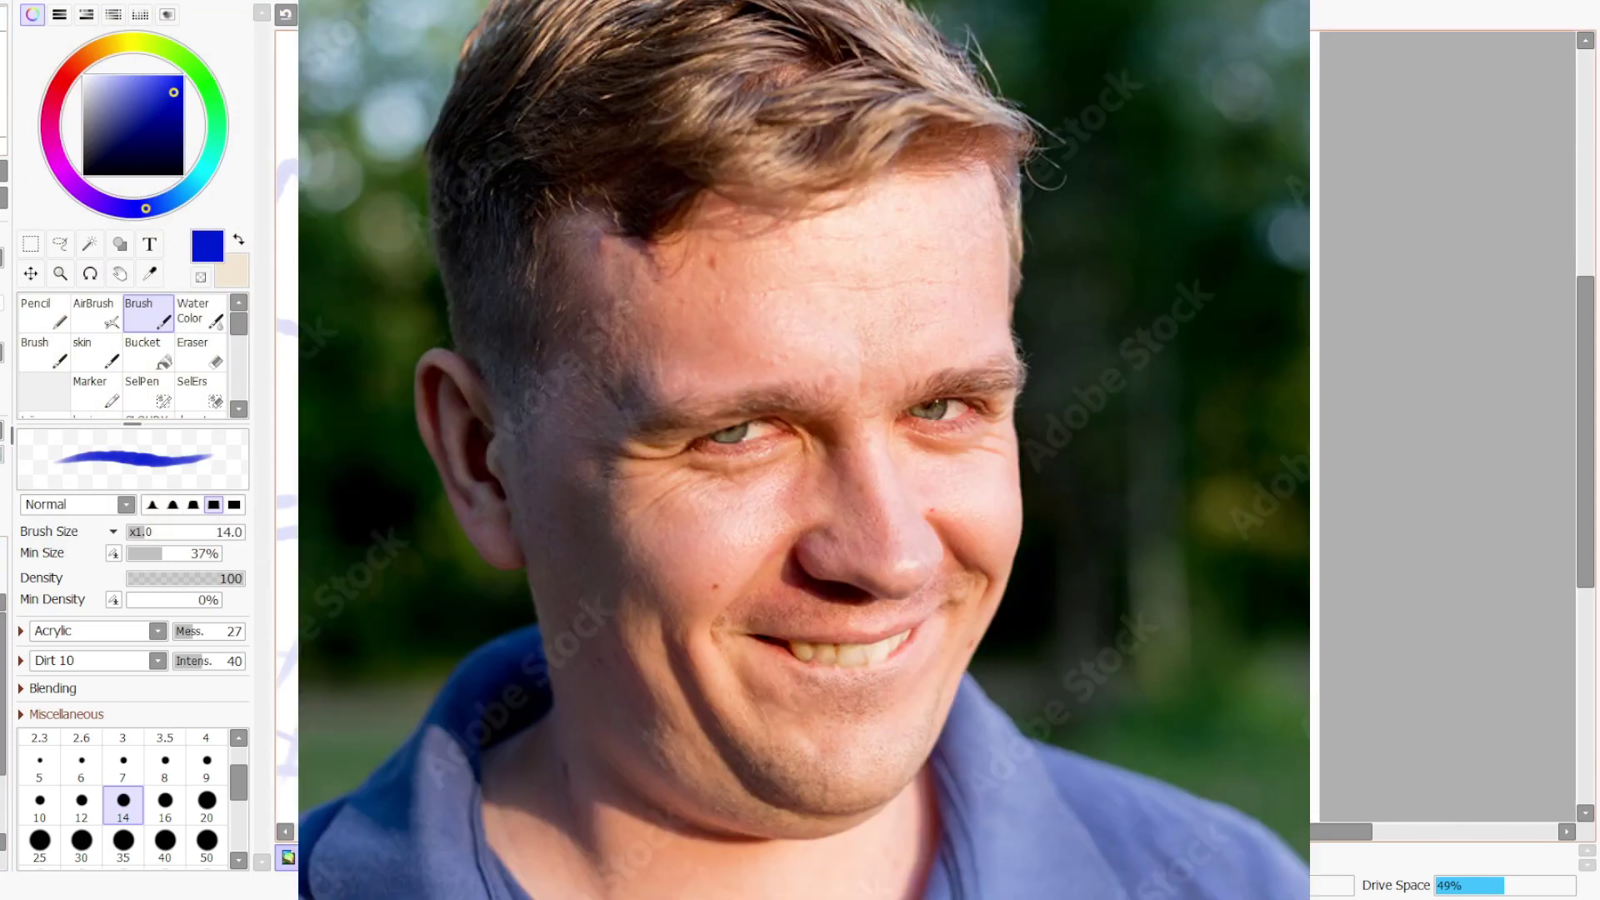
mouse_move(847, 215)
mouse_down()
mouse_move(722, 218)
mouse_move(866, 207)
mouse_move(944, 268)
mouse_move(897, 164)
mouse_up()
key(ctrl+z)
mouse_move(949, 213)
mouse_down()
mouse_move(882, 286)
mouse_move(967, 198)
mouse_move(844, 238)
mouse_move(960, 250)
mouse_move(929, 304)
mouse_up()
key(ctrl+z)
key(ctrl+z)
drag(883, 254, 943, 179)
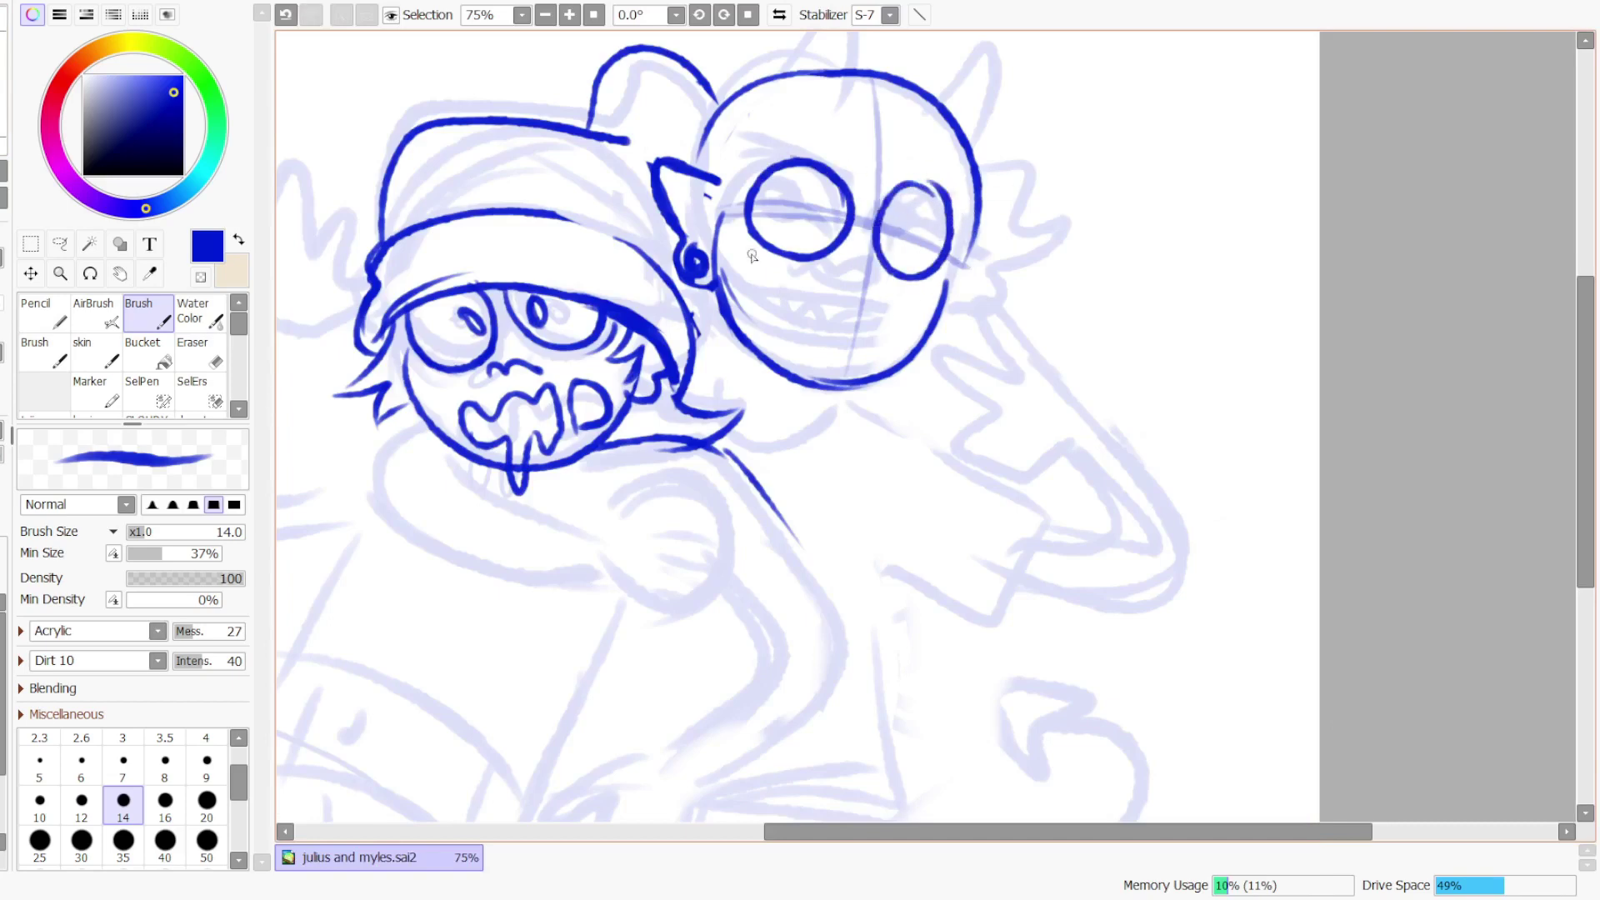
- Draw slanted lower lids across the horned character's eyes and erase the curves below them
mouse_move(754, 218)
mouse_down()
mouse_move(847, 240)
mouse_move(742, 227)
mouse_move(962, 288)
mouse_move(875, 250)
mouse_up()
key(ctrl+z)
click(193, 354)
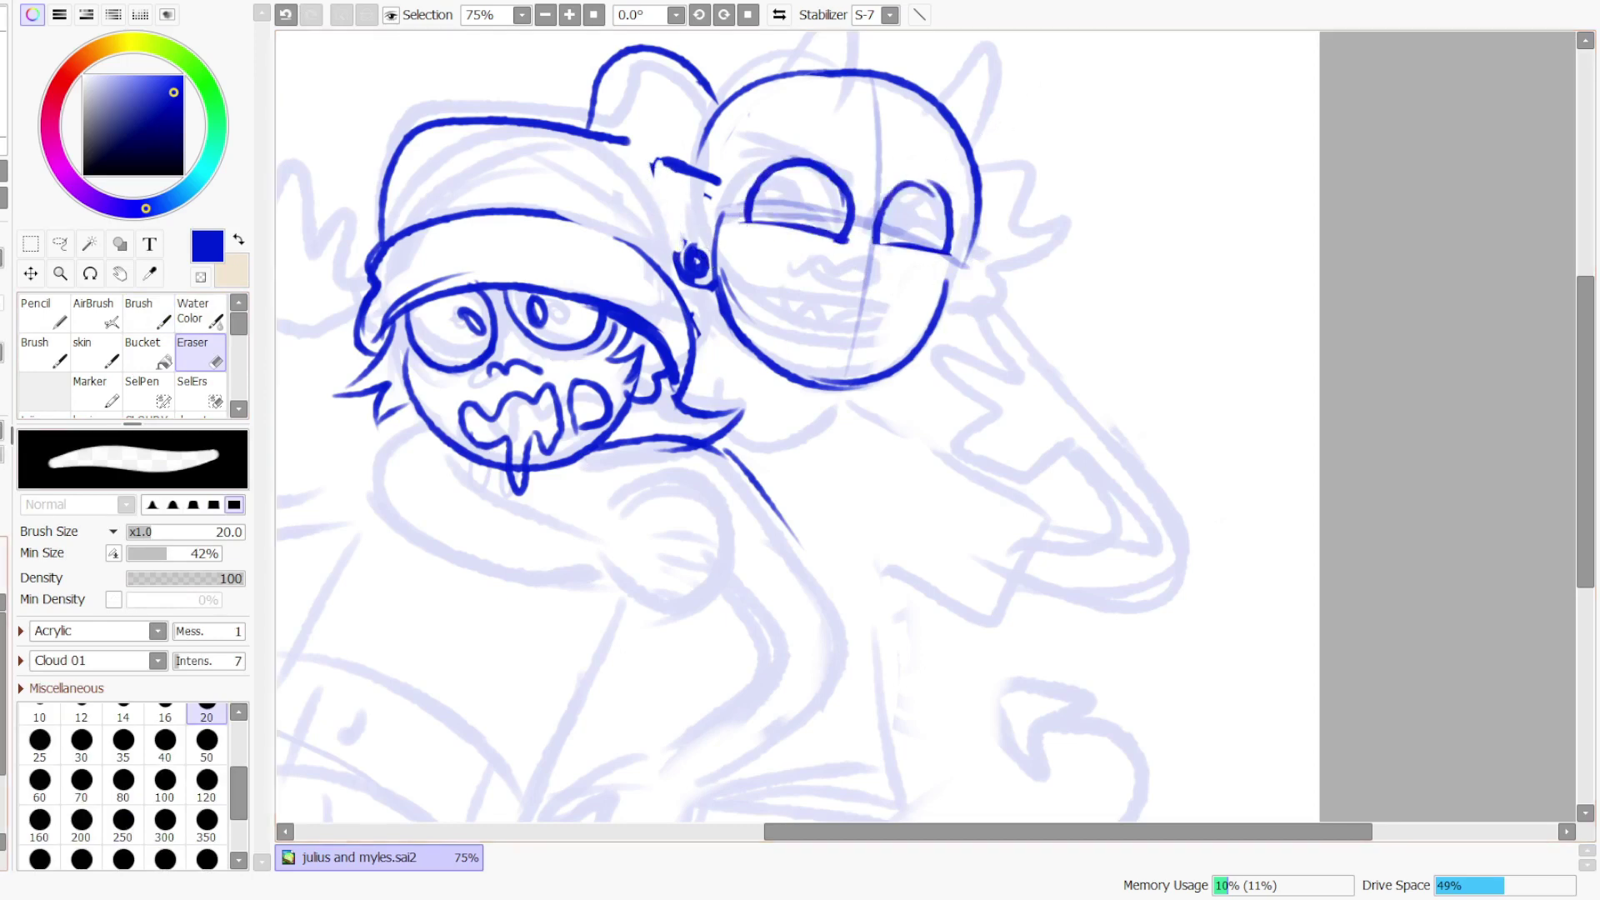
- Transform the horned character's eyes, rotating them slightly clockwise and repositioning them on the face
key(ctrl+t)
drag(955, 153, 982, 155)
drag(929, 220, 908, 225)
click(110, 650)
click(111, 649)
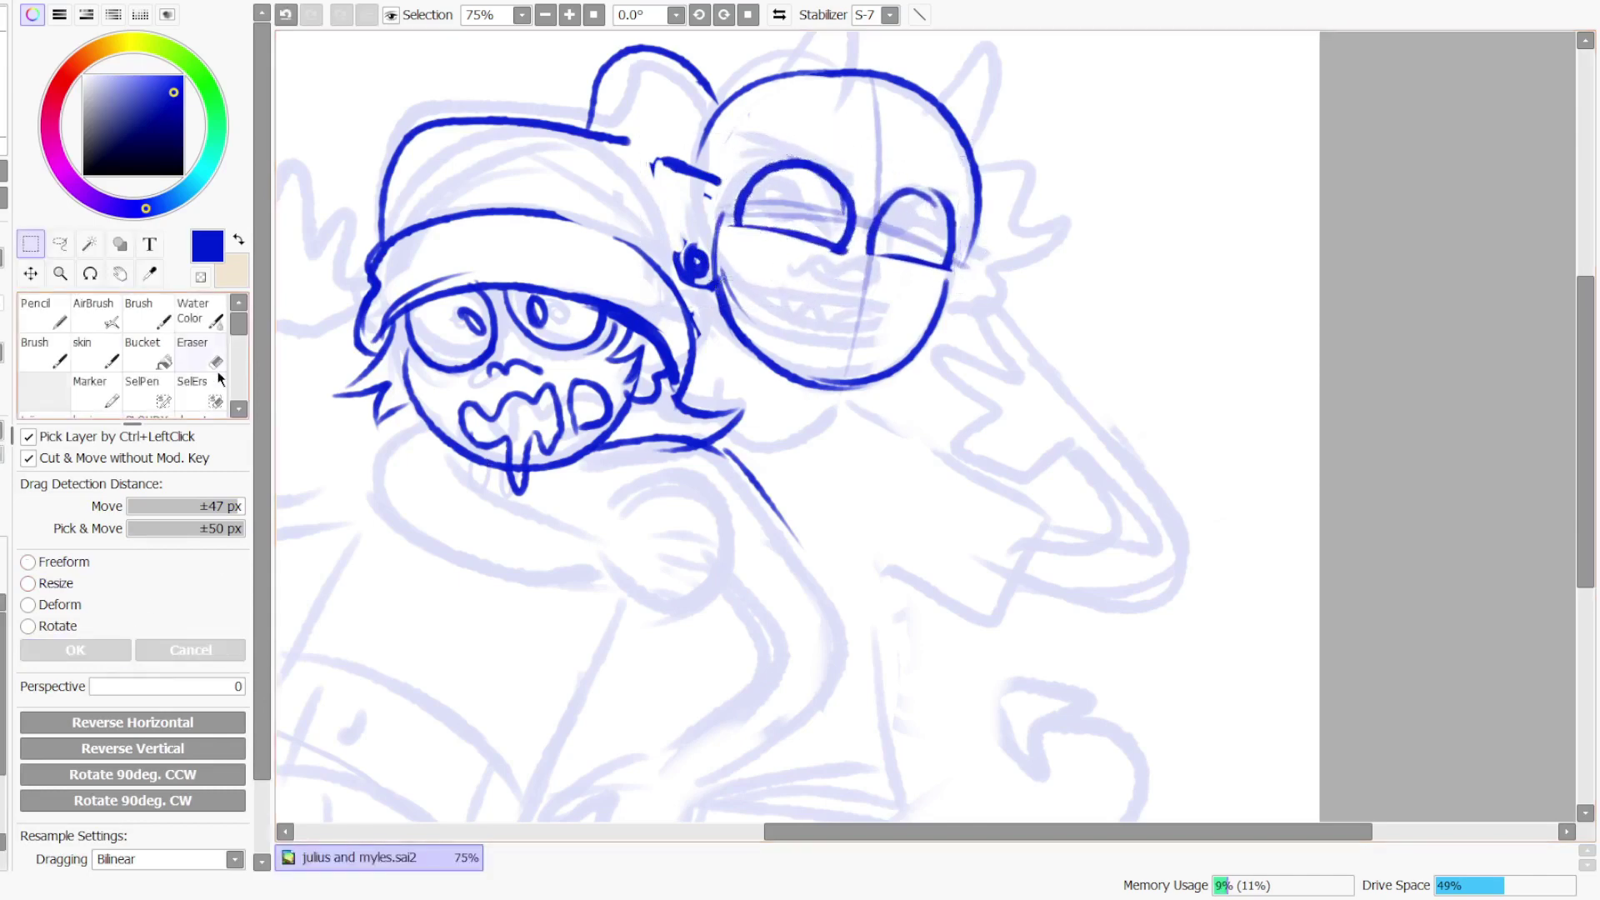
- Clean up the eye lines, and add pupils, a slanted eyebrow and a nose to the horned character's face
key(e)
key(b)
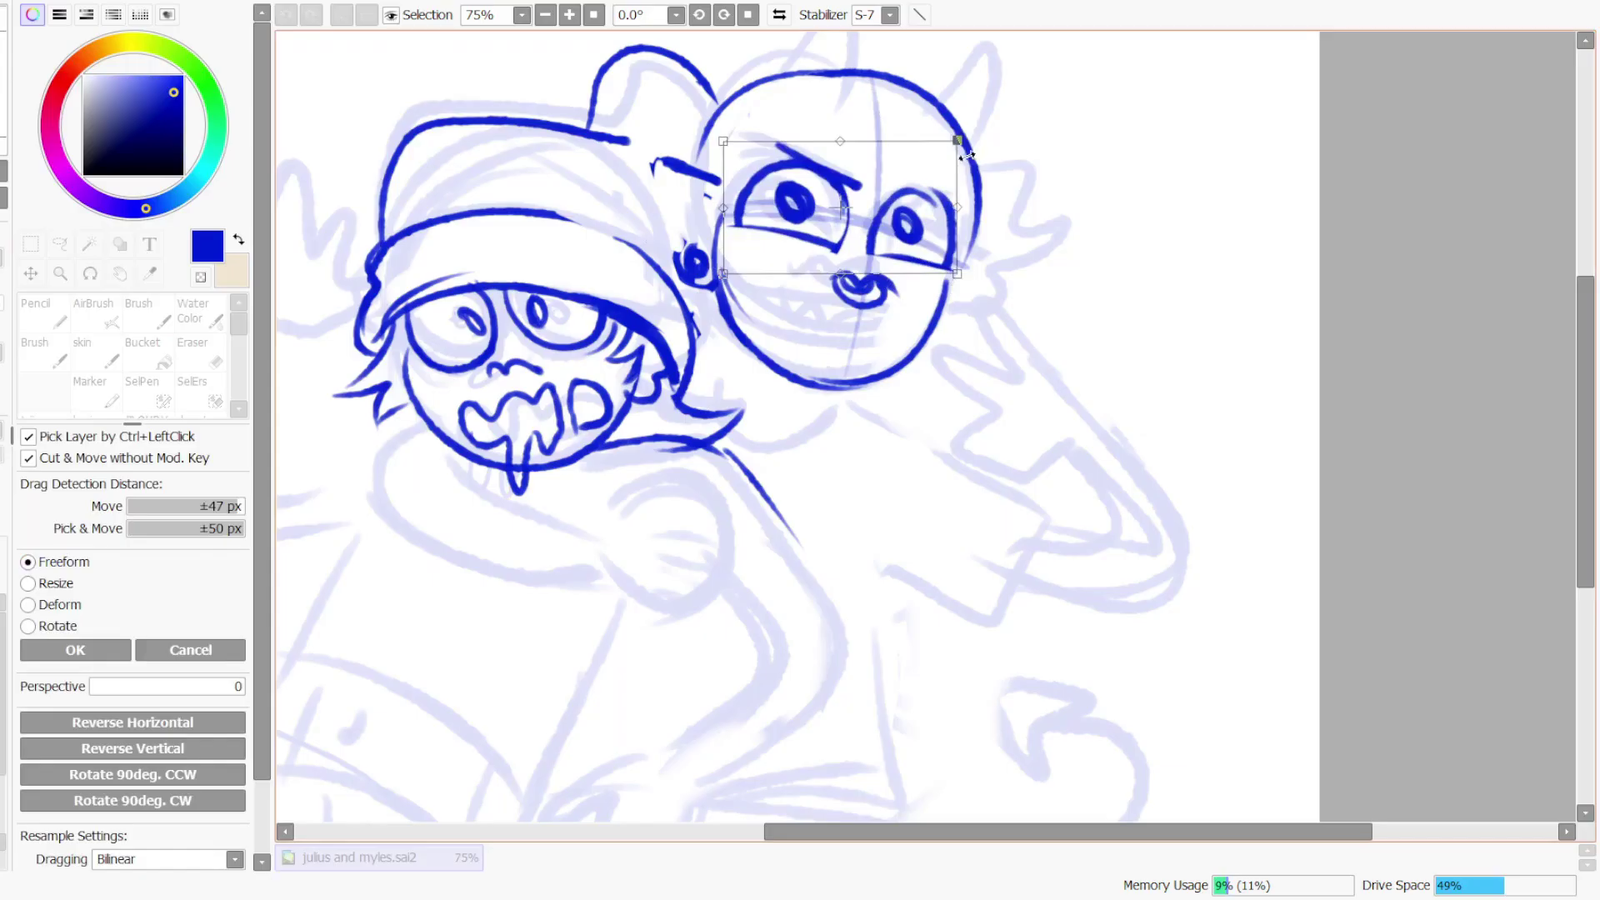
- Rotate the selected eye area slightly counterclockwise and apply the transformation
drag(999, 150, 1006, 163)
drag(916, 242, 921, 240)
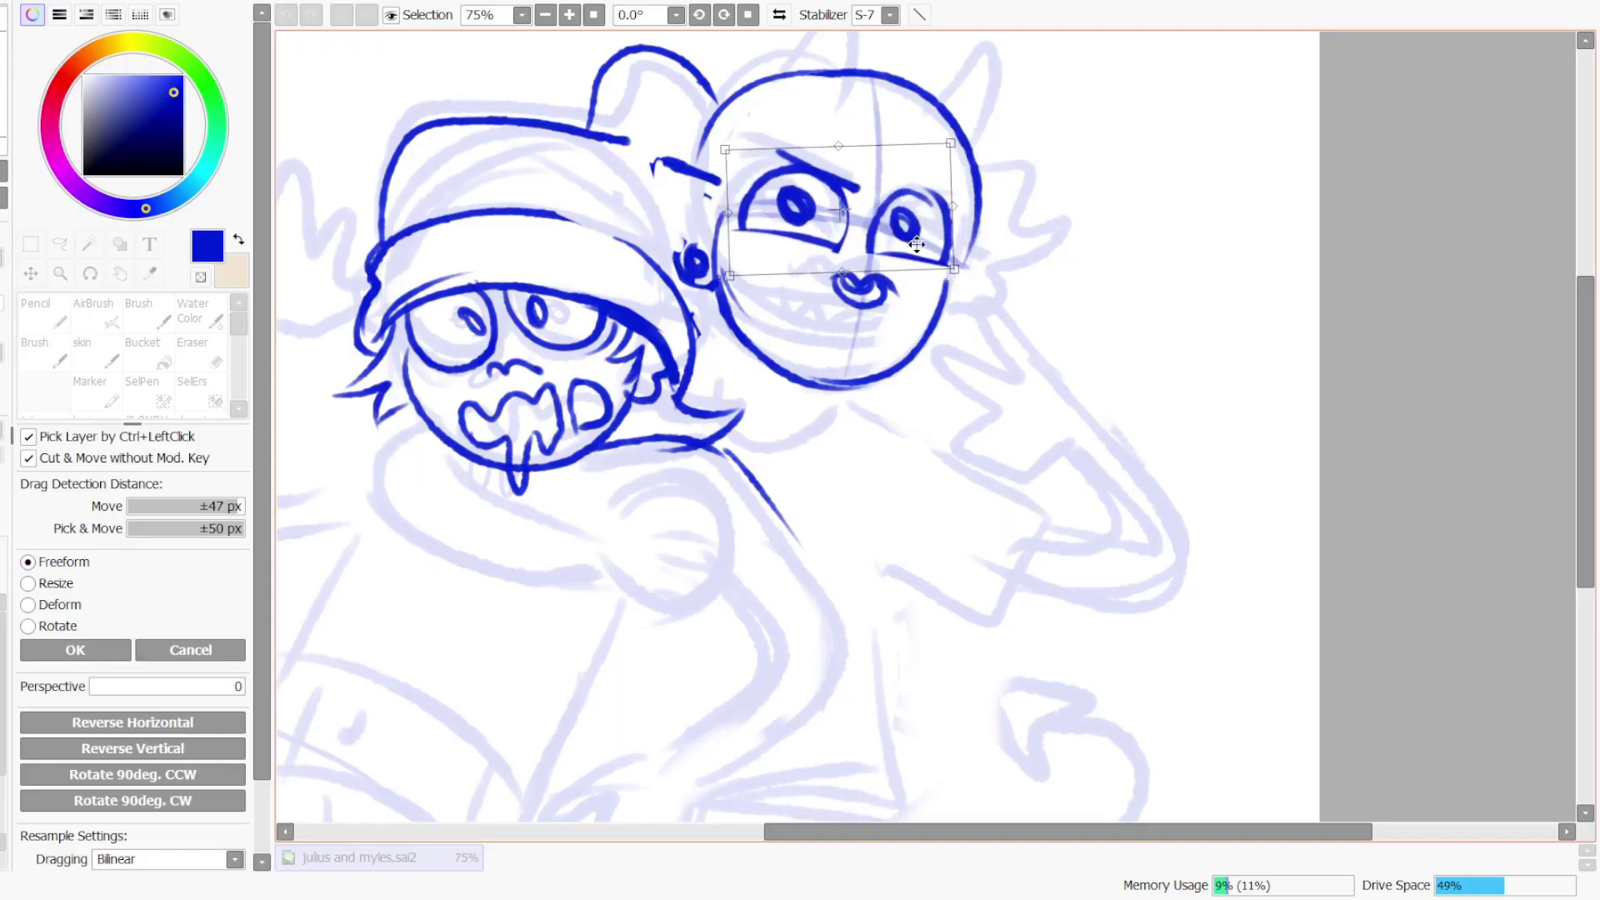
click(75, 649)
- Draw the horned character's second eyebrow, sharp-toothed grin and neckline, and nudge the head slightly up and left
key(b)
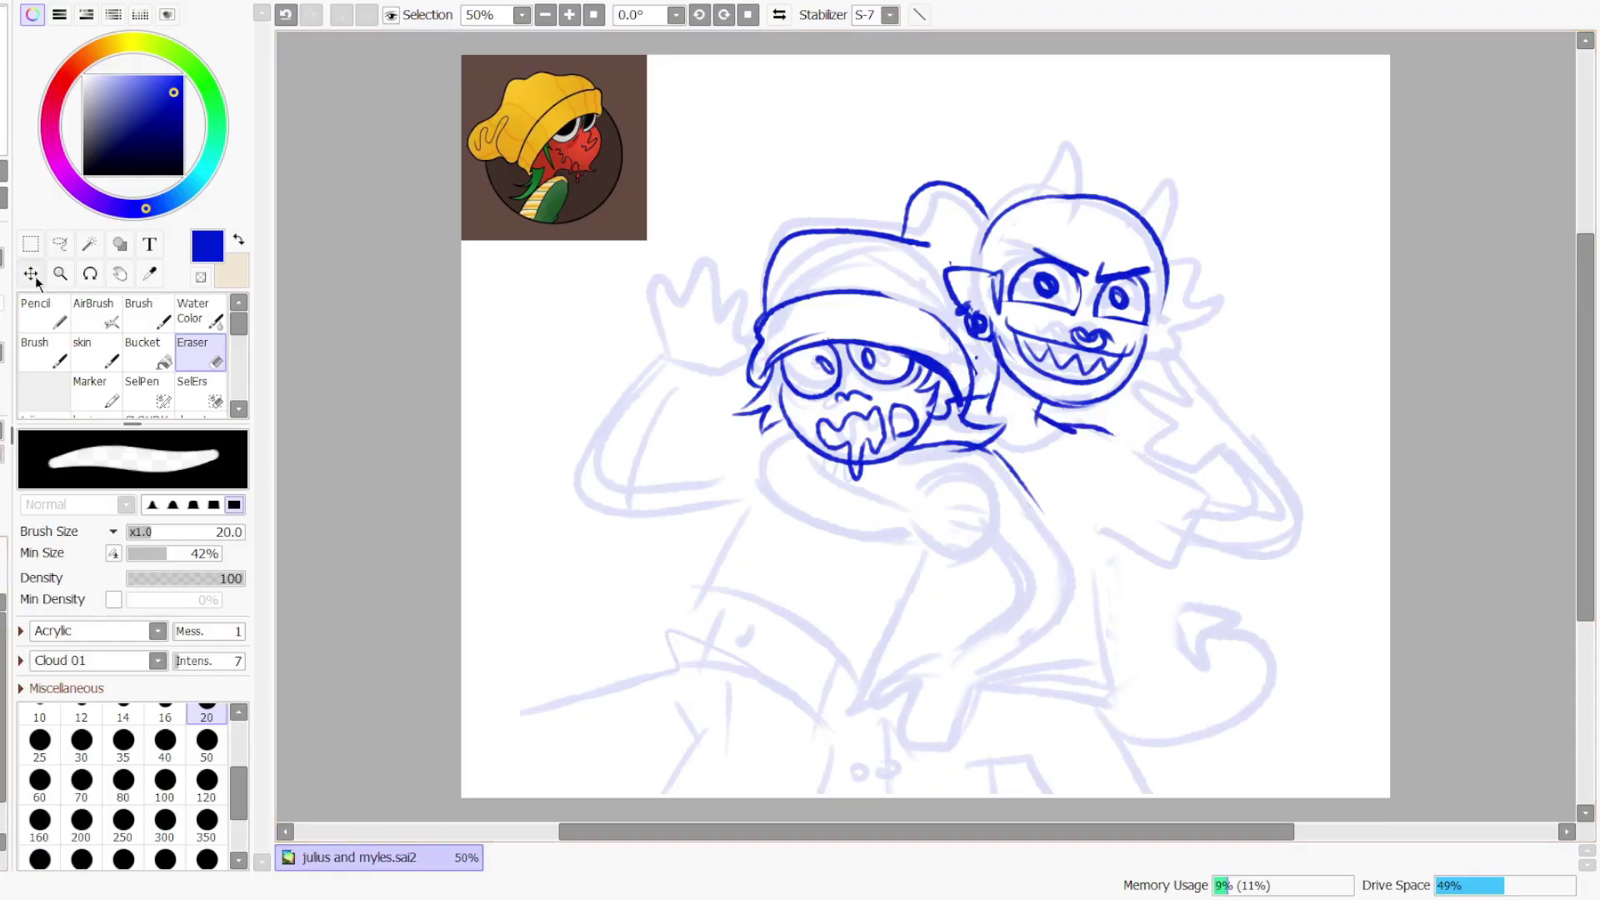
click(33, 275)
drag(1040, 265, 1038, 263)
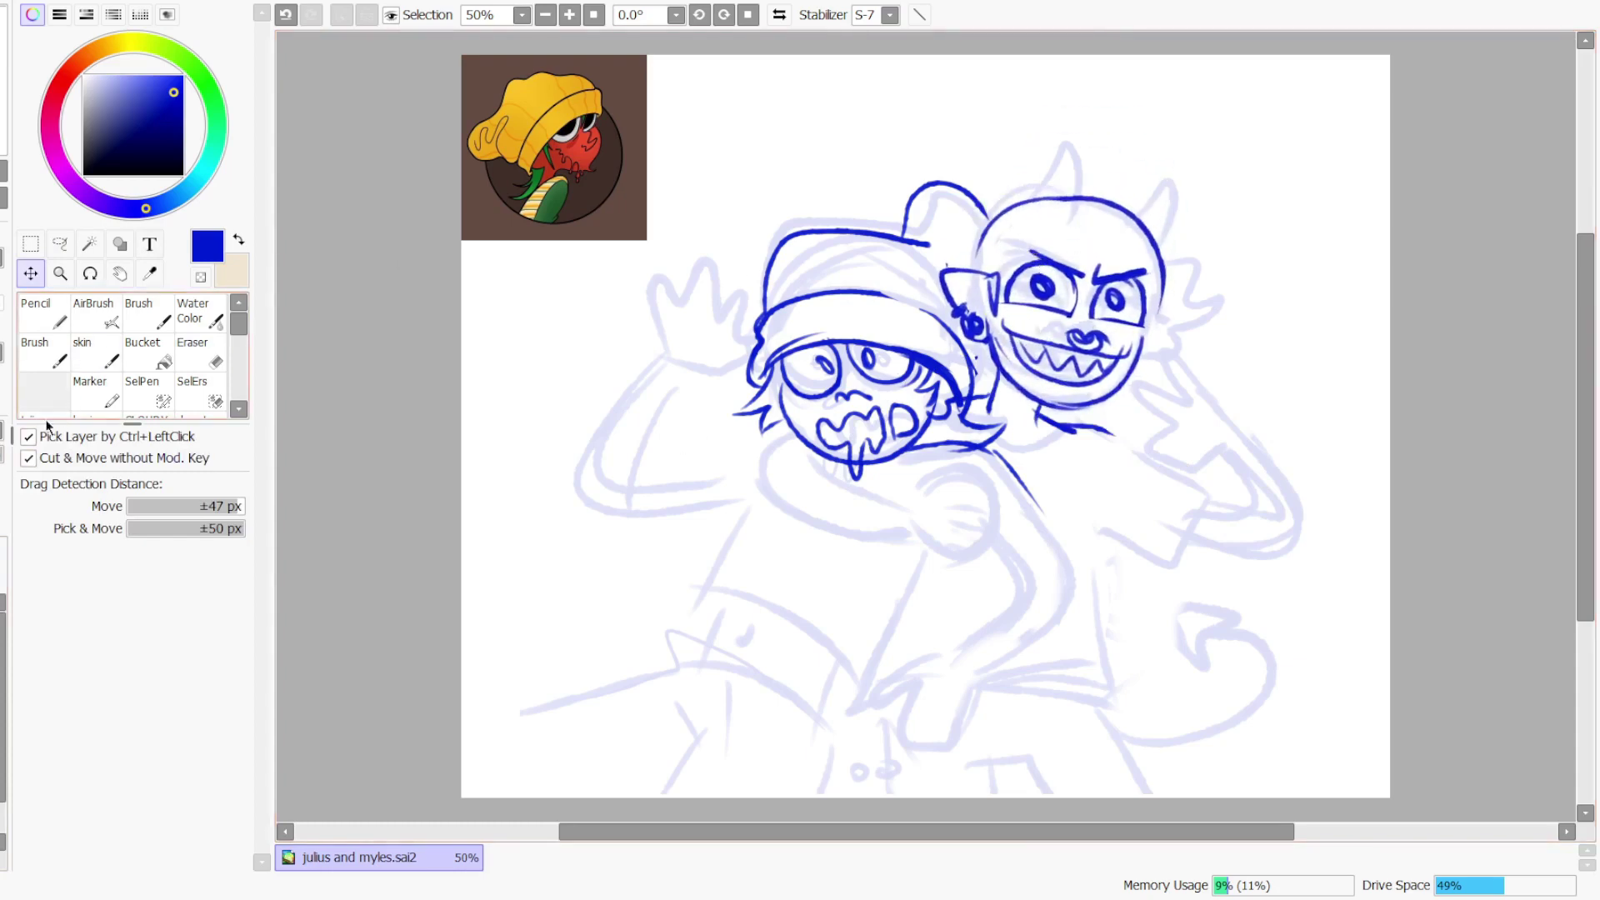
- Draw the horned character's shoulder and upper arm line and the outer side of the torso
key(b)
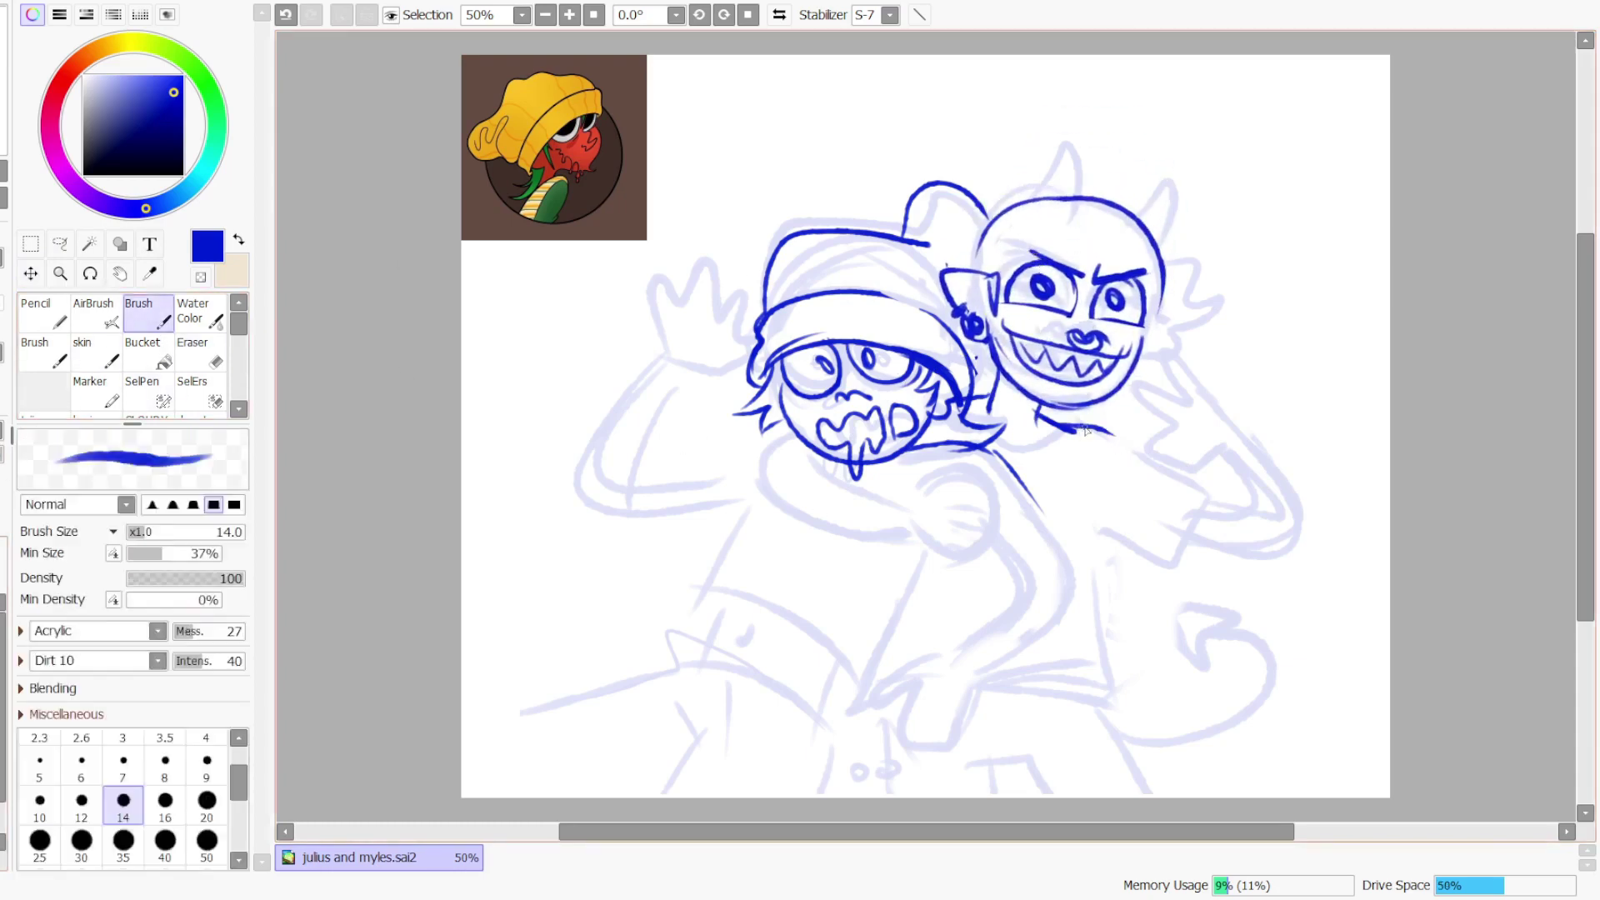
key(ctrl+z)
key(ctrl+z)
drag(1080, 428, 1224, 522)
mouse_move(1088, 505)
mouse_down()
mouse_move(1252, 577)
mouse_move(1191, 565)
mouse_move(1069, 598)
mouse_move(1092, 693)
mouse_up()
key(ctrl+z)
key(ctrl+z)
key(ctrl+z)
key(ctrl+z)
- Draw the inner side of the horned character's torso as a near-vertical line below the beanie character's chin
drag(908, 538, 917, 713)
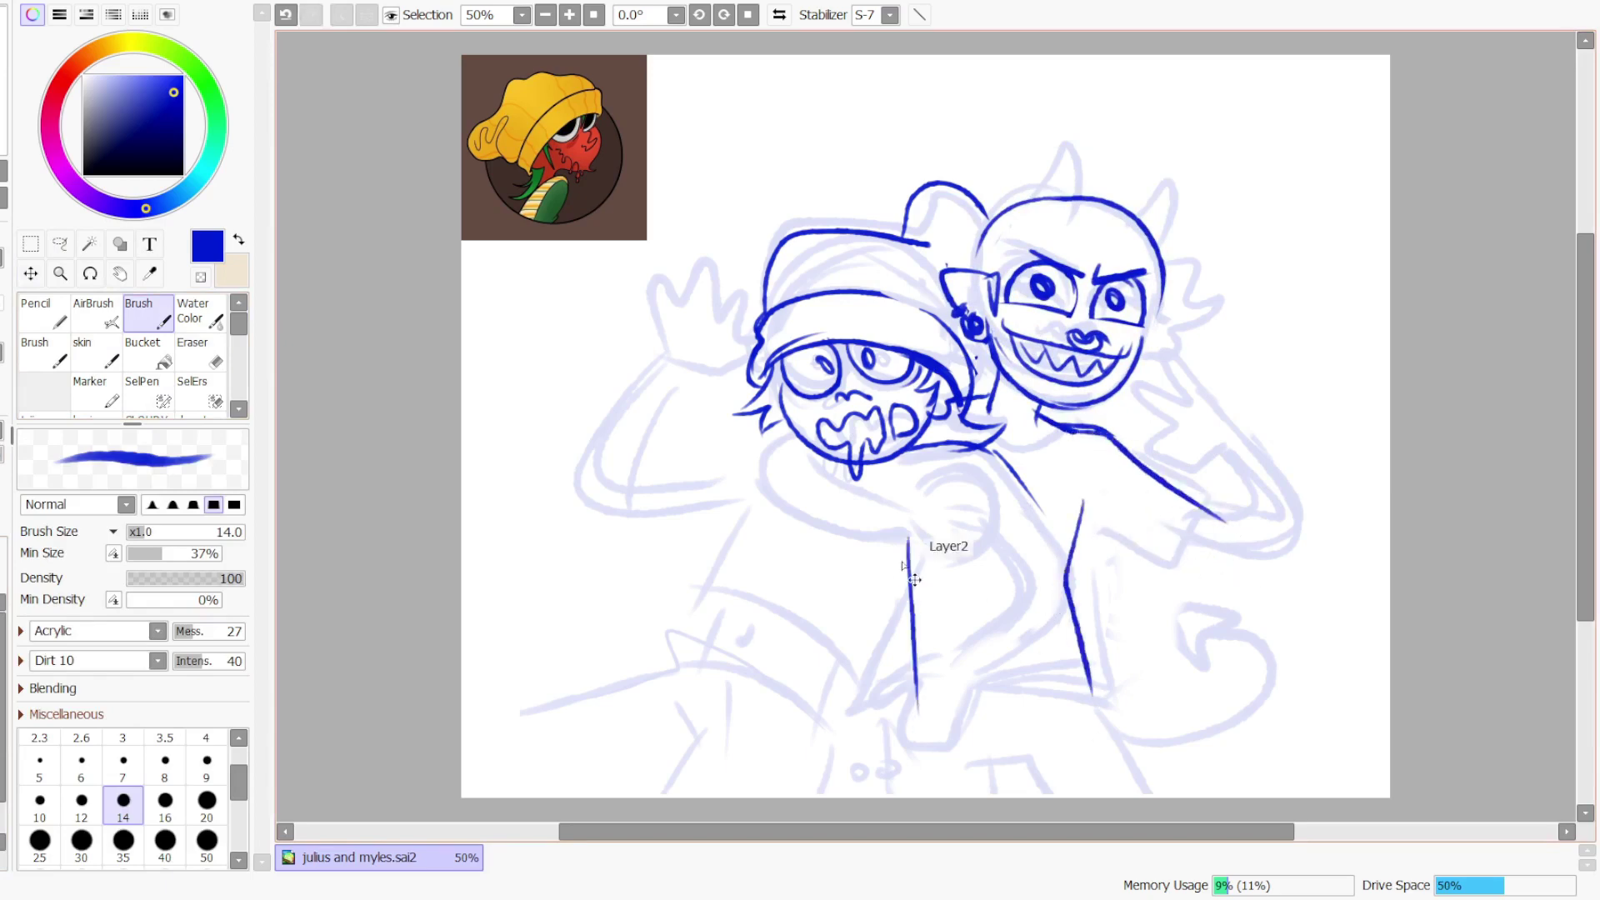
key(ctrl+z)
drag(894, 510, 904, 652)
key(ctrl+z)
drag(888, 501, 907, 635)
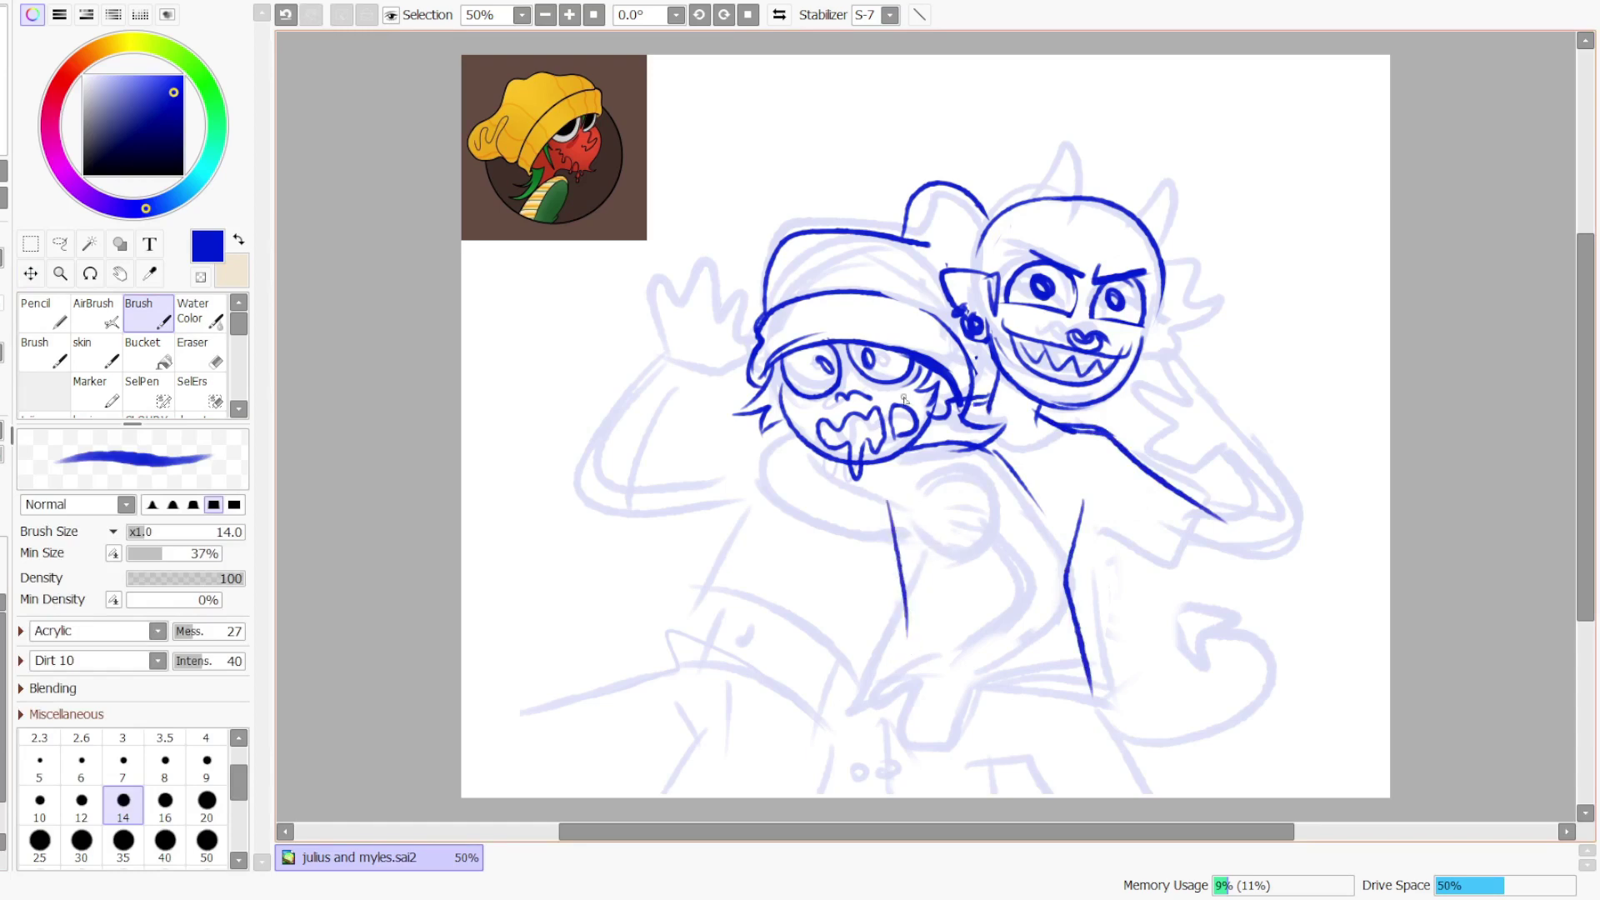
key(ctrl+z)
- Draw the arm wrapped around the beanie character's neck with a clenched fist, and the underside of the opposite upper arm
mouse_move(839, 402)
mouse_down()
mouse_move(730, 454)
mouse_move(910, 512)
mouse_up()
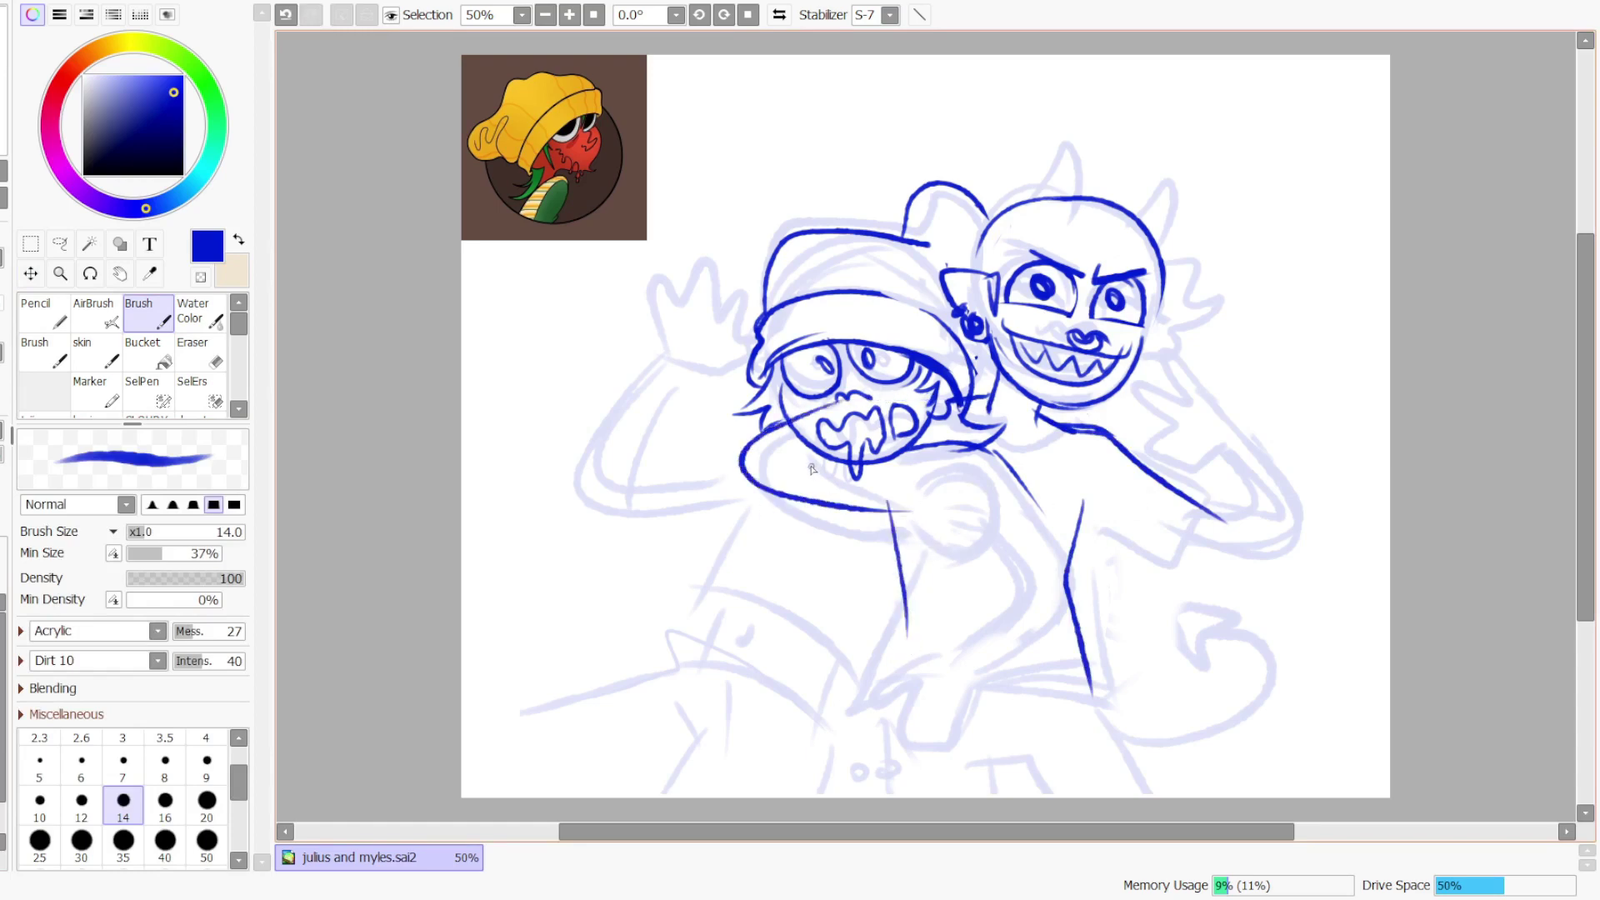
key(ctrl+z)
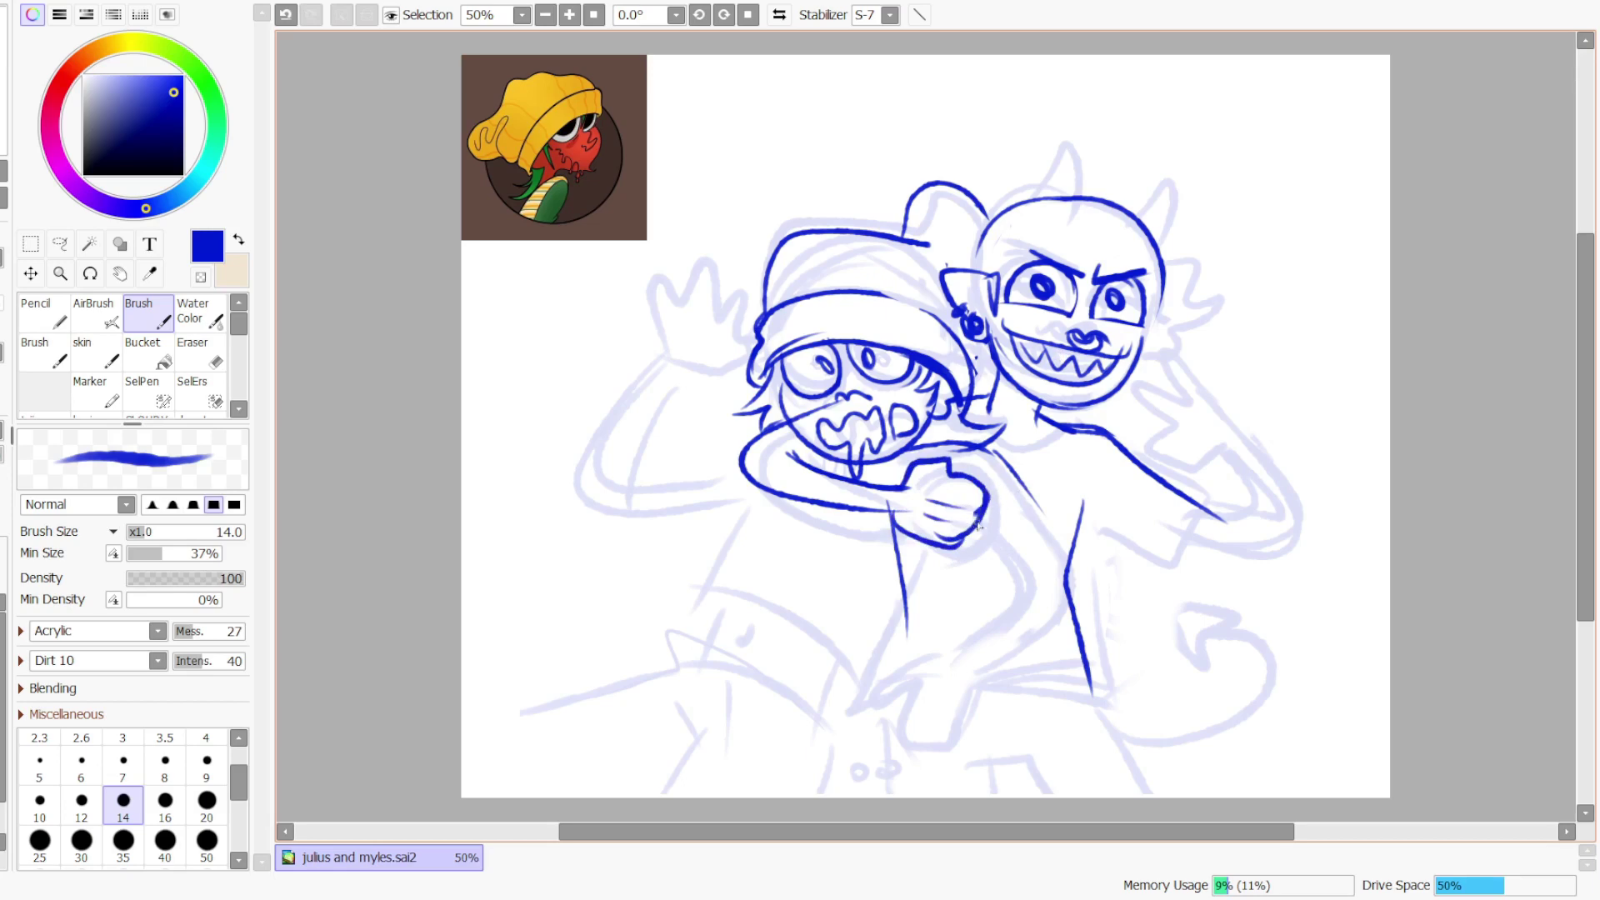
key(ctrl+z)
key(e)
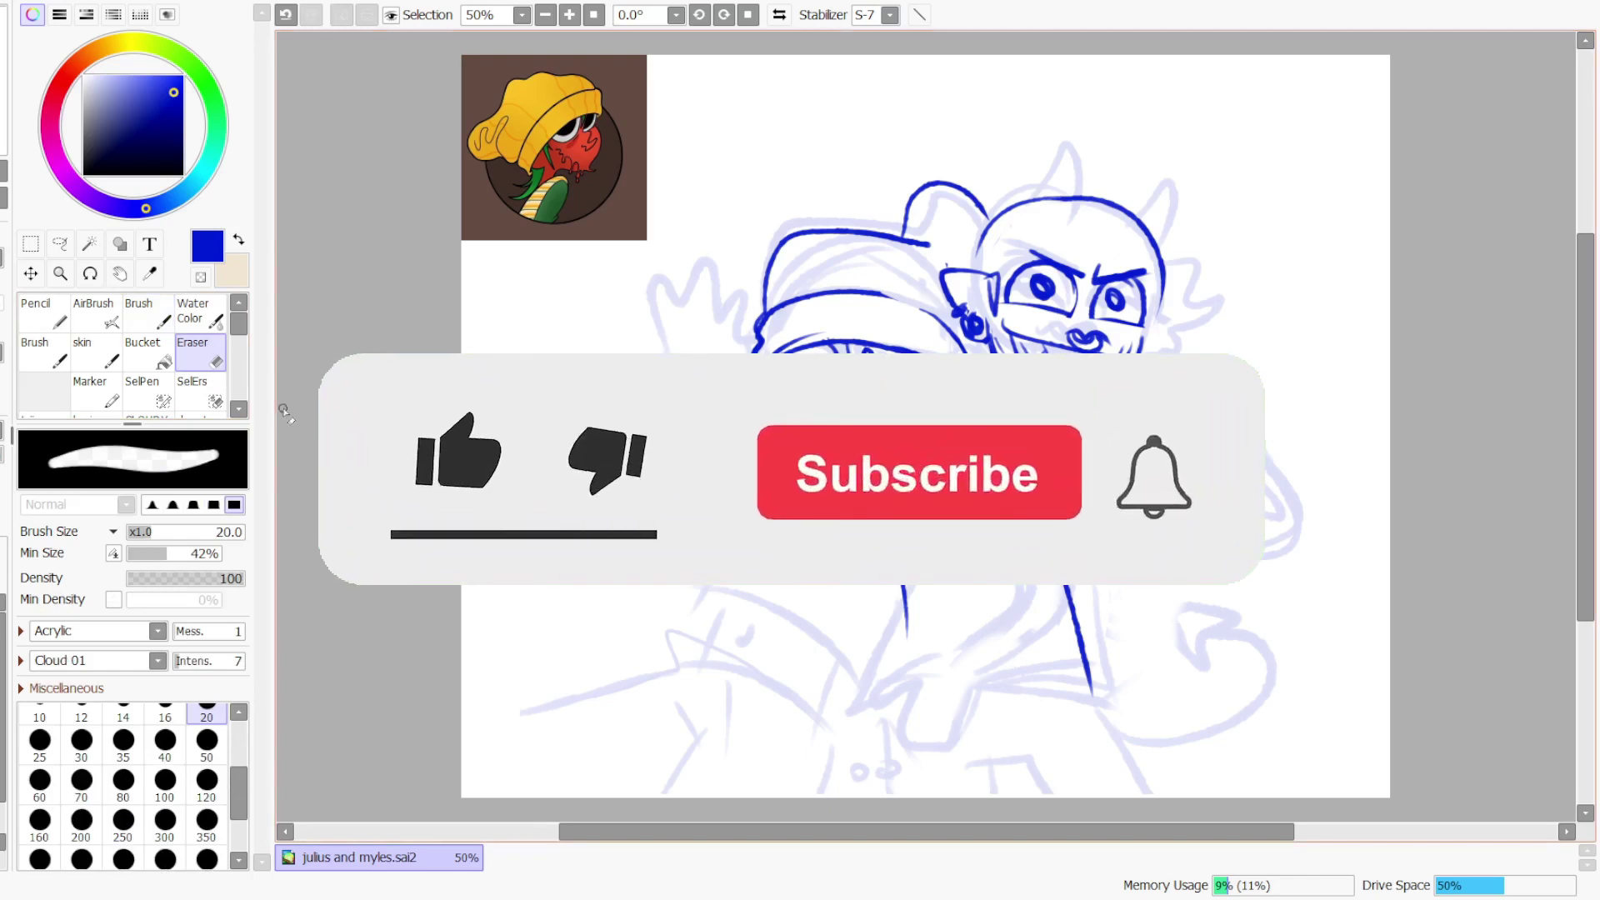
key(b)
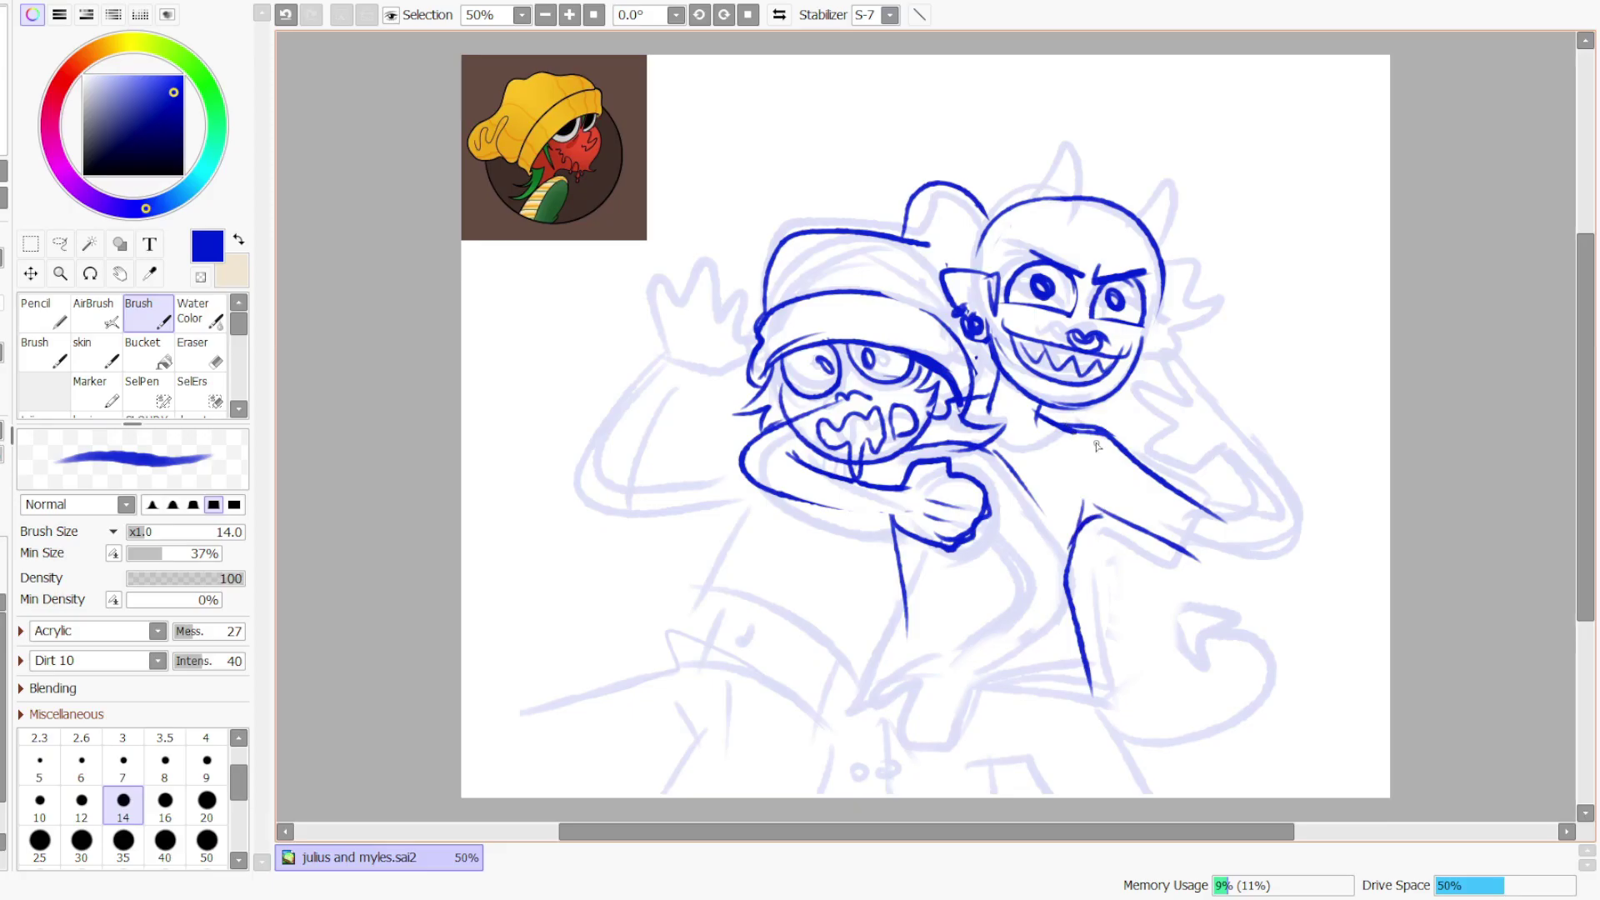
key(ctrl+z)
mouse_move(1268, 571)
mouse_down()
mouse_move(1276, 475)
mouse_move(1308, 530)
mouse_move(1208, 565)
mouse_up()
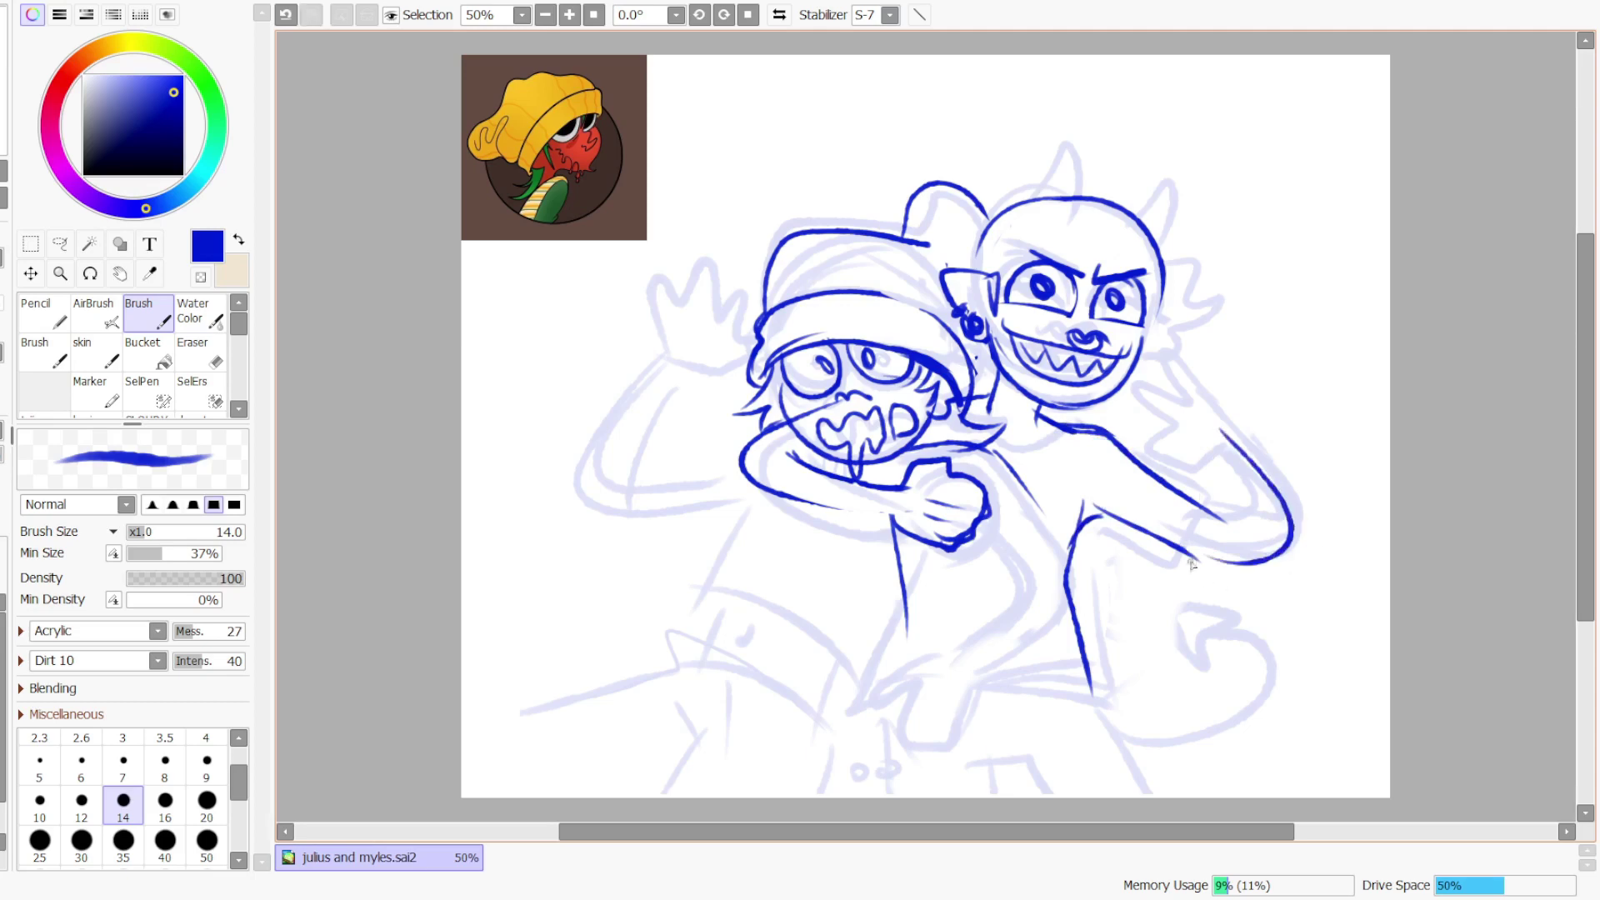
key(ctrl+z)
mouse_move(1179, 435)
mouse_down()
mouse_move(1287, 550)
mouse_move(1188, 554)
mouse_up()
key(ctrl+z)
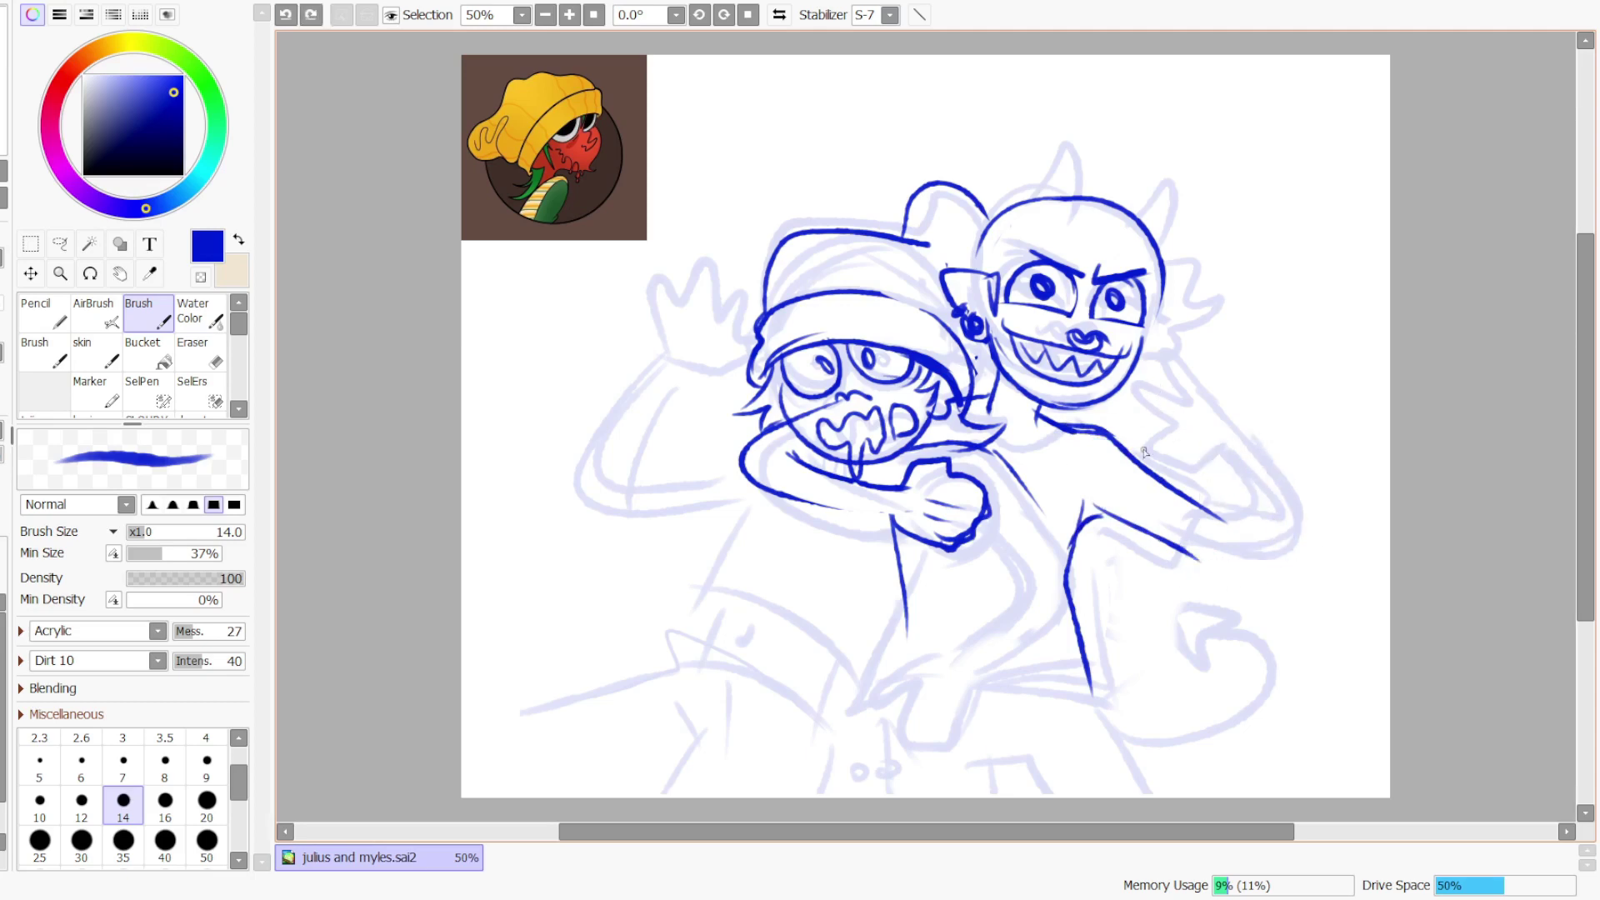
- Redraw the lower edge of the arm wrapped around the beanie character's neck
drag(748, 481, 888, 517)
key(ctrl+z)
drag(793, 505, 897, 520)
key(ctrl+z)
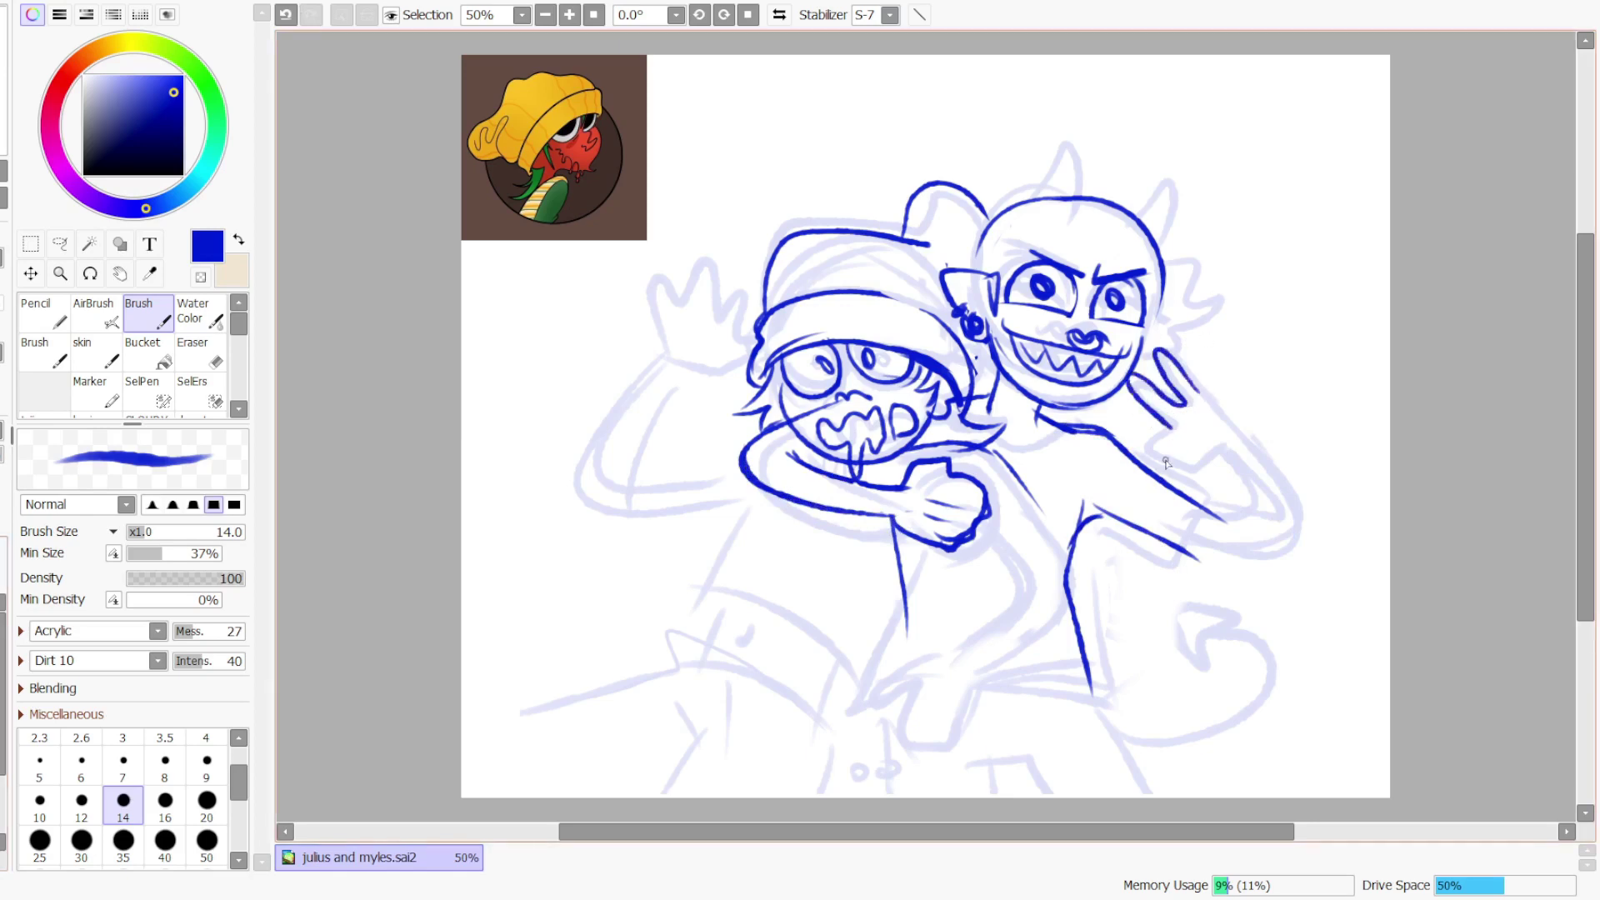
- Draw the horned character's peace-sign hand with two extended fingers, rounded folded fingers, a thumb and a palm
key(ctrl+z)
drag(1180, 412, 1134, 432)
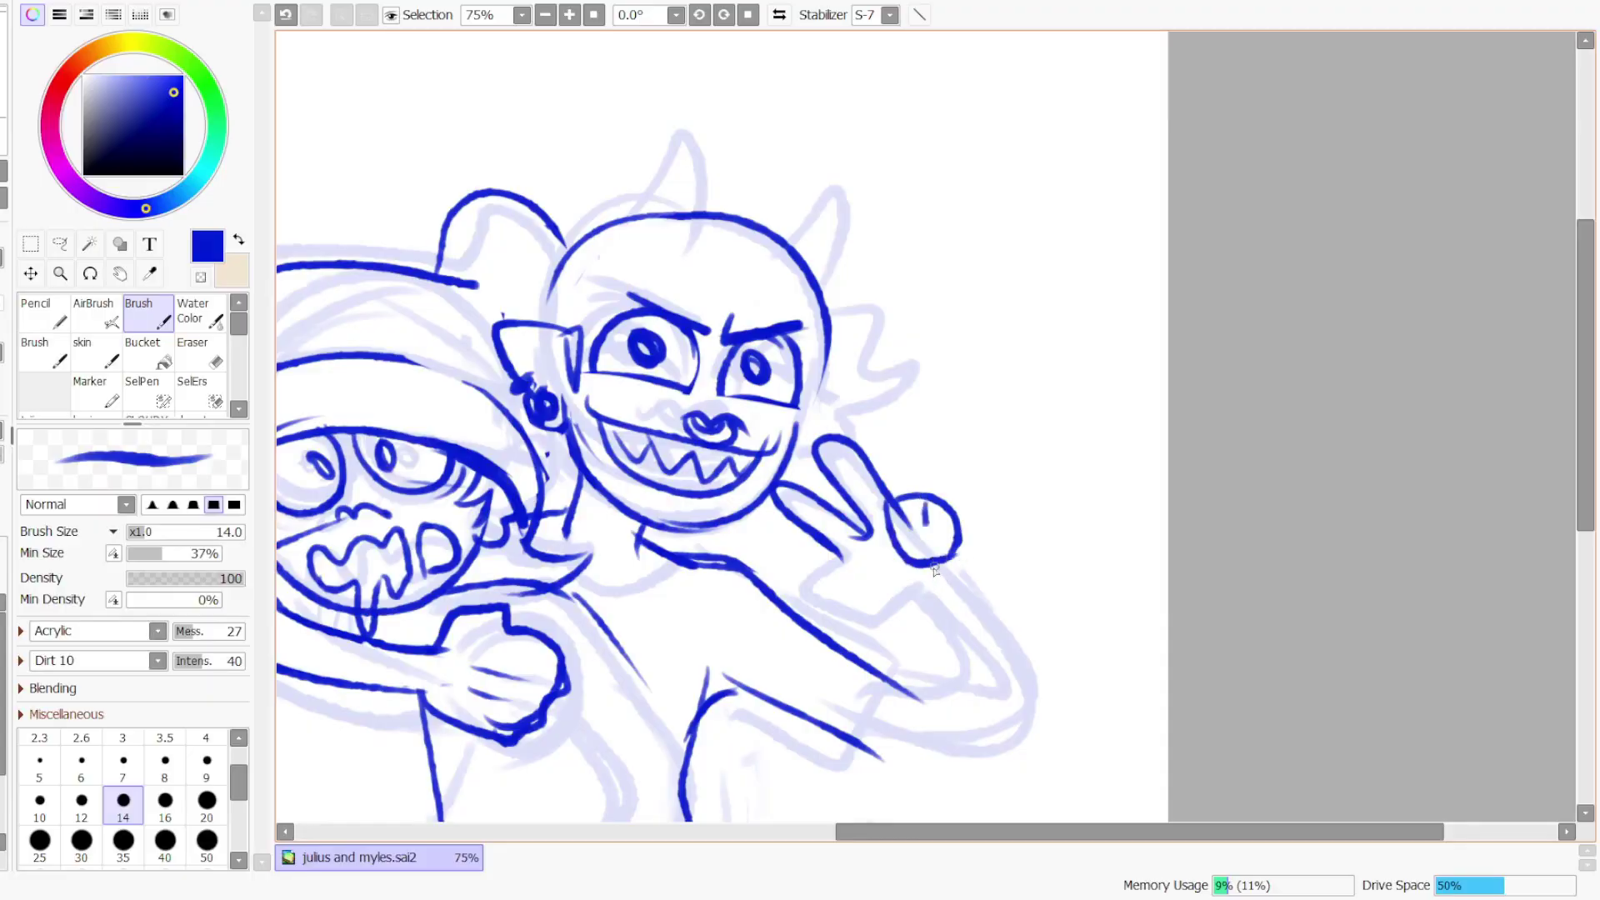
key(ctrl+z)
key(ctrl+z)
mouse_move(917, 498)
mouse_down()
mouse_move(920, 580)
mouse_move(960, 503)
mouse_up()
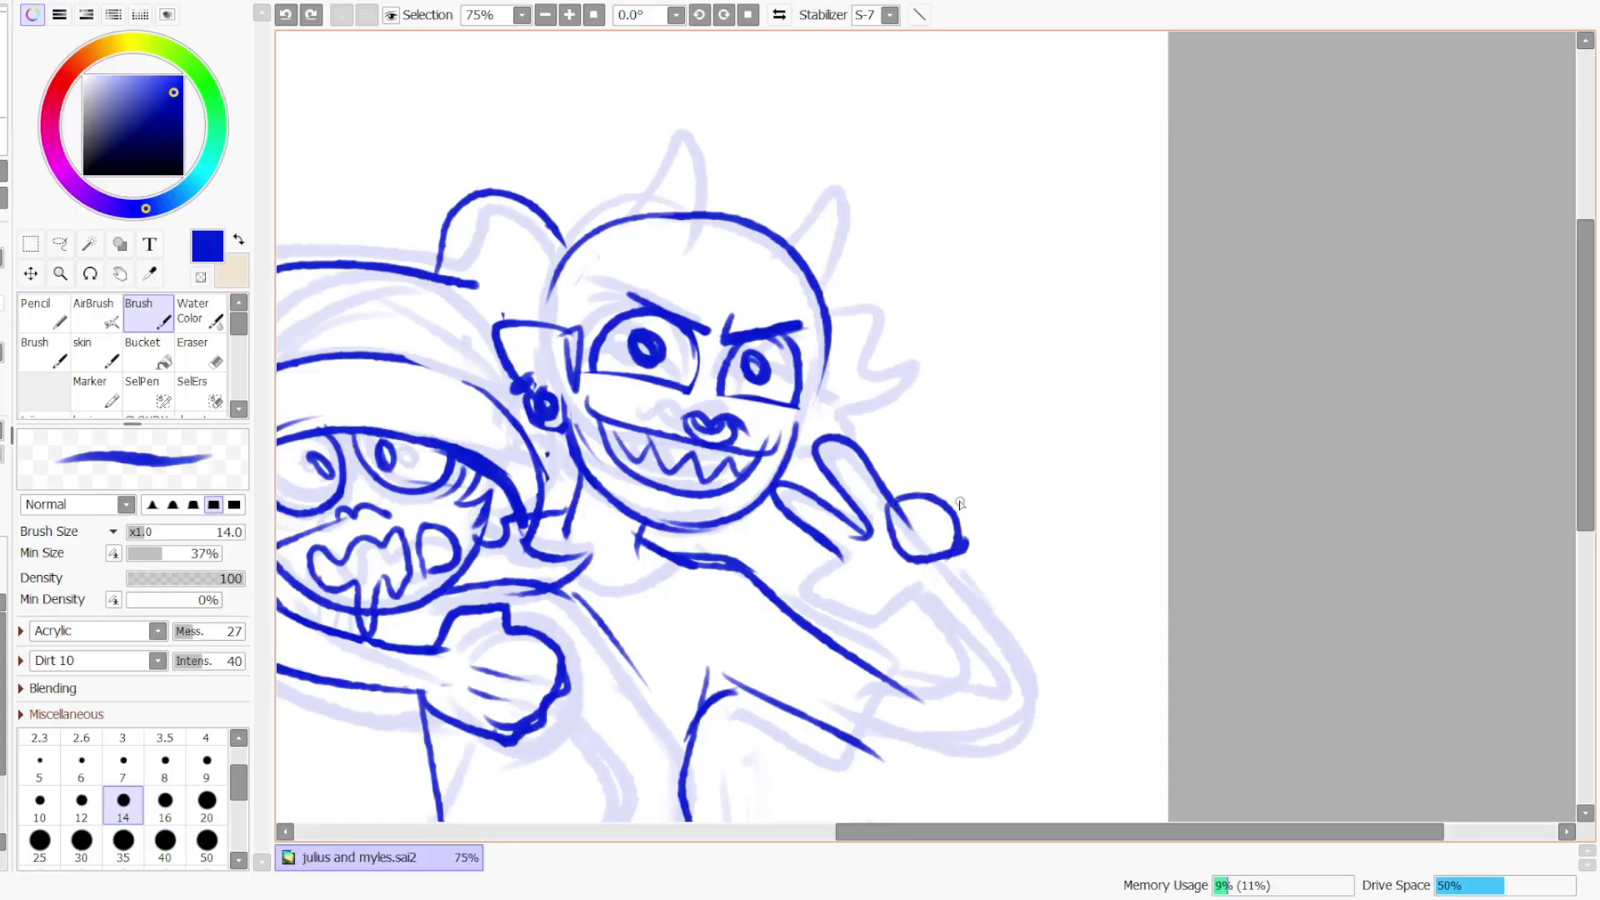
key(ctrl+z)
mouse_move(839, 590)
mouse_down()
mouse_move(880, 538)
mouse_move(842, 586)
mouse_up()
mouse_move(858, 553)
mouse_down()
mouse_move(900, 625)
mouse_move(821, 588)
mouse_move(905, 615)
mouse_move(917, 593)
mouse_up()
key(ctrl+z)
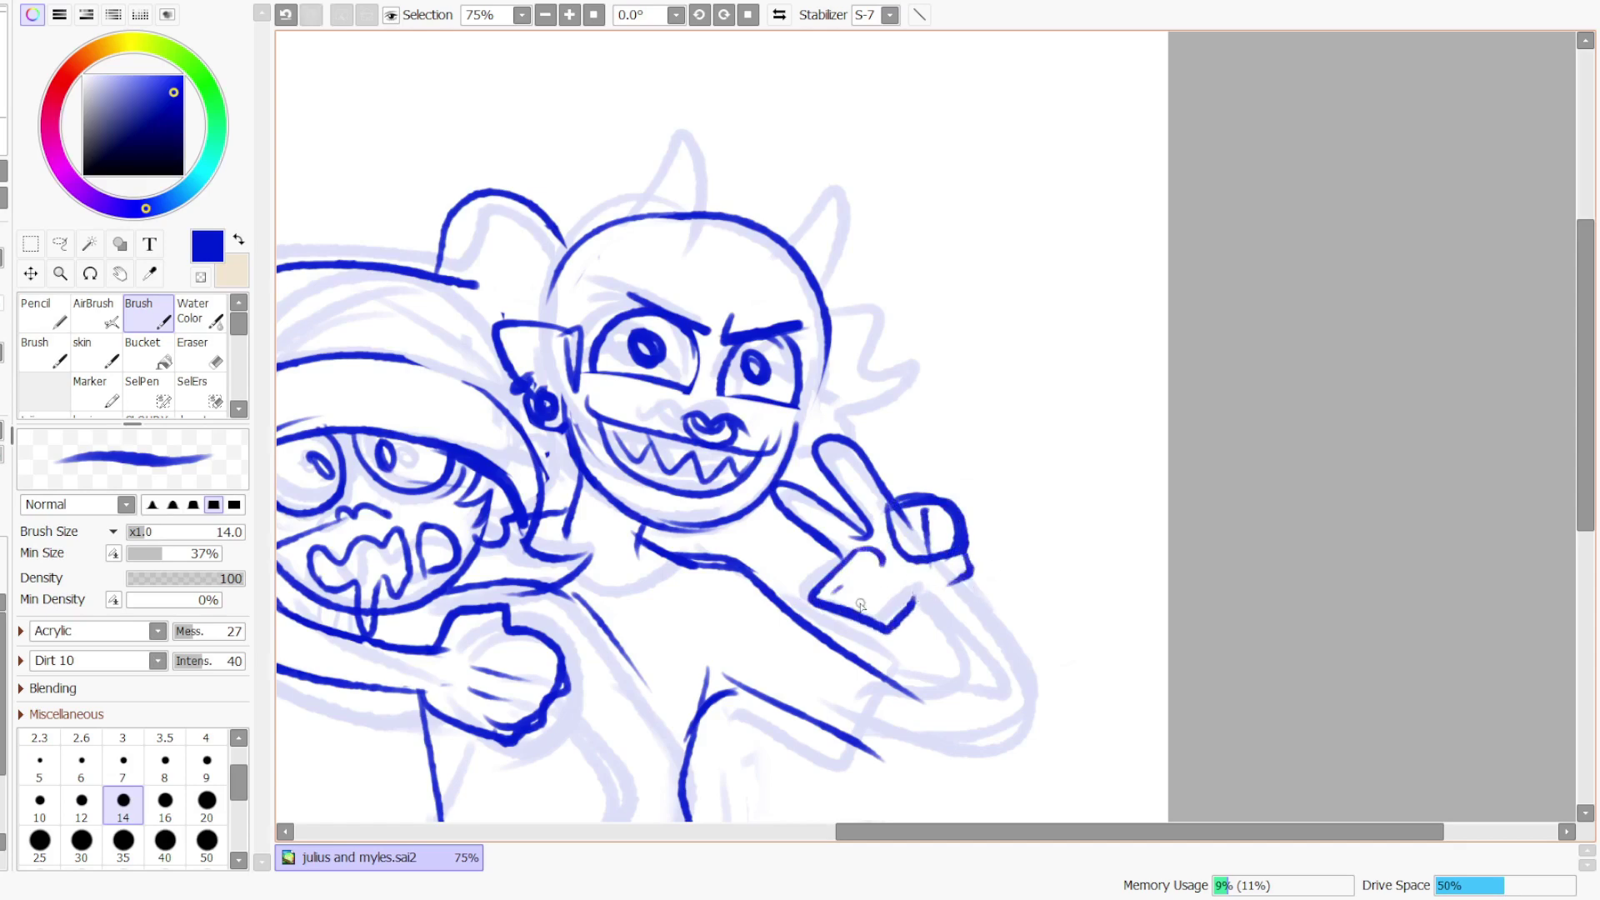
- Lasso the thumb and folded fingers of the peace-sign hand and shift them slightly away from the extended fingers
key(a)
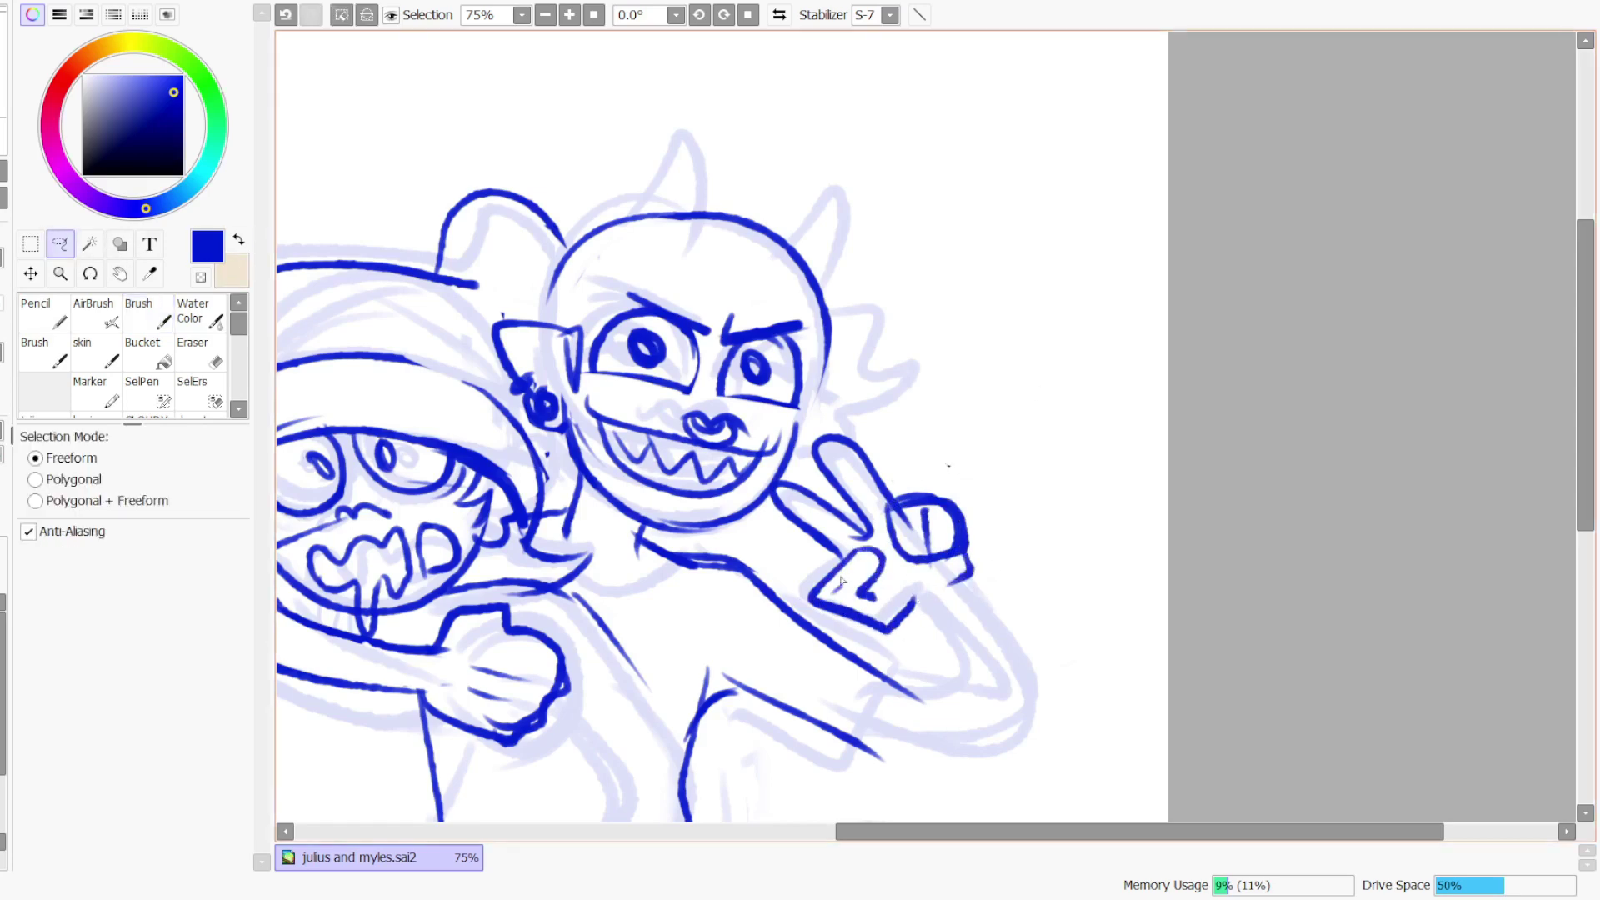
drag(978, 476, 889, 492)
drag(802, 589, 1012, 583)
mouse_move(1030, 578)
mouse_down()
mouse_move(1084, 575)
mouse_move(1043, 585)
mouse_move(940, 483)
mouse_up()
drag(1037, 617, 1056, 562)
drag(1056, 561, 1050, 573)
click(1073, 587)
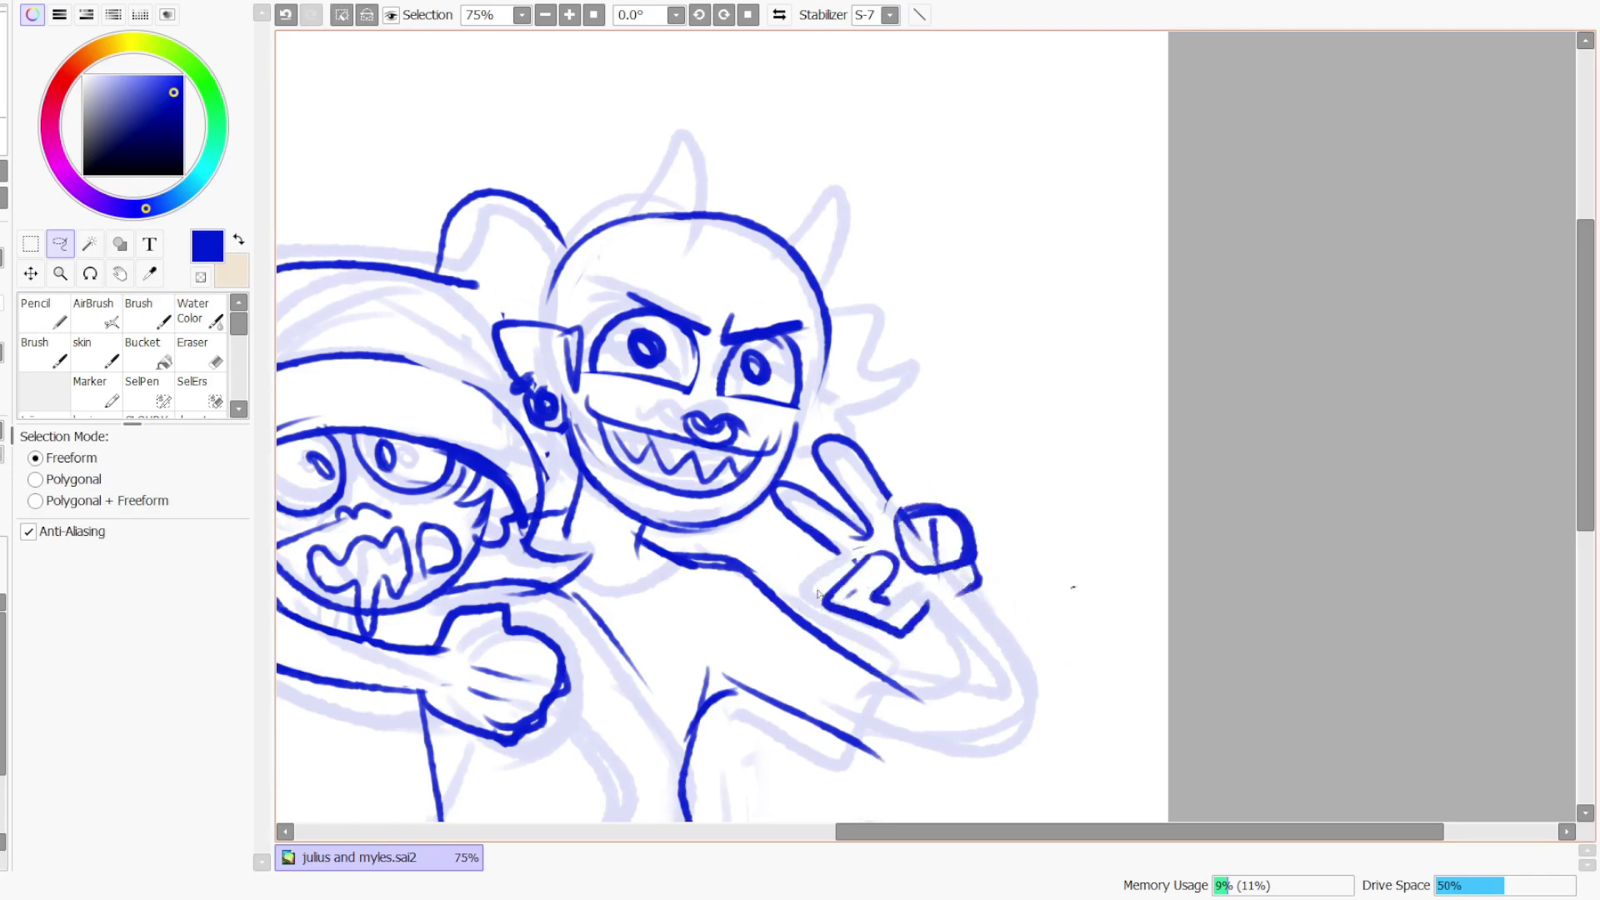
- Lasso the two extended fingers of the peace-sign hand, rotate them slightly counterclockwise and apply the transformation
click(597, 15)
drag(1241, 386, 1086, 474)
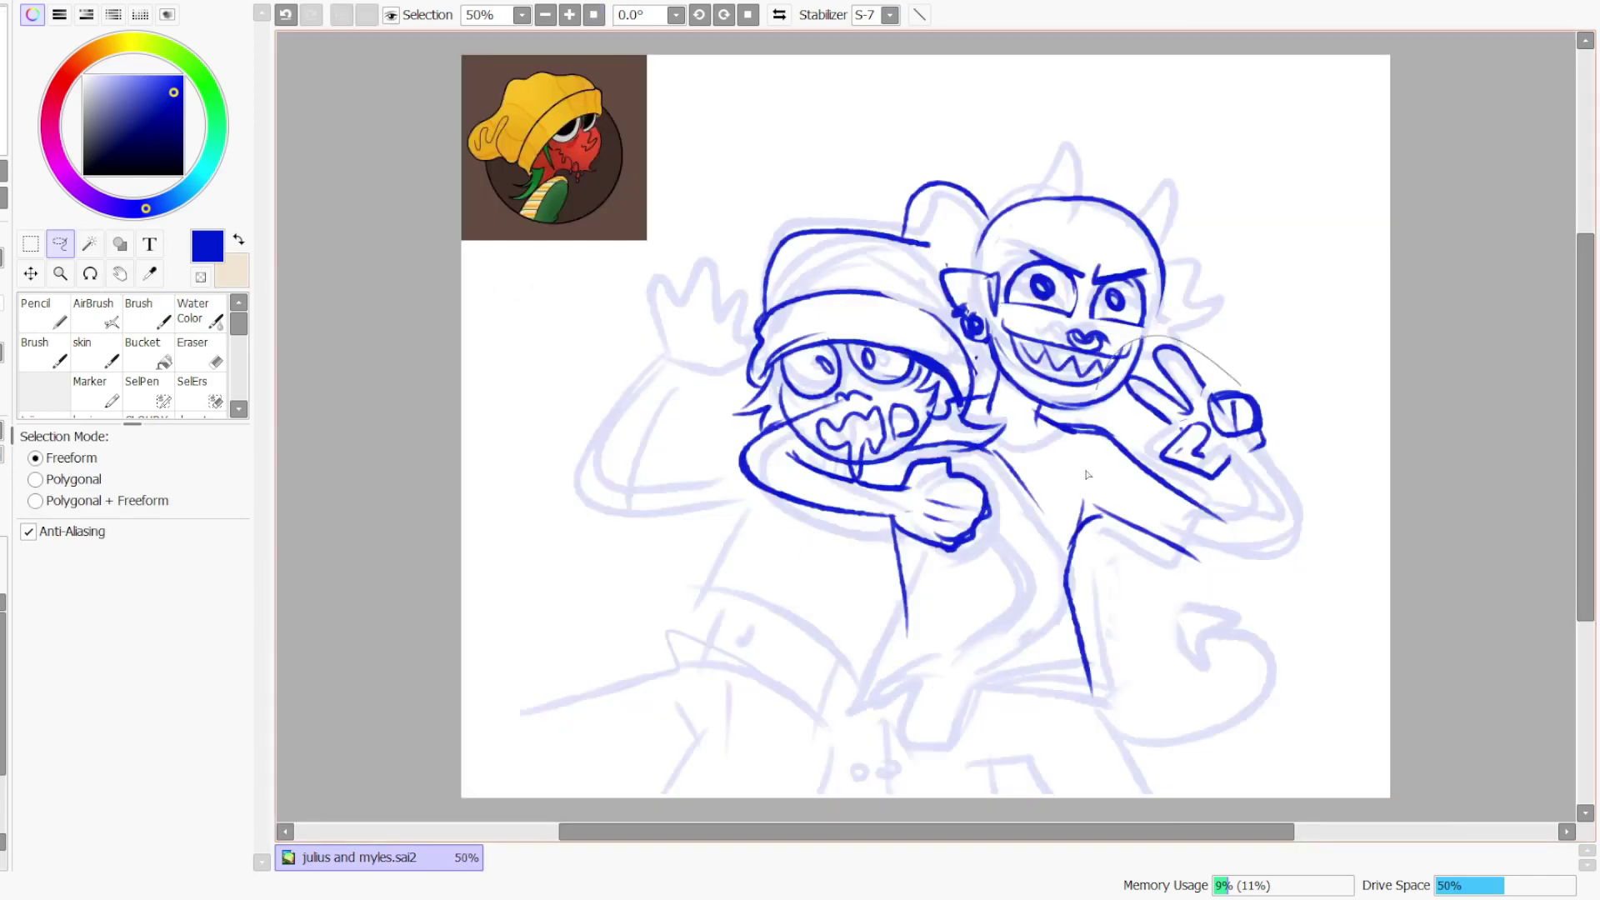
drag(1207, 404, 1200, 410)
drag(1207, 412, 1146, 463)
drag(1222, 386, 1217, 391)
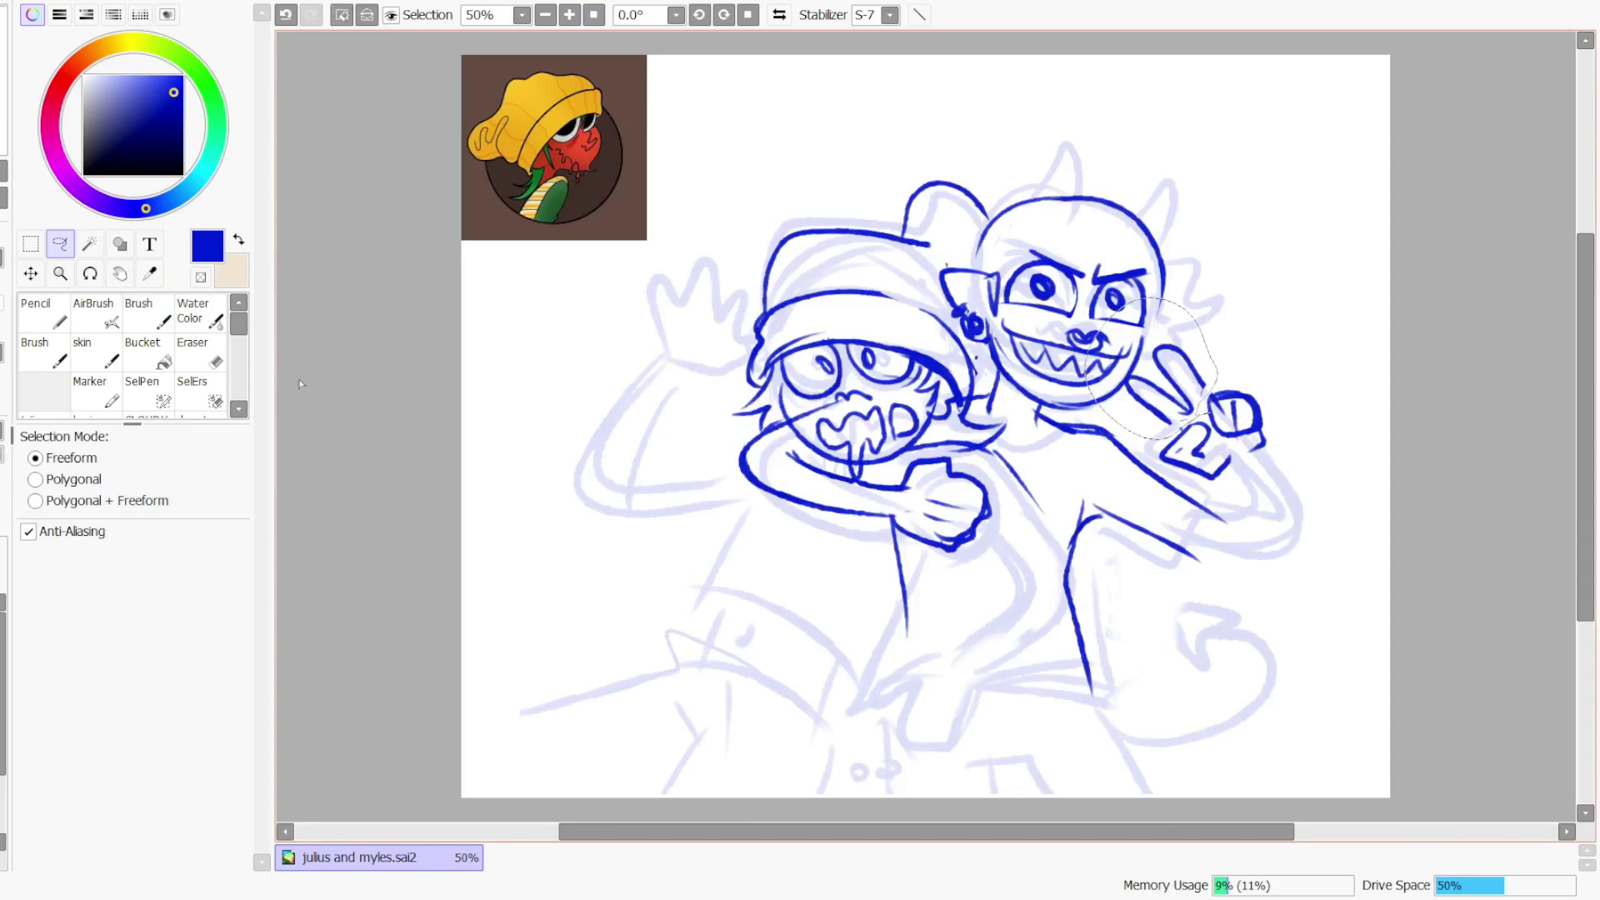
key(ctrl+t)
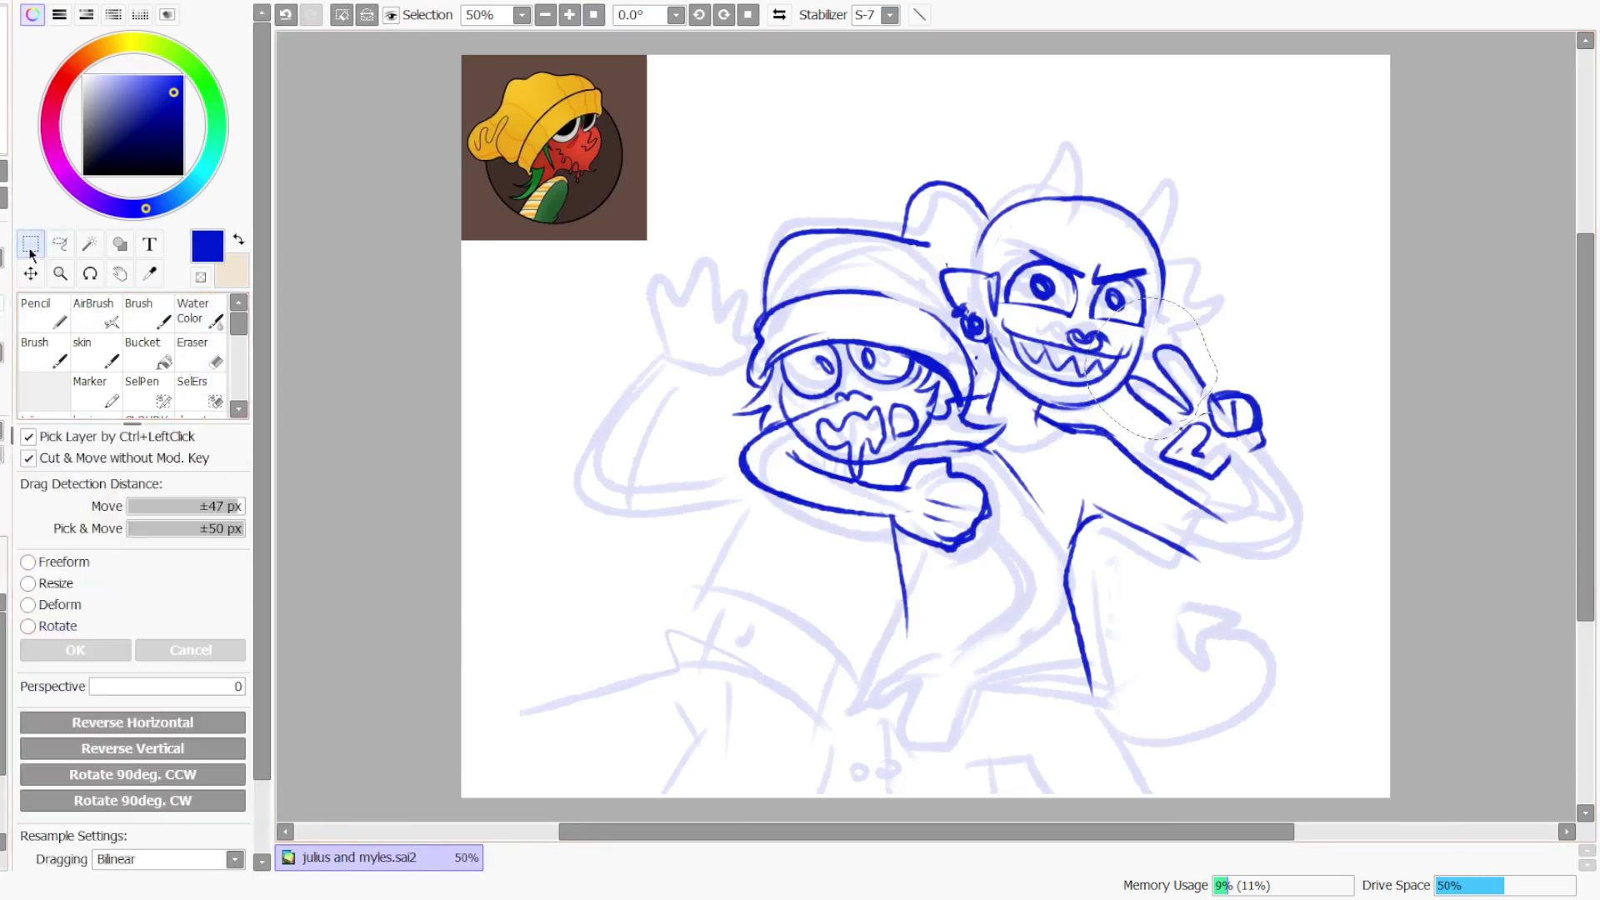
key(ctrl+t)
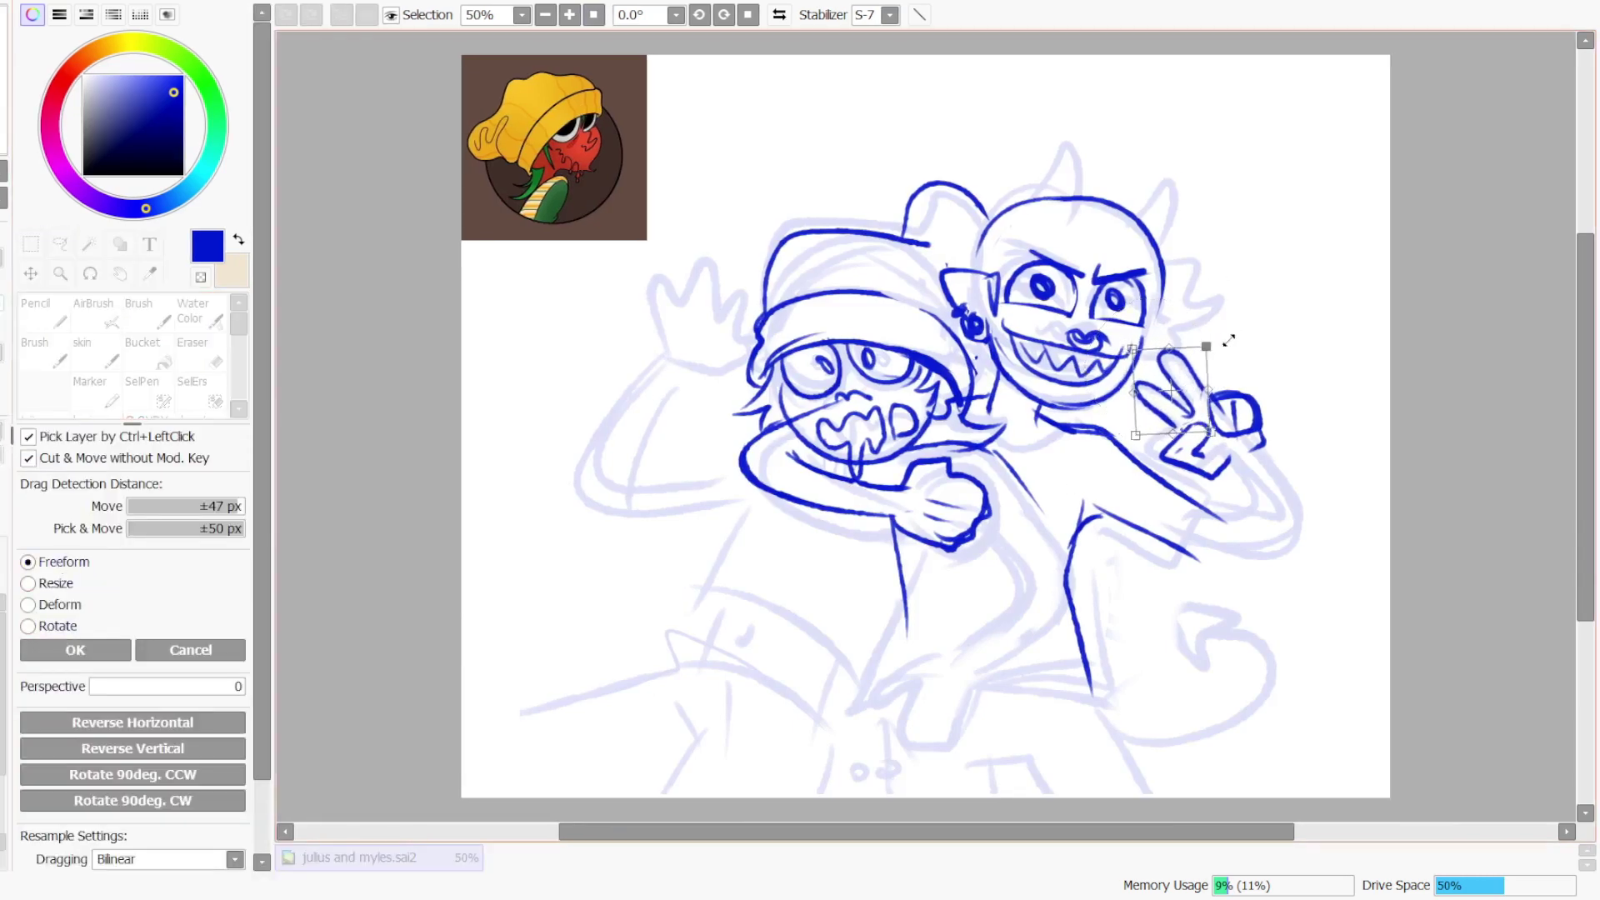
drag(1229, 340, 1170, 385)
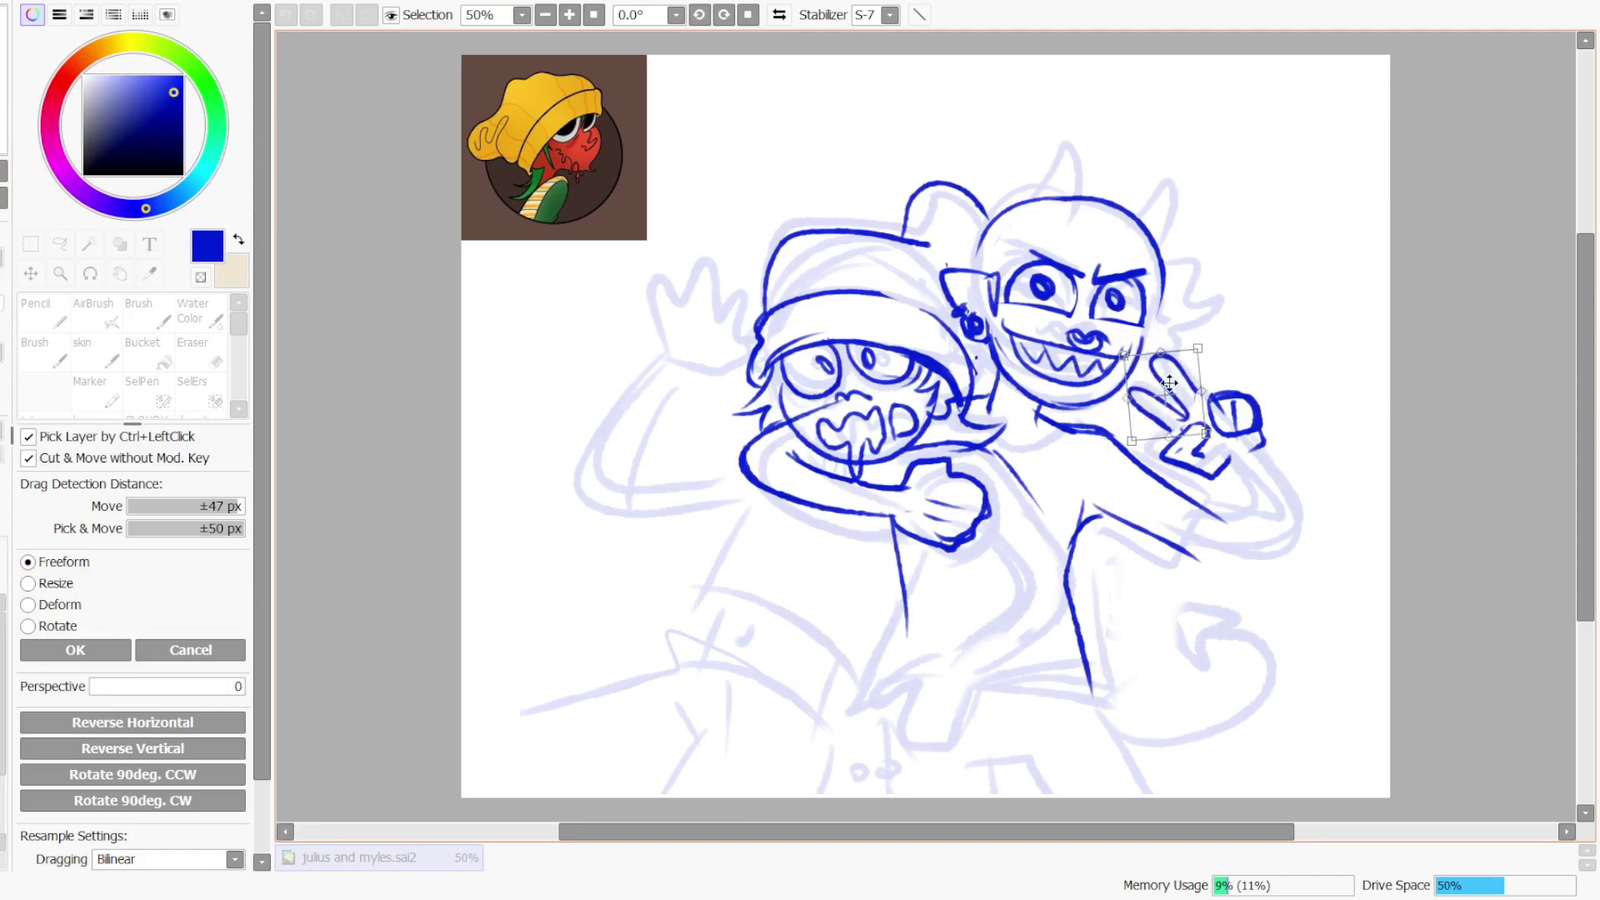
click(75, 650)
- Erase part of the peace-sign hand's extended fingers and rework their outlines with the Brush
key(e)
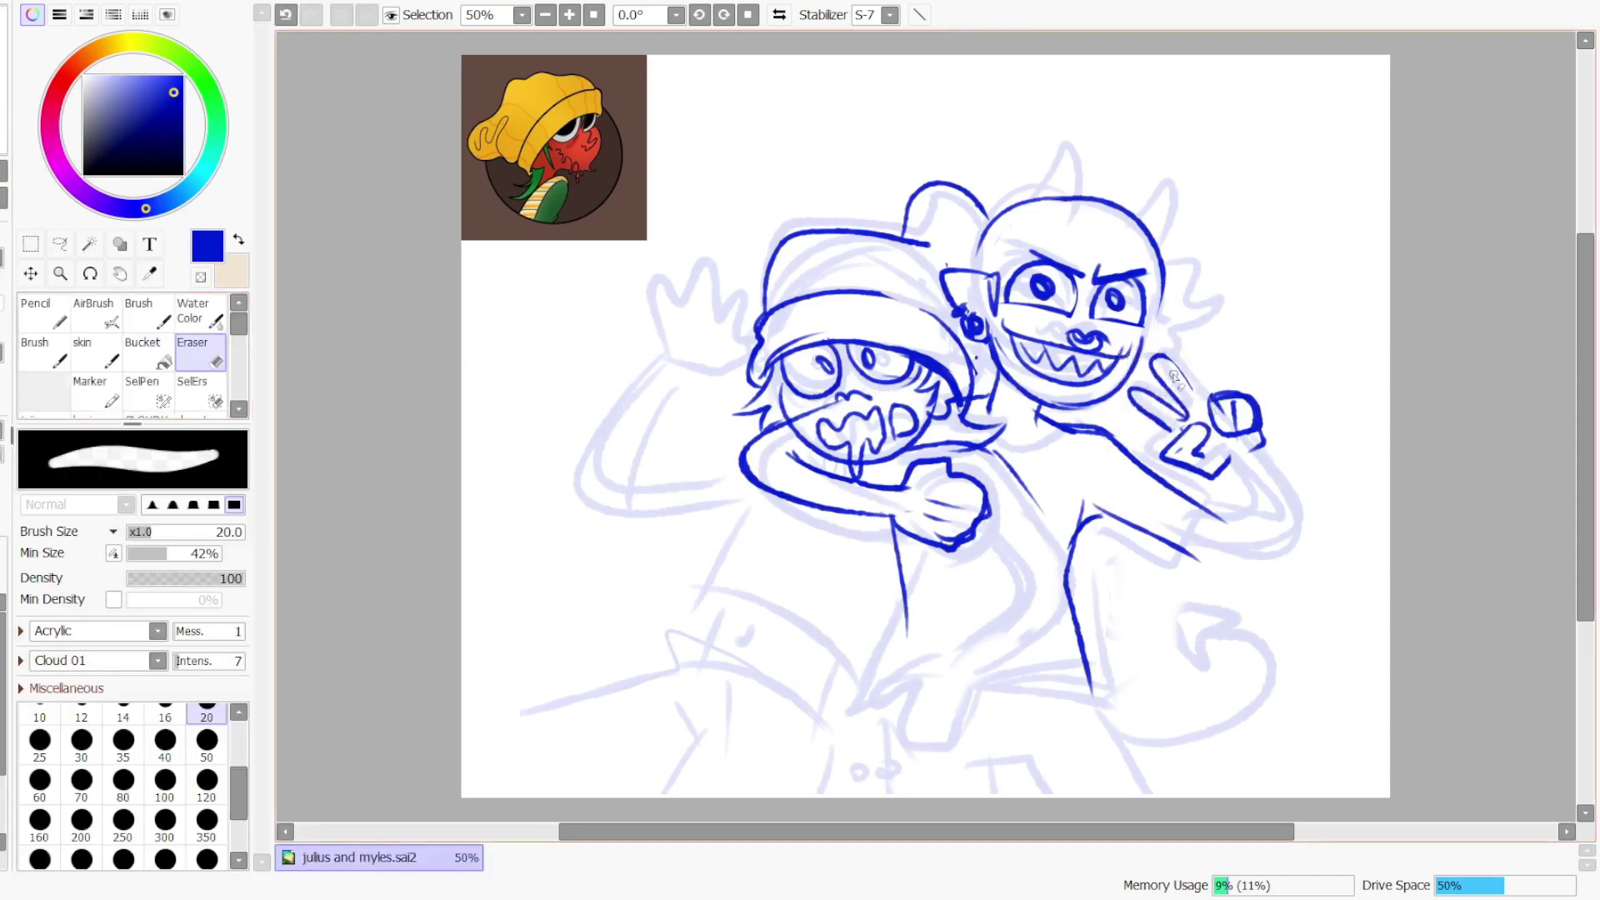
key(b)
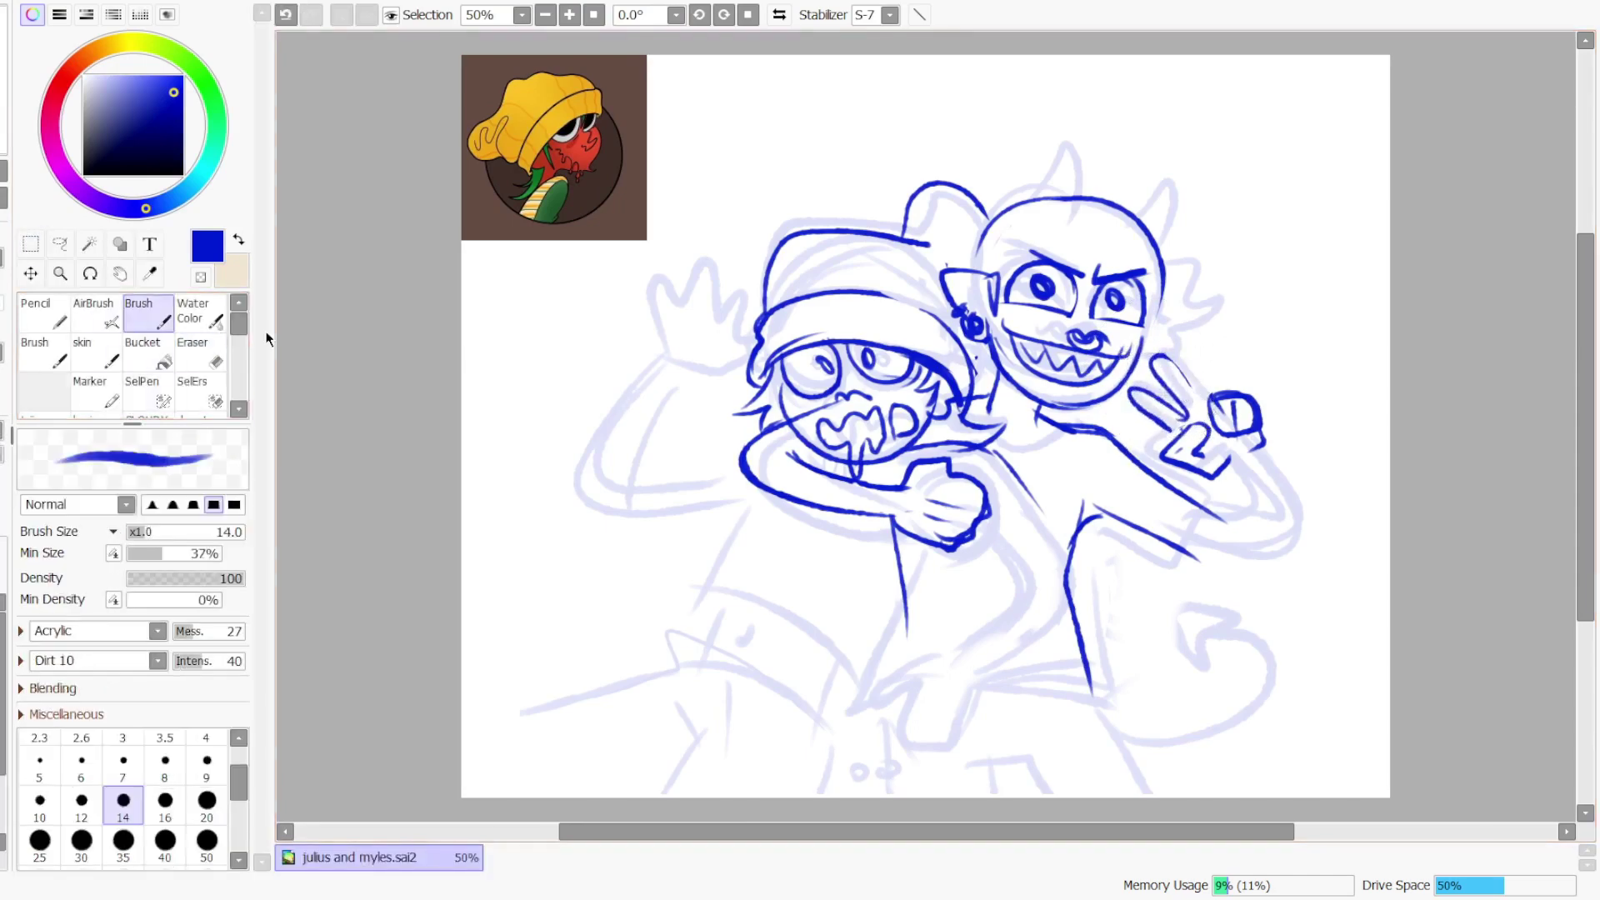
key(ctrl+z)
ctrl+click(1216, 404)
key(ctrl+z)
drag(1184, 374, 1208, 401)
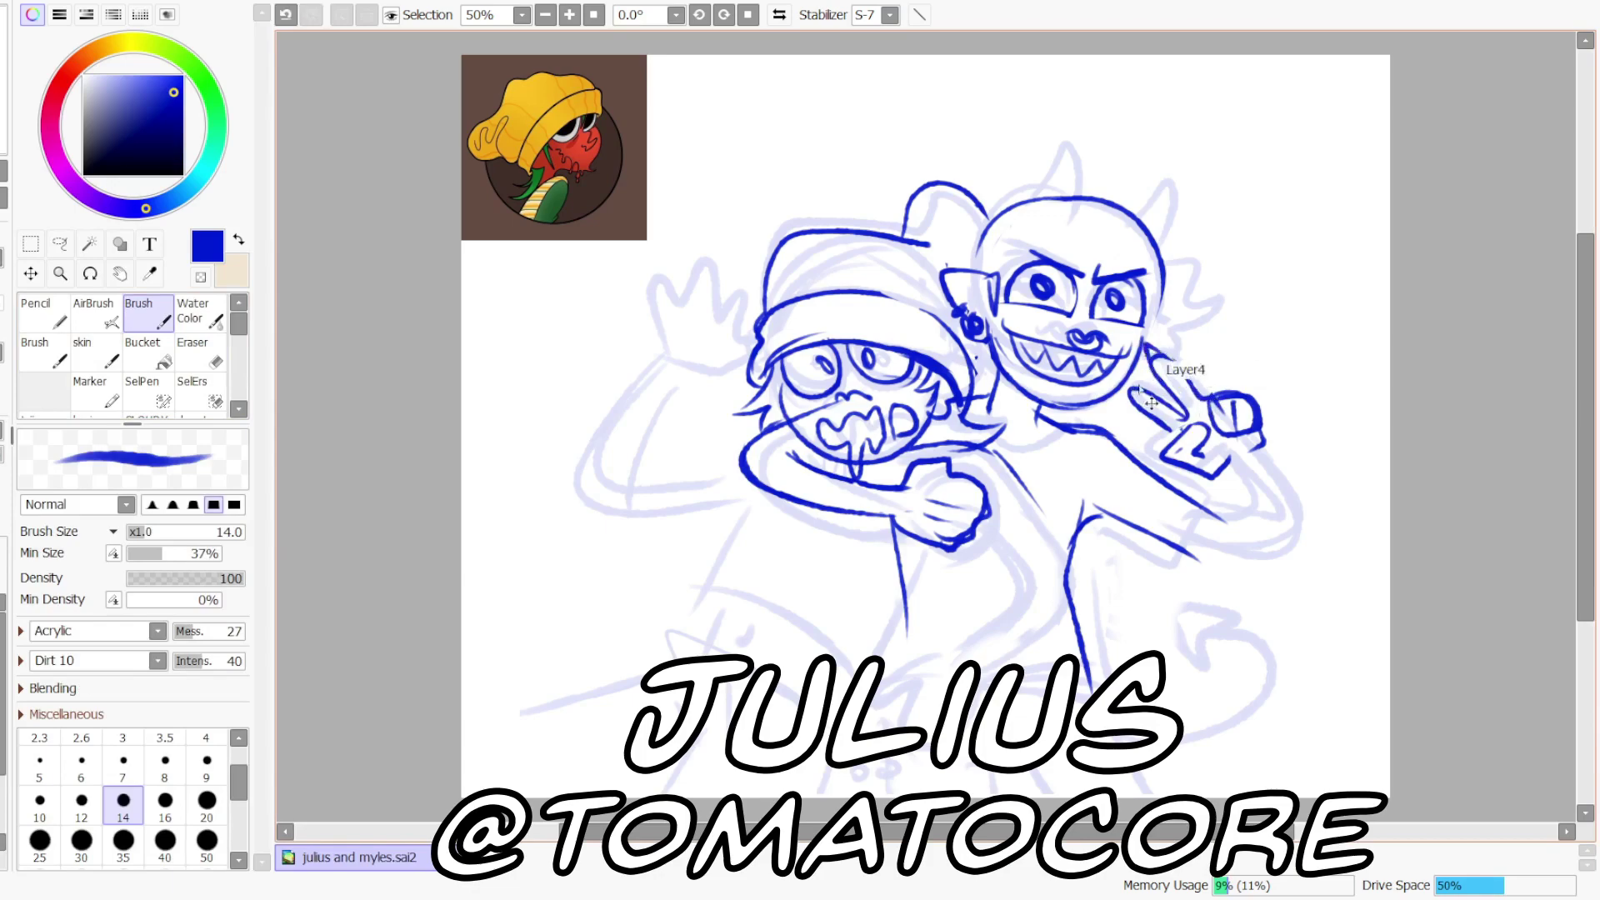
key(ctrl+z)
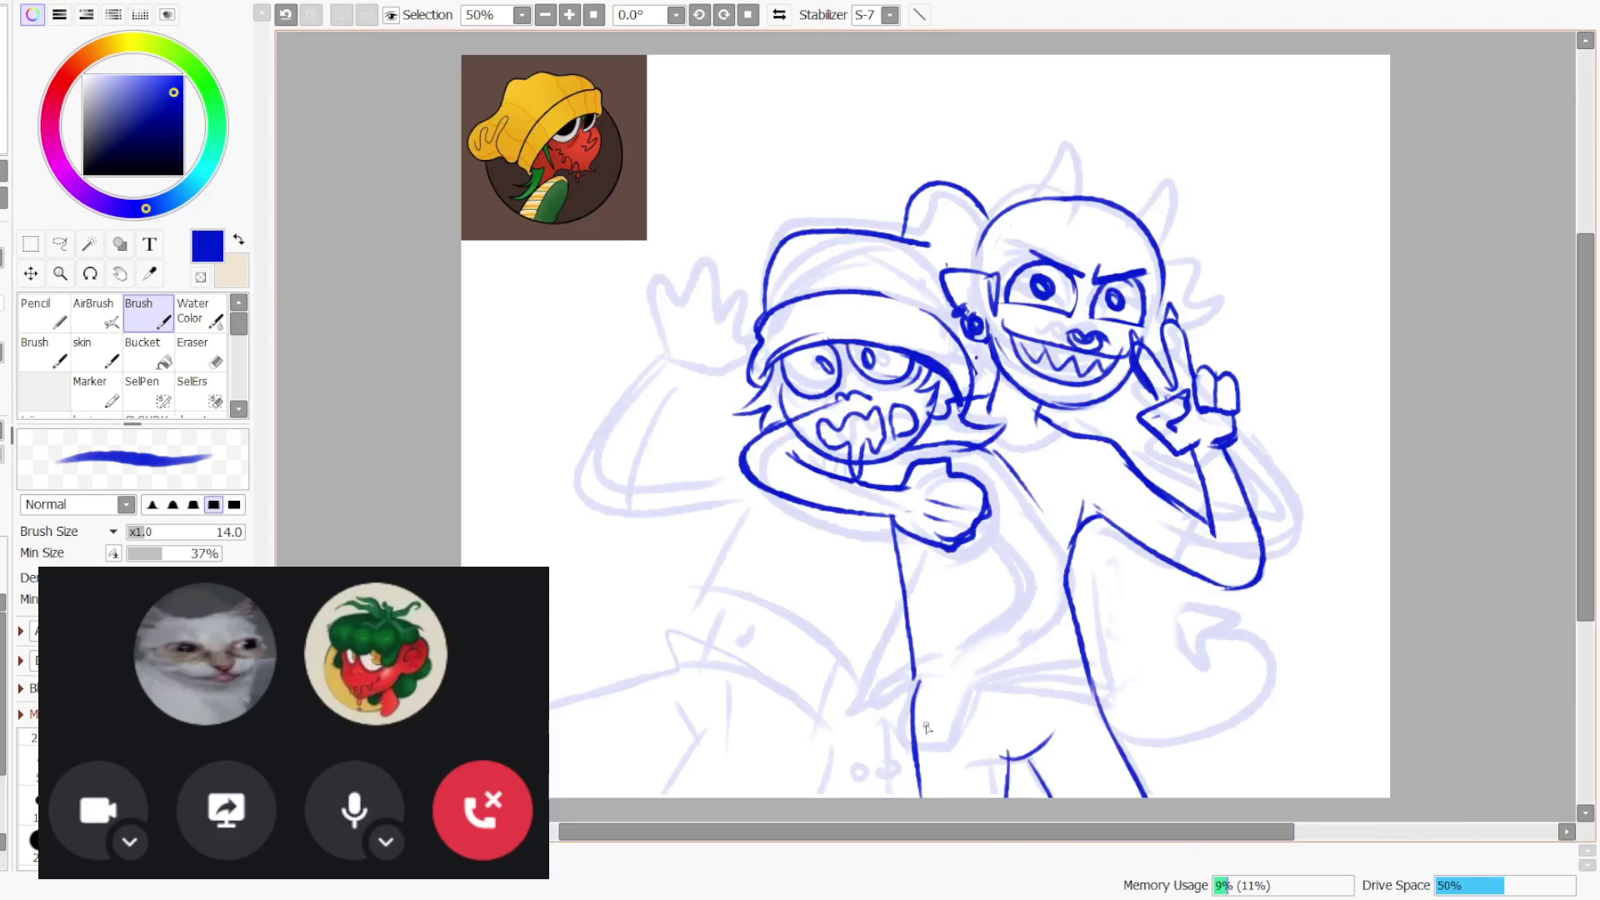
- Draw the horned character's curved tail with an arrow-shaped tip and a small crescent shape beside the hip
drag(906, 698, 917, 797)
drag(906, 727, 912, 798)
key(ctrl+z)
drag(1101, 715, 1146, 739)
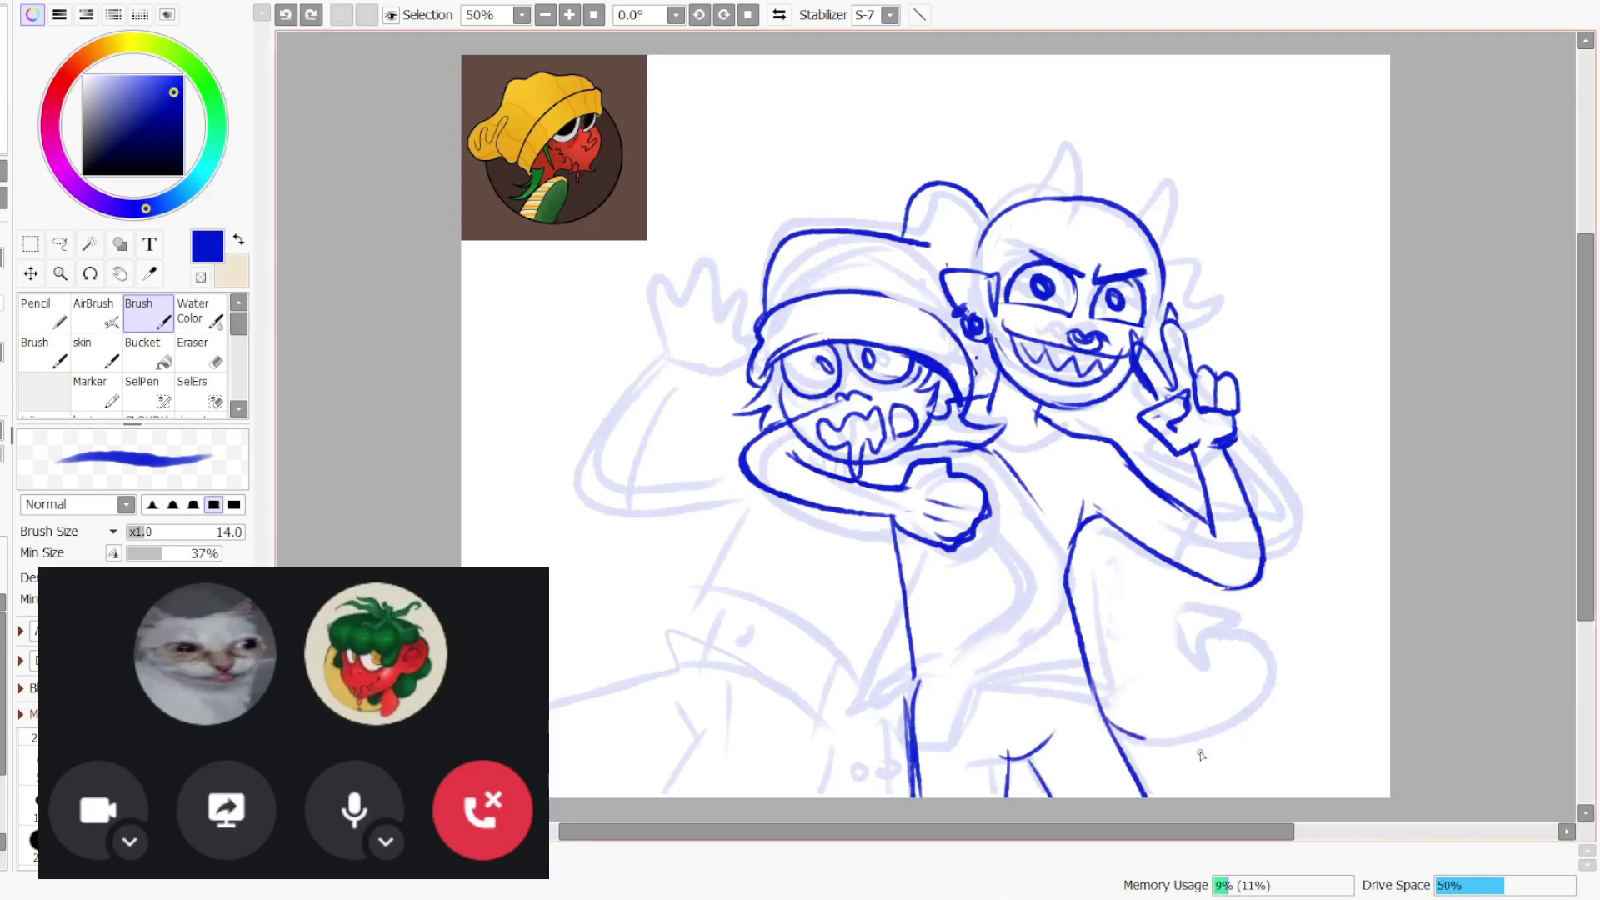
drag(902, 698, 878, 806)
mouse_move(1143, 771)
mouse_down()
mouse_move(1241, 696)
mouse_move(1211, 656)
mouse_up()
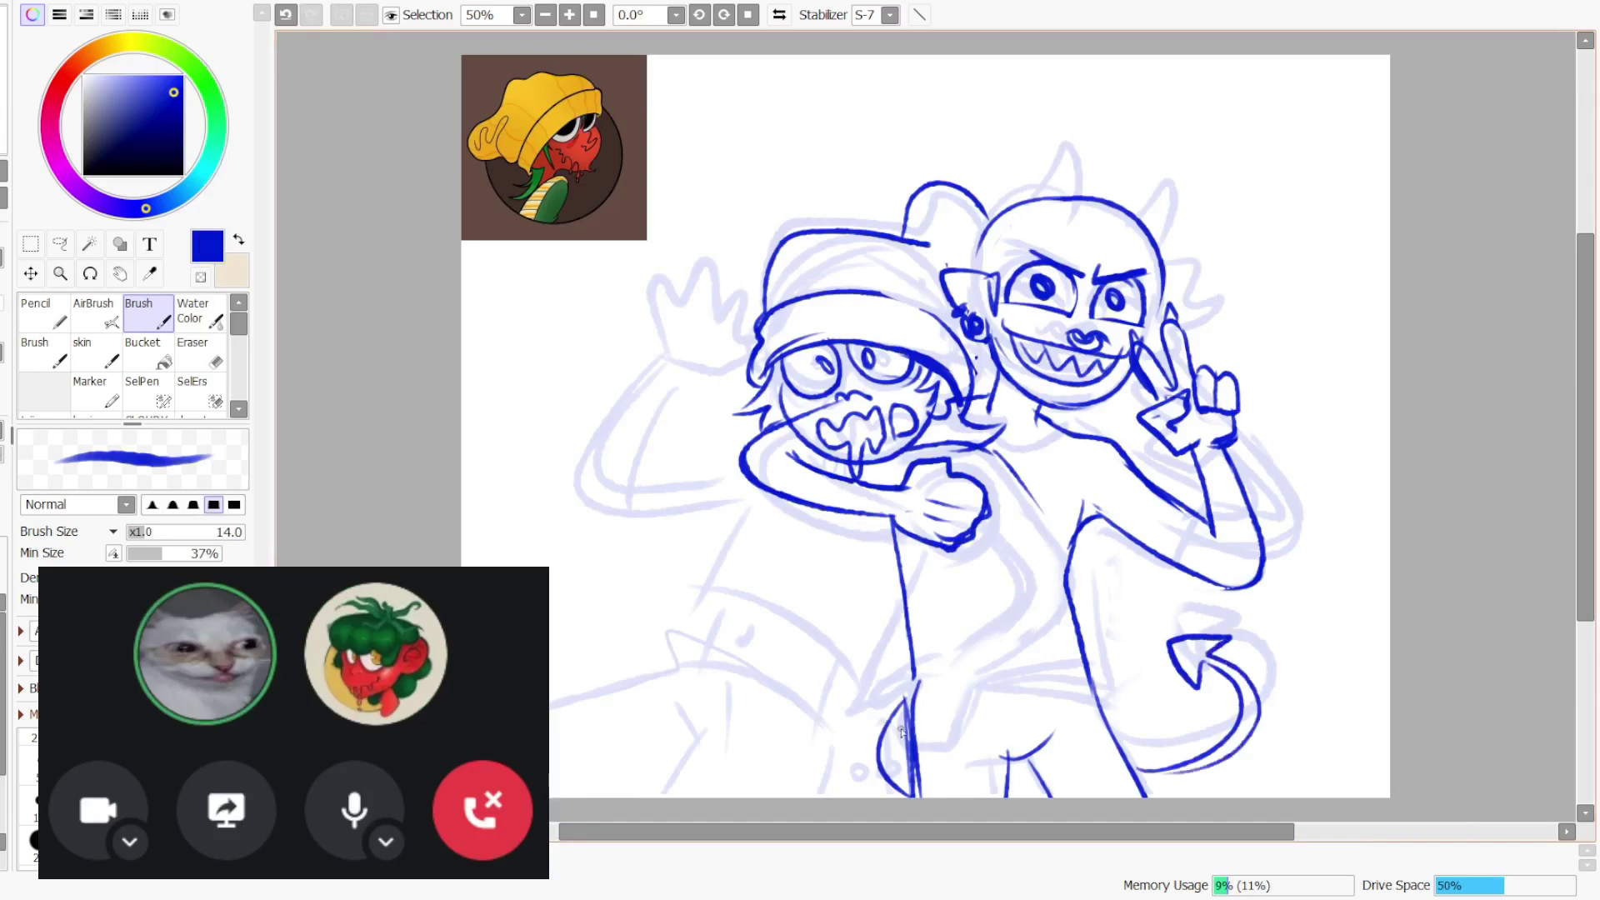
key(ctrl+z)
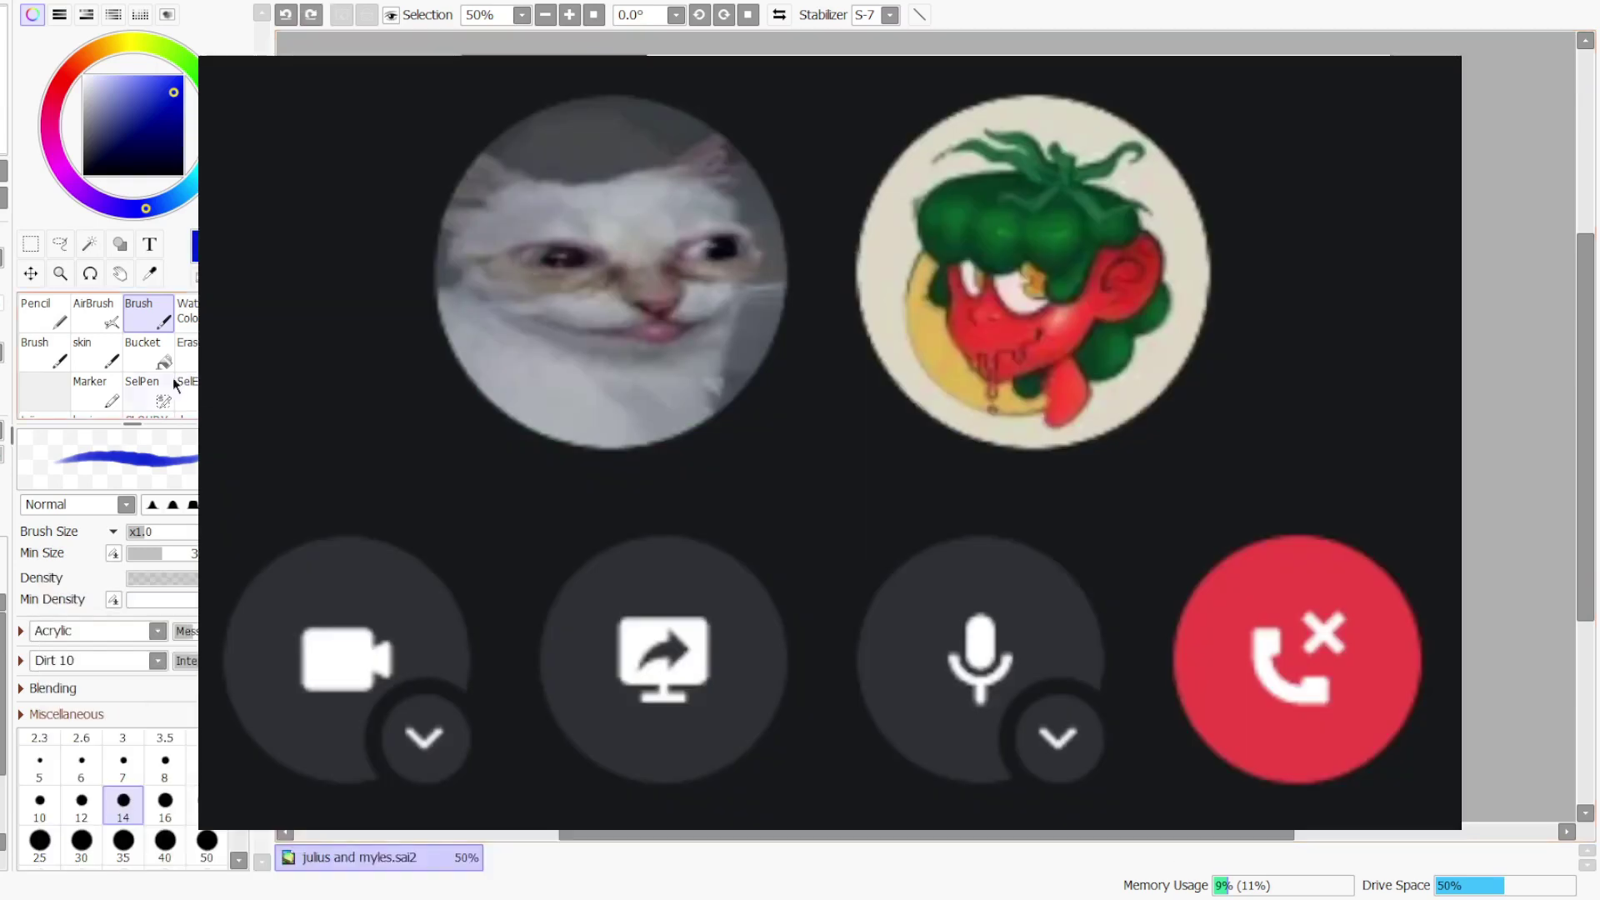
key(e)
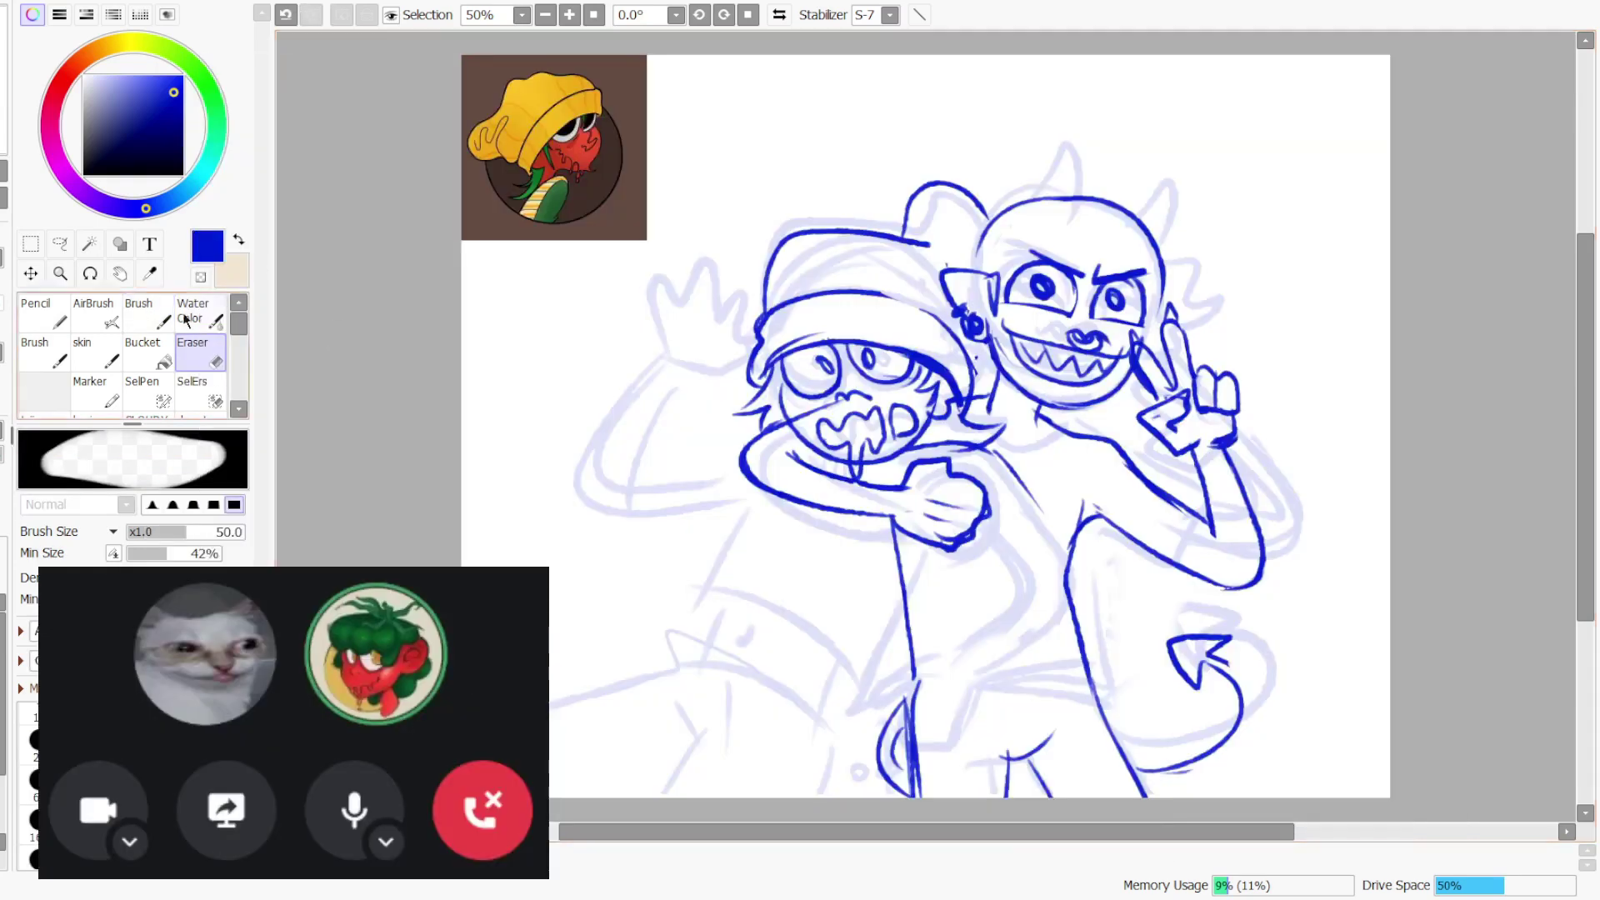
- Lasso the horned character's tail, shift it slightly upward, apply the transformation and deselect
click(60, 244)
mouse_move(1253, 619)
mouse_down()
mouse_move(1139, 676)
mouse_move(1379, 736)
mouse_up()
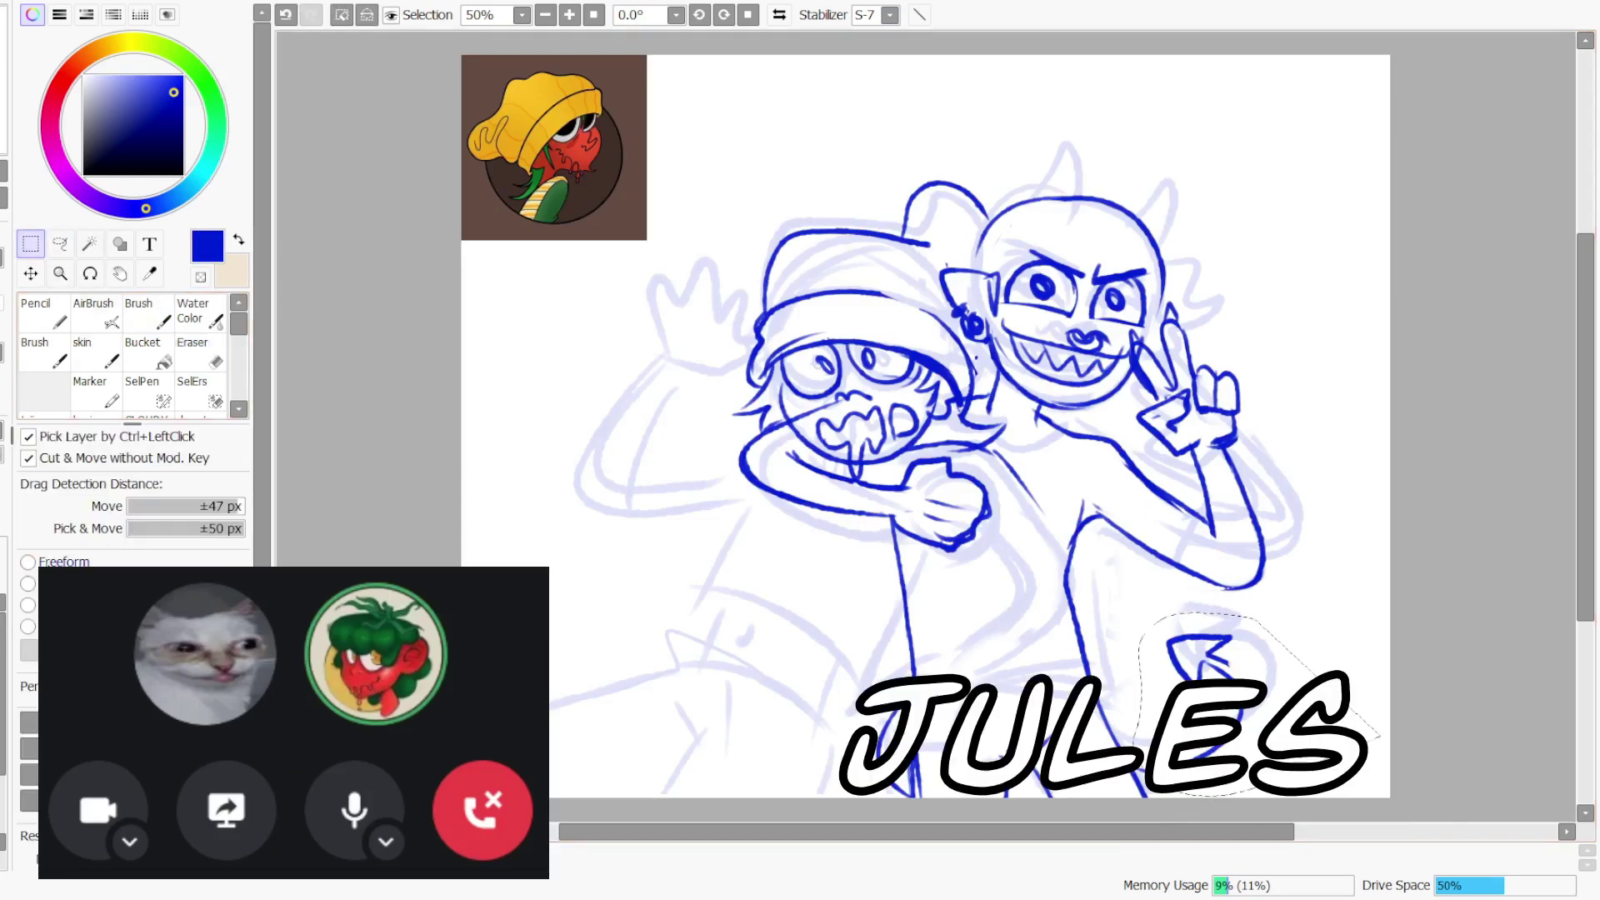
key(ctrl+t)
drag(1261, 634, 1276, 607)
drag(1223, 673, 1213, 679)
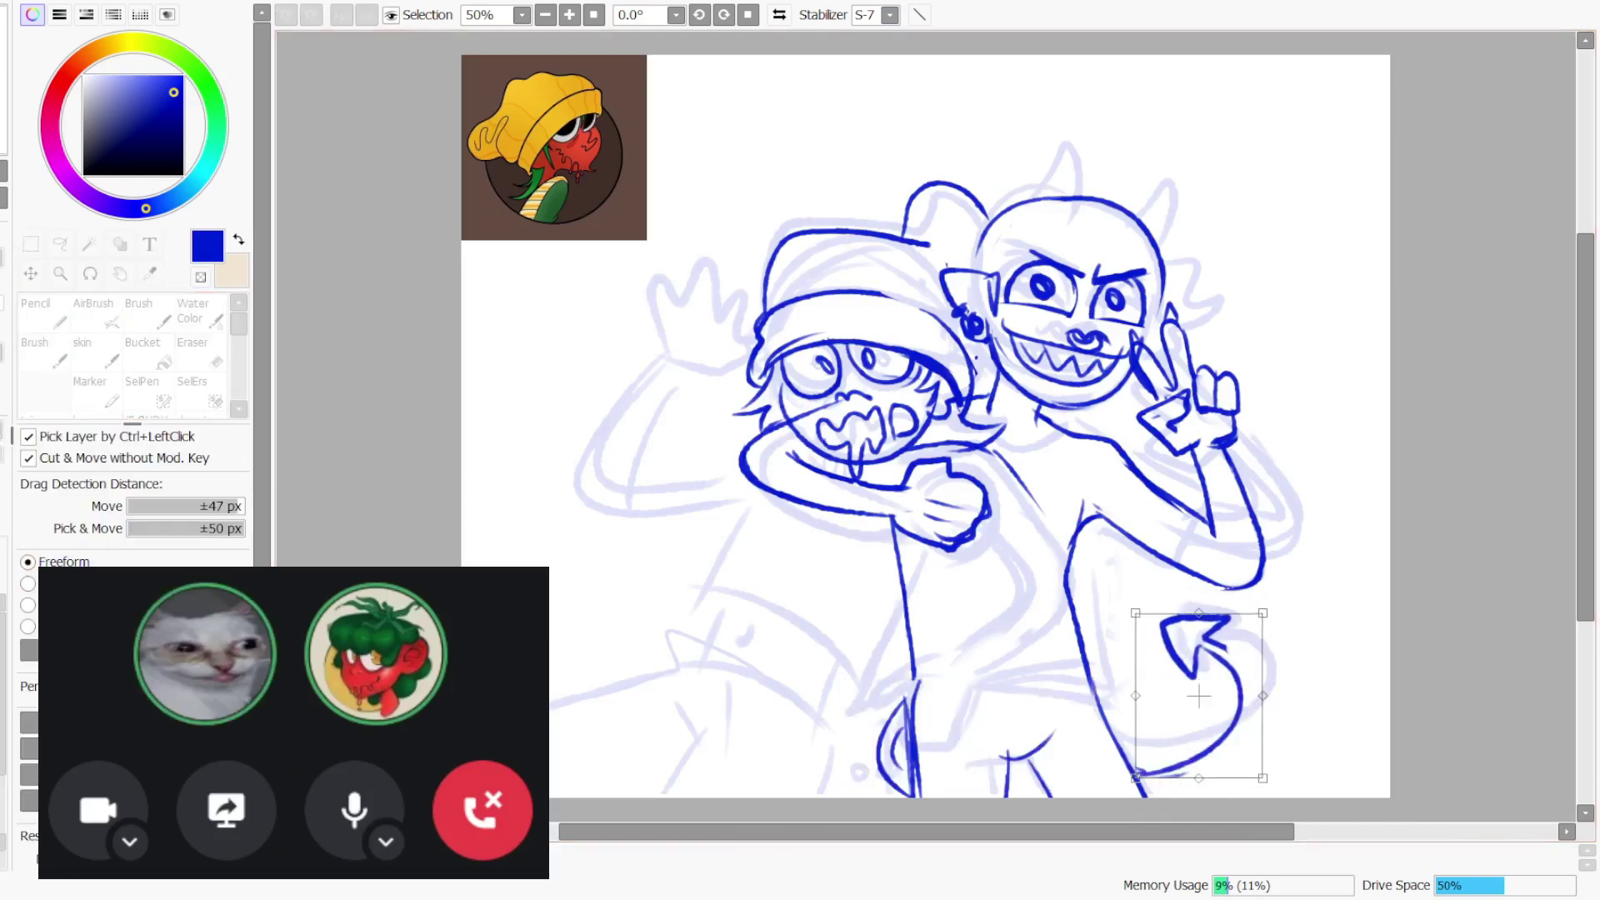
key(Return)
key(ctrl+d)
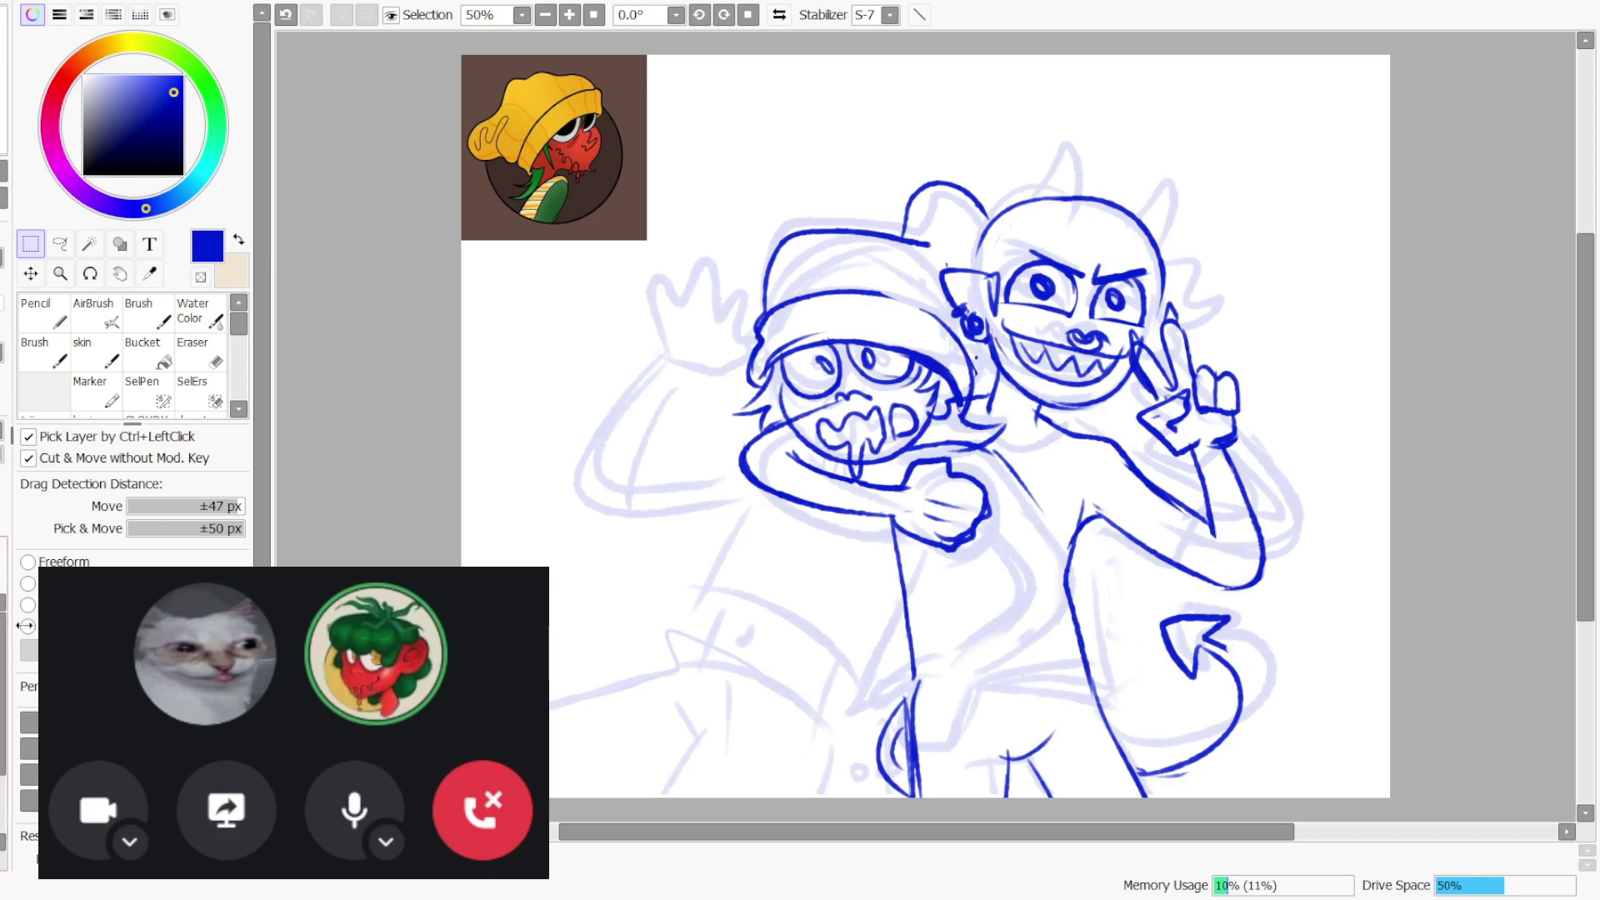
- Draw the beanie character's raised hand with spread fingers resting on the side of the beanie
key(e)
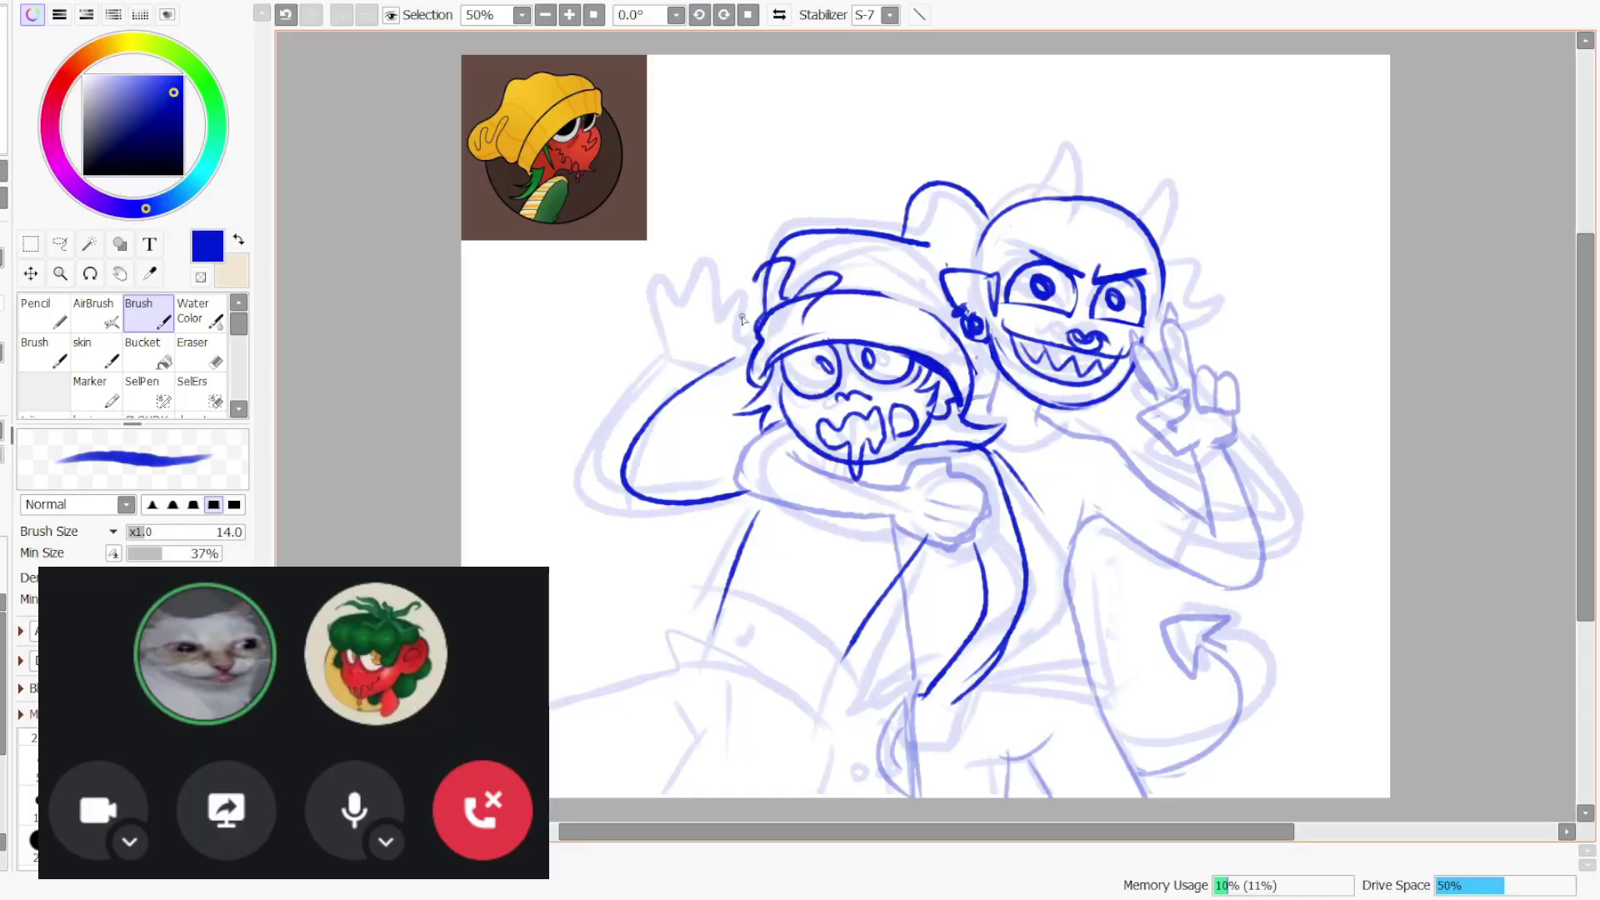
drag(742, 319, 792, 248)
key(ctrl+z)
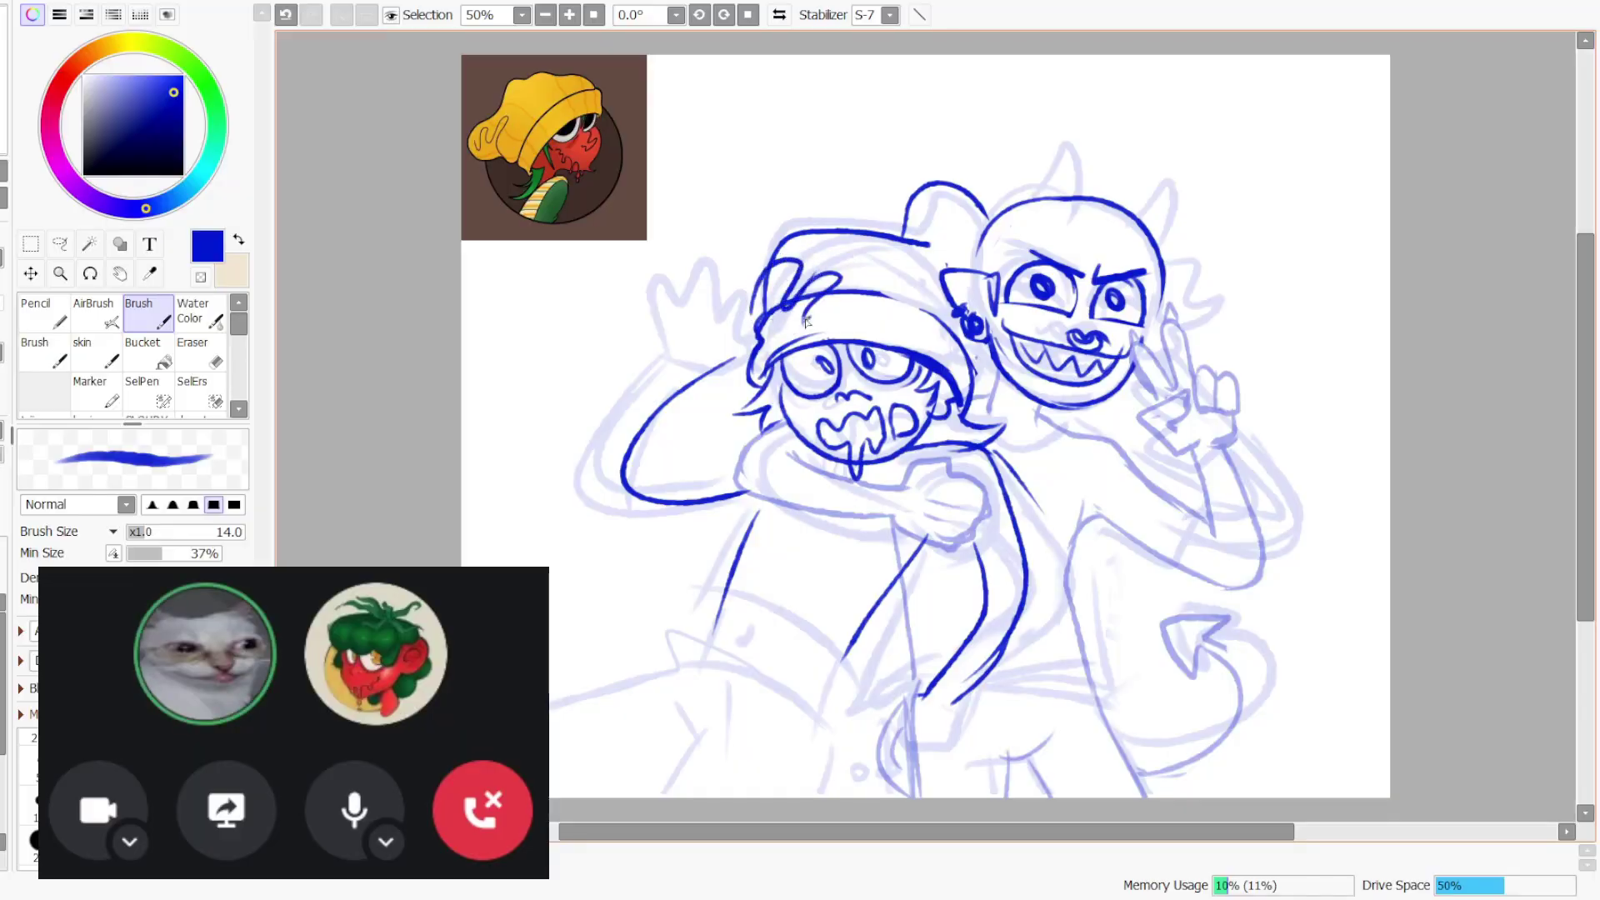
key(ctrl+z)
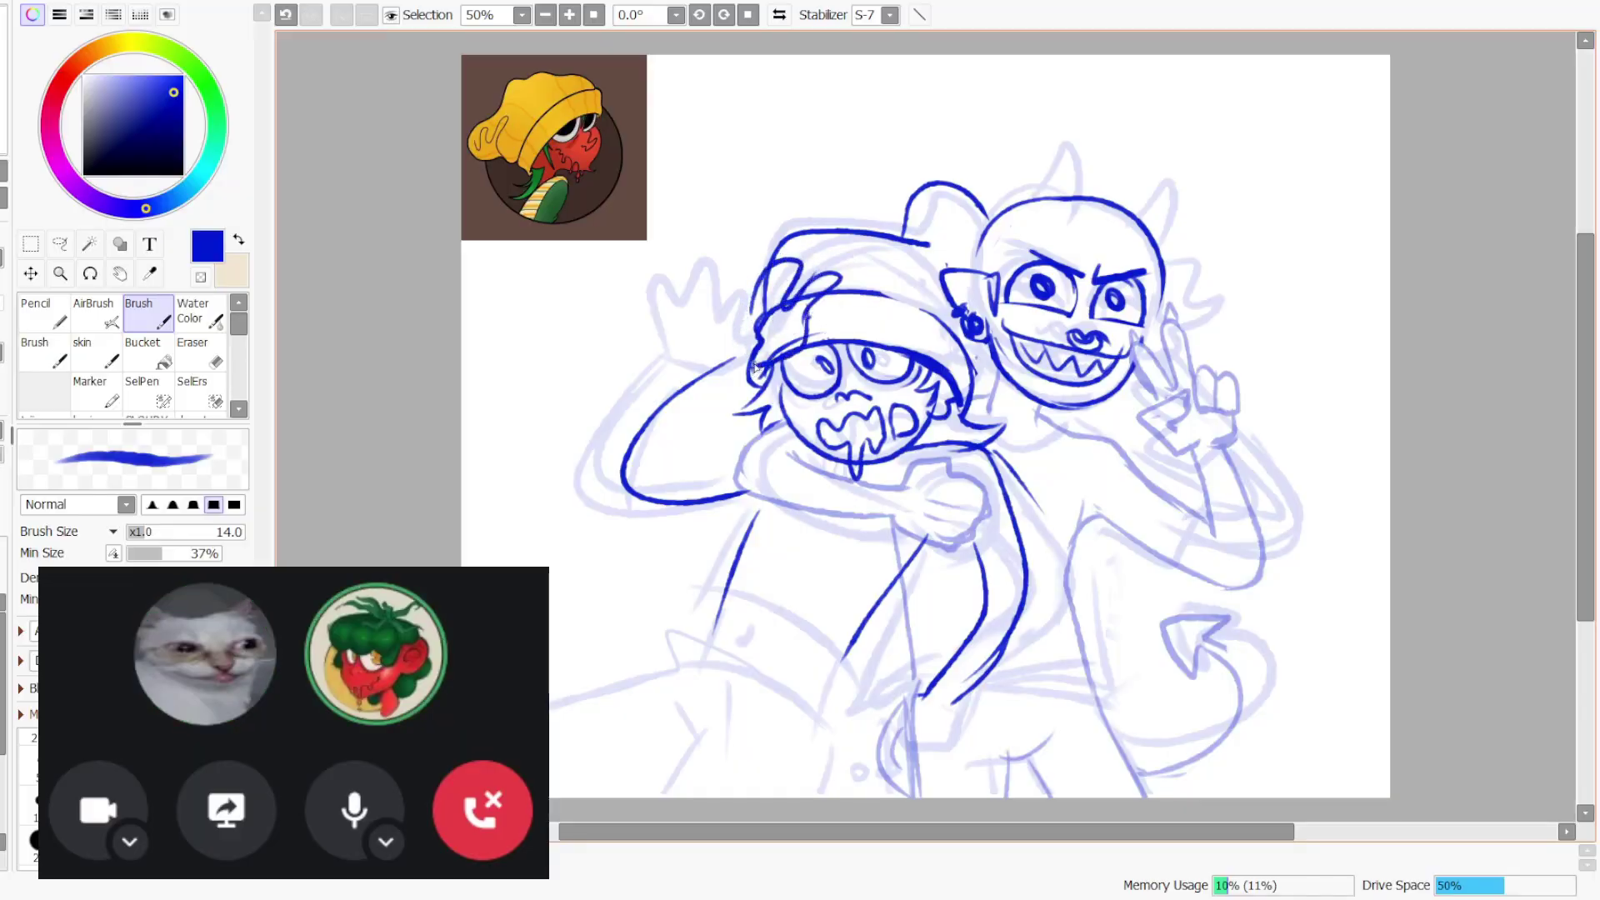
mouse_move(739, 357)
mouse_down()
mouse_move(684, 371)
mouse_move(597, 460)
mouse_up()
key(ctrl+z)
mouse_move(754, 368)
mouse_down()
mouse_move(696, 406)
mouse_move(646, 490)
mouse_up()
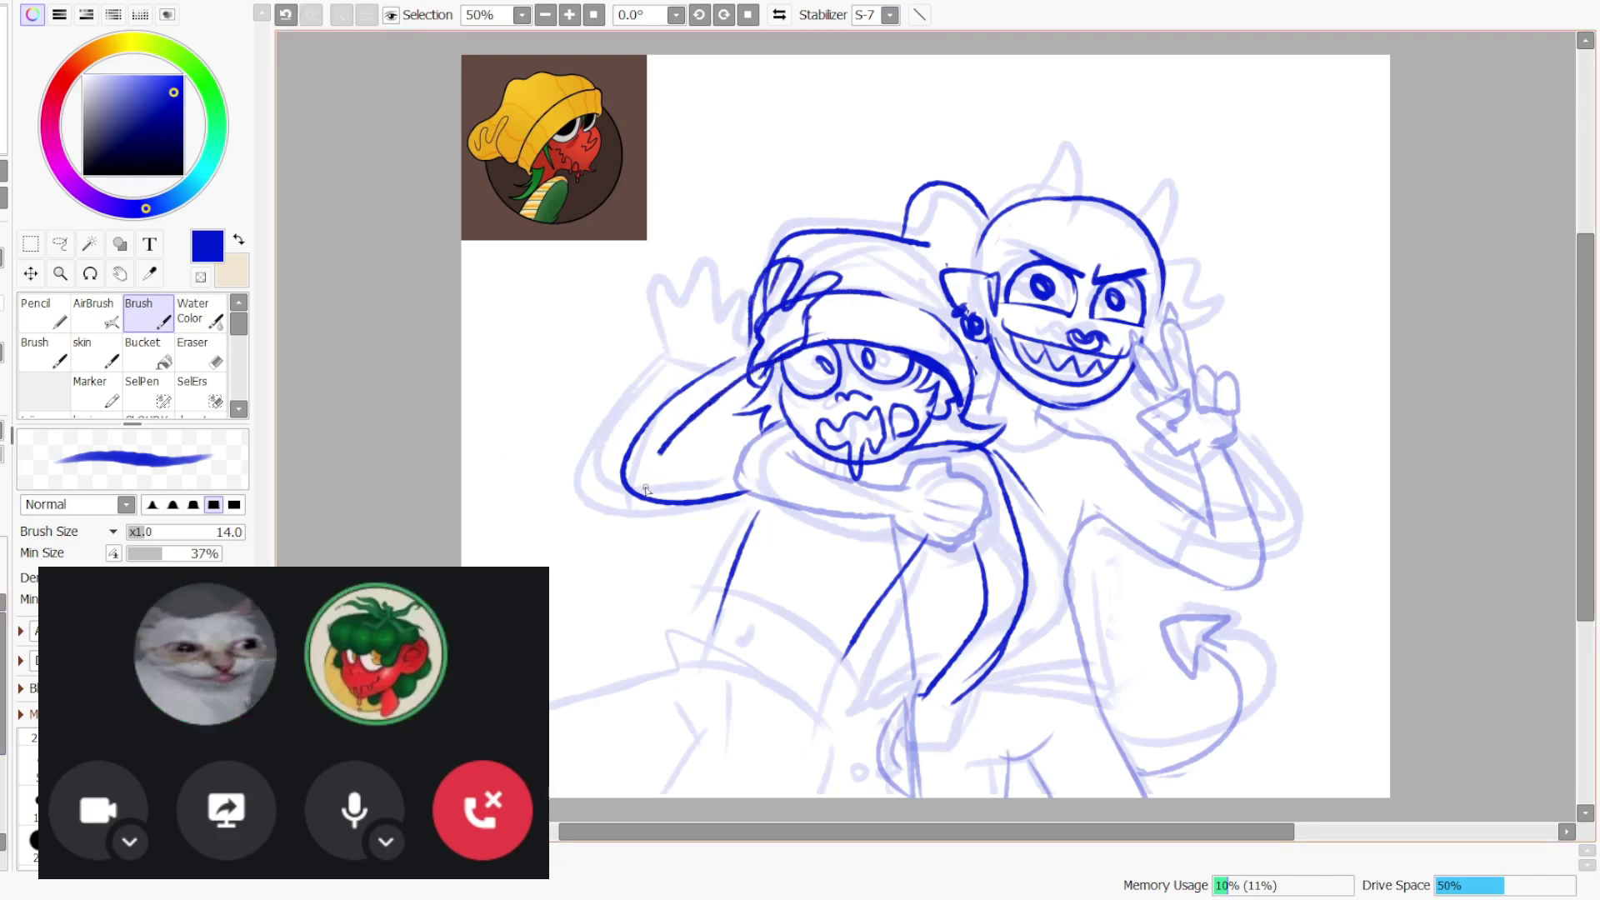
key(ctrl+z)
click(199, 353)
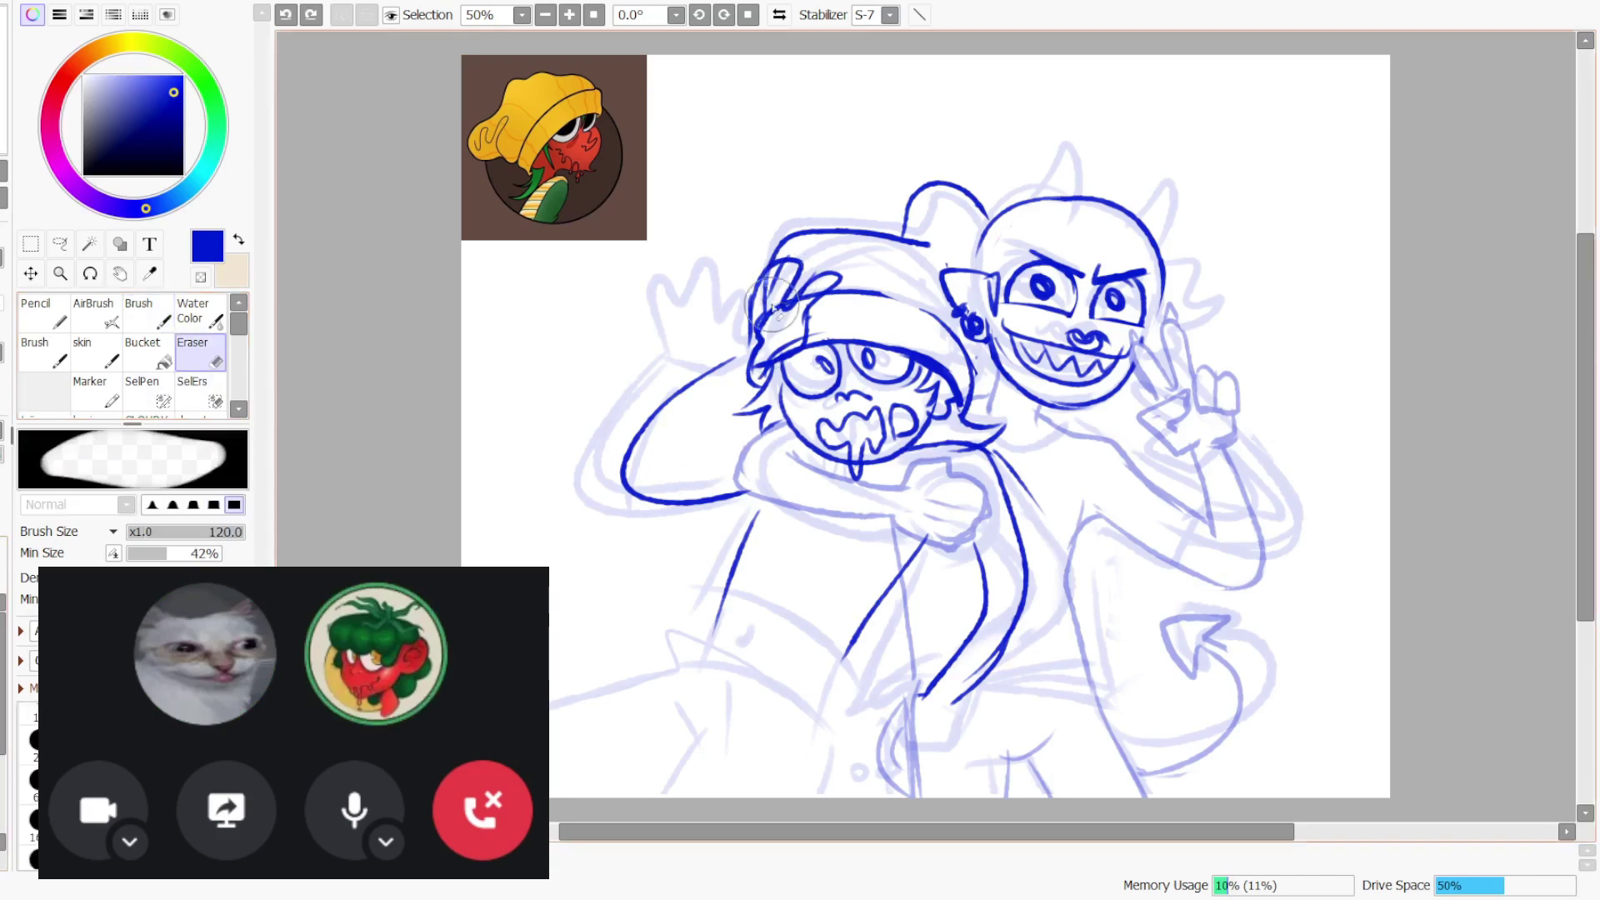
drag(778, 311, 761, 322)
key(ctrl+z)
- Lasso the beanie character's raised hand, move it slightly higher on the beanie and apply the transformation
click(60, 244)
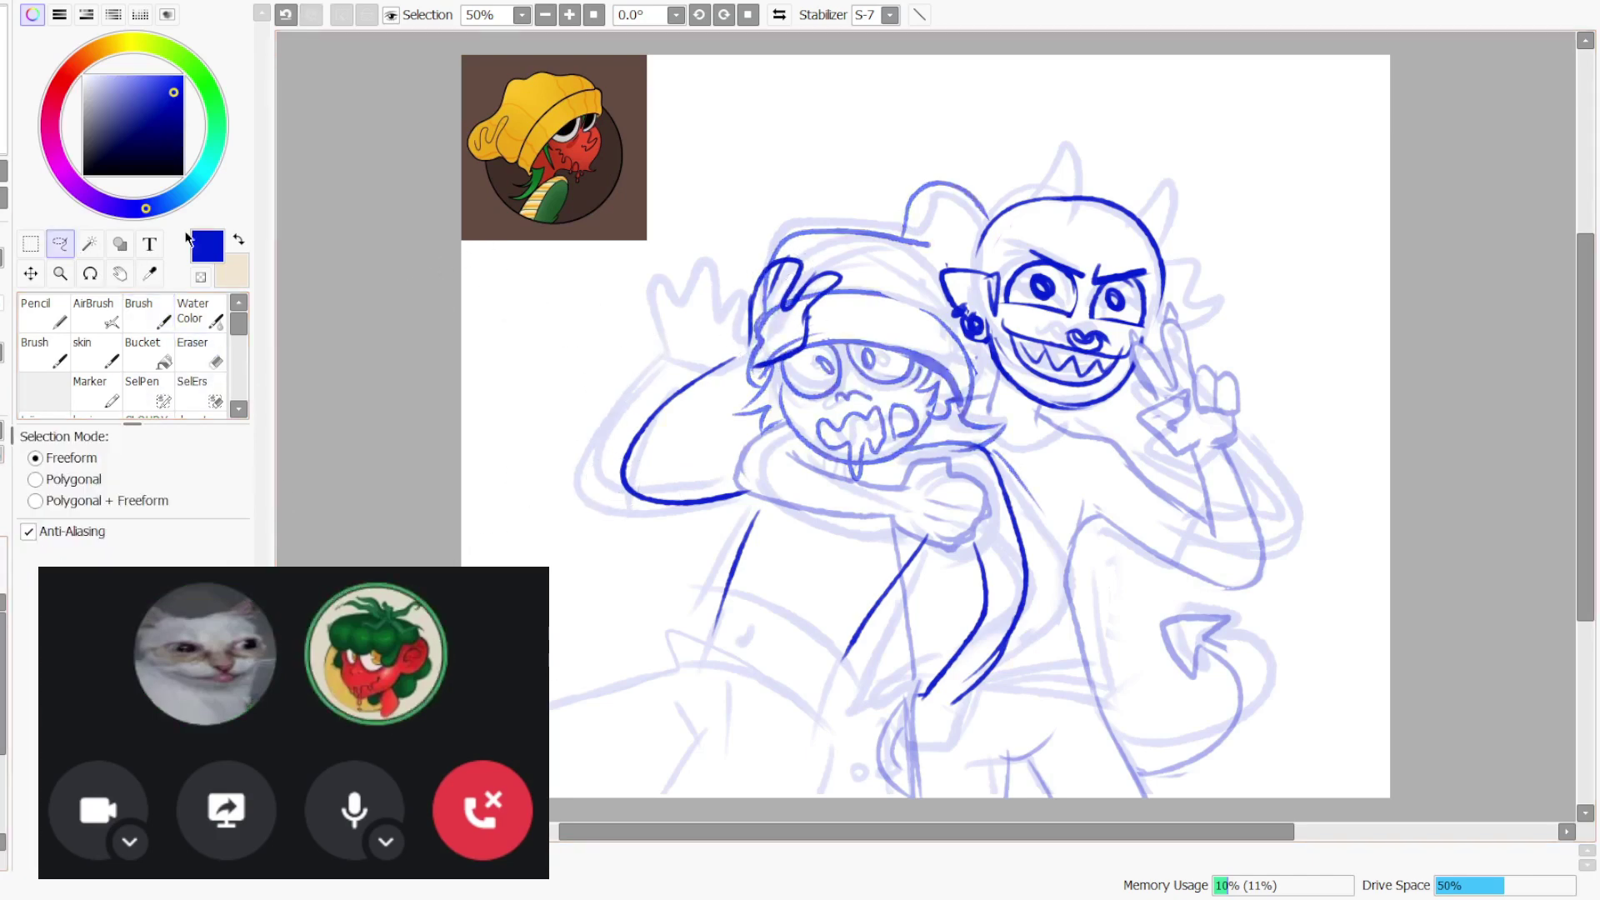
mouse_move(785, 214)
mouse_down()
mouse_move(733, 366)
mouse_move(892, 239)
mouse_move(896, 264)
mouse_up()
click(32, 268)
key(ctrl+t)
drag(770, 316, 767, 306)
key(Return)
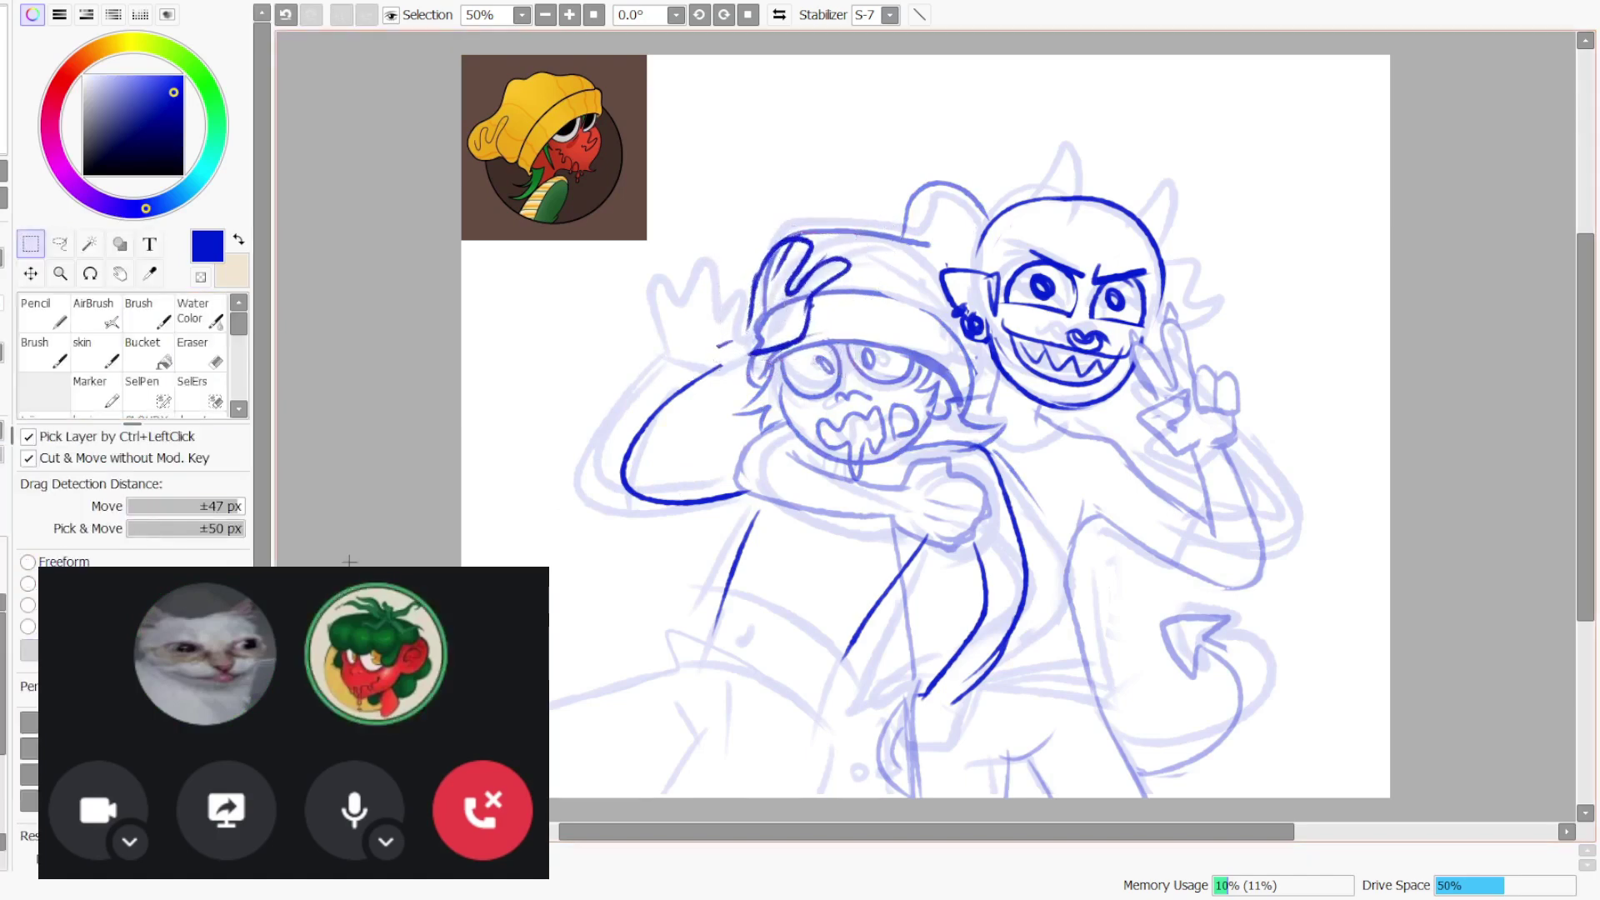
- Erase the previous outline of the beanie character's raised arm
key(e)
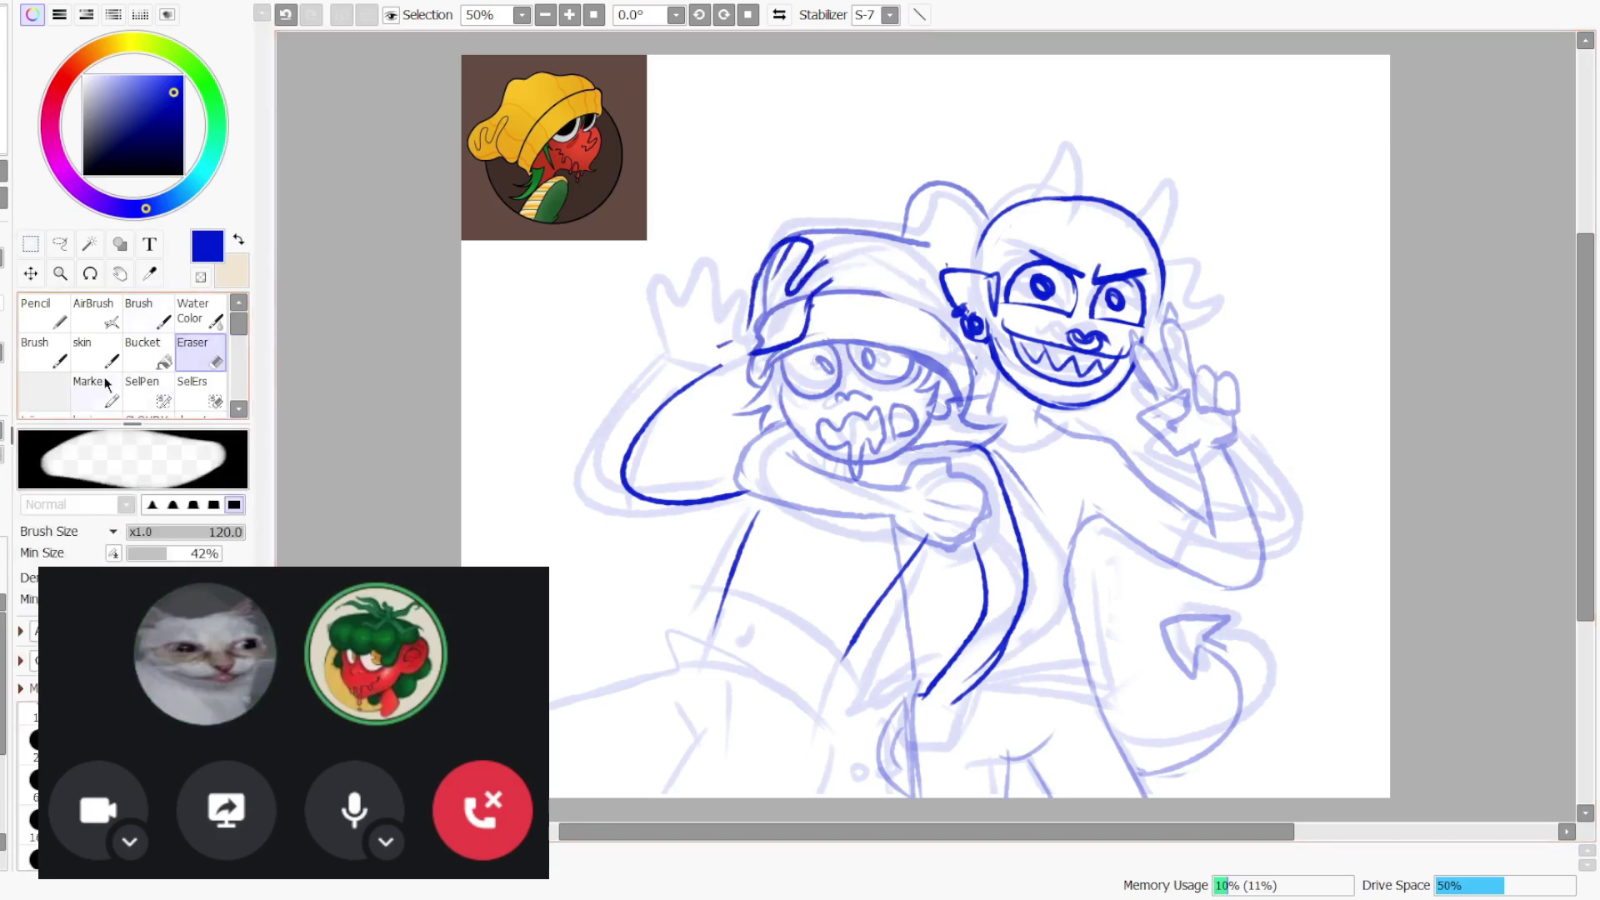
key(b)
mouse_move(740, 333)
mouse_down()
mouse_move(617, 407)
mouse_move(716, 493)
mouse_up()
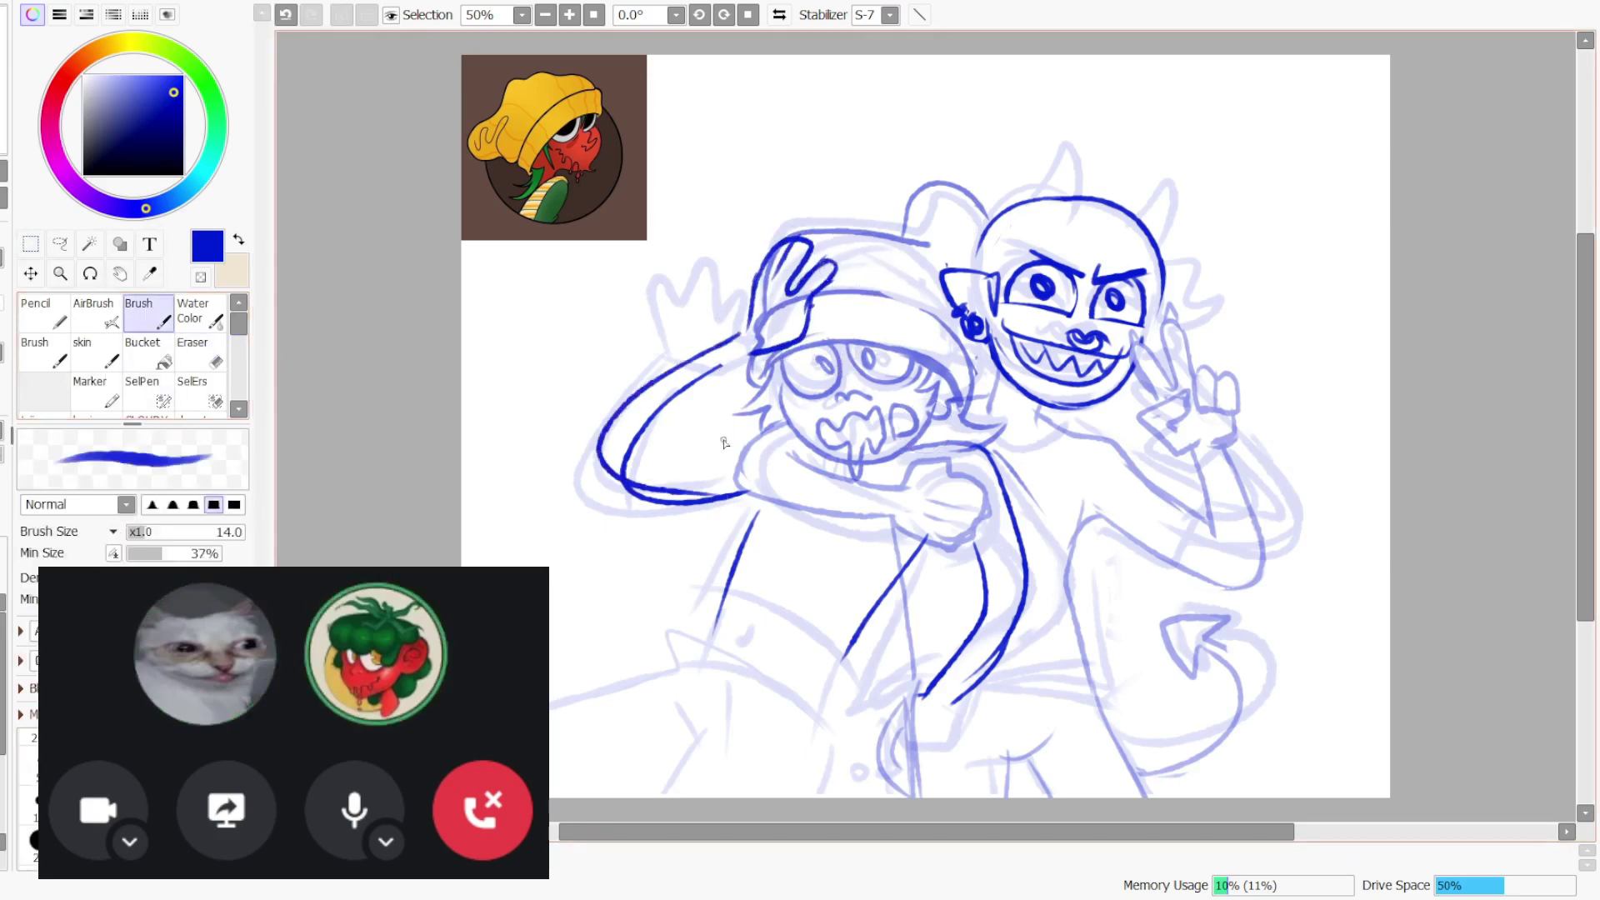
key(ctrl+z)
key(e)
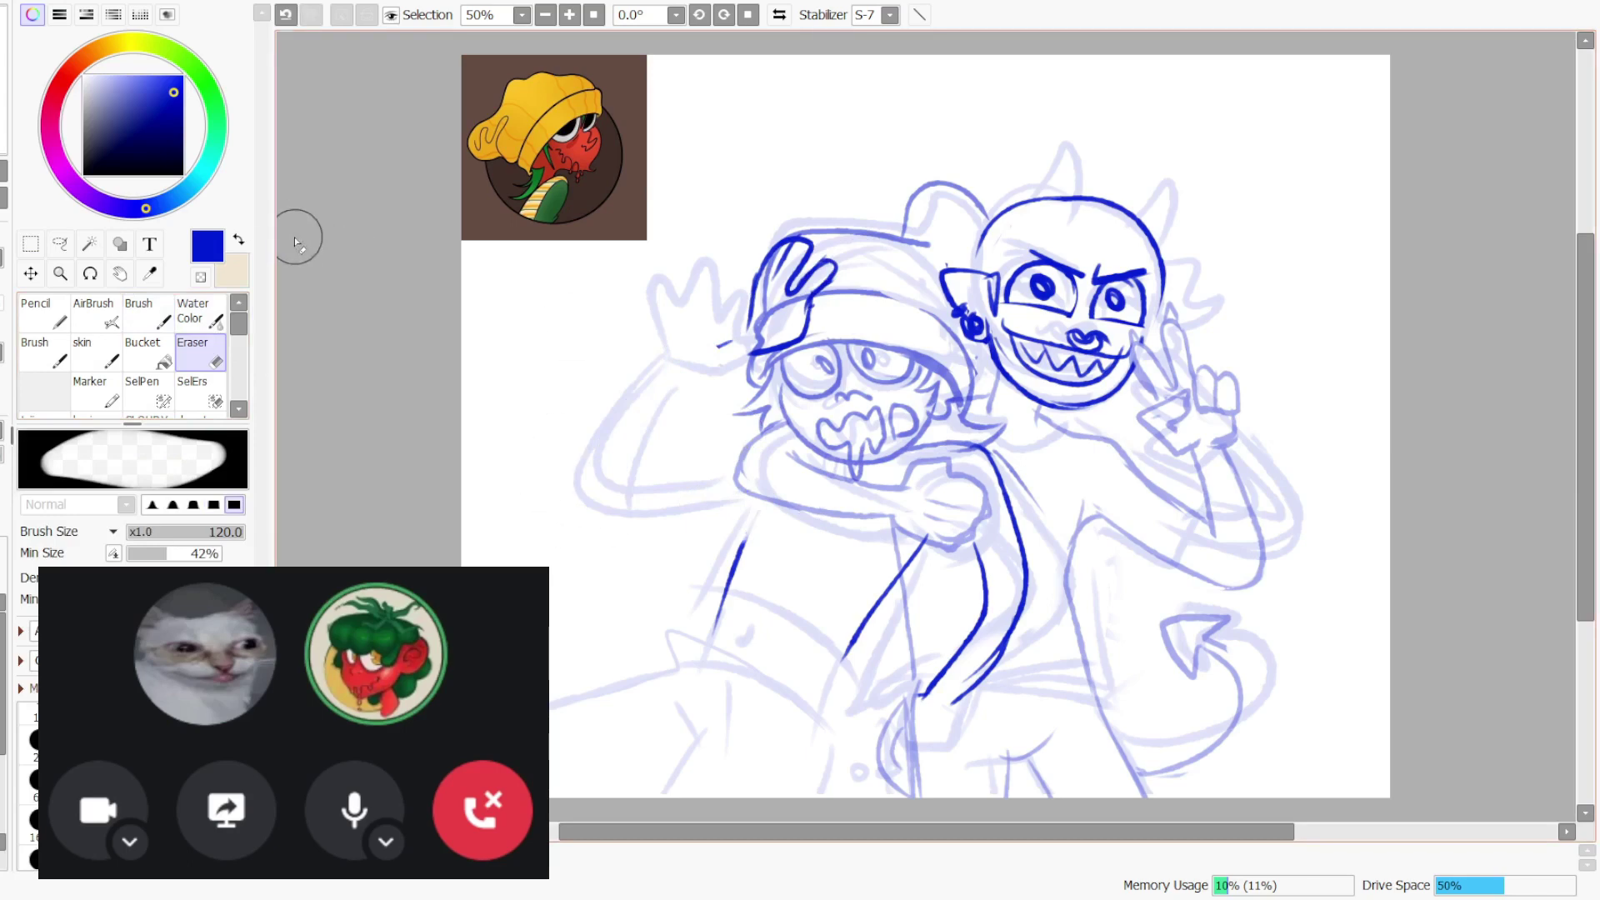
- Draw the beanie character's raised arm bent at a wide elbow, connecting the shoulder to the hand on the beanie
key(b)
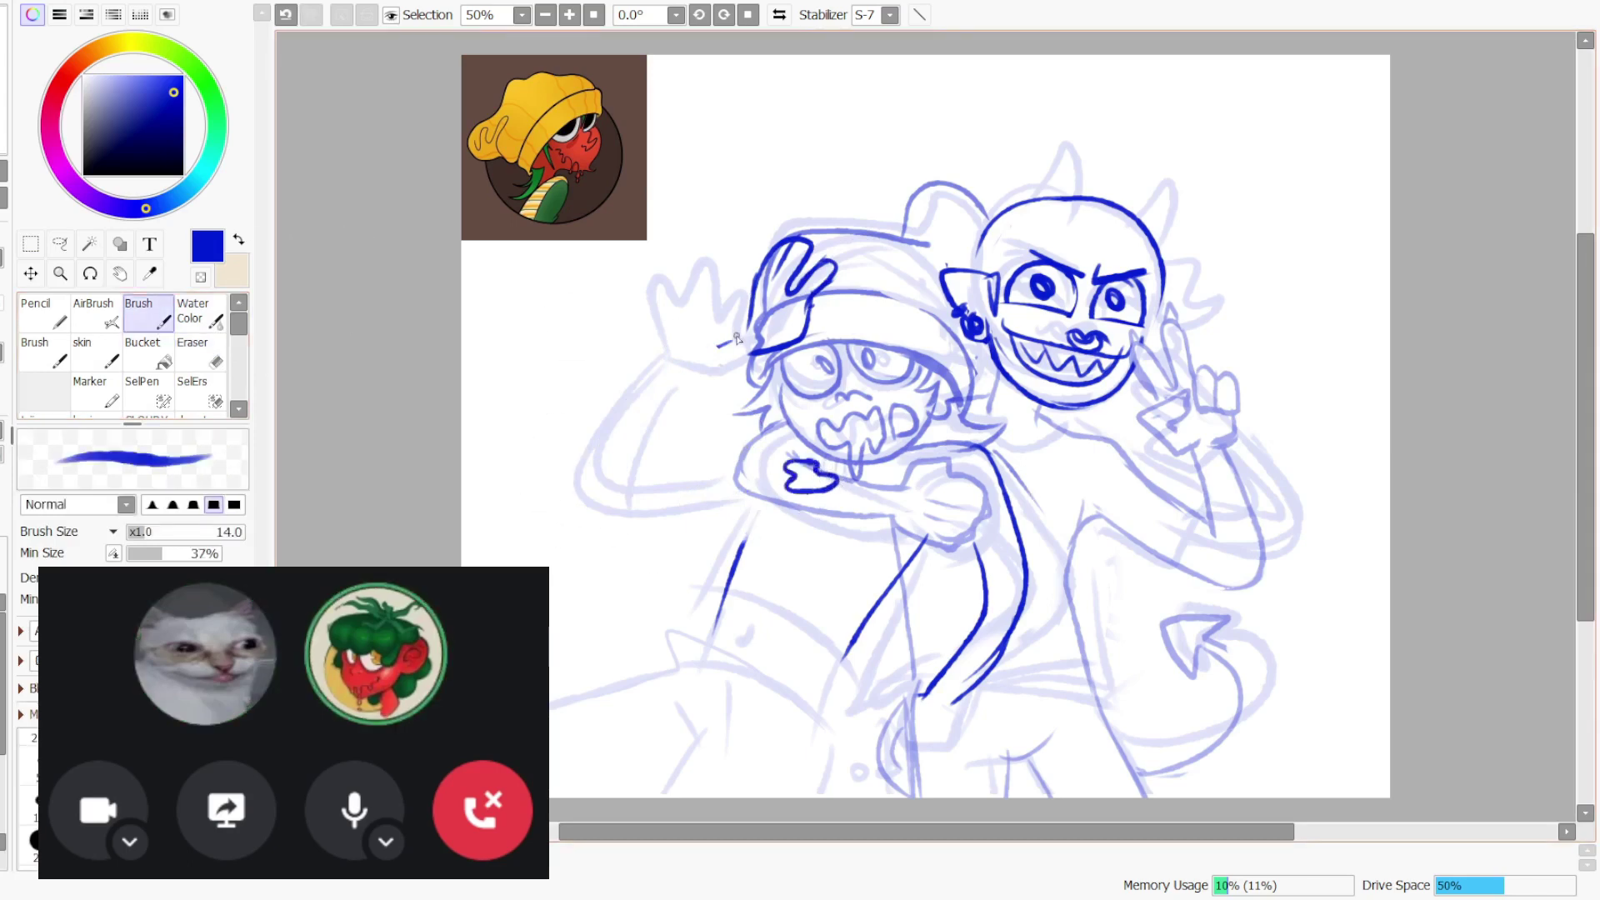
drag(740, 335, 576, 440)
drag(631, 489, 731, 487)
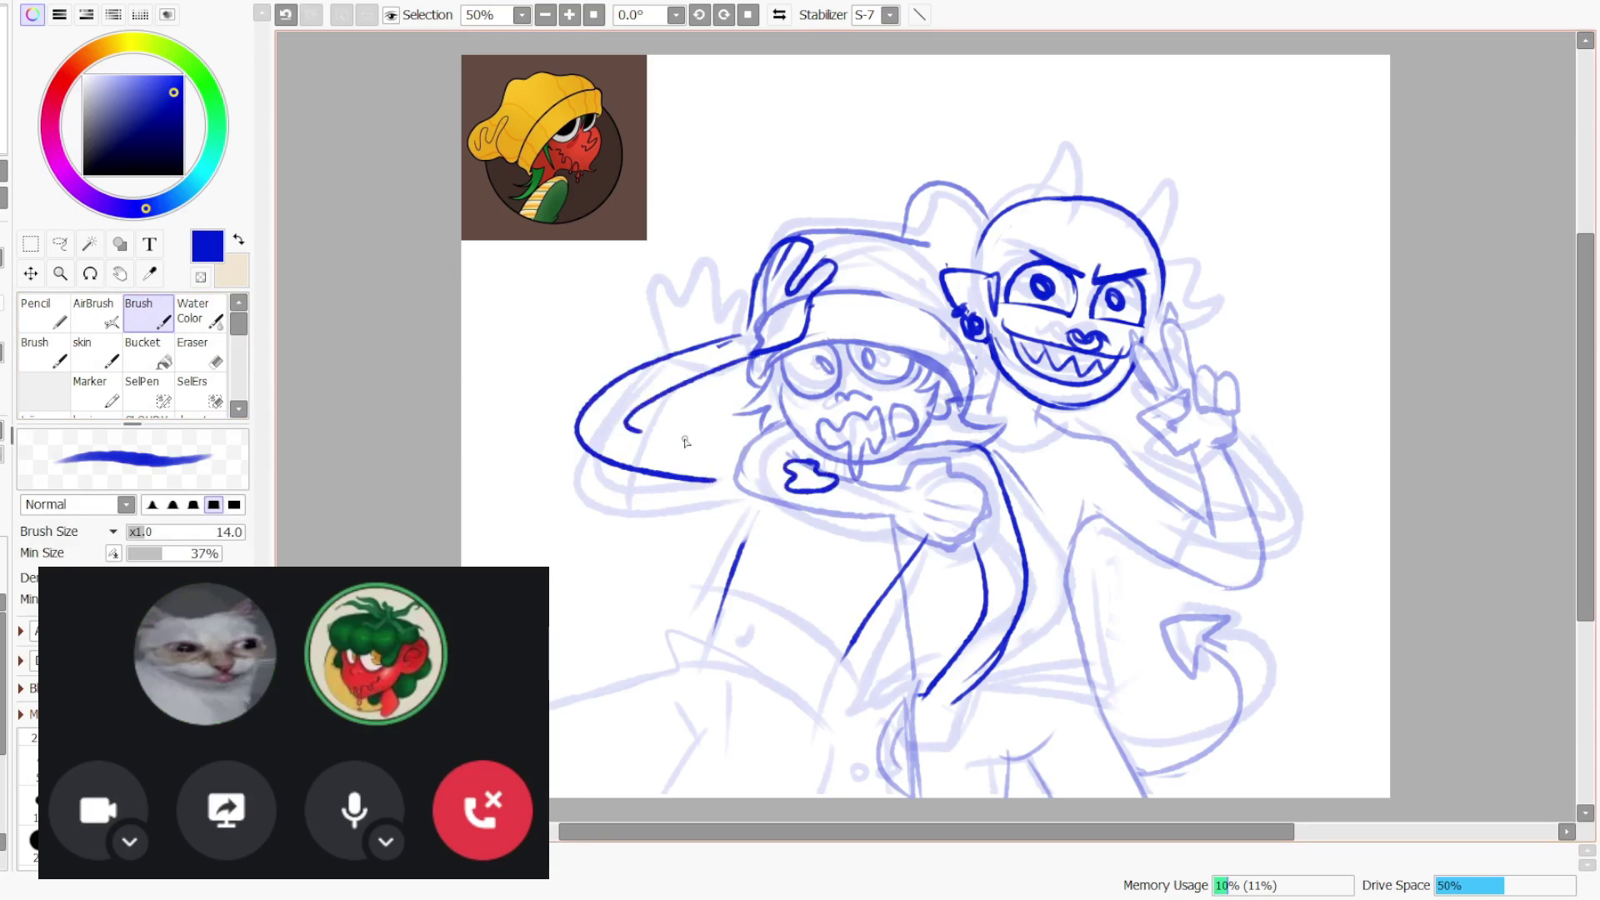
- Draw the beanie character's lowered hand with hanging rounded fingers at the end of the other arm
mouse_move(923, 705)
mouse_down()
mouse_move(907, 693)
mouse_move(867, 715)
mouse_up()
key(ctrl+z)
key(ctrl+z)
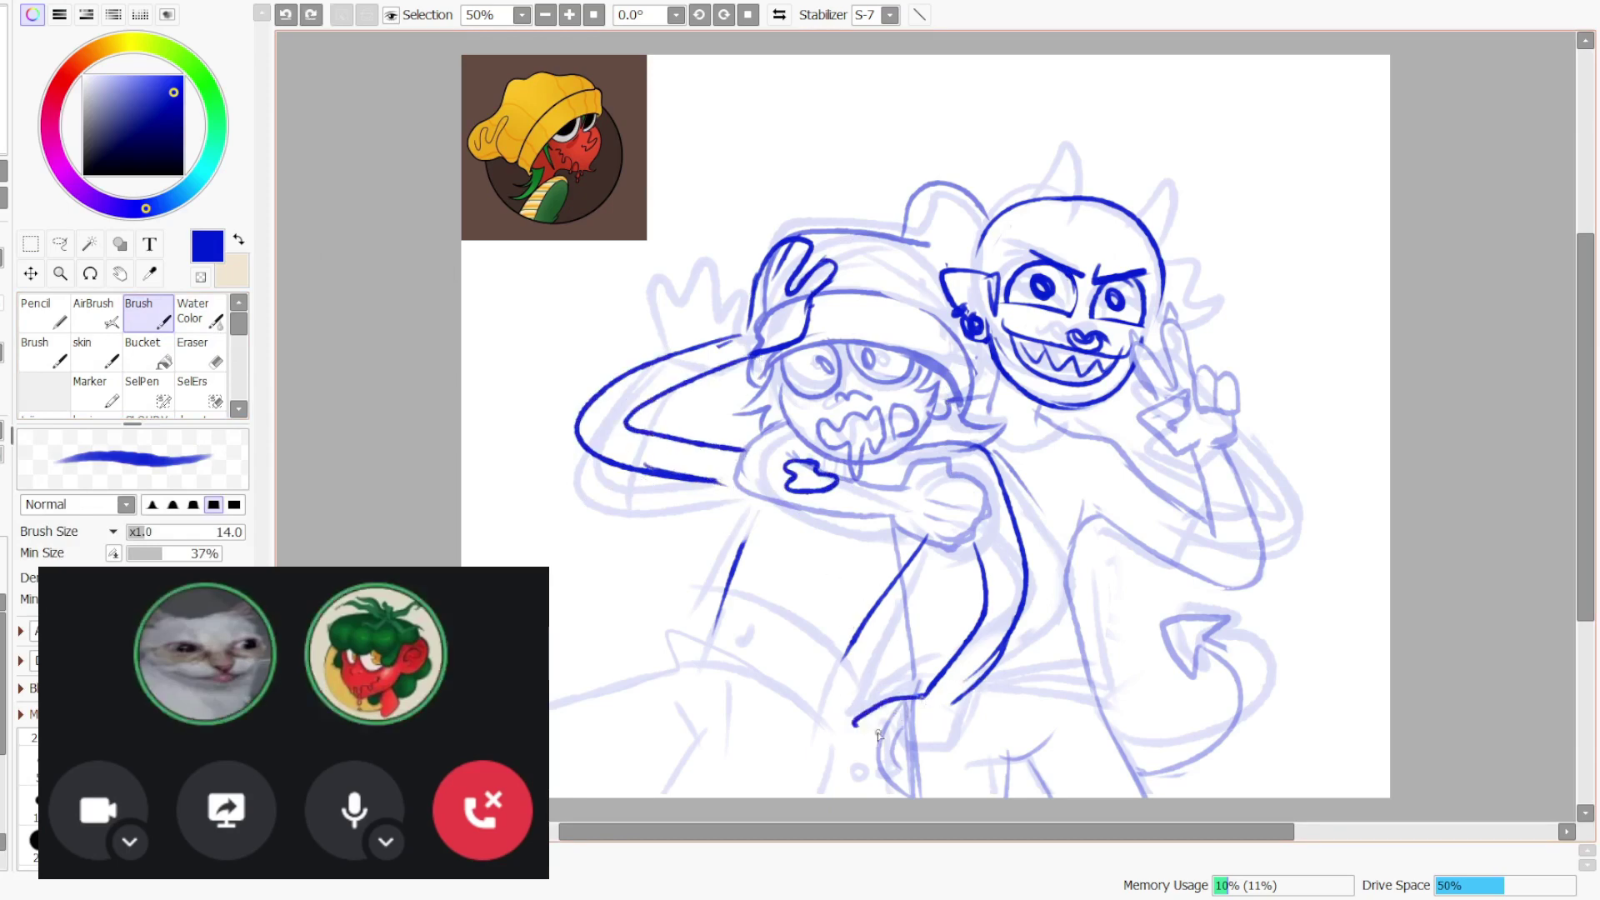
drag(865, 777, 866, 783)
key(ctrl+z)
drag(967, 696, 913, 709)
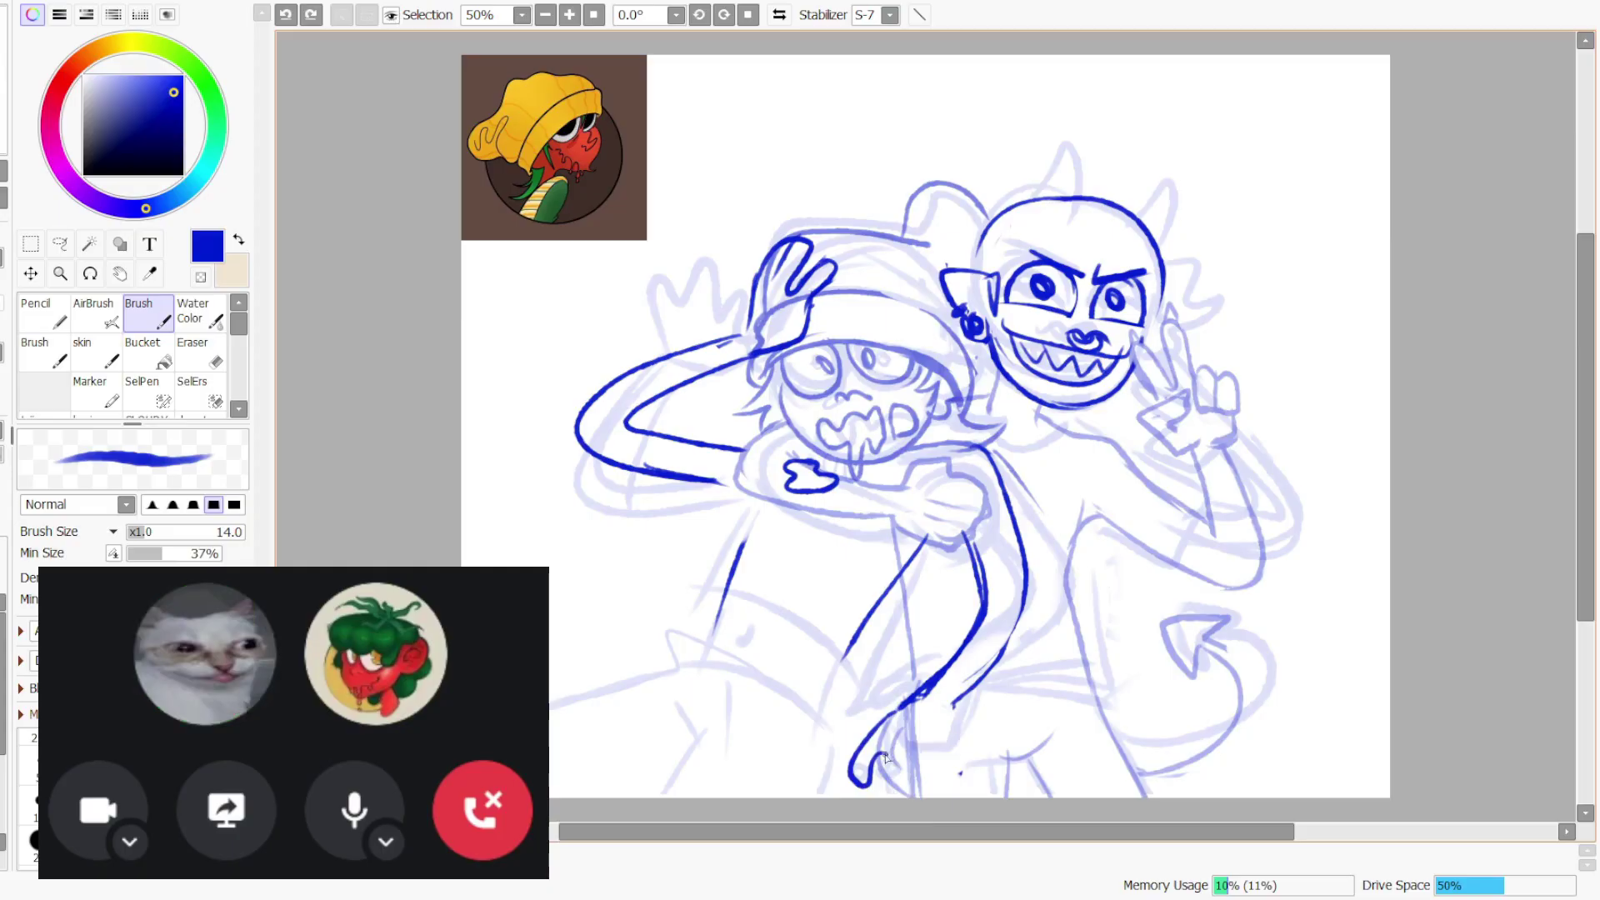
mouse_move(885, 757)
mouse_down()
mouse_move(908, 763)
mouse_move(920, 796)
mouse_move(935, 751)
mouse_move(960, 775)
mouse_up()
key(ctrl+z)
drag(959, 704, 974, 800)
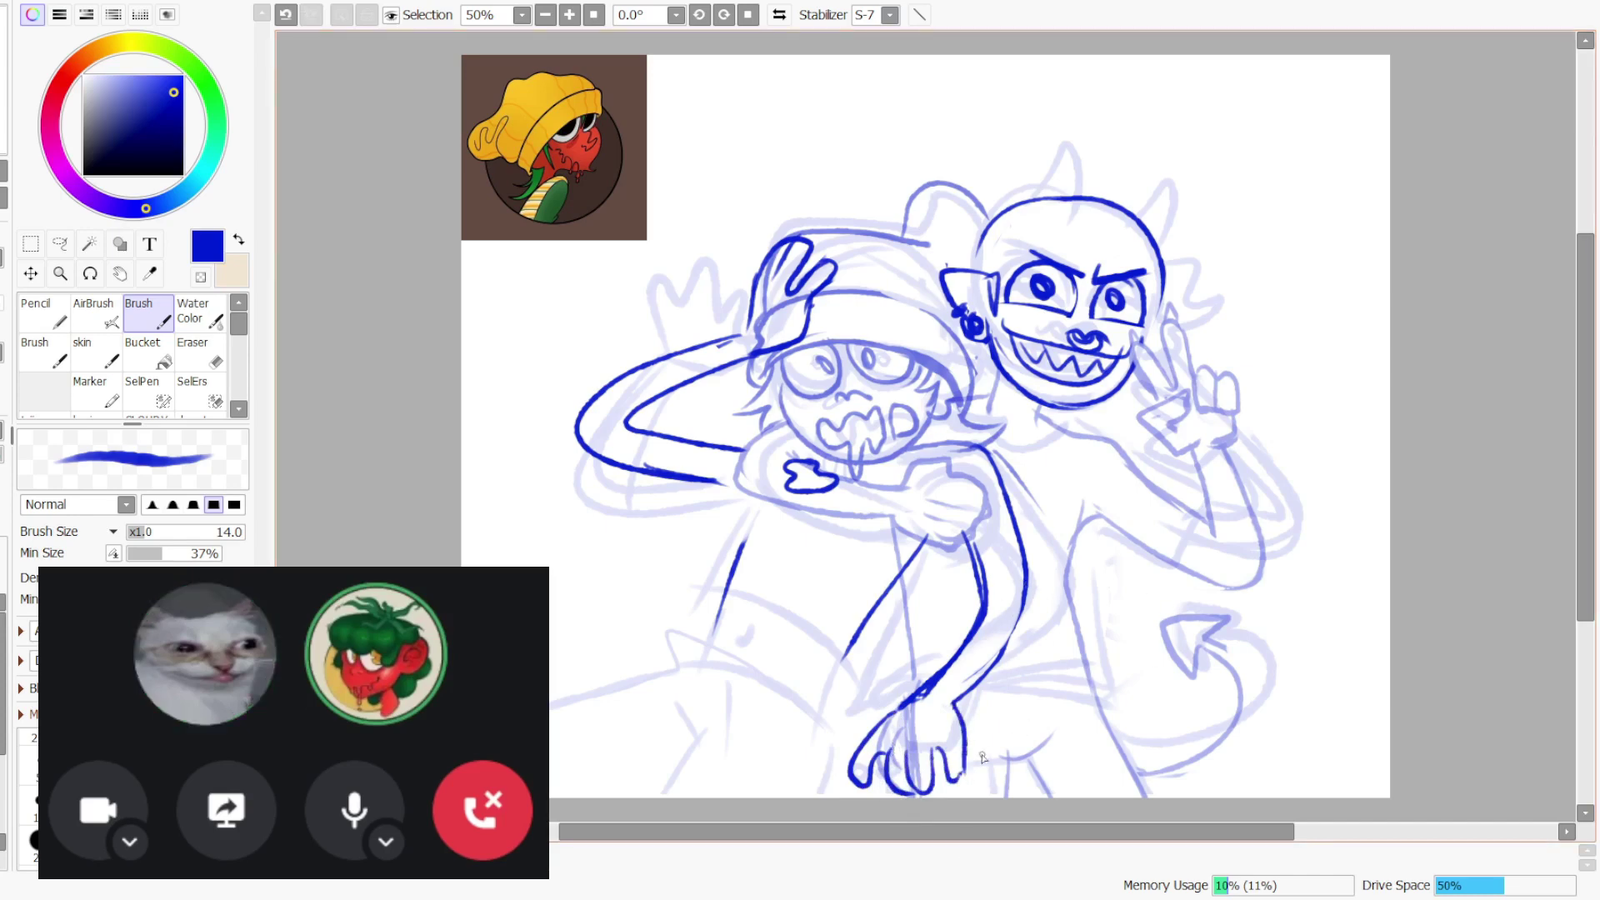
mouse_move(955, 707)
mouse_down()
mouse_move(961, 786)
mouse_move(885, 784)
mouse_up()
key(ctrl+z)
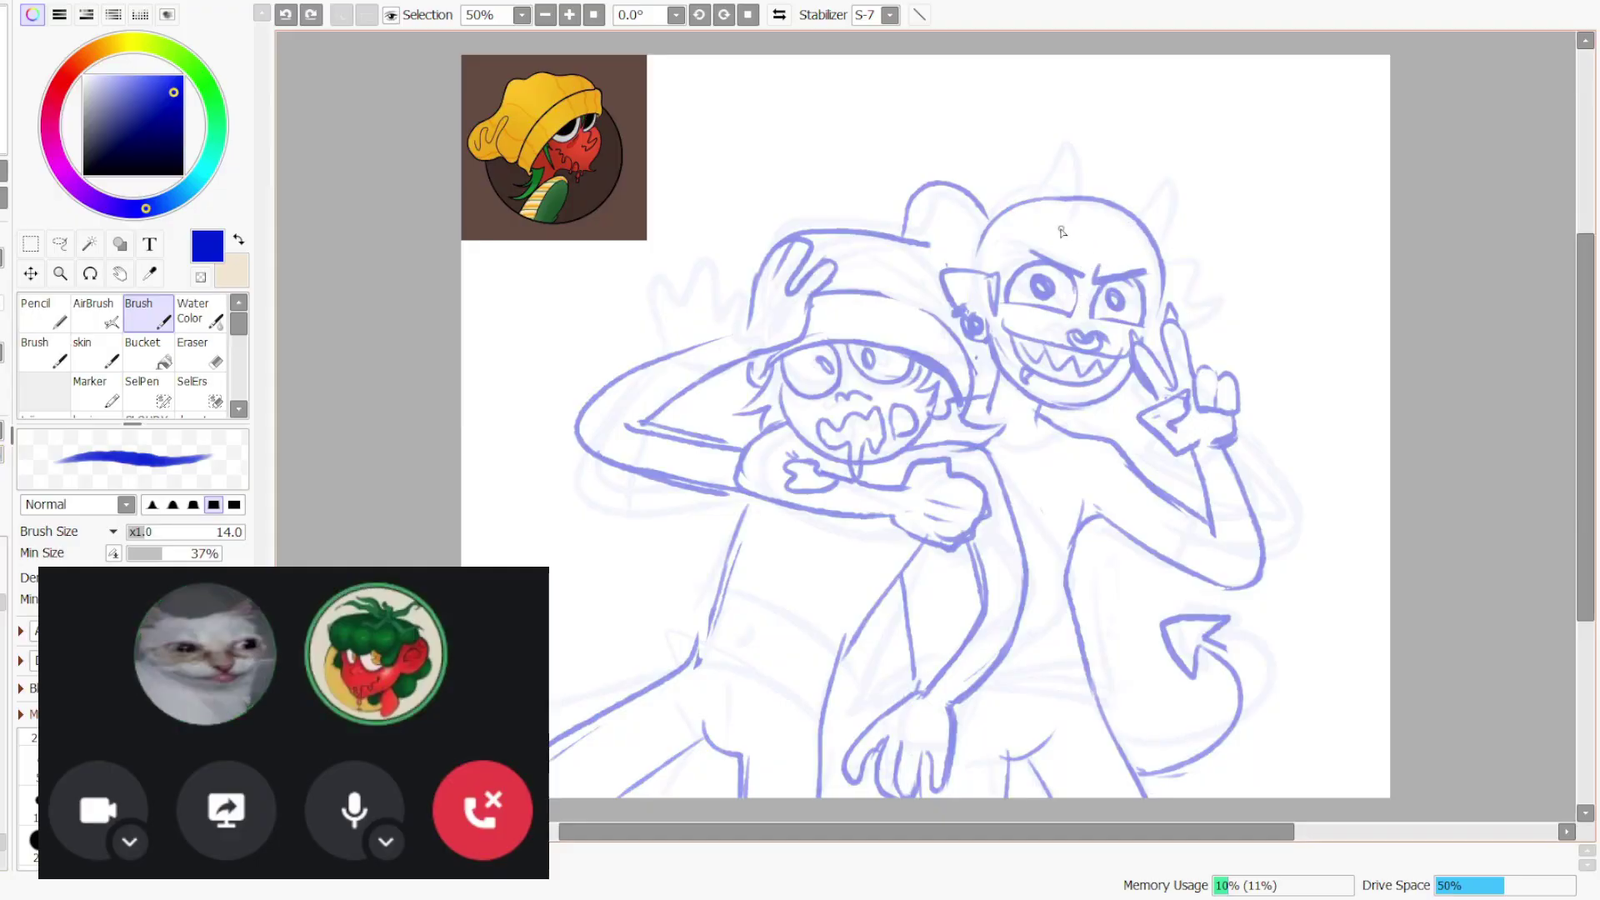
drag(1058, 230, 1084, 283)
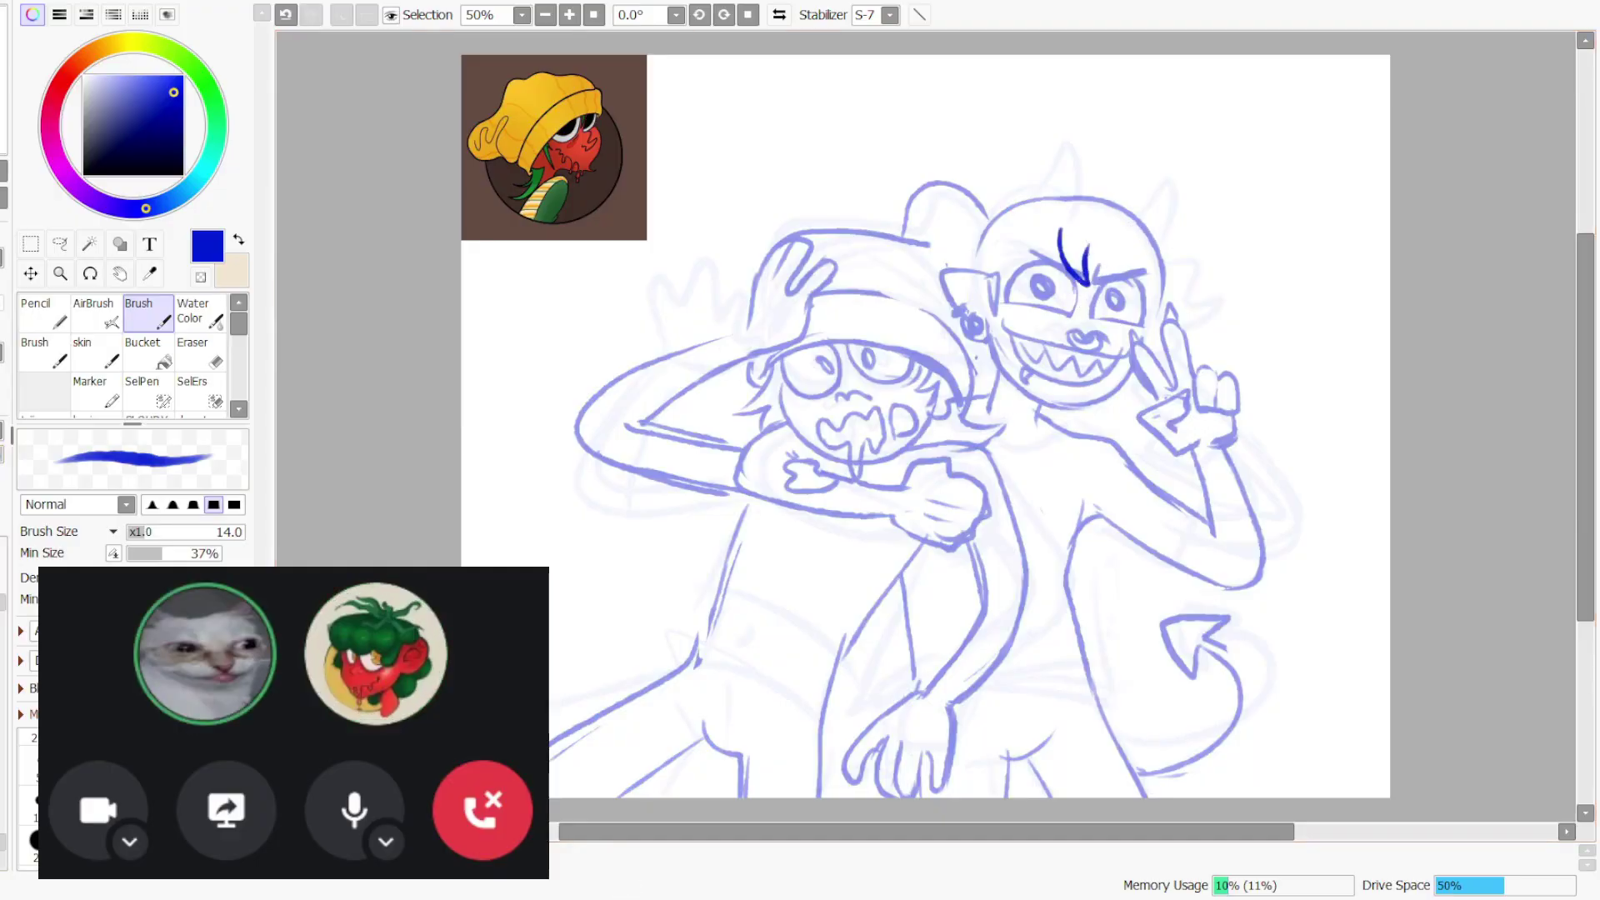
key(ctrl+z)
key(ctrl+z)
mouse_move(1064, 228)
mouse_down()
mouse_move(1080, 273)
mouse_move(1015, 282)
mouse_move(1020, 307)
mouse_move(1028, 248)
mouse_move(1073, 273)
mouse_move(1121, 258)
mouse_up()
key(ctrl+z)
key(ctrl+z)
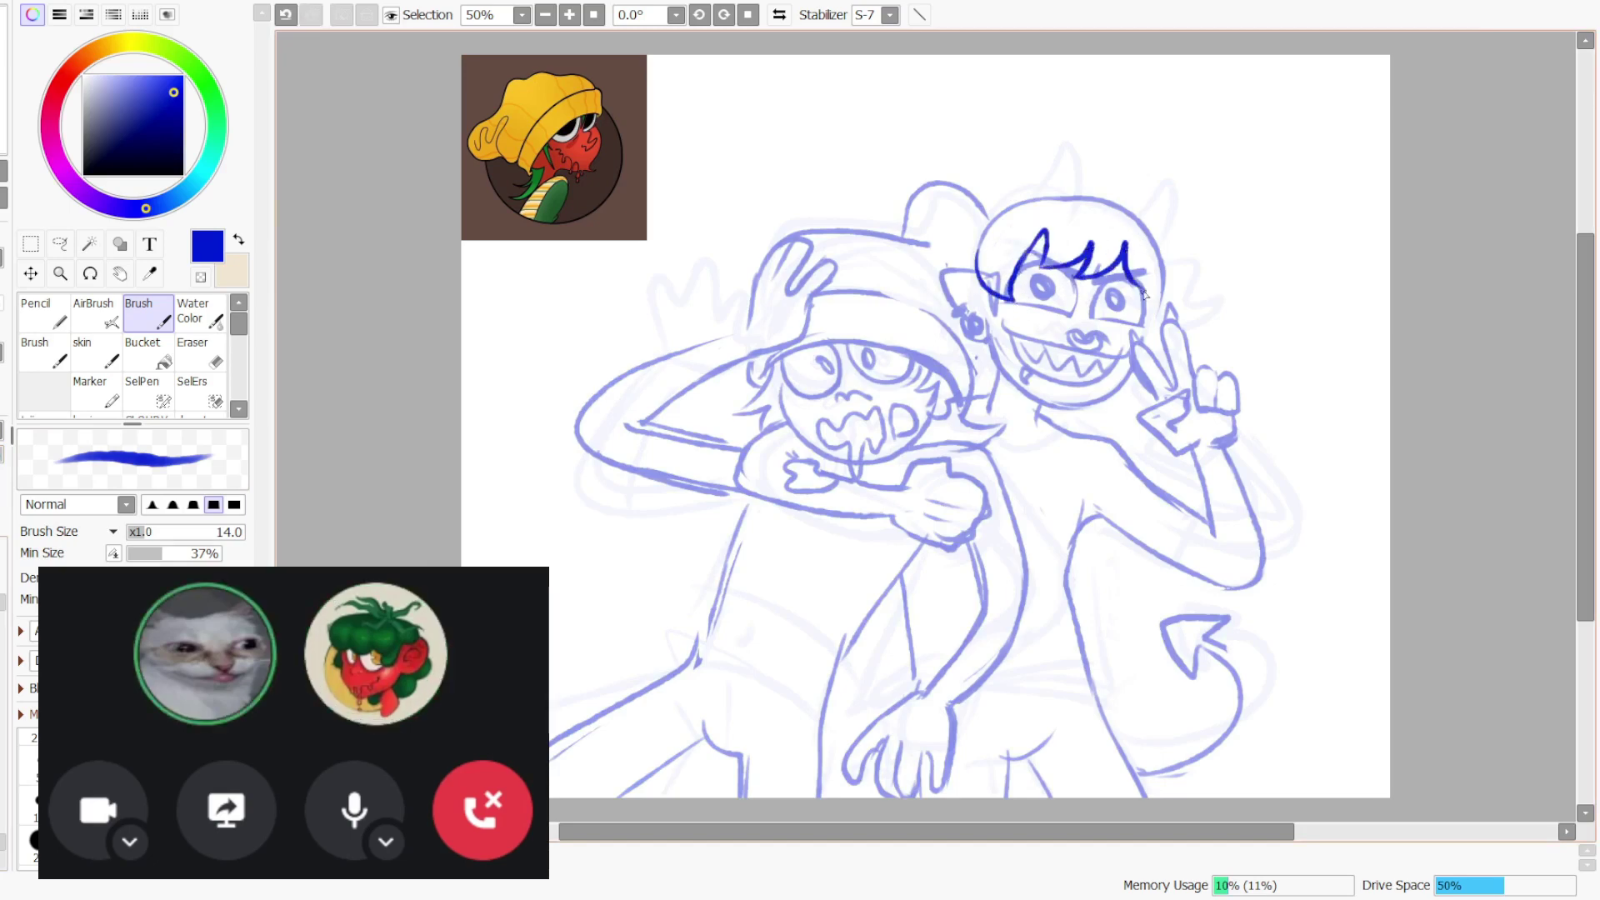
key(ctrl+z)
key(ctrl+z)
key(ctrl+z)
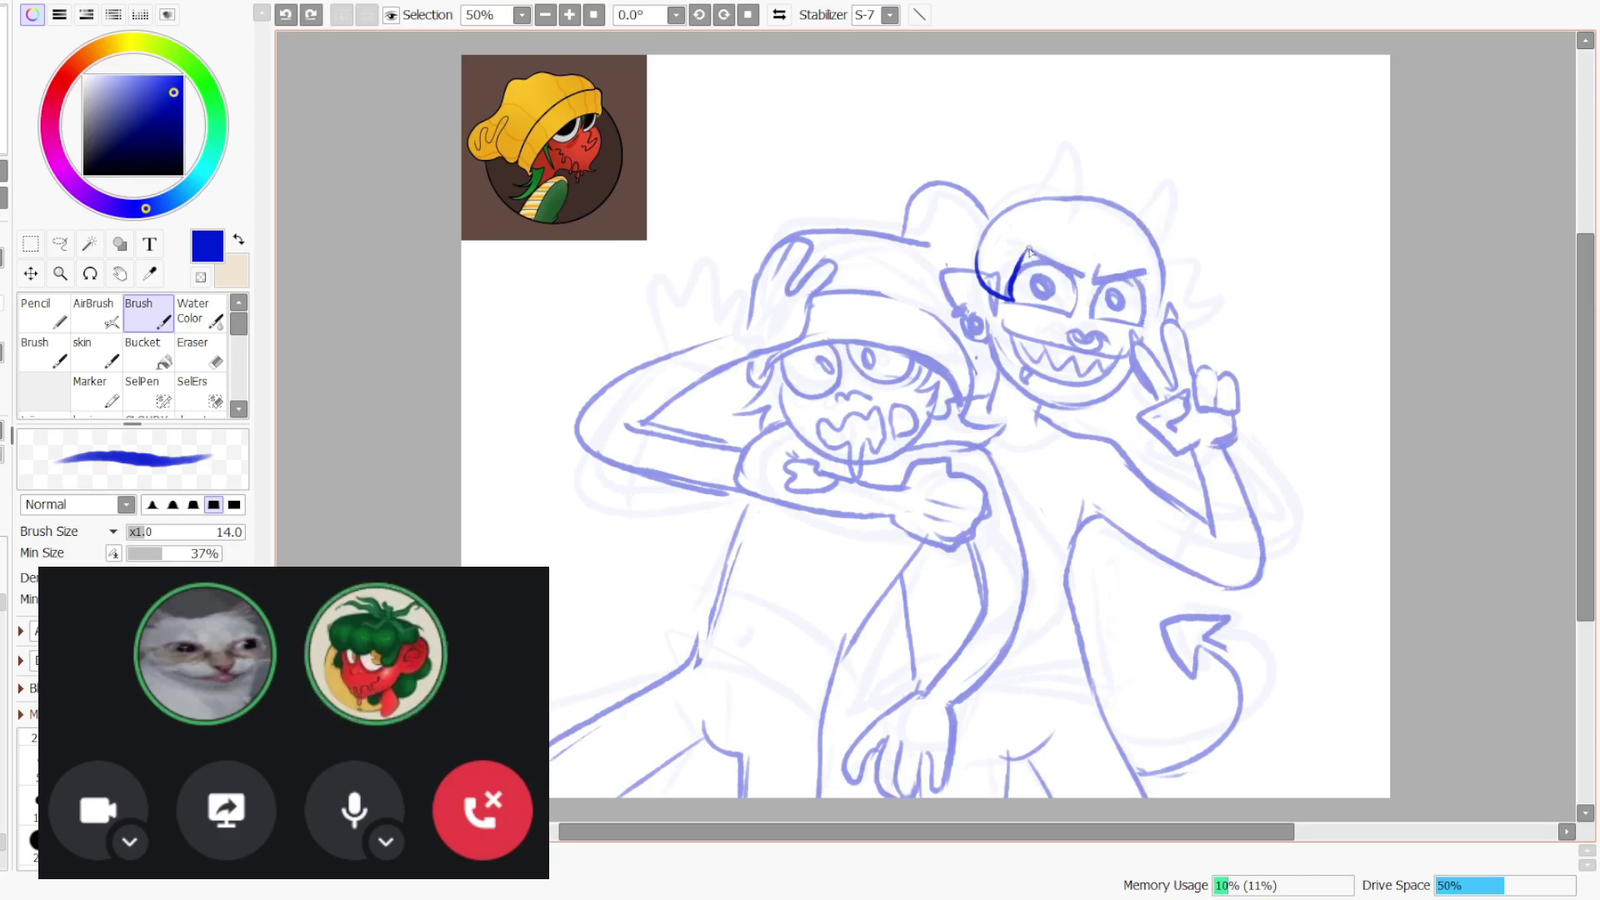
- Draw the horned character's spiky fringe, jagged side hair and pointed horns around the head
drag(1030, 253, 1041, 236)
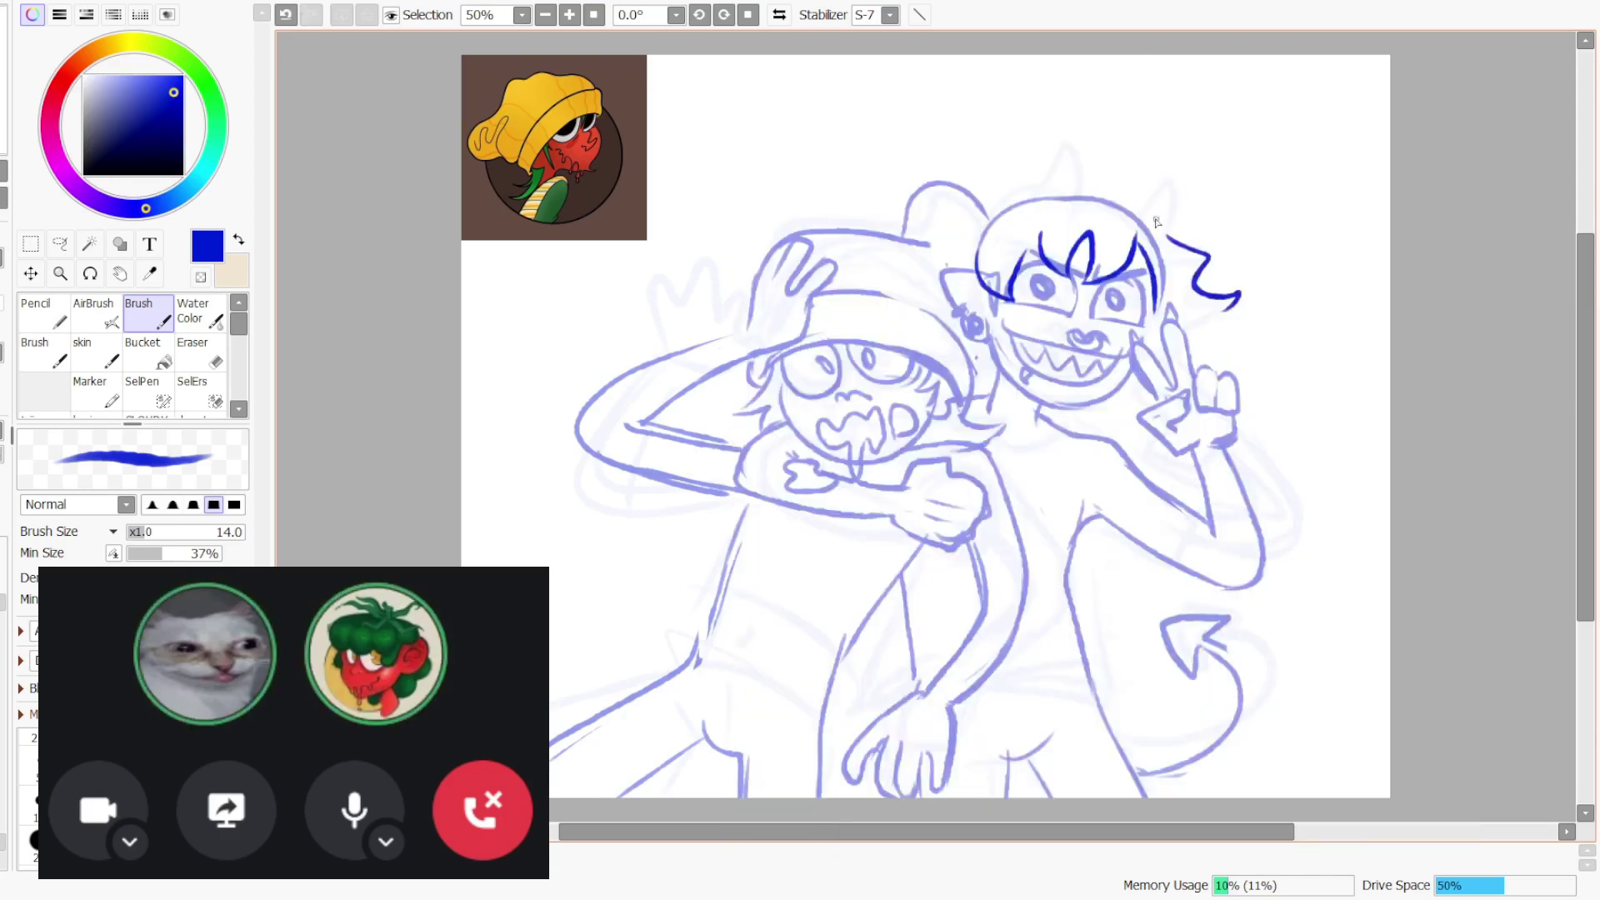
key(ctrl+z)
mouse_move(1146, 216)
mouse_down()
mouse_move(1192, 273)
mouse_move(1146, 307)
mouse_up()
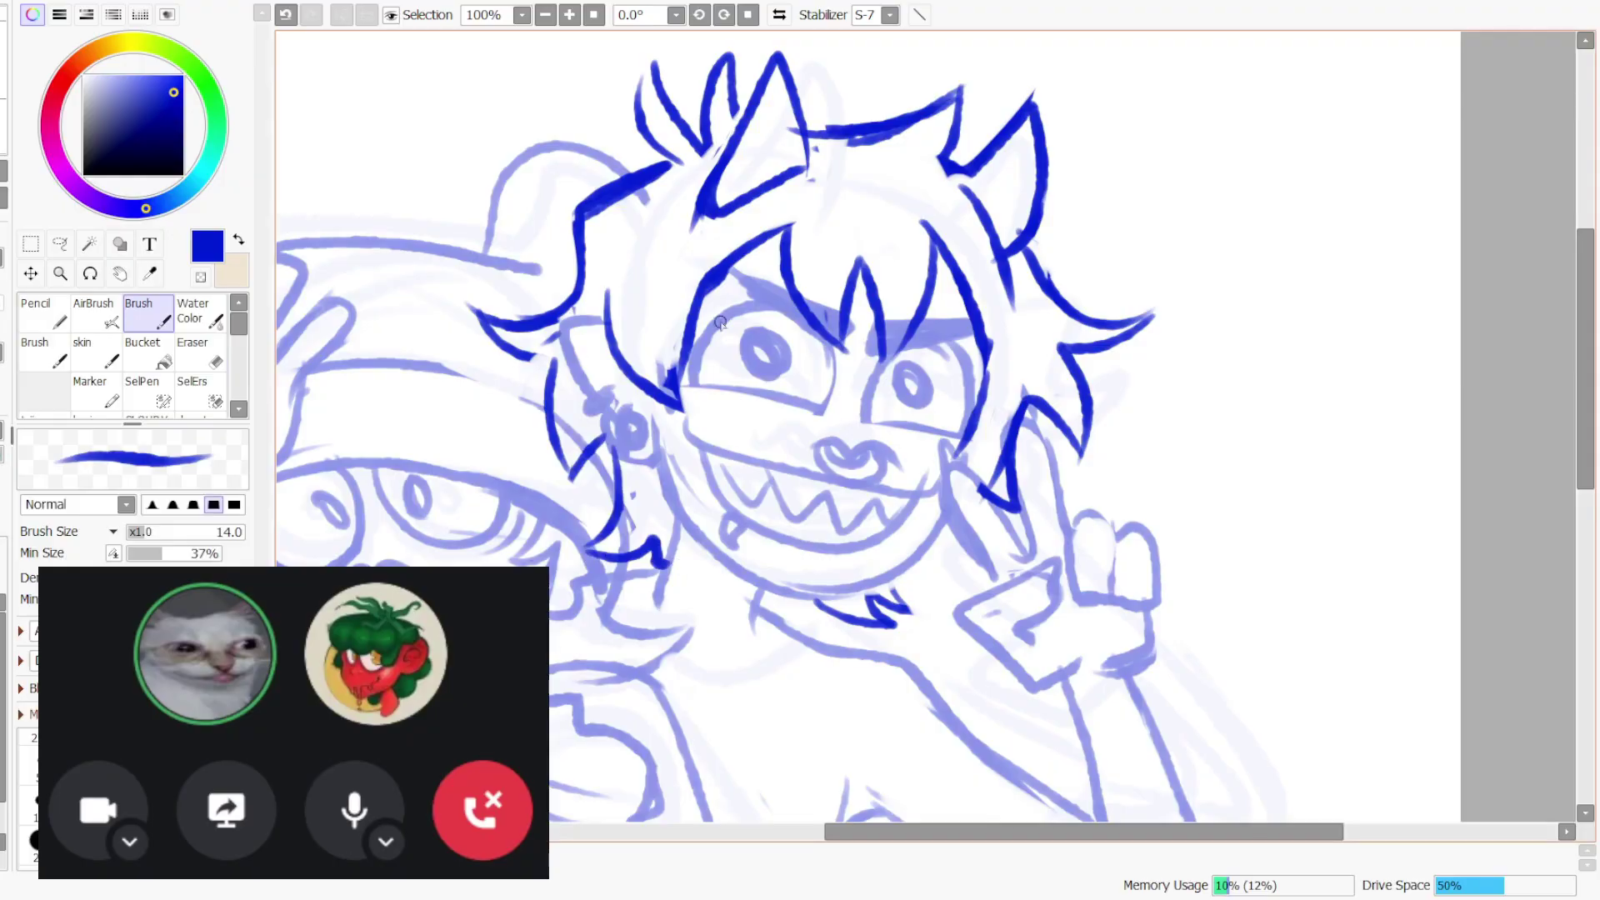
- Erase the jagged strokes below the horned character's chin and leave a simple curved line around the neck
key(e)
drag(892, 627, 874, 588)
key(b)
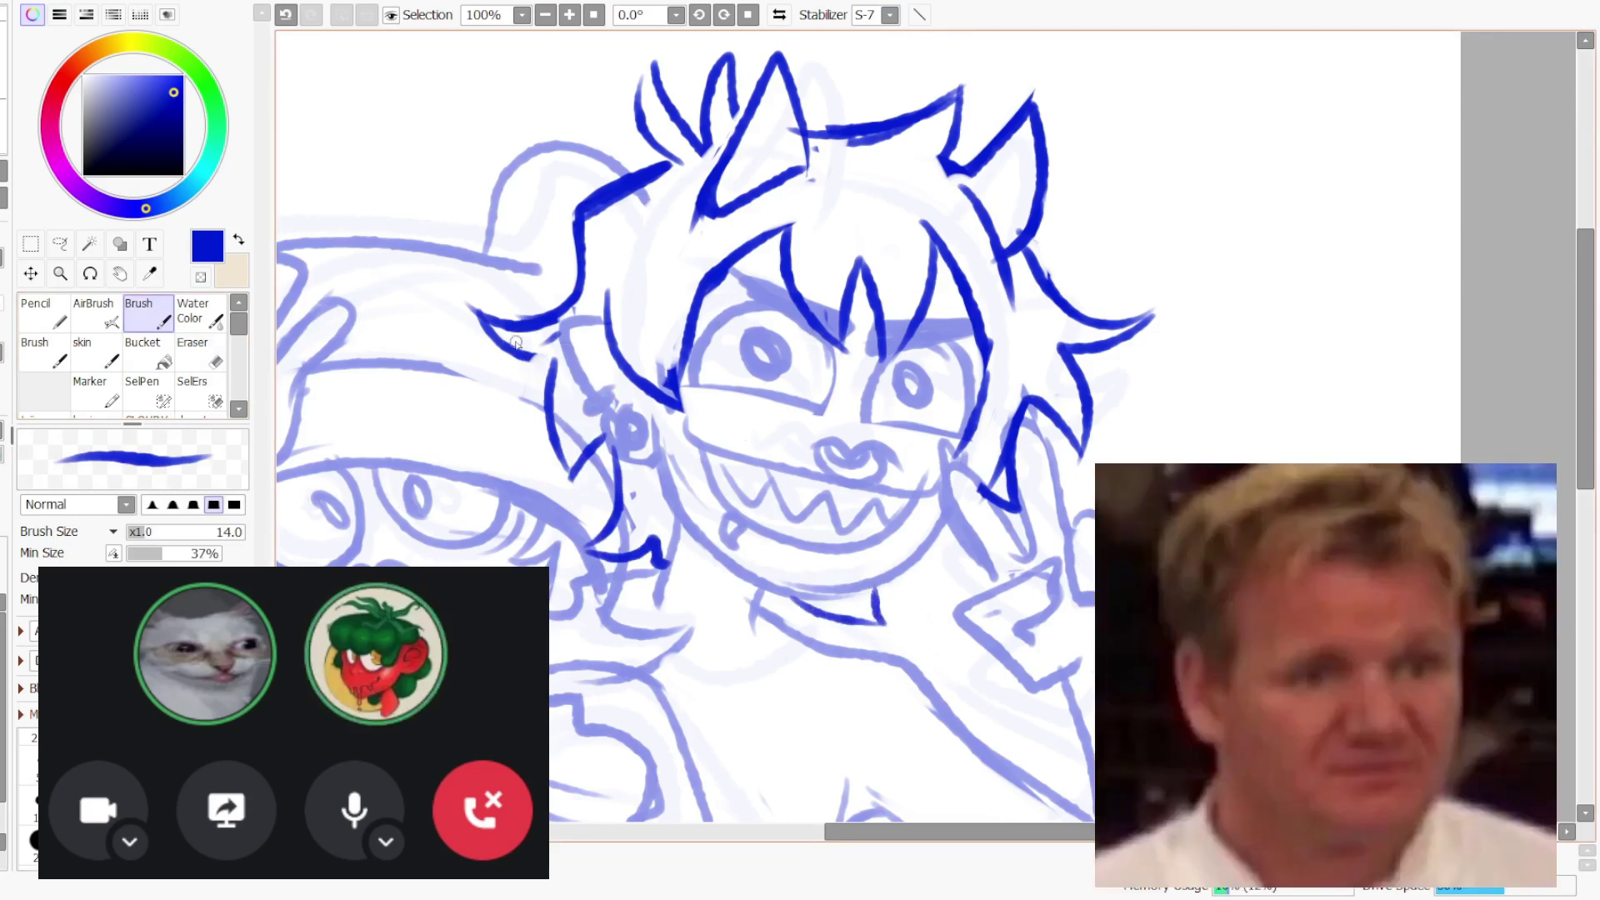
- Rework the outer hair lock beside the horned character's pierced ear
mouse_move(504, 344)
mouse_down()
mouse_move(568, 374)
mouse_move(566, 488)
mouse_move(568, 408)
mouse_move(555, 472)
mouse_move(559, 371)
mouse_move(533, 353)
mouse_move(563, 489)
mouse_move(575, 380)
mouse_move(549, 453)
mouse_move(601, 453)
mouse_up()
key(e)
key(b)
key(ctrl+z)
key(ctrl+z)
key(ctrl+z)
key(ctrl+z)
key(ctrl+z)
mouse_move(480, 324)
mouse_down()
mouse_move(566, 365)
mouse_move(547, 405)
mouse_move(570, 490)
mouse_up()
key(ctrl+z)
drag(563, 365, 569, 486)
key(ctrl+z)
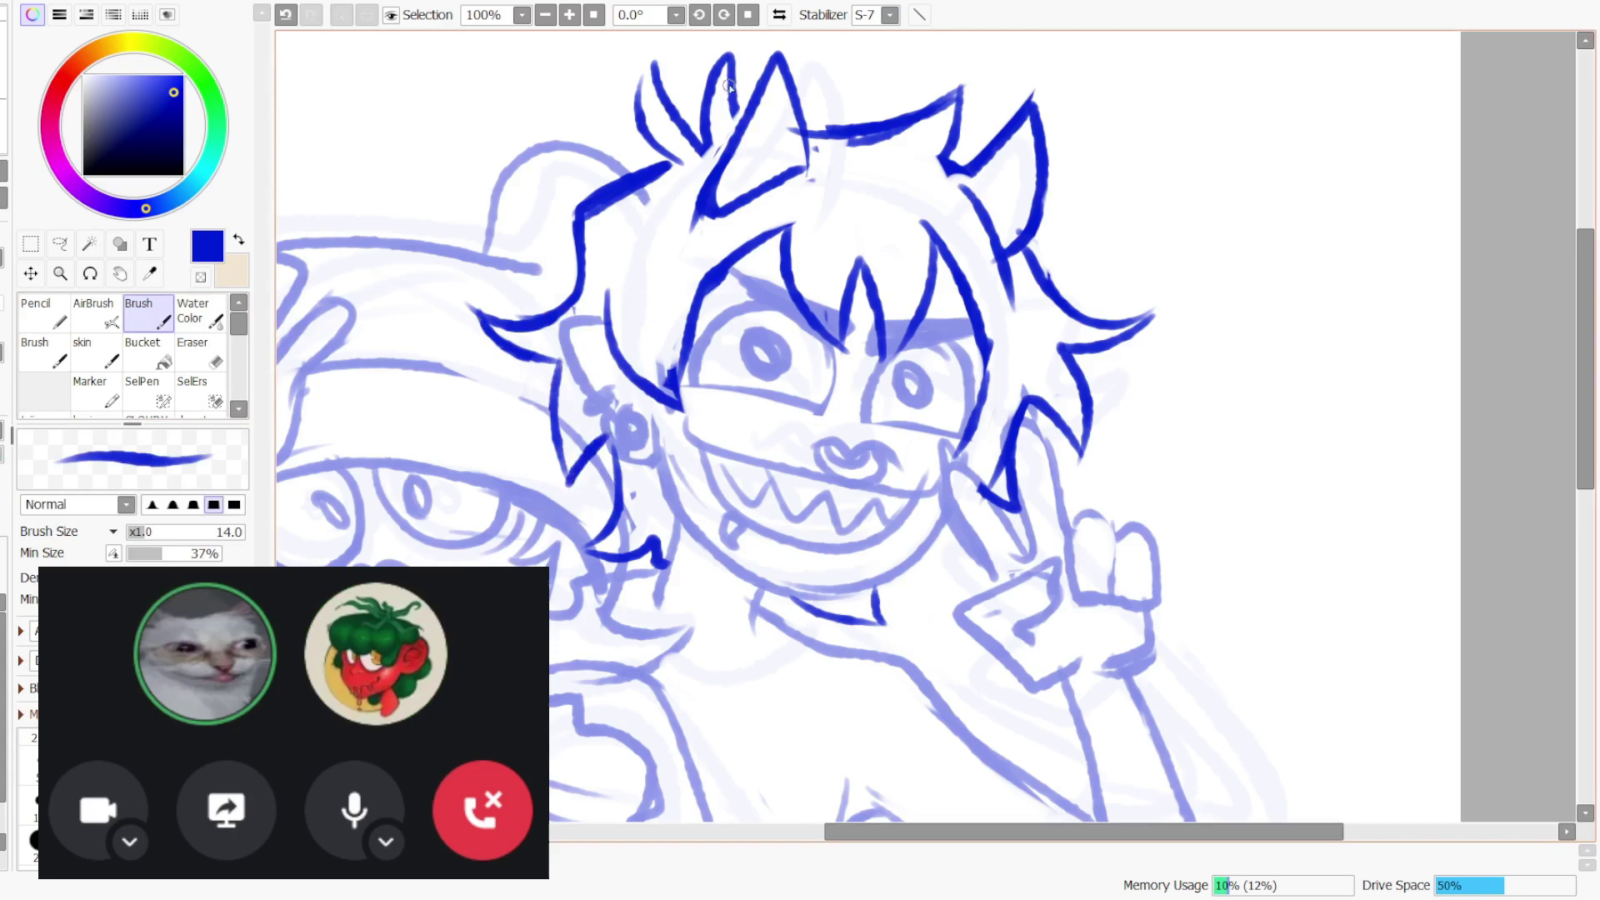
- Mirror the canvas view, add lower lid lines beneath the horned character's eyes and restore the normal view
click(778, 15)
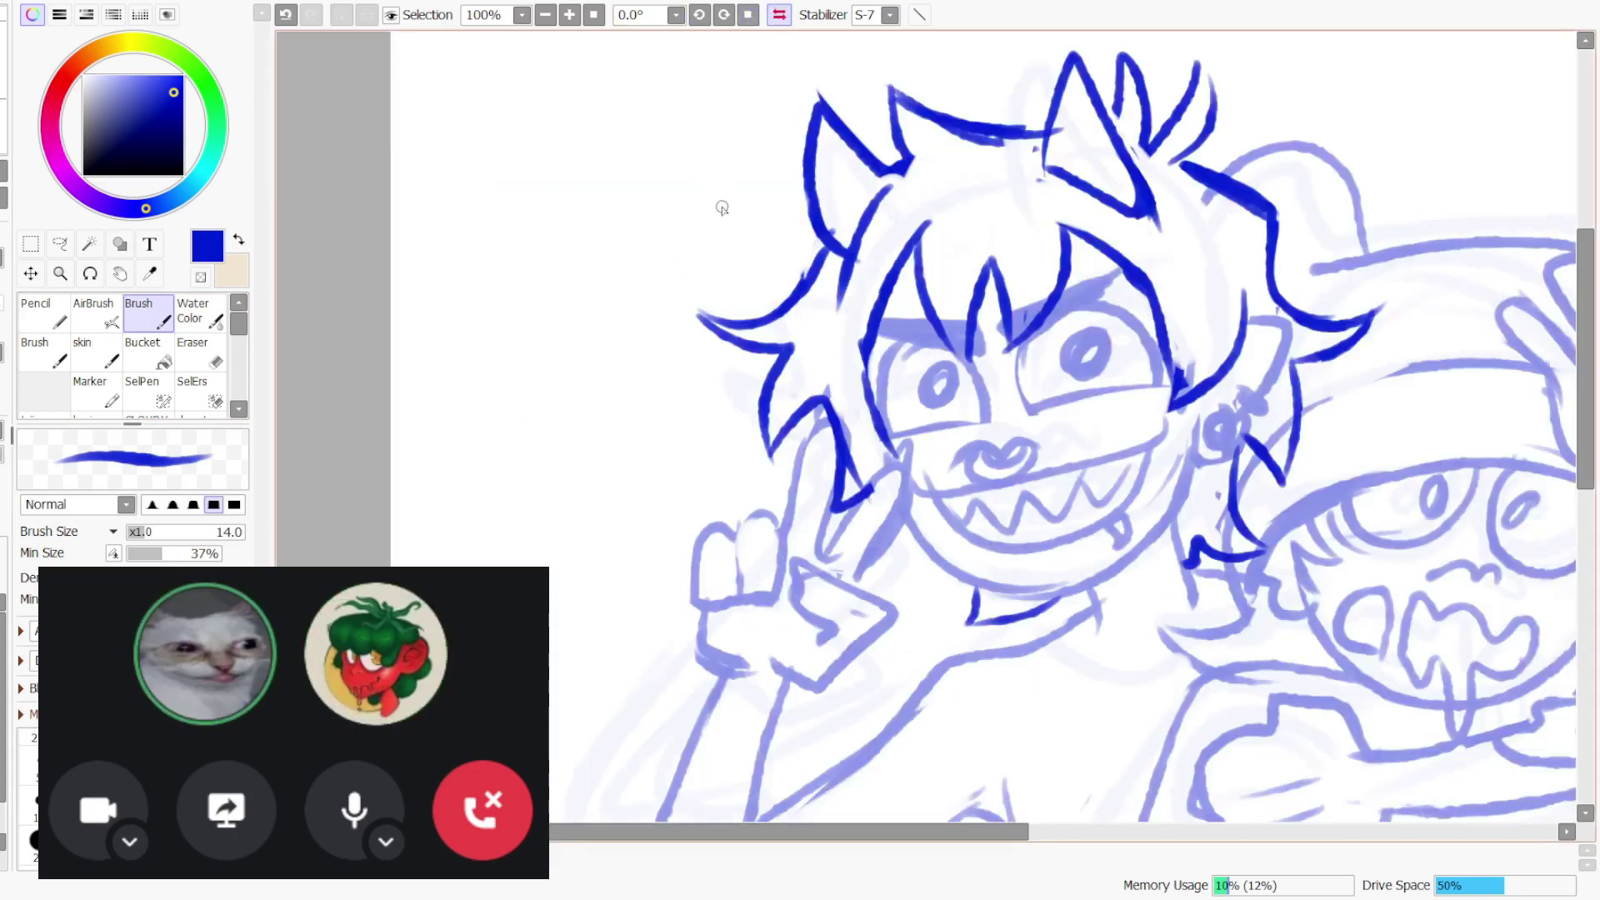
drag(1033, 412, 1143, 403)
drag(912, 446, 975, 423)
key(ctrl+z)
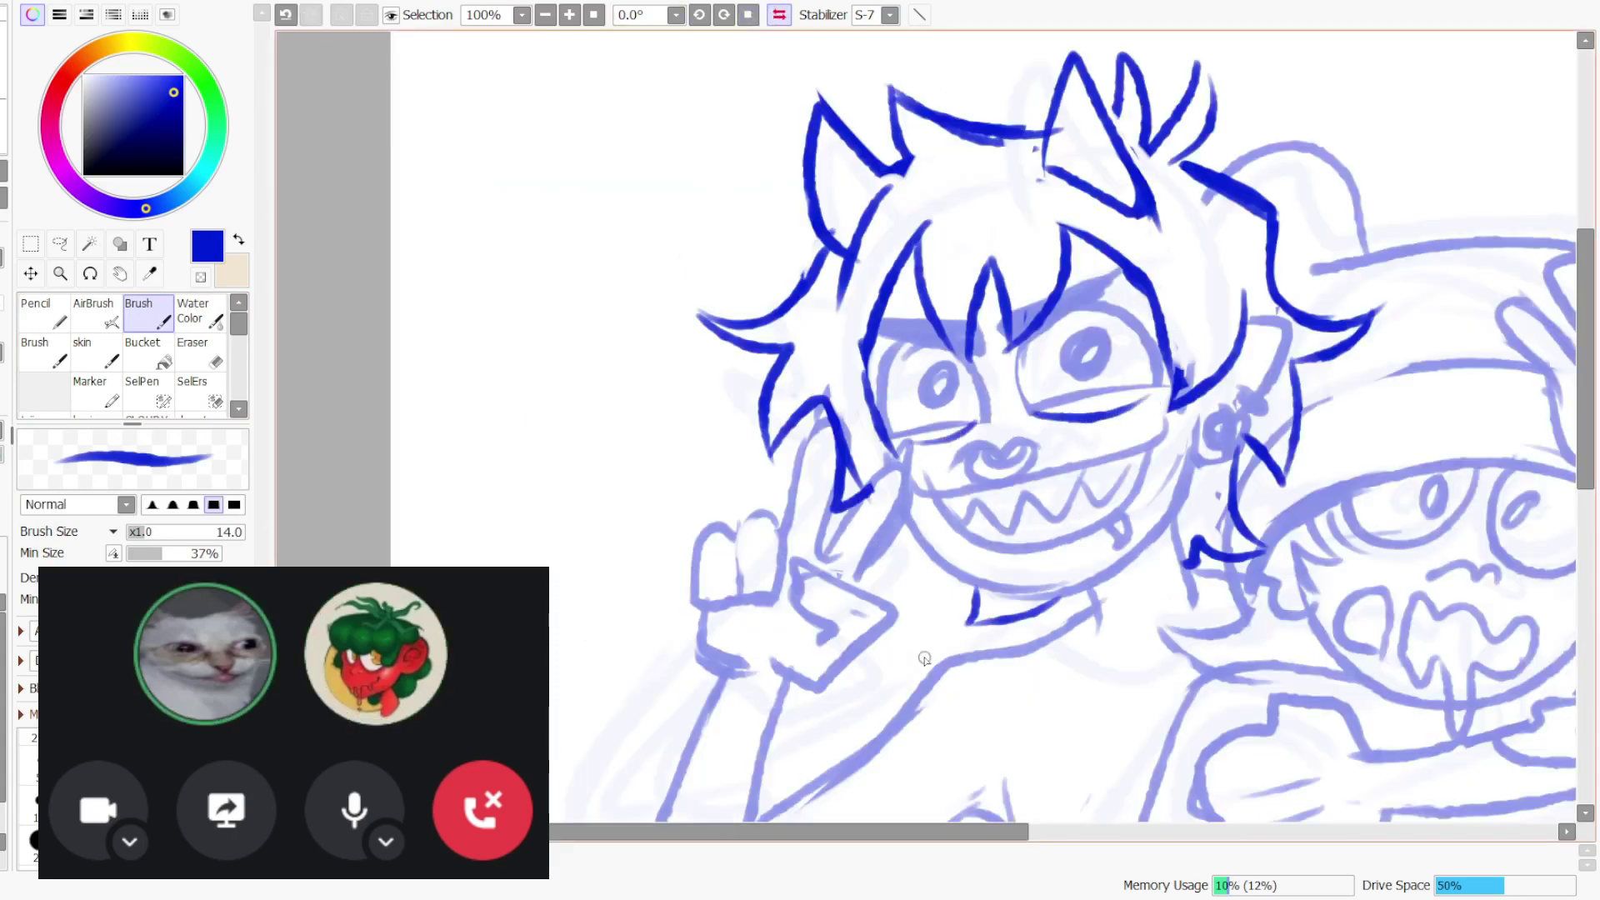
click(593, 15)
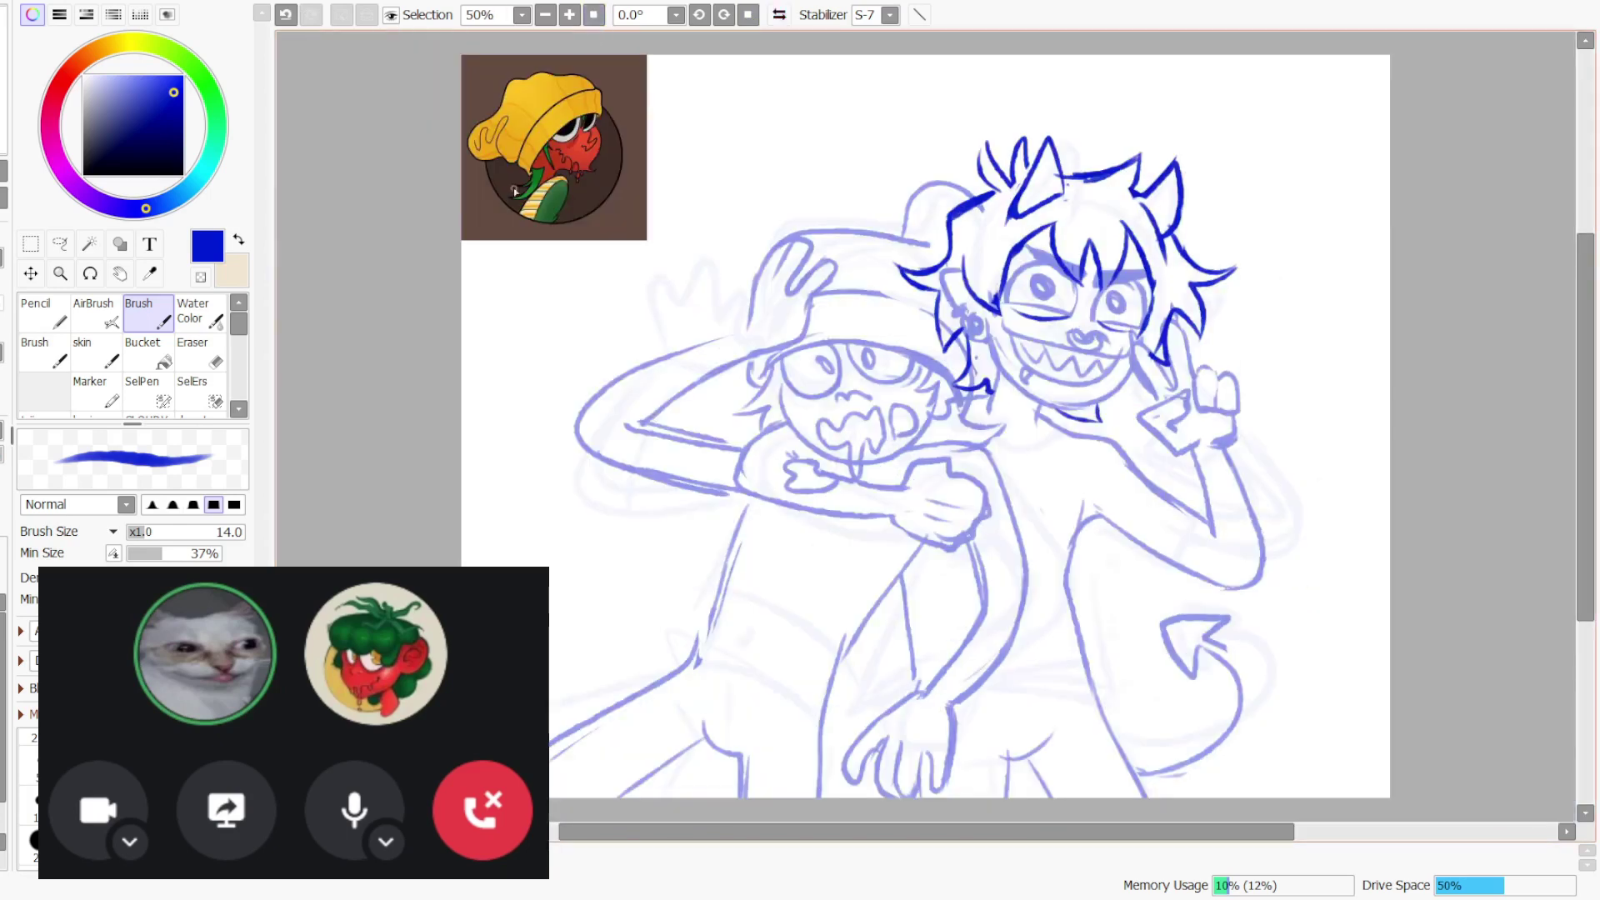
- Clean up the horned character's face and the hair beside the pierced ear with the Eraser
key(e)
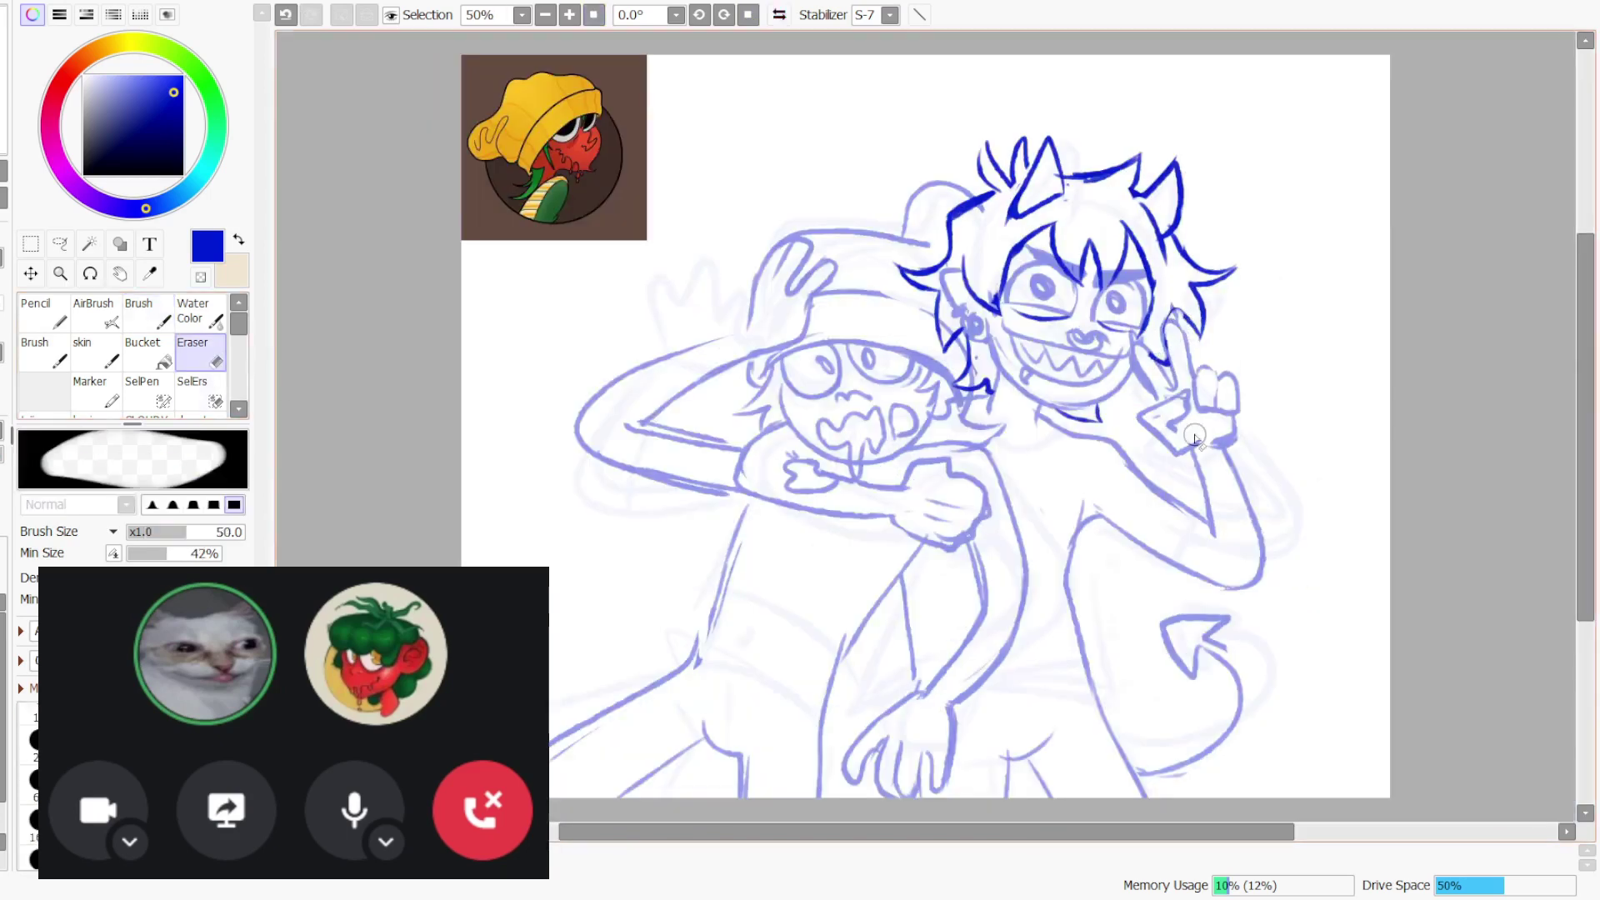
key(ctrl+z)
drag(1011, 312, 1130, 332)
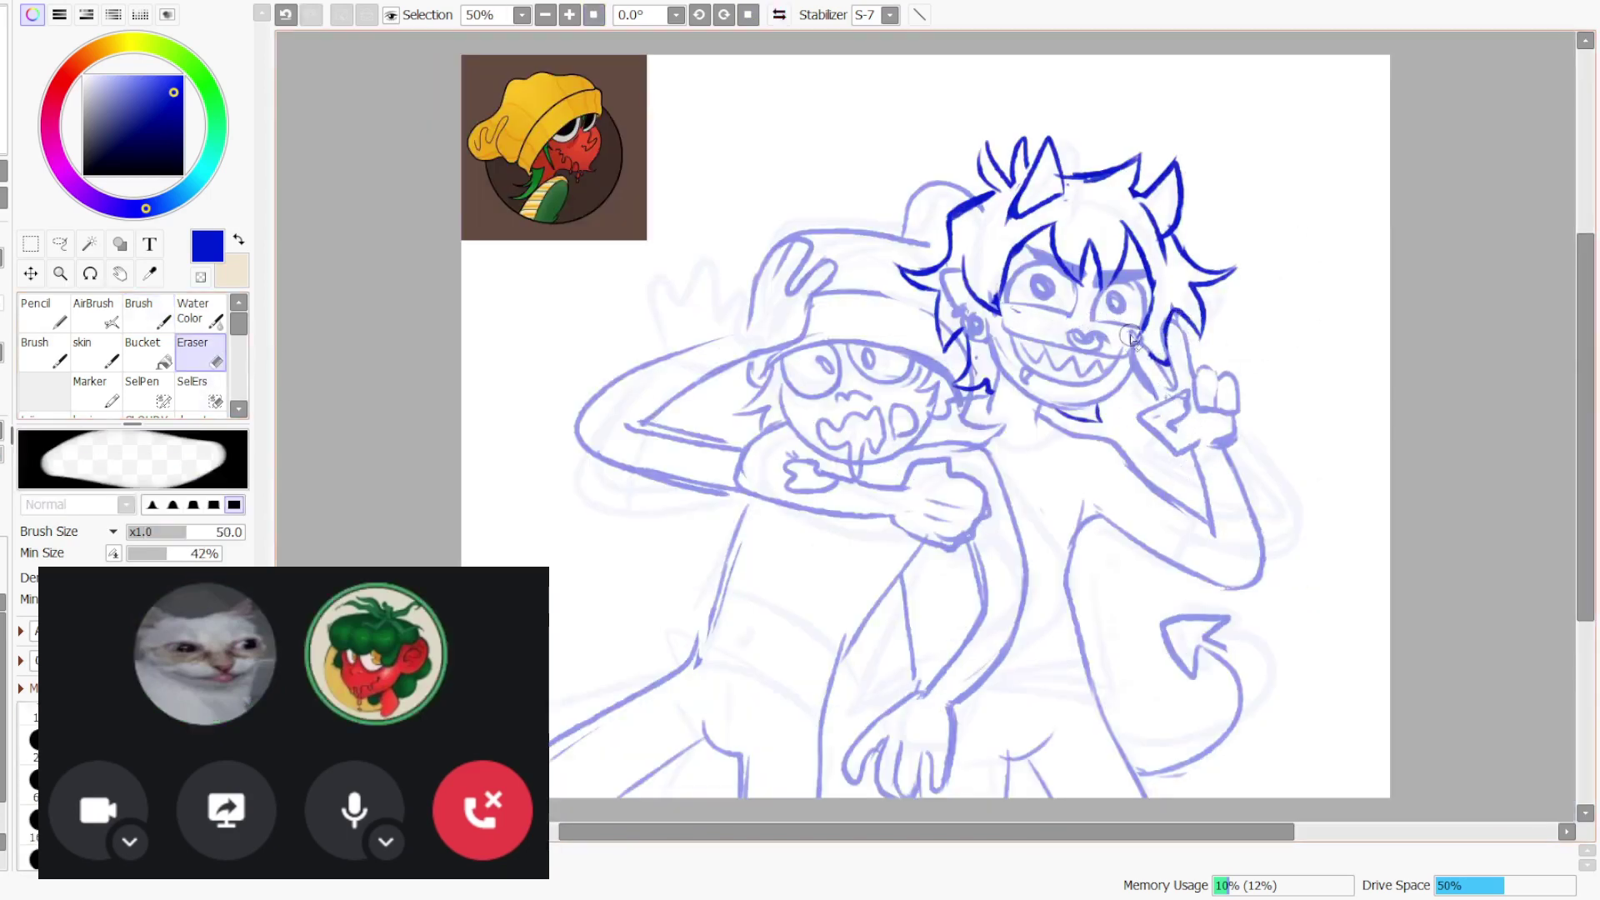
key(ctrl+z)
mouse_move(949, 310)
mouse_down()
mouse_move(944, 341)
mouse_move(974, 387)
mouse_up()
key(ctrl+z)
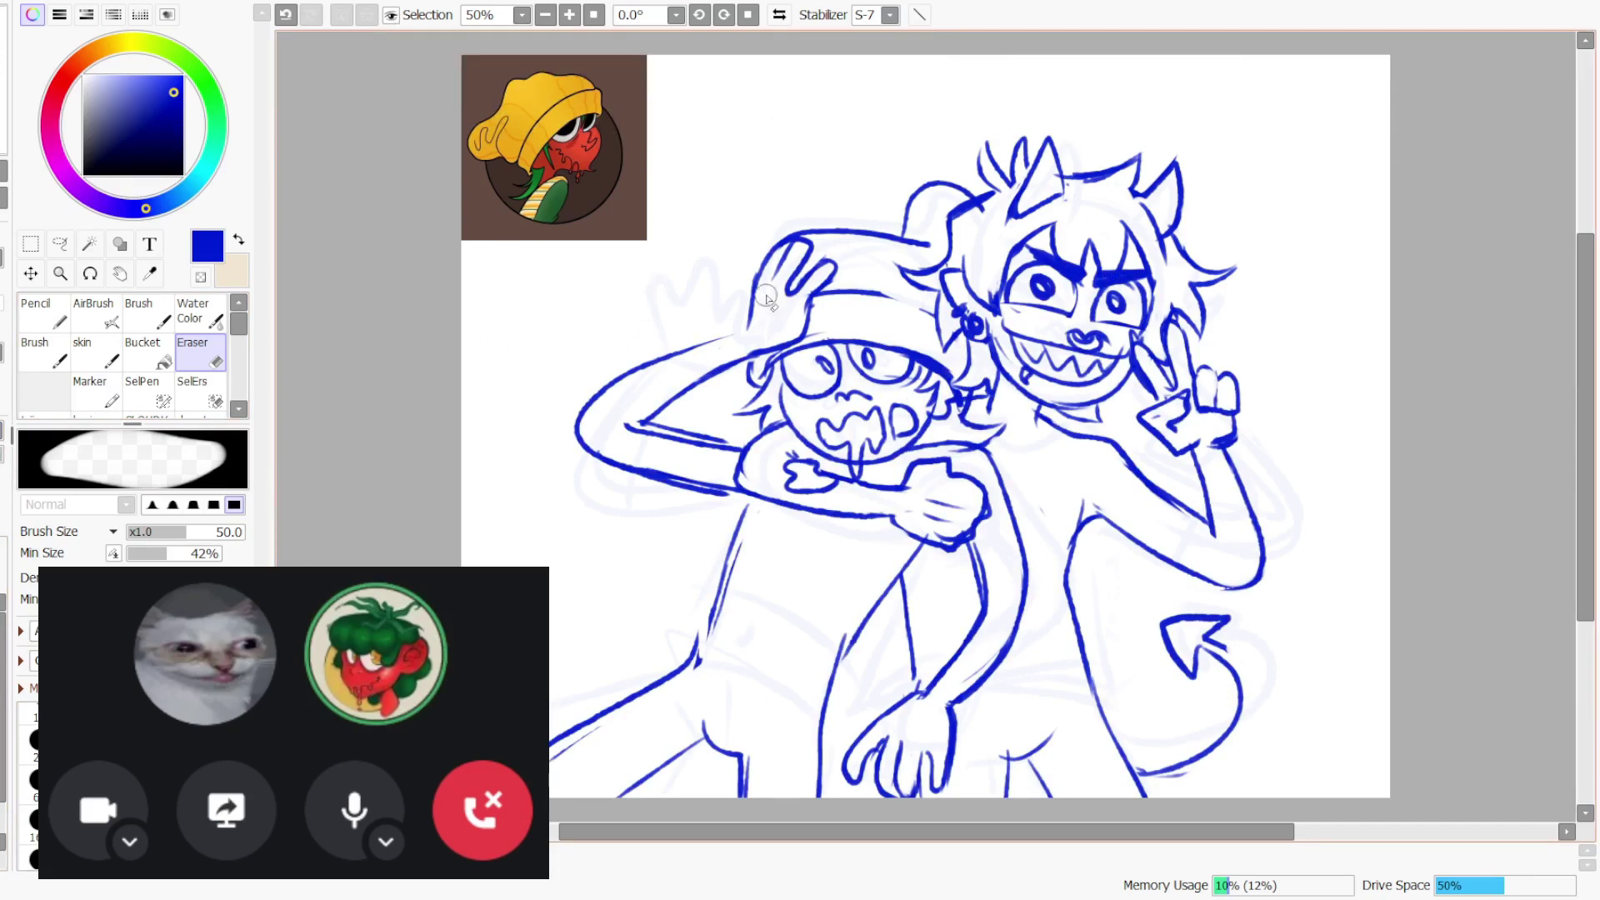
- Reduce the Eraser size to 20 and erase stray lines along the horned character's cheek
key(bracketleft)
key(bracketleft)
key(bracketleft)
key(bracketleft)
key(bracketleft)
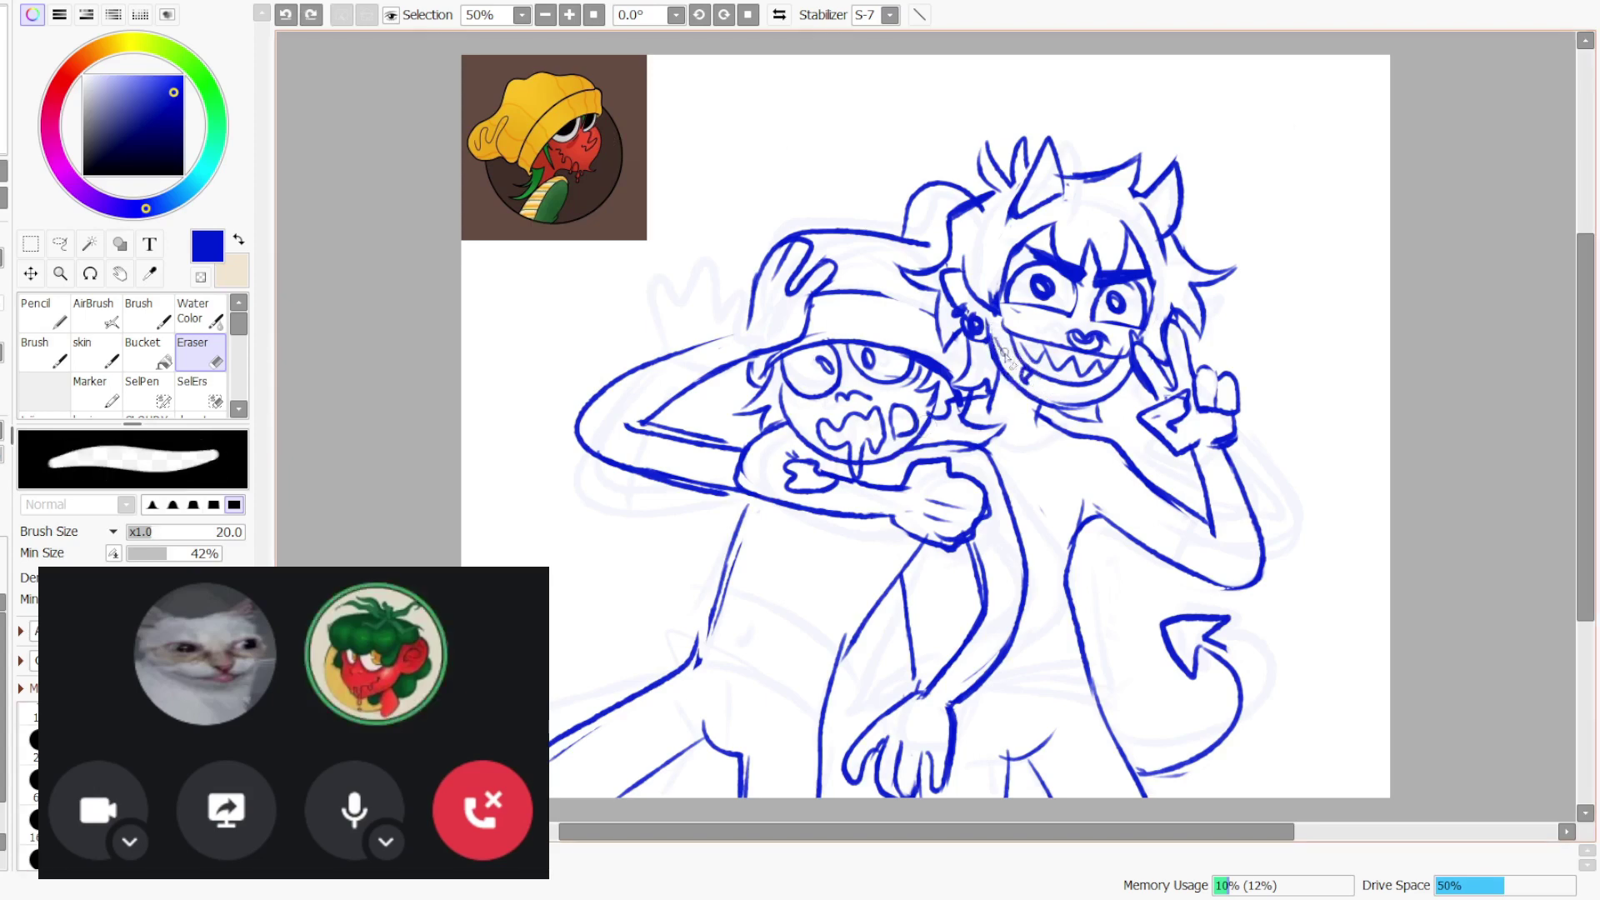
drag(1007, 359, 996, 337)
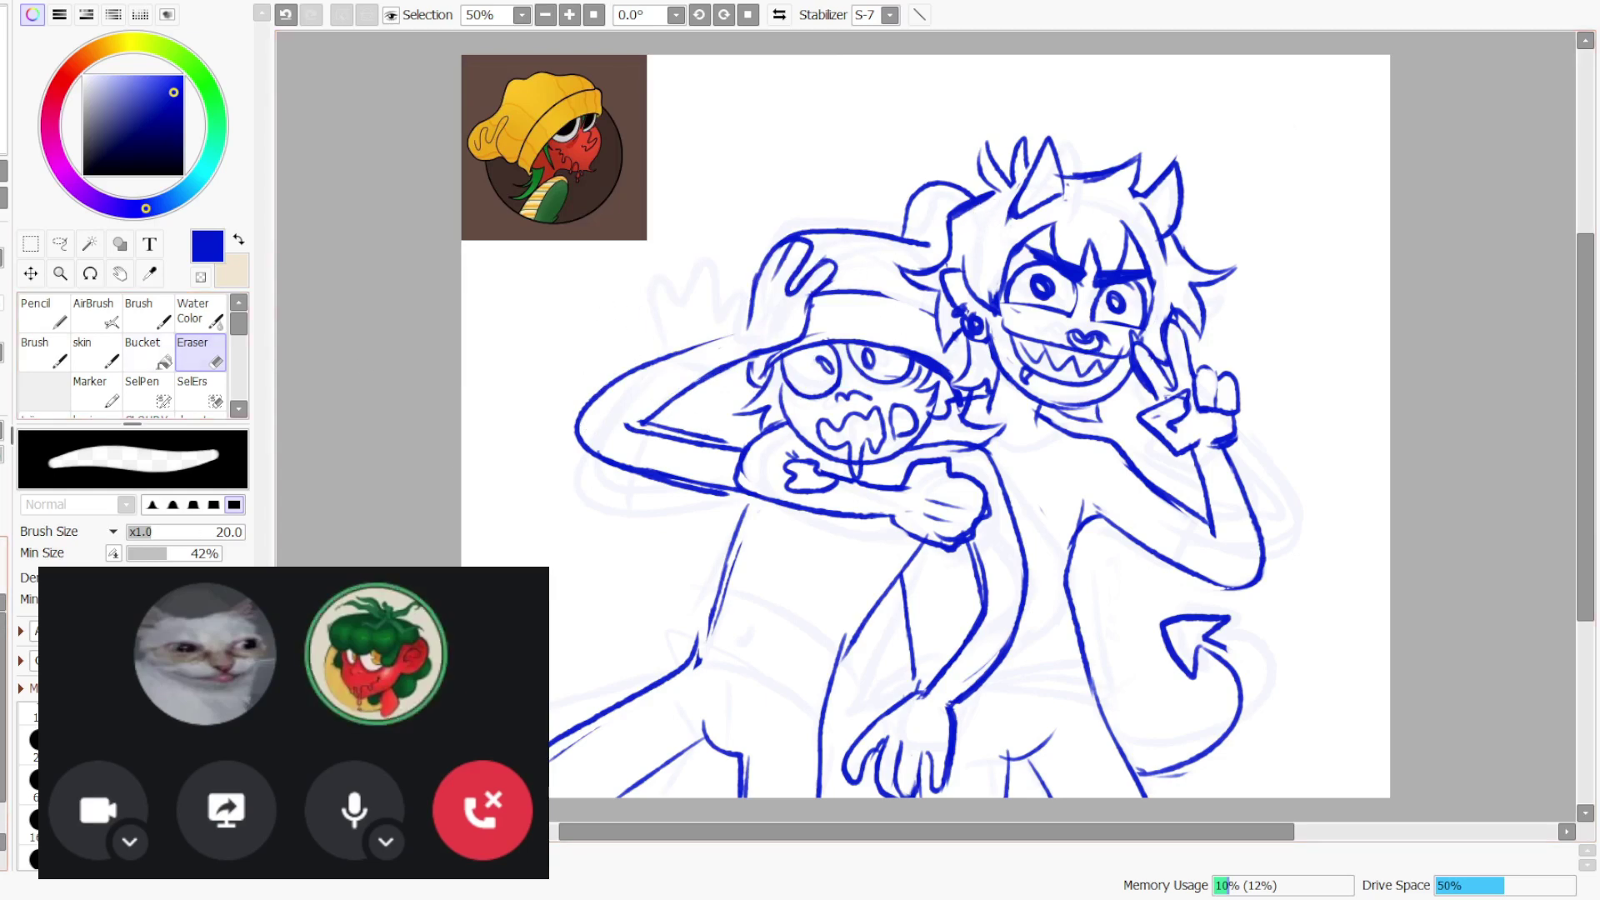
- Select the horned character's whole head, including hair and horns, with a freeform lasso
key(a)
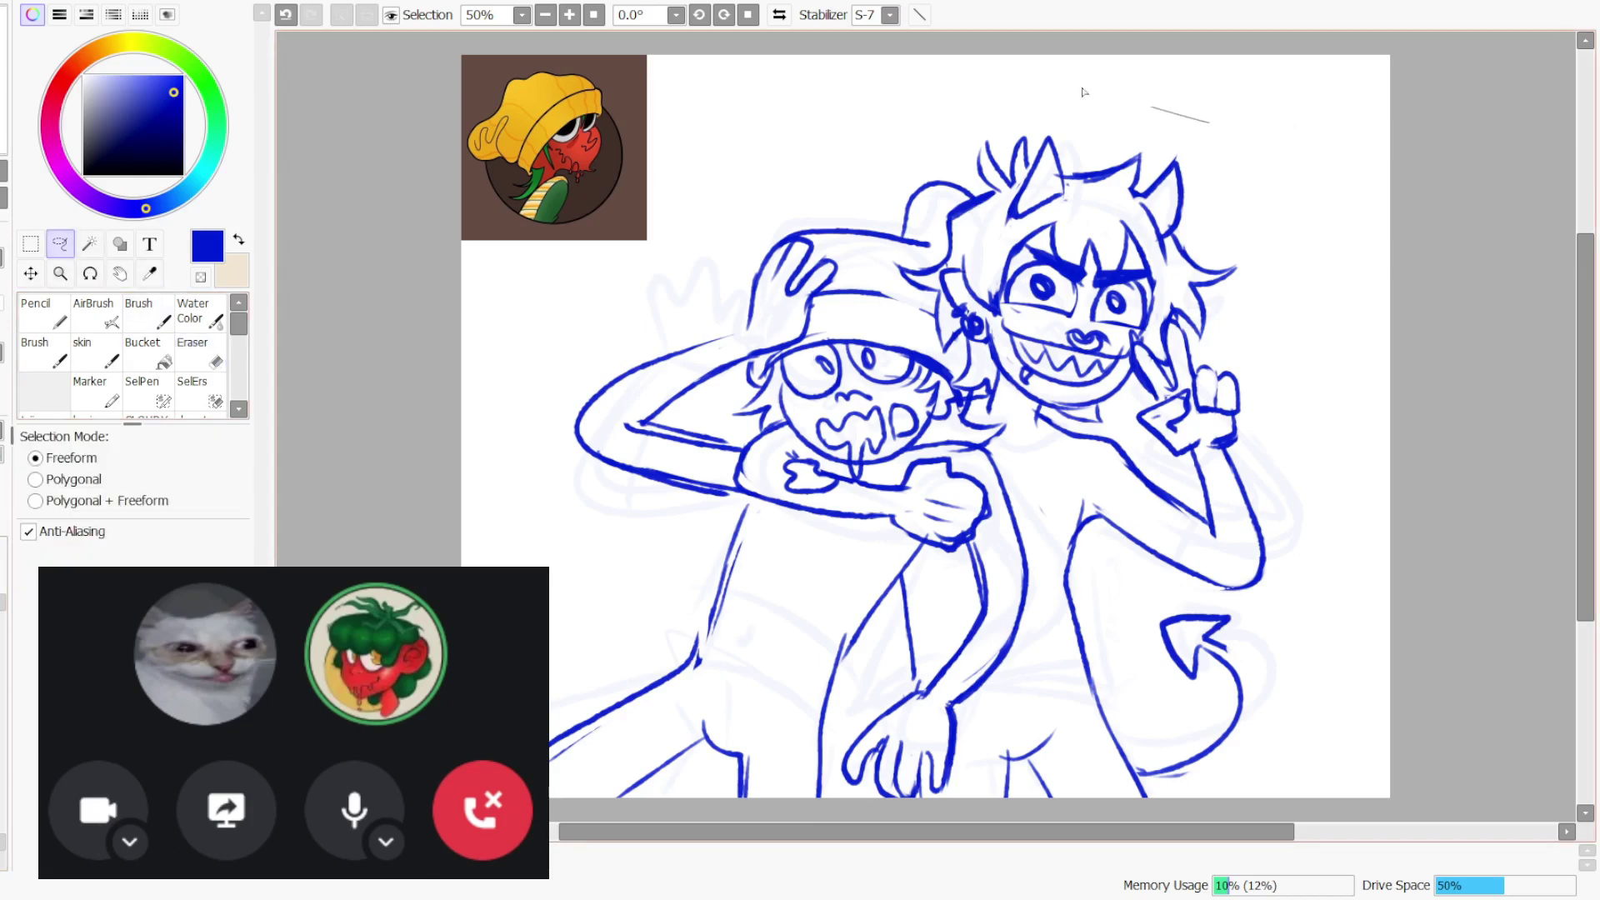
drag(883, 265, 963, 364)
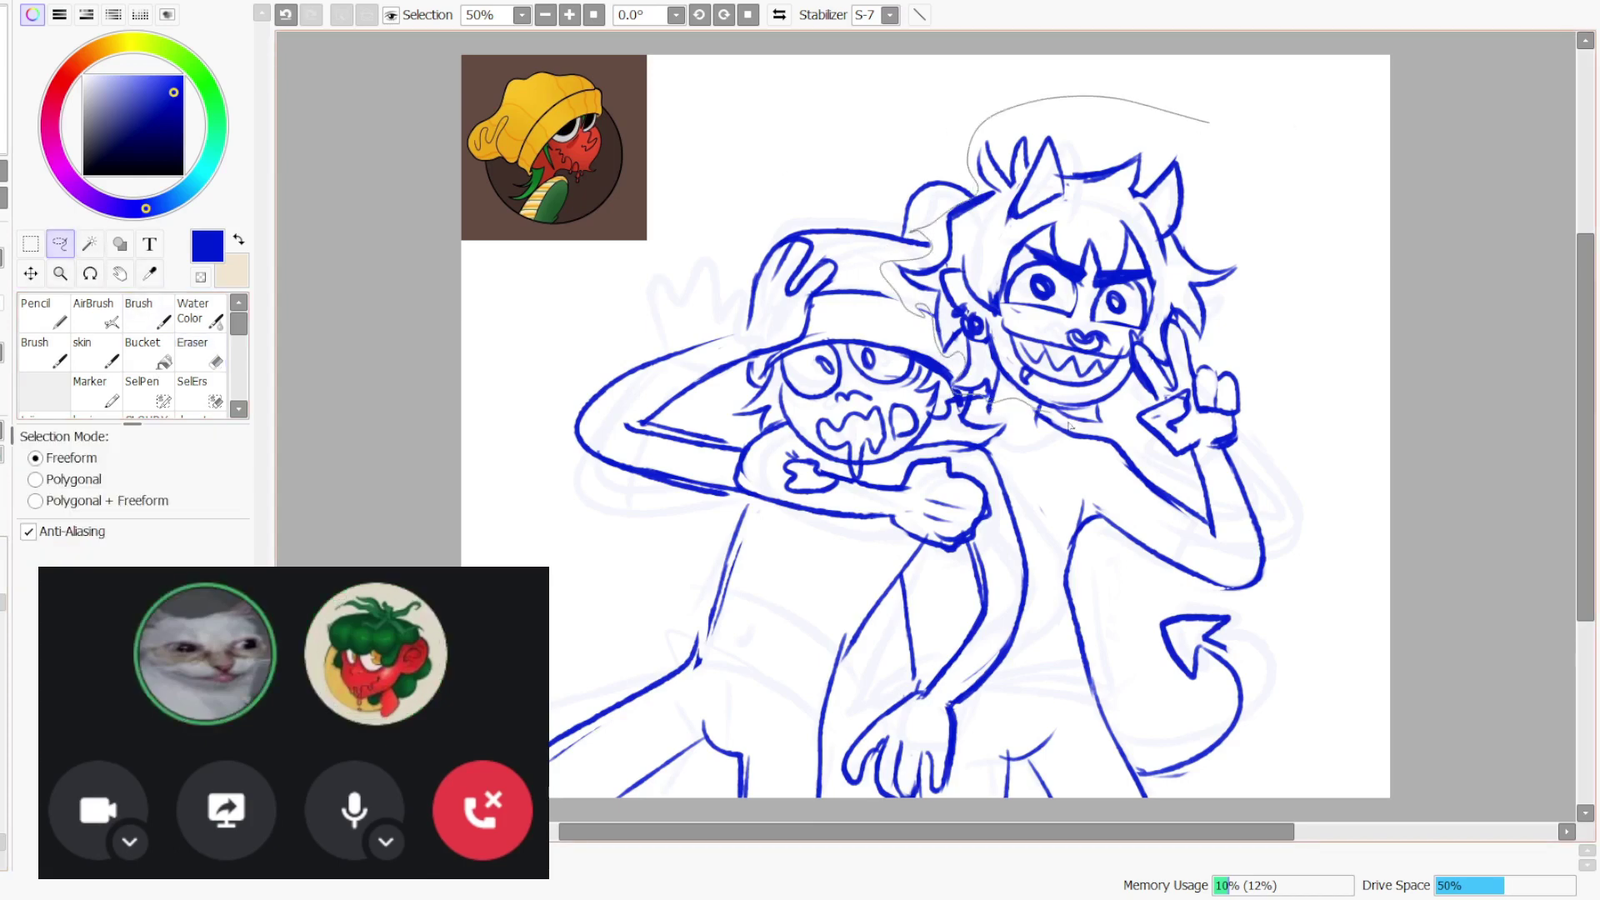
mouse_move(1129, 385)
mouse_down()
mouse_move(1131, 334)
mouse_move(1168, 367)
mouse_move(1160, 311)
mouse_move(1203, 348)
mouse_move(1356, 211)
mouse_move(1238, 138)
mouse_up()
key(ctrl+t)
drag(1180, 211, 1181, 212)
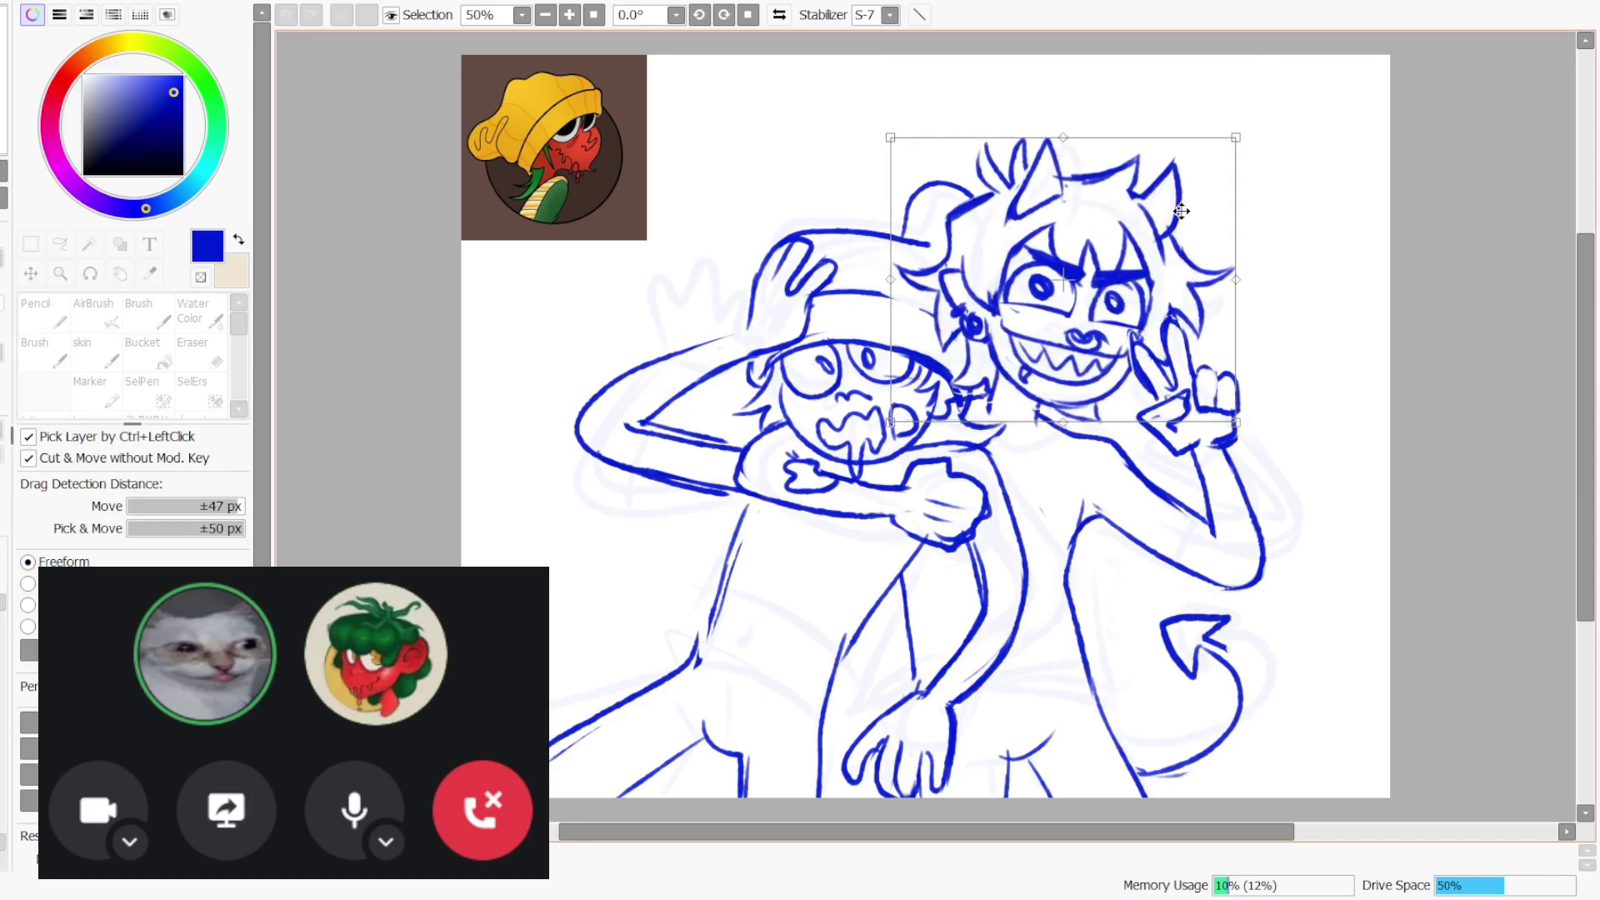
key(Return)
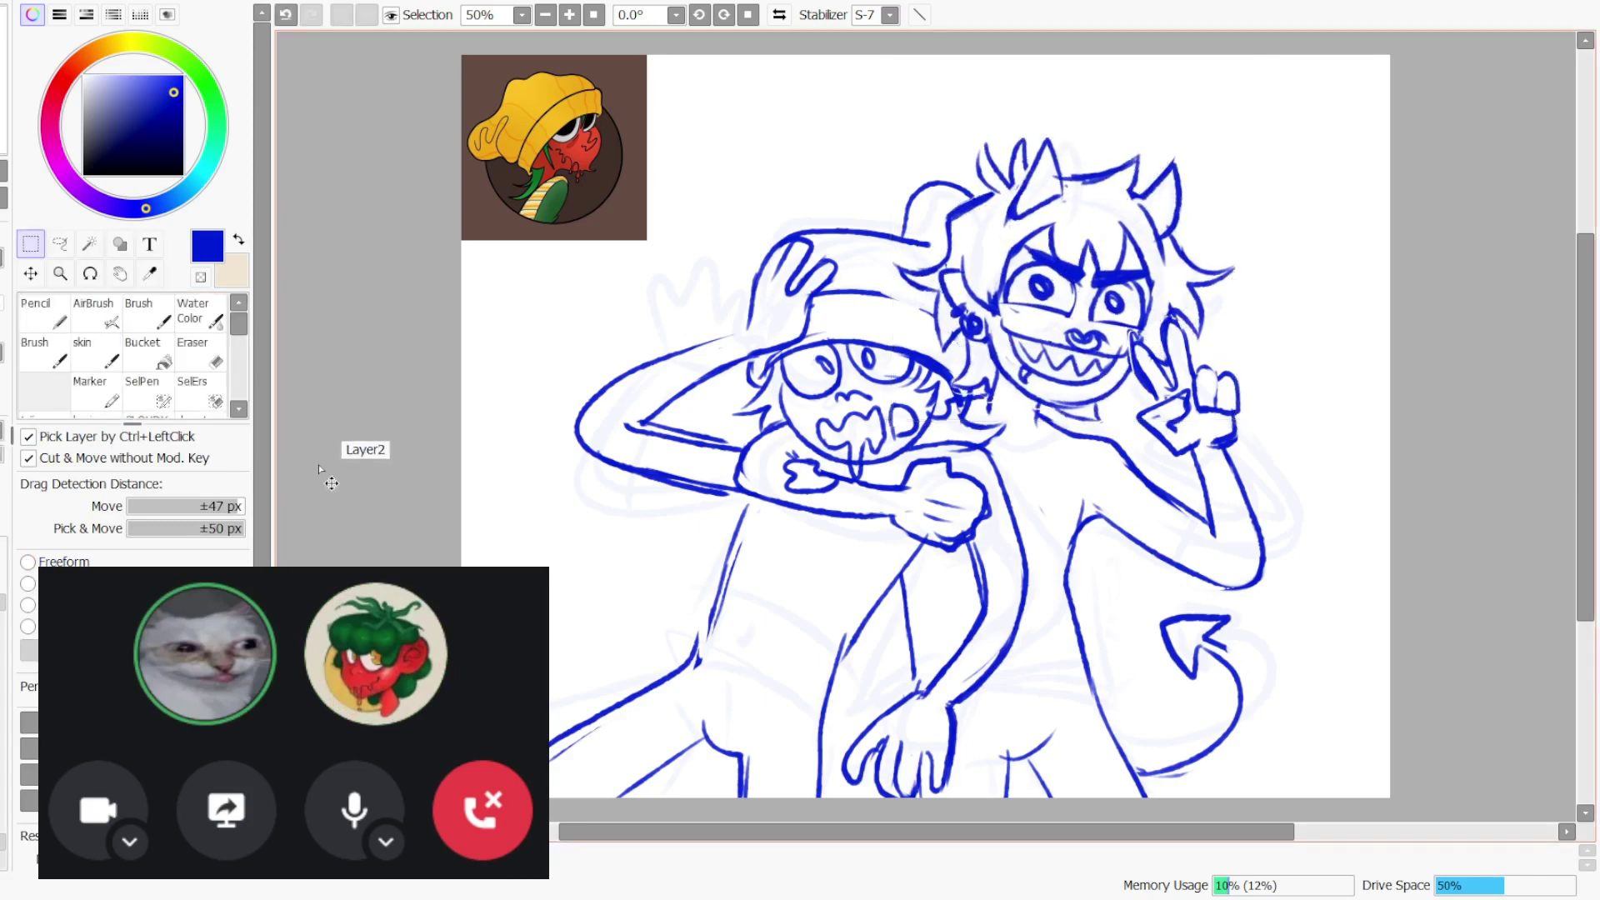
key(ctrl+z)
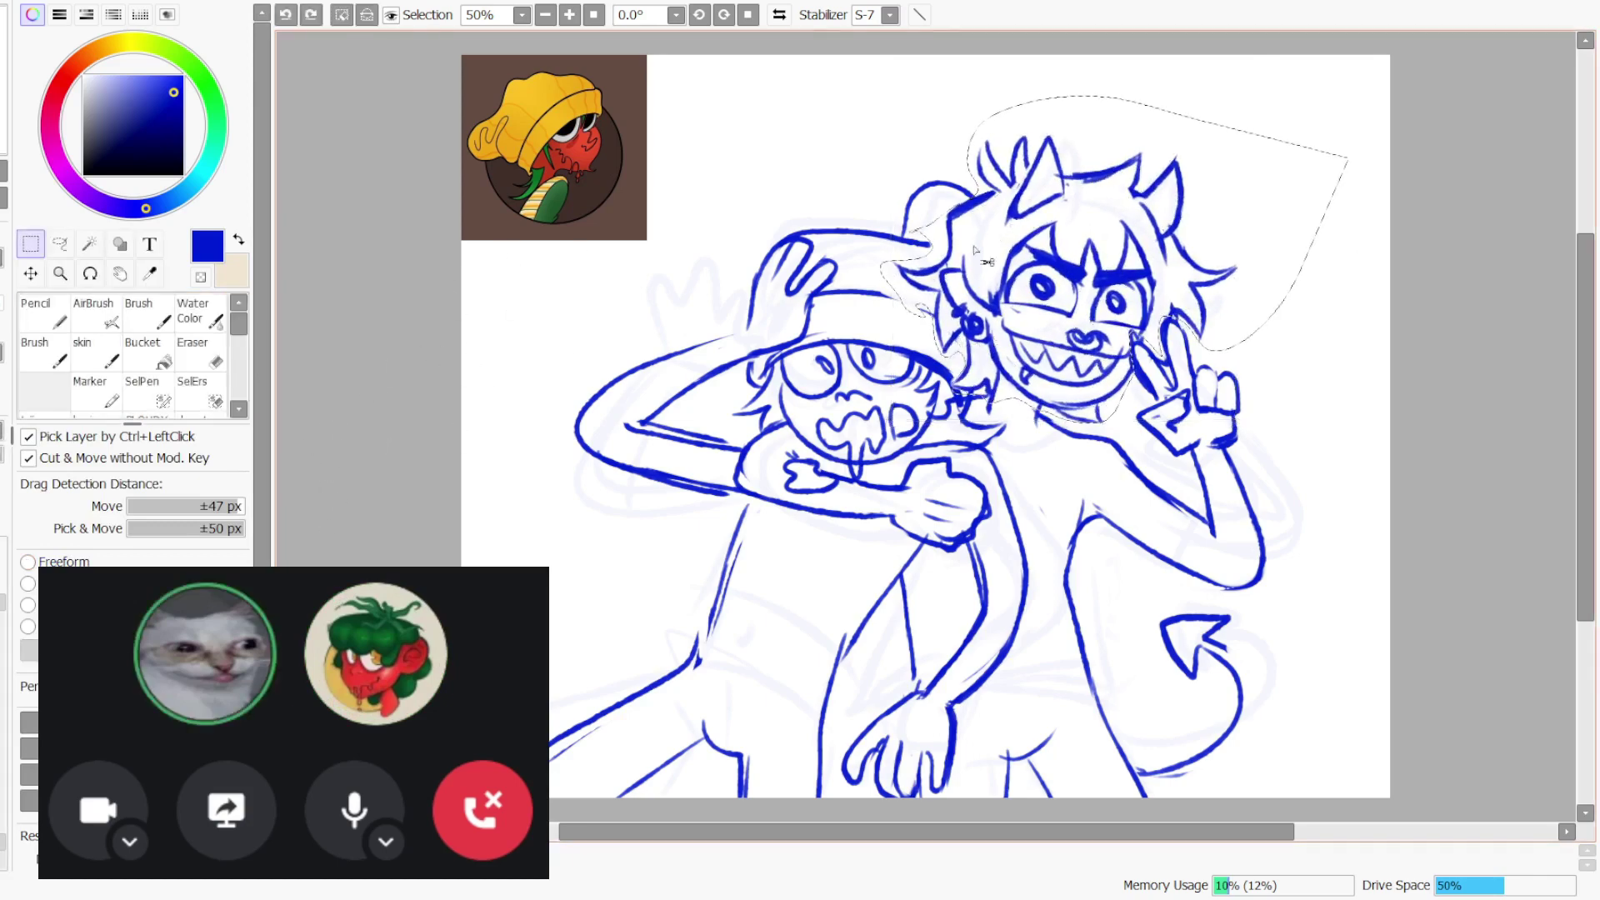
- Adjust the selected head slightly with a Freeform transform and apply it
key(ctrl+t)
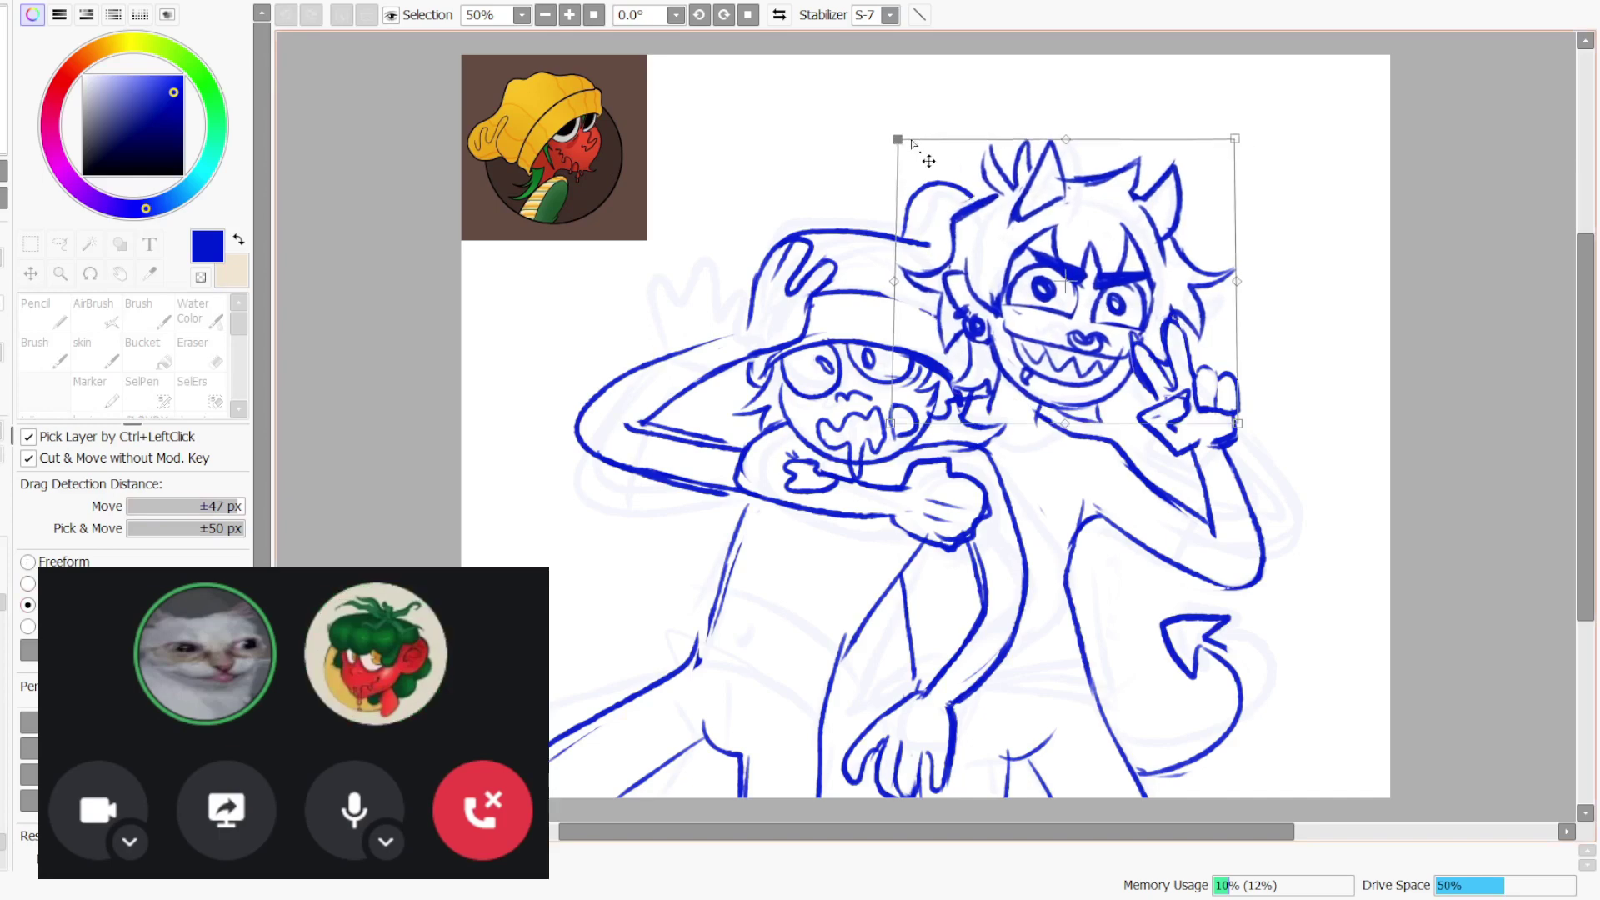
click(28, 562)
drag(1212, 405, 1212, 403)
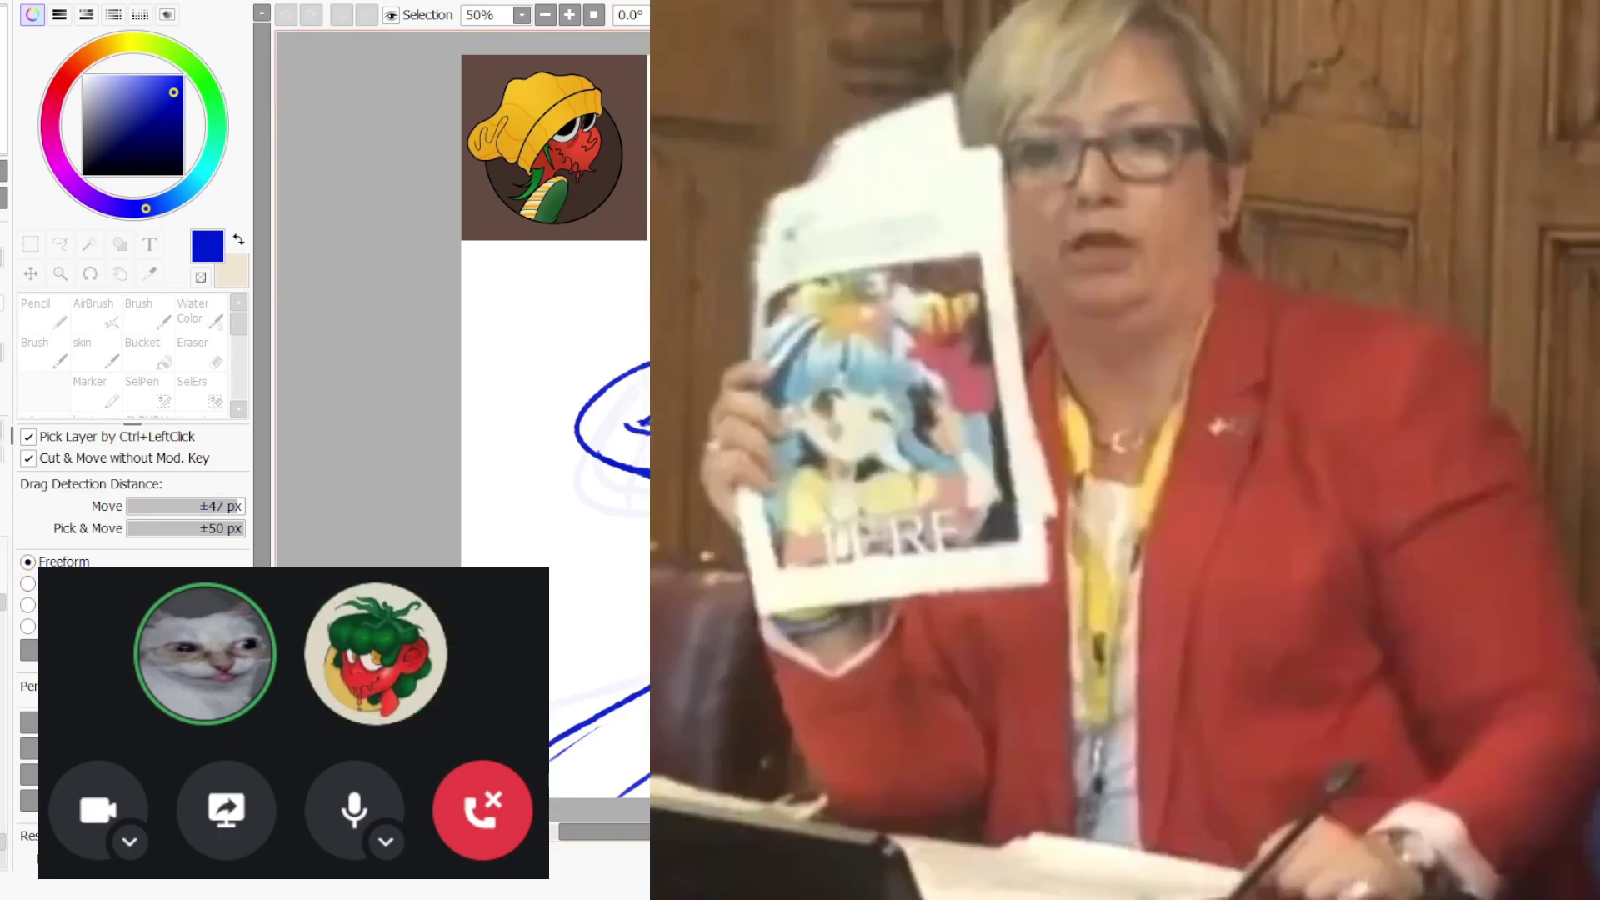
click(30, 650)
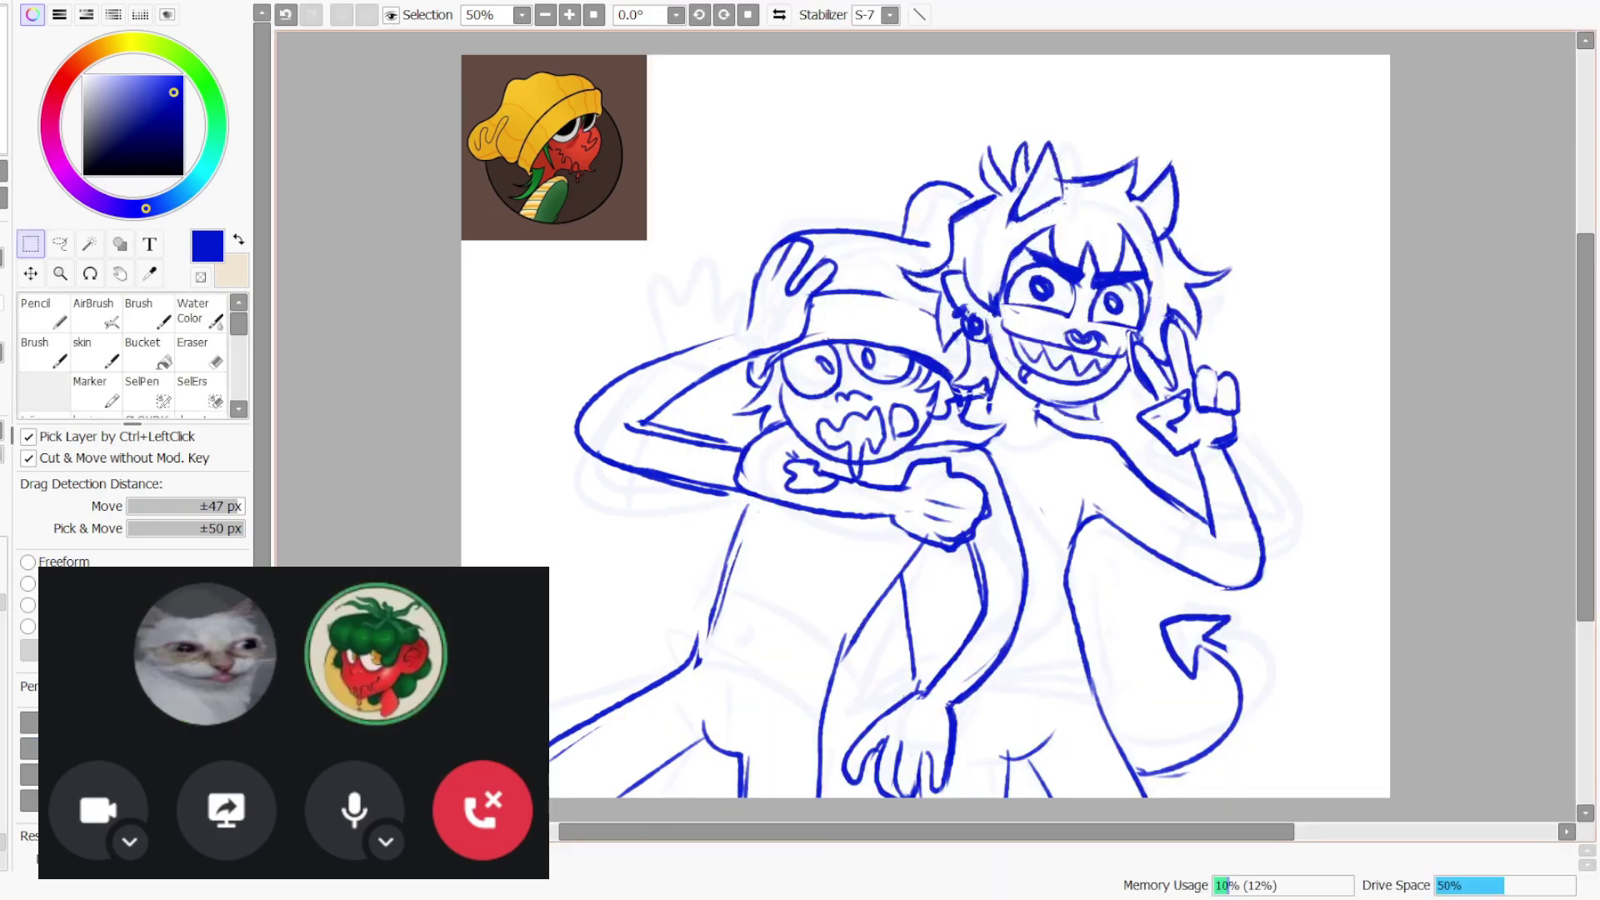
- Erase overlapping lines around the fist in front of the beanie-wearing character's chest
key(b)
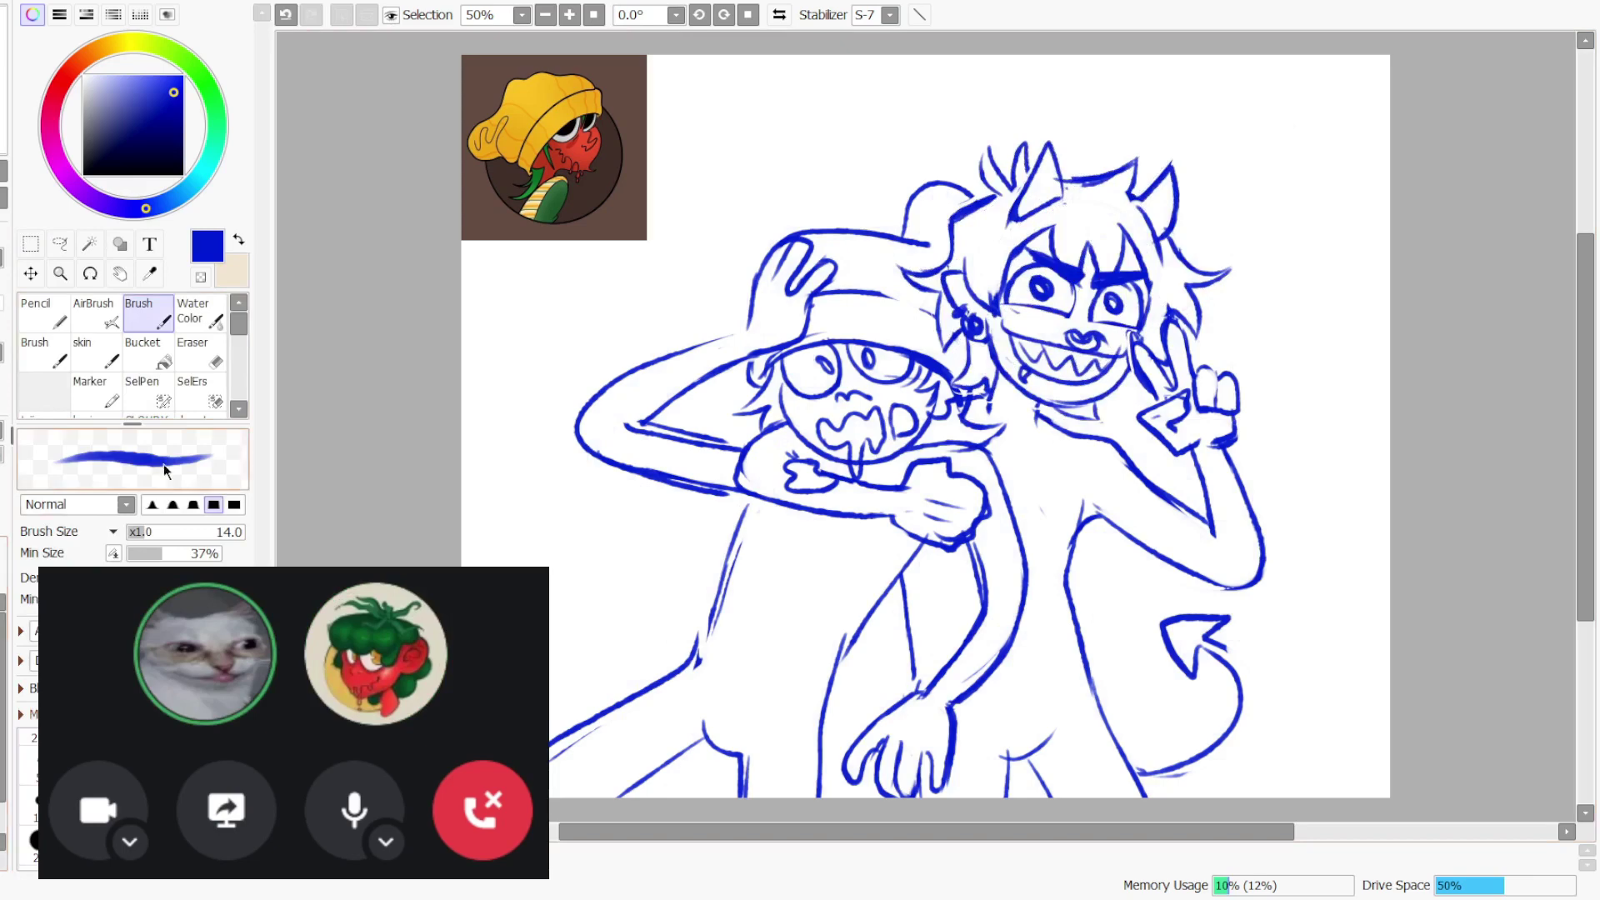
click(200, 351)
key(ctrl+z)
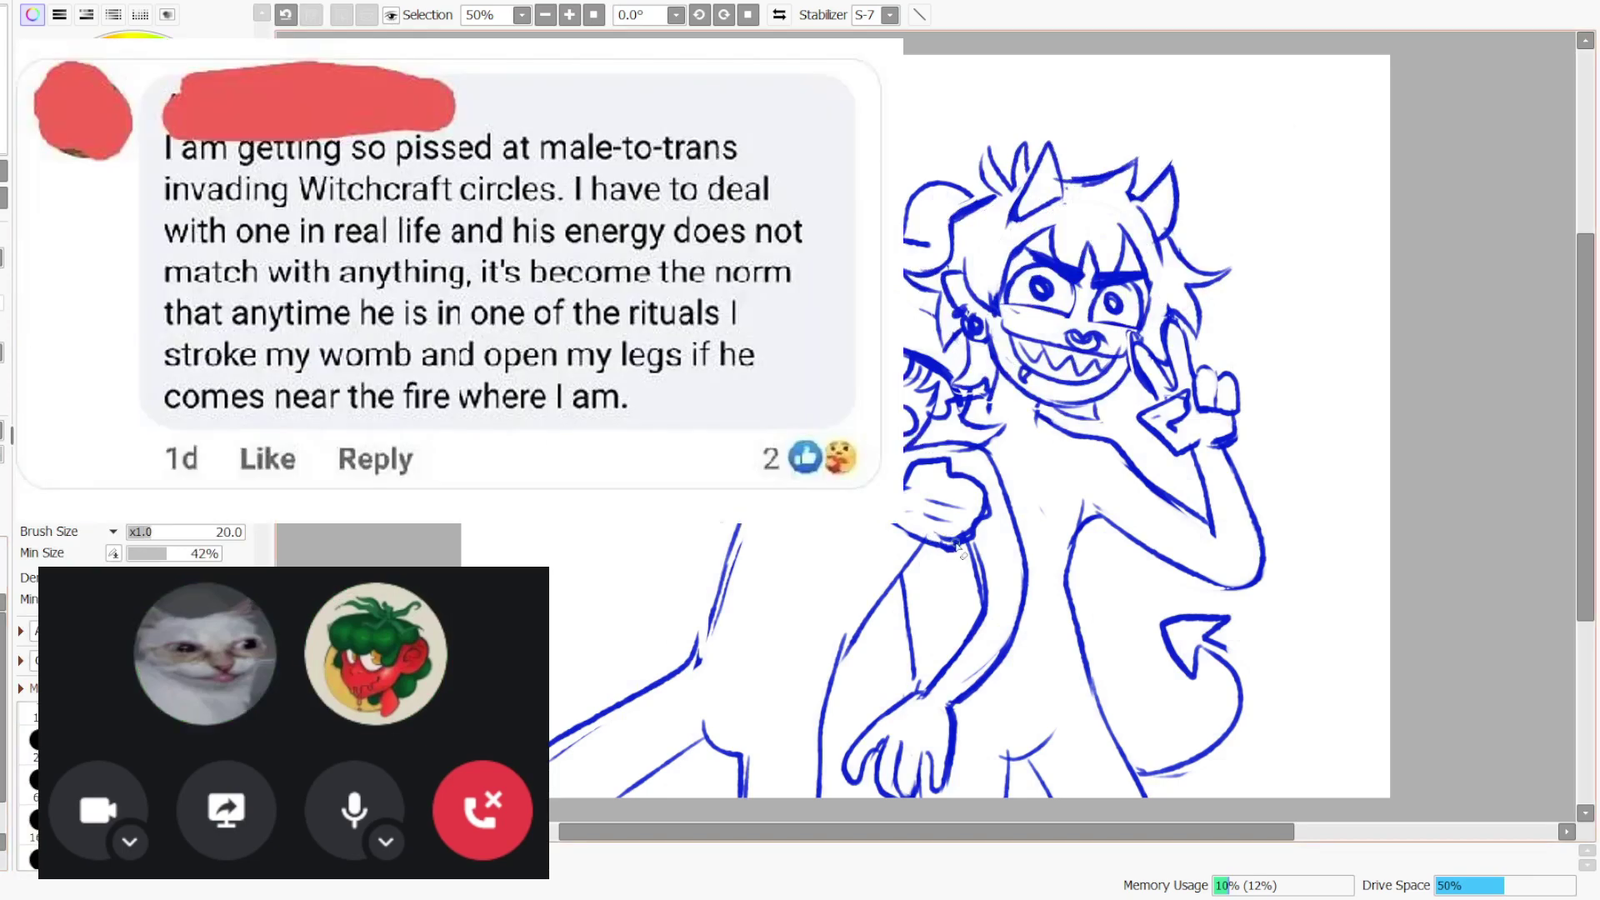
key(ctrl+z)
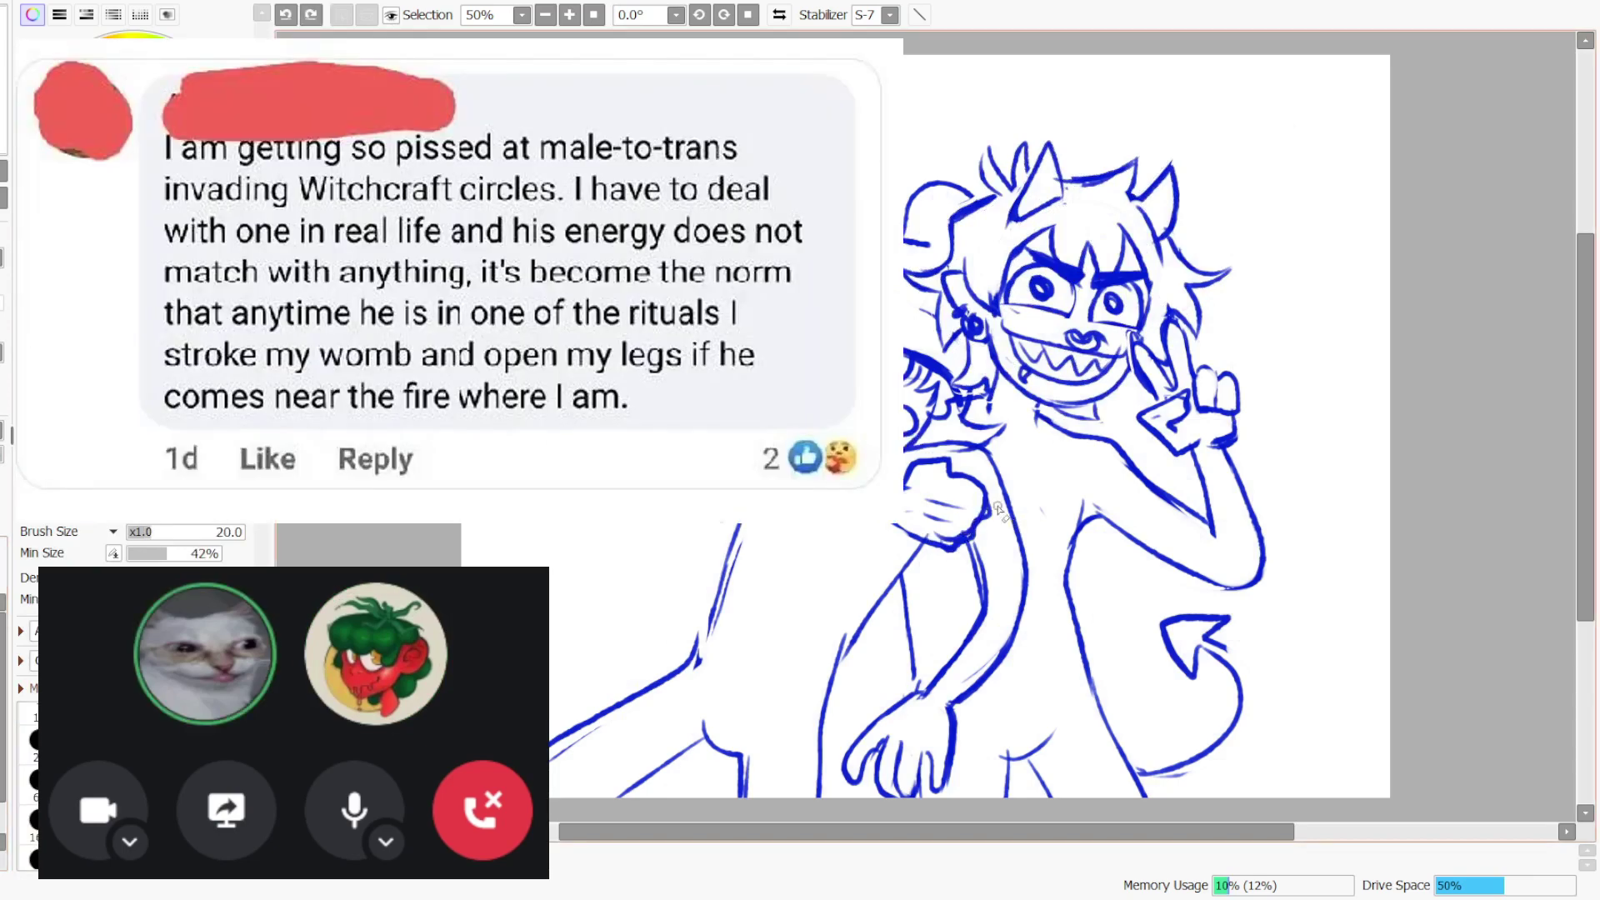
drag(985, 492, 961, 564)
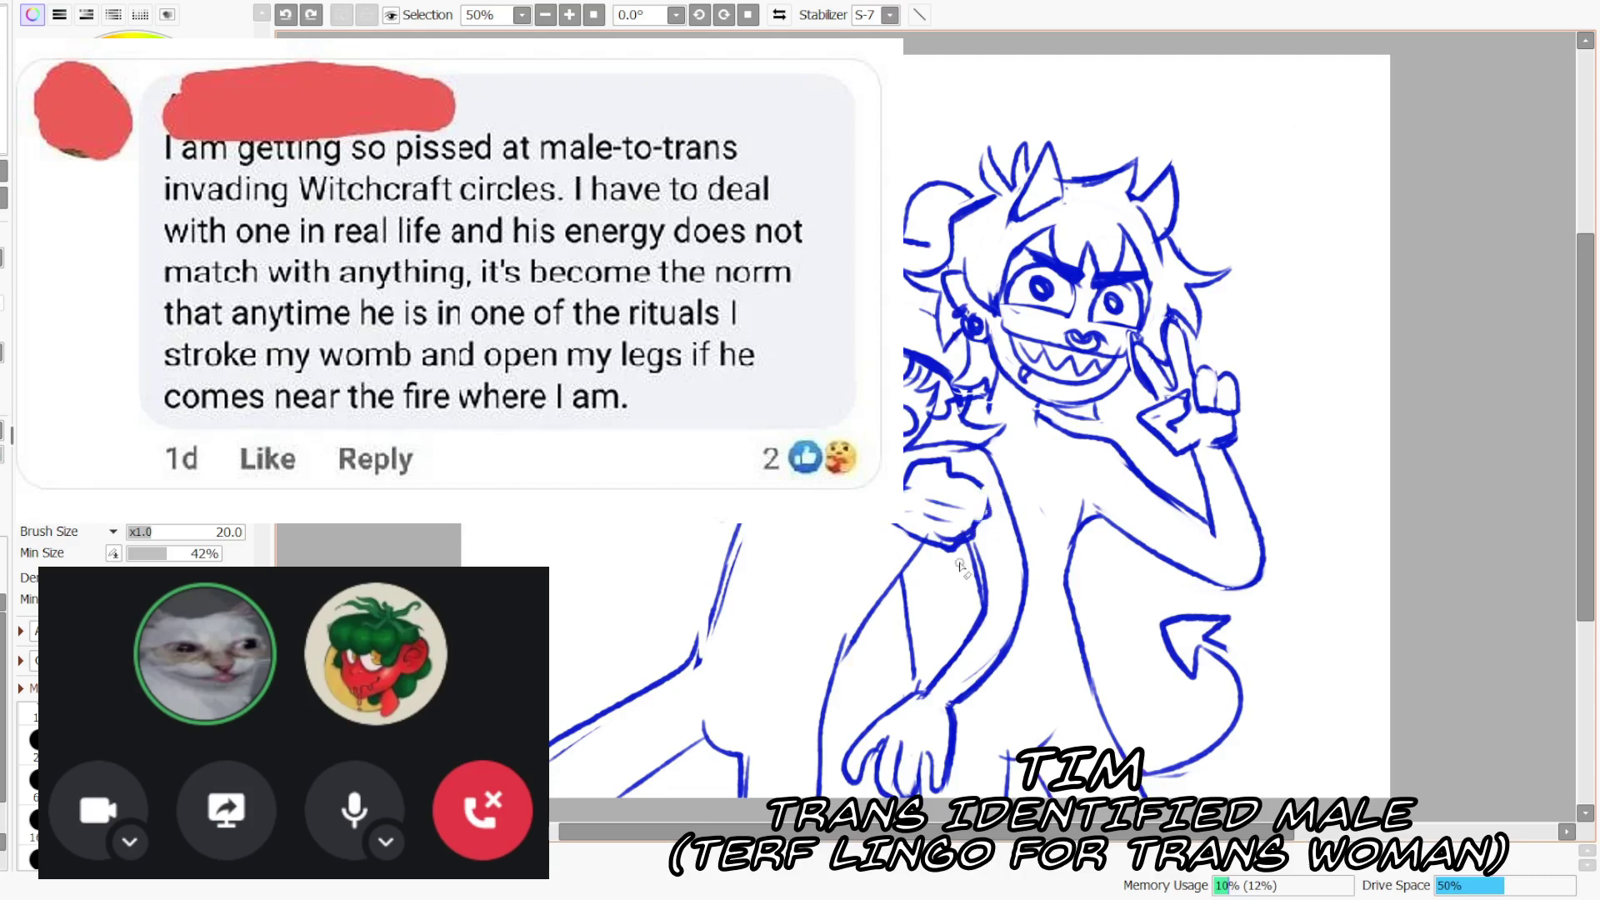
key(ctrl+z)
drag(987, 500, 950, 566)
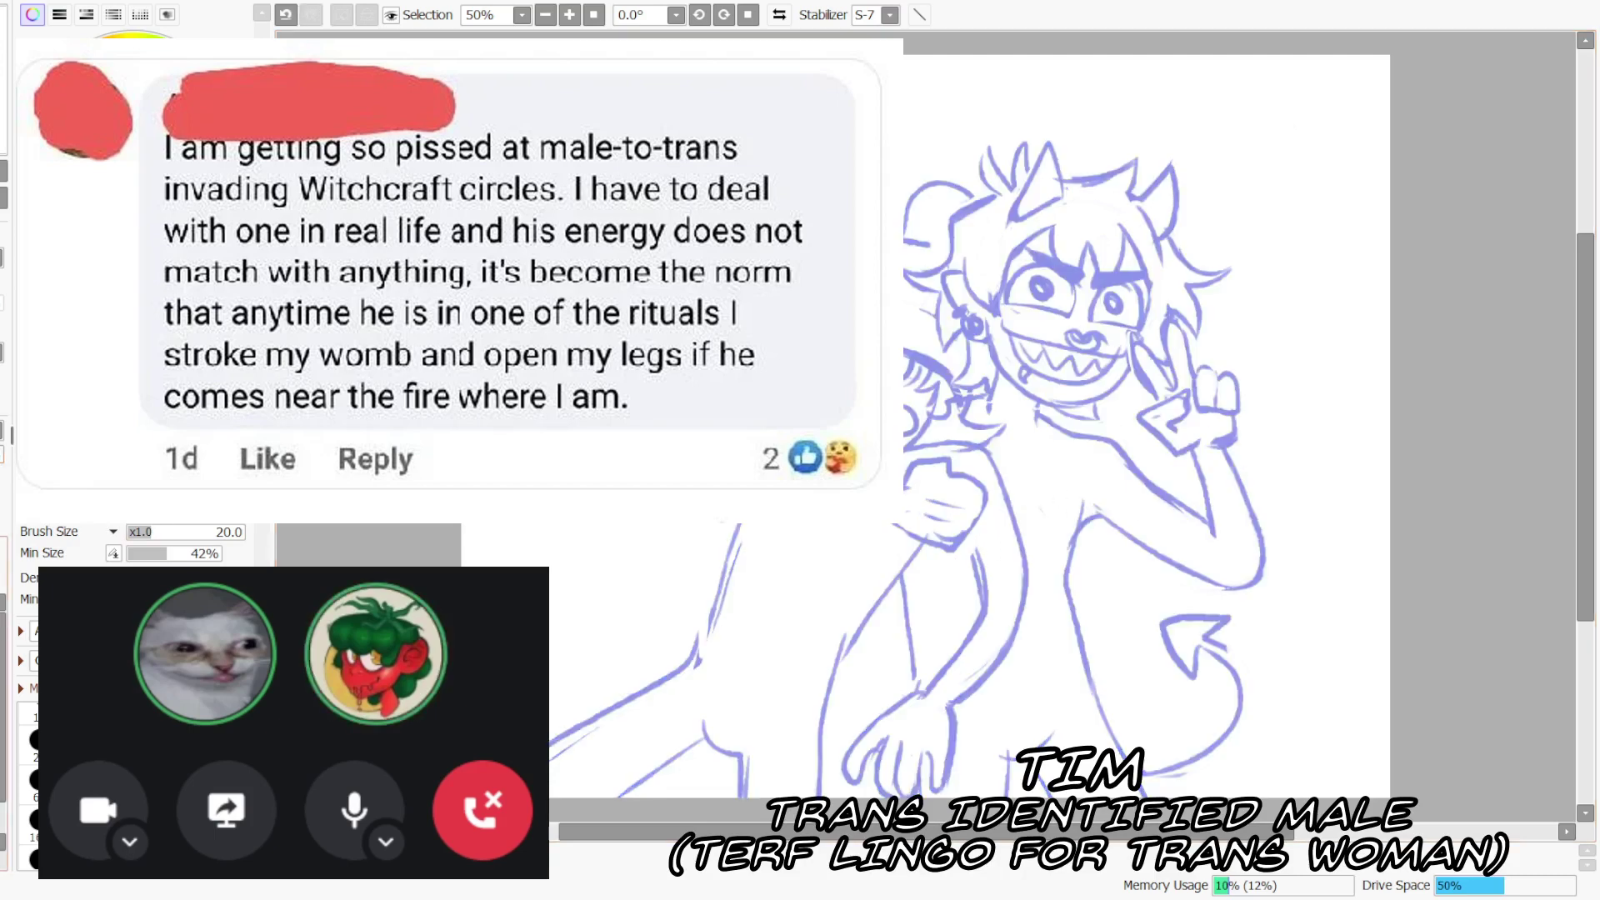
- Draw the curved hem of a cropped shirt across the beanie-wearing character's torso with the Brush at size 14
key(b)
mouse_move(706, 568)
mouse_down()
mouse_move(771, 552)
mouse_move(858, 629)
mouse_up()
key(ctrl+z)
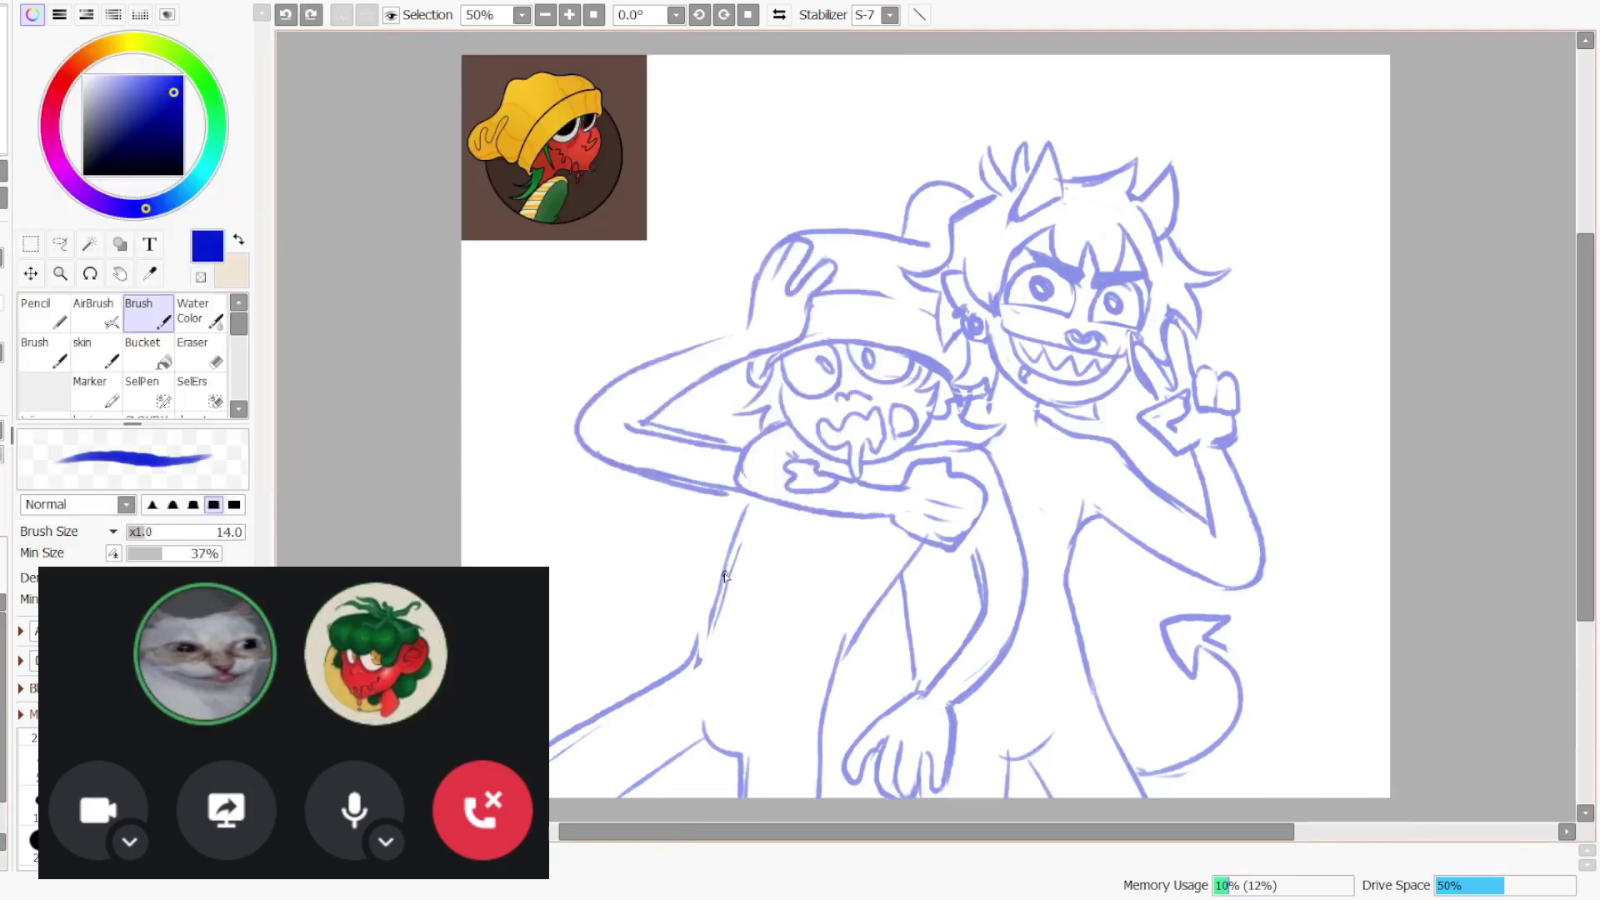
drag(684, 560, 828, 612)
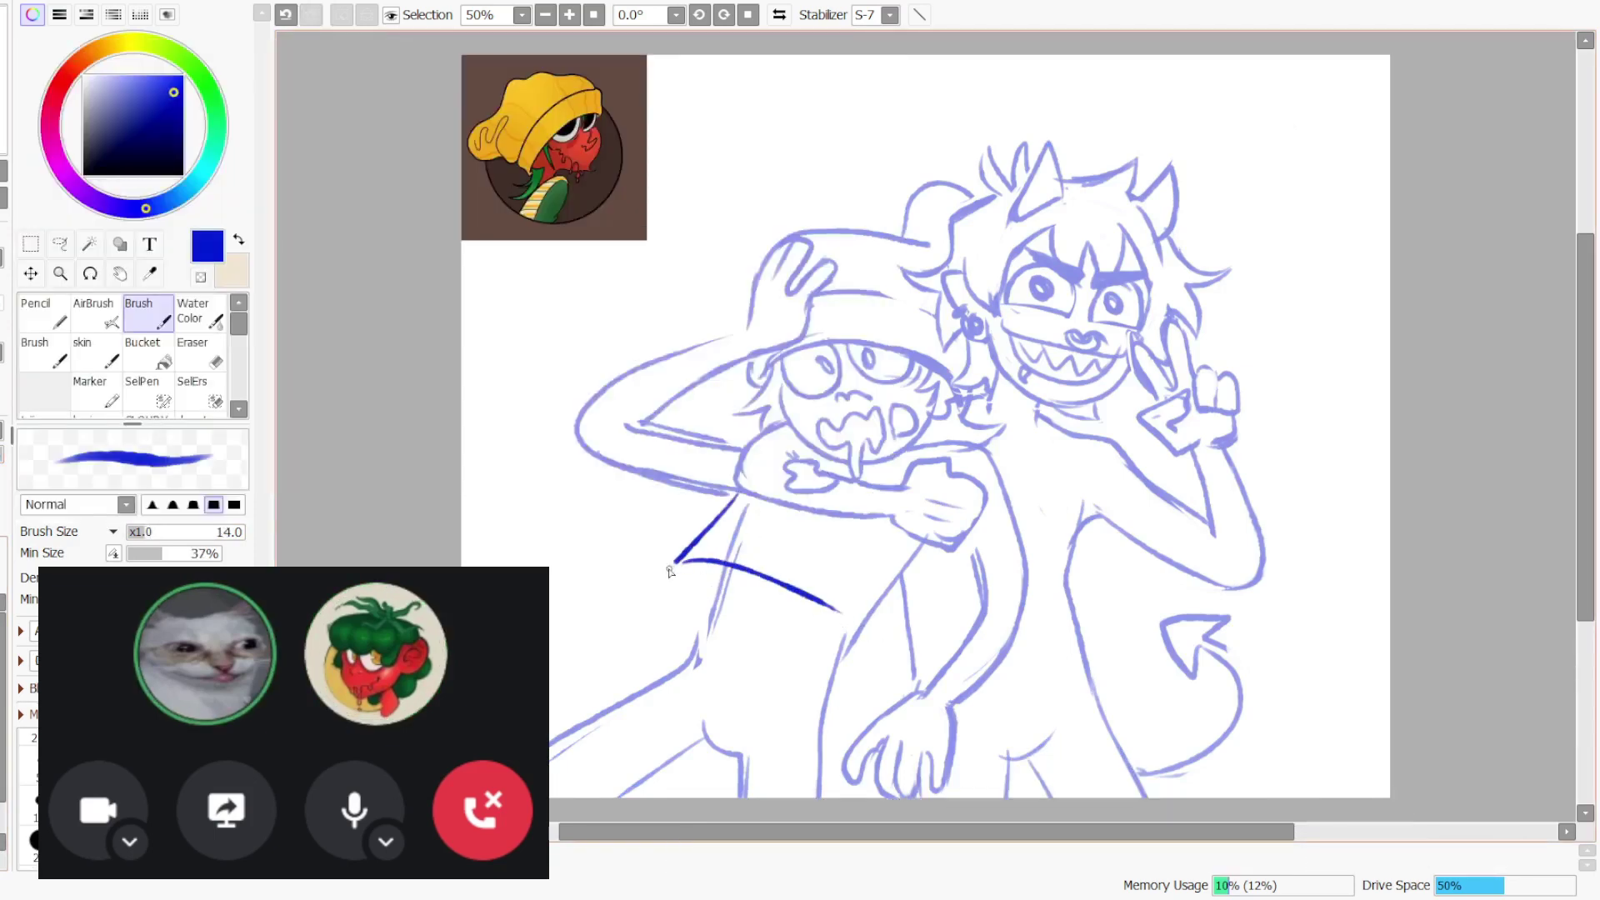
key(ctrl+z)
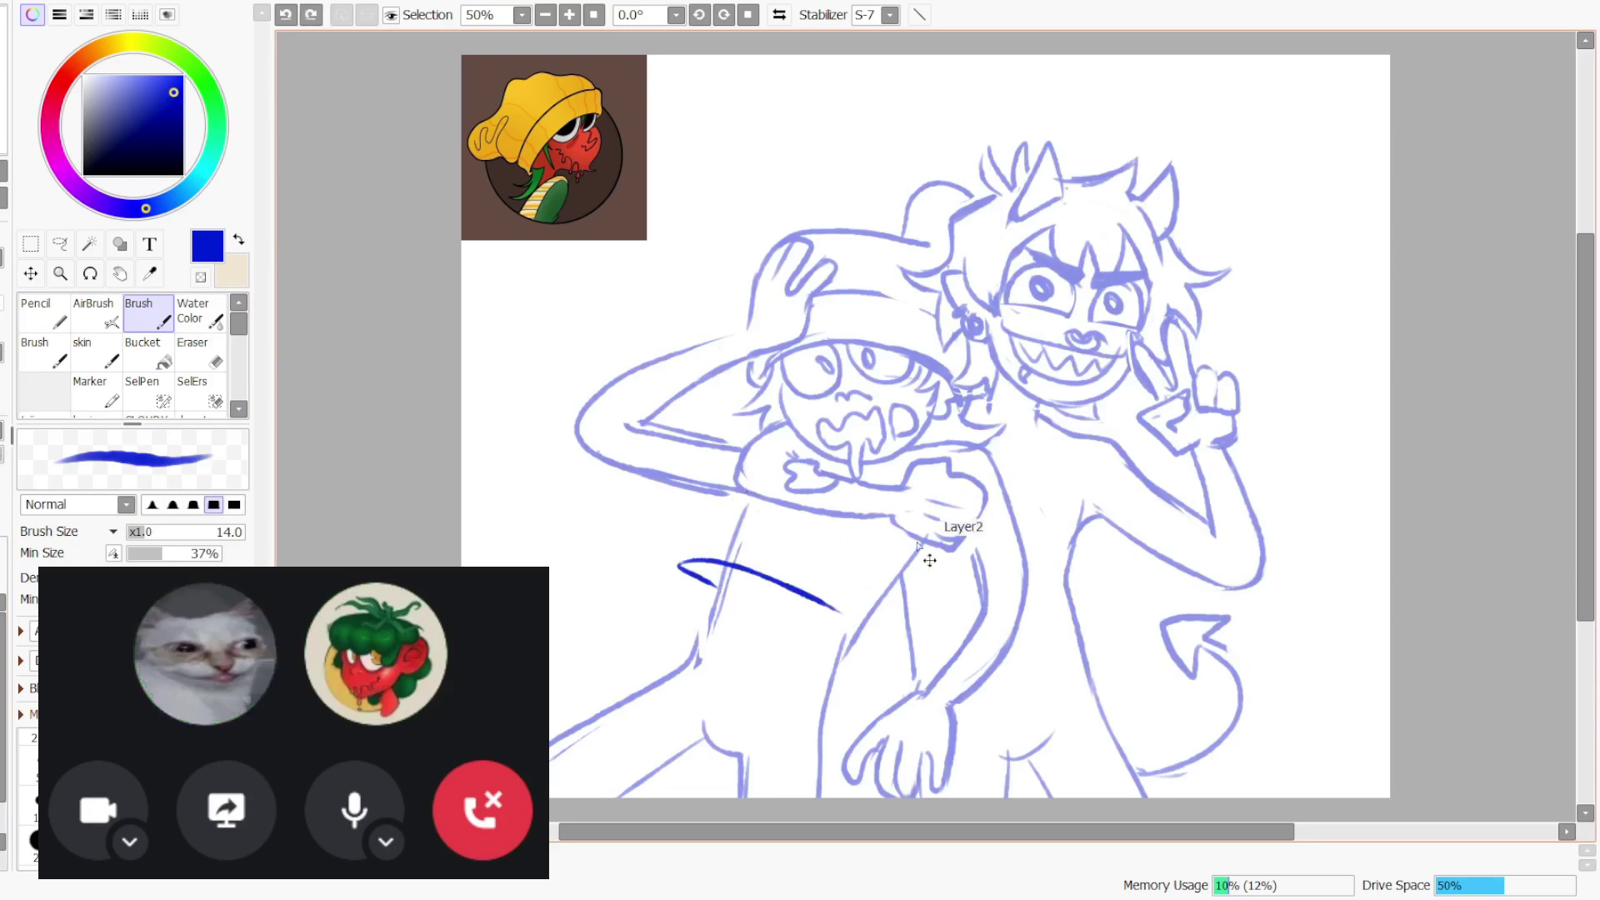
mouse_move(925, 541)
mouse_down()
mouse_move(882, 634)
mouse_move(922, 546)
mouse_up()
key(ctrl+z)
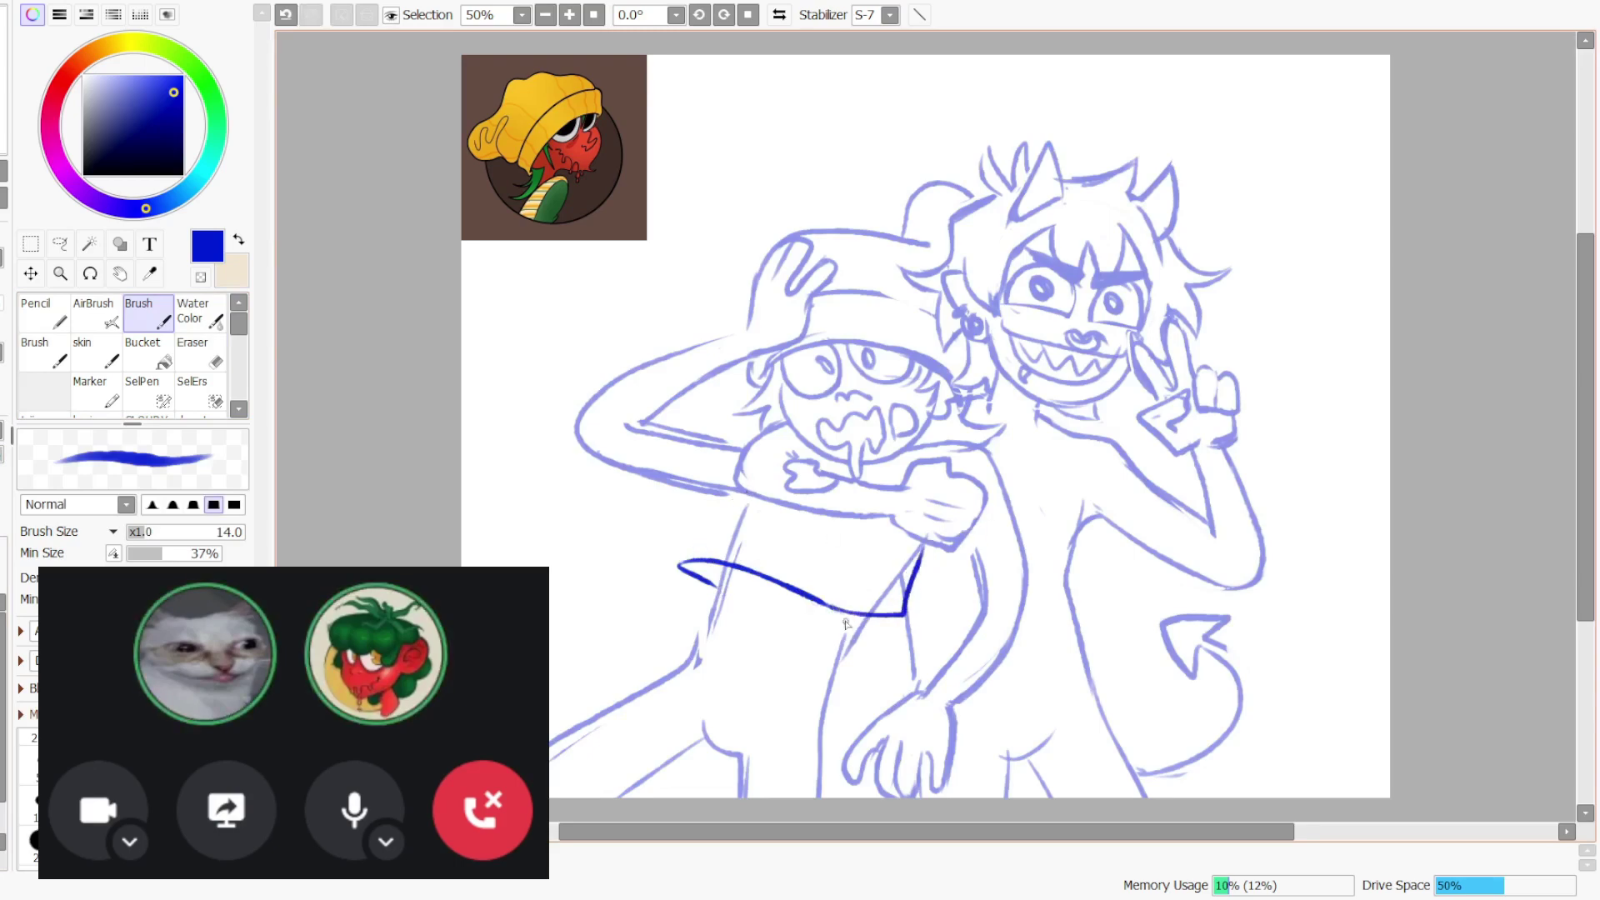
- Draw the cropped shirt's loose side flaring outward from beneath the raised arm to the hem
drag(679, 606, 815, 667)
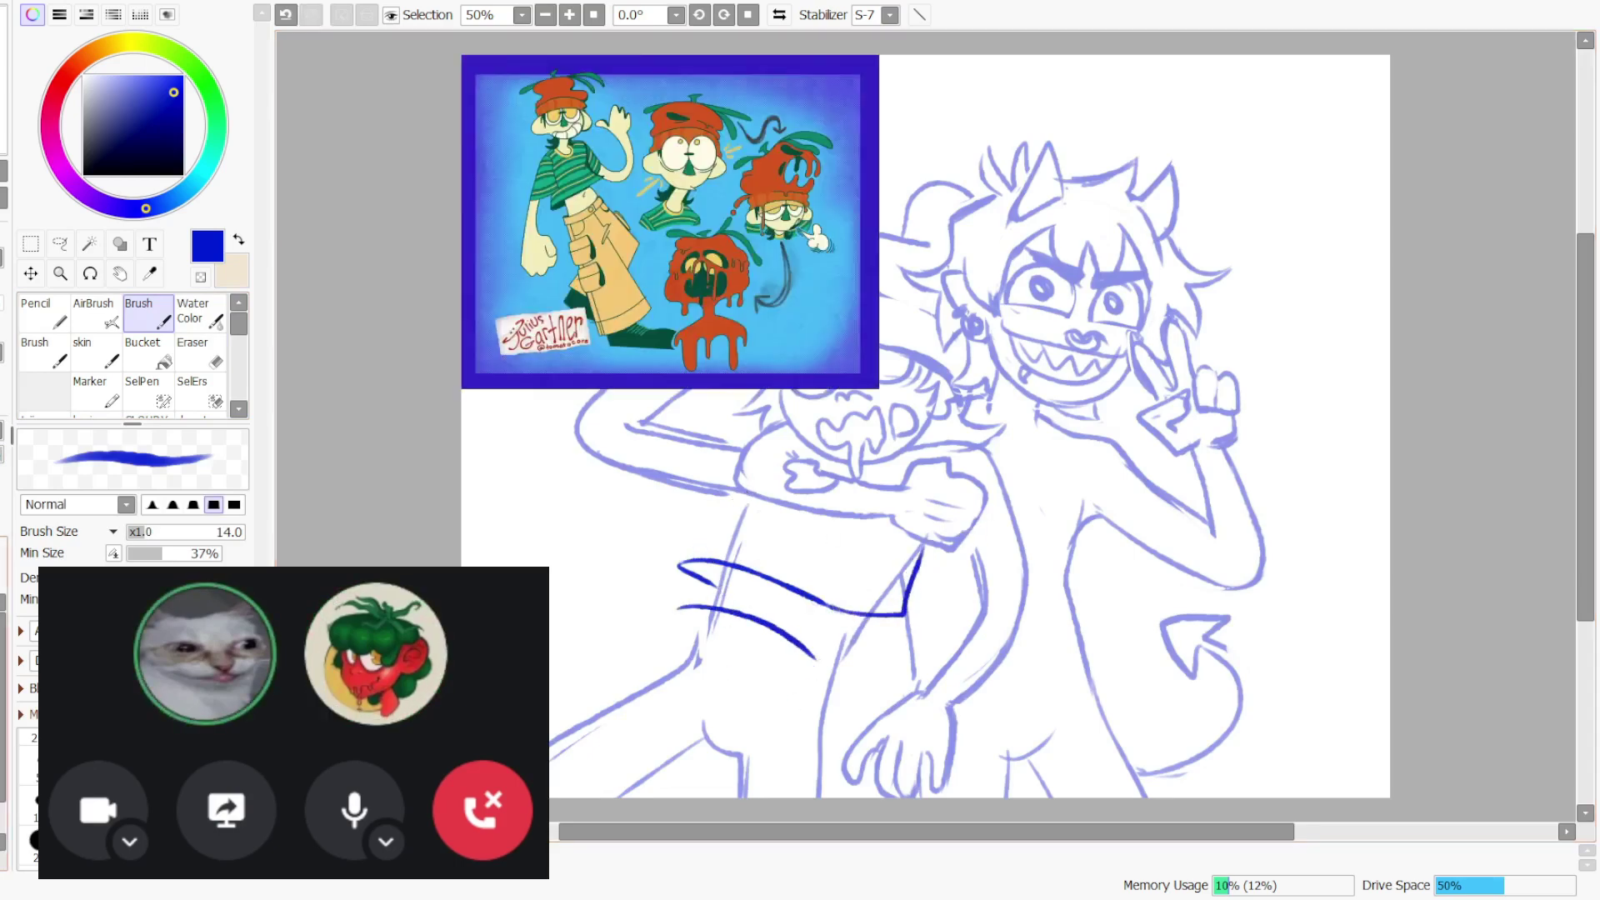
key(ctrl+z)
mouse_move(740, 506)
mouse_down()
mouse_move(667, 555)
mouse_move(718, 595)
mouse_move(704, 624)
mouse_move(715, 587)
mouse_up()
key(ctrl+z)
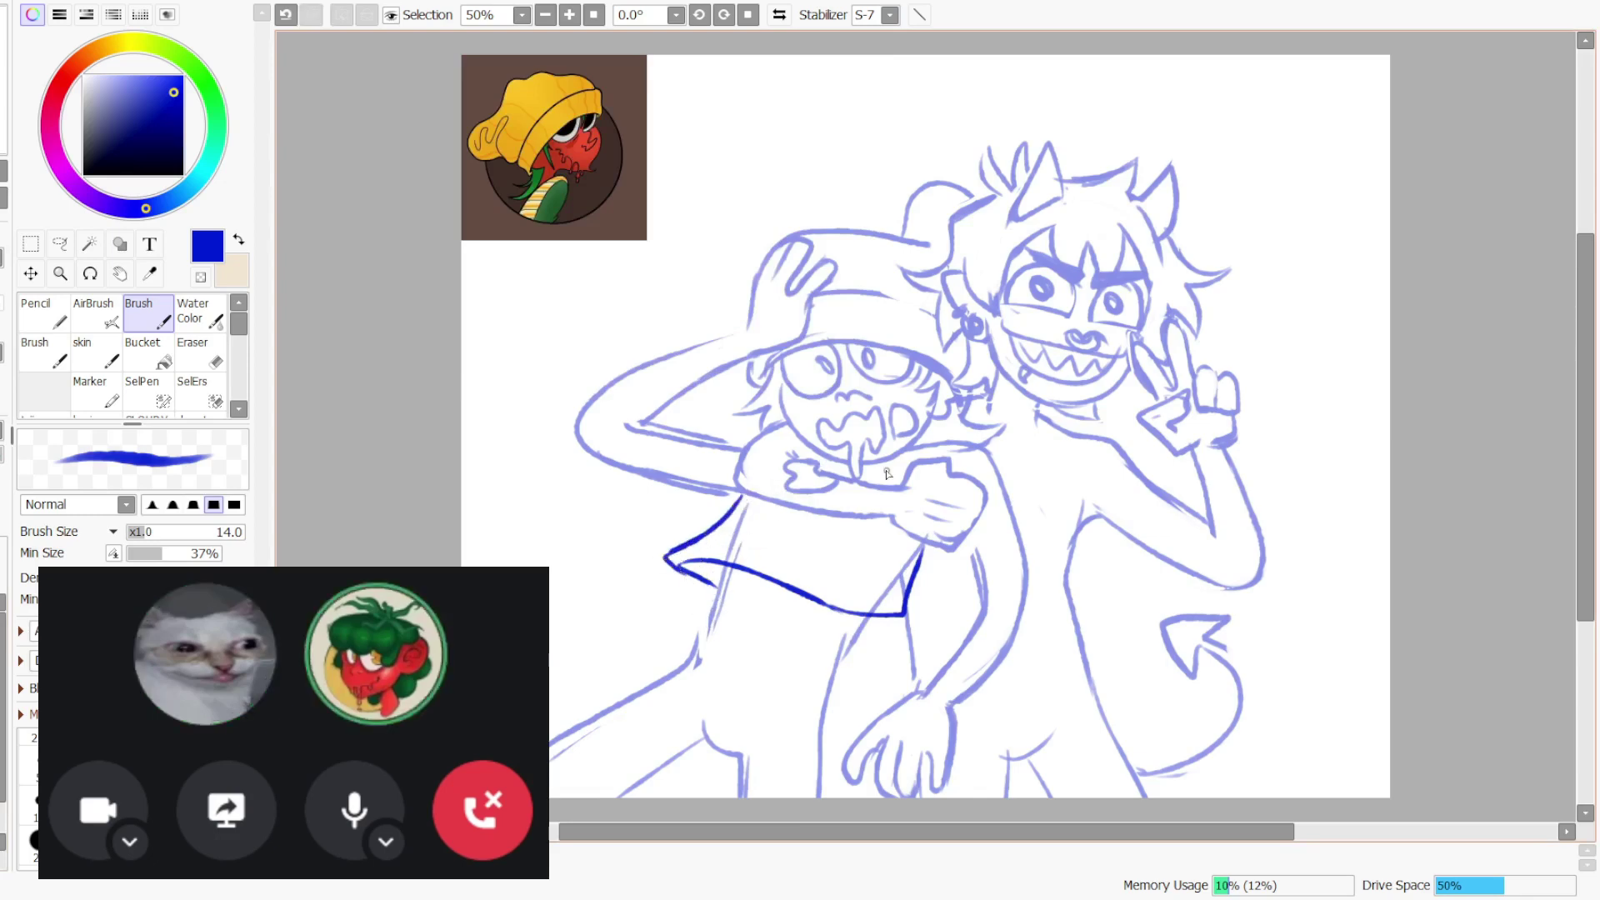
- Add a navel, a hip crease and a firmer hip line to the beanie-wearing character's bare midriff
drag(862, 614, 844, 652)
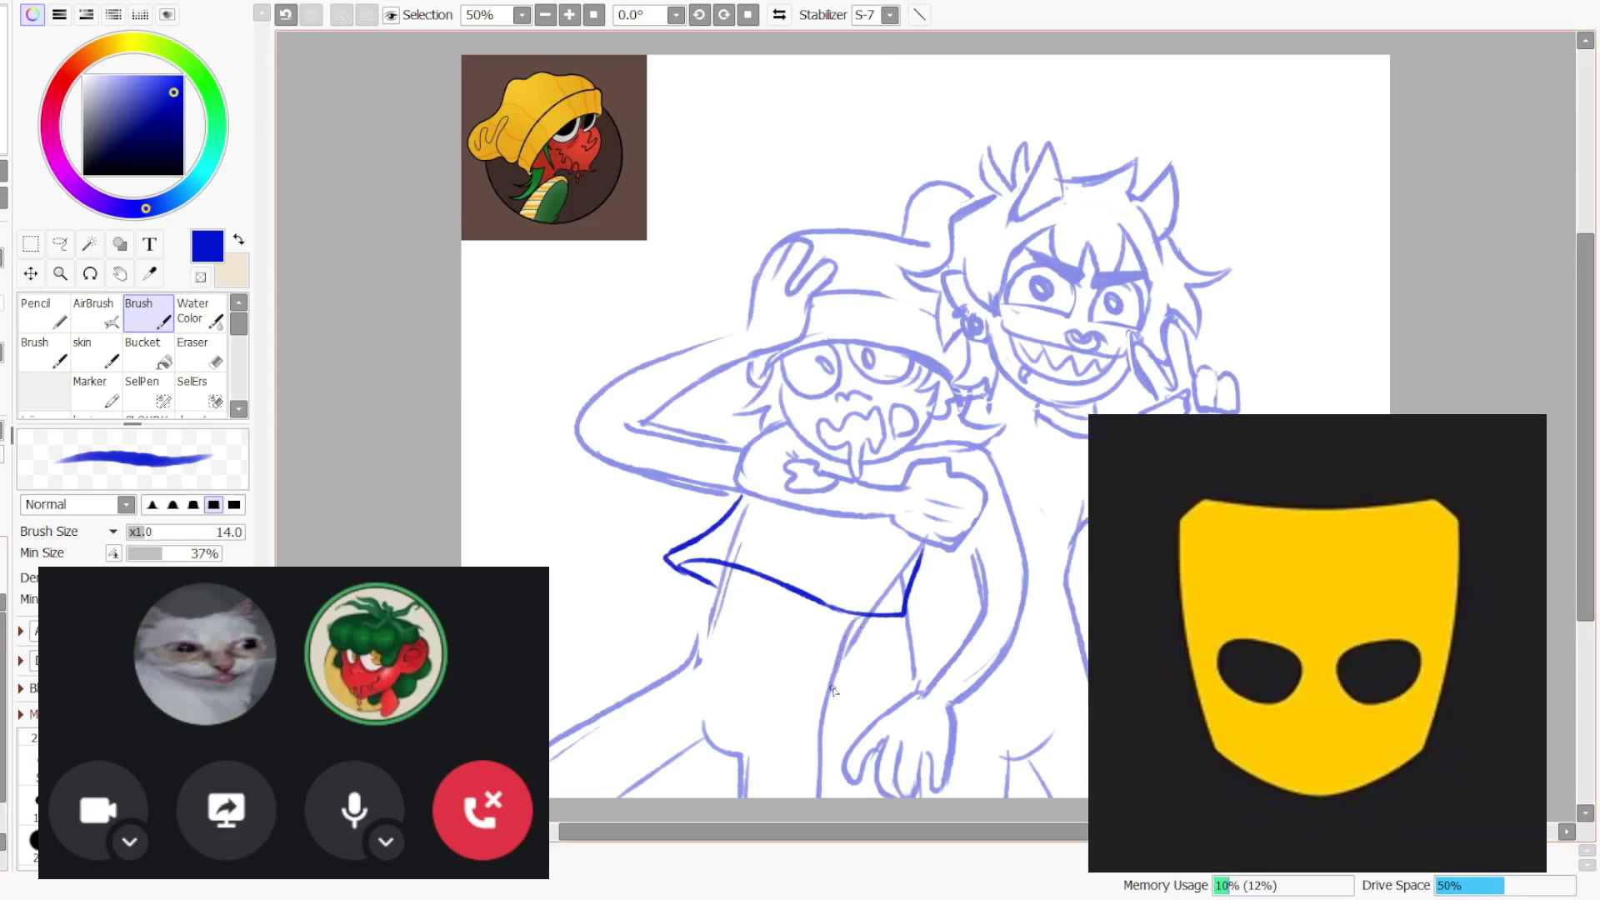
key(ctrl+z)
mouse_move(792, 674)
mouse_down()
mouse_move(832, 650)
mouse_move(788, 670)
mouse_up()
drag(769, 606, 720, 666)
drag(844, 659, 828, 790)
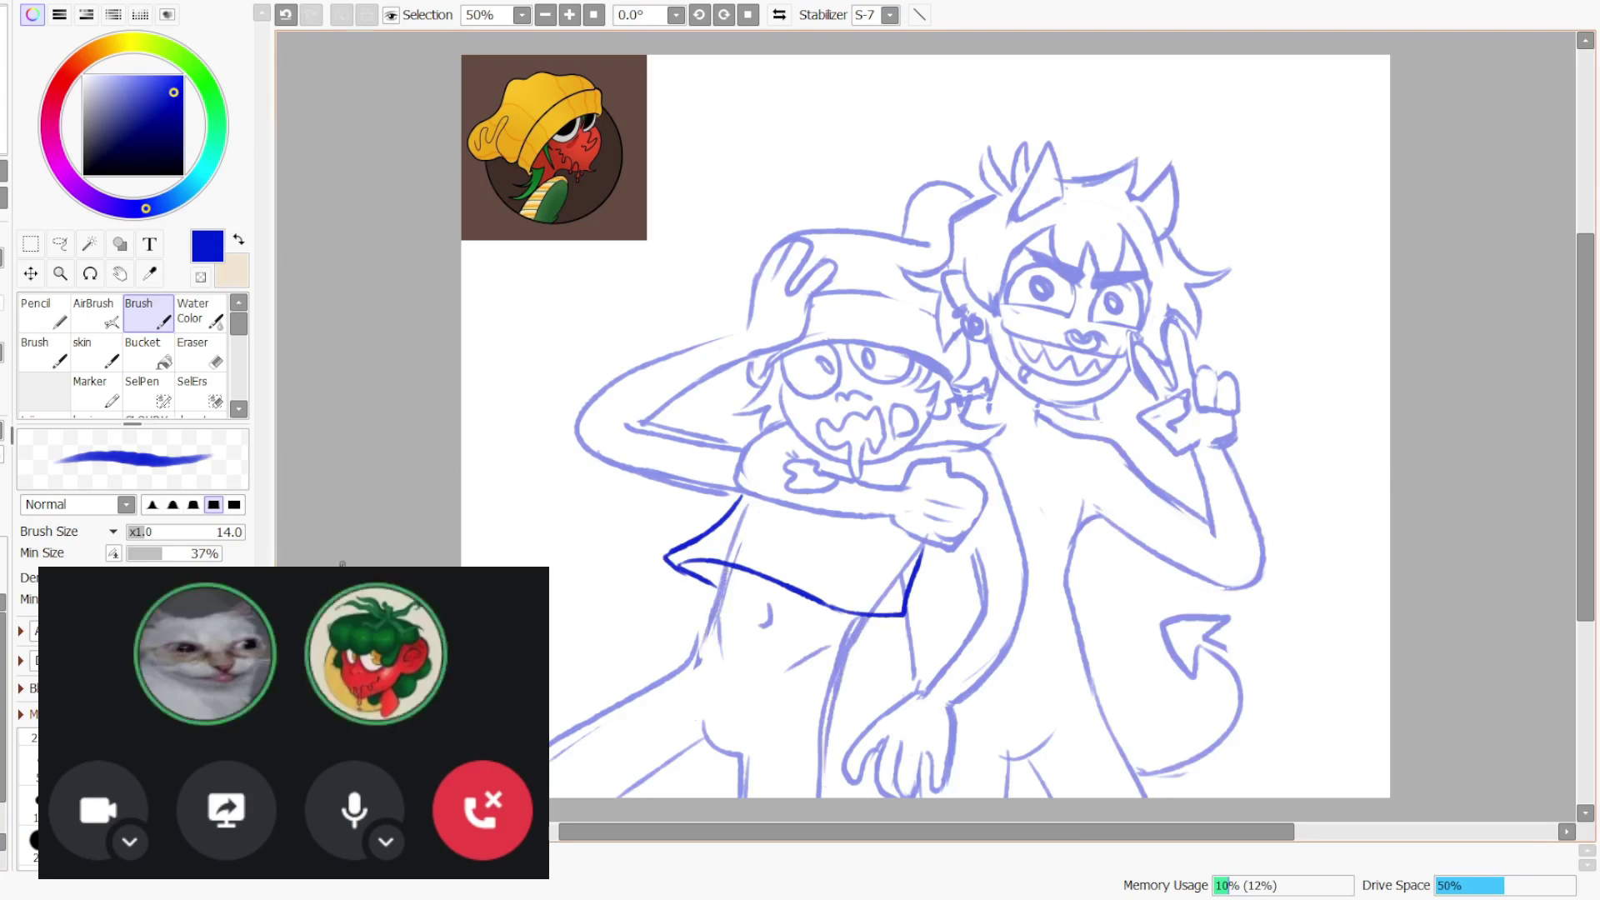
- Erase the shirt hem's end below the fist and redraw it hanging lower with a pointed corner
drag(929, 546, 893, 654)
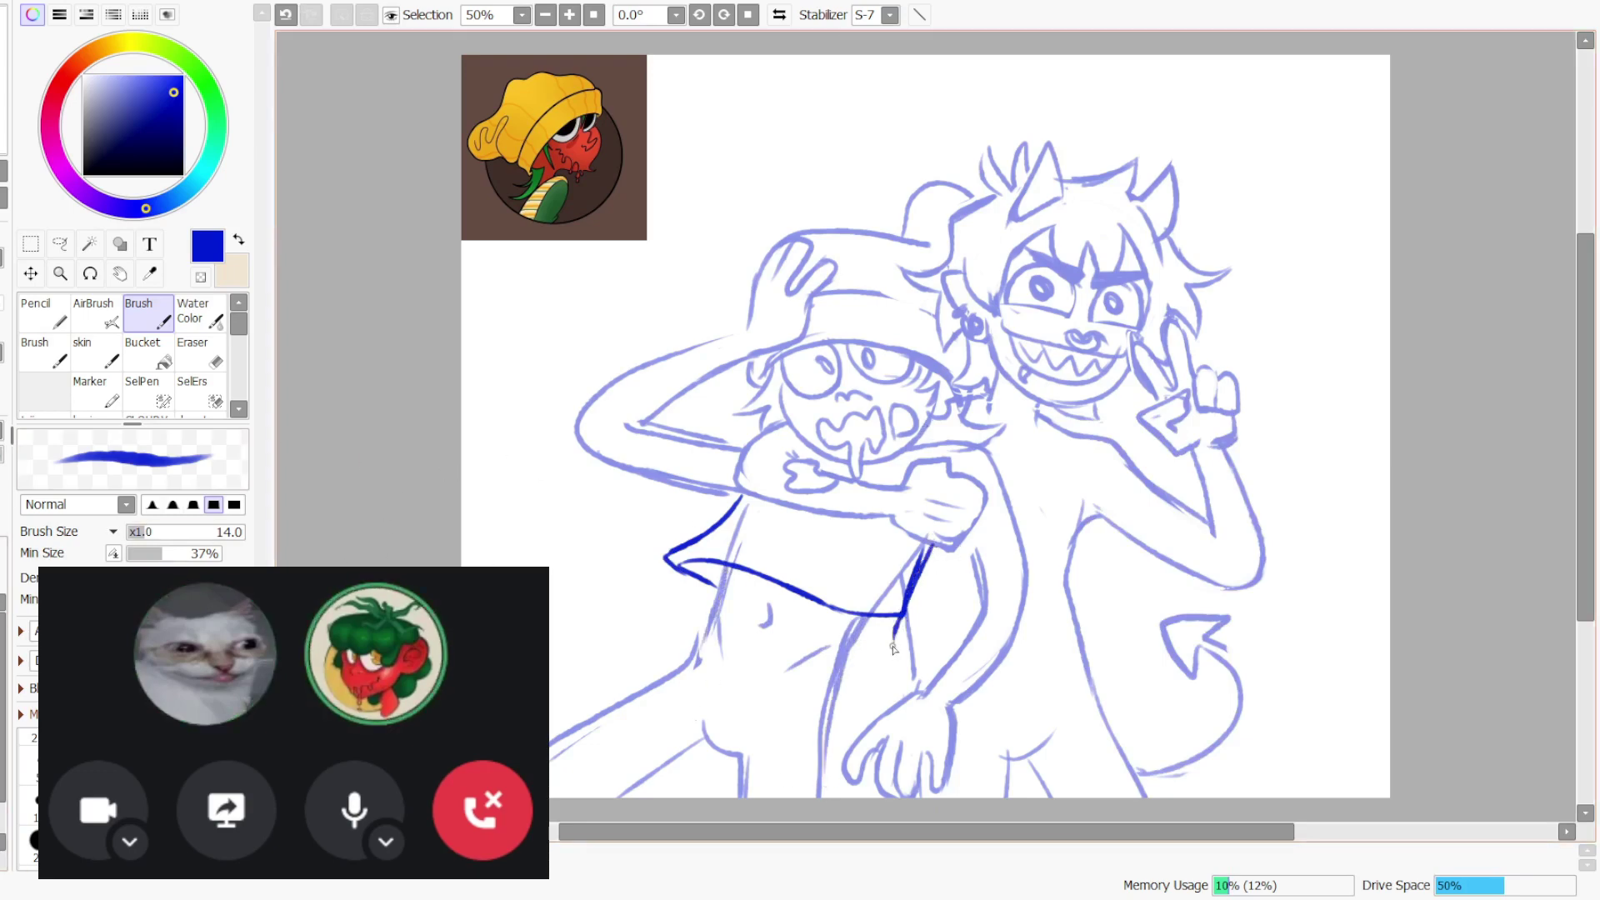
key(ctrl+z)
click(193, 357)
drag(813, 597, 897, 648)
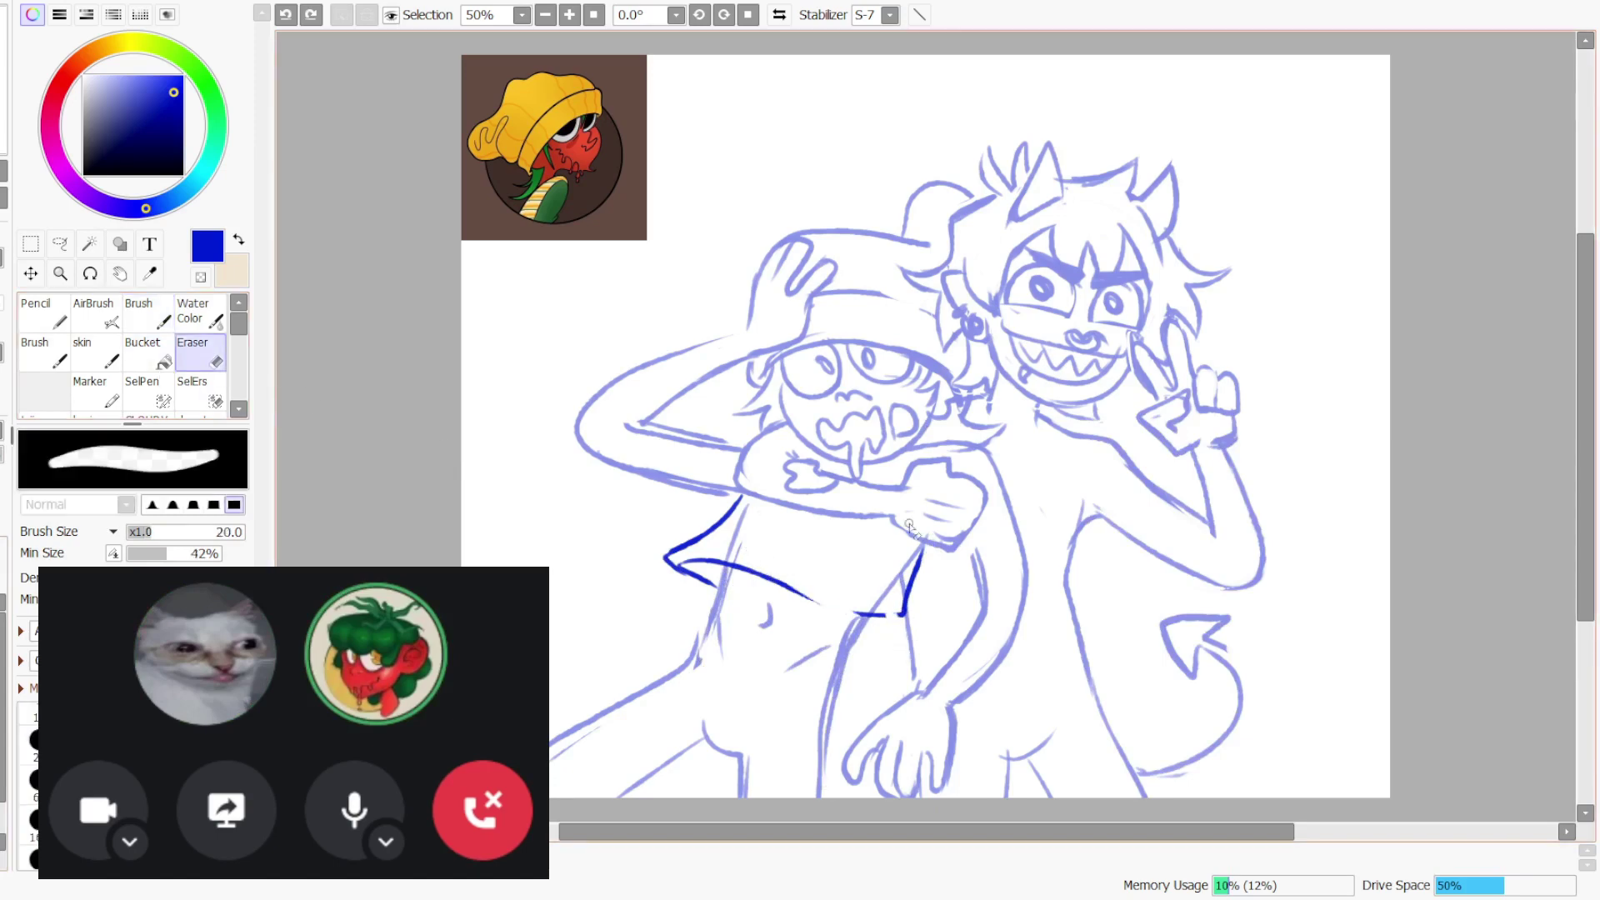
drag(911, 528, 916, 623)
mouse_move(825, 605)
mouse_down()
mouse_move(779, 583)
mouse_move(907, 631)
mouse_move(926, 546)
mouse_move(911, 634)
mouse_up()
key(b)
key(ctrl+z)
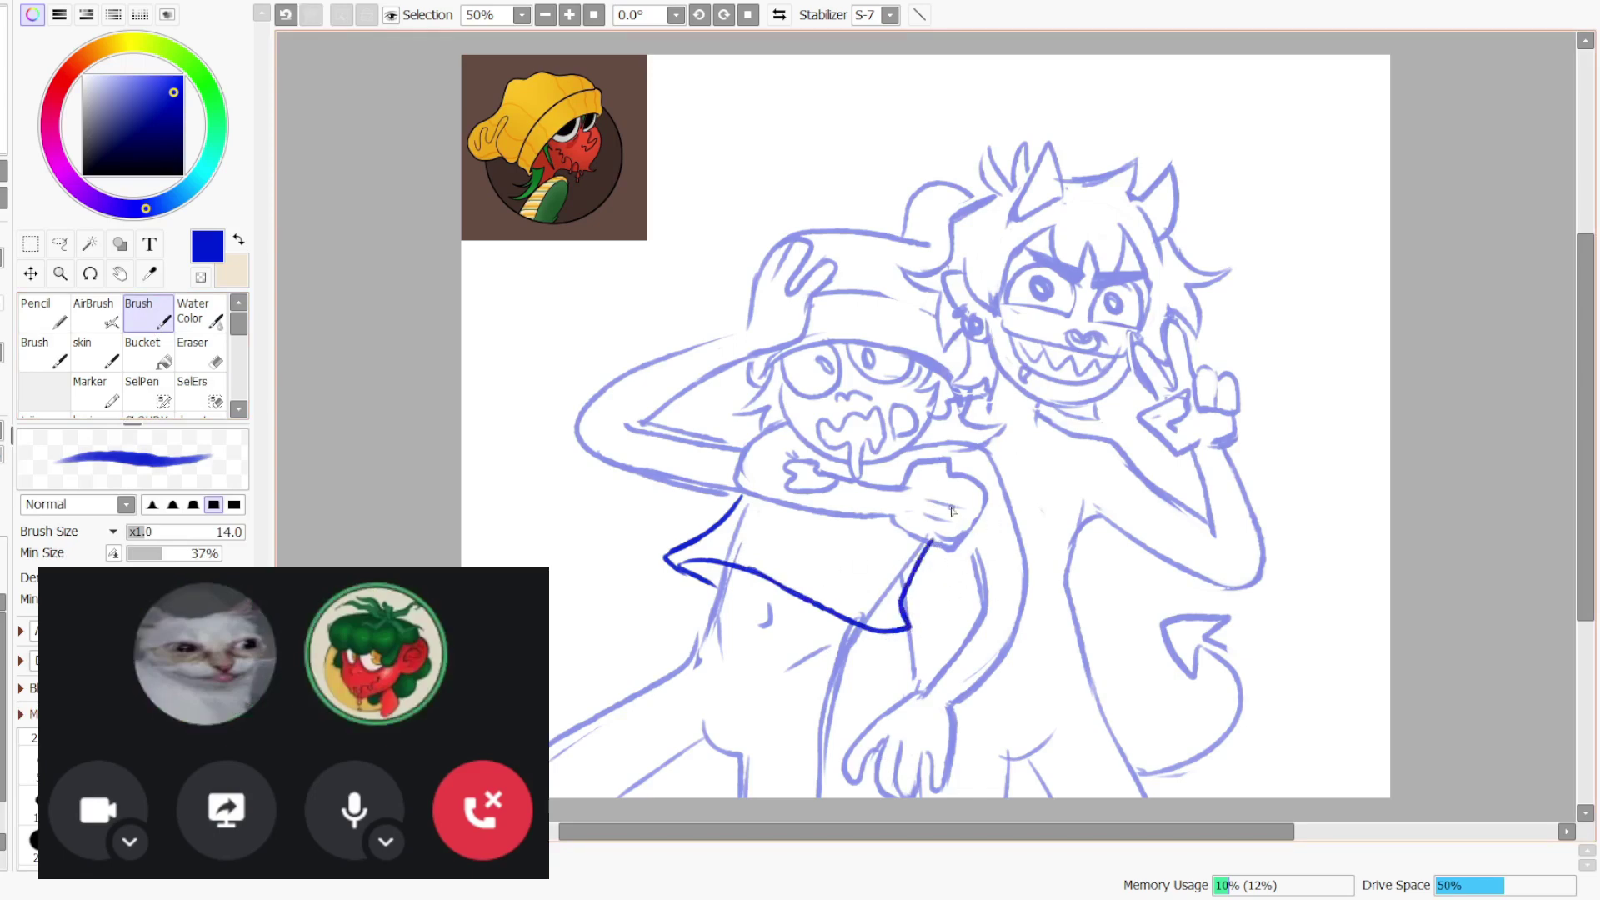
- Try a curved waistband with a button below the beanie-wearing character's navel
mouse_move(703, 612)
mouse_down()
mouse_move(830, 662)
mouse_move(689, 616)
mouse_move(691, 659)
mouse_up()
key(ctrl+z)
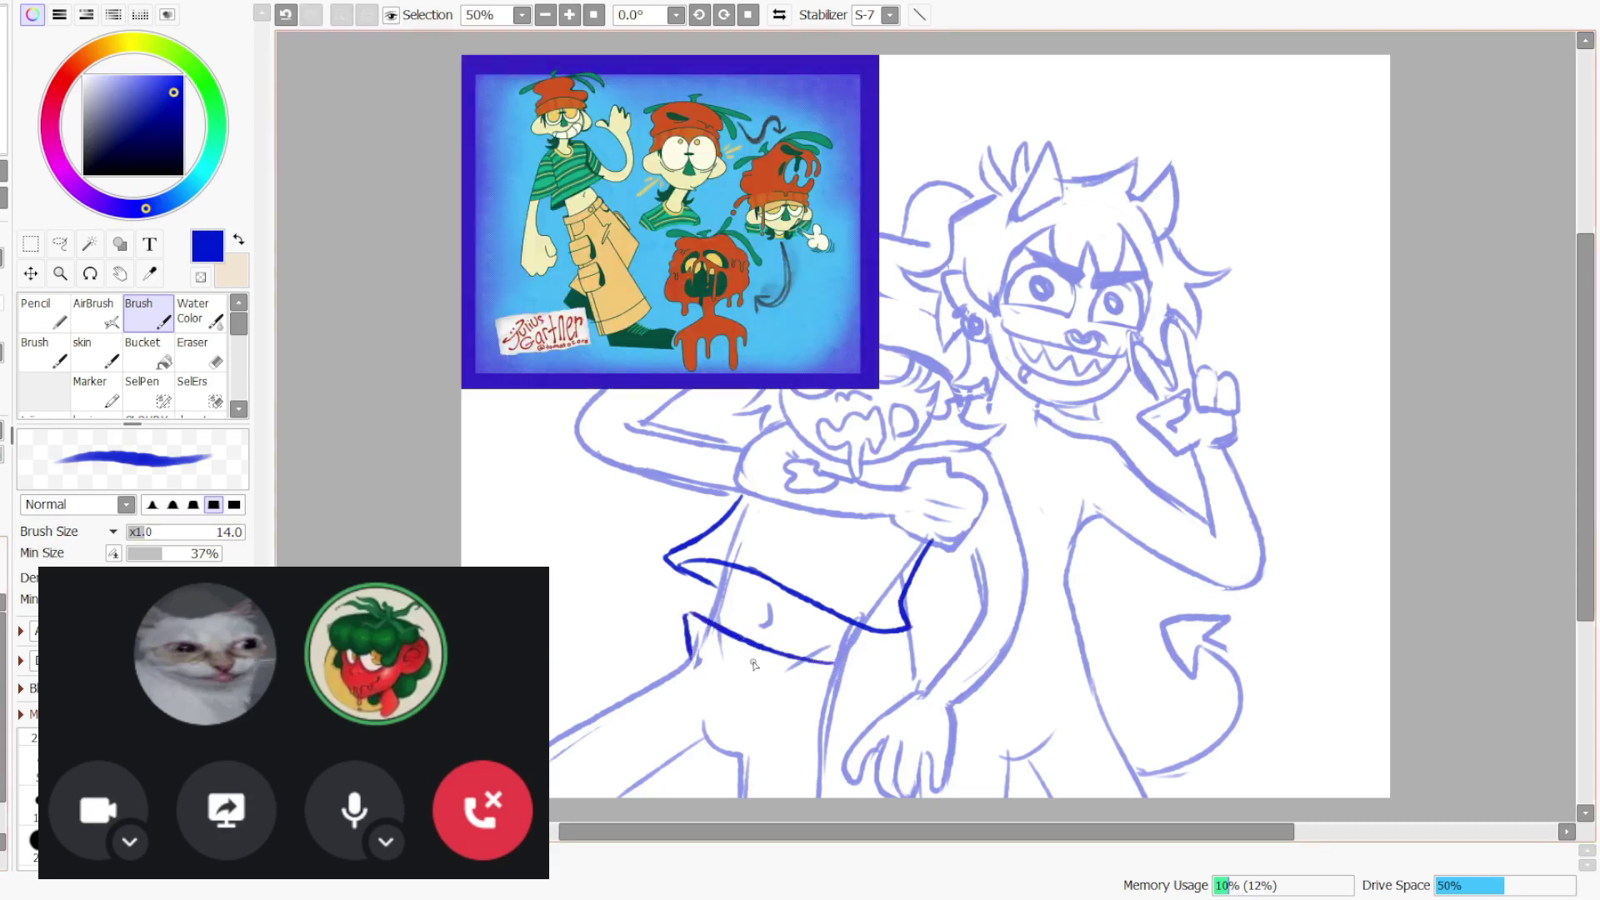
key(ctrl+z)
mouse_move(687, 644)
mouse_down()
mouse_move(767, 652)
mouse_move(771, 677)
mouse_up()
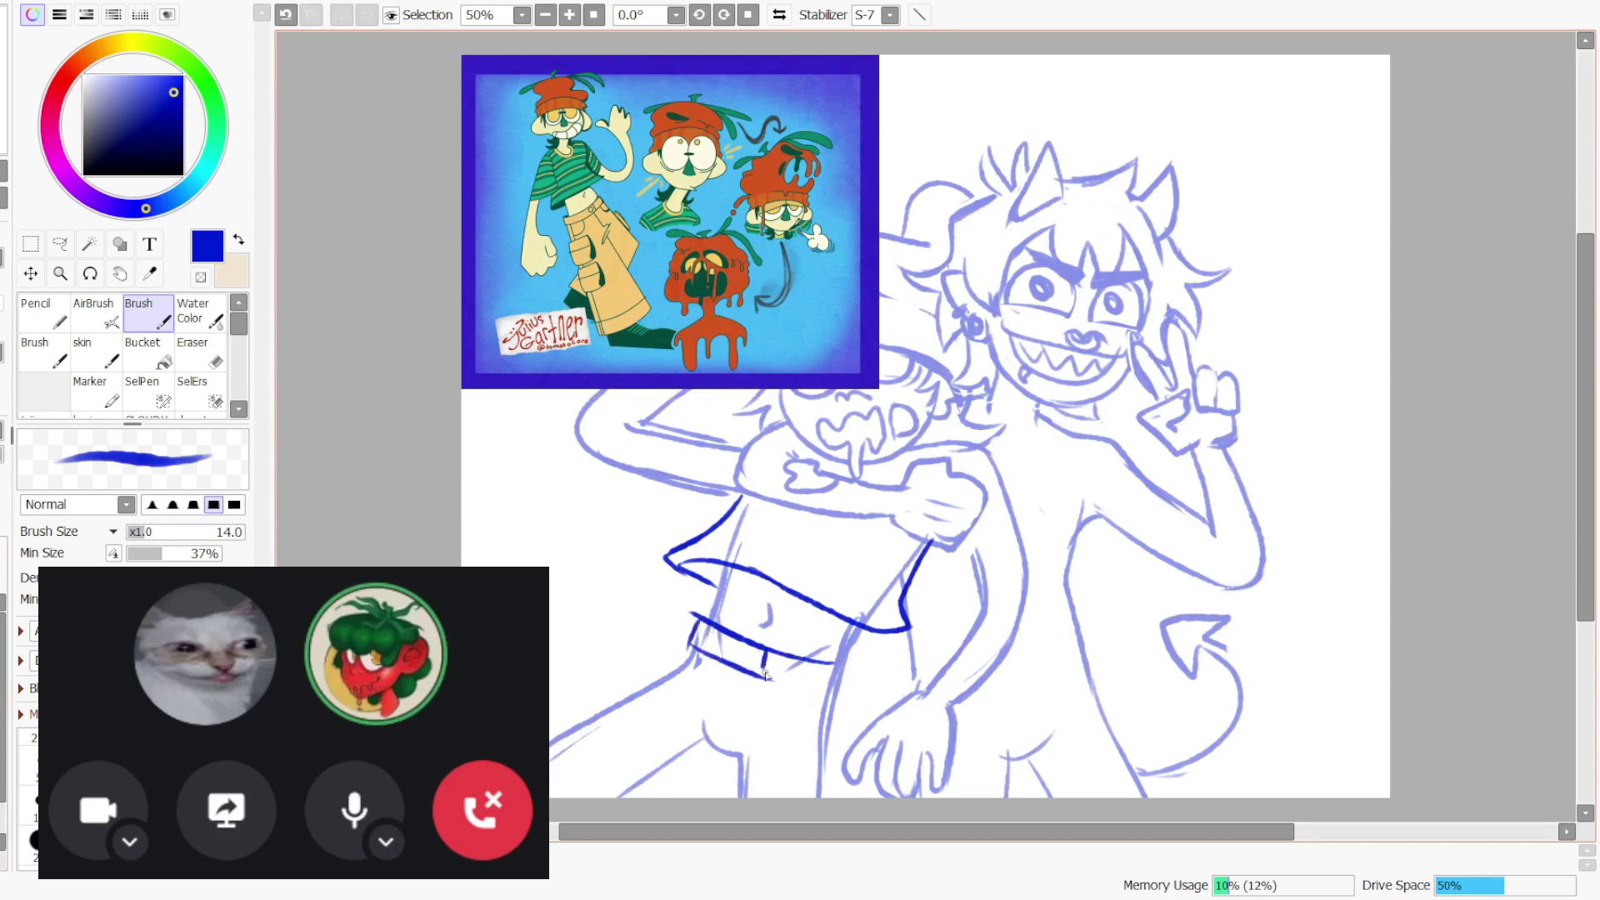
key(ctrl+z)
mouse_move(754, 676)
mouse_down()
mouse_move(847, 684)
mouse_move(859, 664)
mouse_up()
key(ctrl+z)
key(ctrl+z)
key(ctrl+z)
key(ctrl+z)
key(ctrl+z)
key(ctrl+z)
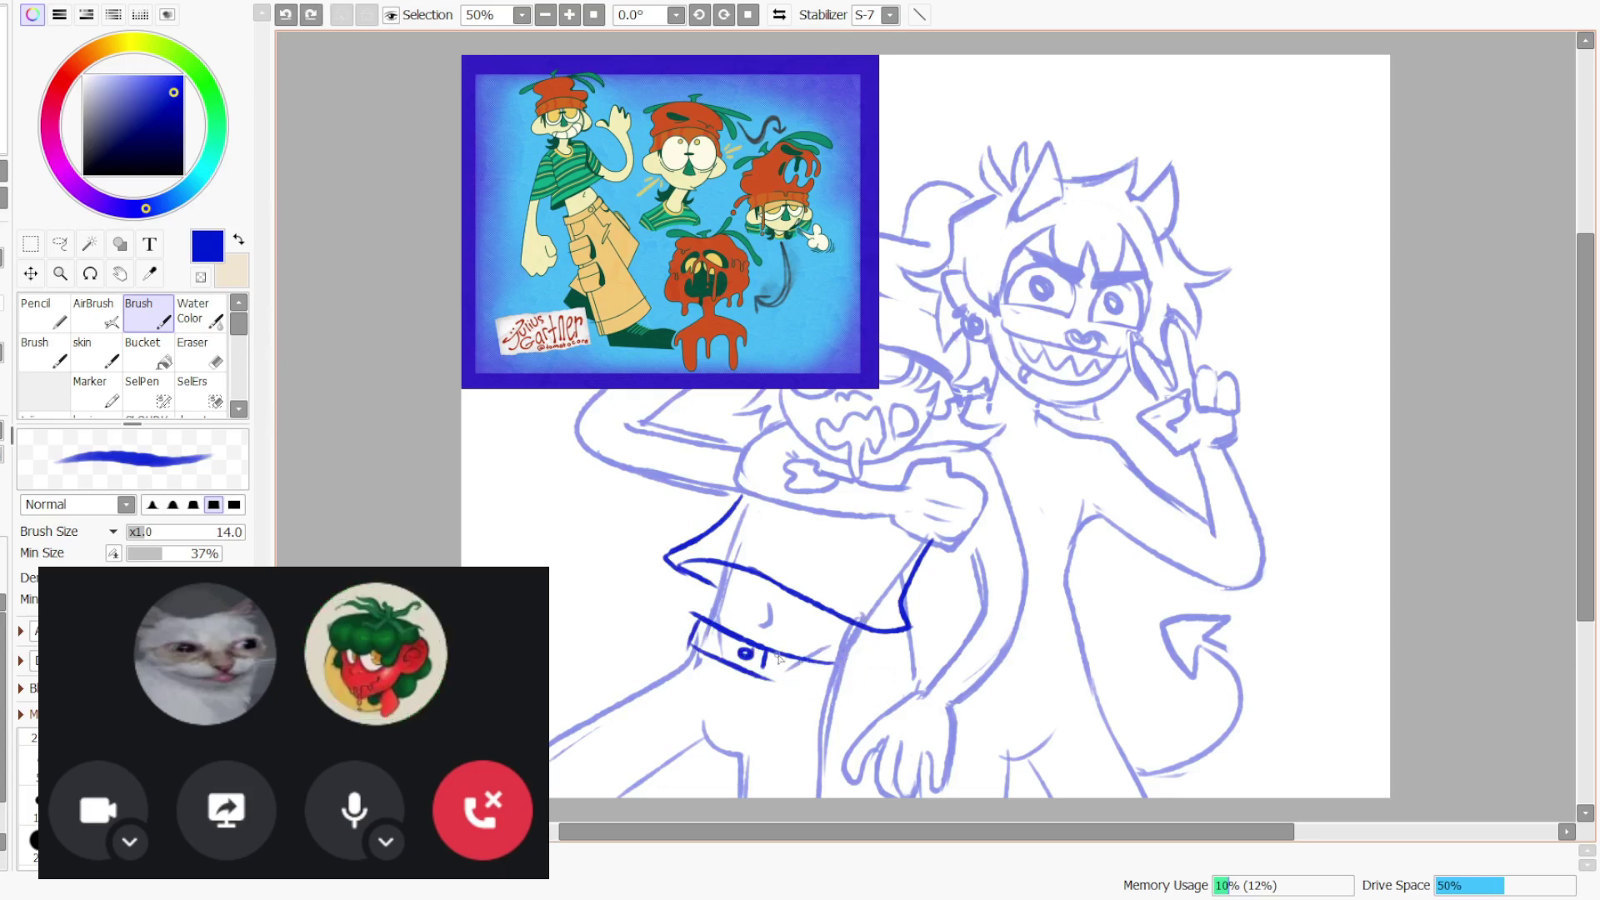
- Draw a slanted belt with a round-centred buckle across the beanie-wearing character's hips
mouse_move(692, 632)
mouse_down()
mouse_move(854, 682)
mouse_move(870, 660)
mouse_move(684, 649)
mouse_move(780, 680)
mouse_up()
key(ctrl+z)
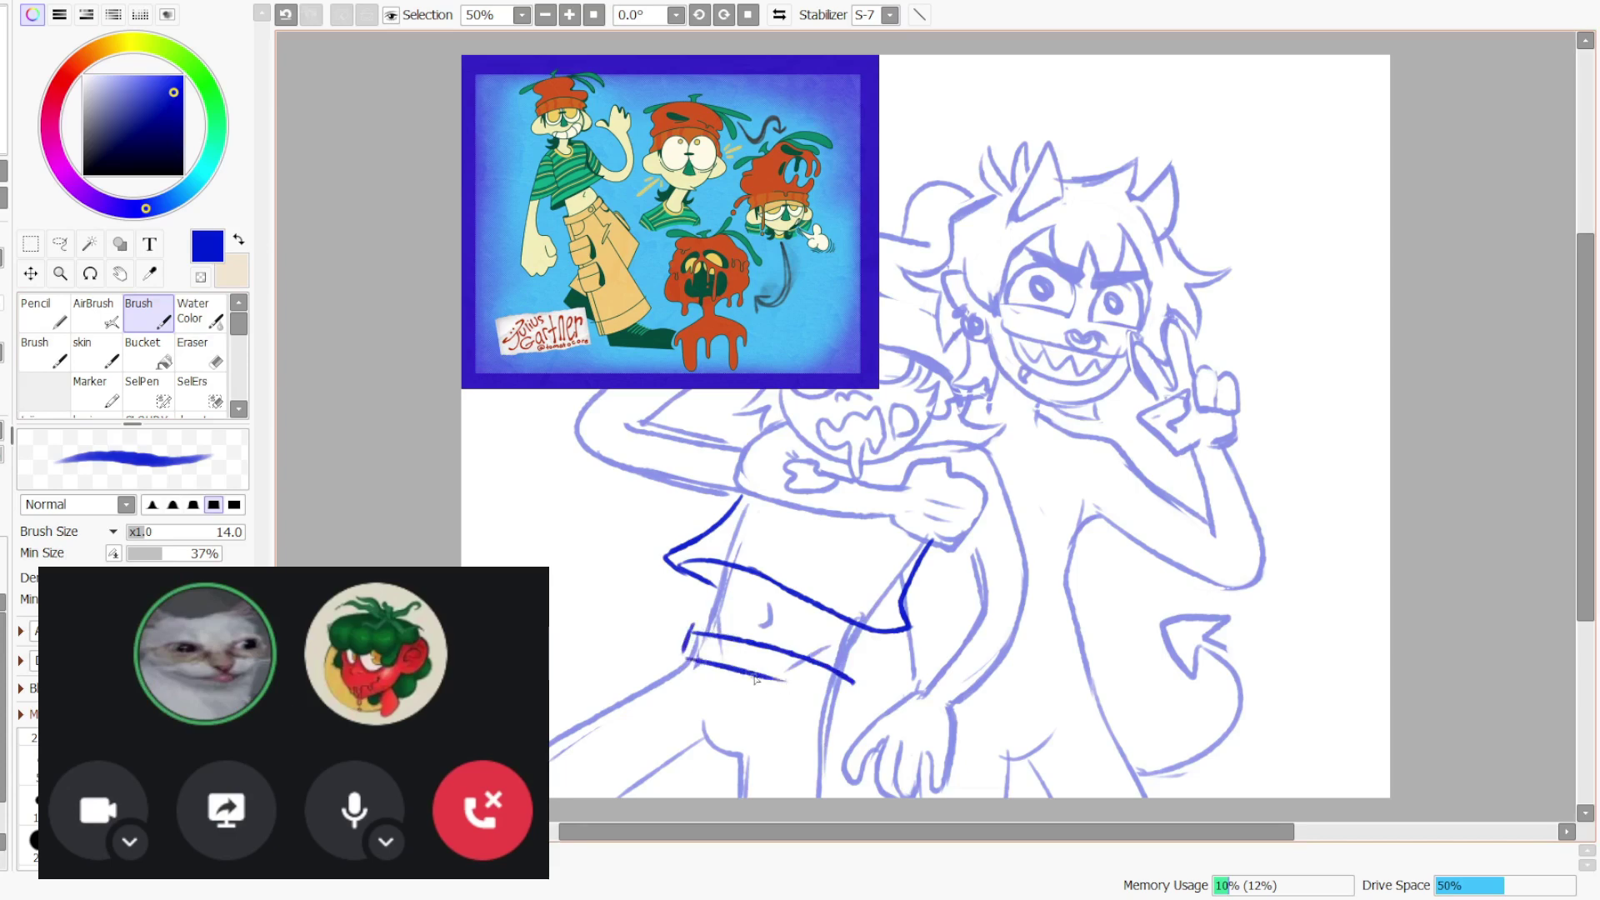
key(ctrl+z)
mouse_move(684, 659)
mouse_down()
mouse_move(760, 675)
mouse_move(770, 651)
mouse_up()
drag(834, 704, 850, 683)
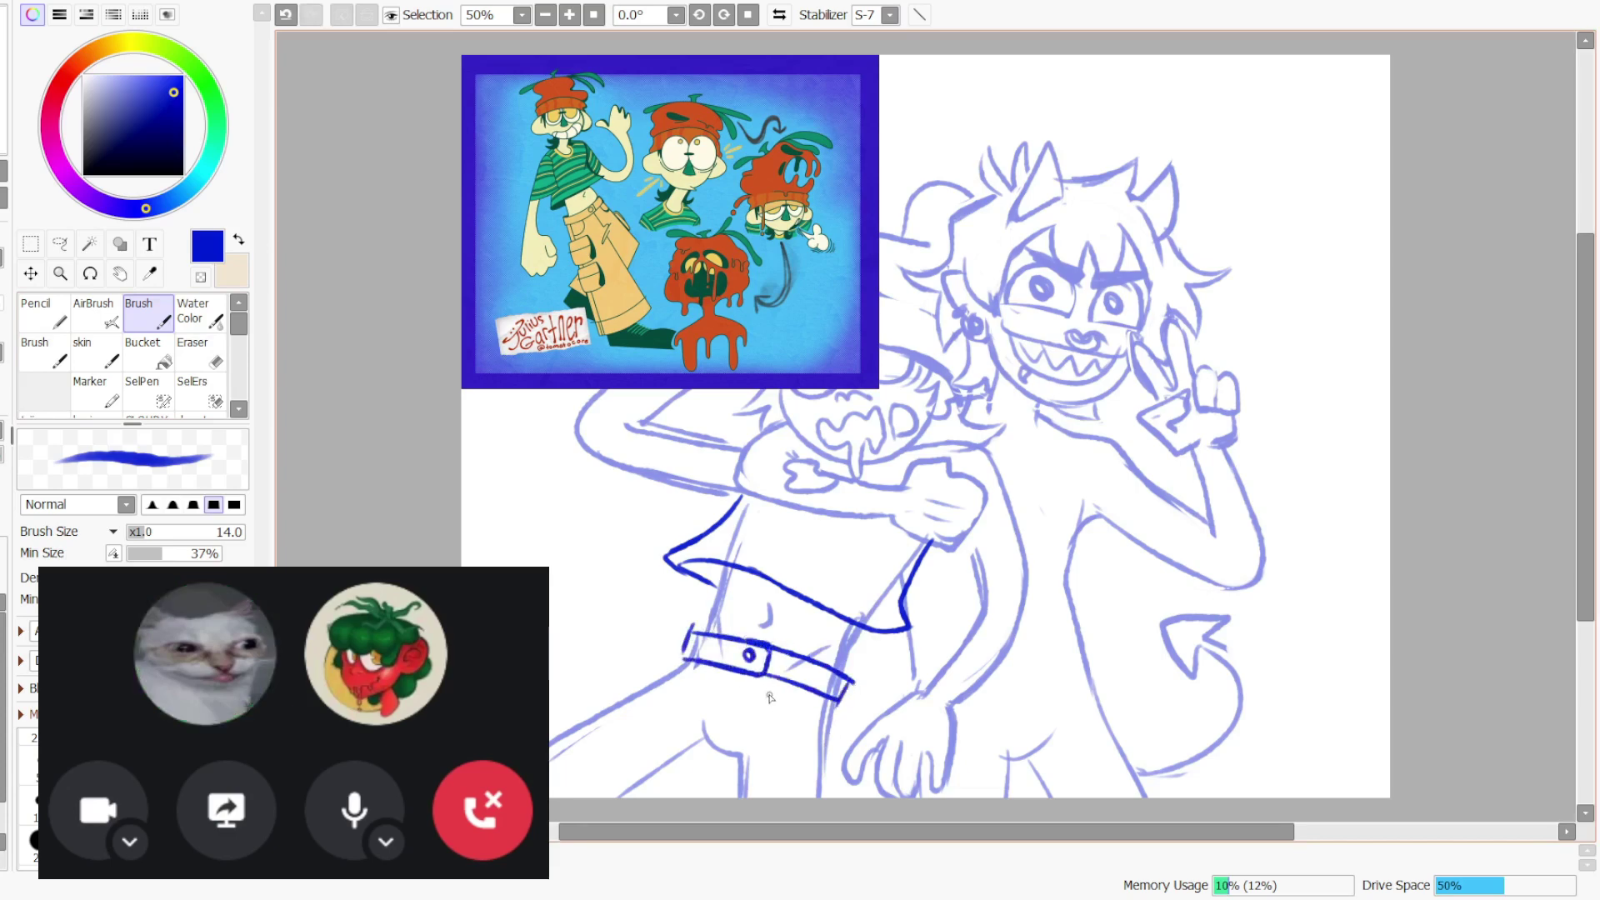
- Draw the fly fold and inner-leg creases of the trousers below the beanie-wearing character's belt
mouse_move(651, 793)
mouse_down()
mouse_move(700, 763)
mouse_move(723, 776)
mouse_up()
key(ctrl+z)
drag(734, 683, 707, 748)
key(ctrl+z)
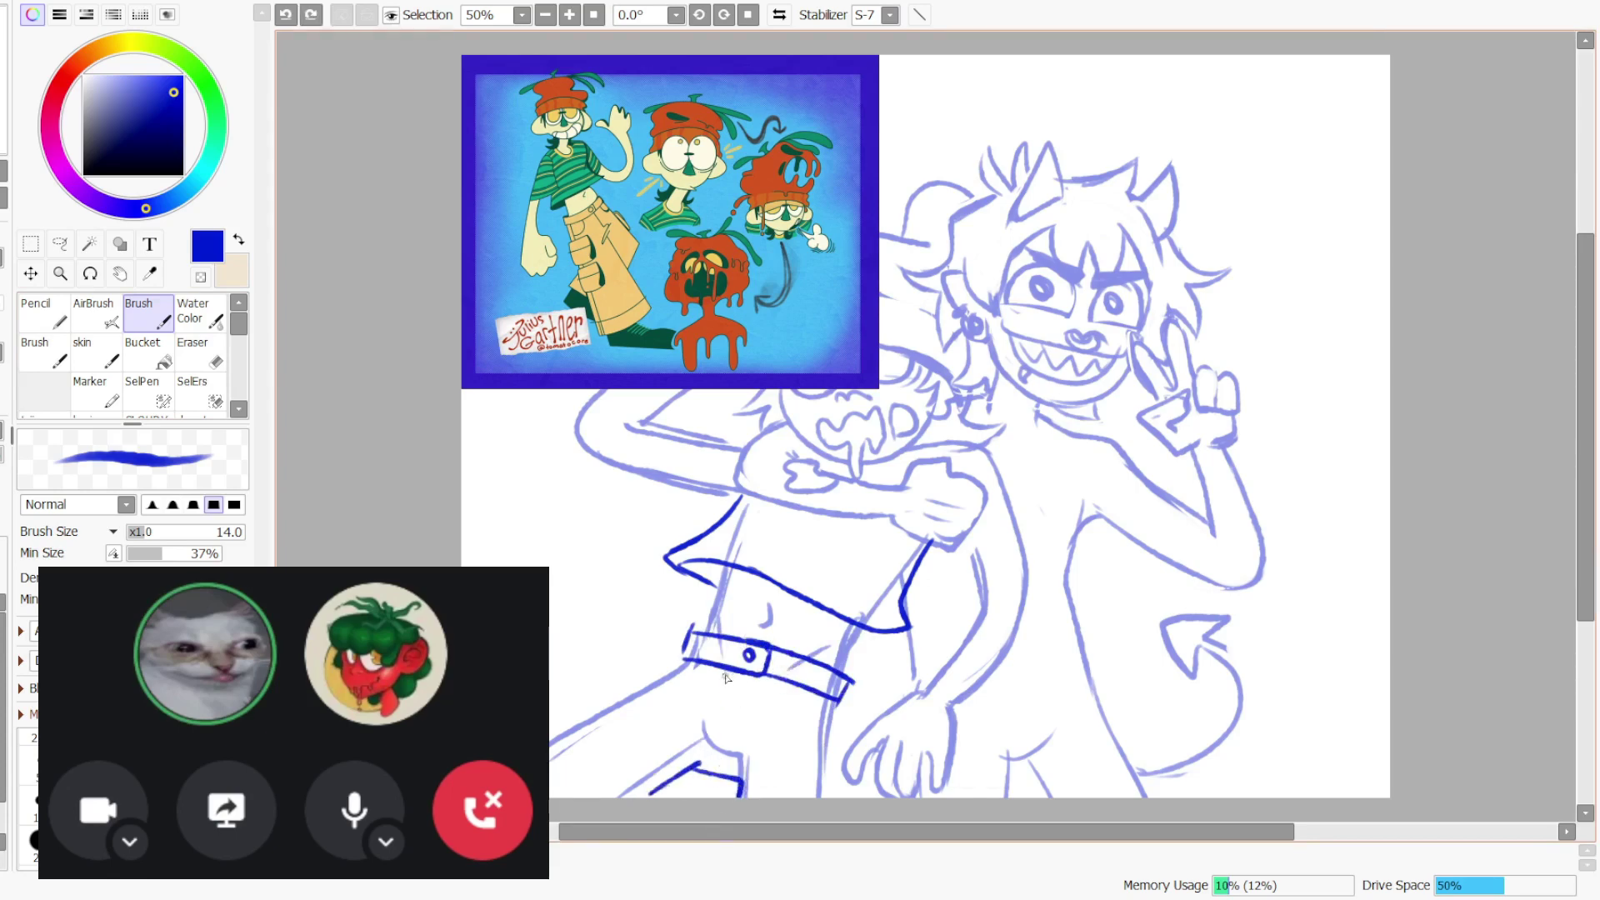
mouse_move(743, 677)
mouse_down()
mouse_move(724, 755)
mouse_move(689, 774)
mouse_move(740, 809)
mouse_move(689, 788)
mouse_move(730, 752)
mouse_up()
key(ctrl+z)
key(ctrl+z)
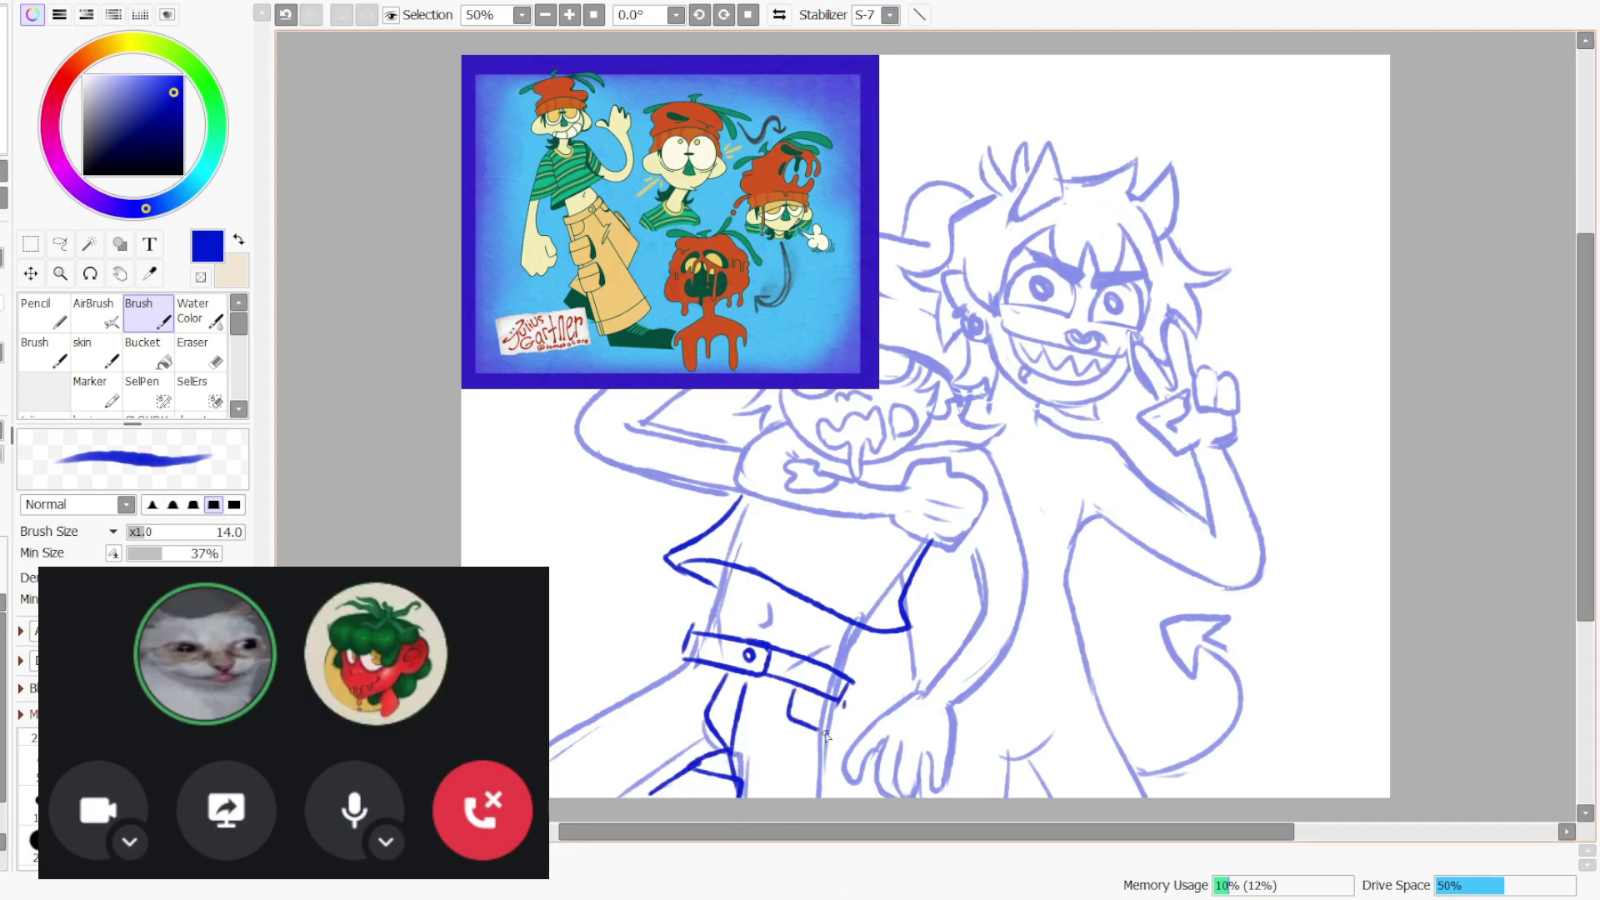
- Add a pocket and the outer leg outlines to the beanie-wearing character's trousers
drag(822, 725, 825, 703)
key(ctrl+z)
drag(843, 705, 836, 843)
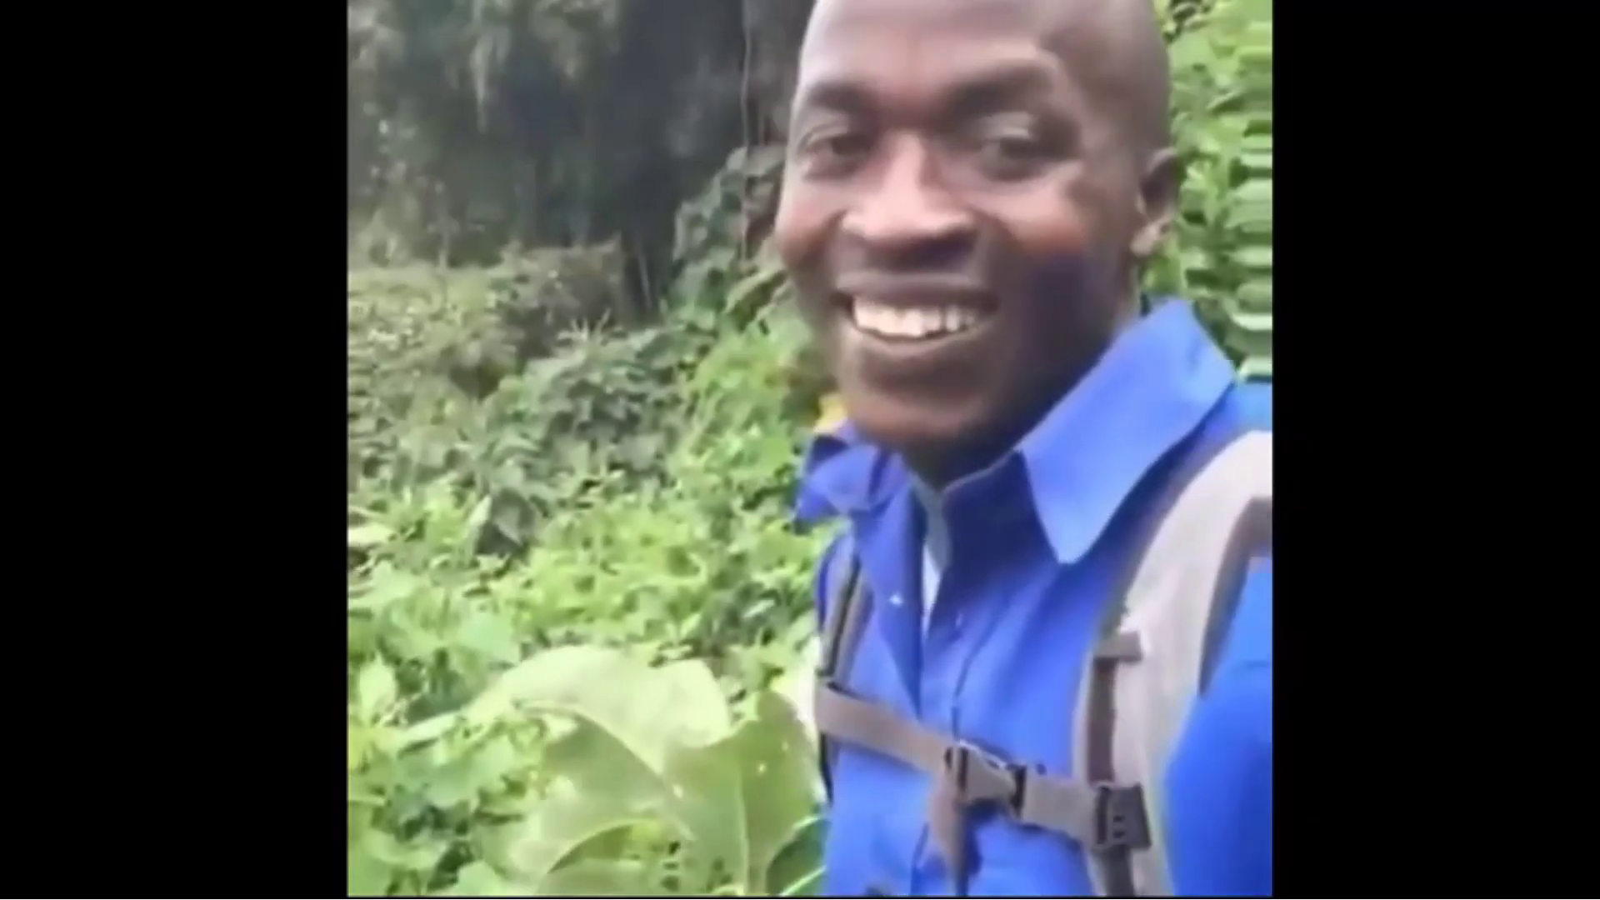
key(ctrl+z)
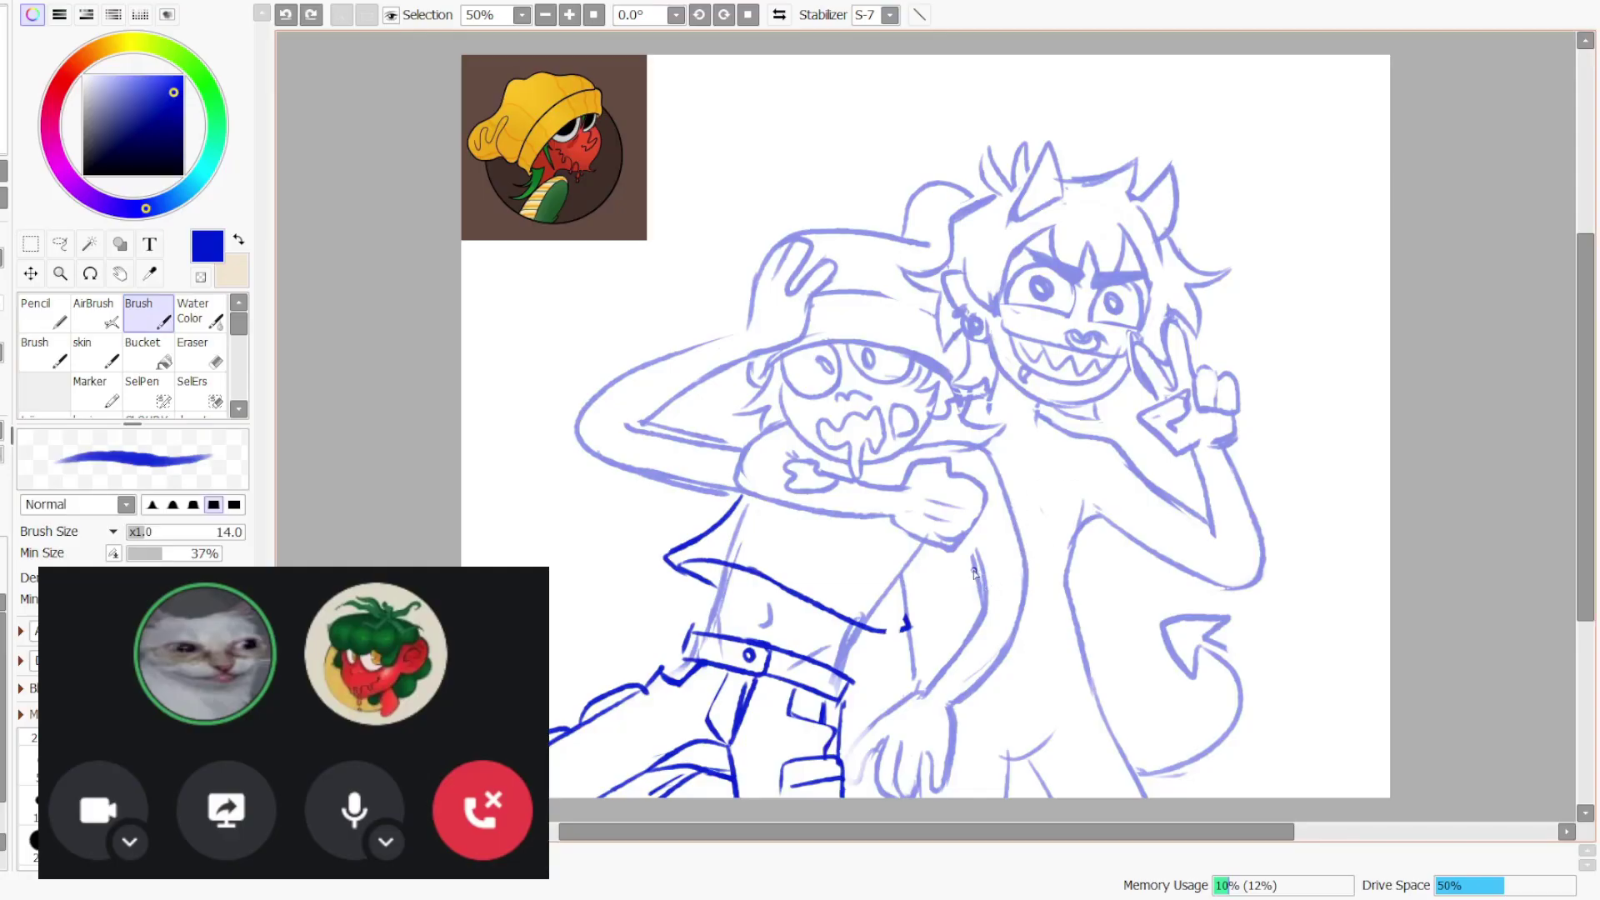
- Sketch the shoulder curve and a slanted sleeve edge on the arm hanging between the two characters
drag(975, 565, 1022, 544)
key(ctrl+z)
mouse_move(980, 440)
mouse_down()
mouse_move(1030, 572)
mouse_move(968, 569)
mouse_move(1025, 558)
mouse_up()
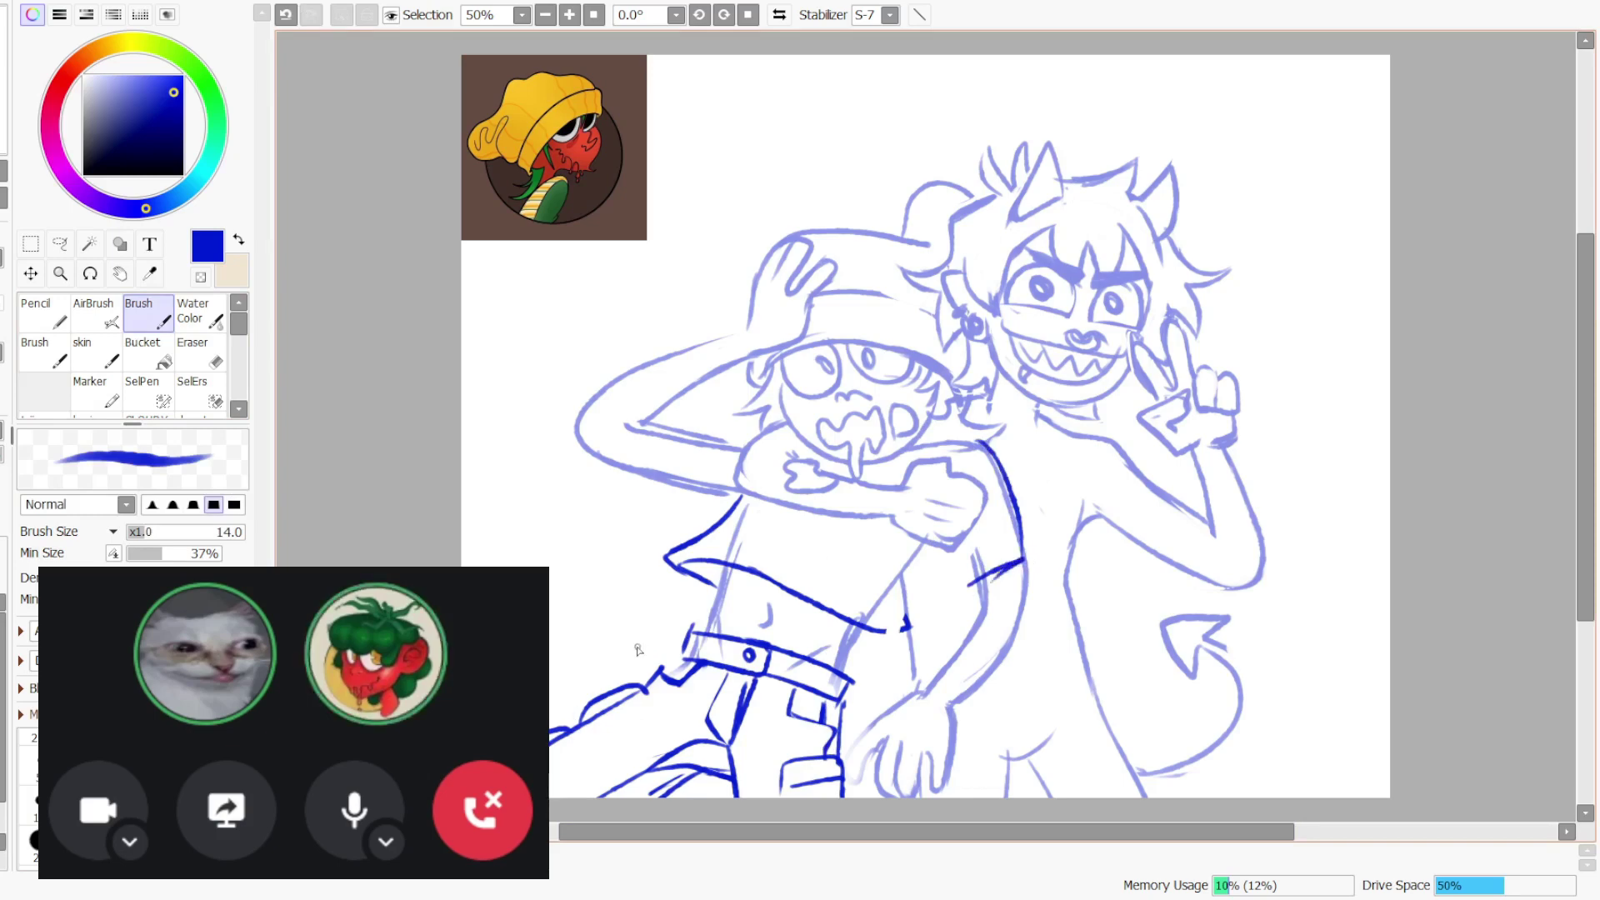
- Erase the overlapping trouser, sleeve and hem lines, and redraw the shirt's side edge below the raised arm flaring farther outward
key(e)
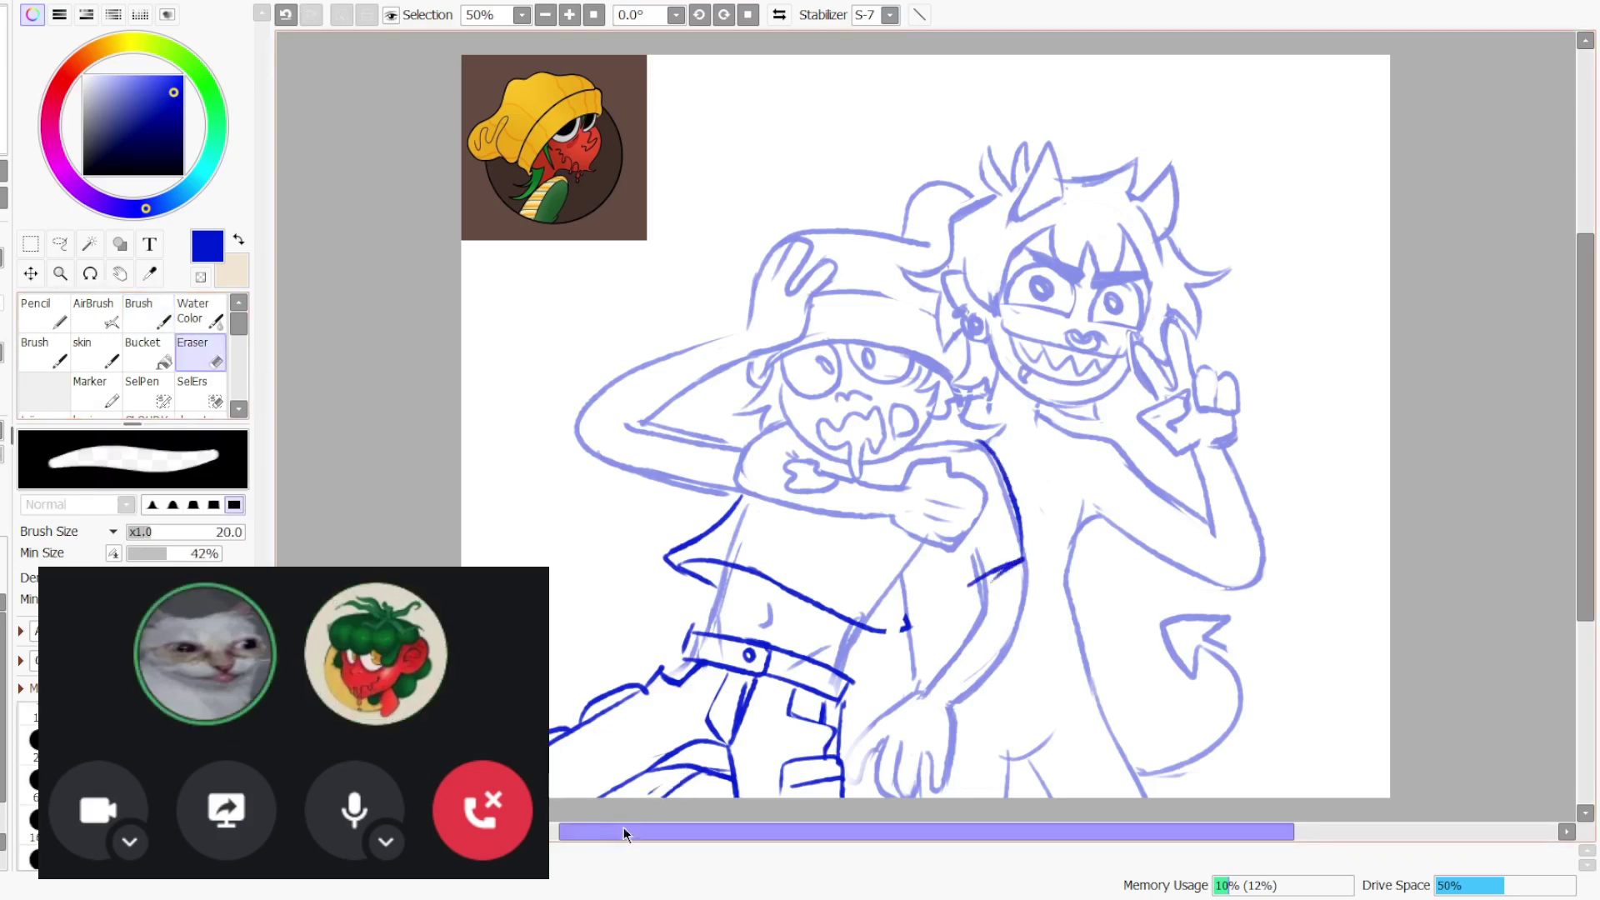
drag(641, 694, 550, 740)
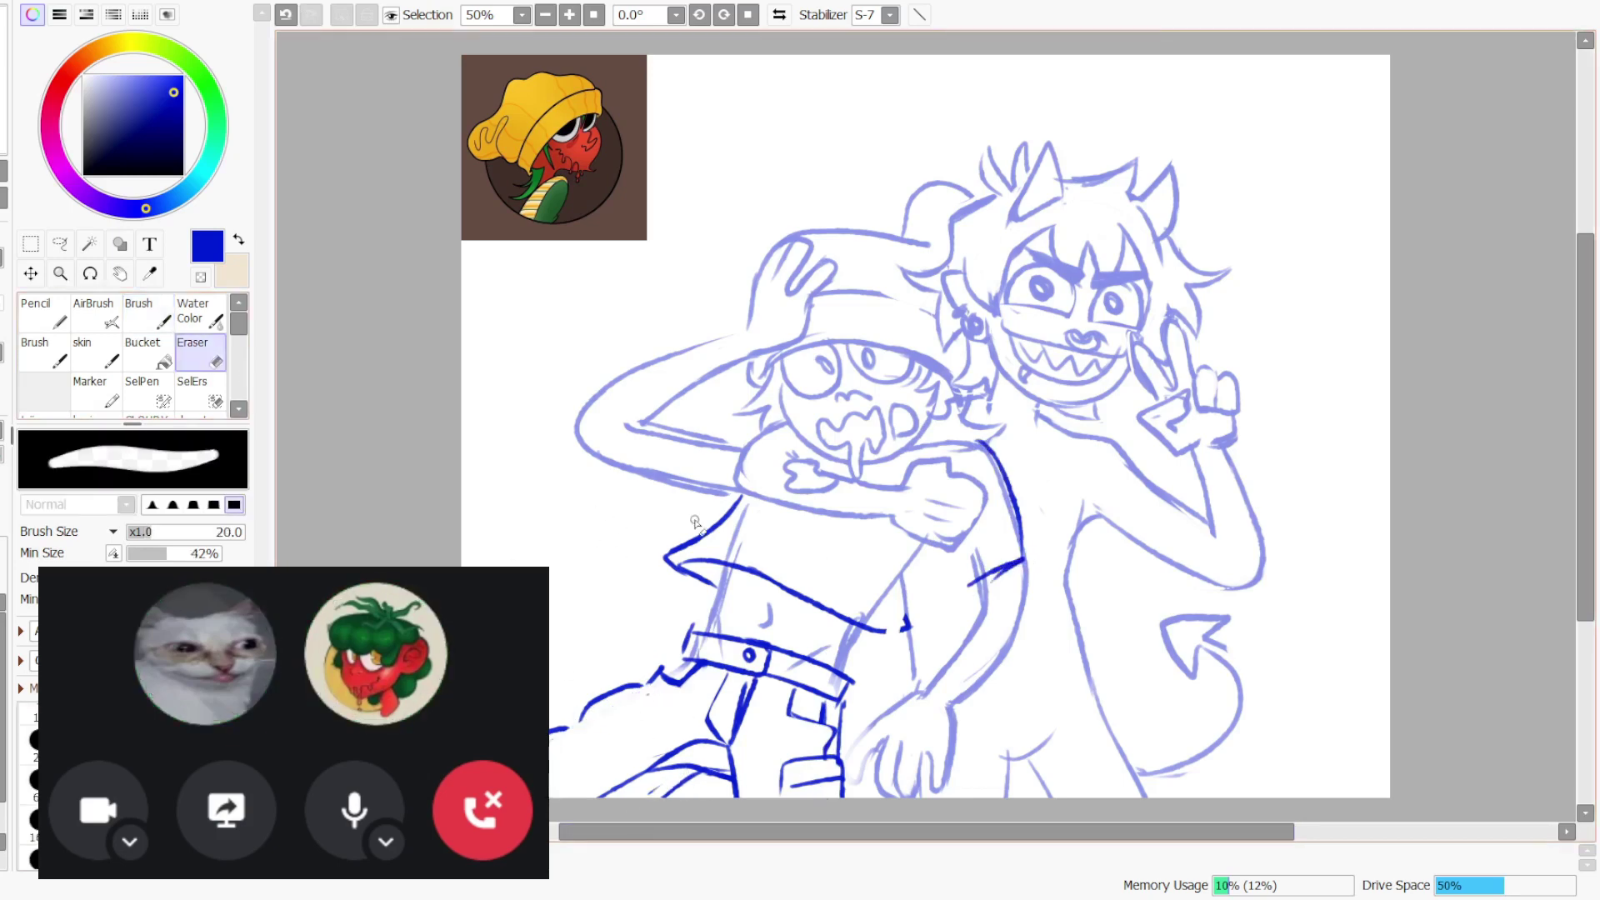
drag(898, 613, 1020, 566)
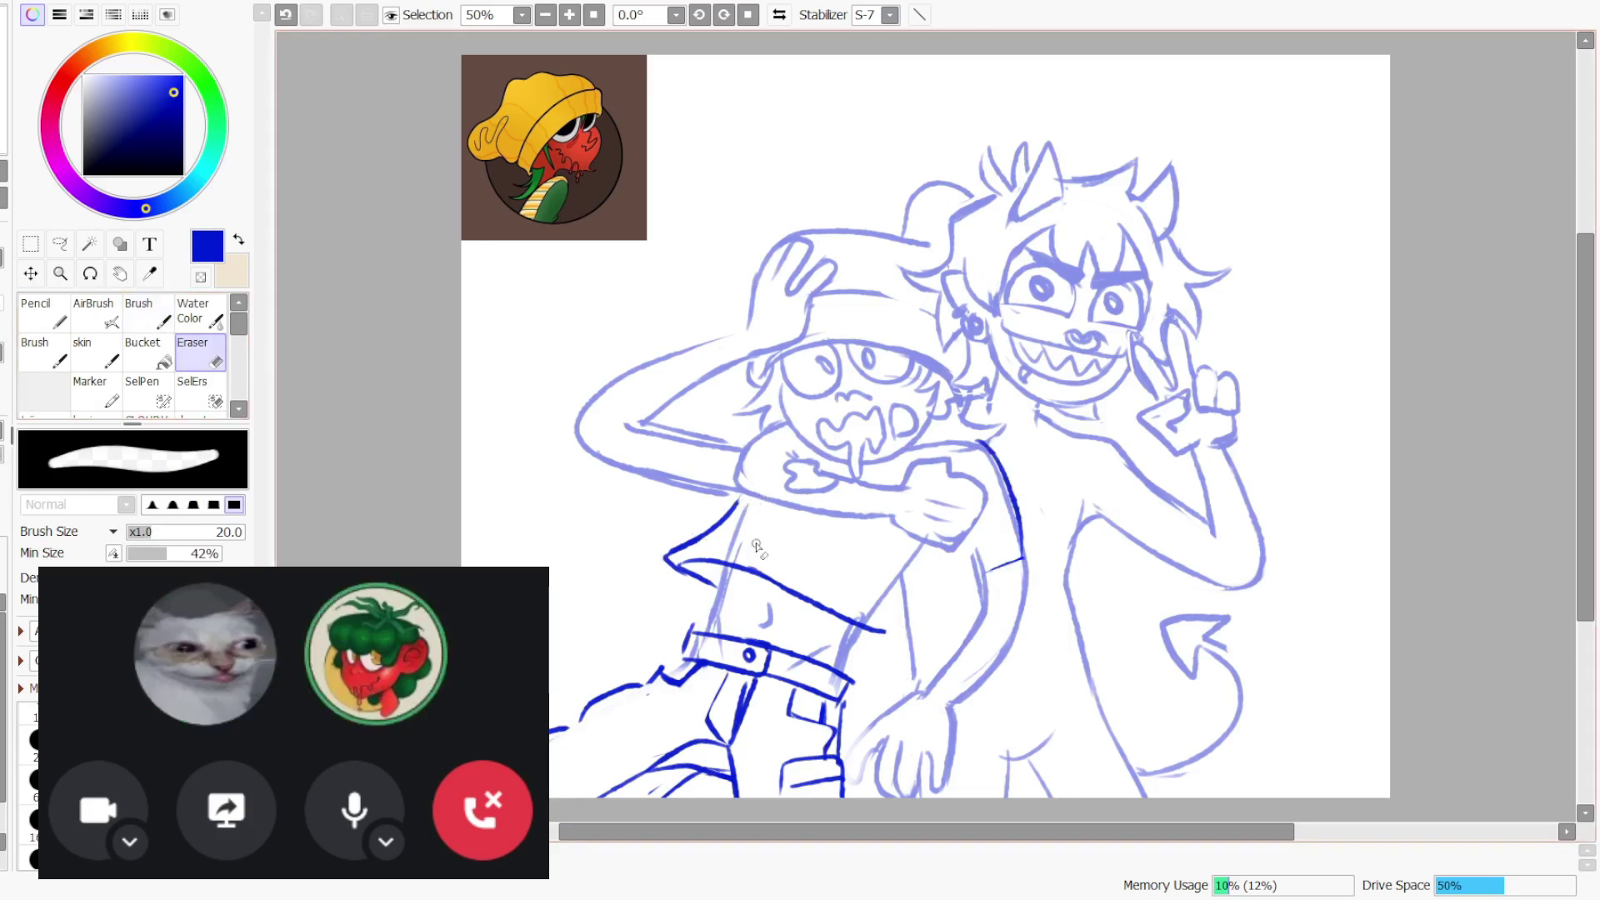
drag(665, 554, 737, 501)
drag(731, 492, 645, 555)
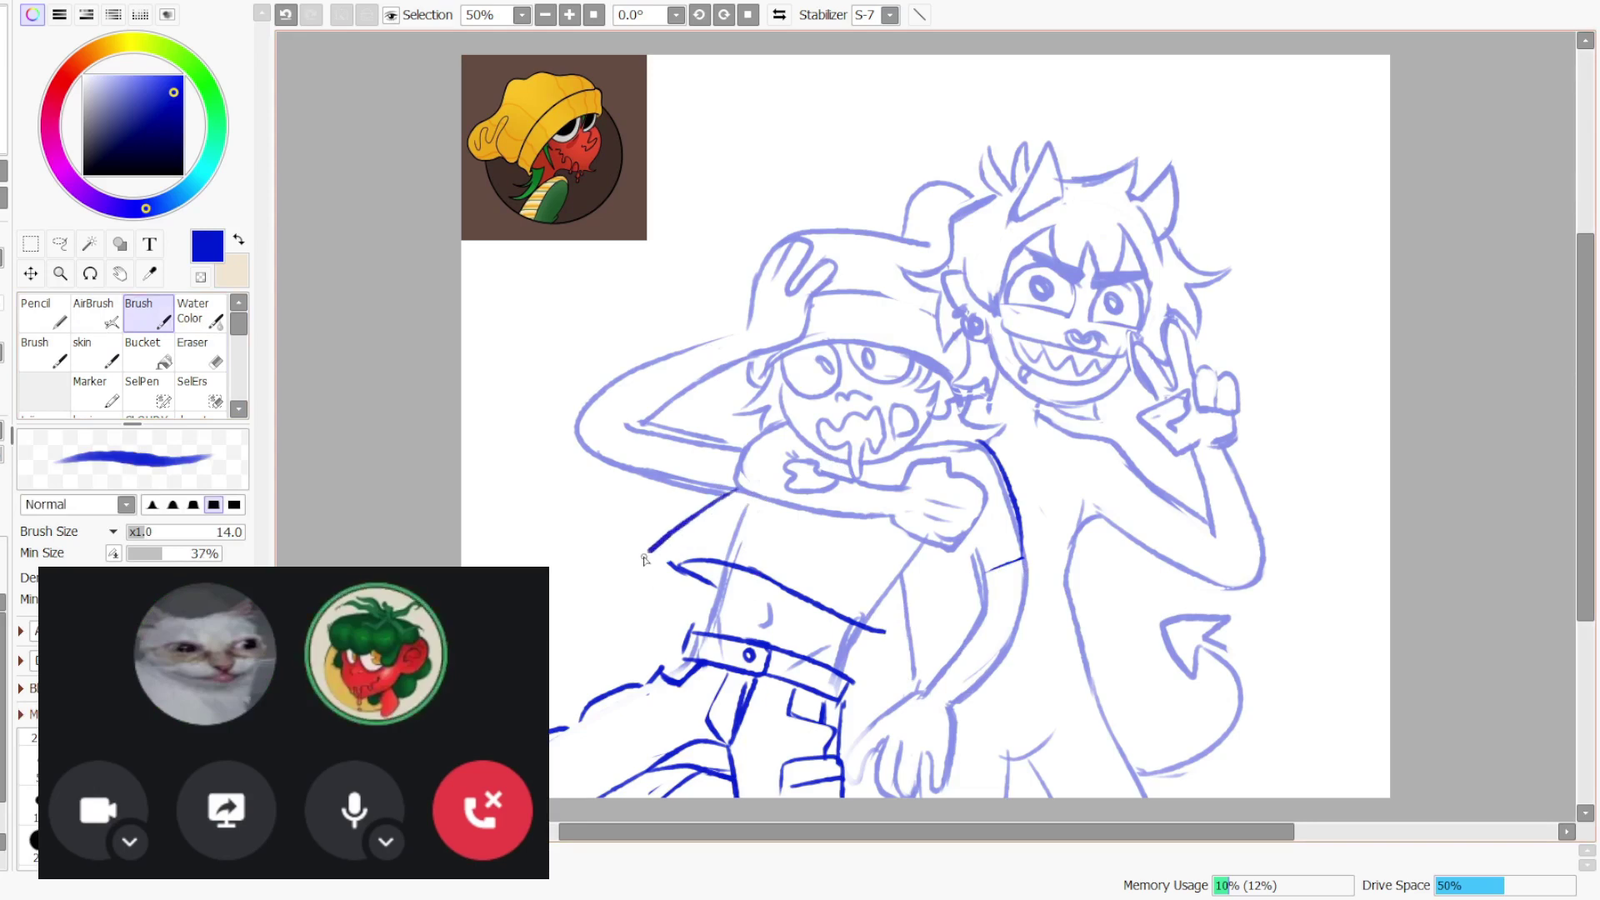
- Redraw the shirt's side edge below the fist and a lower sleeve cuff on the hanging arm
drag(886, 631, 944, 536)
key(ctrl+z)
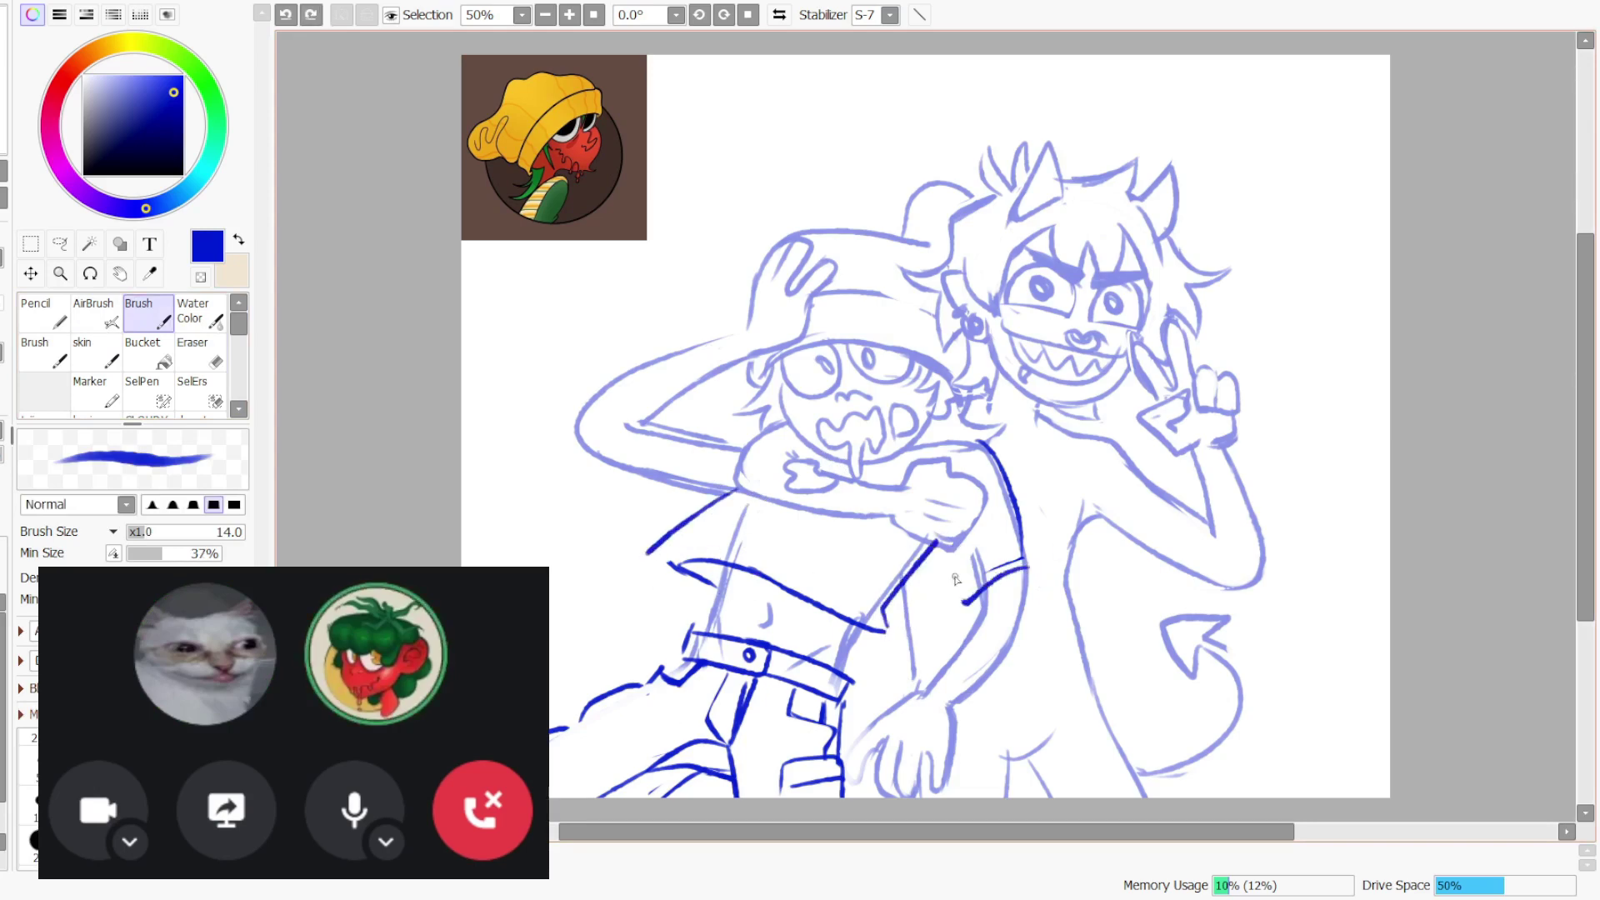
key(ctrl+z)
drag(969, 592, 1034, 570)
- Draw a short sleeve on the beanie-wearing character's raised arm and a neckline under the chin, erasing the arm lines inside the sleeve
mouse_move(650, 432)
mouse_down()
mouse_move(632, 498)
mouse_move(639, 484)
mouse_up()
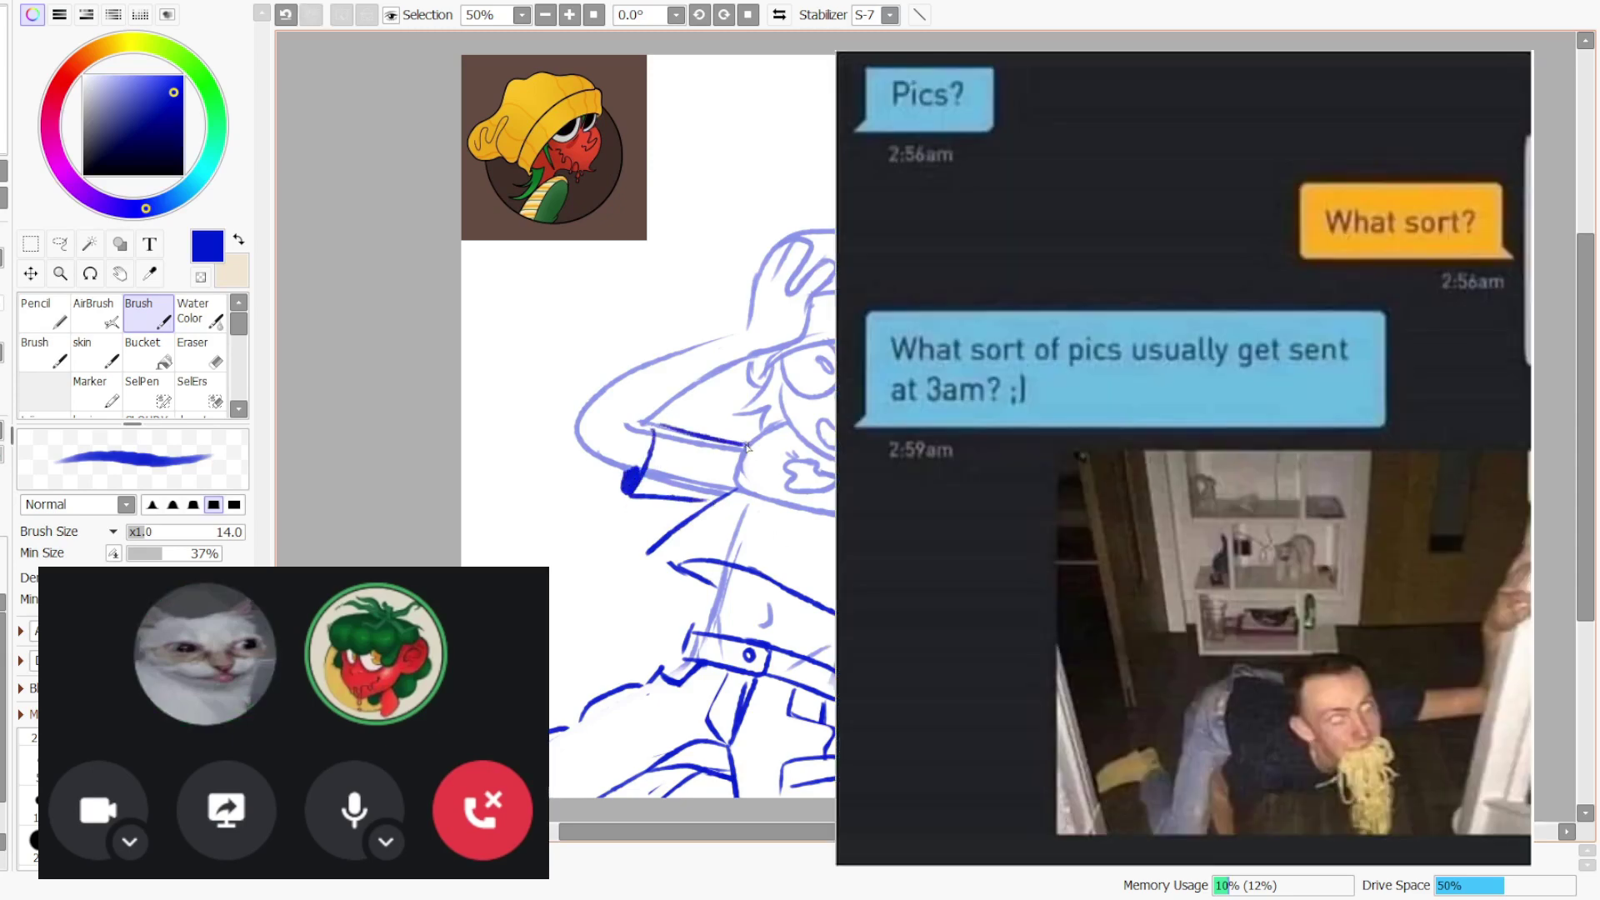
key(ctrl+z)
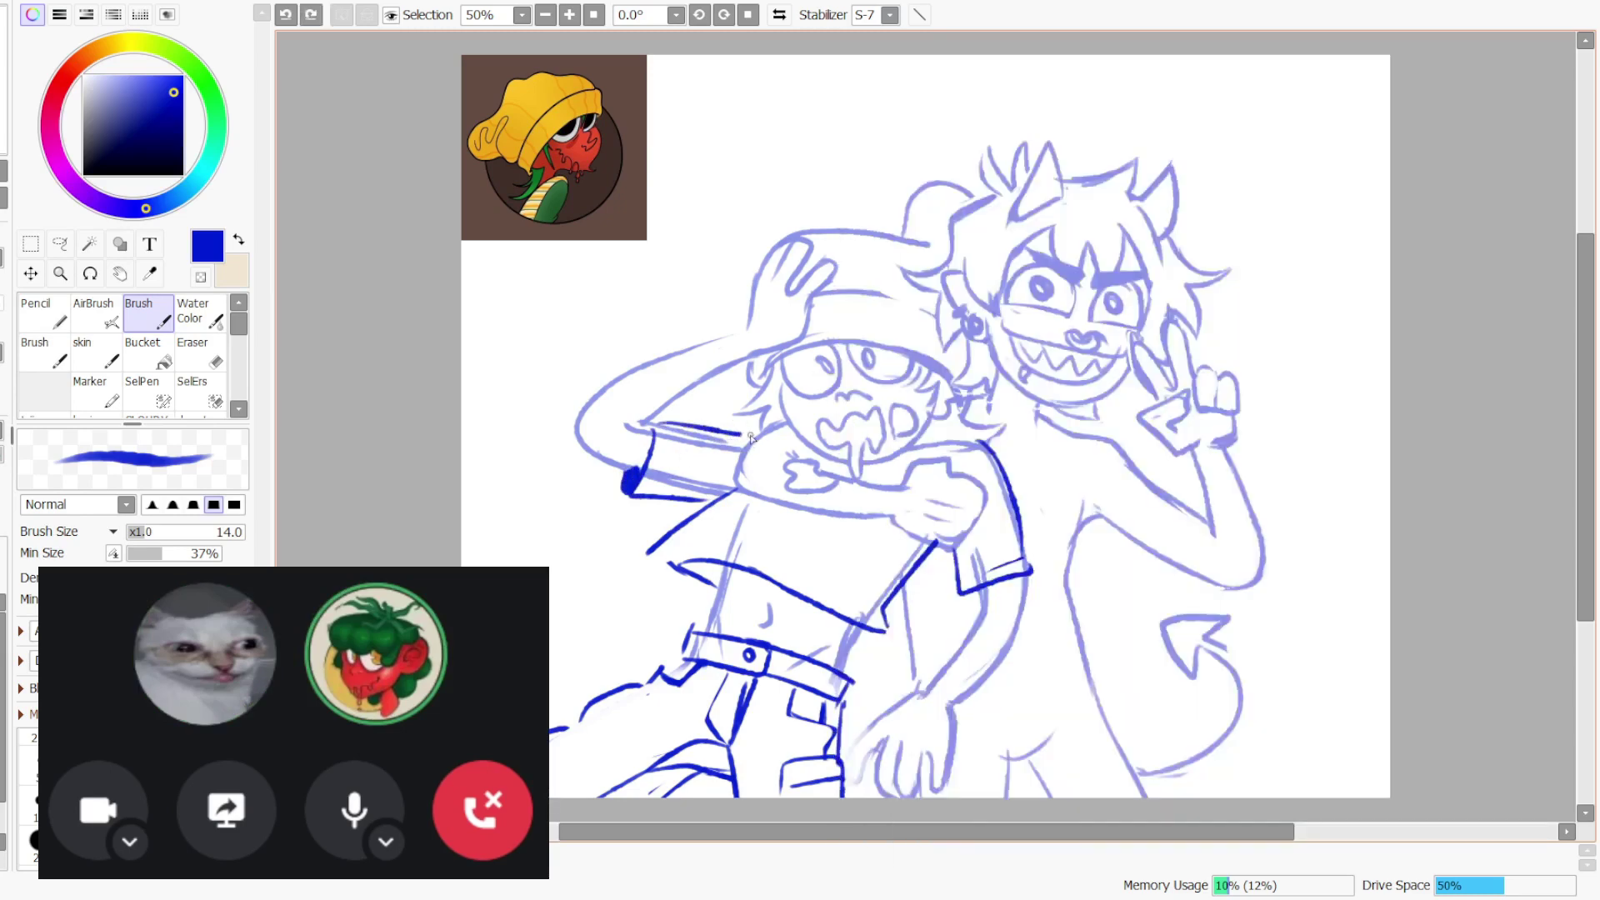
key(ctrl+z)
mouse_move(853, 476)
mouse_down()
mouse_move(906, 470)
mouse_move(821, 464)
mouse_move(875, 480)
mouse_move(913, 451)
mouse_up()
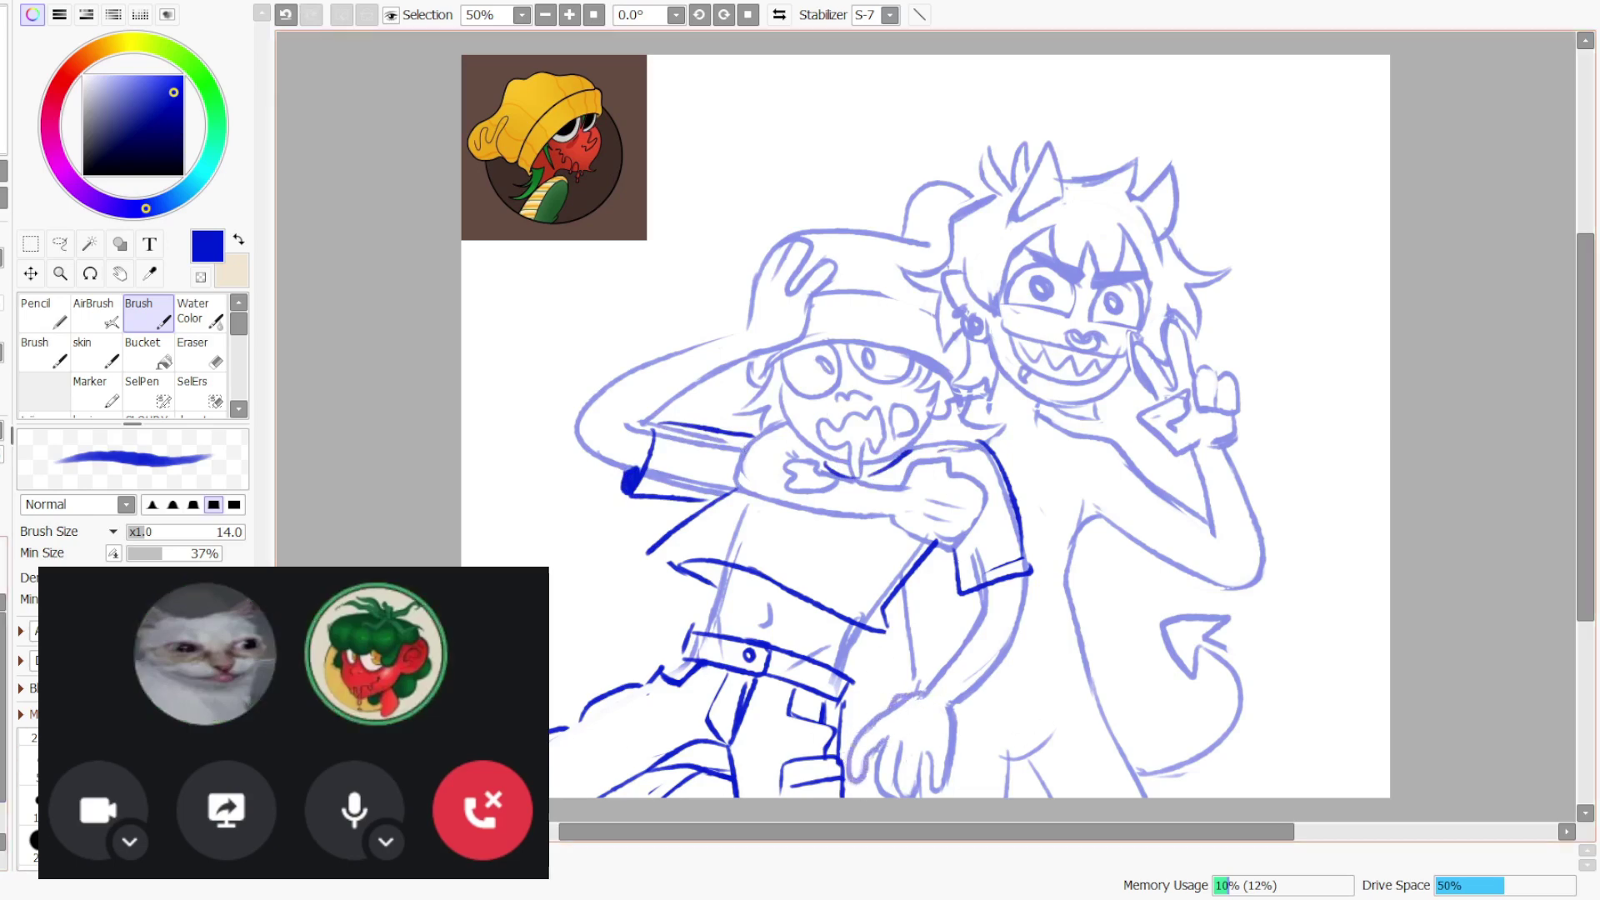
click(196, 354)
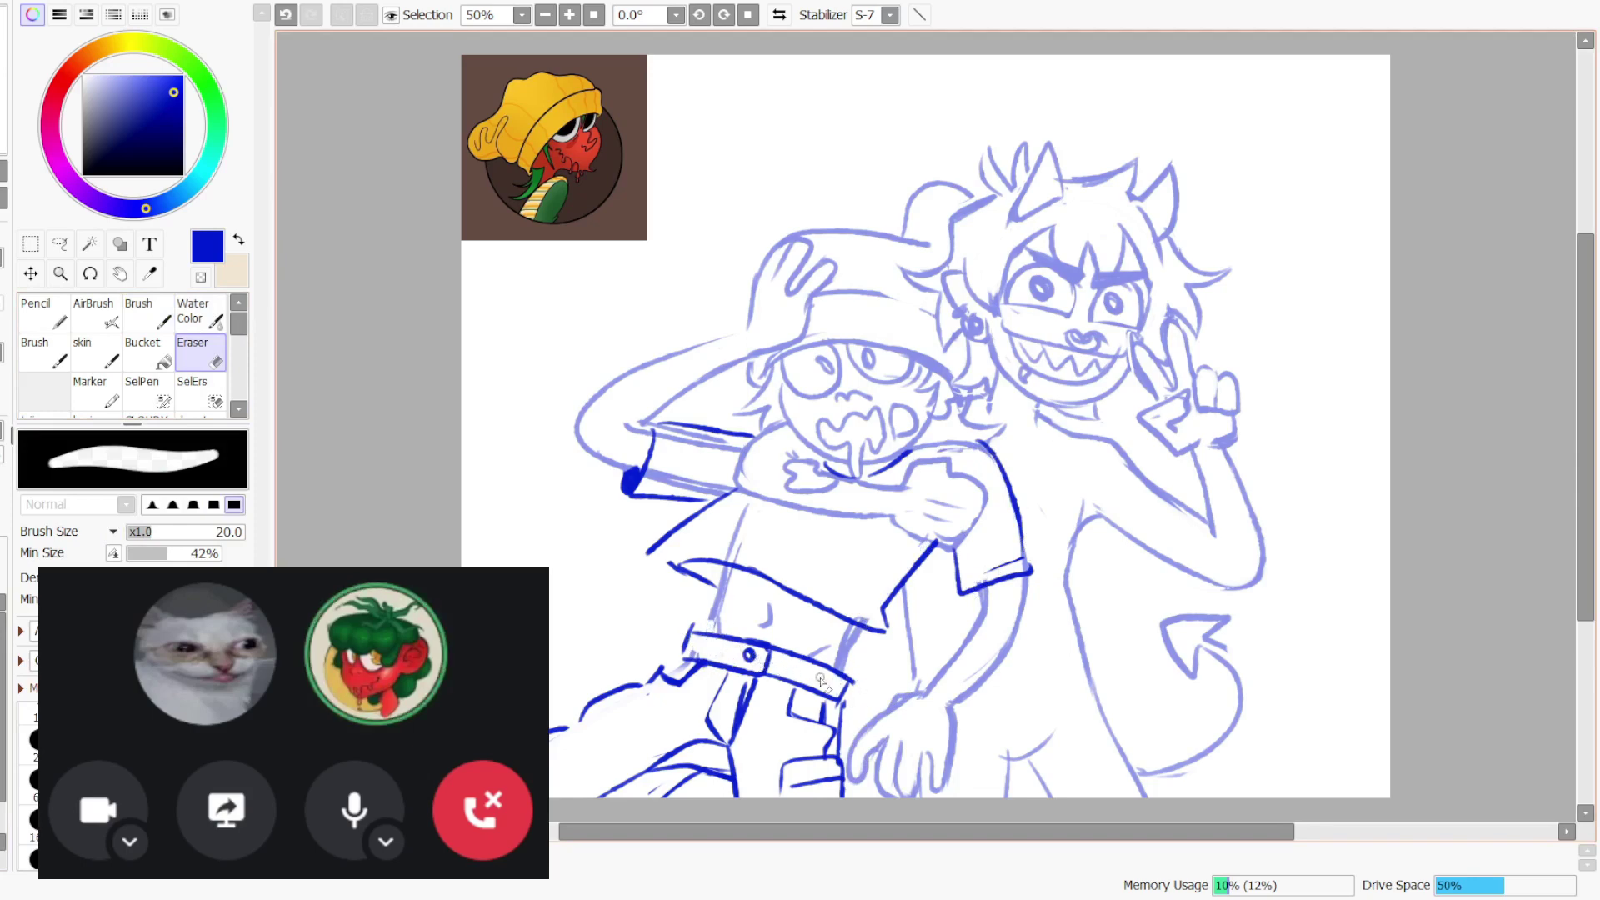
mouse_move(672, 480)
mouse_down()
mouse_move(723, 490)
mouse_move(724, 419)
mouse_move(668, 426)
mouse_move(739, 441)
mouse_move(651, 434)
mouse_up()
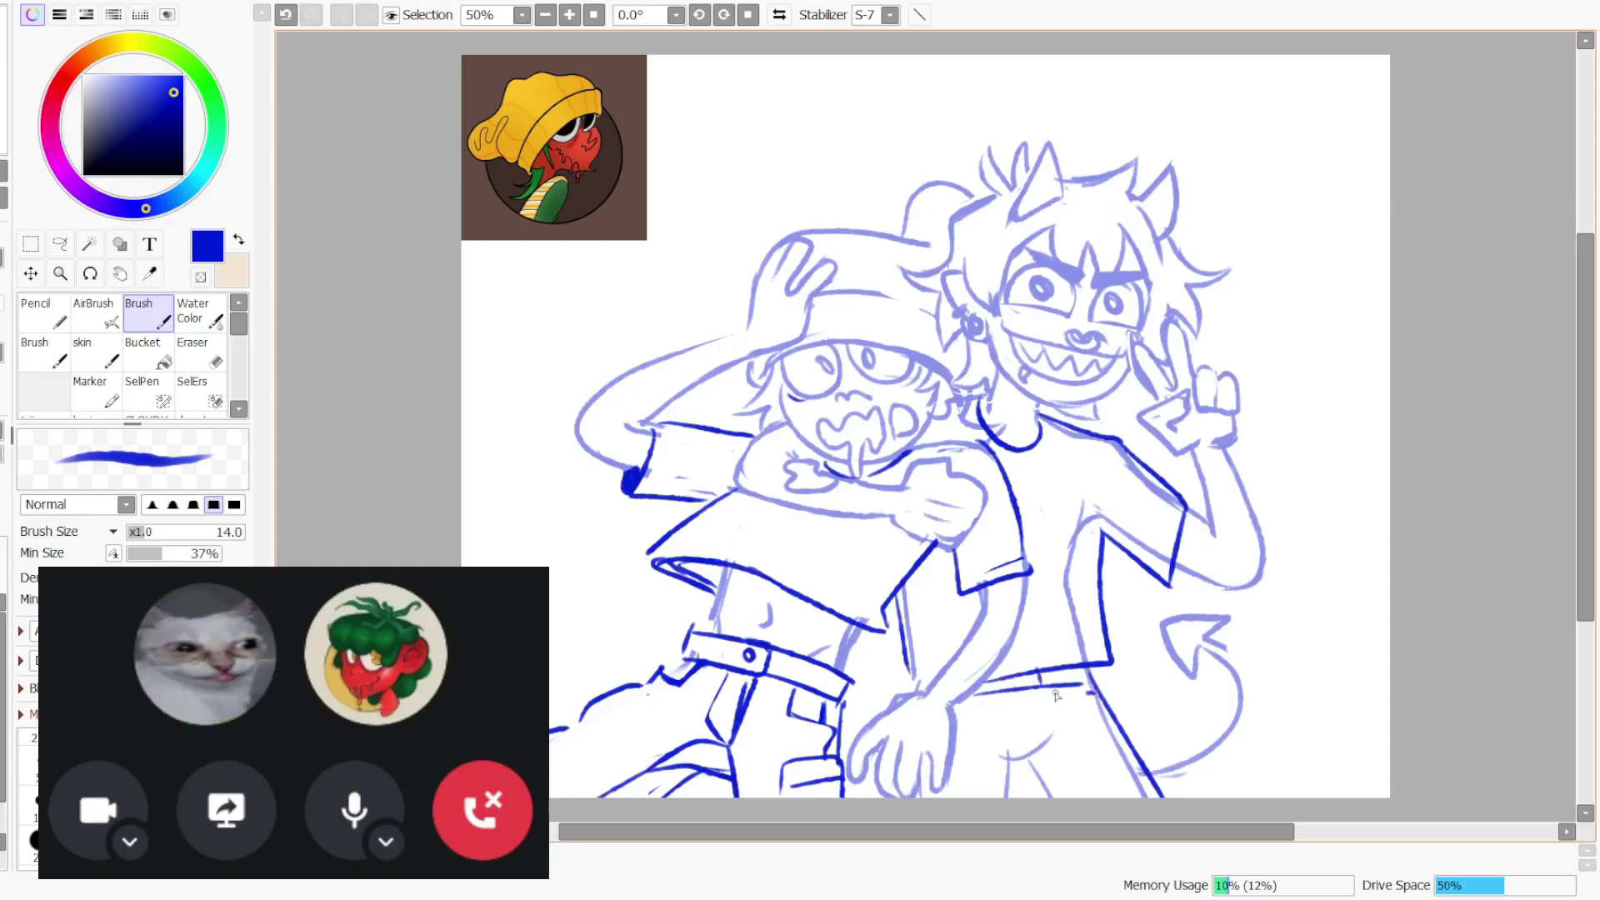
- Draw the fly and crotch folds of the horned character's trousers and clean up the lines near the shirt collar
mouse_move(1035, 687)
mouse_down()
mouse_move(1010, 727)
mouse_move(1033, 746)
mouse_move(1042, 732)
mouse_move(1043, 750)
mouse_up()
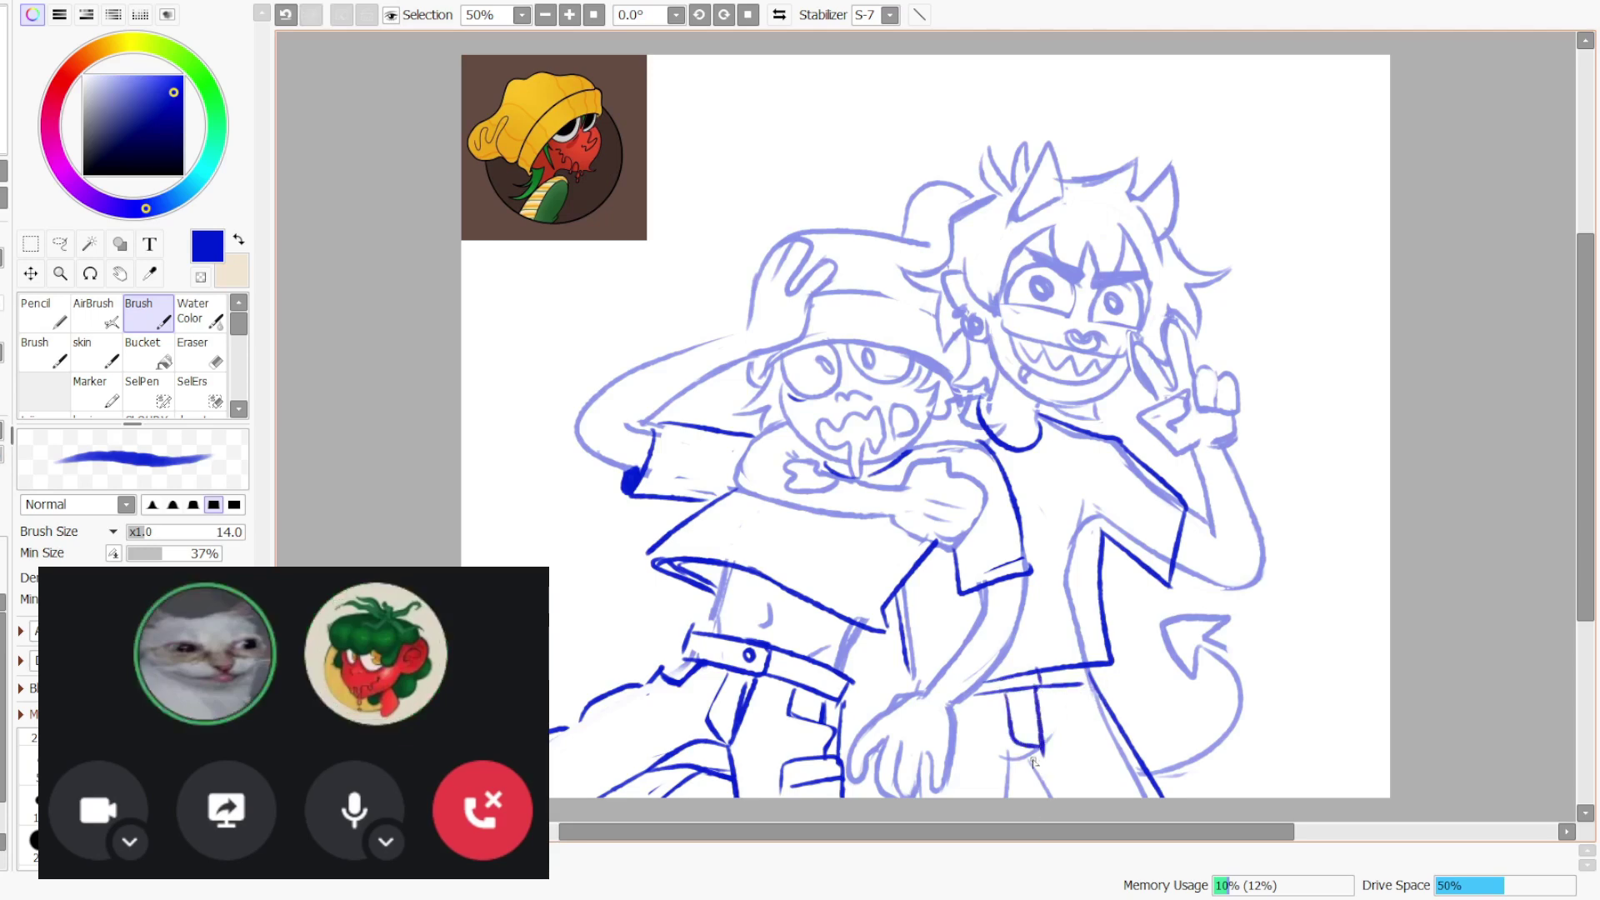
key(ctrl+z)
click(1015, 790)
key(ctrl+z)
key(e)
drag(987, 424, 1005, 442)
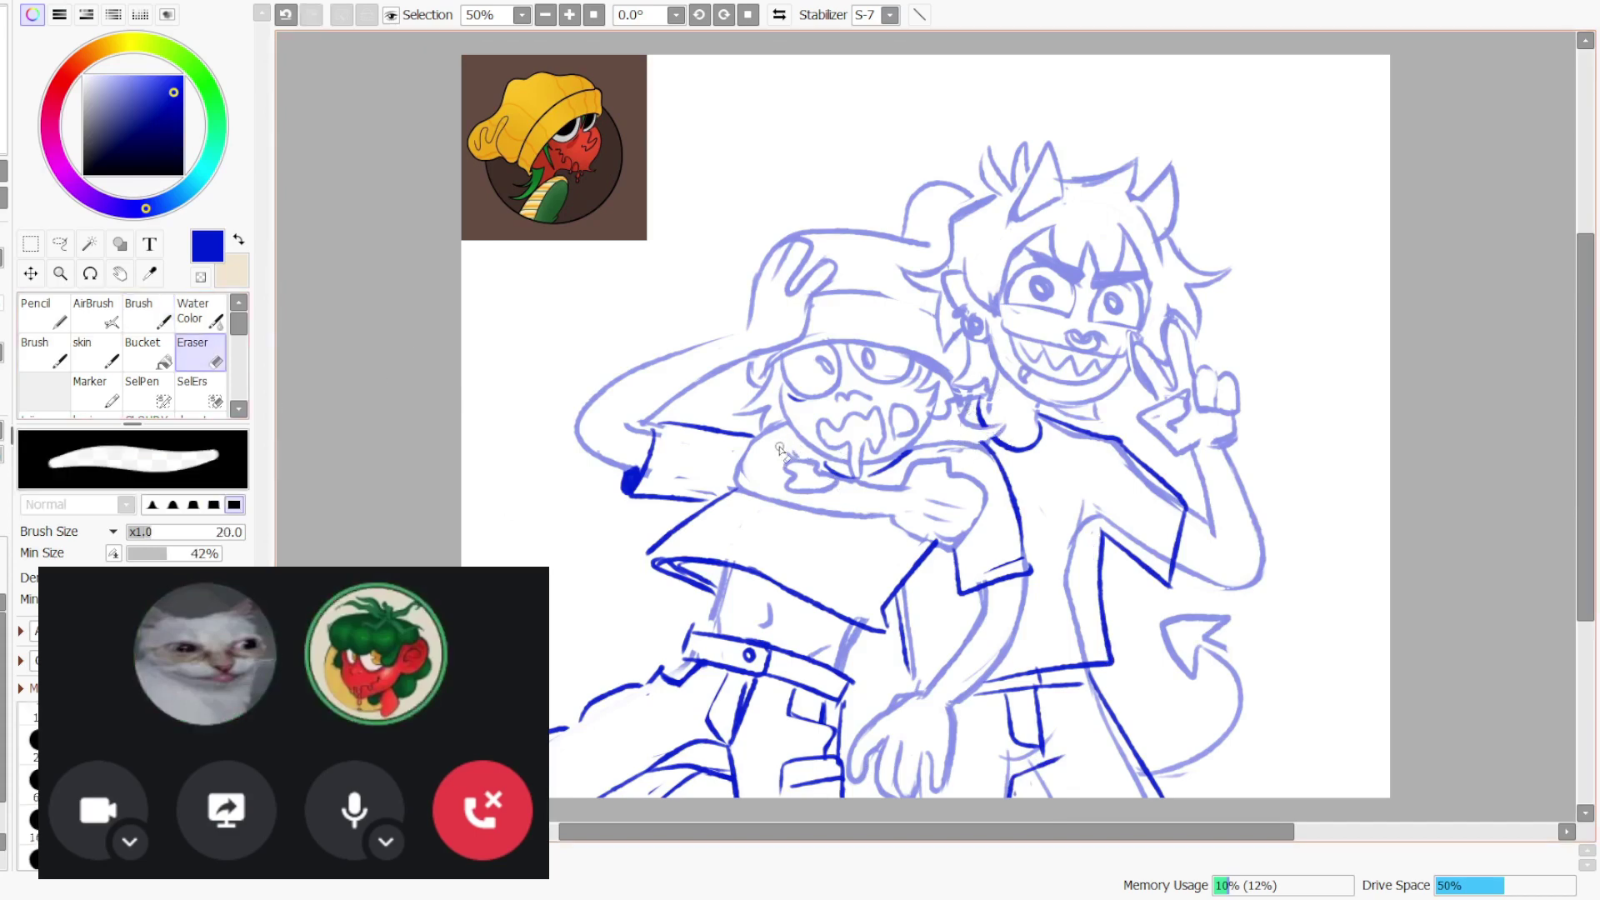
- Draw the horned character's shirt side closer to the torso and erase the old side line and sleeve
key(b)
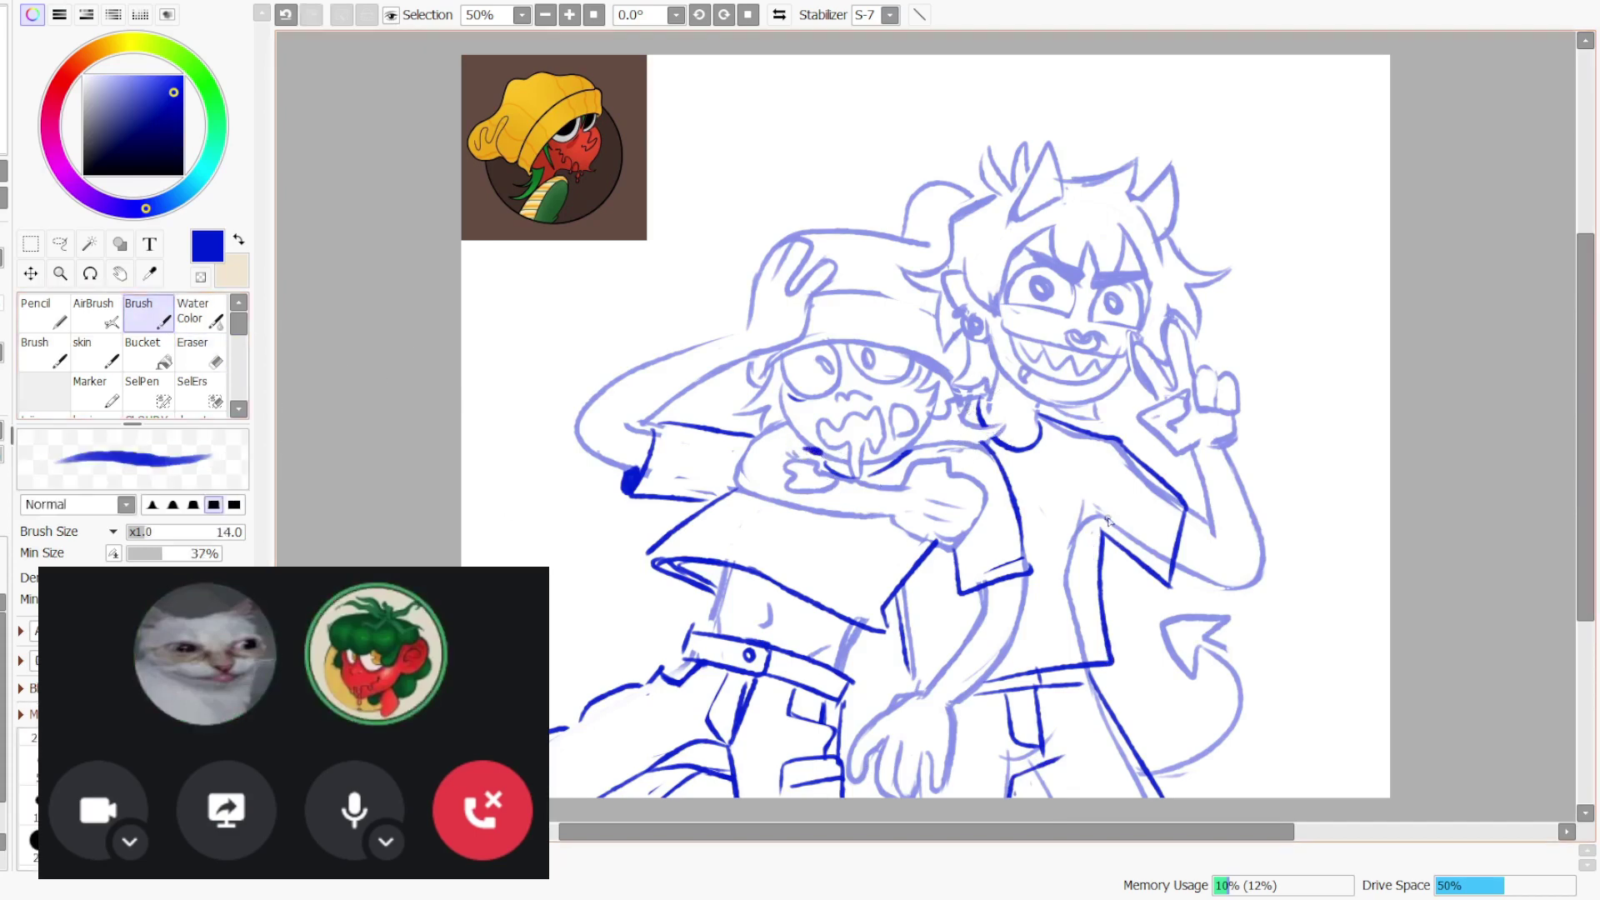
key(e)
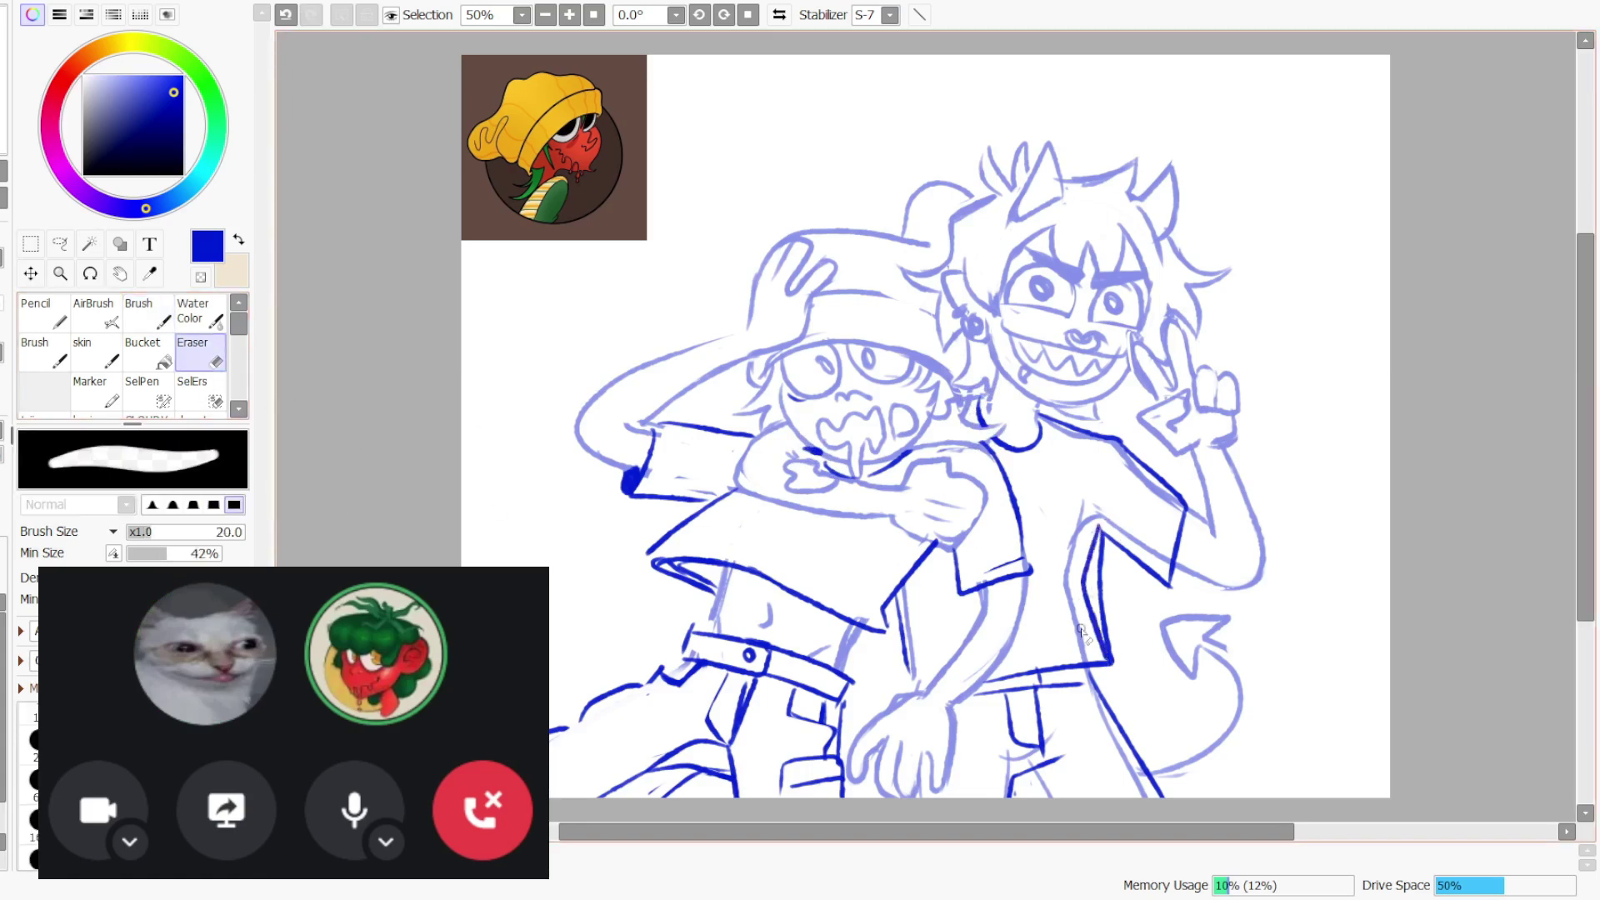
mouse_move(1098, 525)
mouse_down()
mouse_move(1163, 581)
mouse_move(1129, 454)
mouse_up()
click(205, 783)
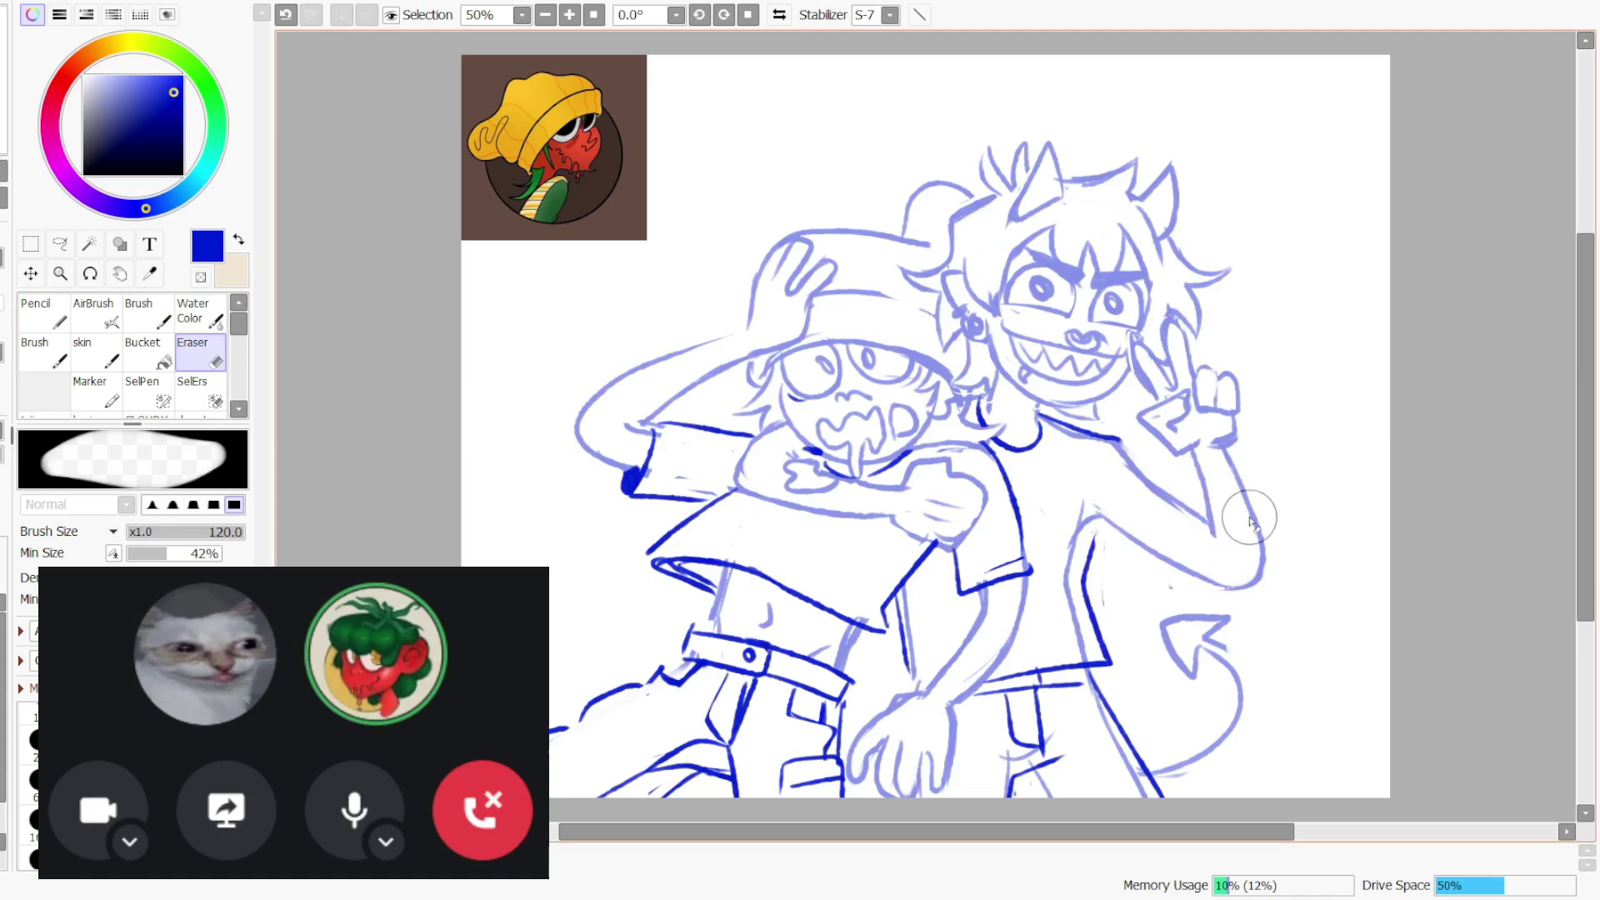
- Redraw the horned character's short sleeve below the peace-sign arm, adding an armhole seam
click(152, 314)
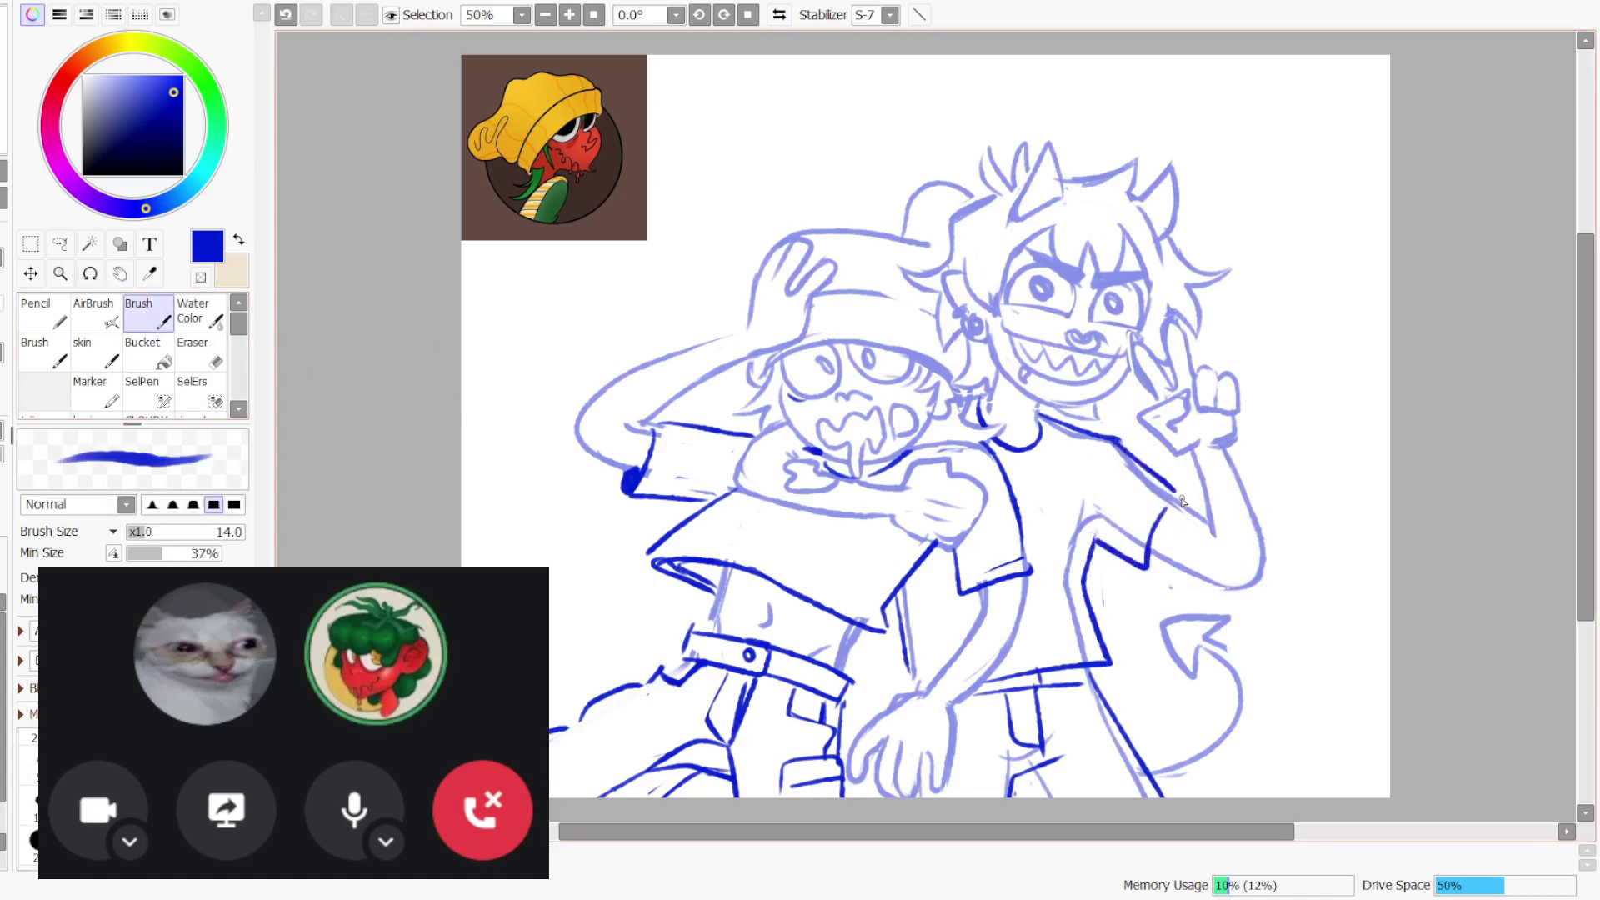
drag(1079, 515, 1093, 567)
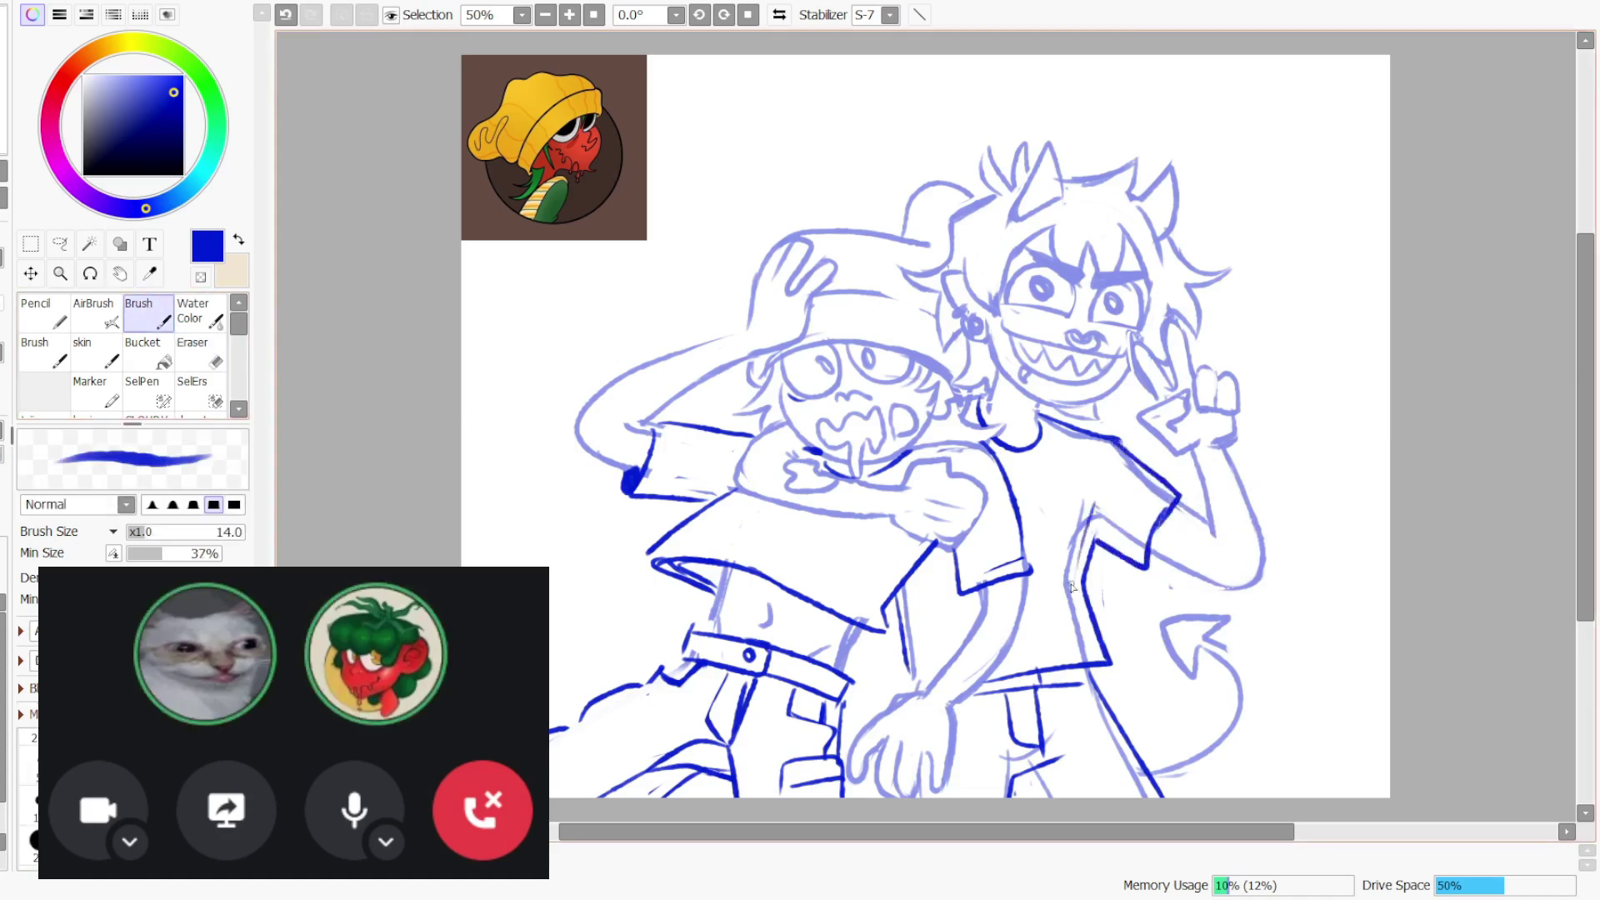
key(ctrl+z)
drag(1124, 447, 1096, 550)
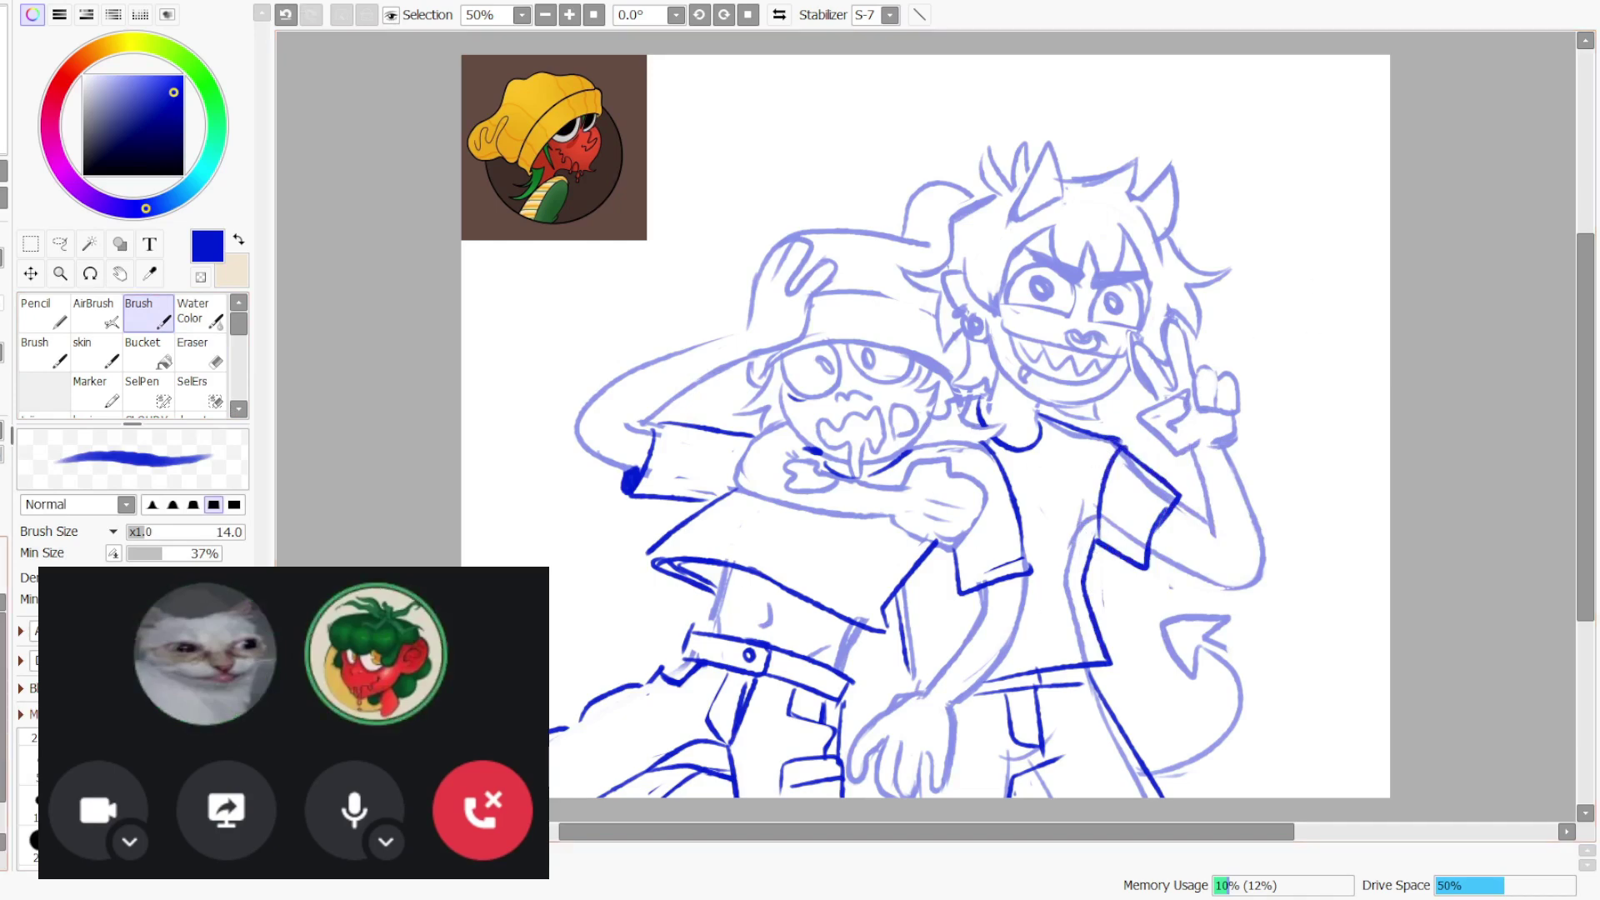
key(ctrl+z)
- Erase the horned character's old body outline inside the shirt
drag(1204, 232, 1174, 248)
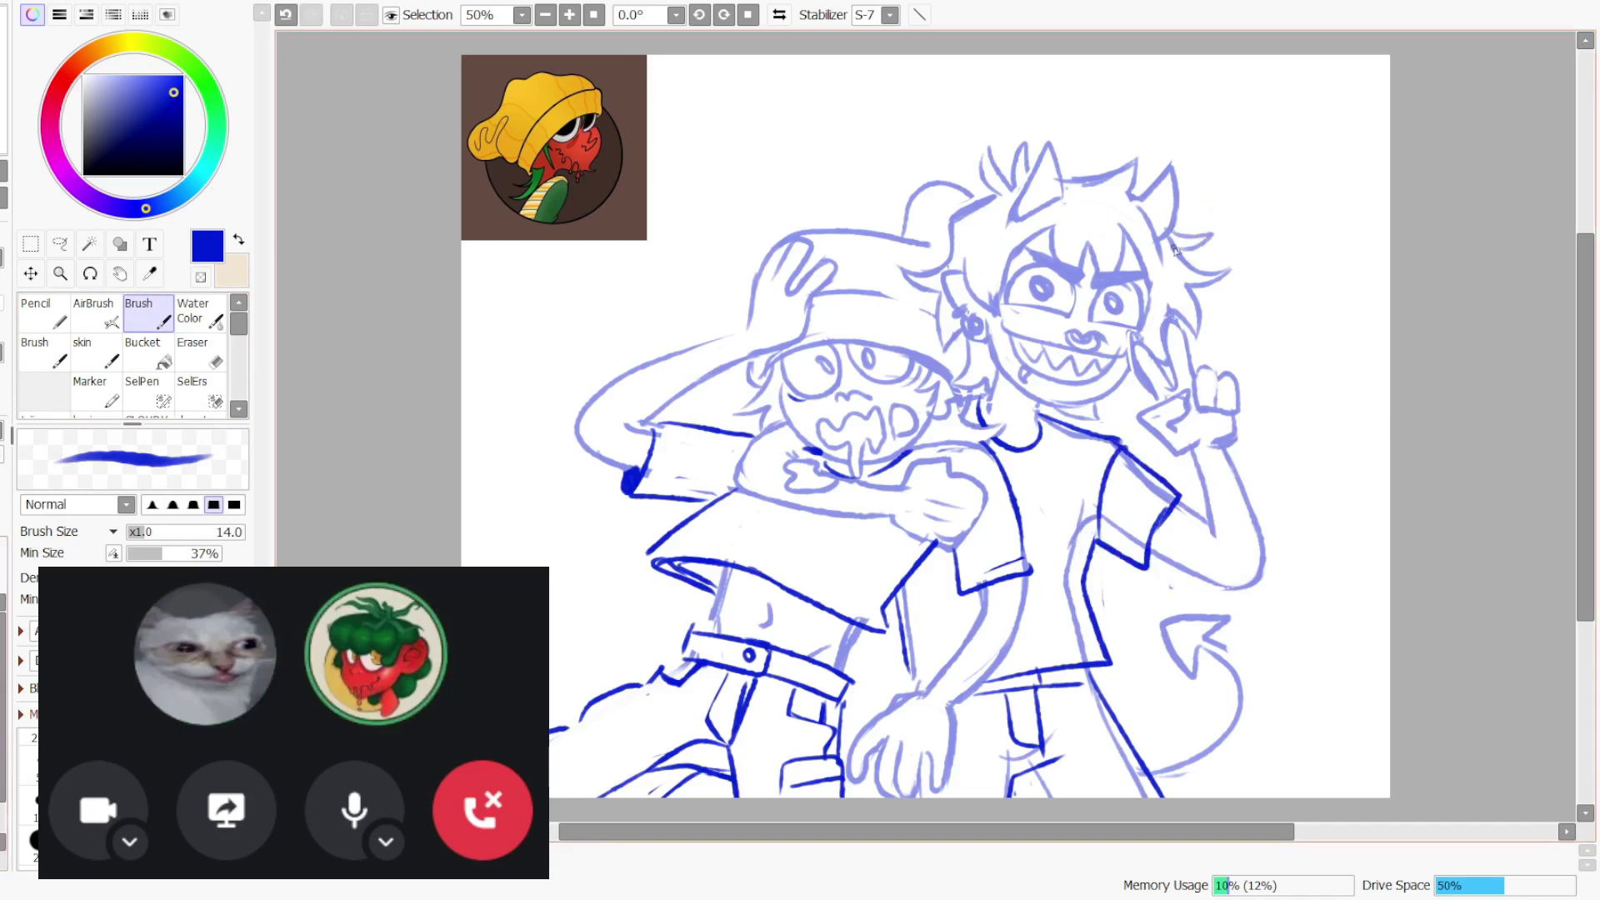
key(ctrl+z)
key(e)
drag(1067, 529, 1080, 643)
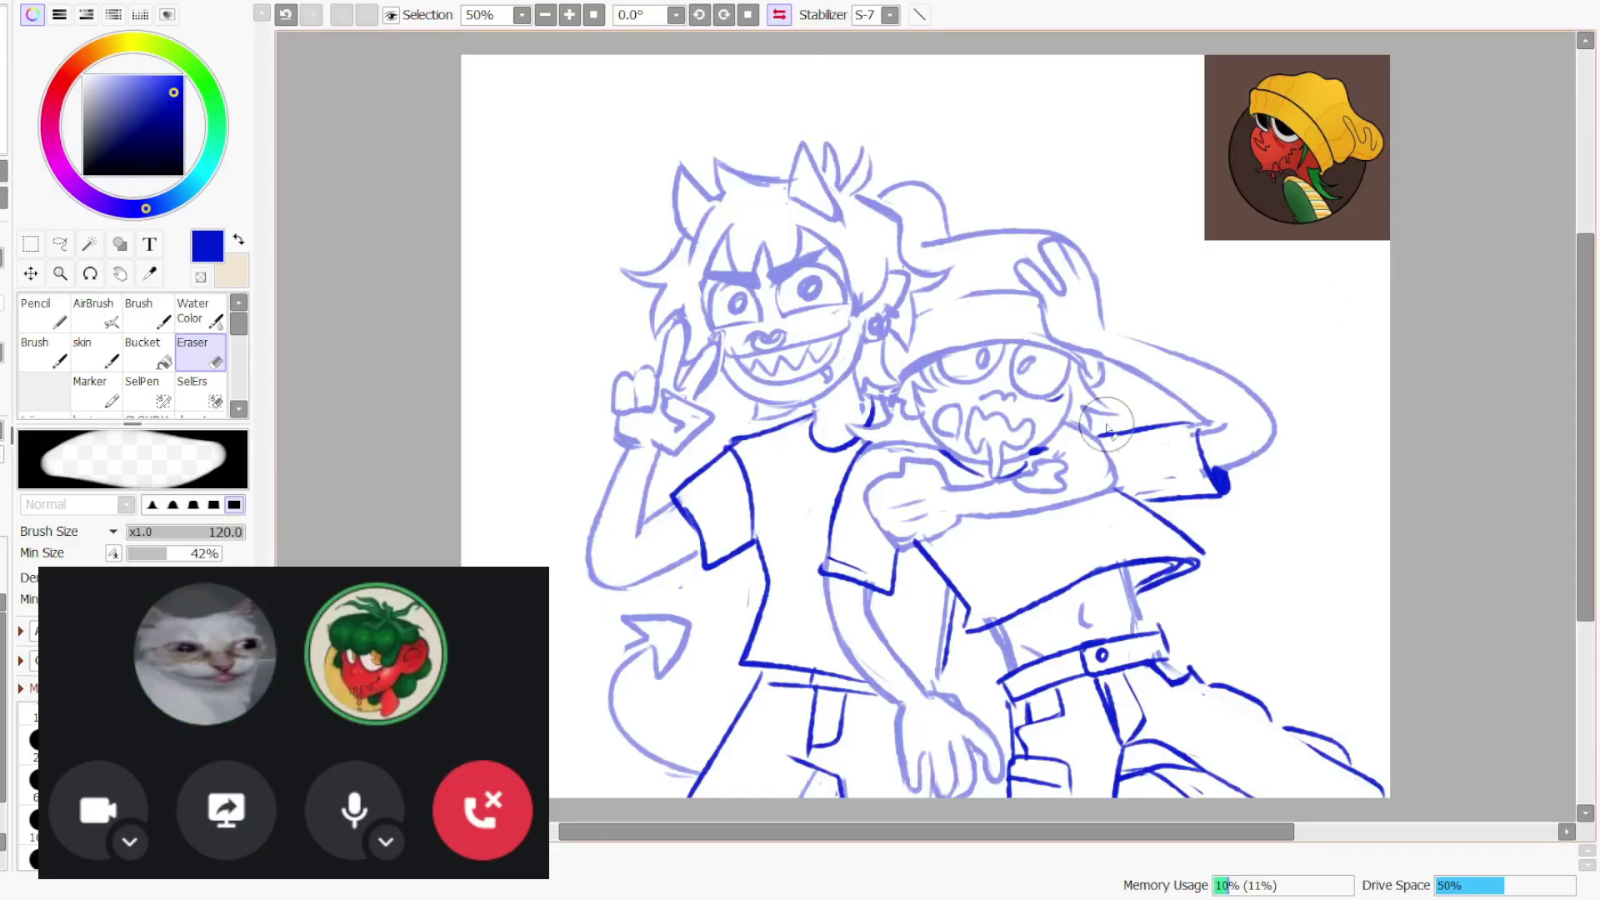
key(b)
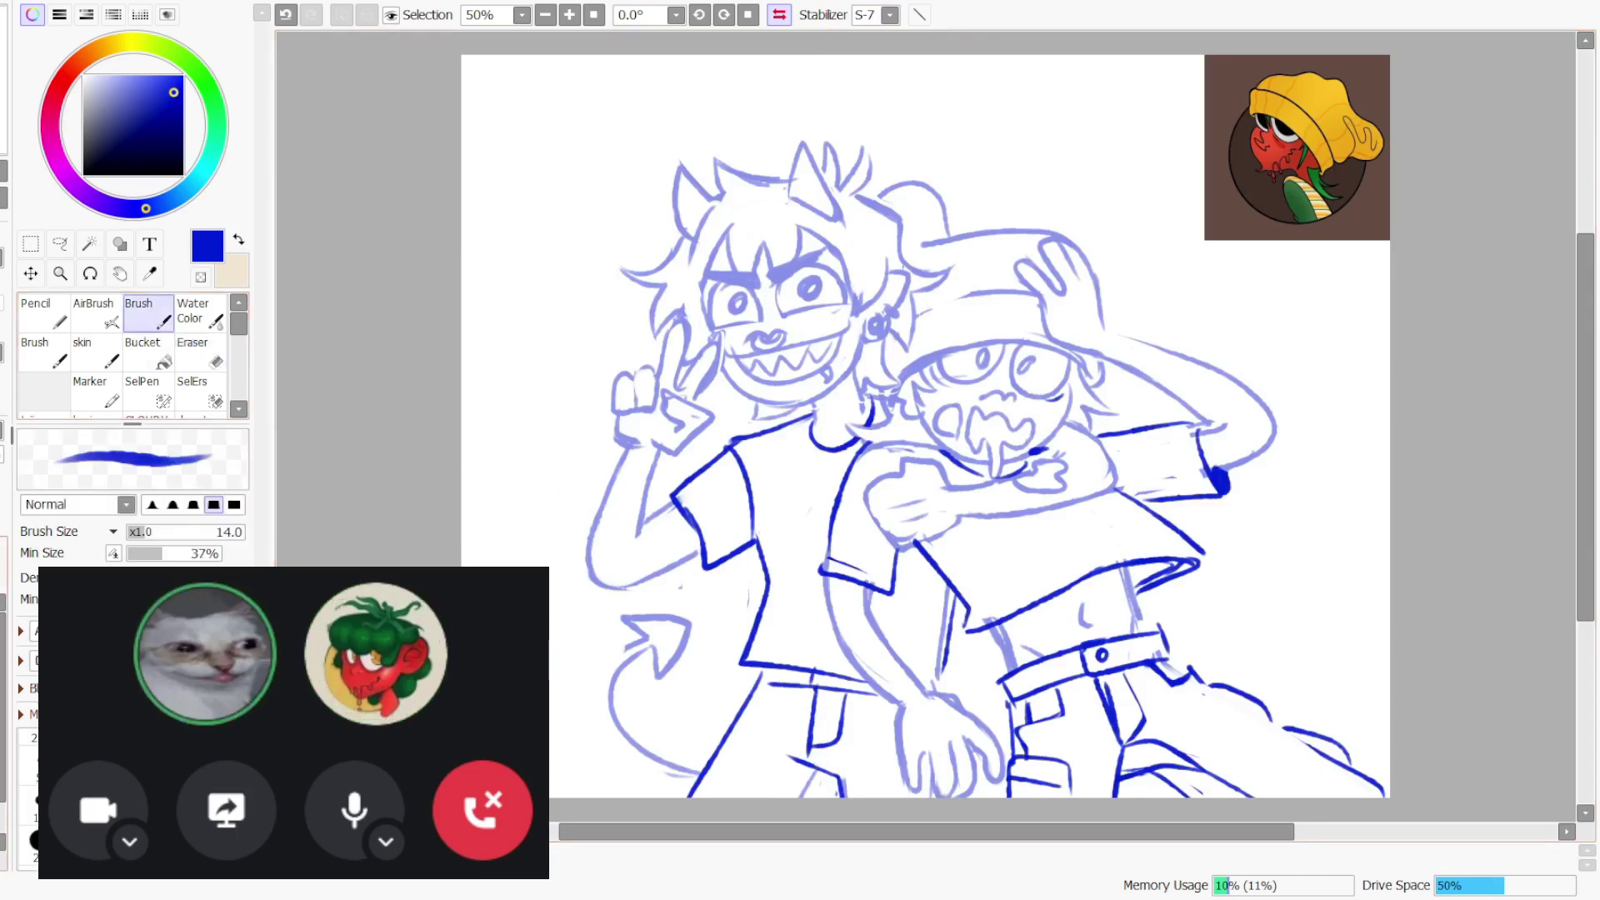
- Lasso the horned character's toothy grin, then cut and paste it as a separate piece
key(a)
mouse_move(852, 315)
mouse_down()
mouse_move(766, 355)
mouse_move(732, 350)
mouse_up()
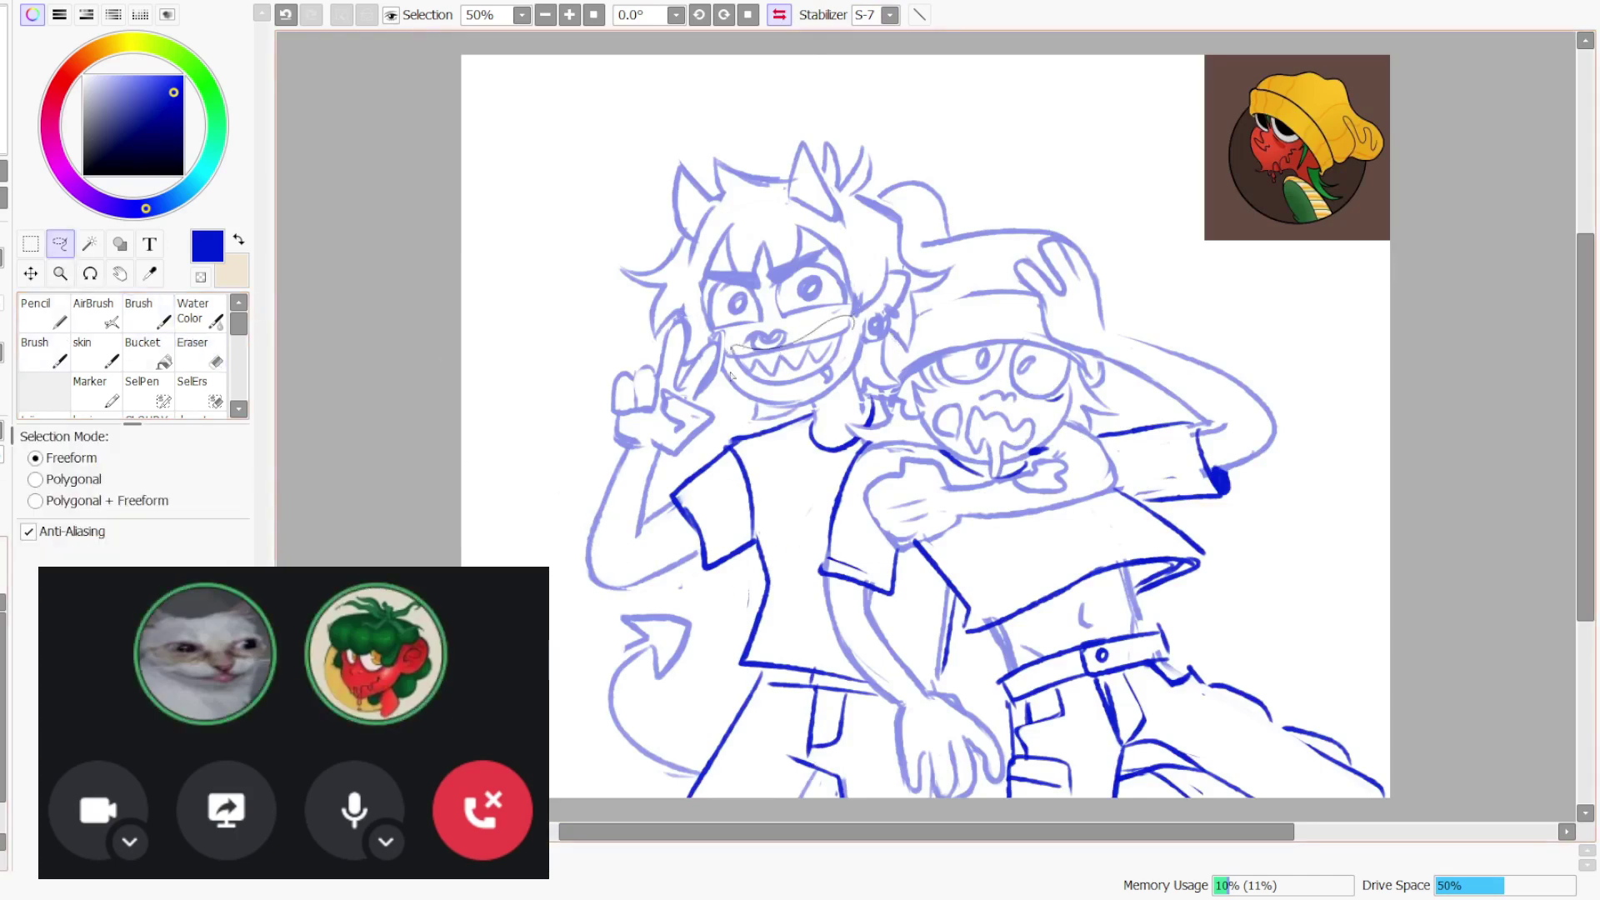
drag(827, 385, 858, 327)
key(ctrl+x)
key(ctrl+v)
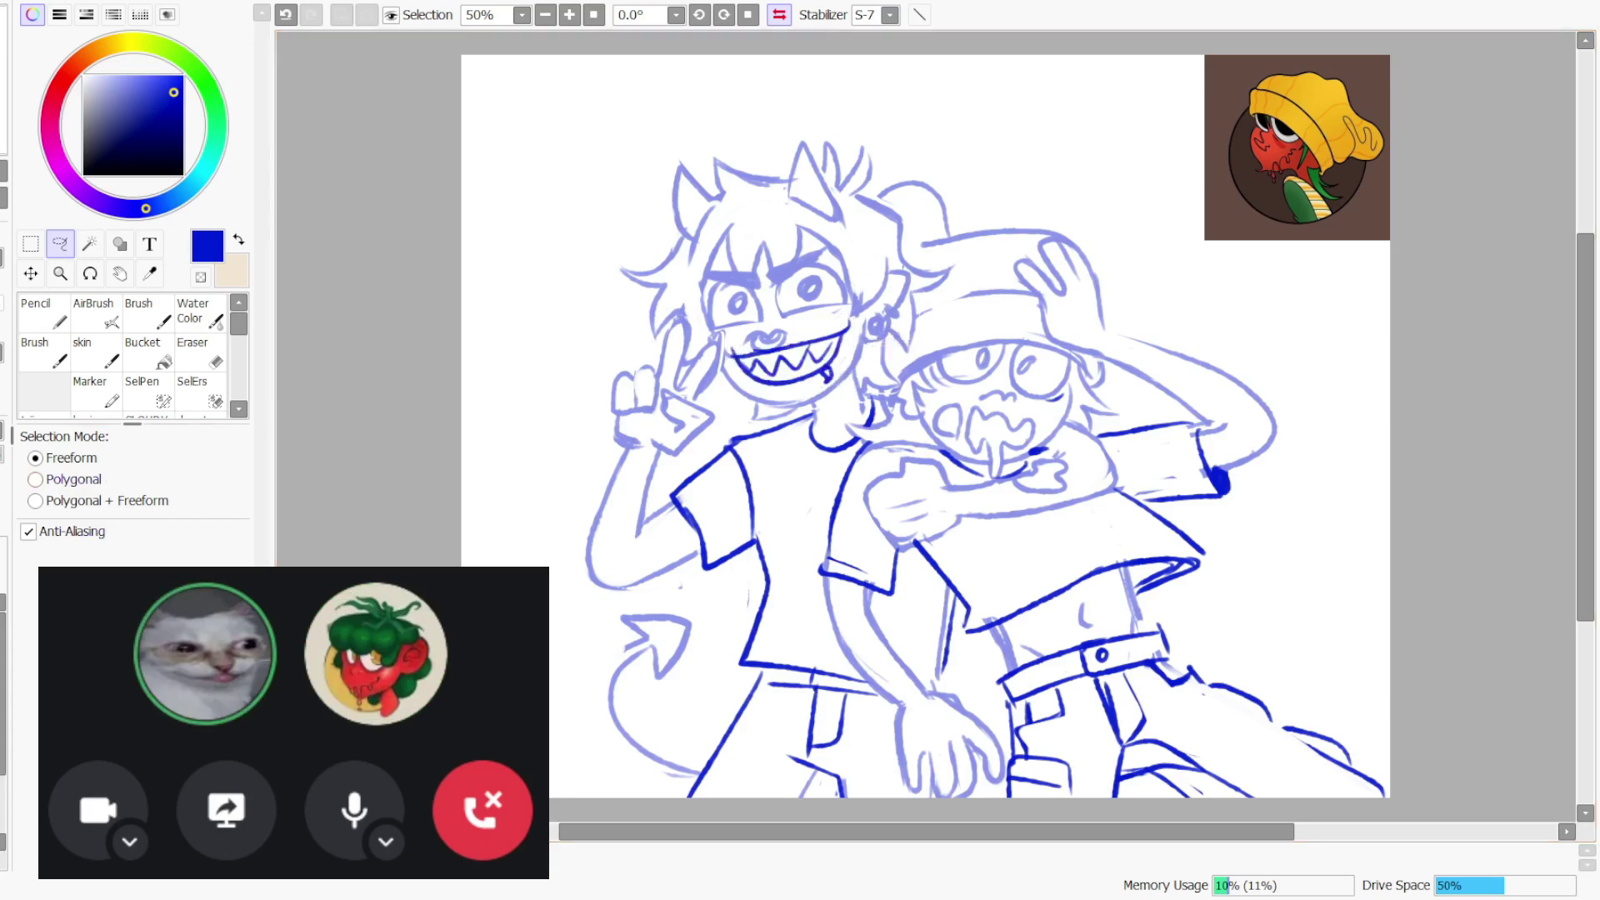
- Try to reshape the pasted grin with a free transform
key(ctrl+t)
mouse_move(730, 383)
mouse_down()
mouse_move(711, 407)
mouse_move(724, 385)
mouse_up()
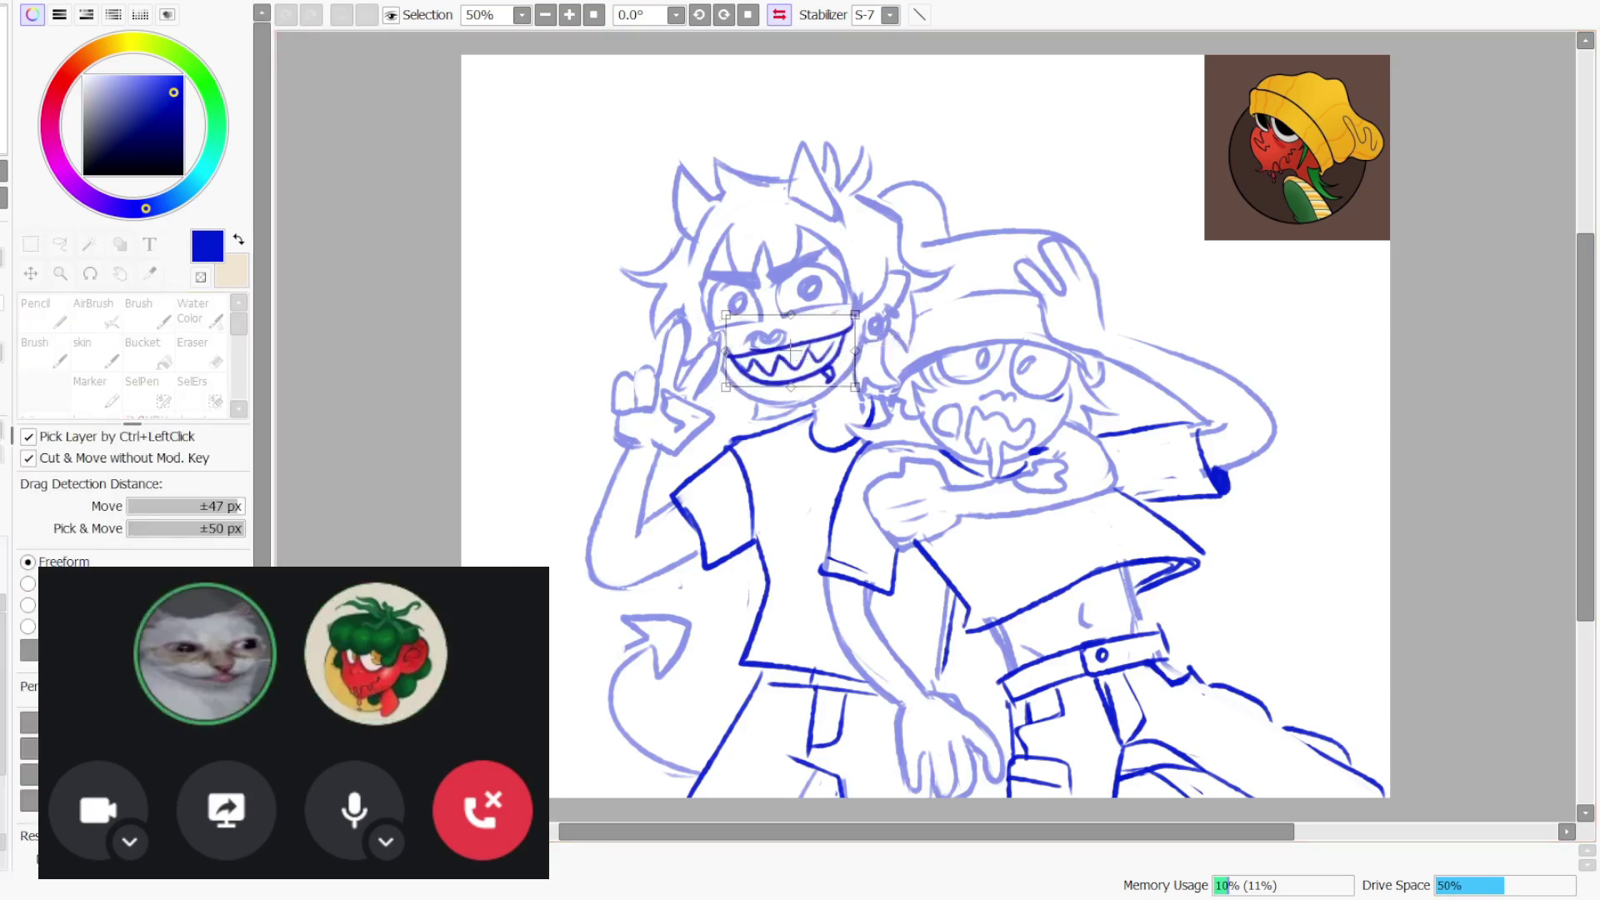
key(Return)
key(ctrl+z)
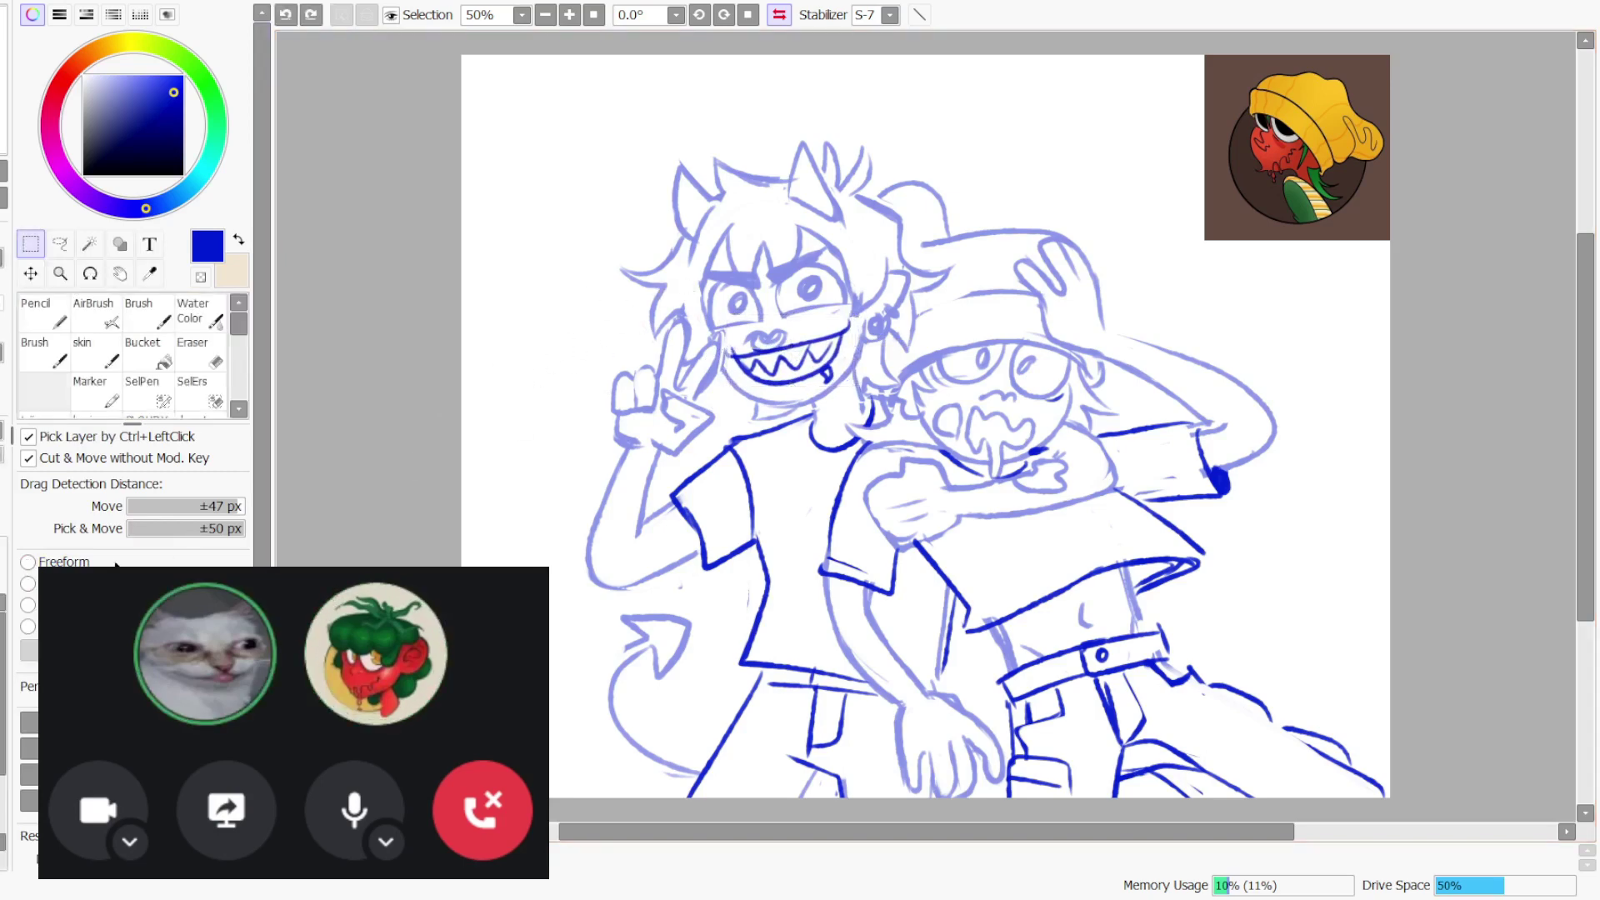
key(ctrl+t)
drag(730, 315, 724, 322)
drag(852, 315, 862, 304)
drag(851, 386, 784, 374)
key(Escape)
- Delete the pasted grin from the horned character's face and try a new smile outline
key(Delete)
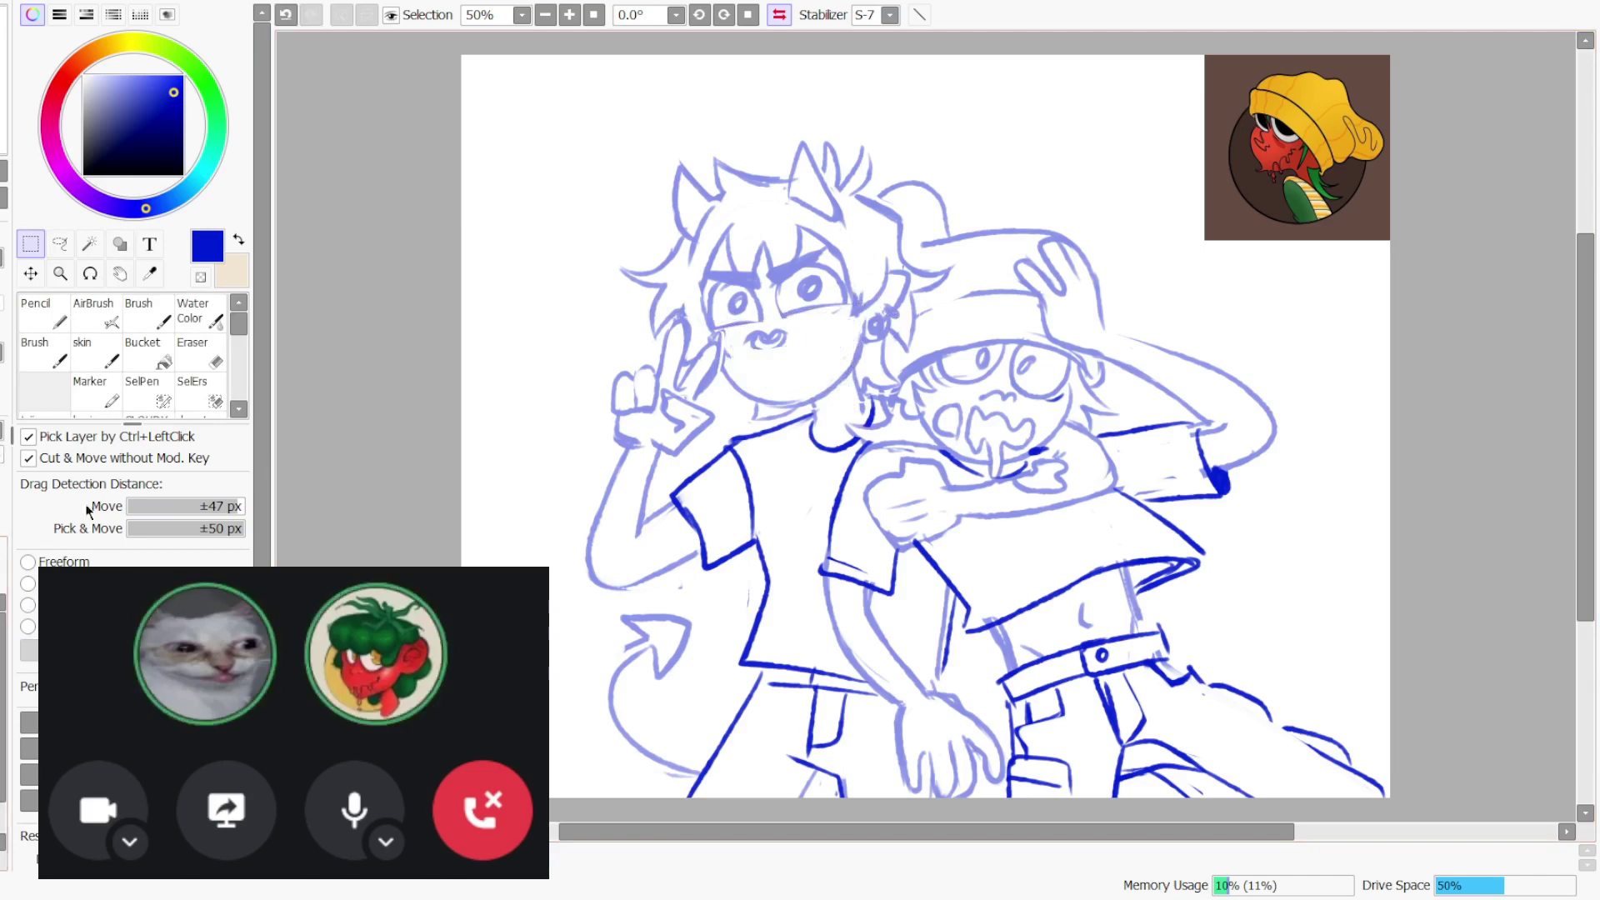
click(148, 314)
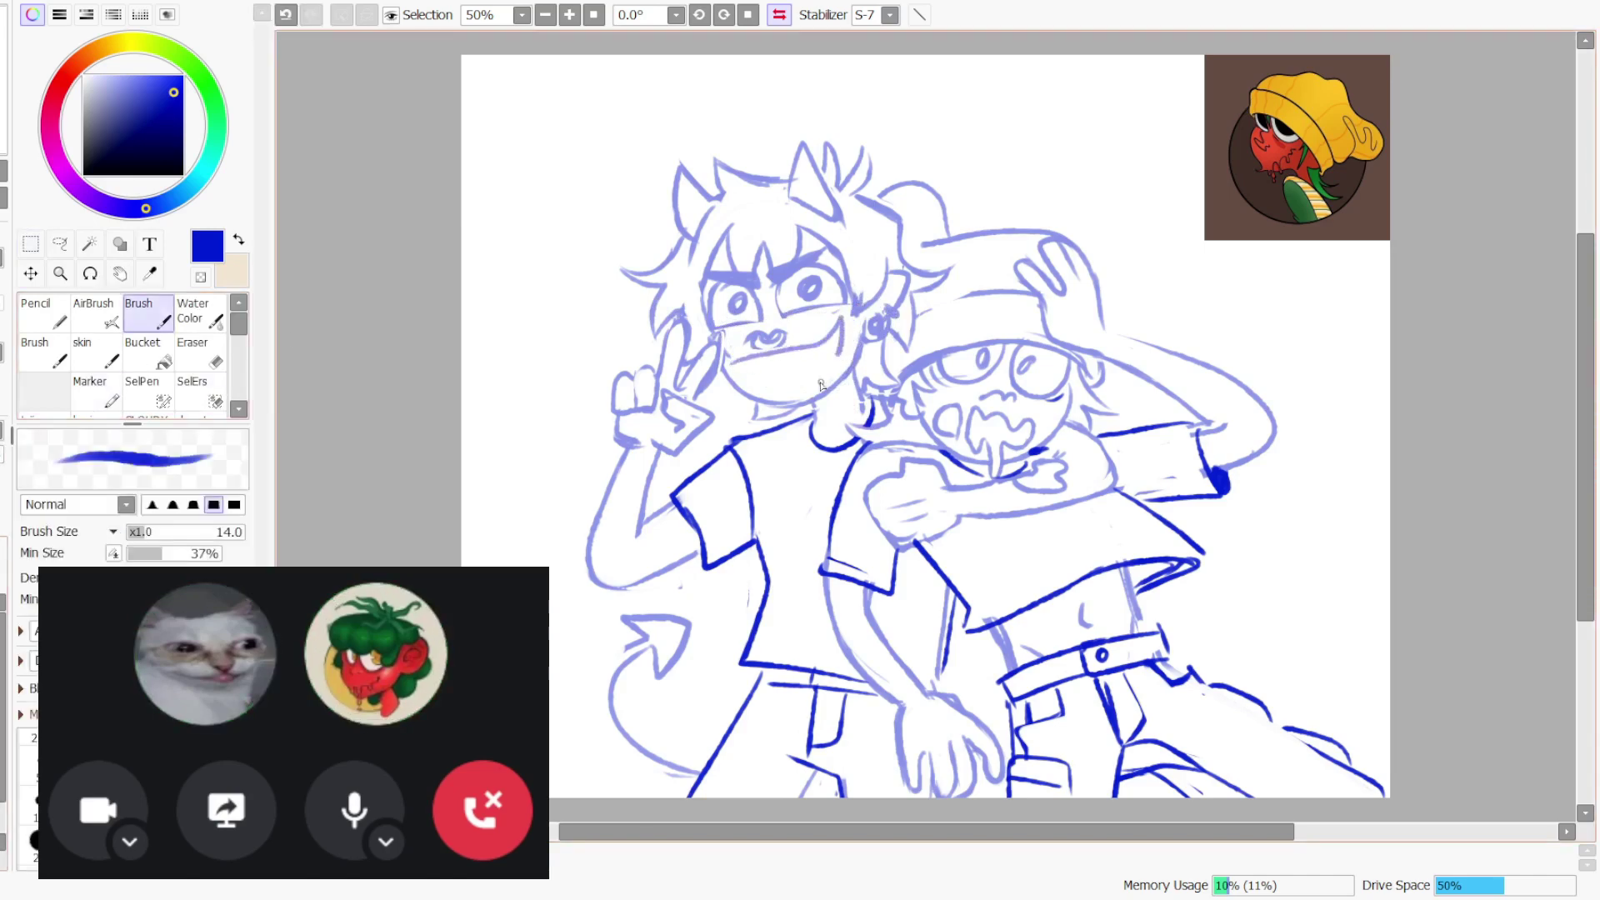
key(ctrl+z)
key(ctrl+z)
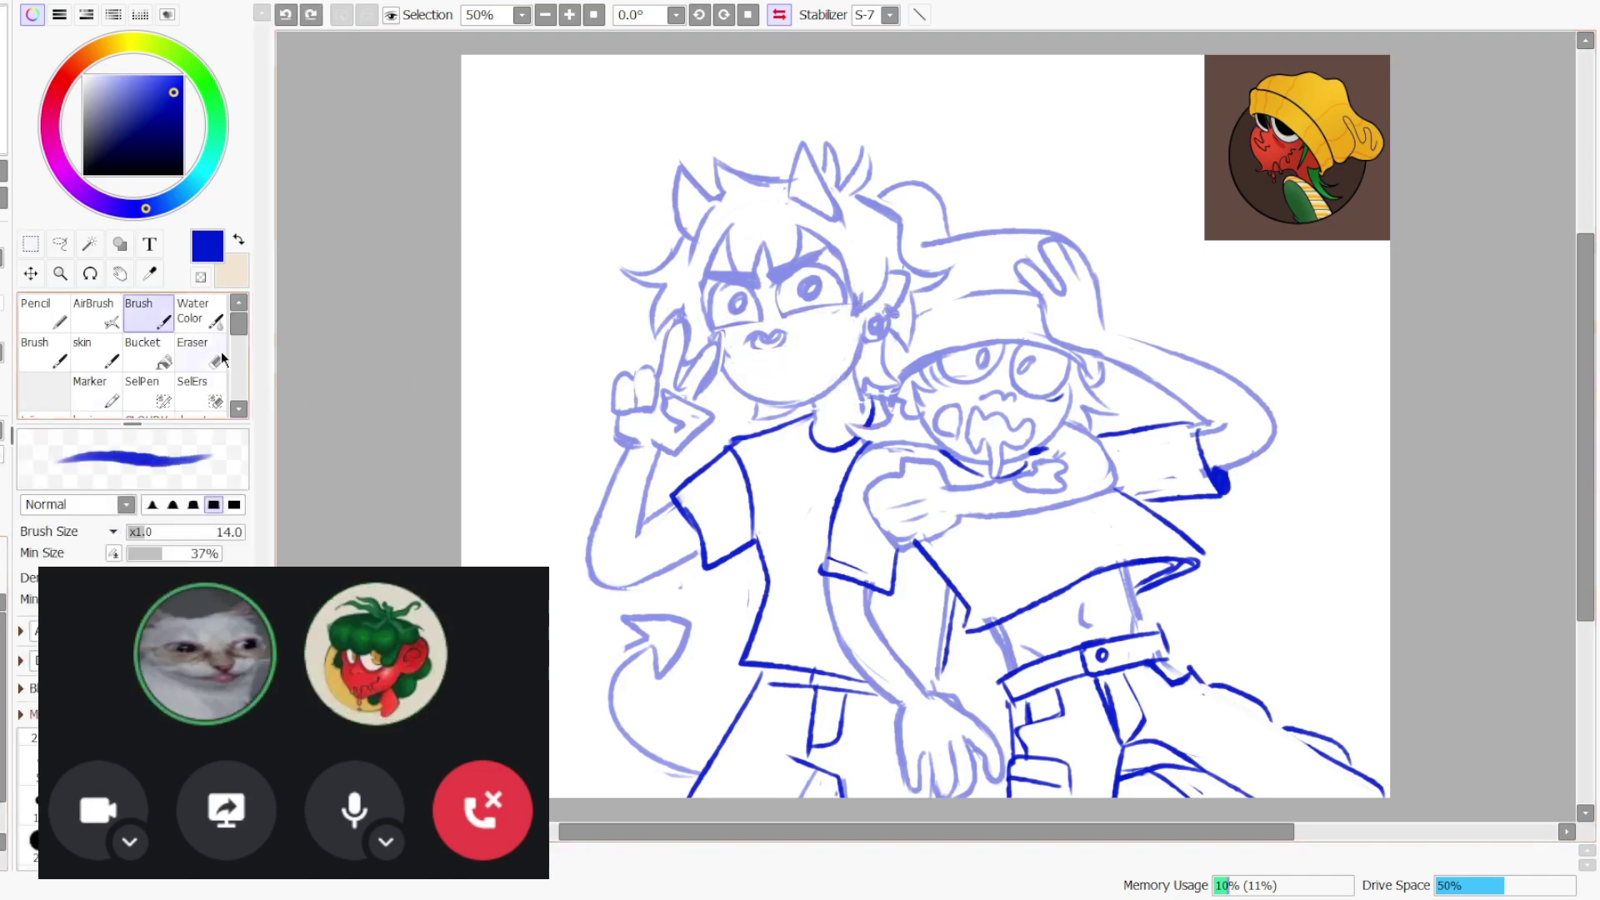
- Return the canvas to its unmirrored view and erase the horned character's eyebrows and nearby bangs with a size 50 eraser
click(200, 354)
click(779, 14)
key(bracketleft)
key(bracketleft)
key(bracketleft)
key(bracketleft)
key(bracketleft)
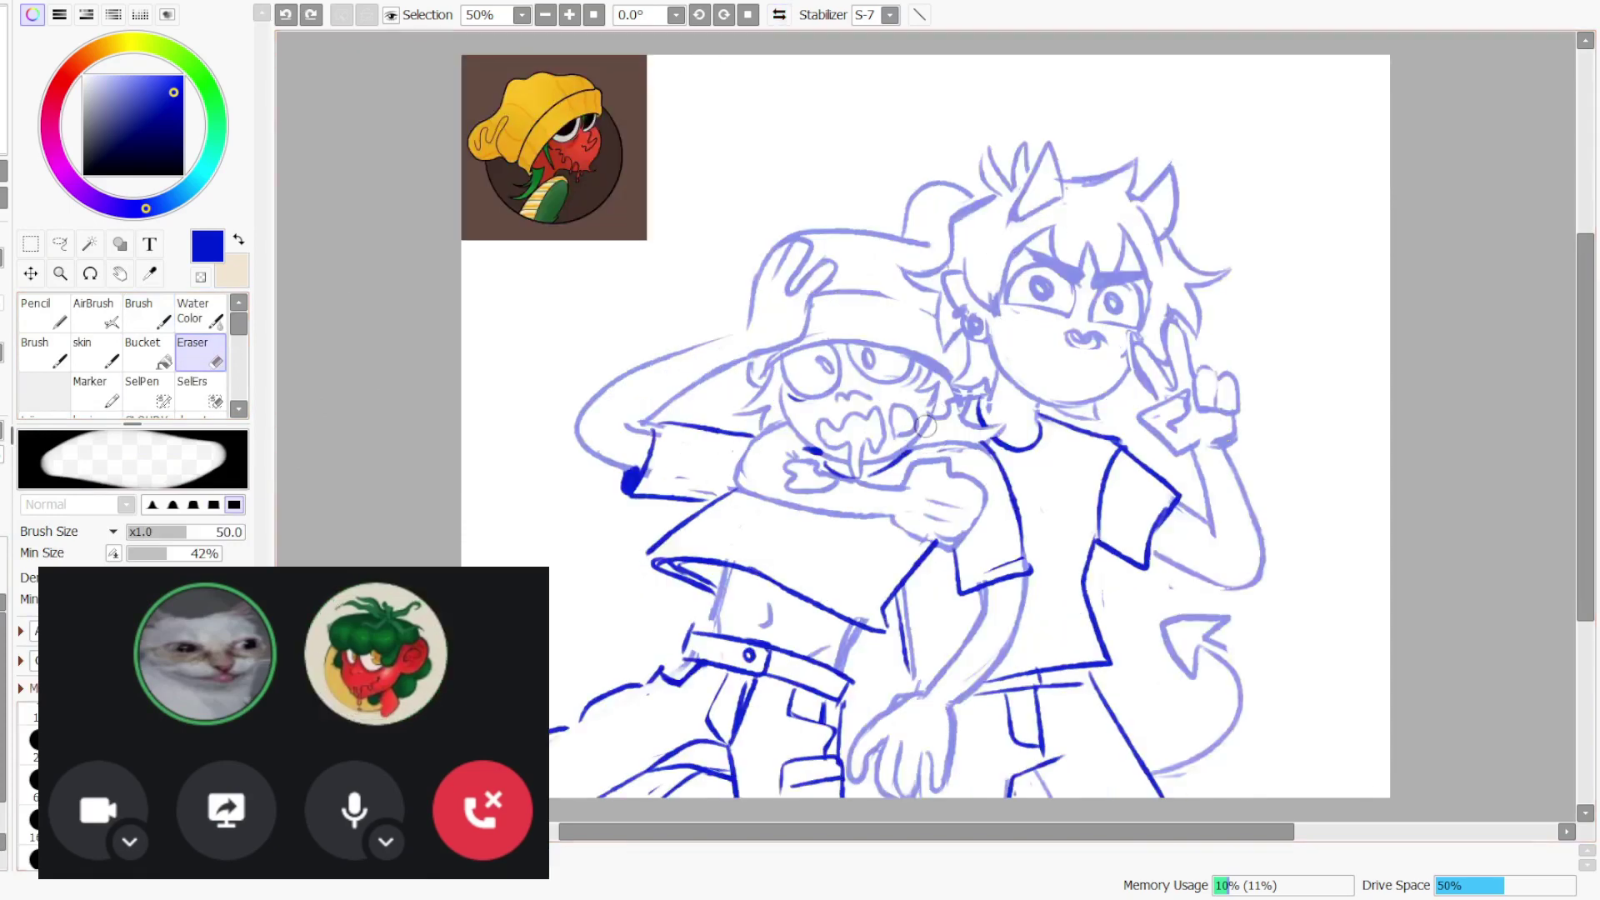
drag(1036, 254, 1092, 275)
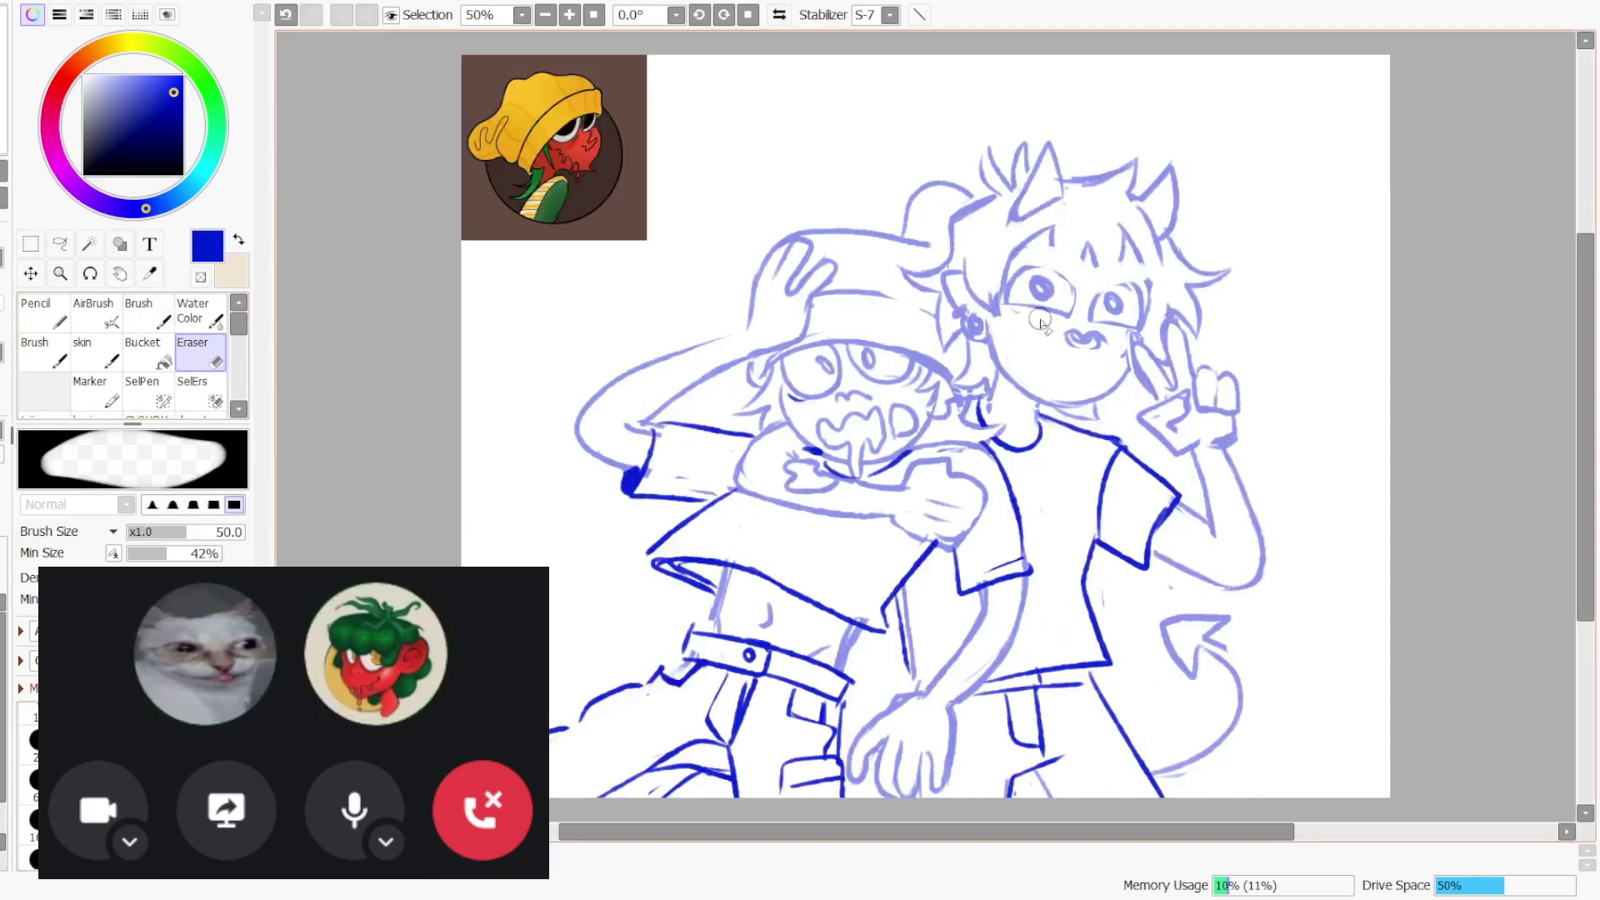
- Sketch new eyebrows and bangs on the horned character with the size 14 blue brush
key(b)
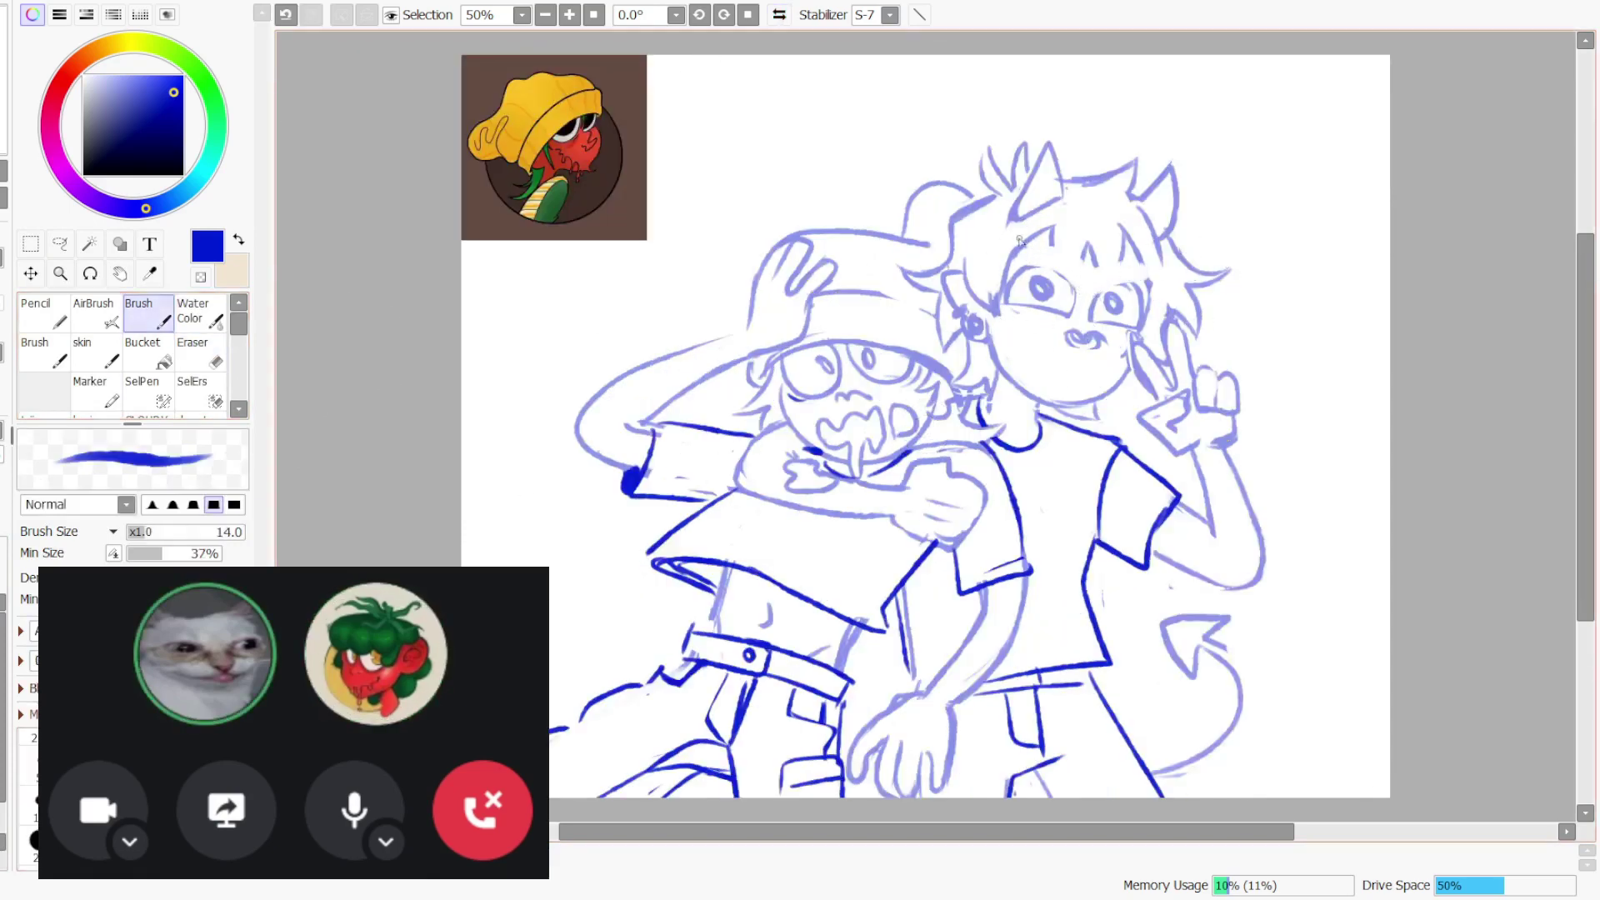
key(ctrl+z)
mouse_move(1060, 274)
mouse_down()
mouse_move(1073, 280)
mouse_move(1088, 248)
mouse_move(1091, 306)
mouse_move(1020, 274)
mouse_up()
key(ctrl+z)
key(ctrl+z)
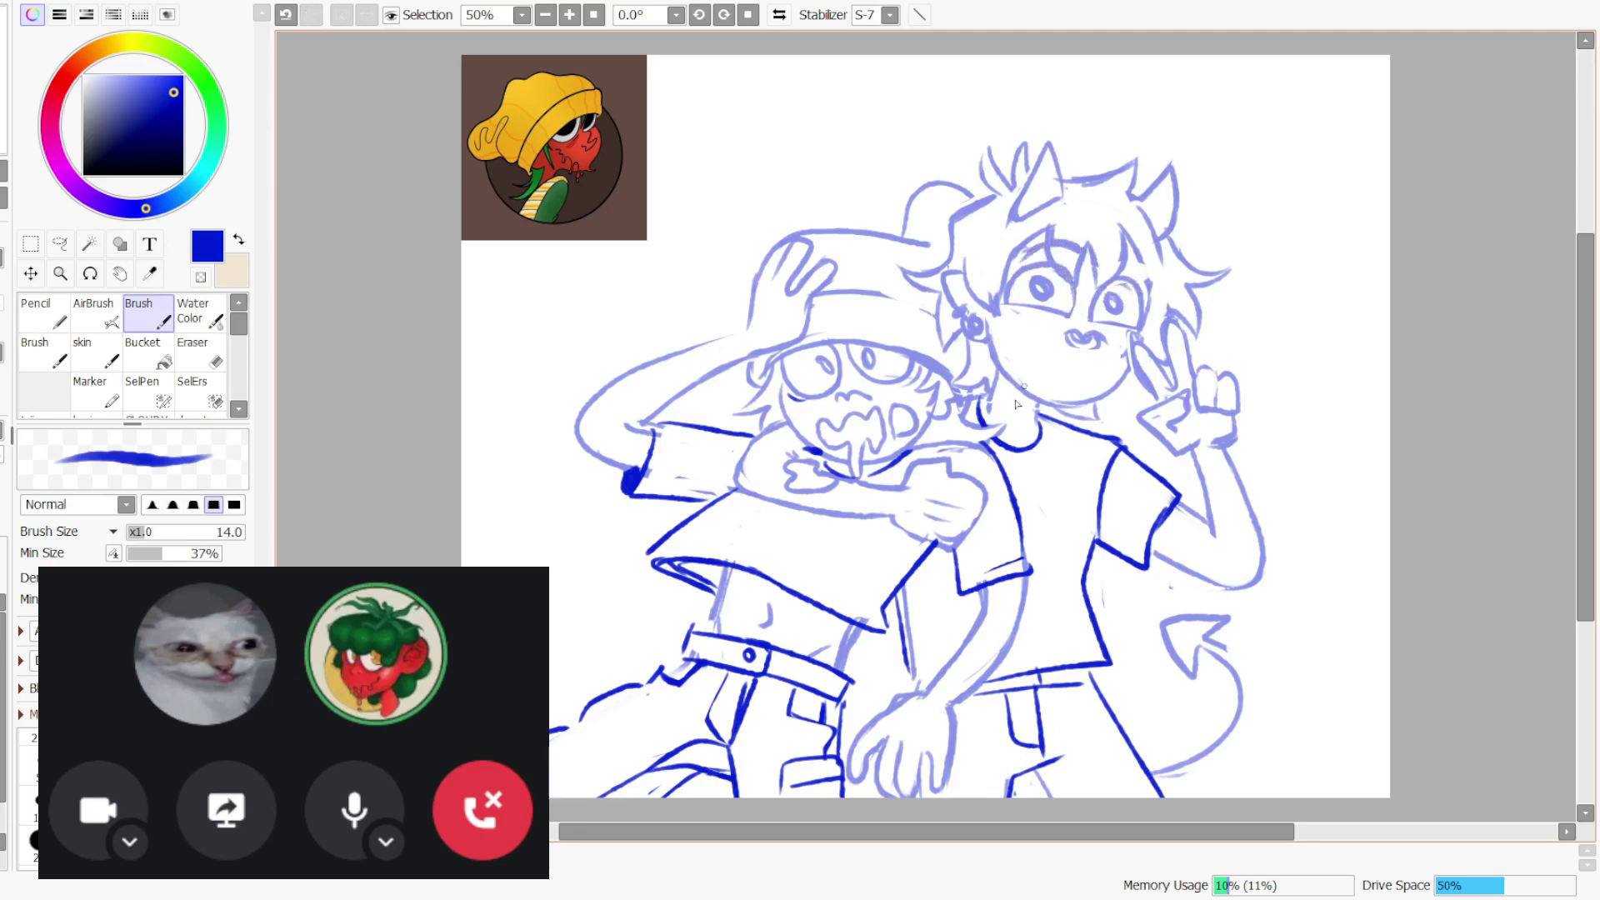
key(ctrl+z)
key(ctrl+z)
mouse_move(1075, 255)
mouse_down()
mouse_move(1012, 267)
mouse_move(1157, 287)
mouse_move(1138, 270)
mouse_move(1103, 265)
mouse_move(1147, 284)
mouse_up()
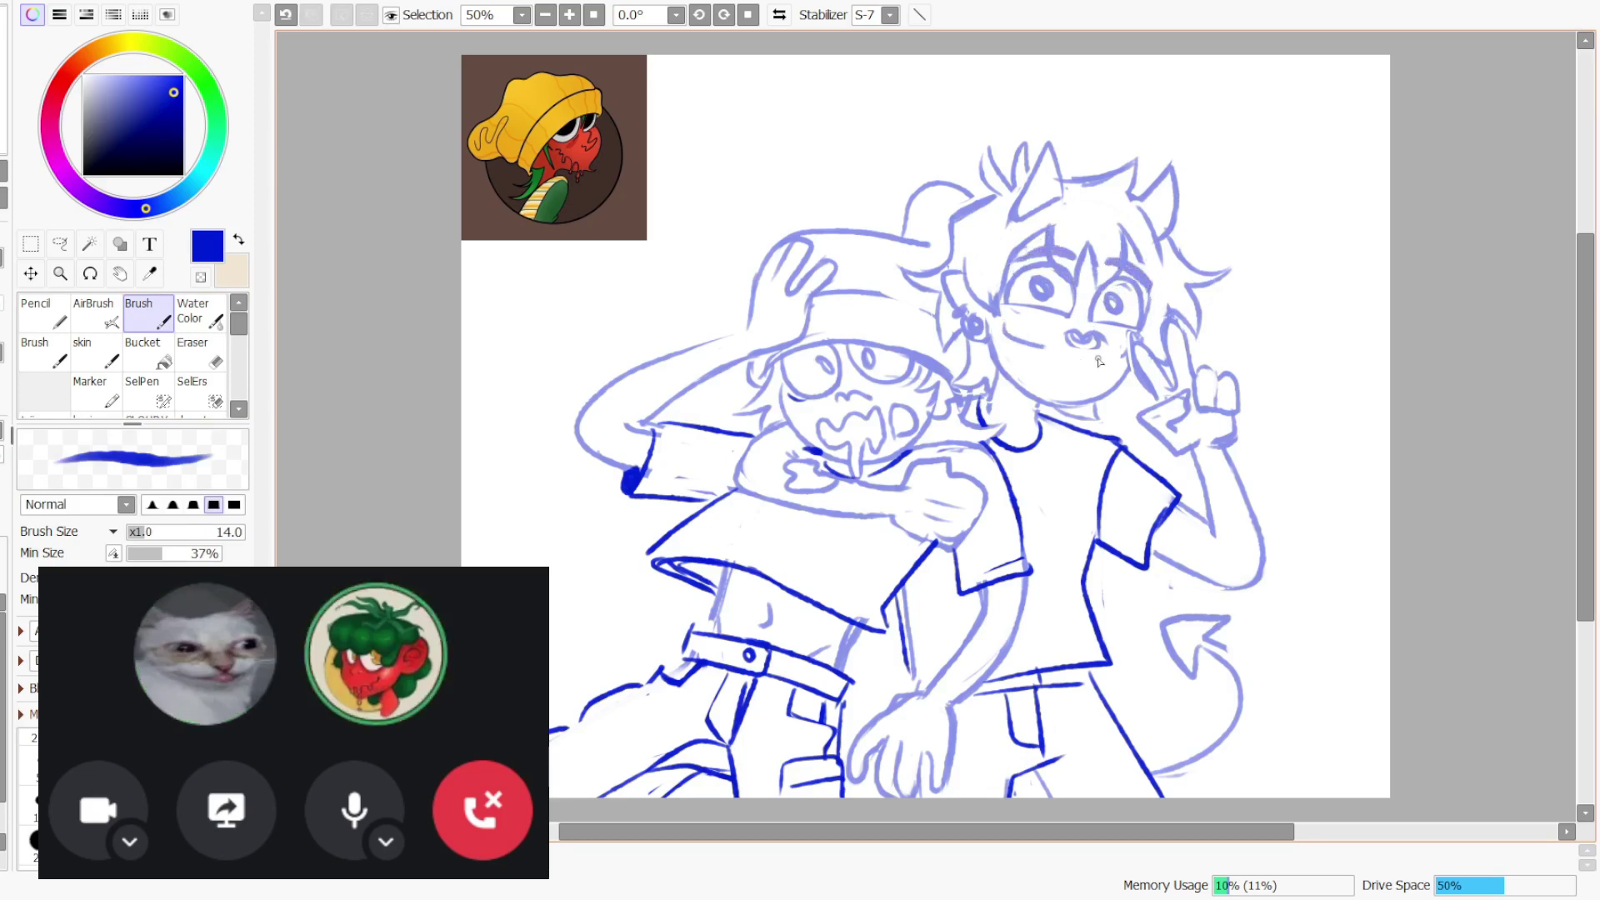
- Sketch a wide toothy grin with a lower lip line across the horned character's lower face
key(ctrl+z)
drag(1069, 364, 1113, 365)
mouse_move(1007, 332)
mouse_down()
mouse_move(1024, 385)
mouse_move(1119, 362)
mouse_up()
key(ctrl+z)
key(ctrl+z)
drag(1007, 328, 1120, 364)
key(ctrl+z)
mouse_move(1007, 346)
mouse_down()
mouse_move(1117, 378)
mouse_move(1120, 358)
mouse_up()
key(ctrl+z)
key(ctrl+z)
key(ctrl+z)
drag(1007, 329, 1118, 362)
key(ctrl+z)
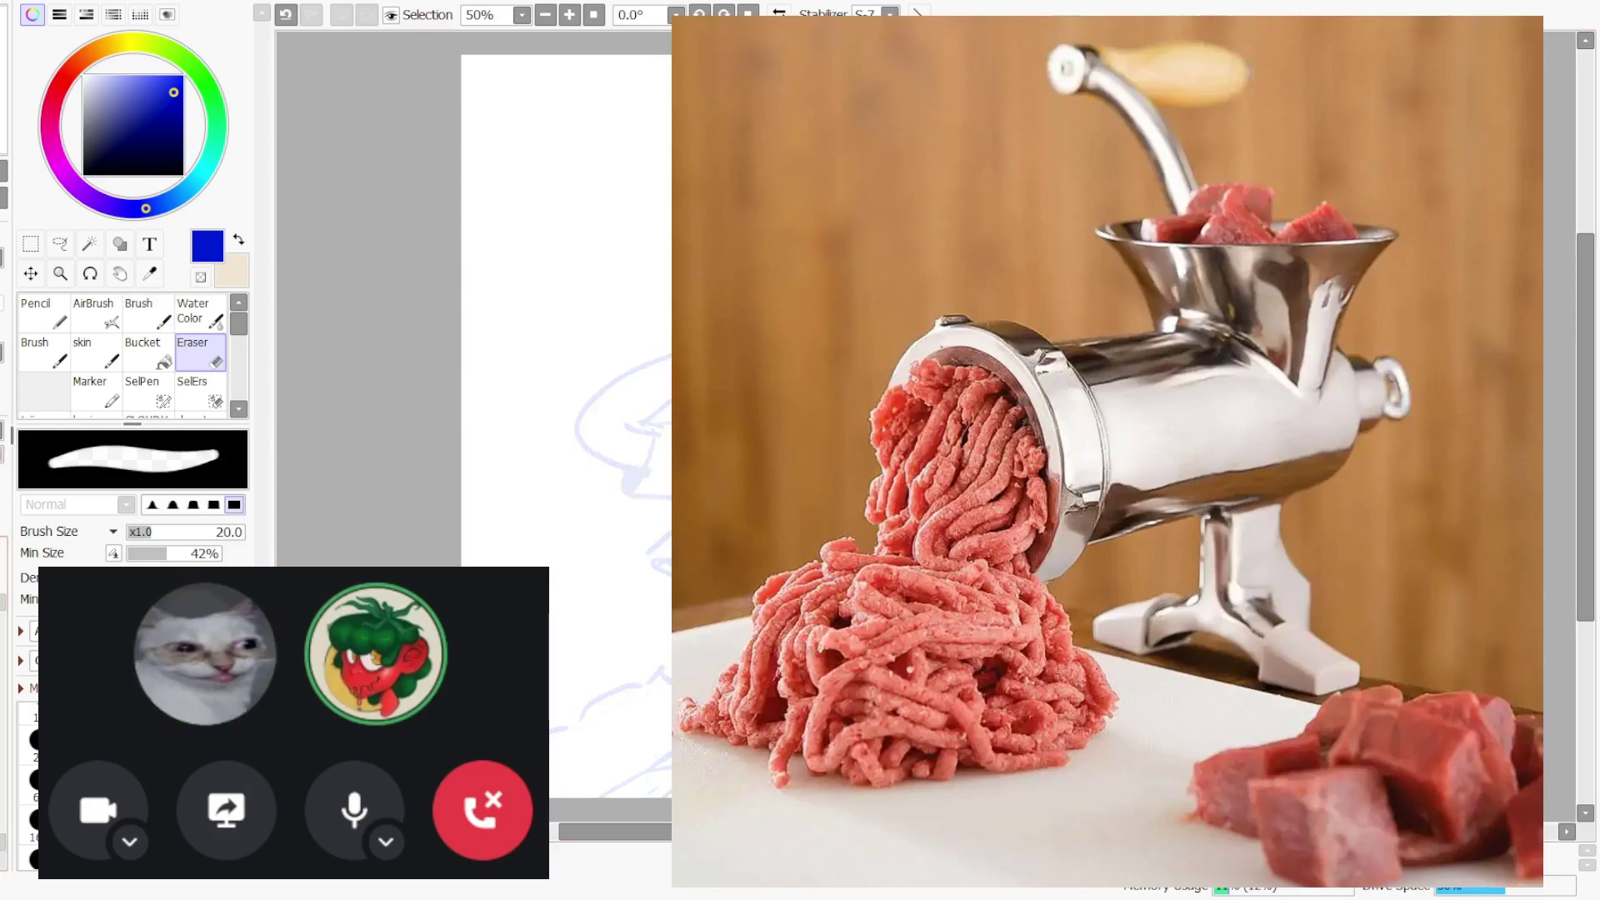
- Ink the beanie character's rounded eye outlines and small wavy nose in black with a size 10 brush over the faded sketch
key(b)
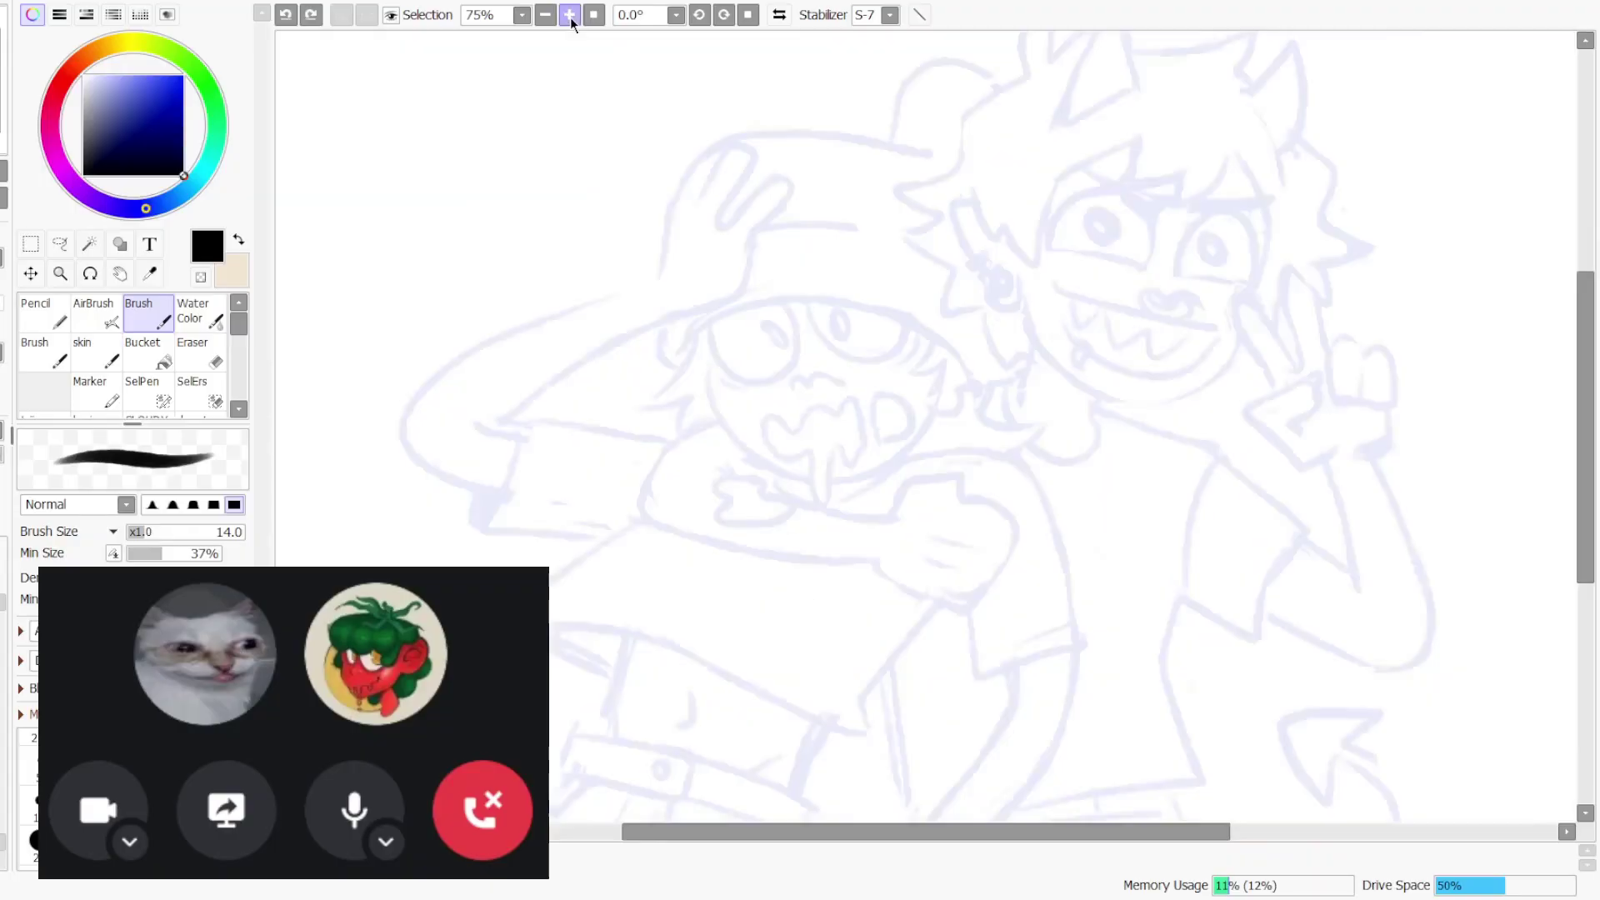
scroll(922, 421, up, 1)
drag(646, 328, 641, 406)
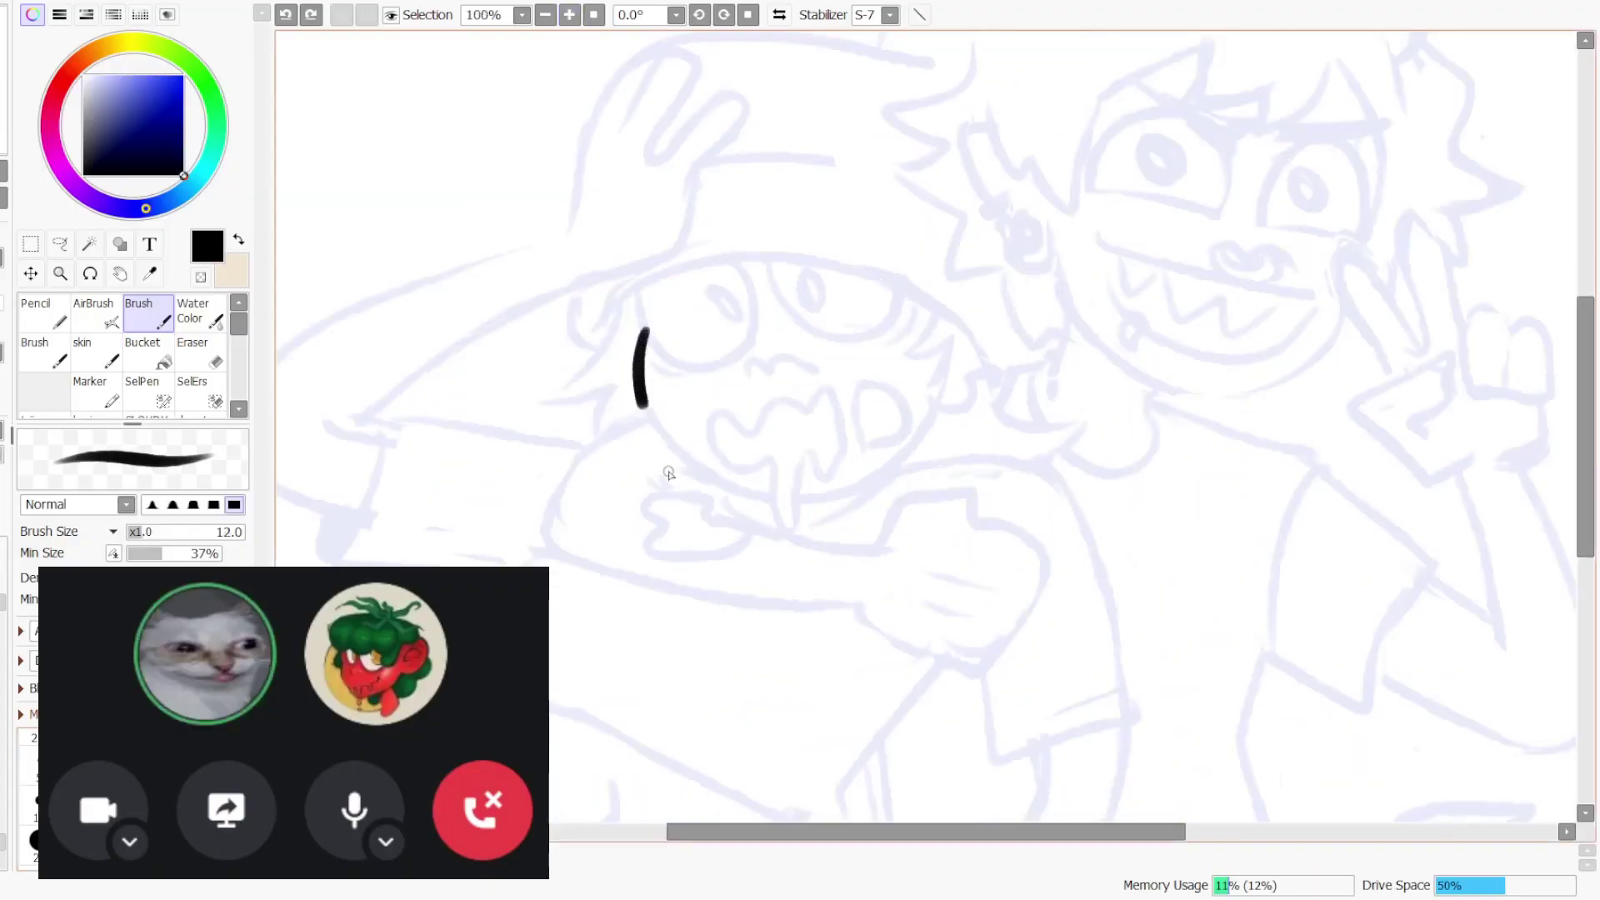
drag(668, 473, 740, 508)
click(35, 804)
key(ctrl+z)
mouse_move(634, 278)
mouse_down()
mouse_move(631, 313)
mouse_move(747, 264)
mouse_move(731, 258)
mouse_move(743, 380)
mouse_move(731, 258)
mouse_up()
key(ctrl+z)
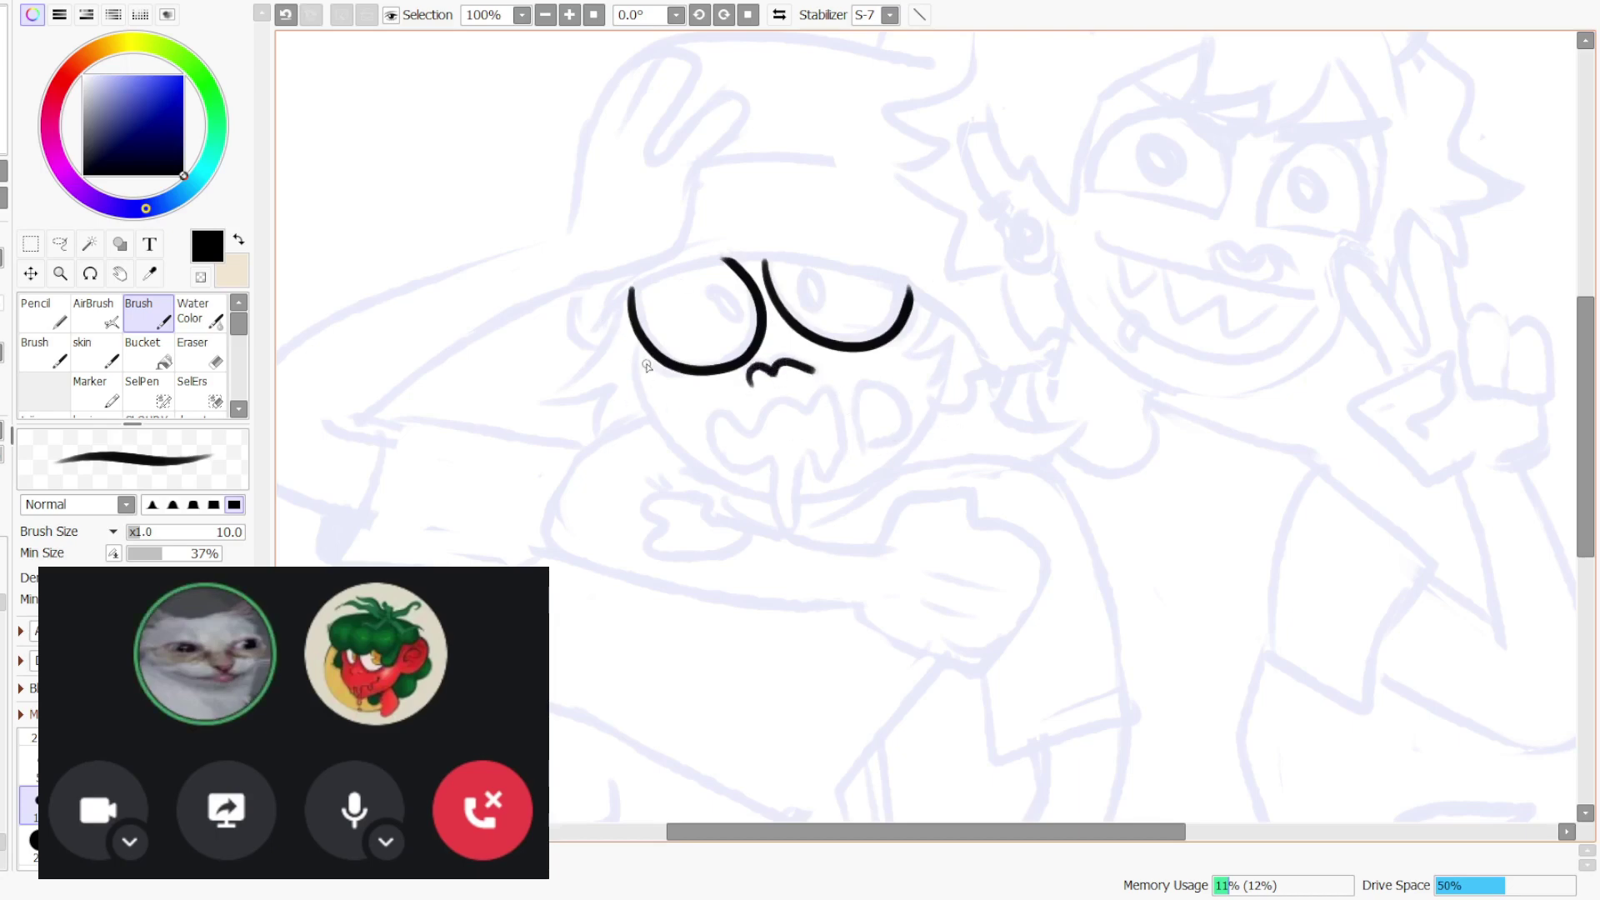
- Ink the beanie character's curved cheek and chin outline, and adjust the line's fit with a transform
mouse_move(658, 465)
mouse_down()
mouse_move(790, 516)
mouse_move(903, 462)
mouse_move(961, 405)
mouse_up()
key(ctrl+z)
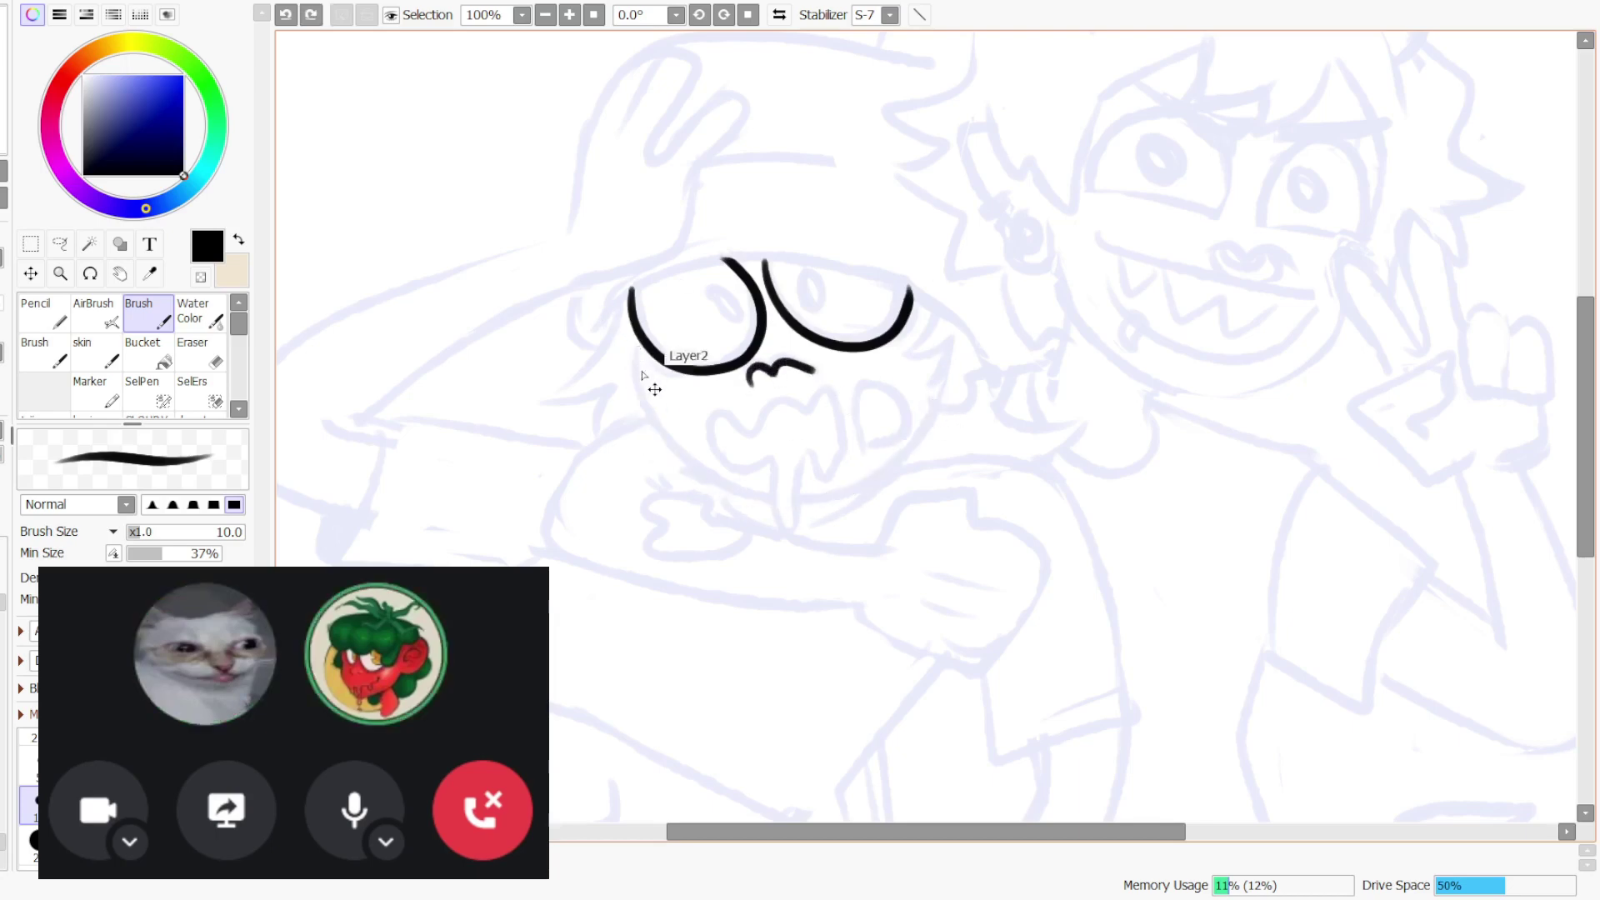
mouse_move(638, 352)
mouse_down()
mouse_move(745, 512)
mouse_move(887, 492)
mouse_move(947, 397)
mouse_move(686, 486)
mouse_move(838, 505)
mouse_move(928, 437)
mouse_move(945, 400)
mouse_up()
key(ctrl+z)
key(l)
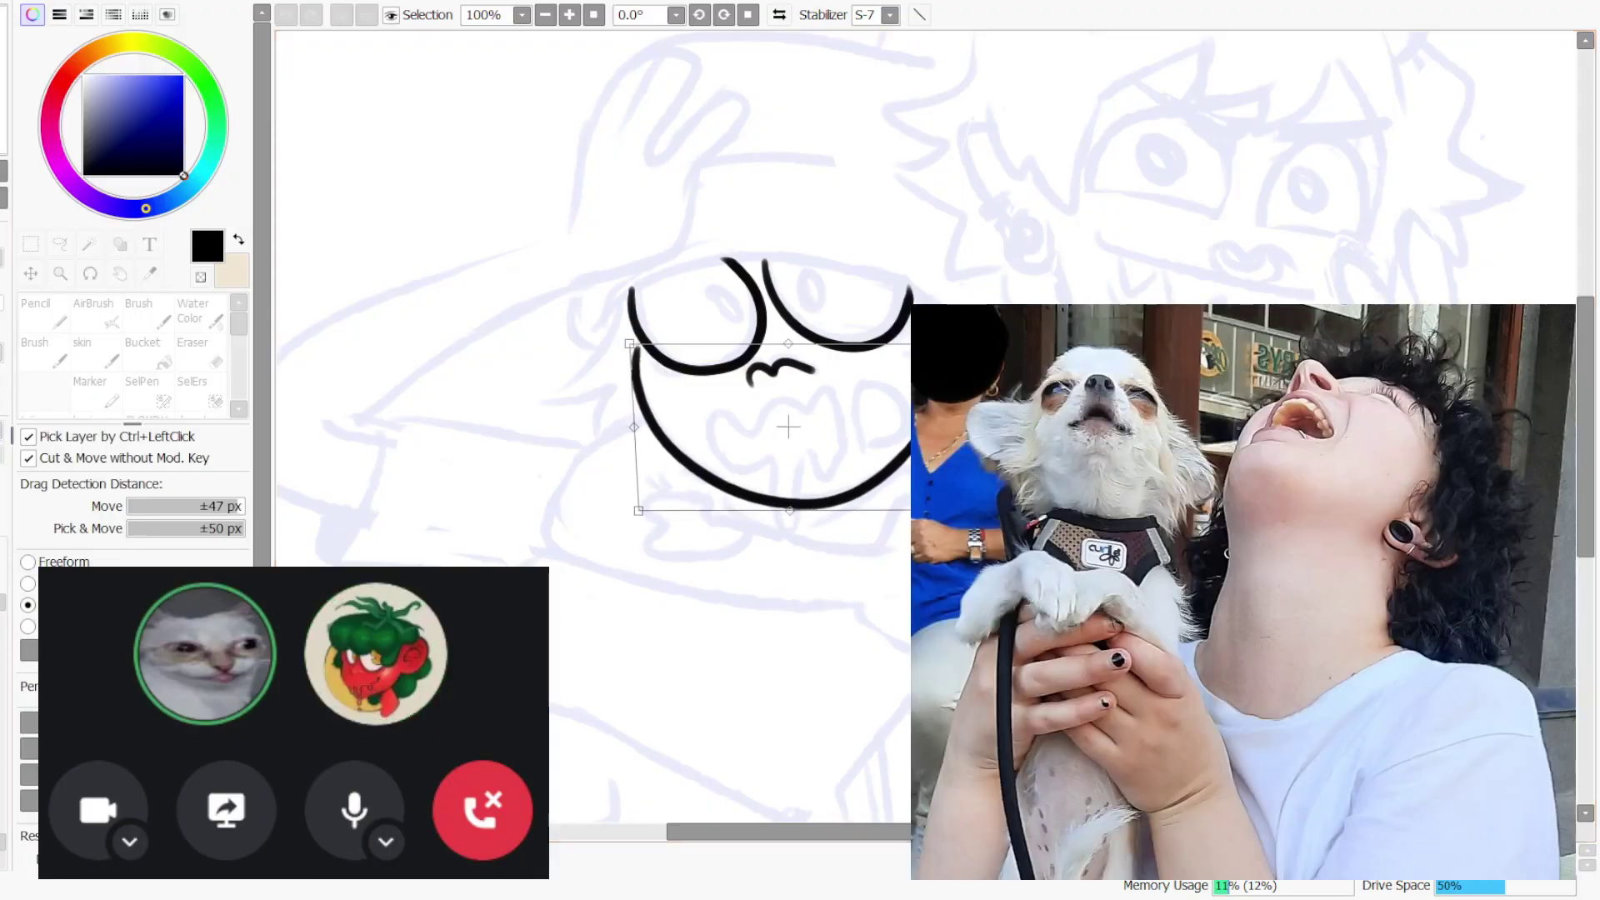
key(Return)
key(ctrl+d)
click(149, 313)
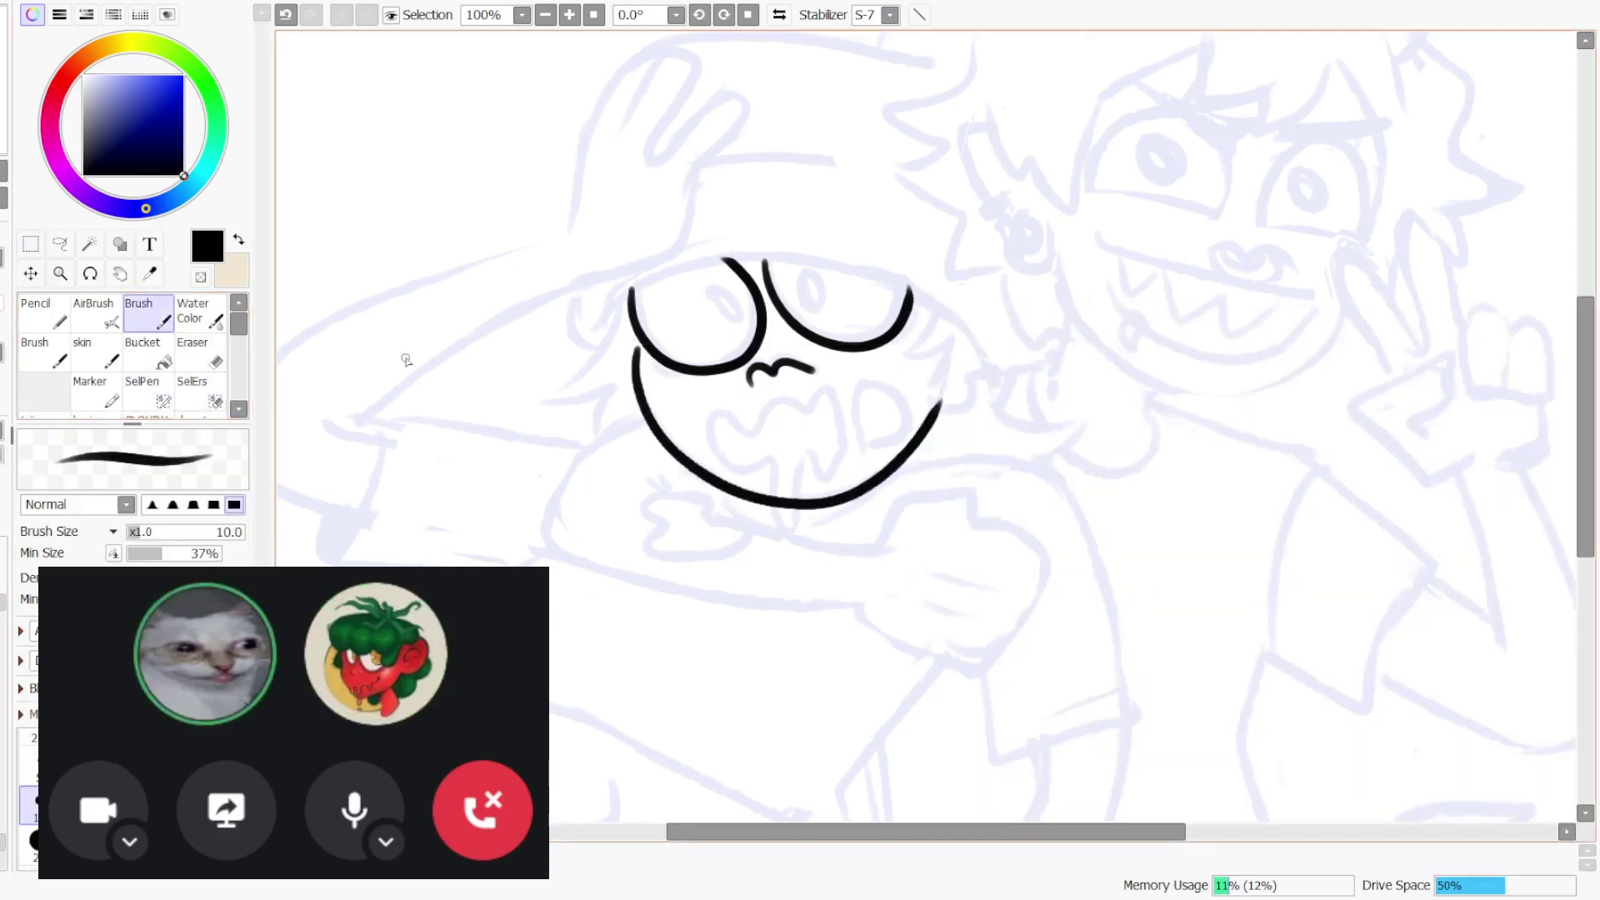
- Ink a small round ear with a solid black earring at the right end of the beanie character's jawline
mouse_move(936, 405)
mouse_down()
mouse_move(972, 372)
mouse_move(967, 409)
mouse_move(969, 374)
mouse_move(987, 372)
mouse_move(978, 421)
mouse_move(975, 379)
mouse_move(991, 373)
mouse_move(950, 402)
mouse_up()
key(ctrl+z)
key(ctrl+z)
key(ctrl+z)
key(ctrl+z)
key(ctrl+z)
click(199, 354)
click(148, 313)
mouse_move(931, 297)
mouse_down()
mouse_move(899, 358)
mouse_move(947, 347)
mouse_up()
mouse_move(947, 348)
mouse_down()
mouse_move(934, 380)
mouse_move(979, 356)
mouse_move(945, 408)
mouse_move(963, 414)
mouse_up()
key(ctrl+z)
key(ctrl+z)
key(ctrl+z)
key(ctrl+z)
key(e)
key(ctrl+z)
key([)
key([)
click(152, 322)
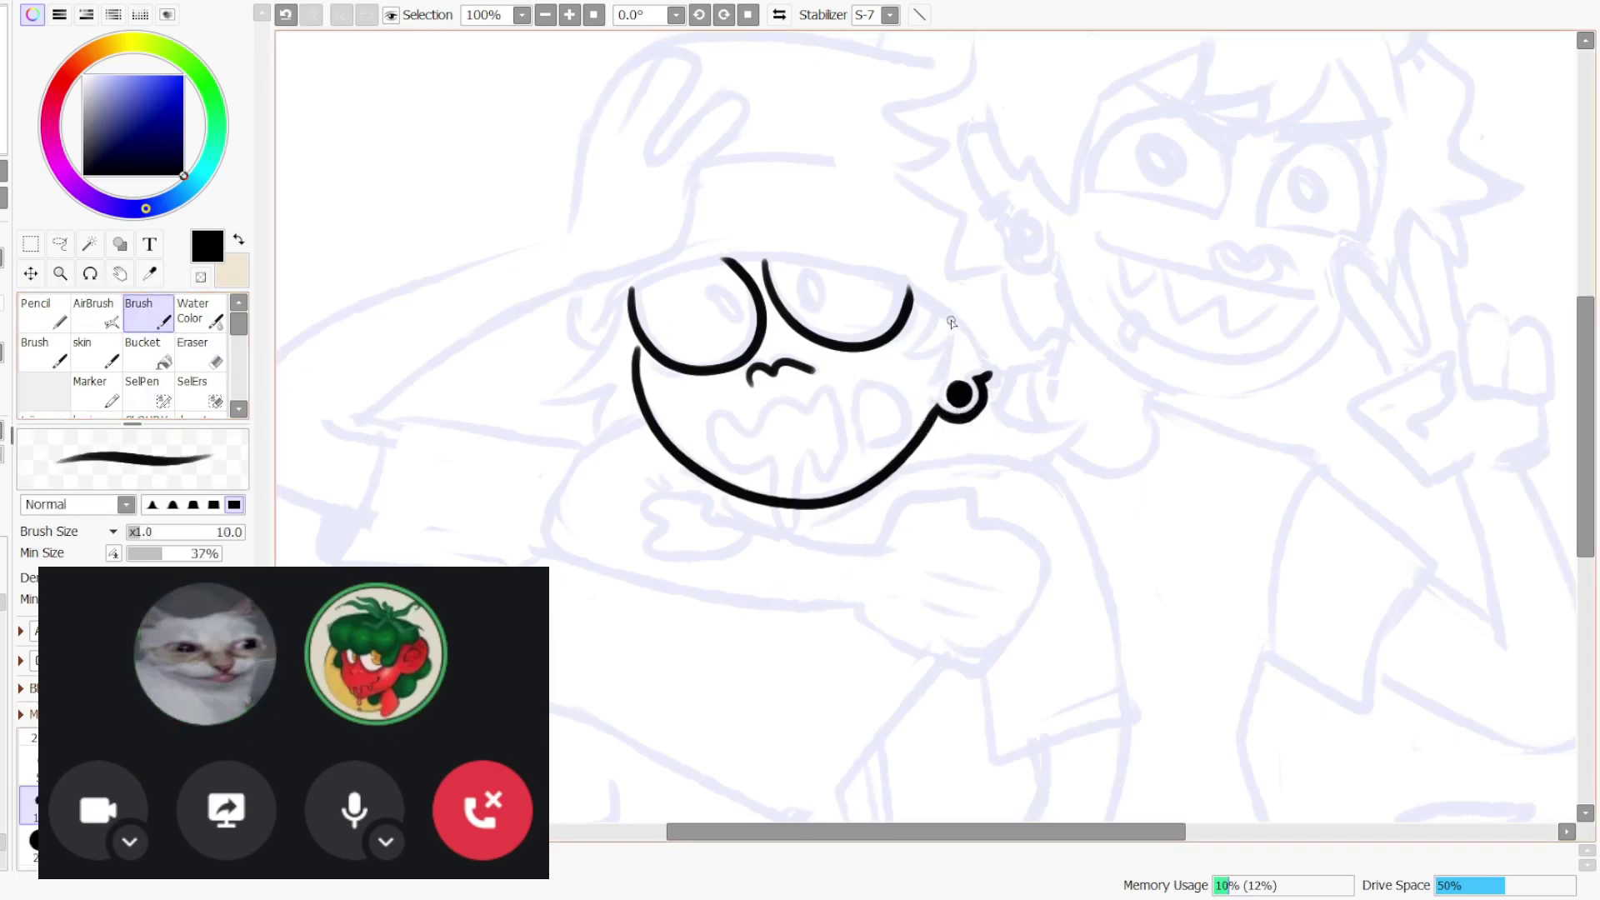
- Ink jagged hair strands between the beanie character's right eye and the ear
key(ctrl+z)
key(ctrl+z)
drag(929, 290, 900, 356)
key(ctrl+z)
mouse_move(928, 285)
mouse_down()
mouse_move(894, 363)
mouse_move(942, 347)
mouse_move(916, 379)
mouse_move(980, 342)
mouse_up()
key(ctrl+z)
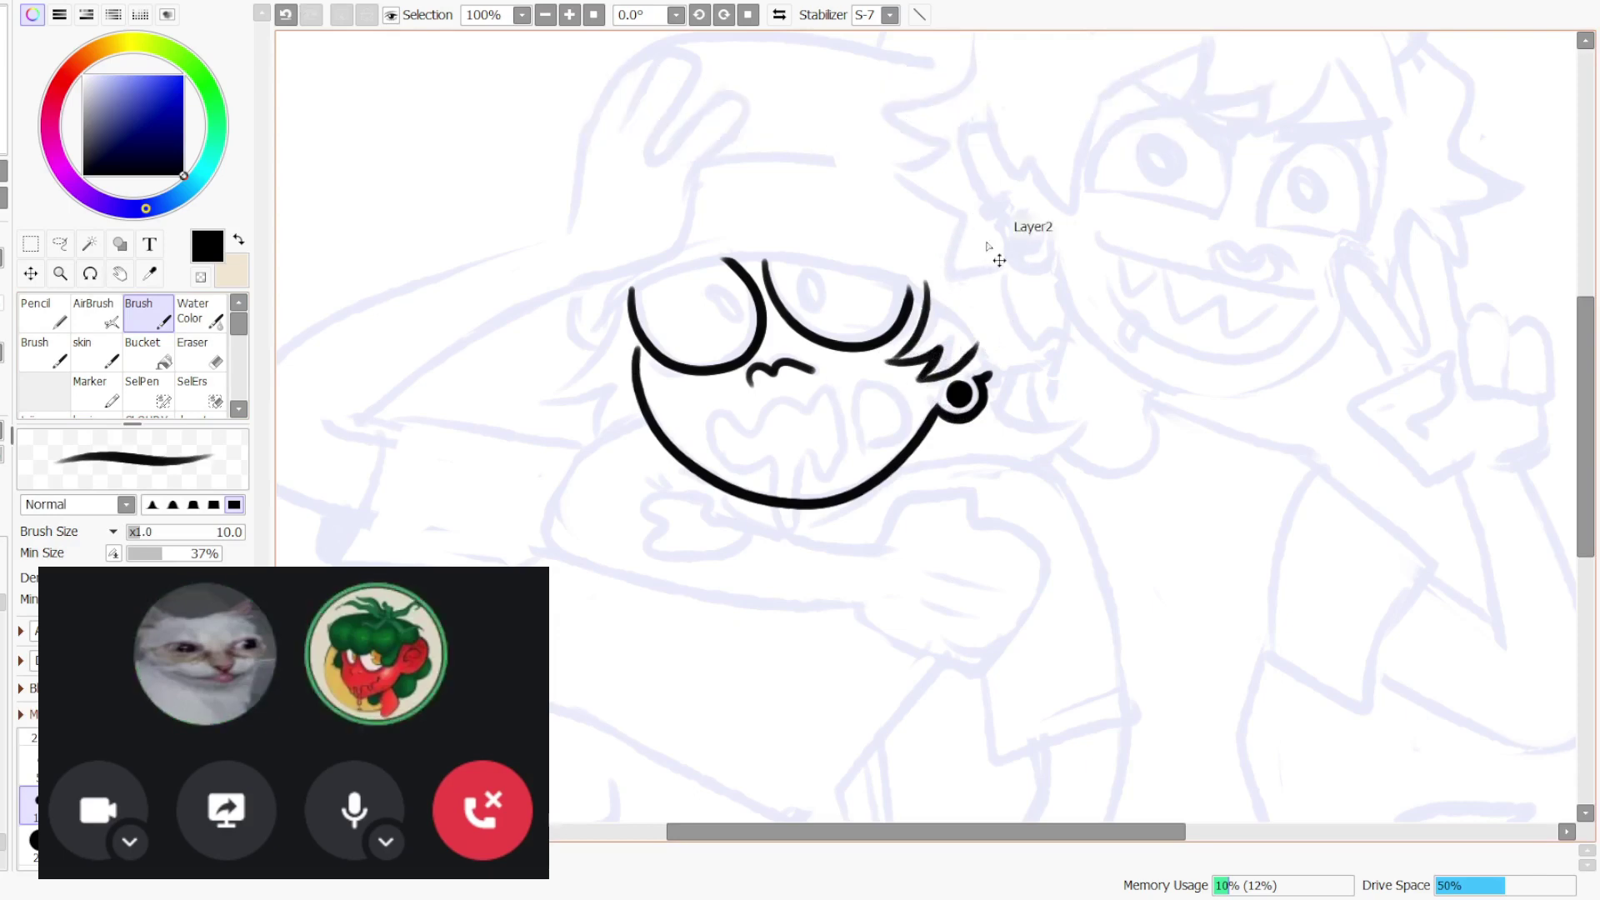
key(ctrl+z)
key(ctrl+z)
key(ctrl+y)
mouse_move(947, 341)
mouse_down()
mouse_move(935, 391)
mouse_move(979, 350)
mouse_move(959, 337)
mouse_move(941, 355)
mouse_move(959, 353)
mouse_move(937, 387)
mouse_move(976, 337)
mouse_up()
key(ctrl+z)
key(ctrl+z)
key(ctrl+z)
key(ctrl+z)
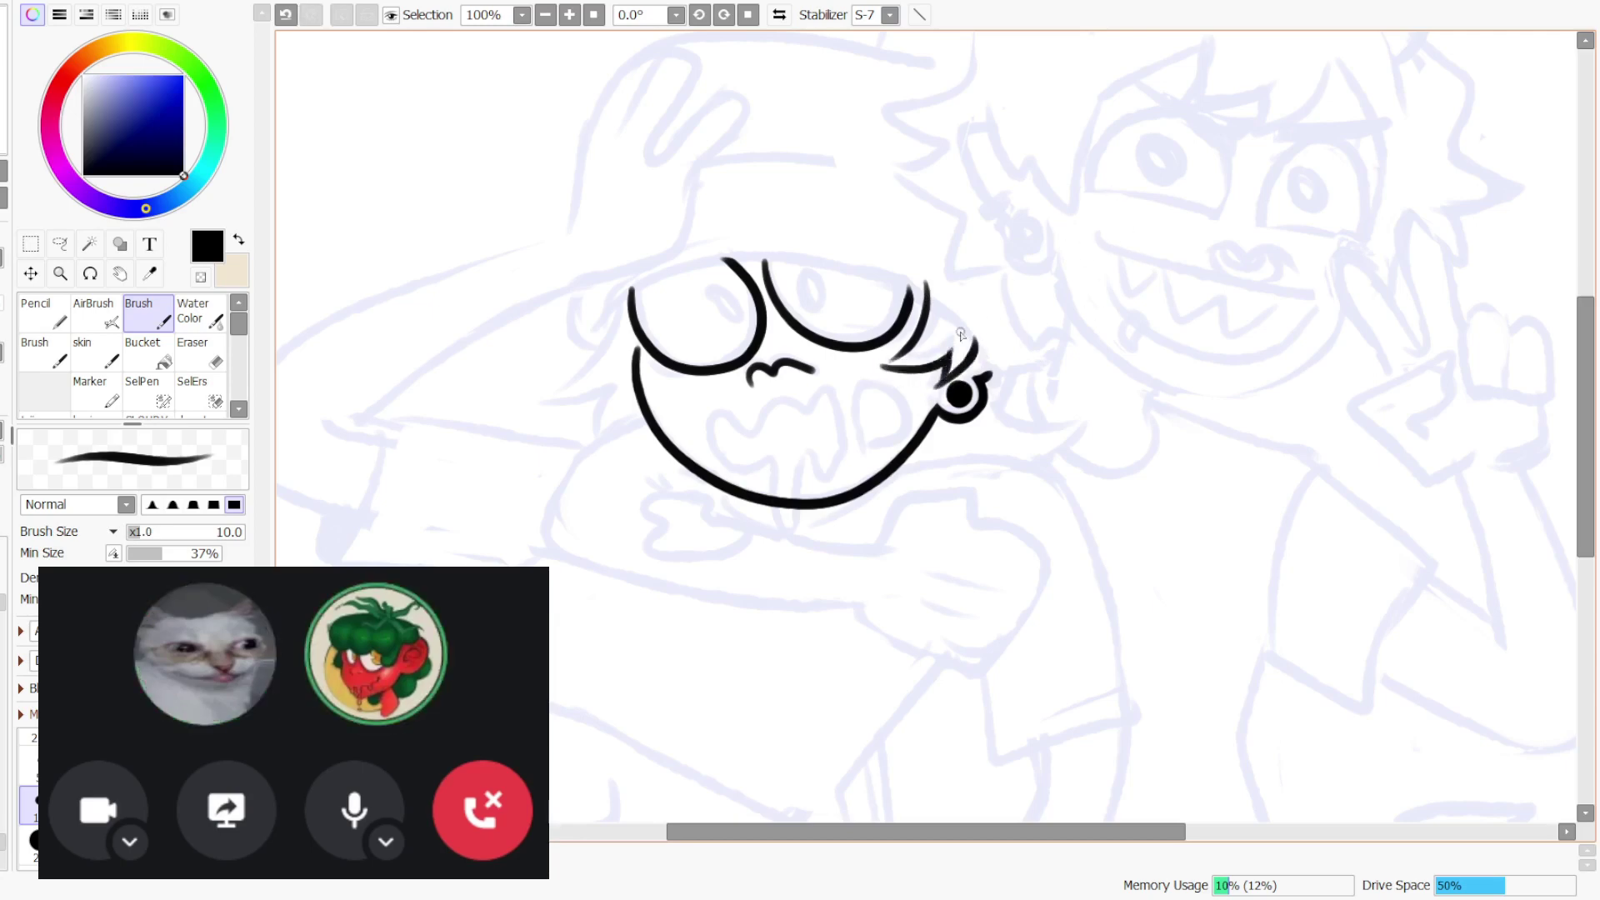
- Clean up the hair strands beside the right eye with a size 10 eraser at 21% minimum size
click(193, 357)
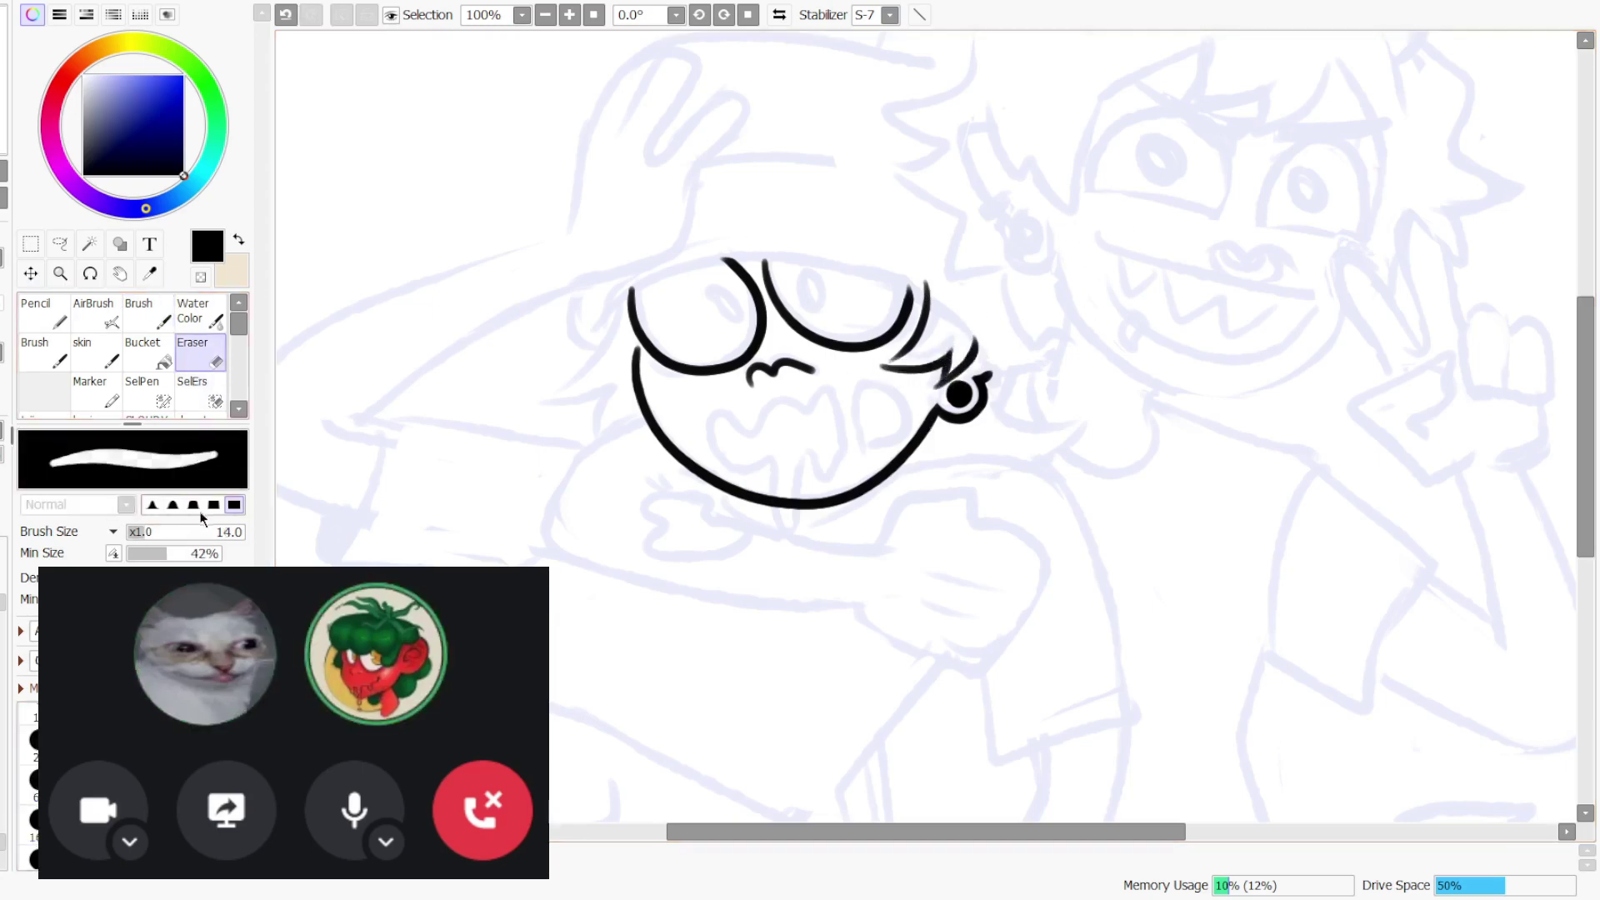
click(147, 553)
key(bracketleft)
drag(956, 350, 930, 398)
key(ctrl+z)
key(ctrl+z)
click(139, 312)
key(ctrl+z)
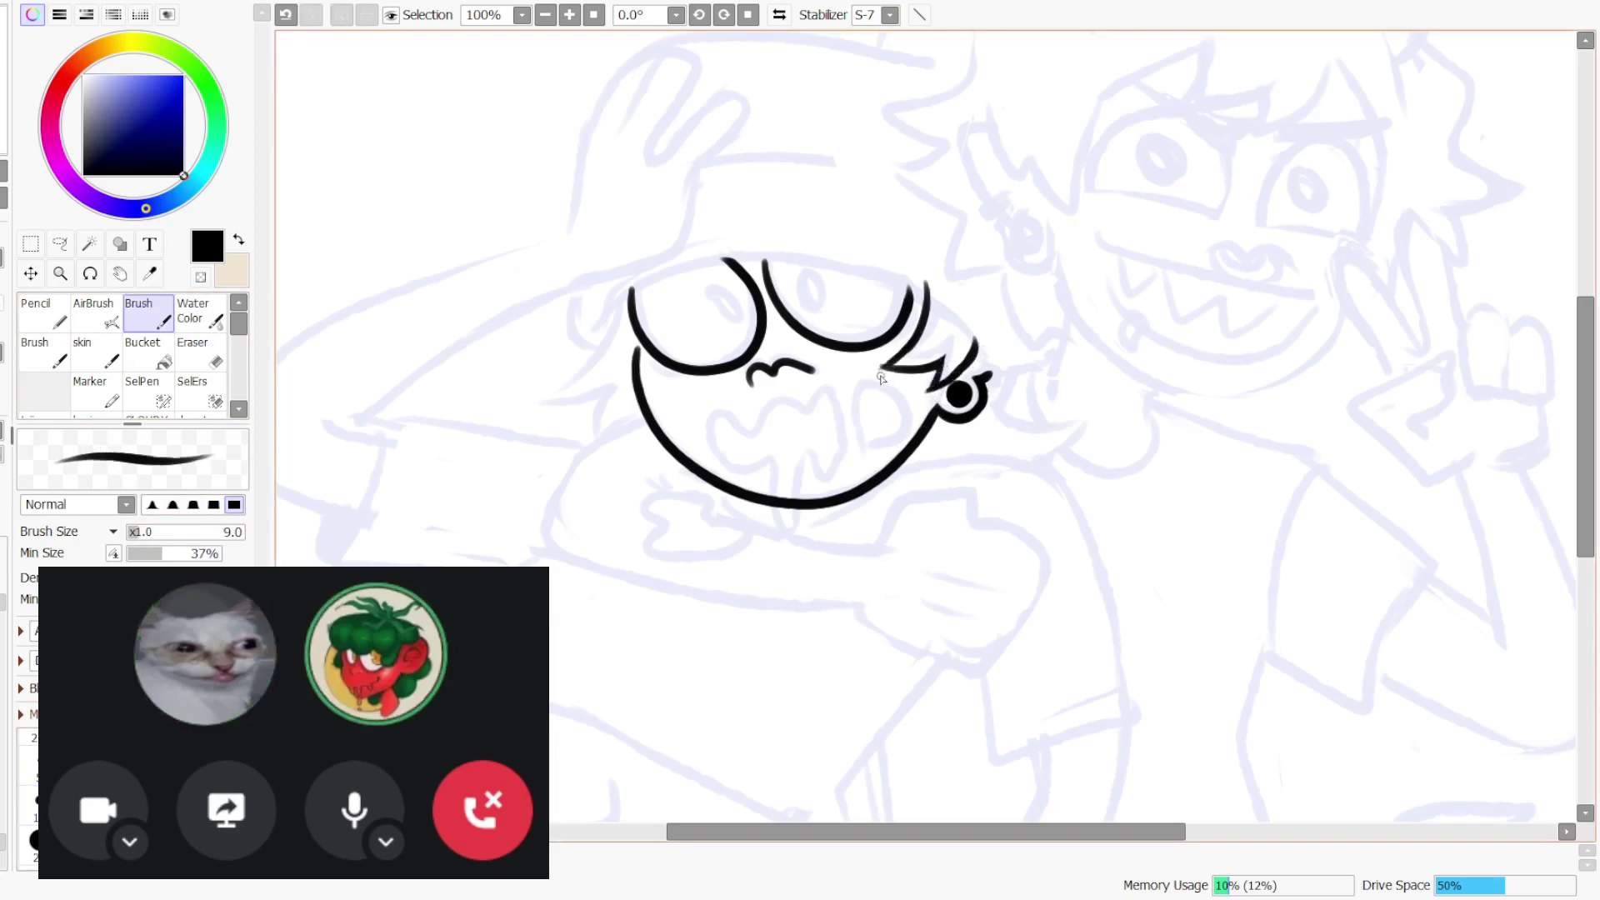
click(211, 365)
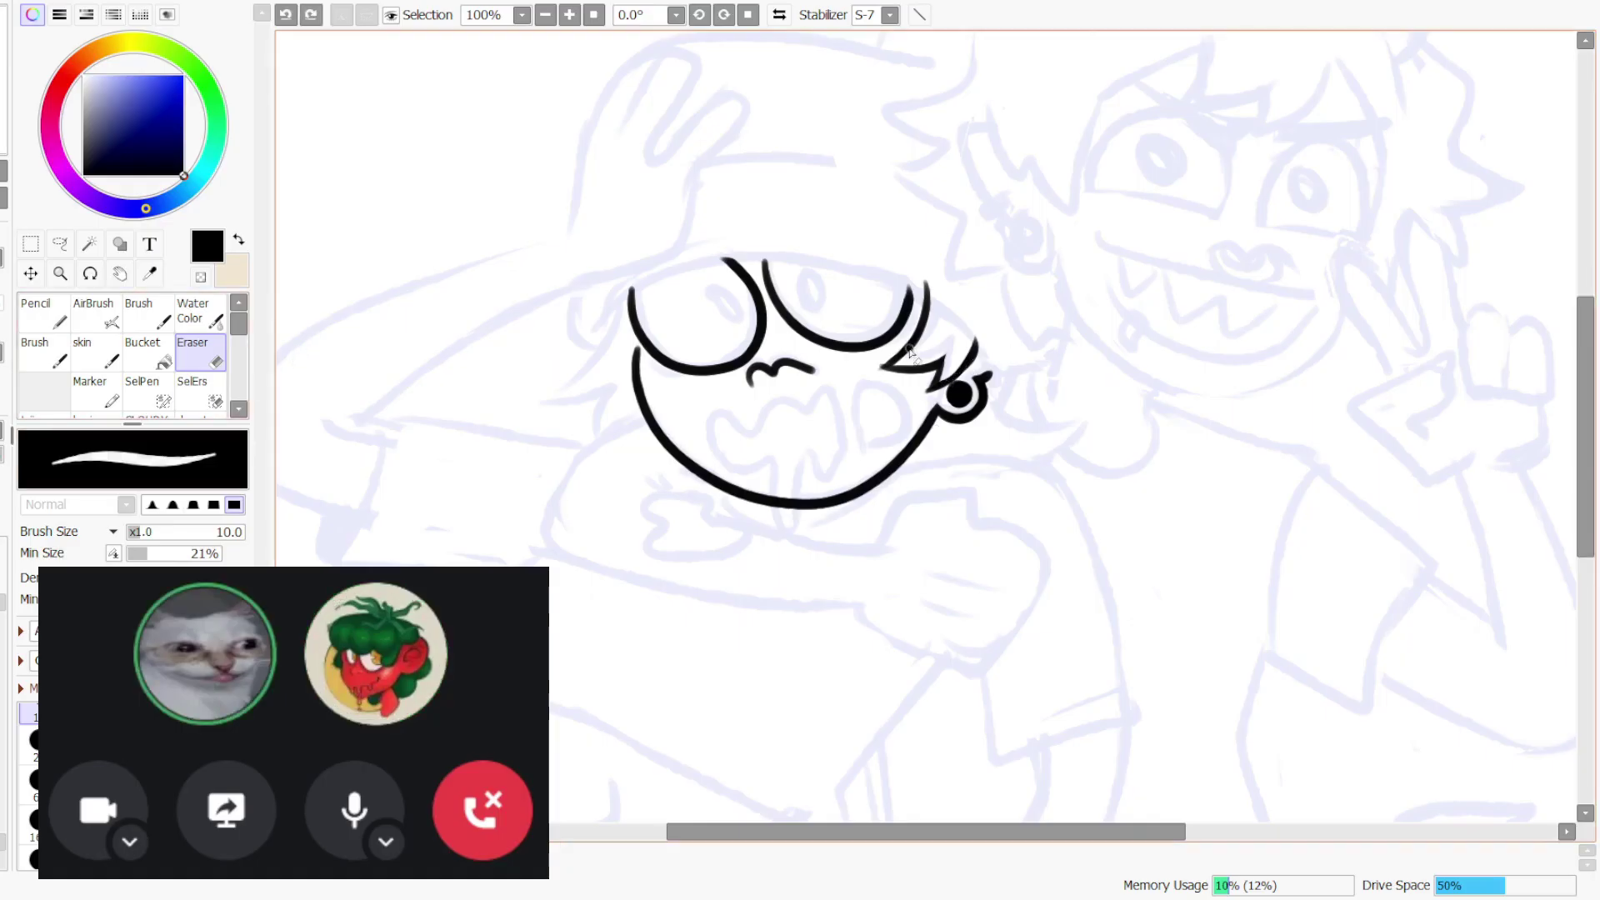
drag(911, 353, 917, 361)
click(152, 314)
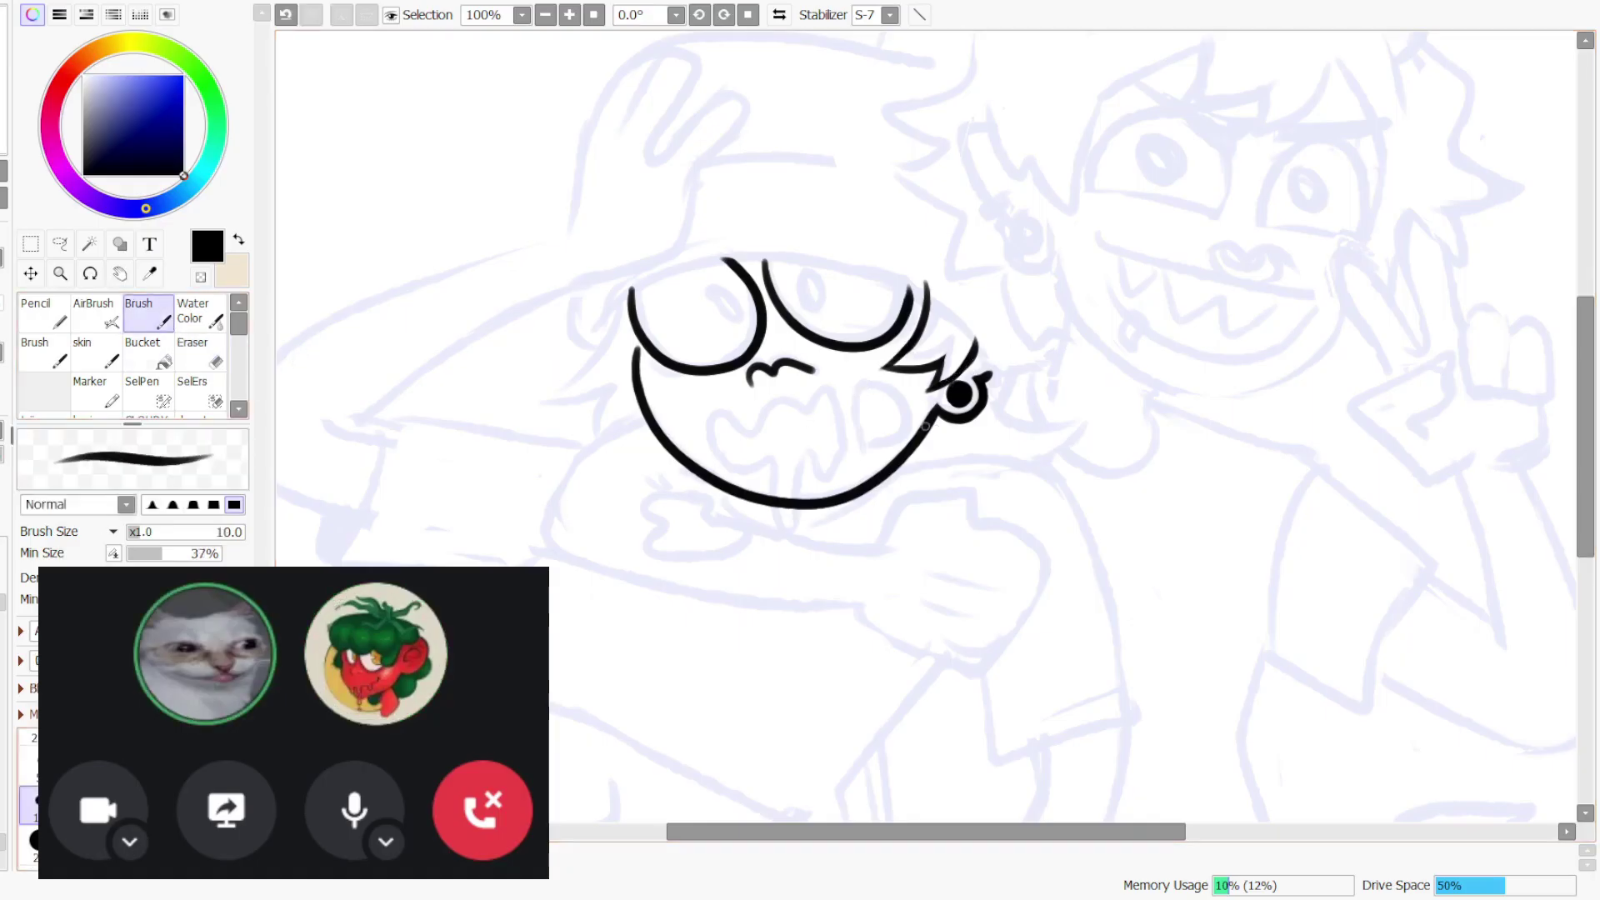
- Ink pointed hair tufts flaring outward on both sides of the beanie character's face
drag(631, 290, 532, 389)
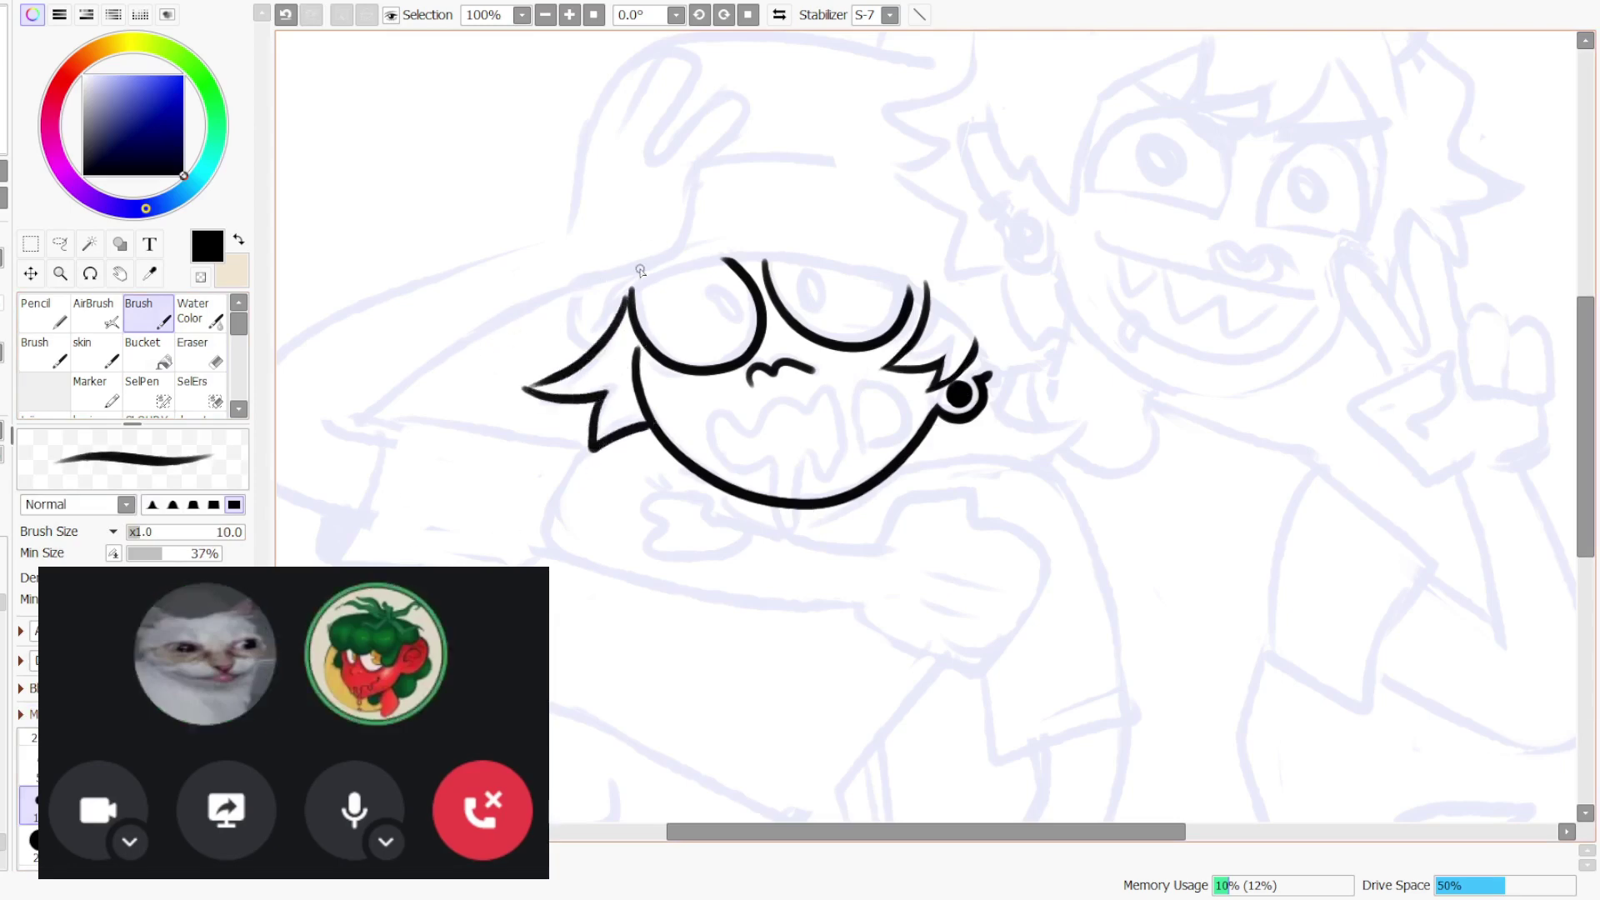
key(ctrl+z)
mouse_move(992, 400)
mouse_down()
mouse_move(1065, 440)
mouse_move(1090, 422)
mouse_move(1015, 482)
mouse_move(932, 459)
mouse_move(1007, 489)
mouse_up()
key(ctrl+z)
key(ctrl+z)
mouse_move(895, 474)
mouse_down()
mouse_move(907, 513)
mouse_move(932, 474)
mouse_move(1031, 472)
mouse_move(1073, 430)
mouse_up()
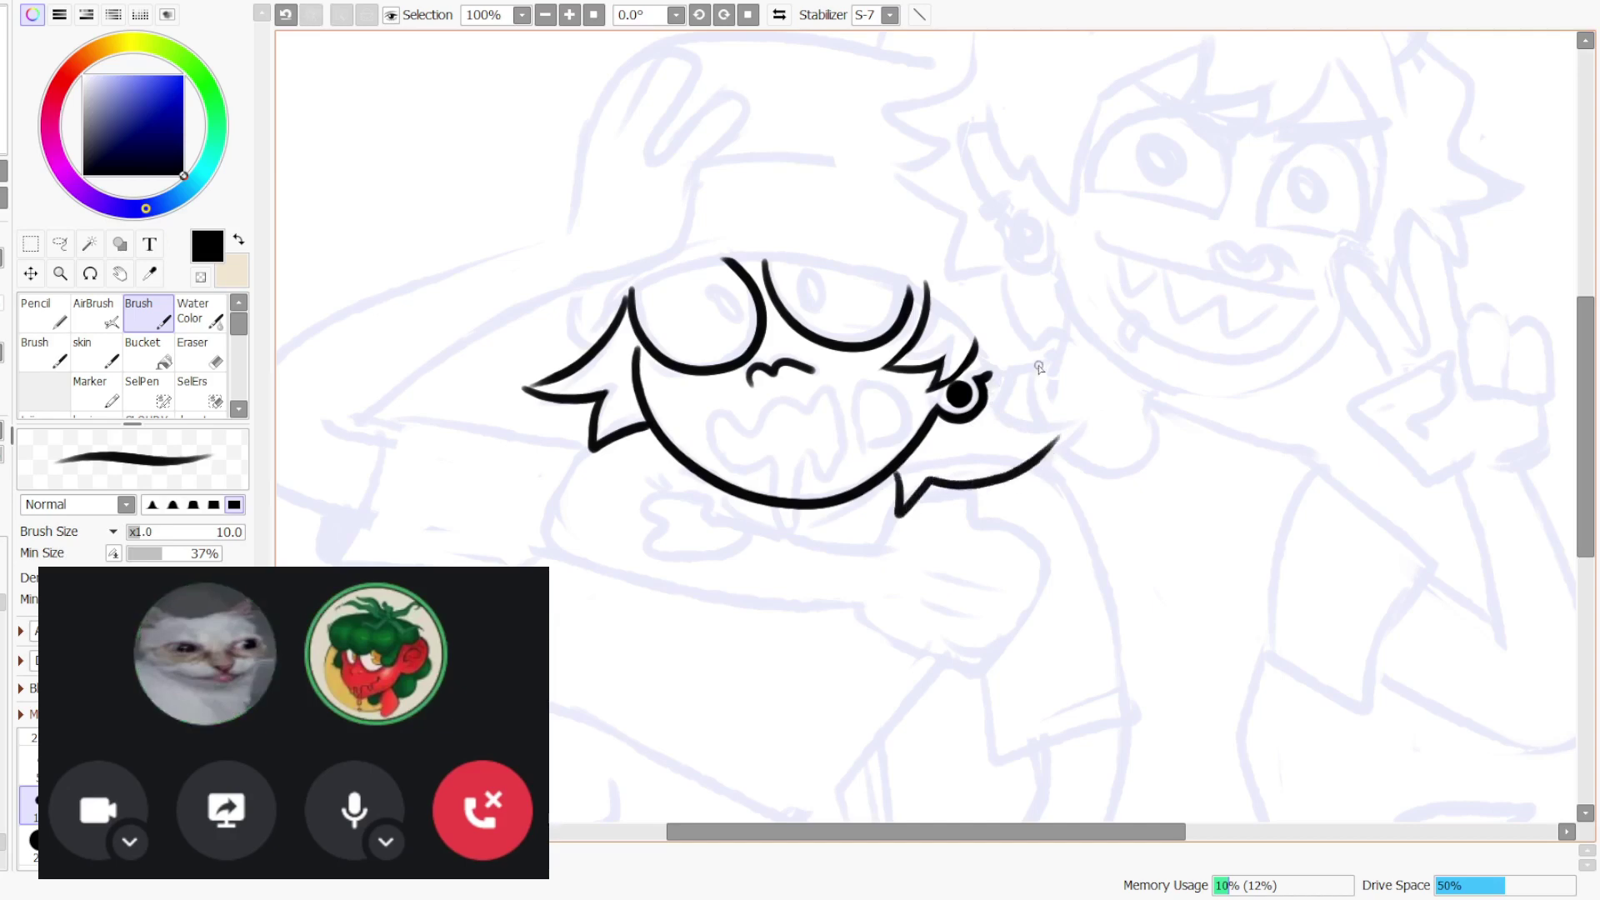
key(ctrl+z)
mouse_move(983, 386)
mouse_down()
mouse_move(1054, 438)
mouse_move(1078, 416)
mouse_move(1022, 471)
mouse_move(954, 466)
mouse_up()
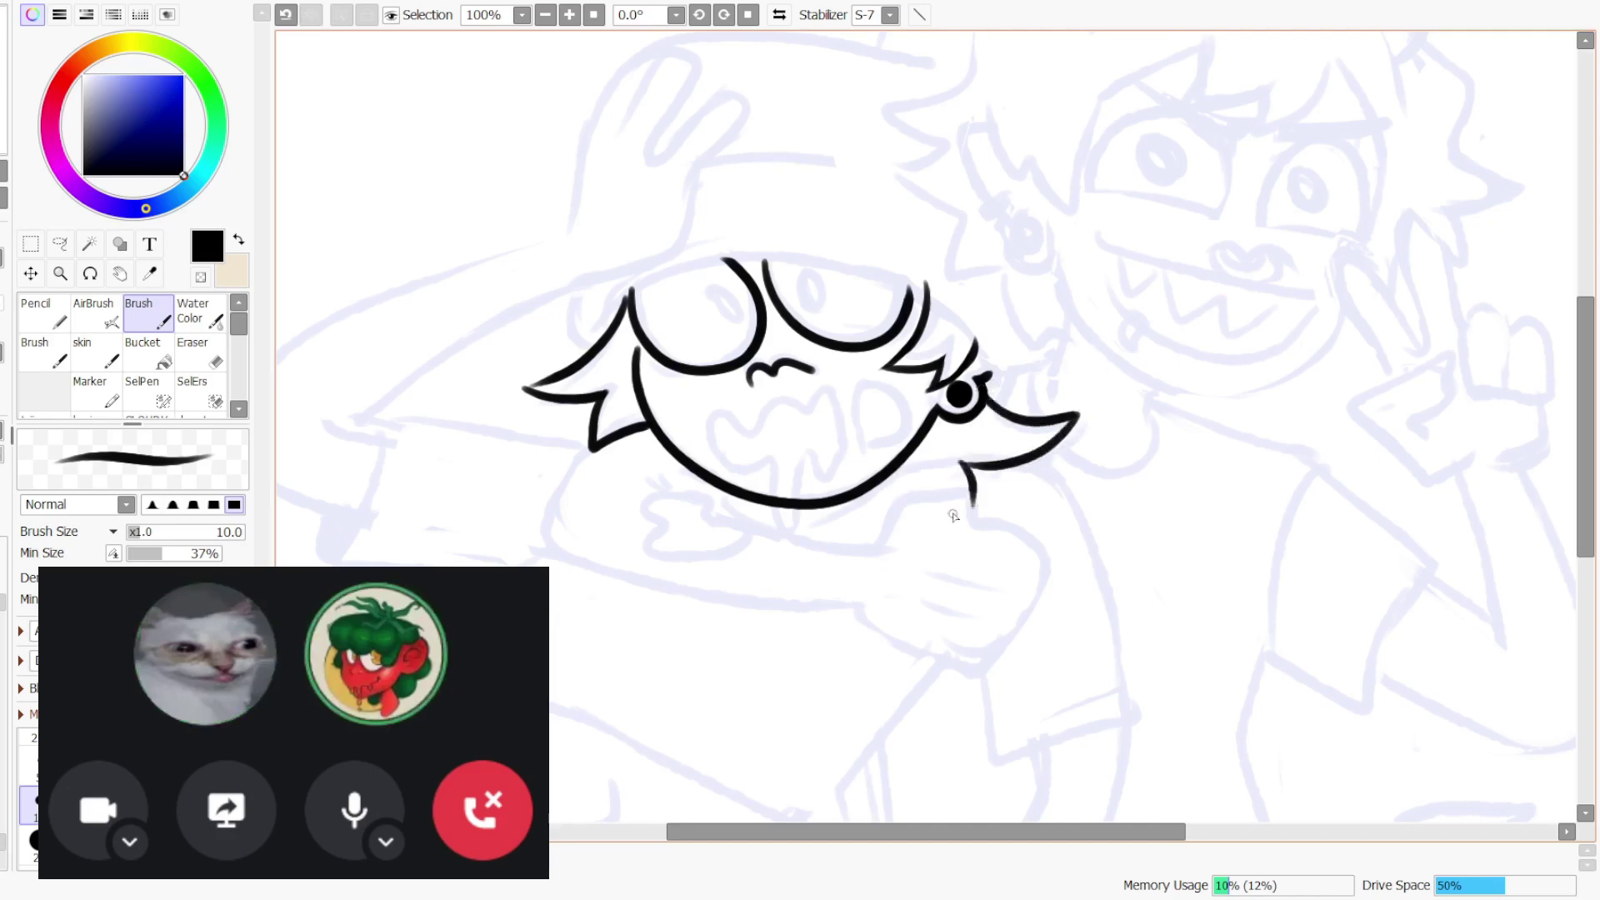
- Ink the beanie's lower brim arc over the eyes down to the ear, and adjust it with a transform
click(593, 15)
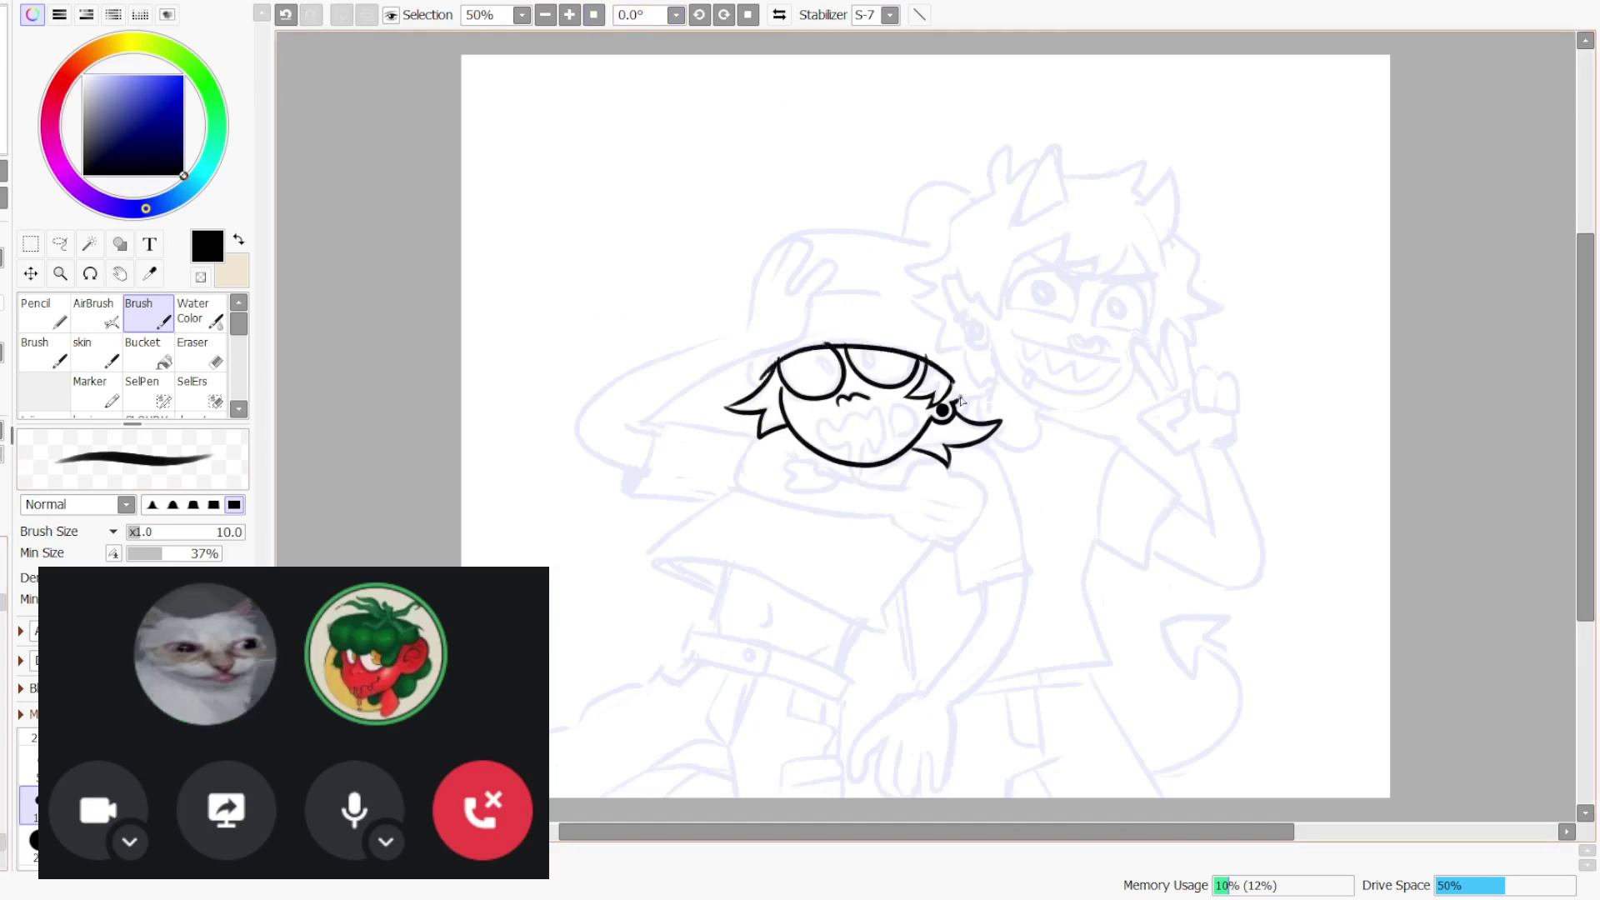
click(569, 15)
click(593, 15)
click(593, 15)
key(ctrl+z)
key(ctrl+z)
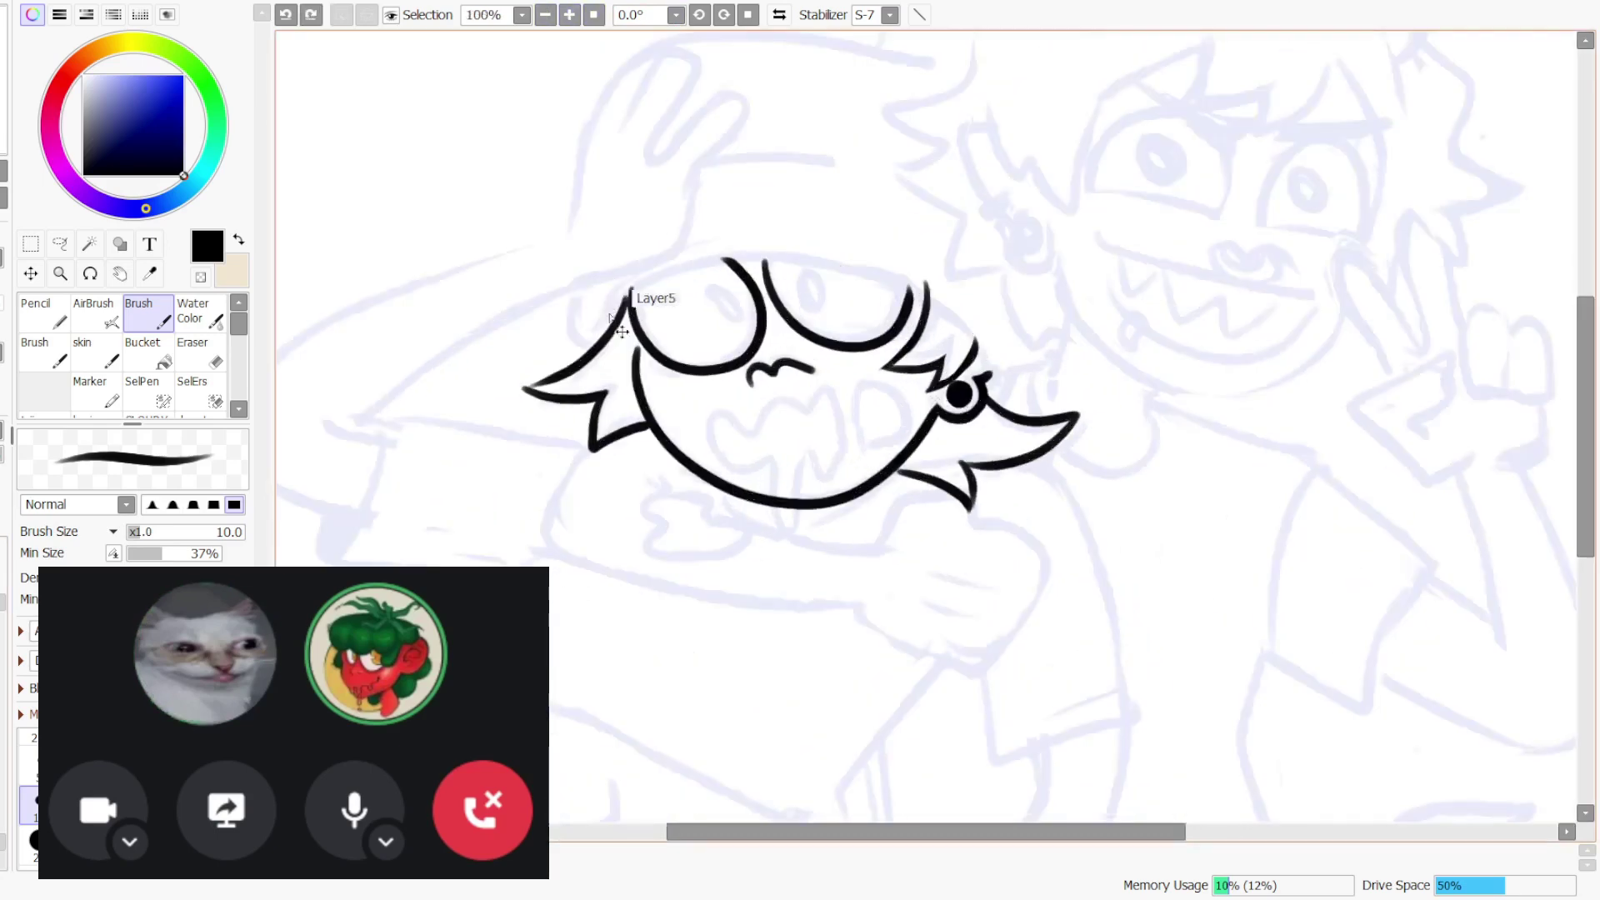
mouse_move(606, 327)
mouse_down()
mouse_move(887, 280)
mouse_move(1001, 357)
mouse_move(831, 248)
mouse_move(679, 257)
mouse_move(606, 318)
mouse_up()
key(ctrl+z)
key(ctrl+t)
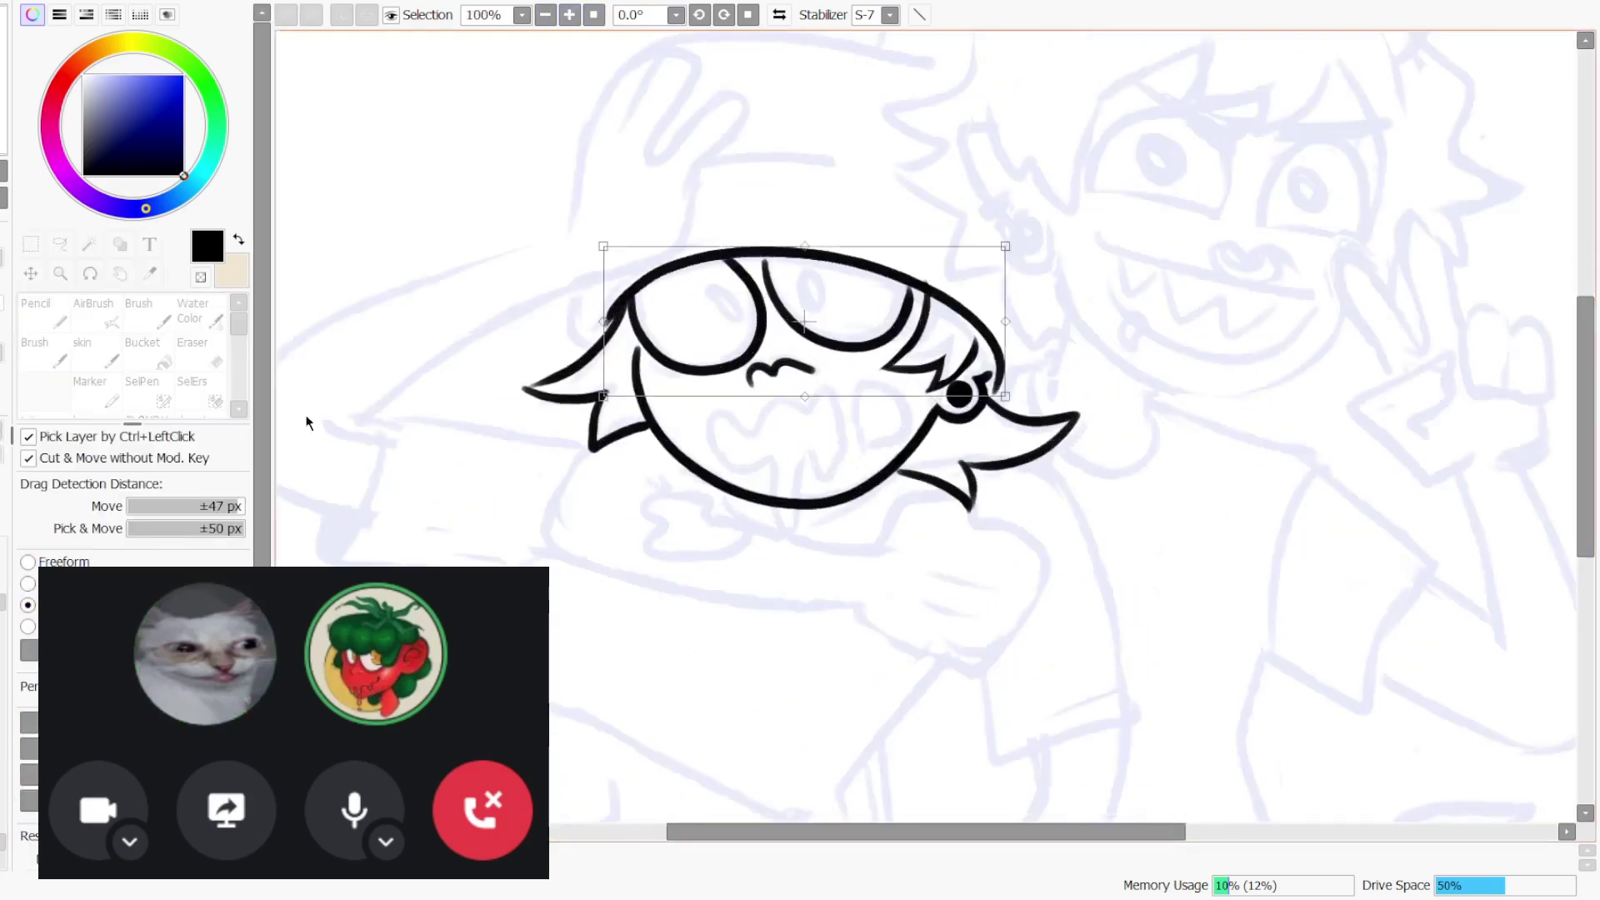
key(Return)
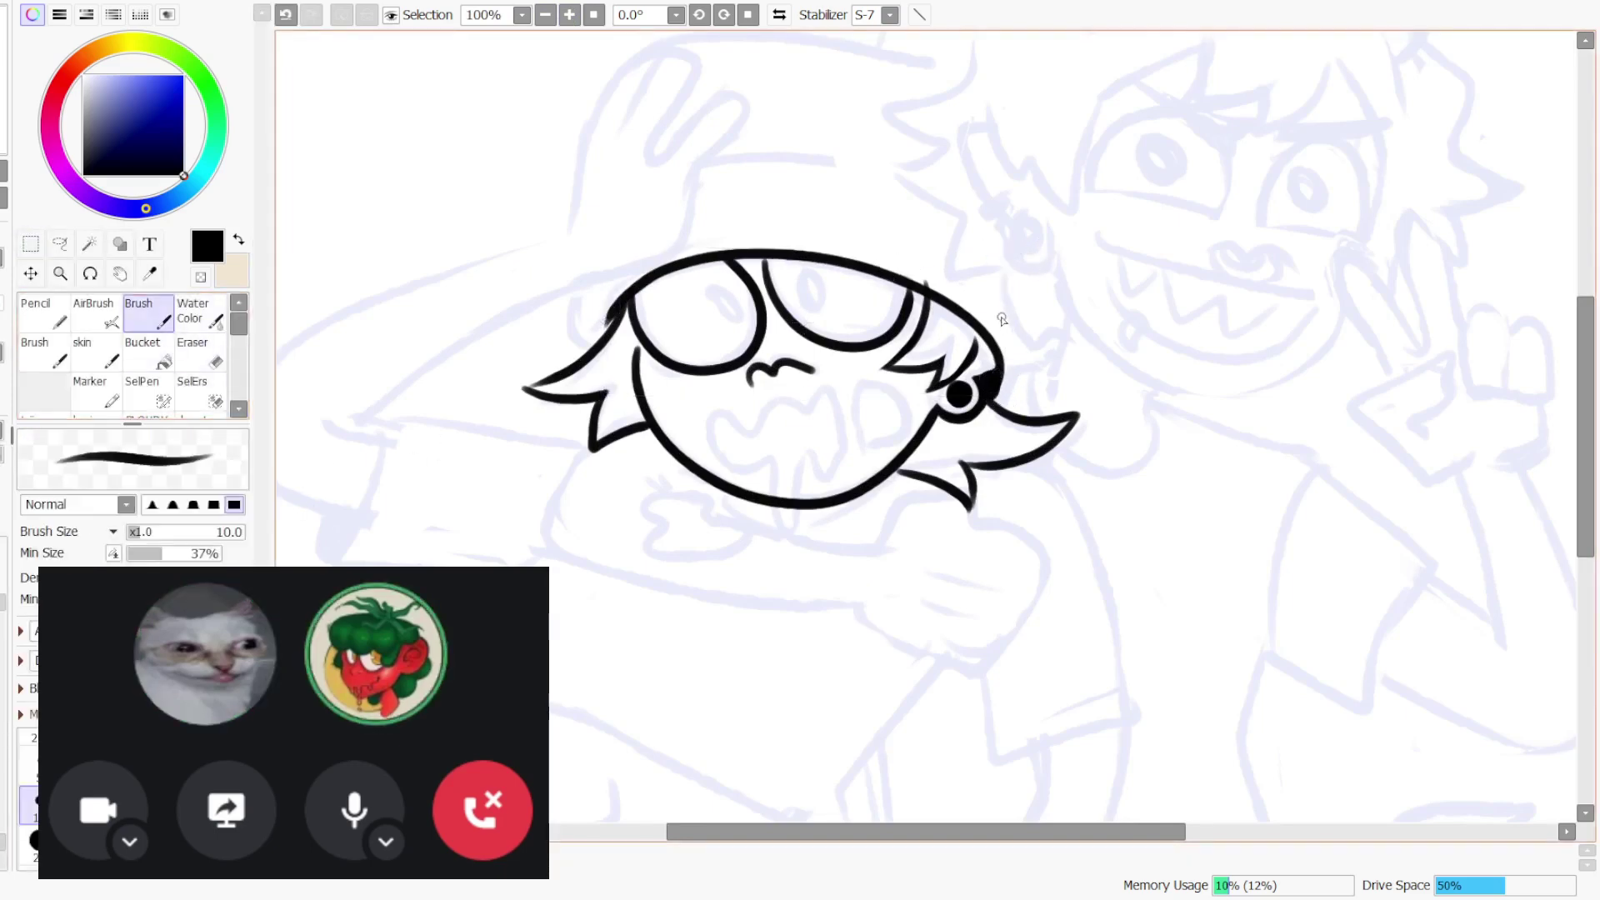
- Ink the short curved side edges of the beanie's folded cuff above the left hair tuft and the ear
mouse_move(584, 256)
mouse_down()
mouse_move(590, 344)
mouse_move(572, 304)
mouse_move(592, 349)
mouse_move(800, 296)
mouse_move(1025, 420)
mouse_up()
key(ctrl+z)
scroll(650, 333, up, 3)
key(ctrl+z)
mouse_move(1036, 531)
mouse_down()
mouse_move(1034, 558)
mouse_move(1003, 545)
mouse_move(976, 563)
mouse_up()
key(ctrl+z)
click(199, 353)
key(ctrl+z)
click(154, 315)
click(1037, 482)
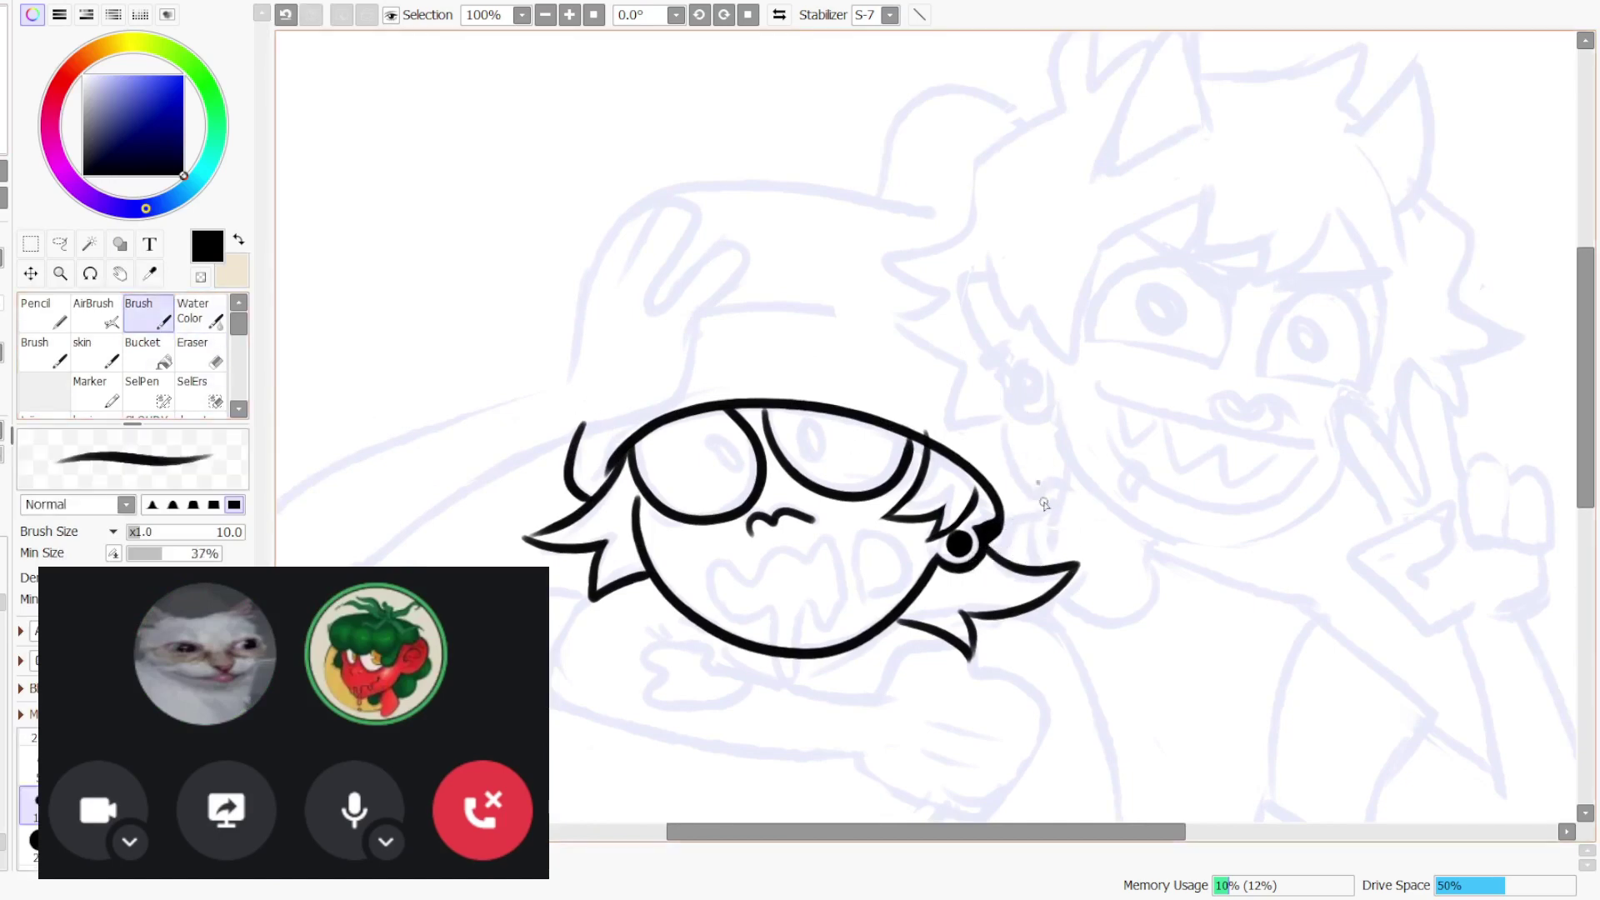
drag(1040, 483, 1004, 554)
- Ink the upper arc of the beanie's folded cuff above the lower brim line
mouse_move(576, 338)
mouse_down()
mouse_move(803, 275)
mouse_move(892, 295)
mouse_up()
key(ctrl+z)
mouse_move(631, 341)
mouse_down()
mouse_move(940, 333)
mouse_move(625, 347)
mouse_move(621, 362)
mouse_move(863, 289)
mouse_up()
key(ctrl+z)
key(ctrl+z)
key(ctrl+z)
mouse_move(1043, 460)
mouse_down()
mouse_move(968, 351)
mouse_move(751, 306)
mouse_move(657, 335)
mouse_move(602, 385)
mouse_up()
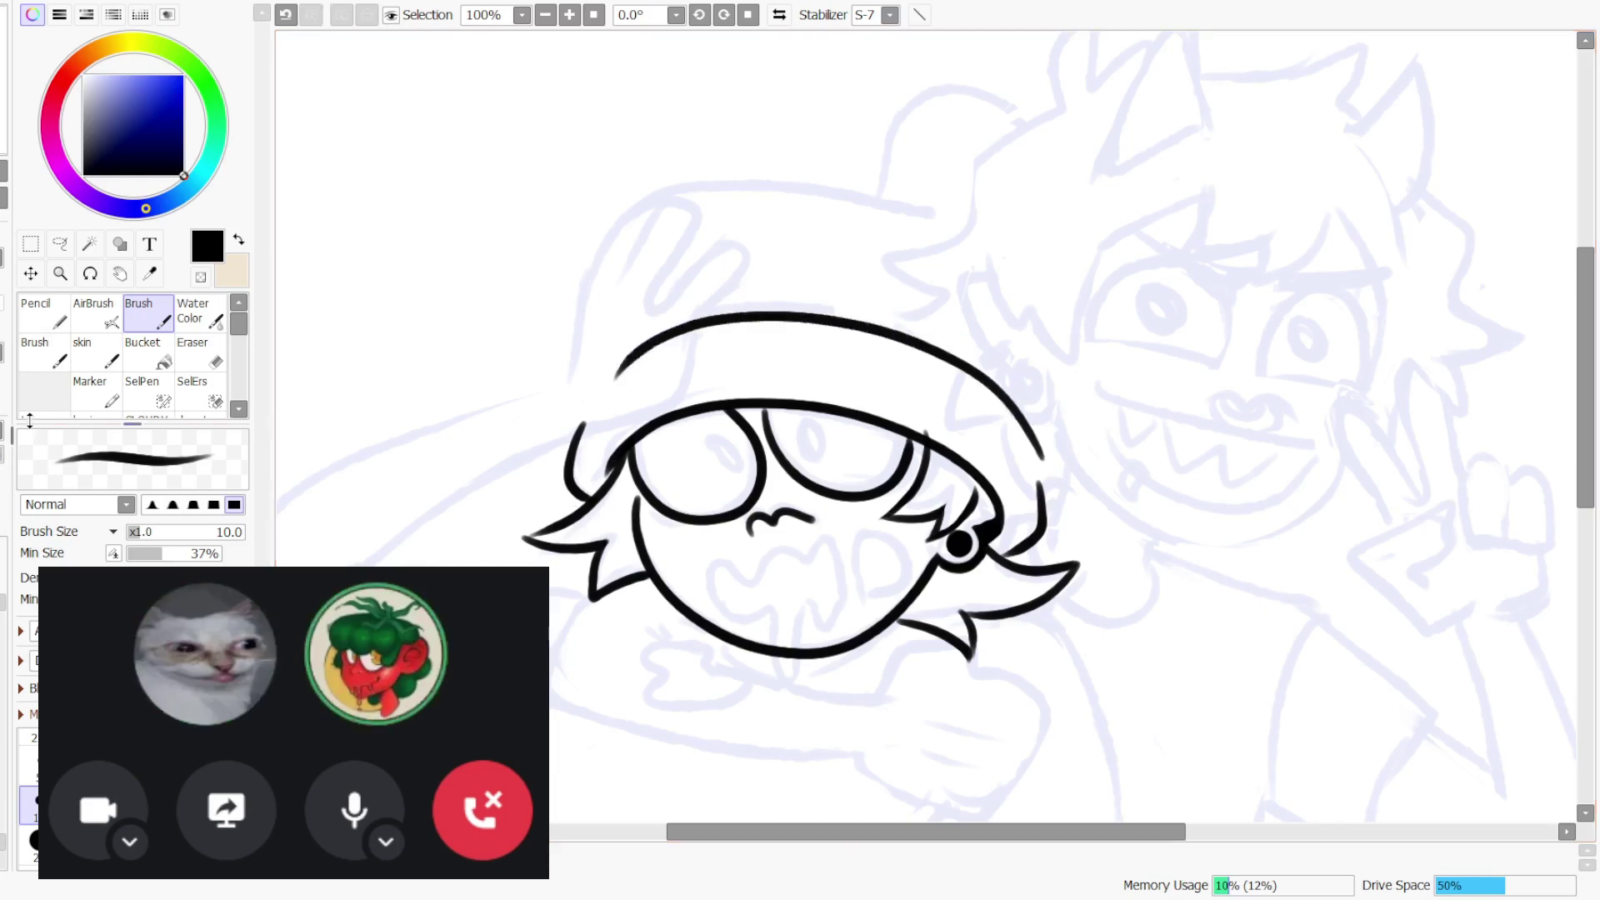
- Lasso the cuff's upper arc and distort its corners with a transform to fit it between the side edges
key(l)
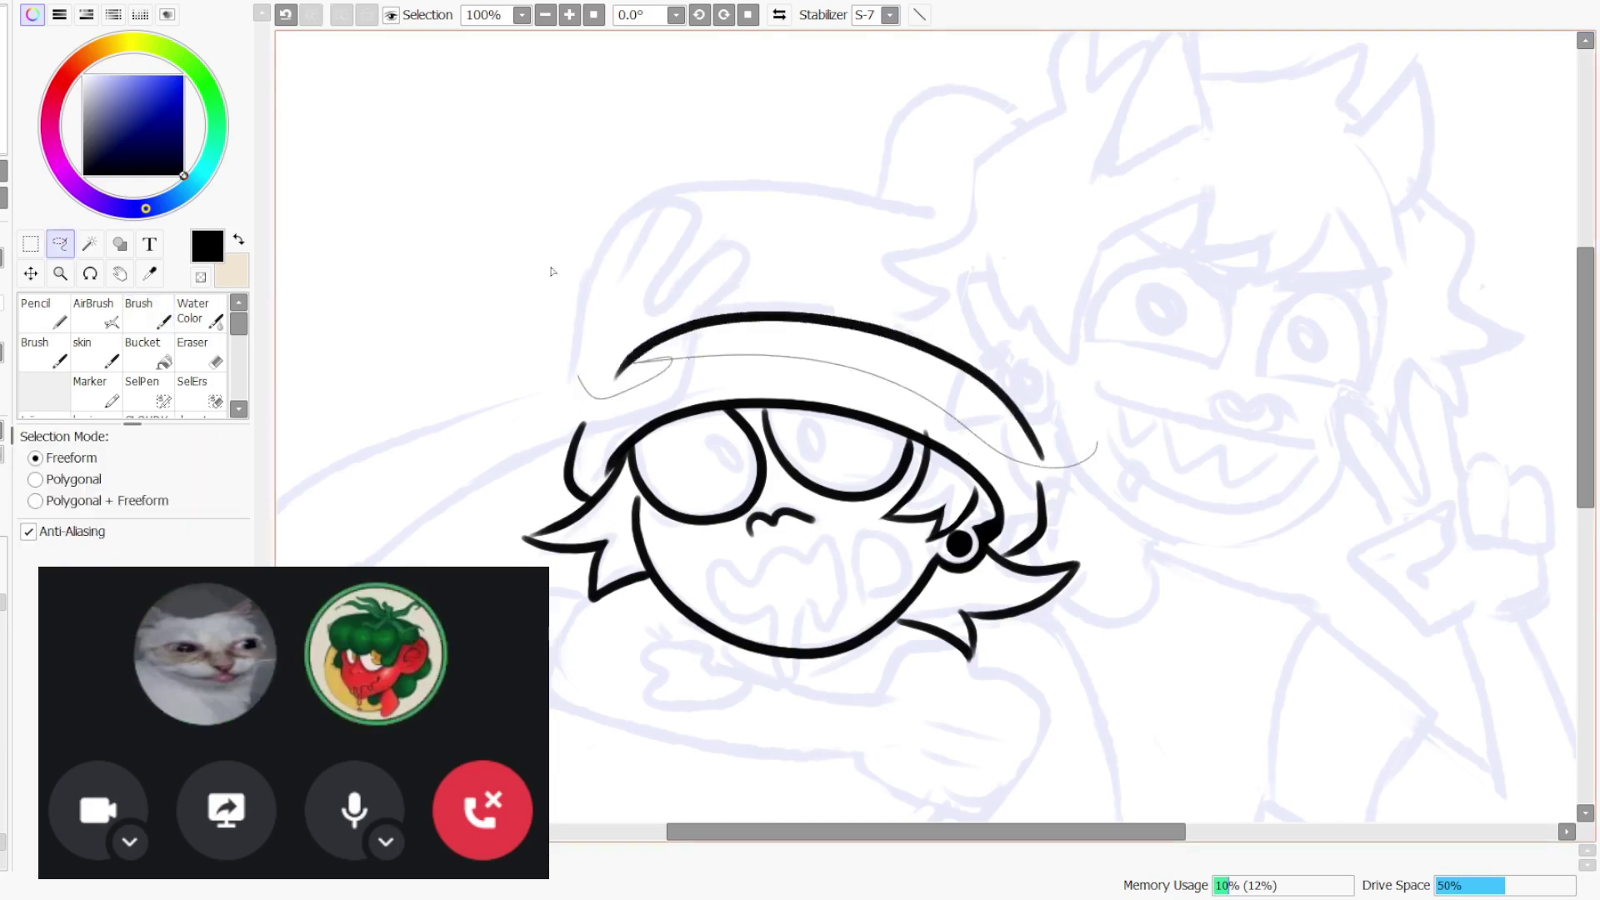
drag(551, 272, 1355, 429)
key(ctrl+t)
drag(1048, 316, 1032, 324)
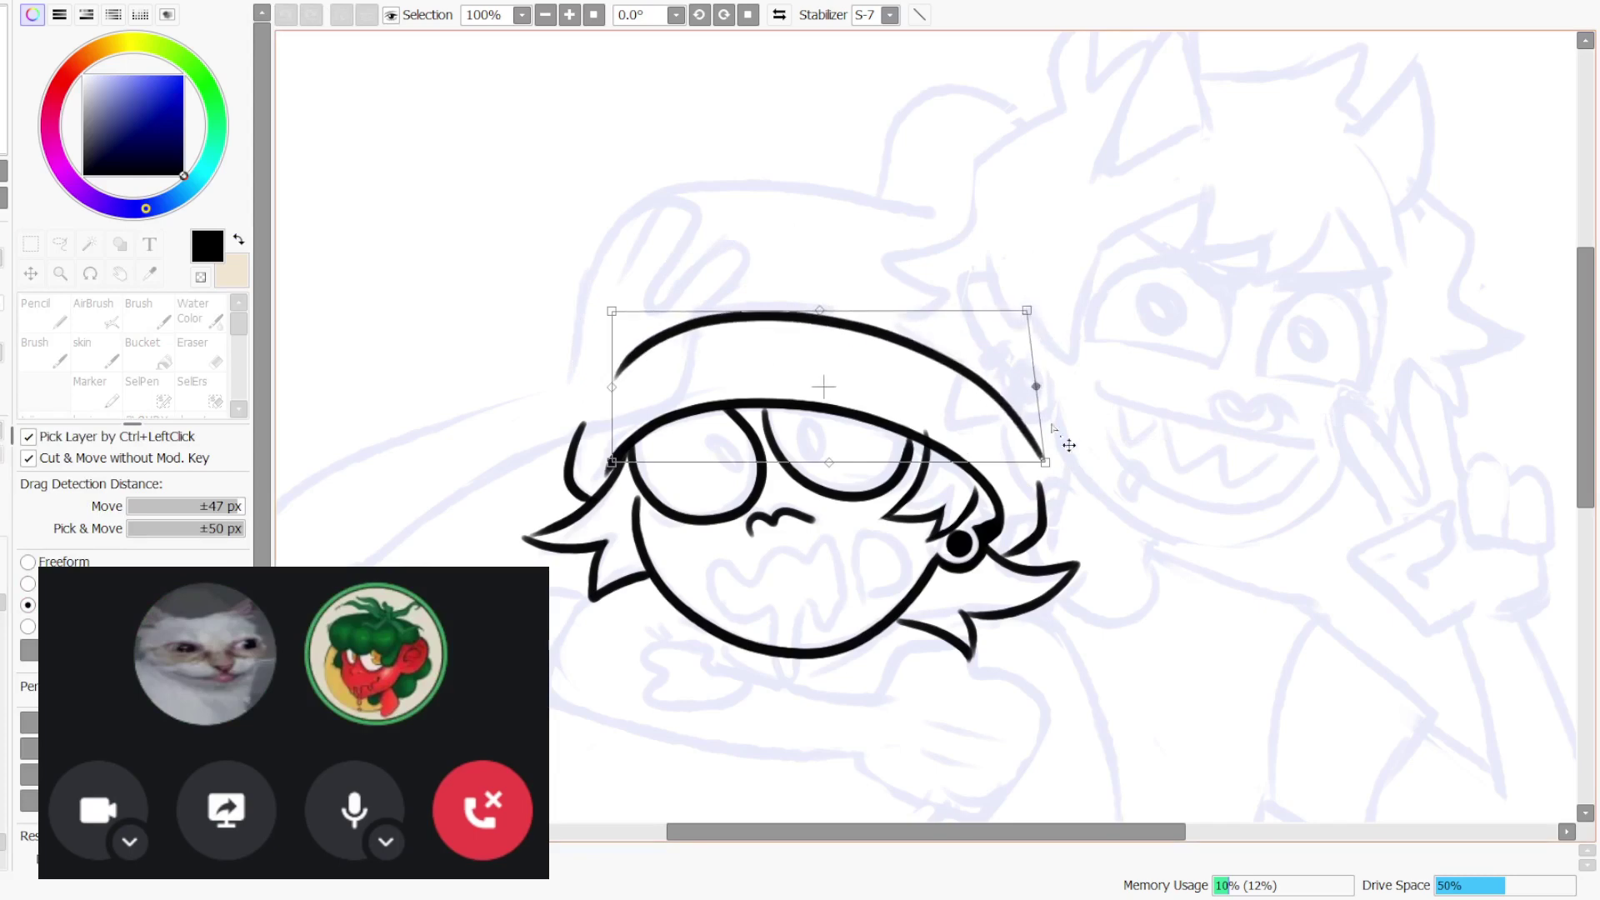
drag(1045, 461, 1038, 462)
drag(611, 311, 623, 300)
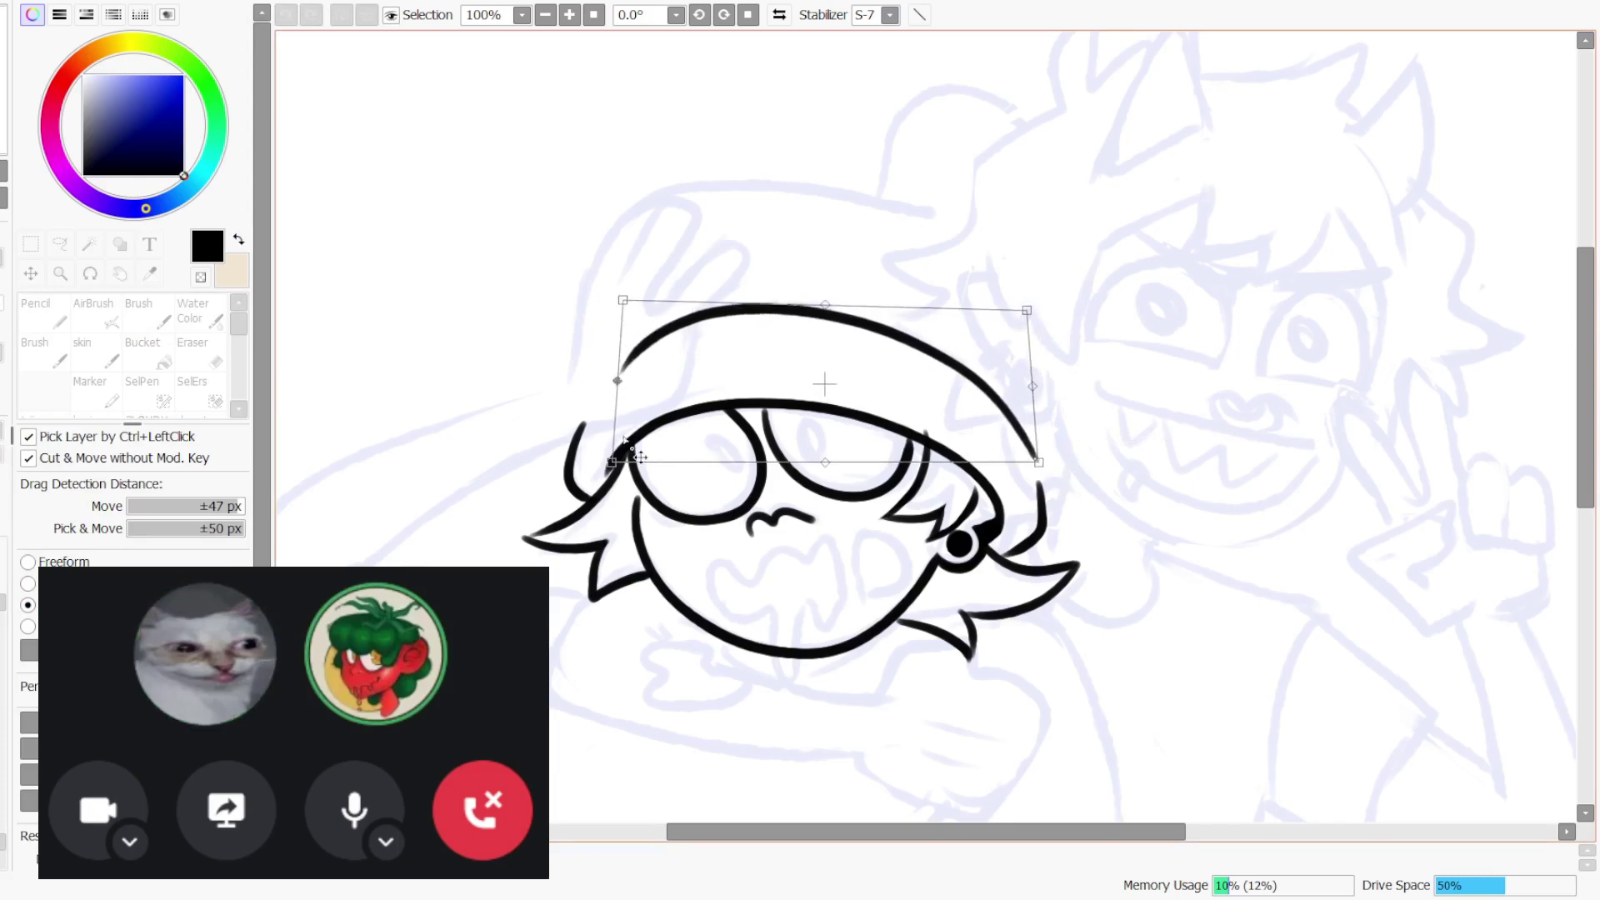
drag(627, 439, 594, 444)
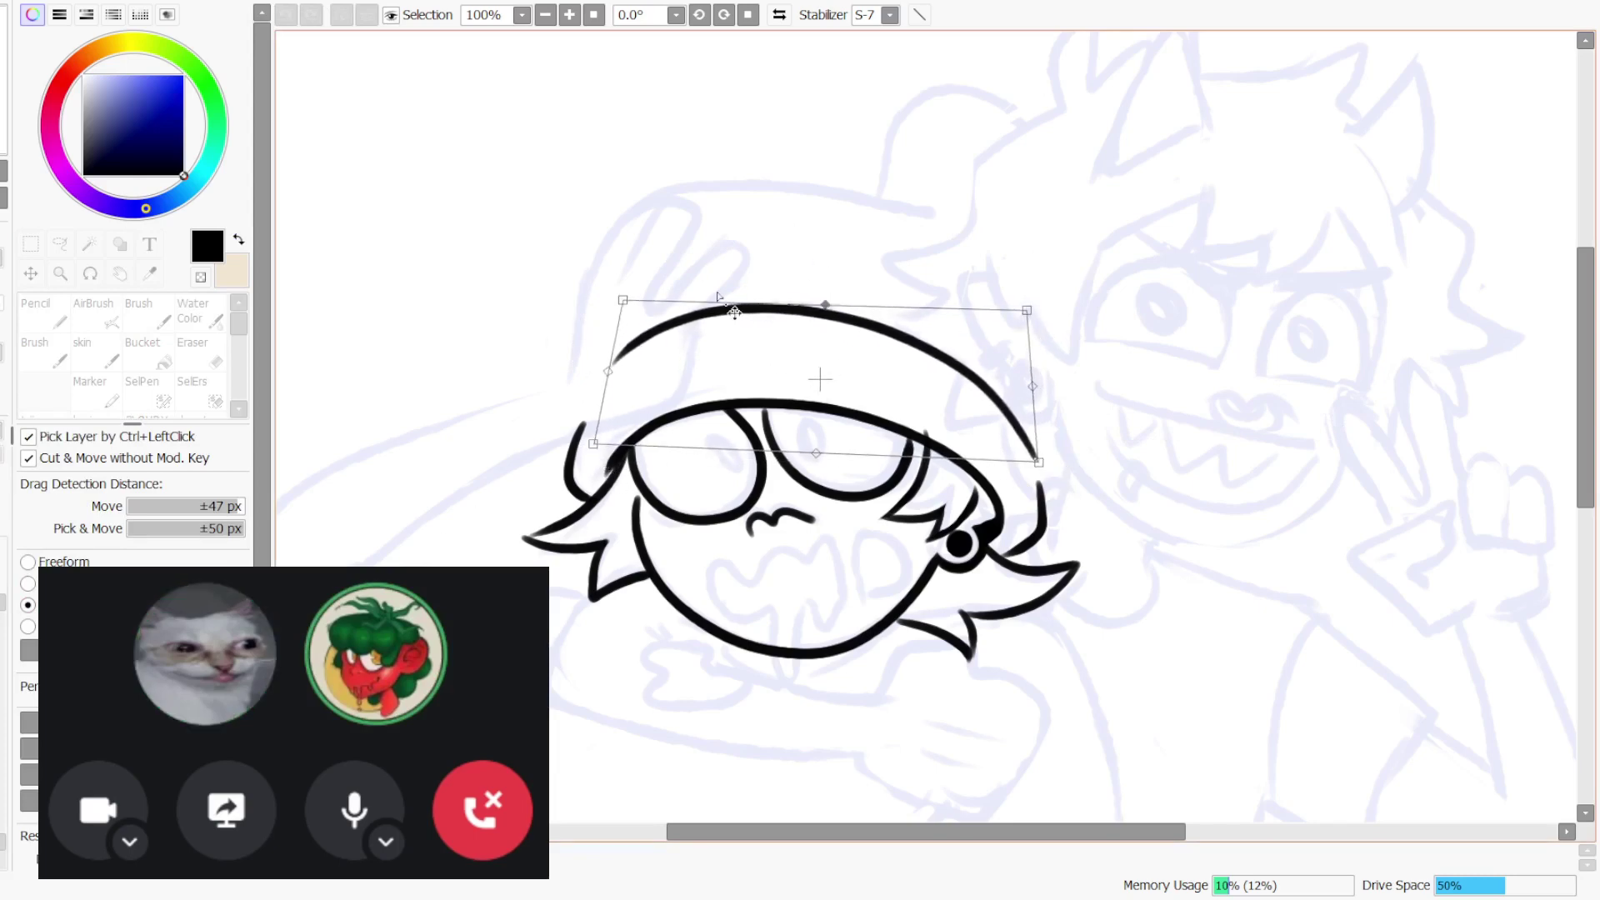
drag(624, 299, 634, 302)
drag(1028, 310, 1035, 320)
drag(1039, 462, 1046, 473)
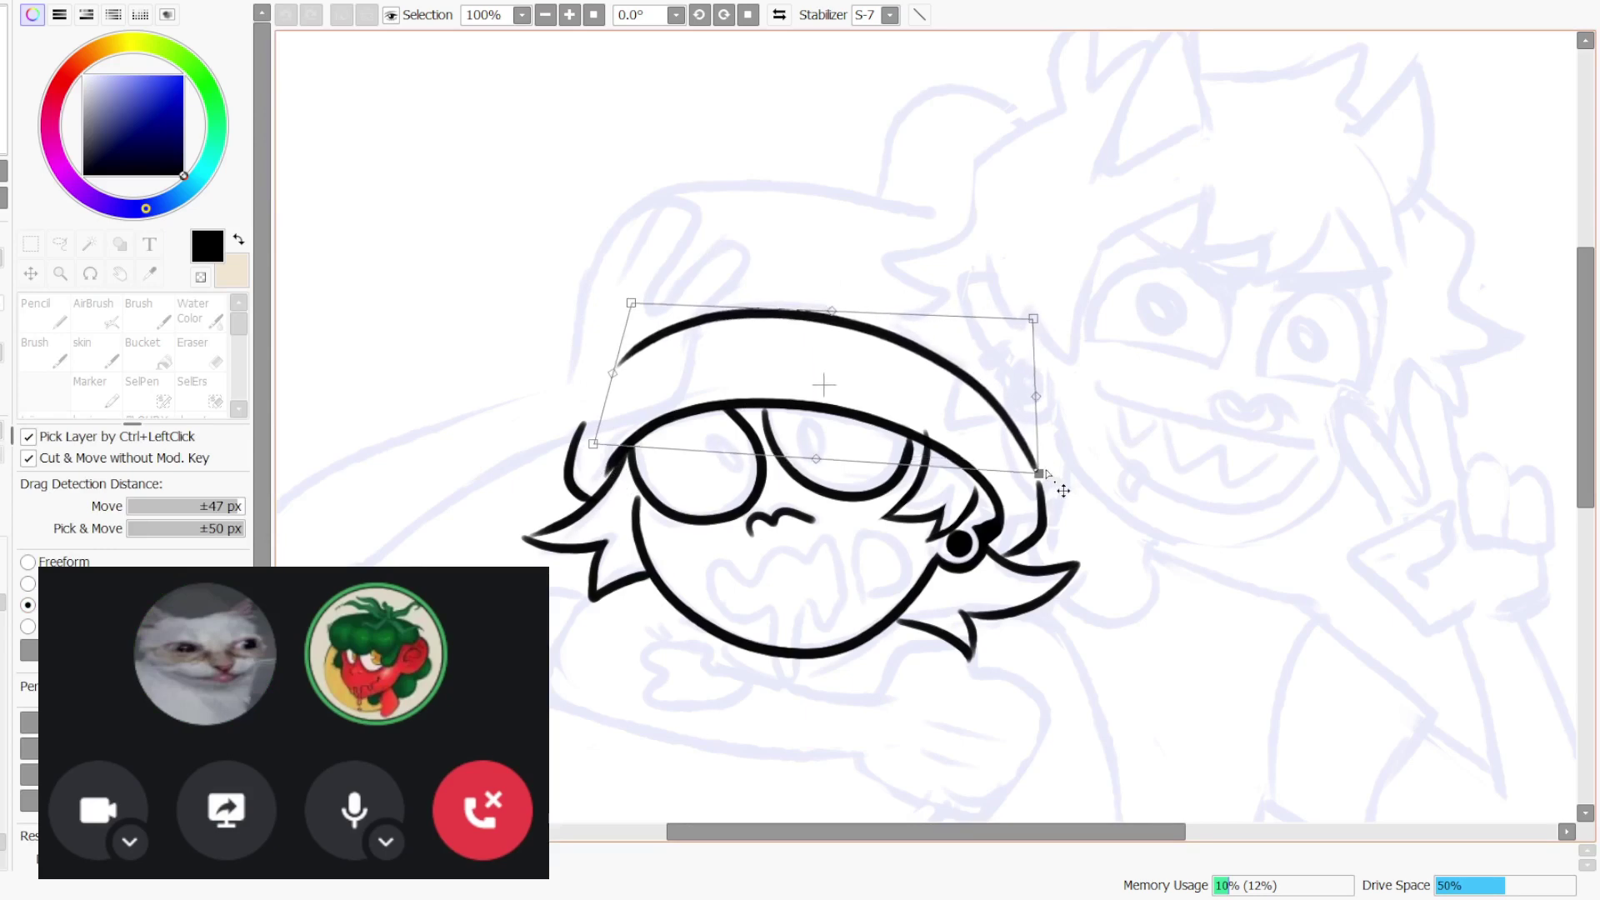
drag(1042, 320, 1052, 321)
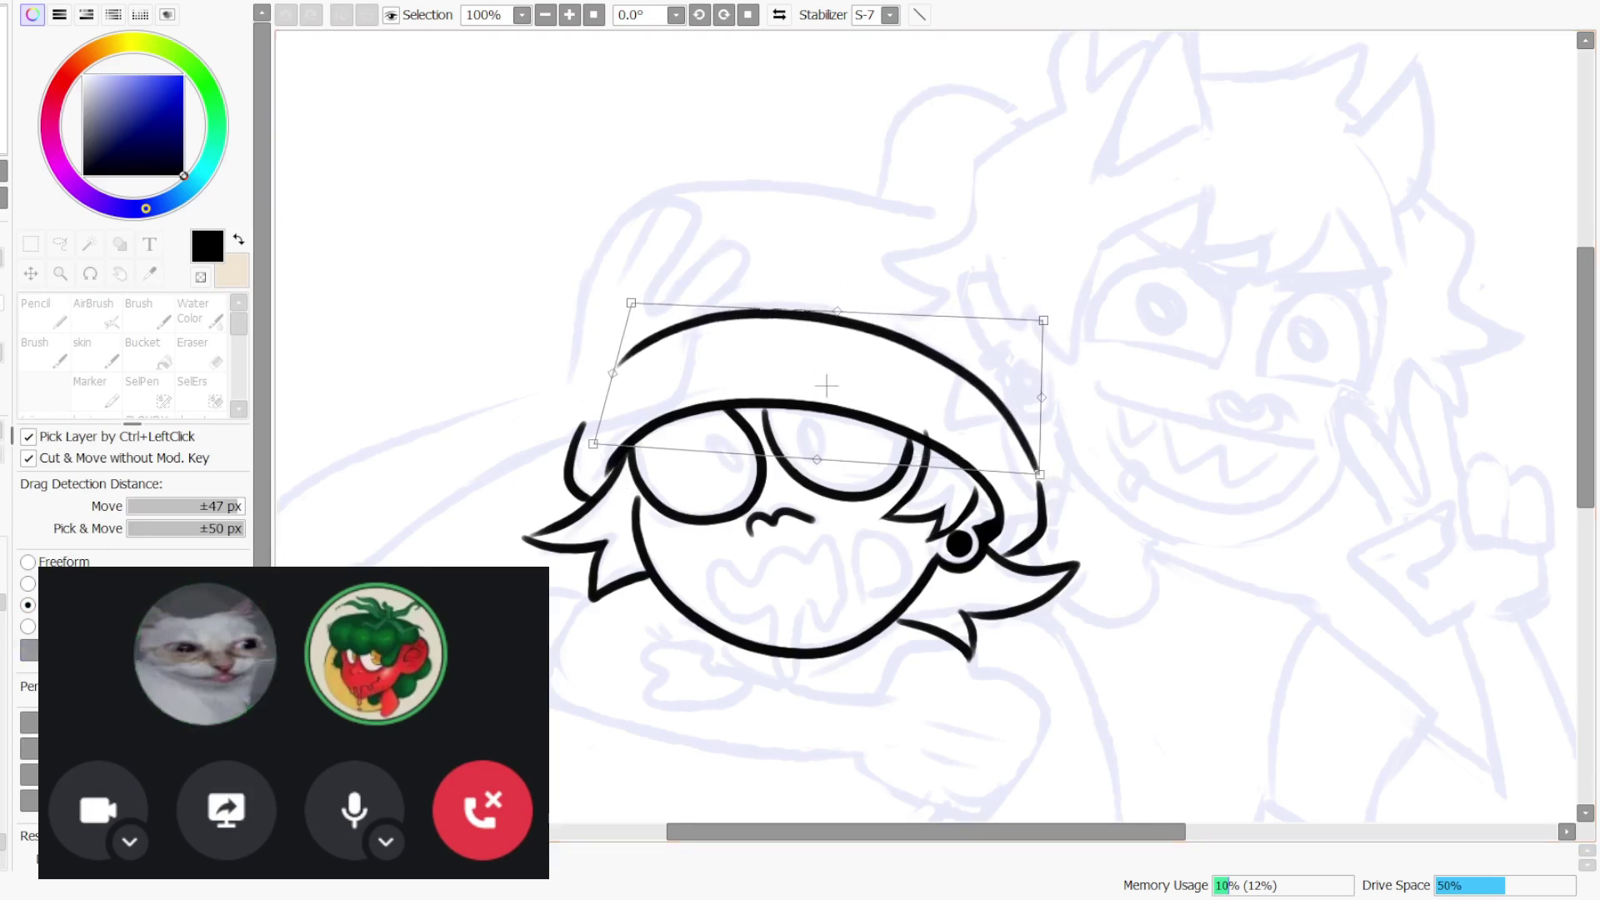
key(Return)
- Trim the left end of the cuff's upper arc and ink a curve joining it to the left side edge
key(e)
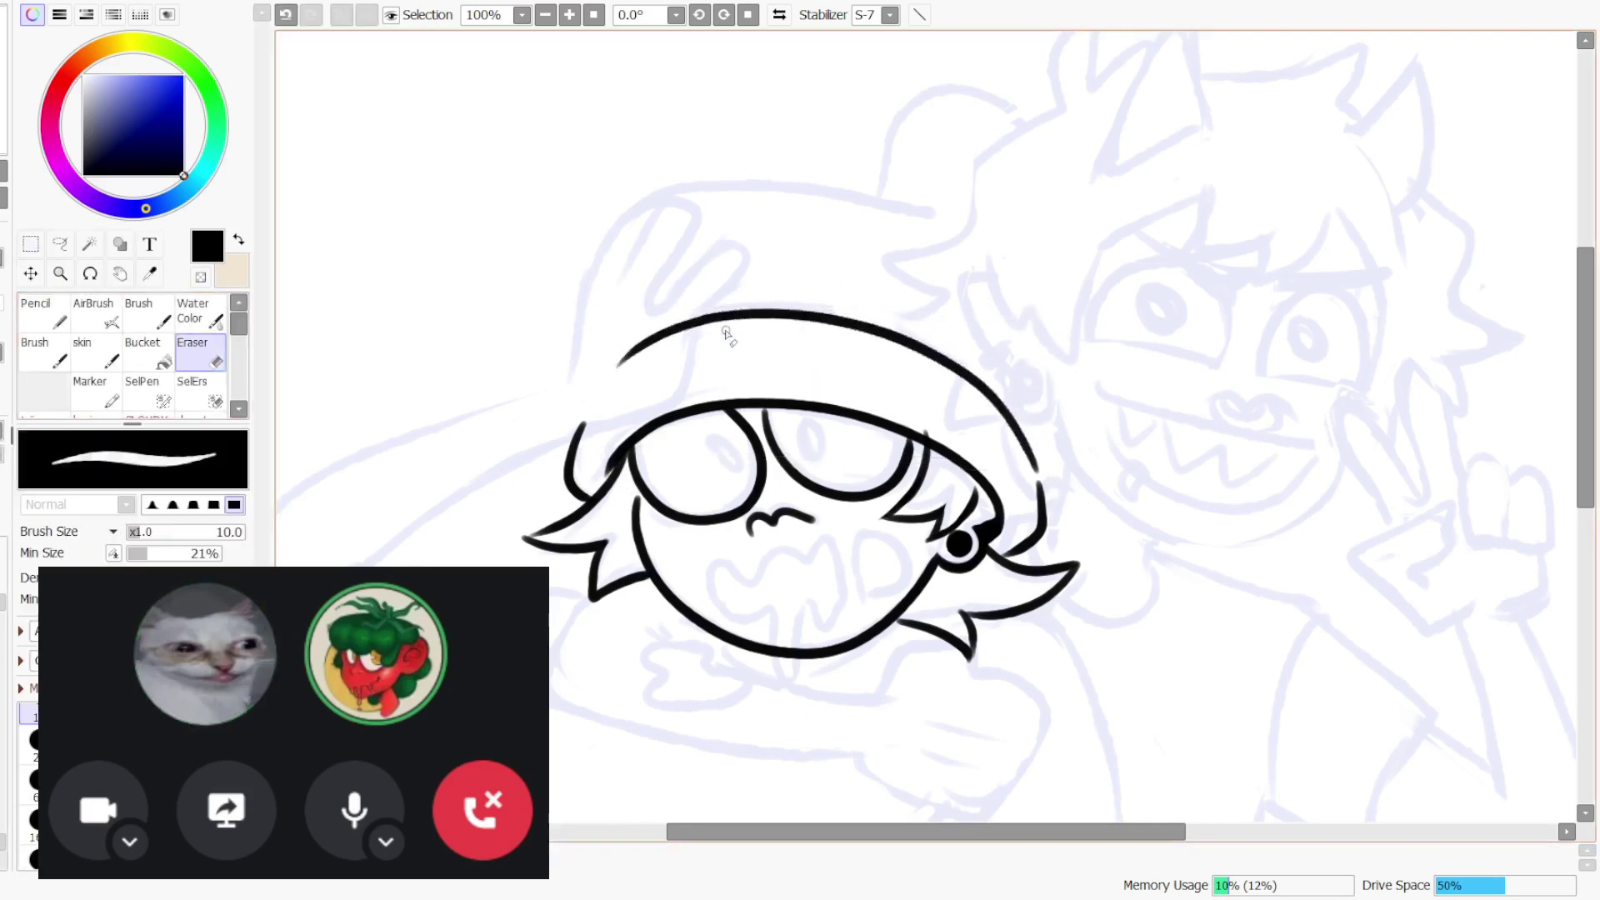
drag(587, 364, 622, 360)
drag(1020, 446, 1039, 481)
key(ctrl+z)
drag(1007, 417, 1040, 477)
key(ctrl+z)
key(b)
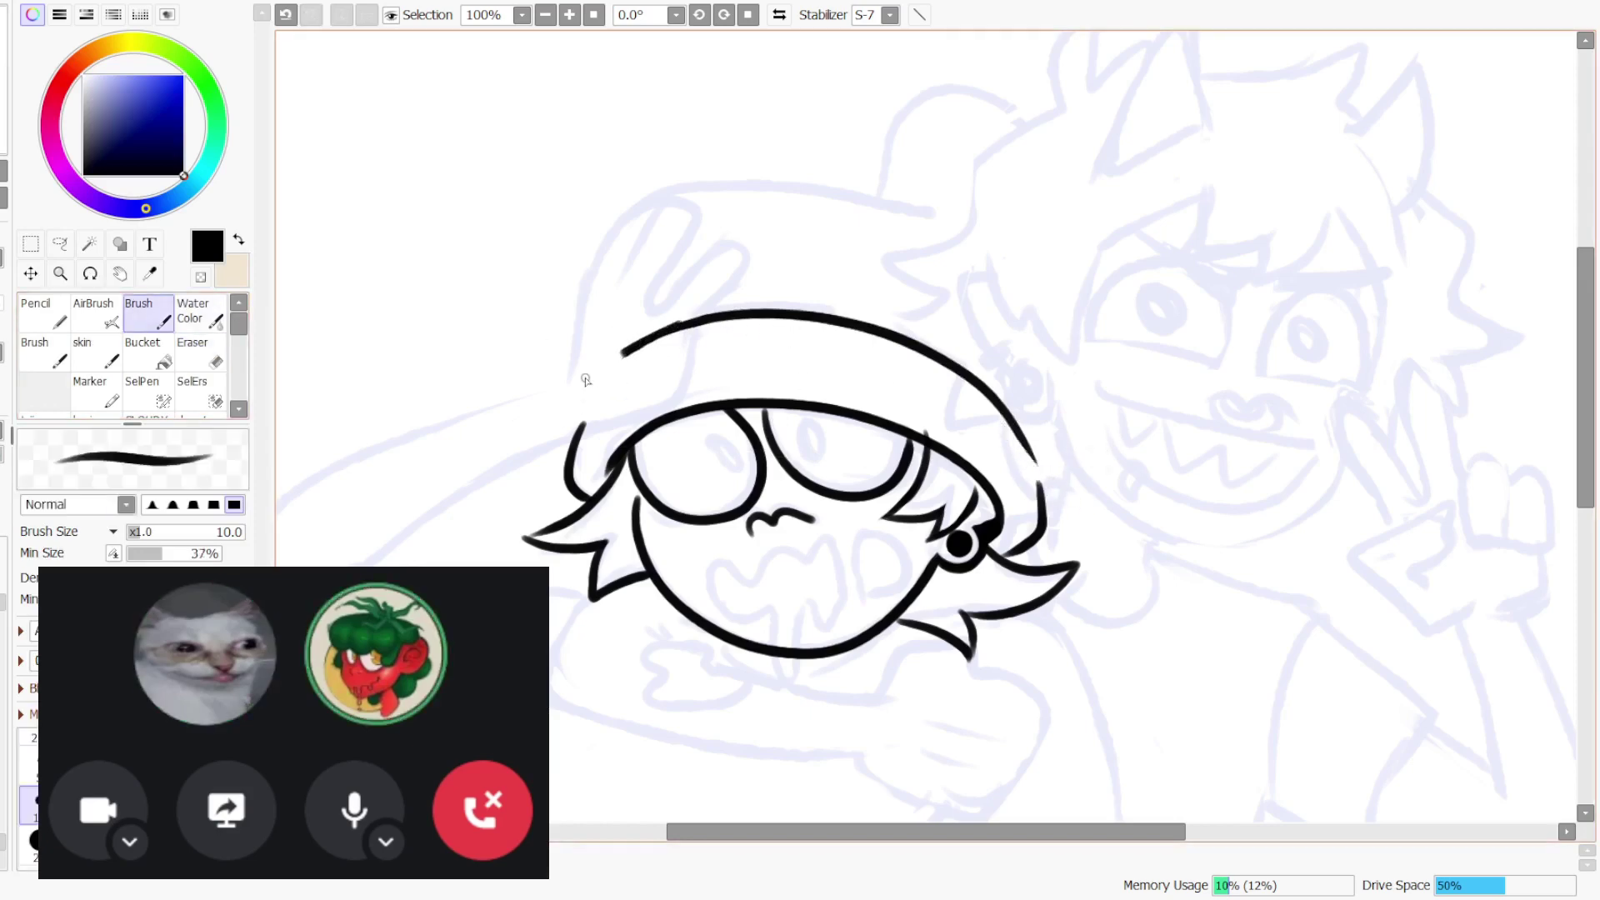
key(ctrl+z)
mouse_move(699, 321)
mouse_down()
mouse_move(581, 378)
mouse_move(579, 437)
mouse_up()
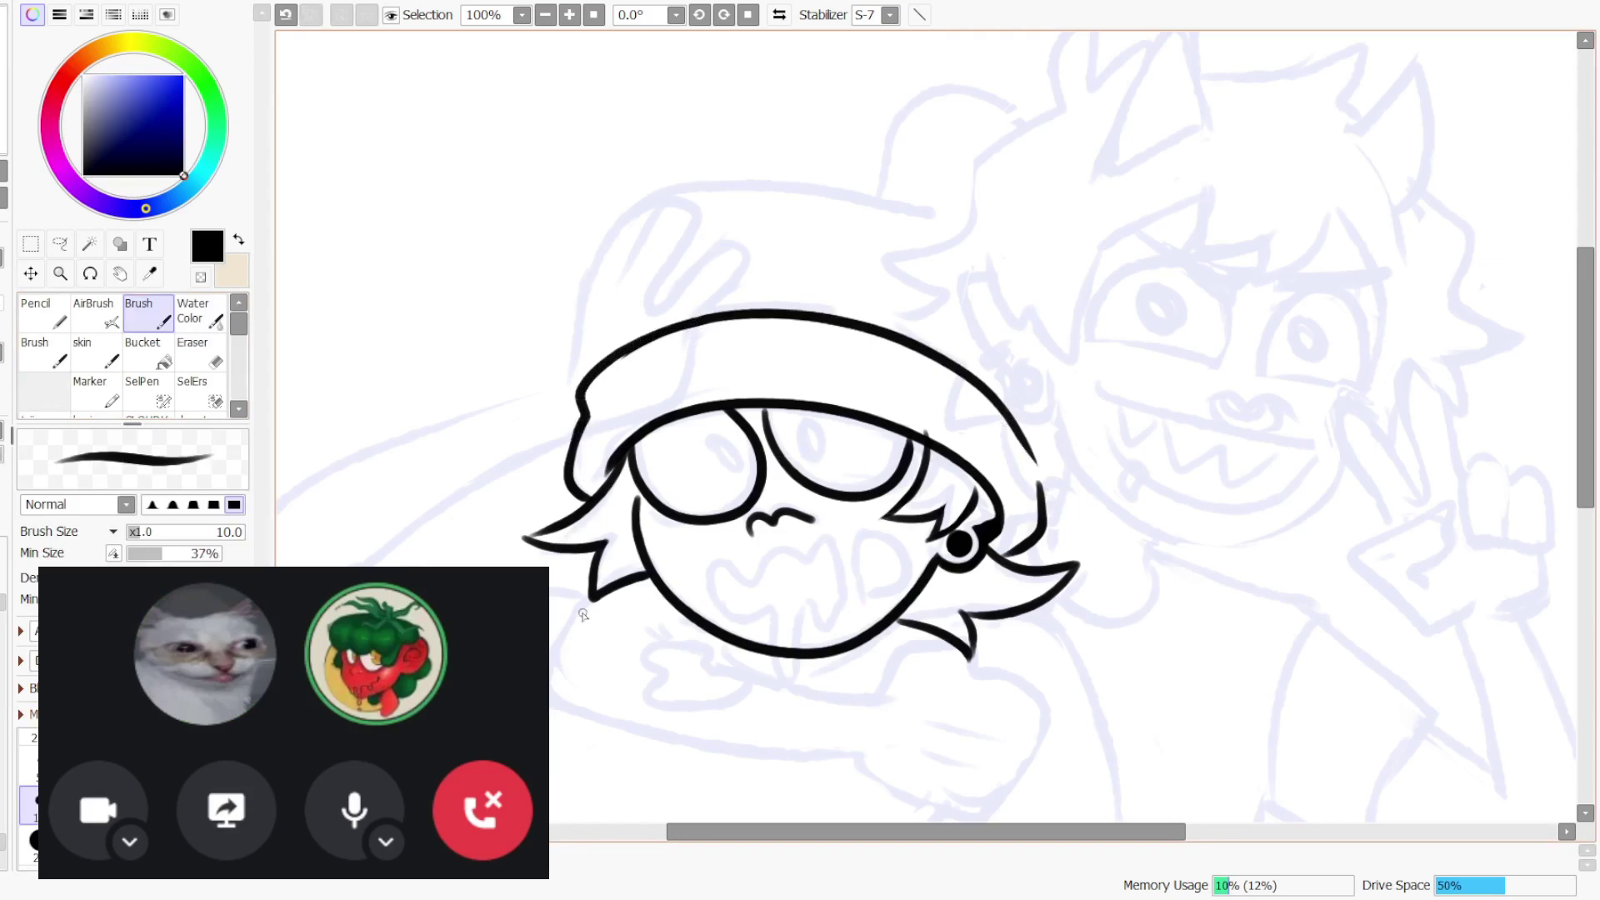
drag(1005, 415, 1045, 488)
key(ctrl+z)
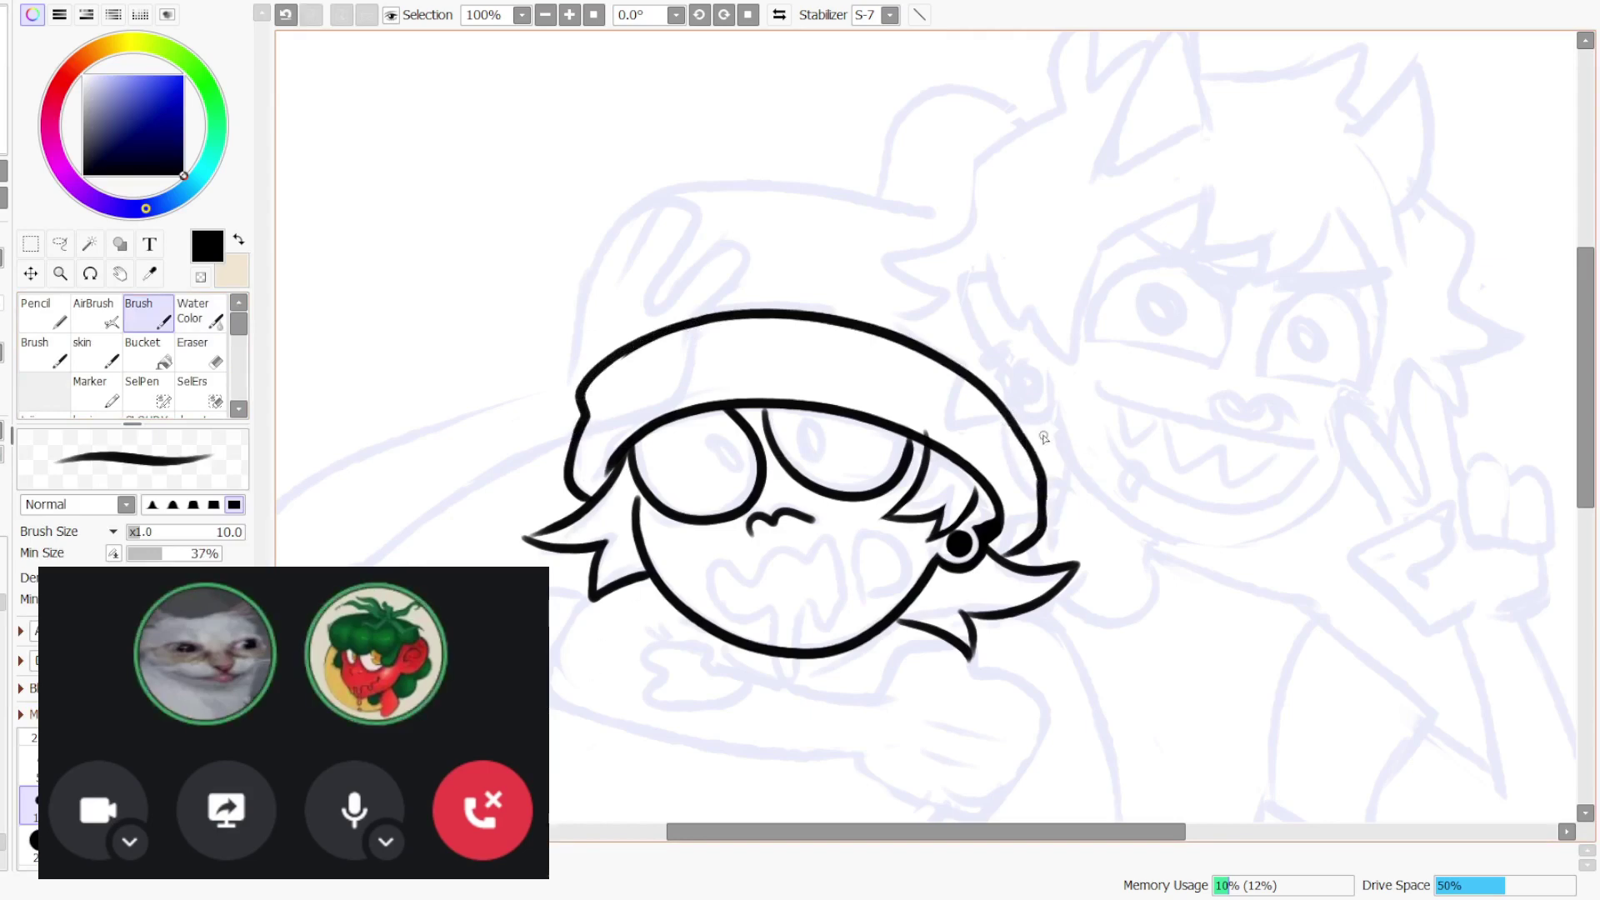
key(ctrl+z)
drag(1012, 416, 1045, 510)
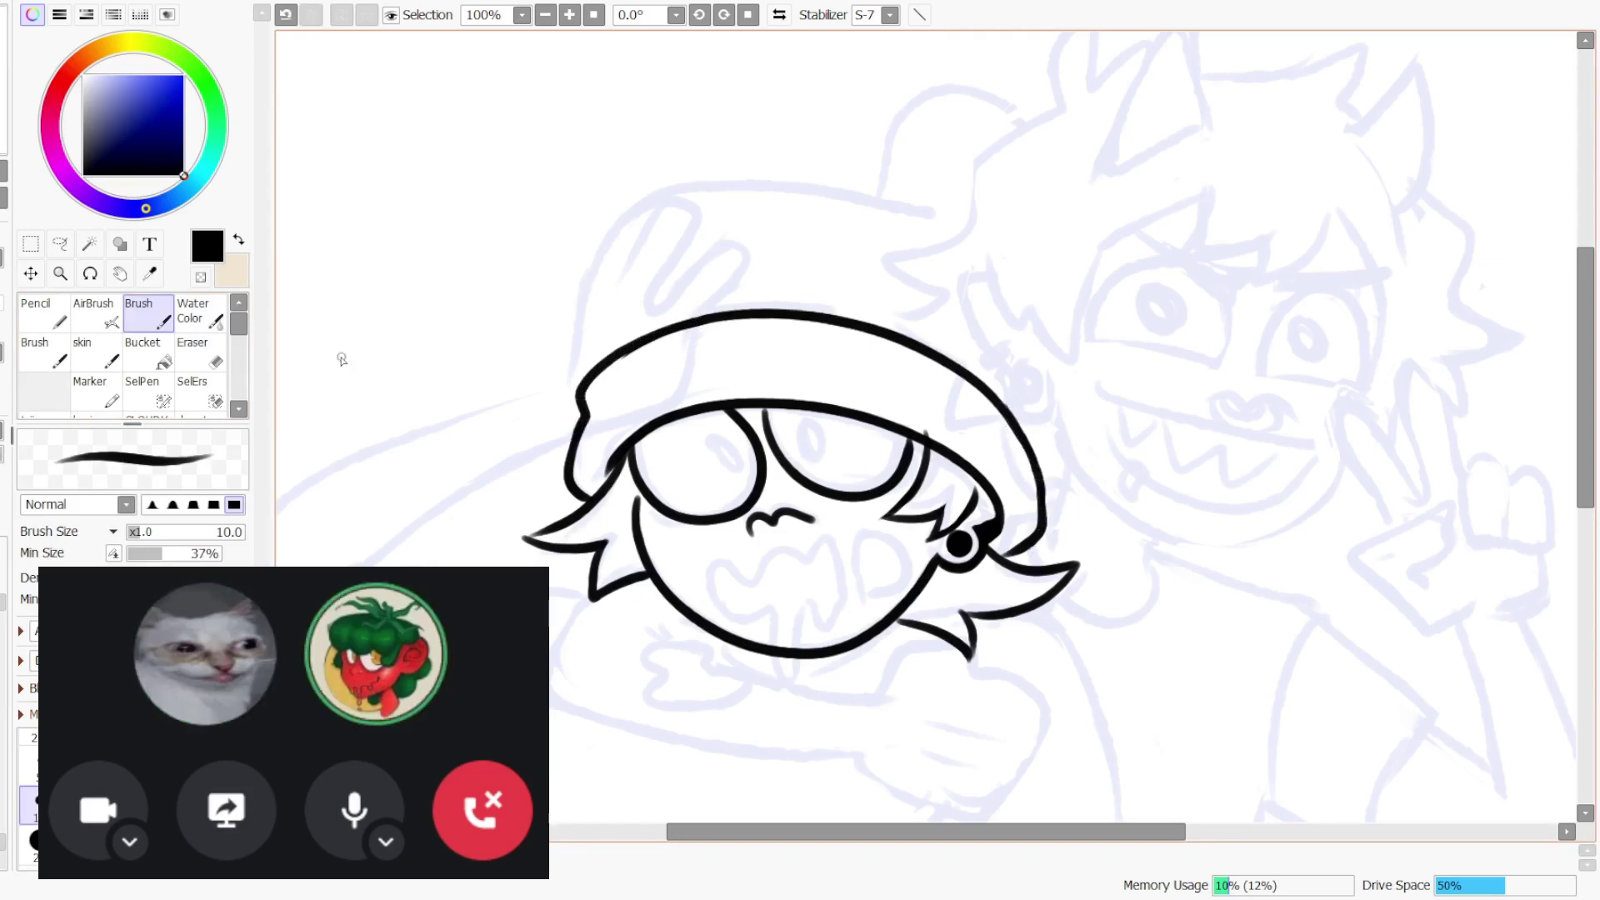
key(e)
key(ctrl+z)
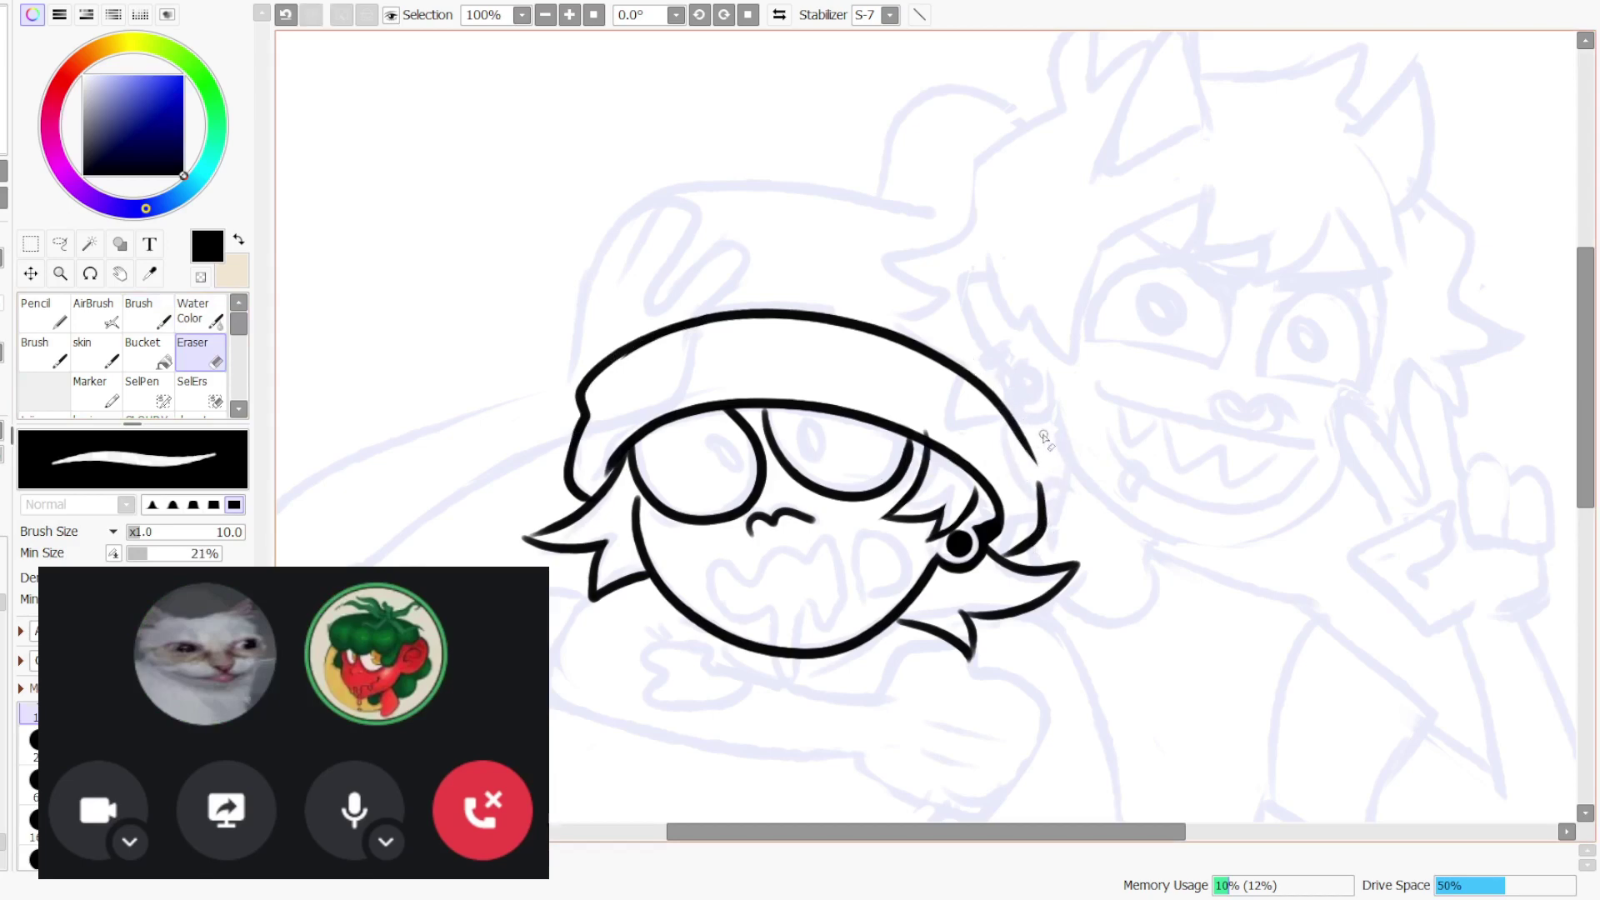
- Ink the beanie's rounded crown above the folded cuff and the curved pom-pom on its upper edge
key(b)
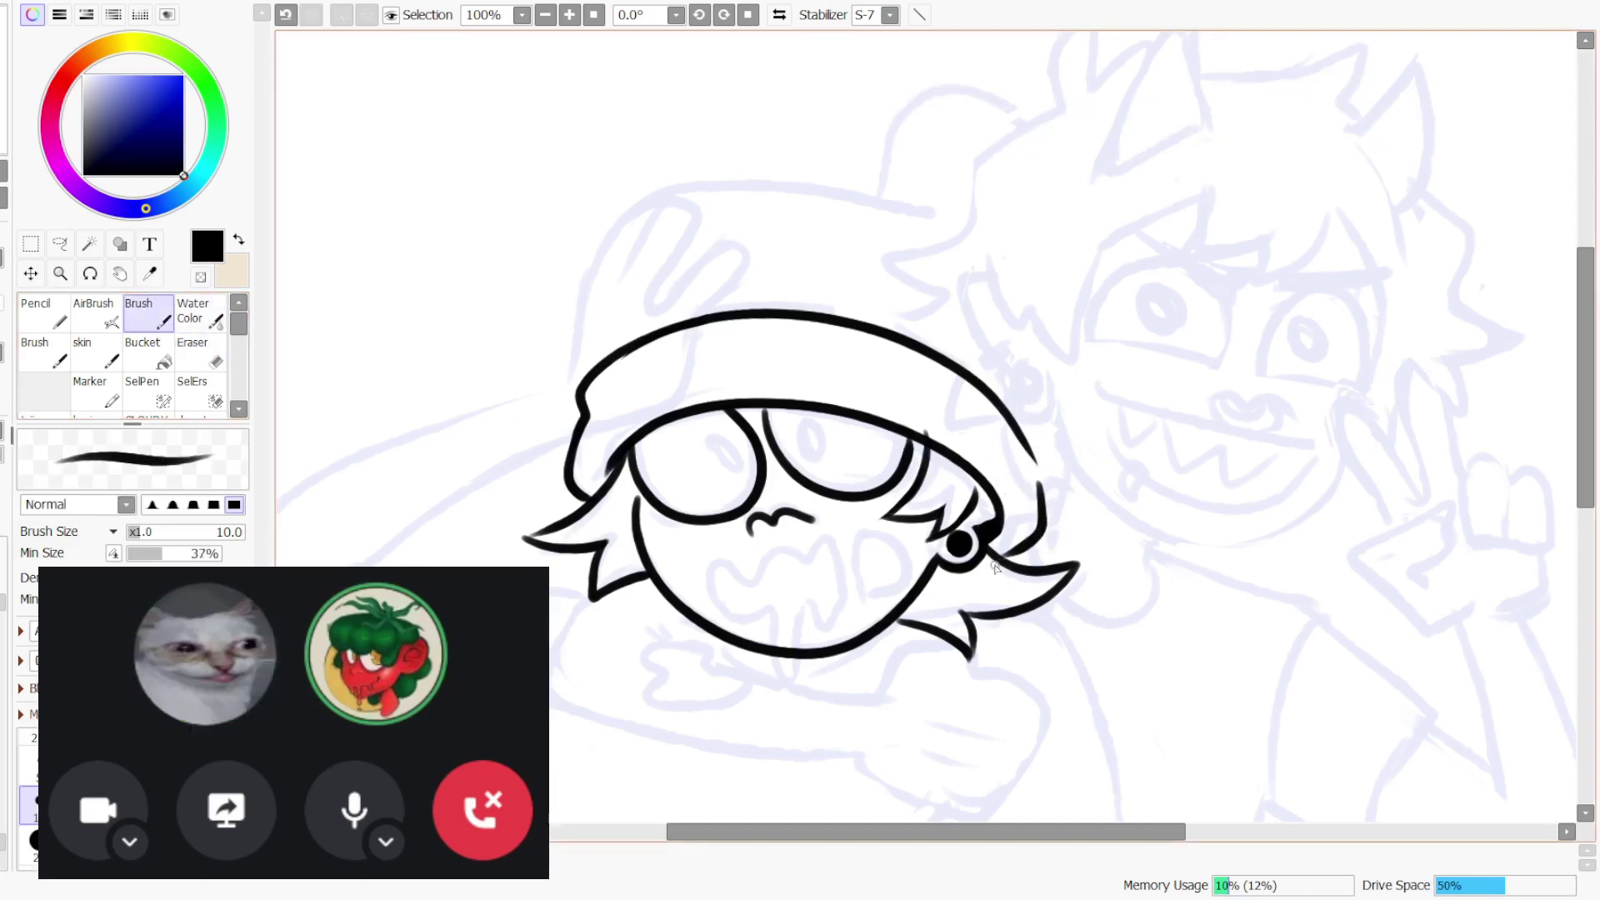
mouse_move(602, 365)
mouse_down()
mouse_move(614, 206)
mouse_move(672, 164)
mouse_move(928, 217)
mouse_move(886, 144)
mouse_move(951, 72)
mouse_move(1039, 158)
mouse_up()
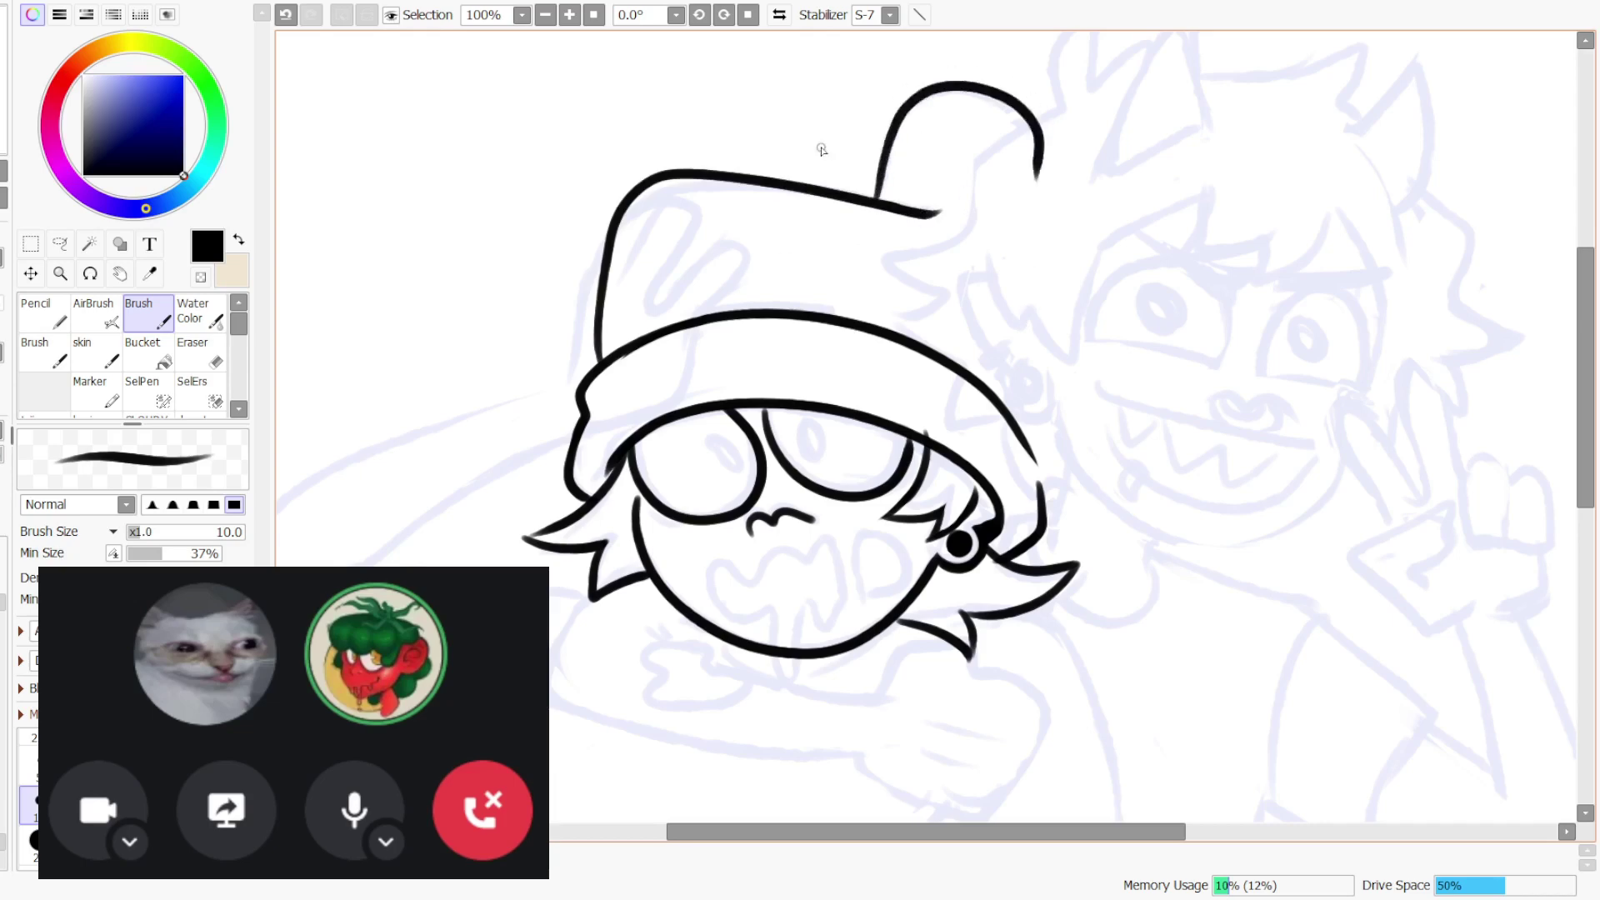
key(ctrl+z)
mouse_move(879, 208)
mouse_down()
mouse_move(1070, 113)
mouse_move(1091, 218)
mouse_up()
key(ctrl+z)
key(ctrl+z)
mouse_move(587, 294)
mouse_down()
mouse_move(791, 182)
mouse_move(948, 232)
mouse_move(920, 104)
mouse_move(1043, 357)
mouse_up()
key(ctrl+z)
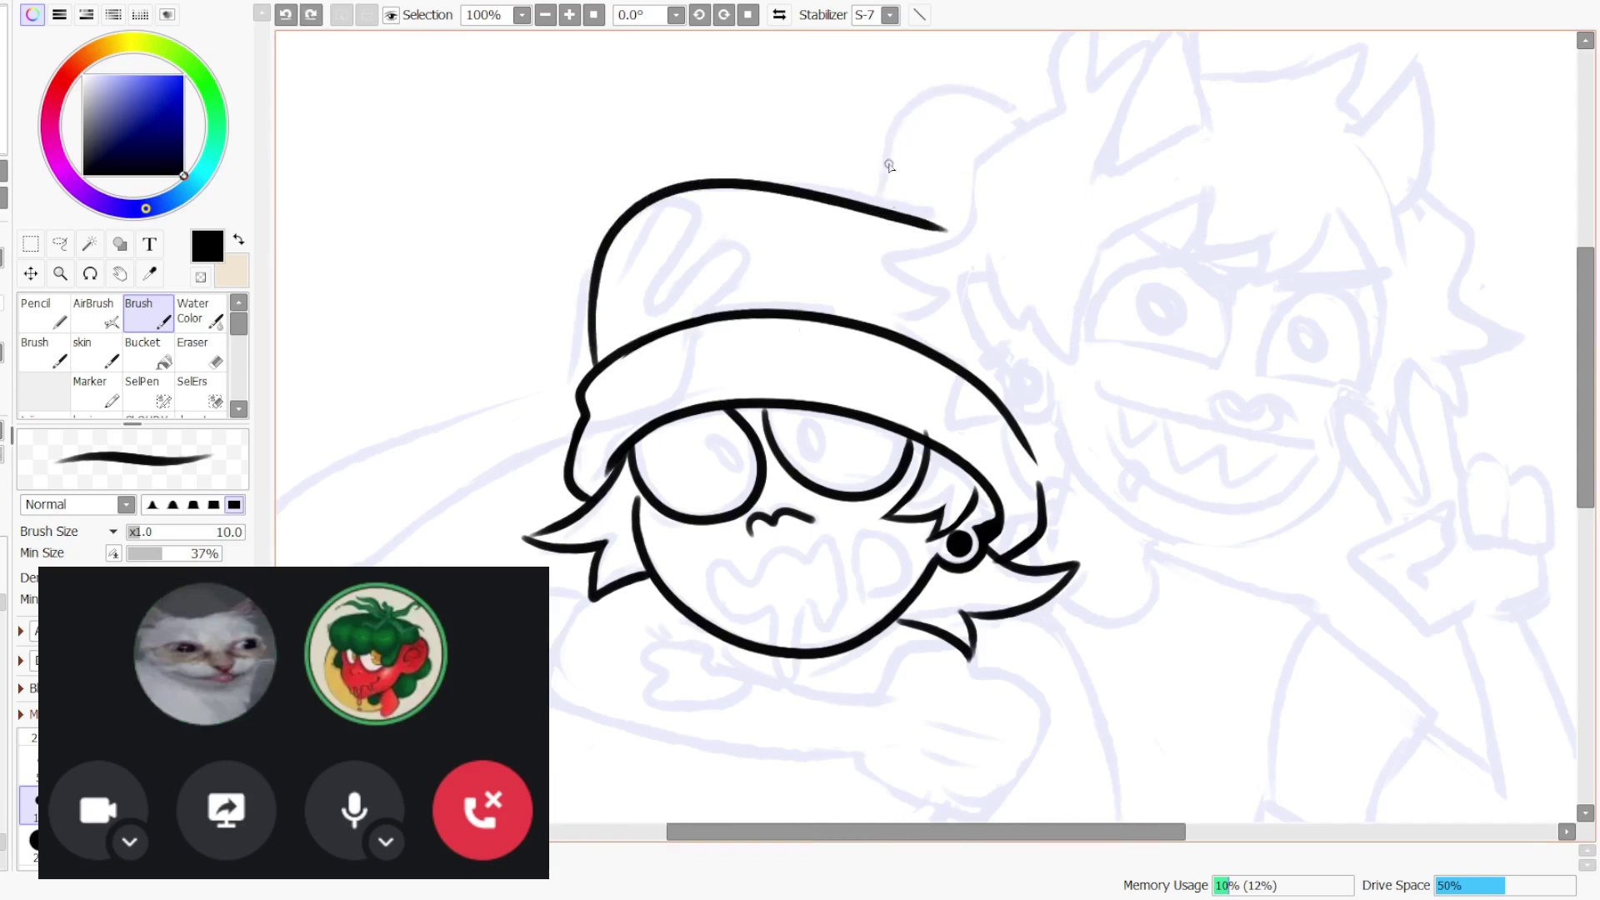
drag(880, 206, 1030, 165)
- Erase the lower spike of the hair tuft beneath the earring
click(590, 16)
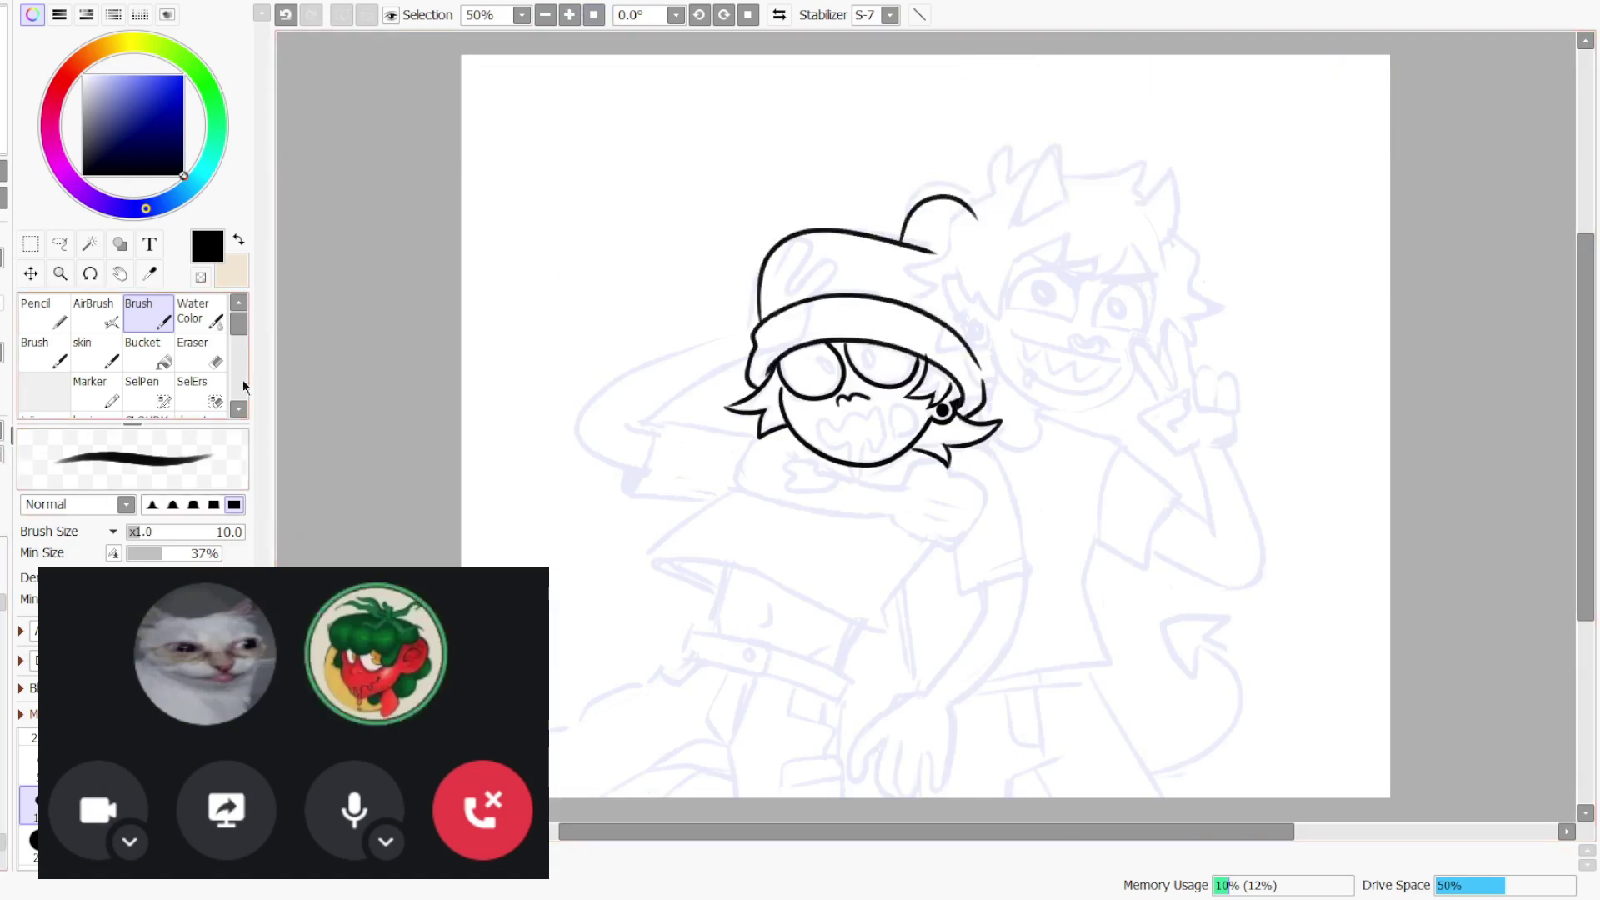
key(e)
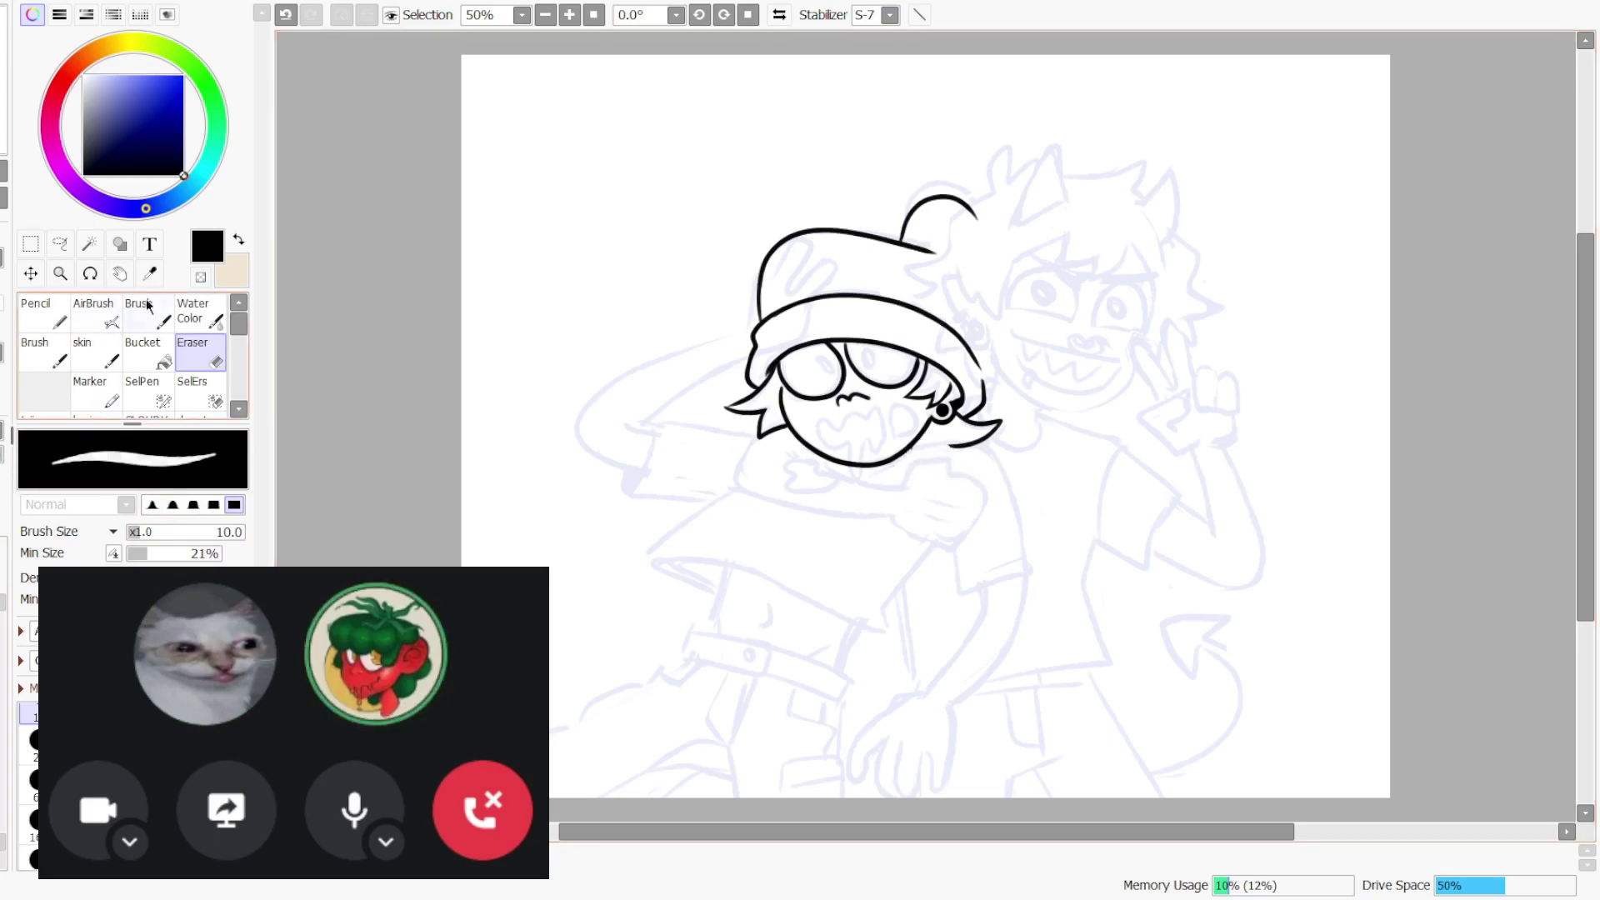
key(b)
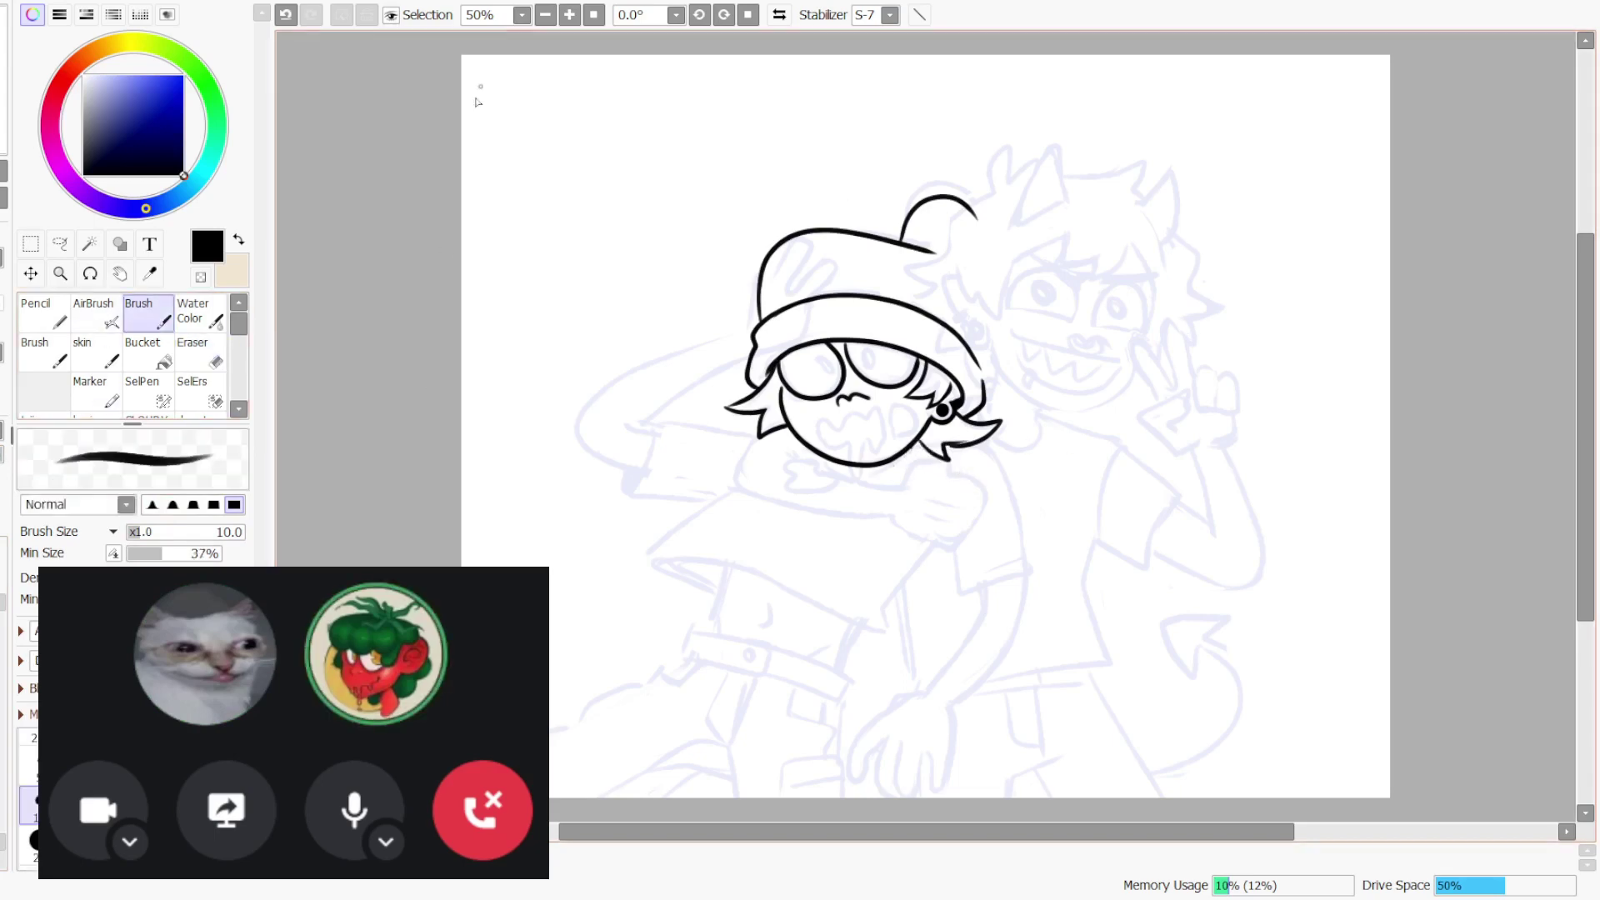
- Ink a new lower hair spike between the jaw and the upper tuft, and go over the eye's upper edge under the brim
click(590, 15)
key(ctrl+z)
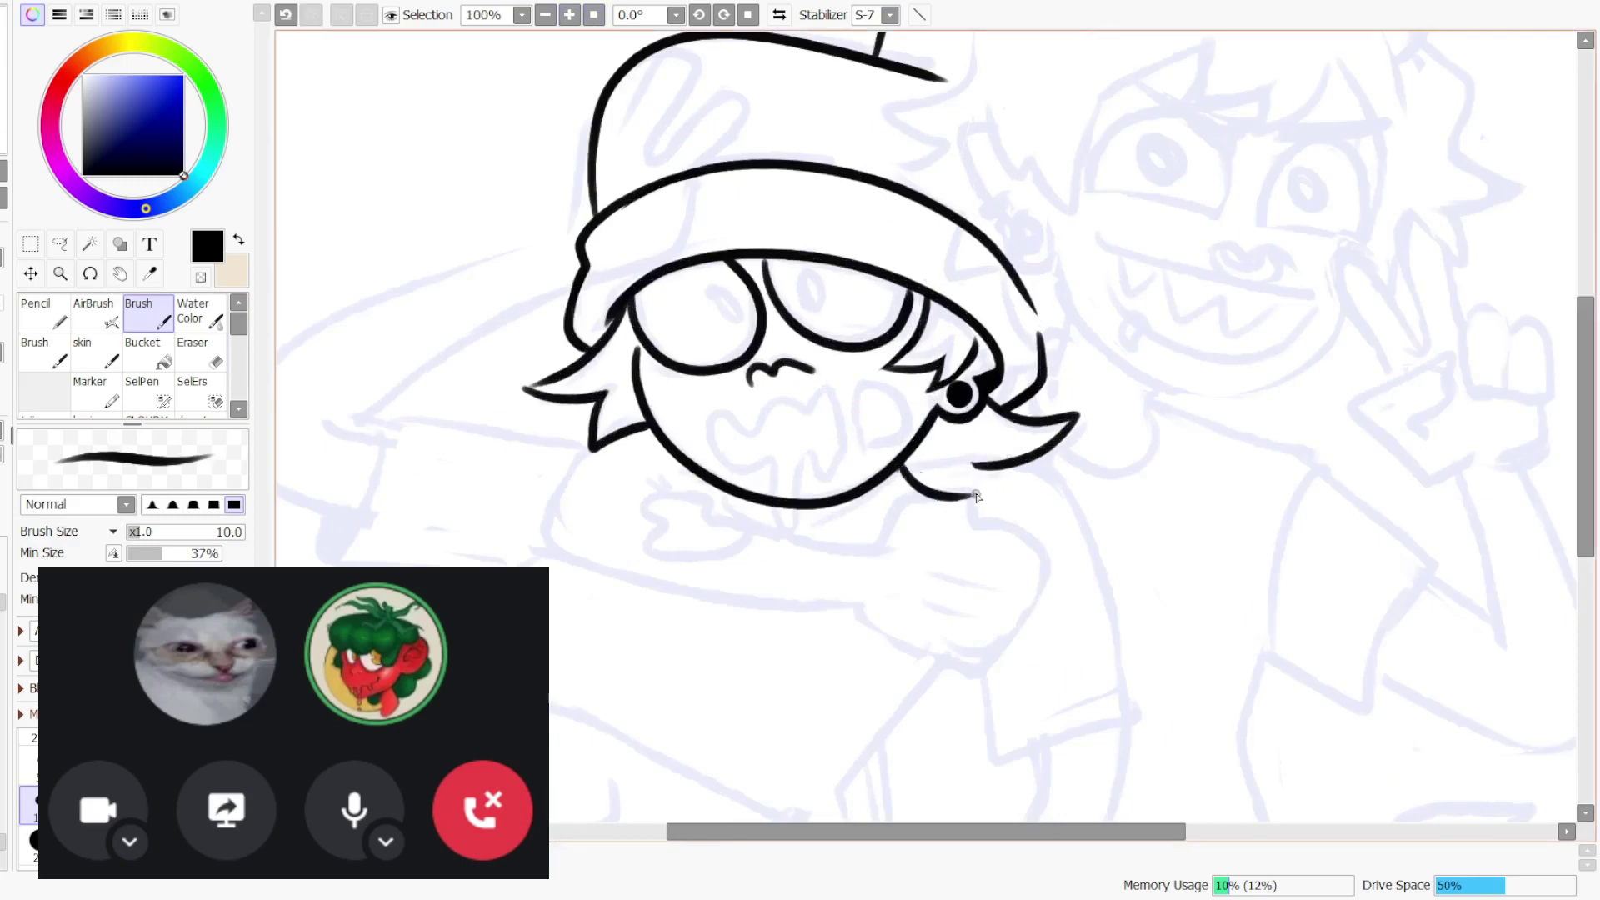
key(ctrl+z)
mouse_move(900, 466)
mouse_down()
mouse_move(979, 505)
mouse_move(965, 514)
mouse_move(980, 505)
mouse_move(967, 498)
mouse_move(992, 506)
mouse_up()
key(ctrl+z)
key(ctrl+z)
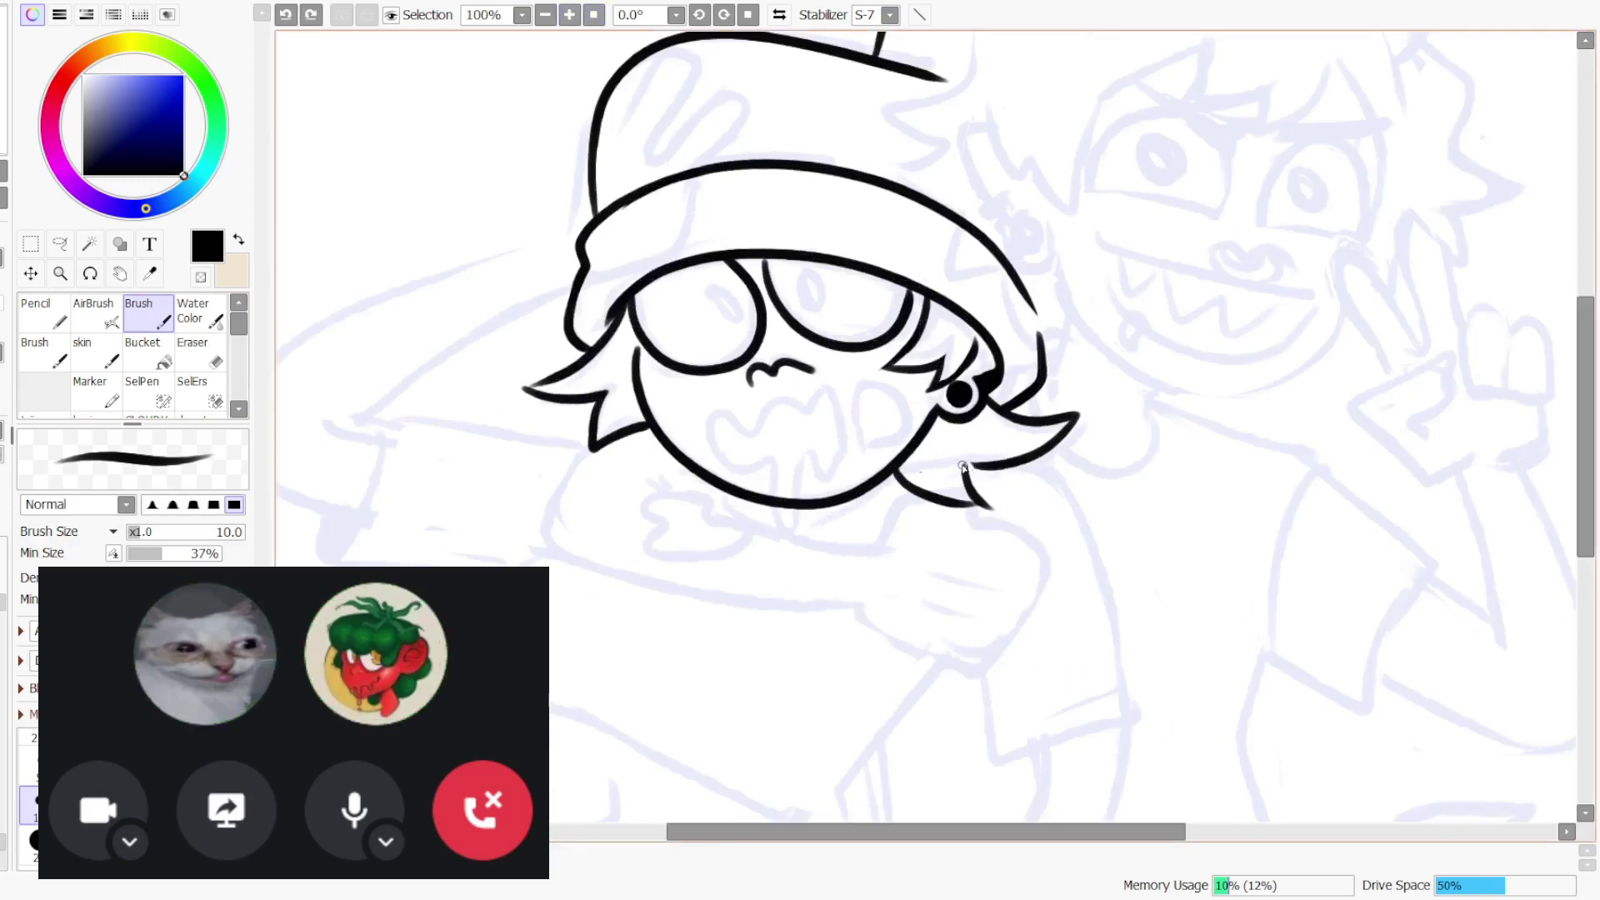
key(ctrl+z)
key(ctrl+z)
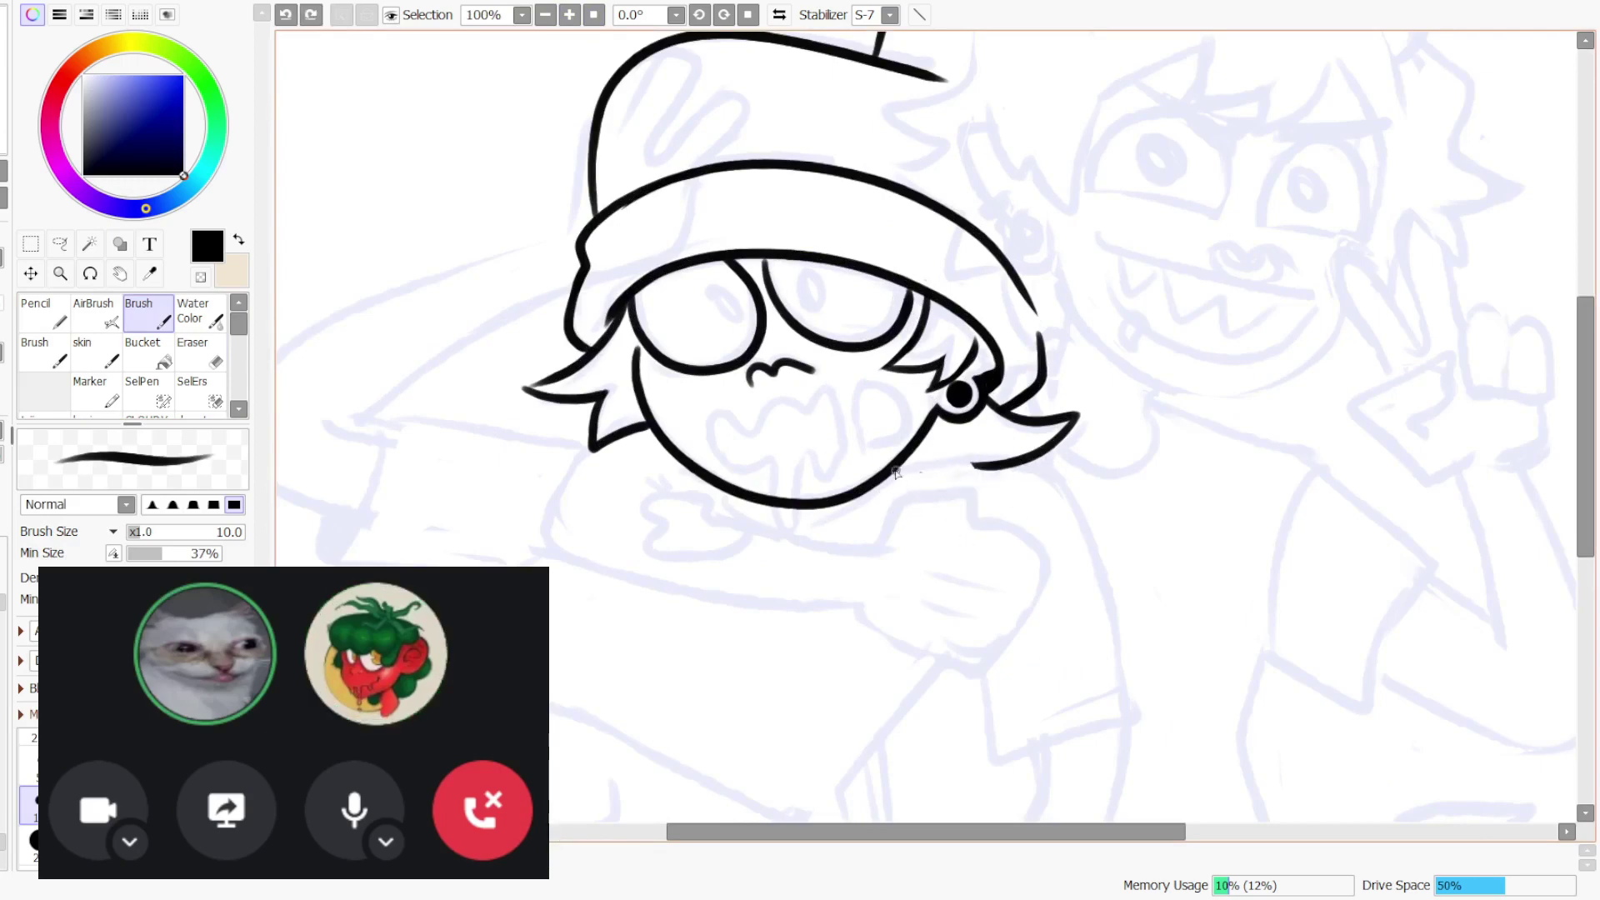
drag(896, 472, 992, 503)
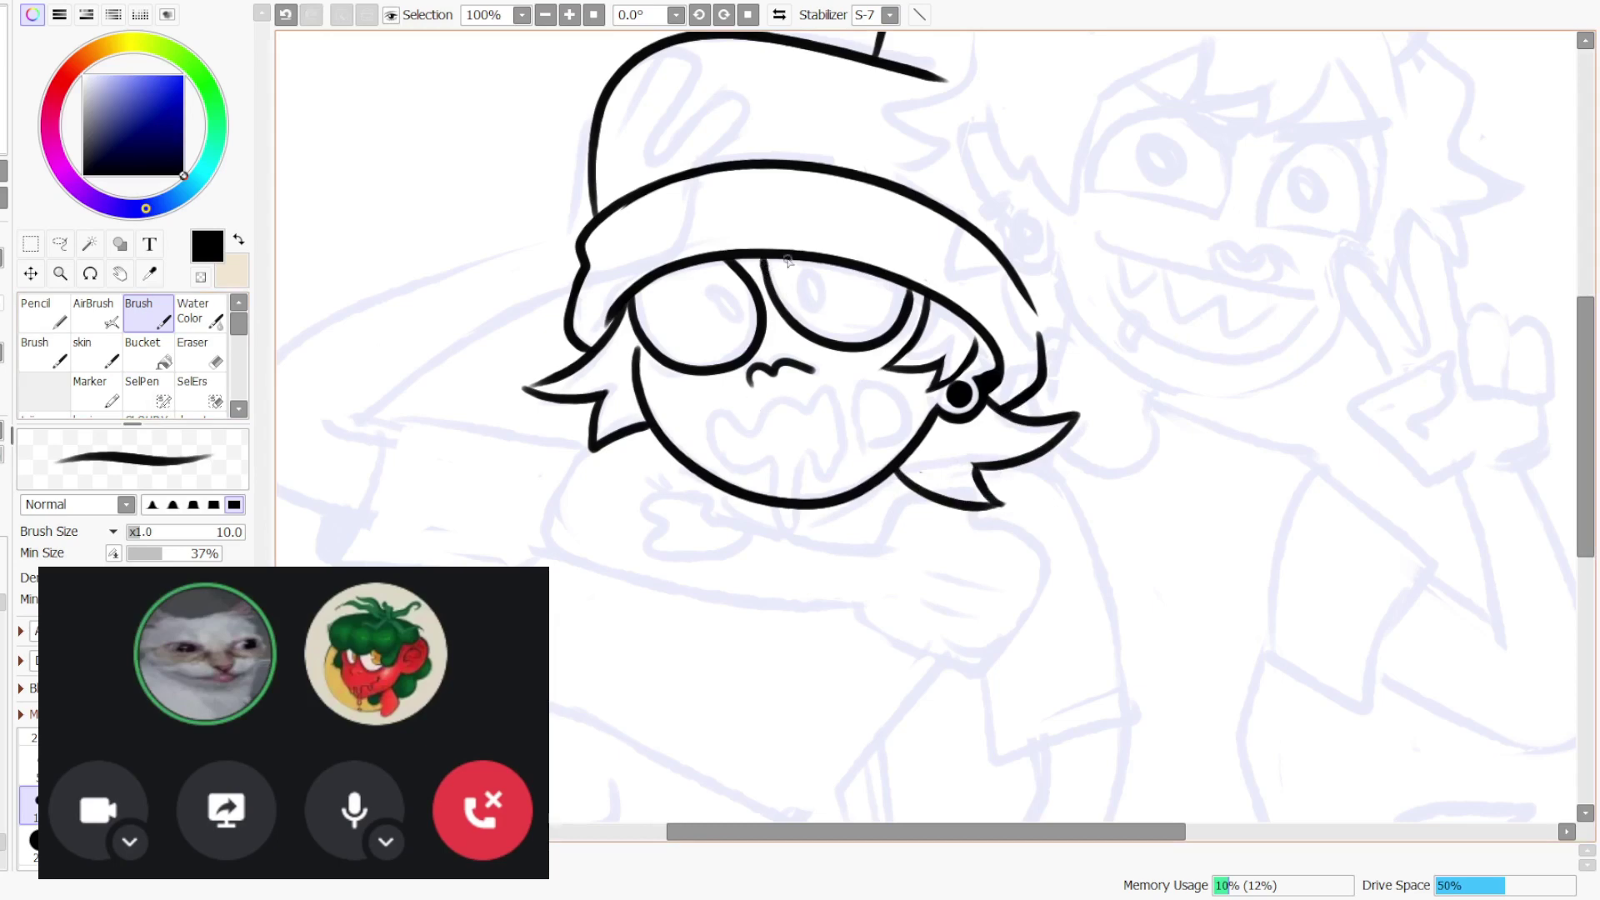
key(ctrl+z)
drag(836, 260, 763, 260)
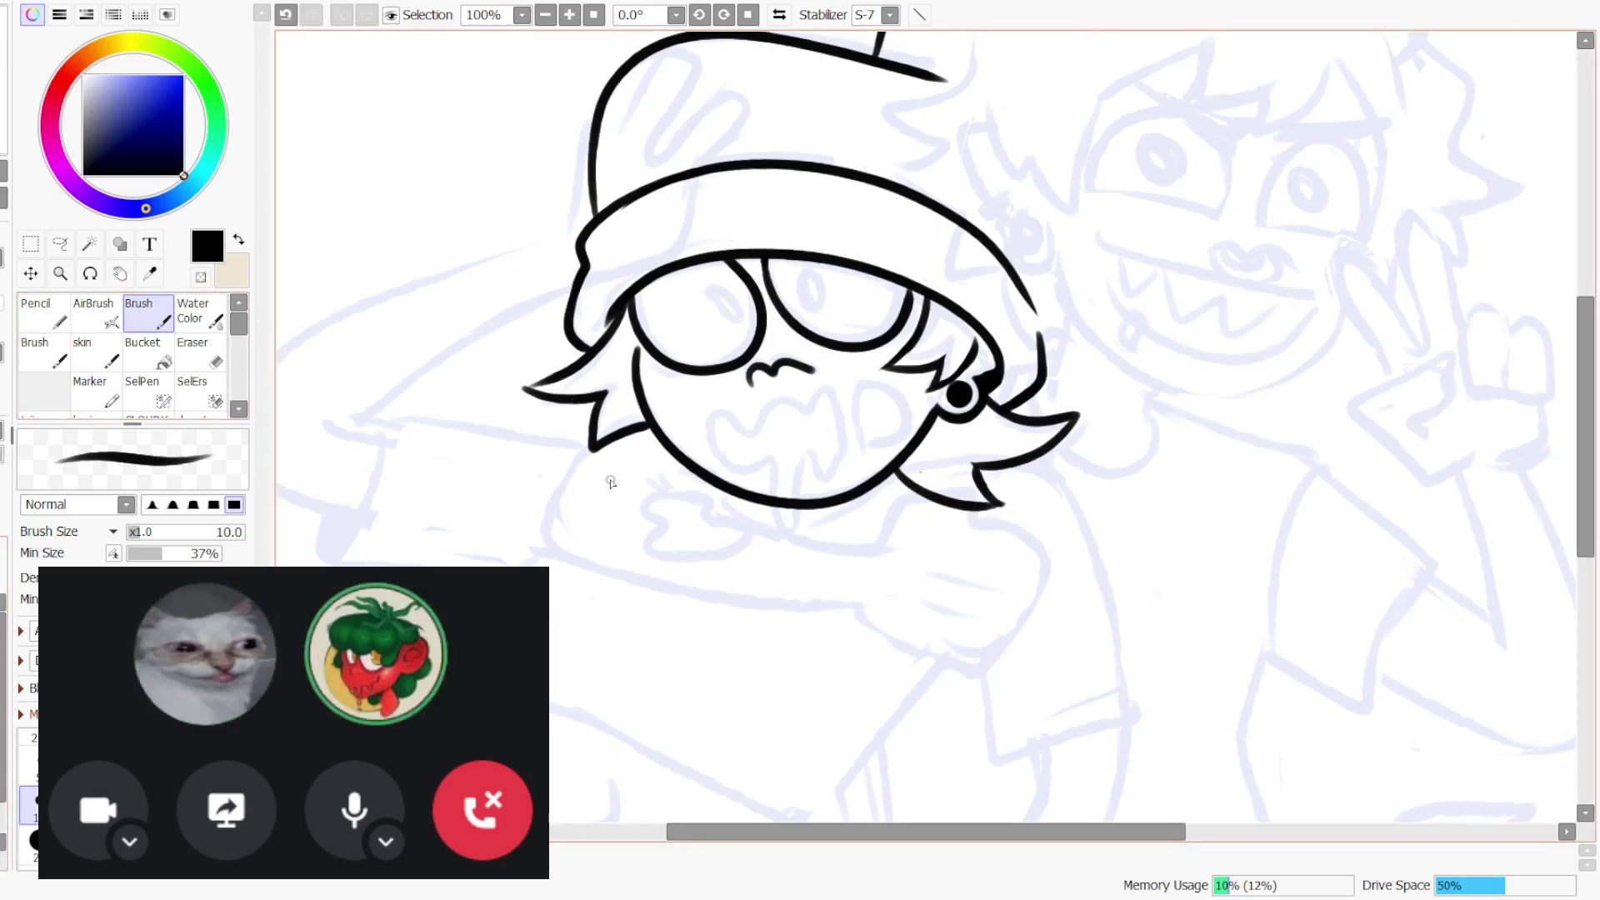
- Ink the beanie character's bent arm from the left hair tuft around the elbow and along its lower edge to the wrist
mouse_move(590, 445)
mouse_down()
mouse_move(627, 586)
mouse_move(875, 605)
mouse_up()
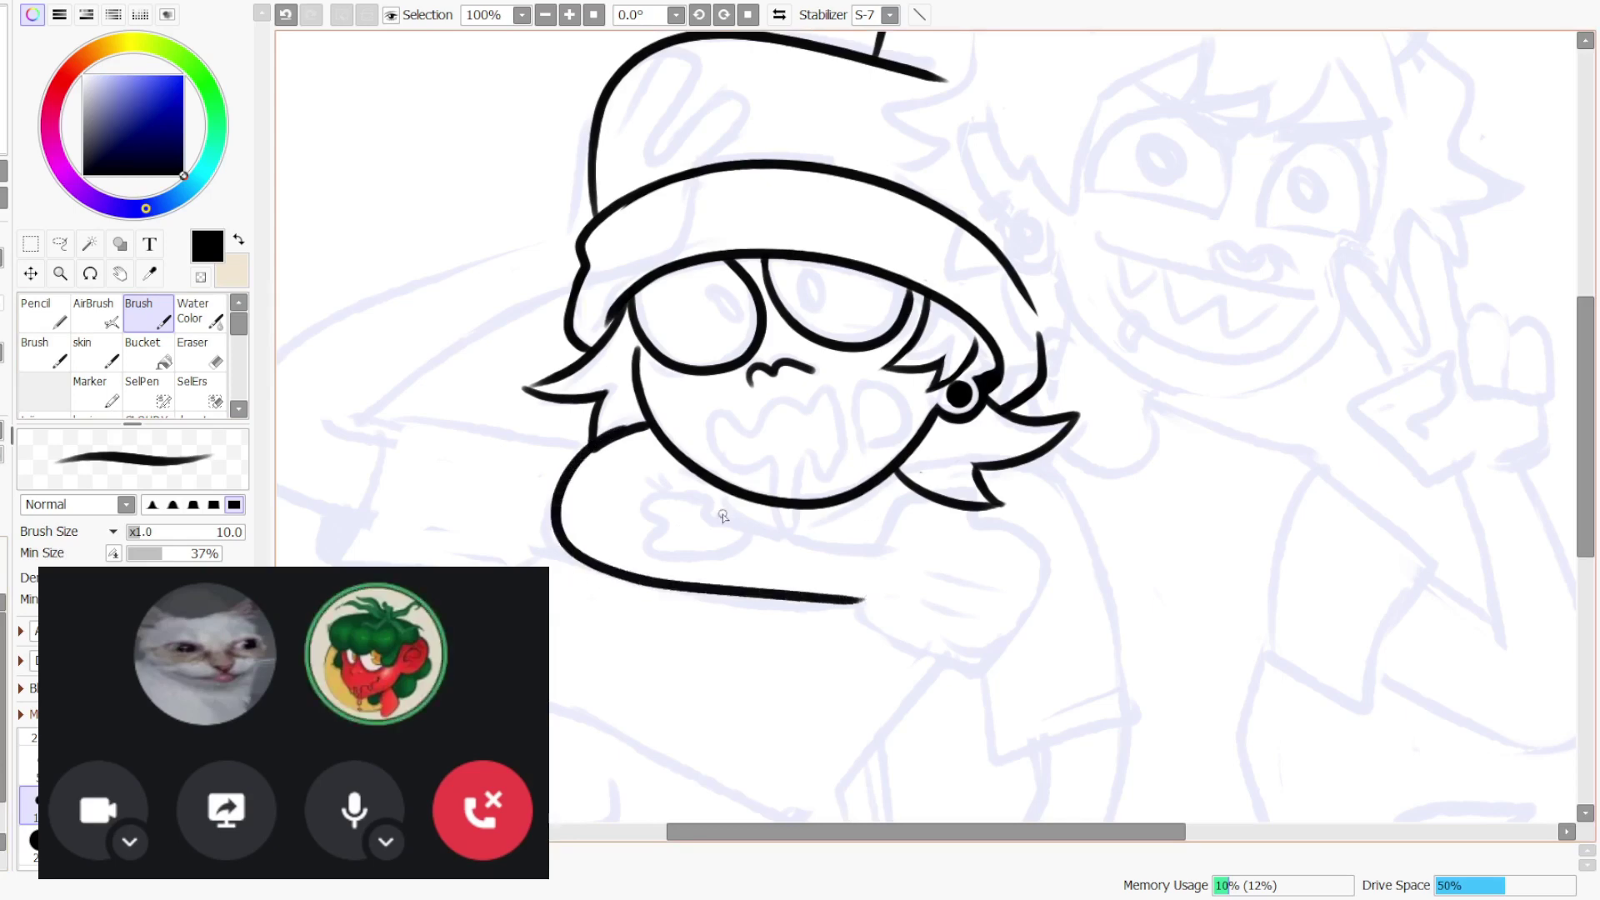
key(ctrl+z)
mouse_move(589, 446)
mouse_down()
mouse_move(528, 526)
mouse_move(868, 605)
mouse_up()
key(ctrl+z)
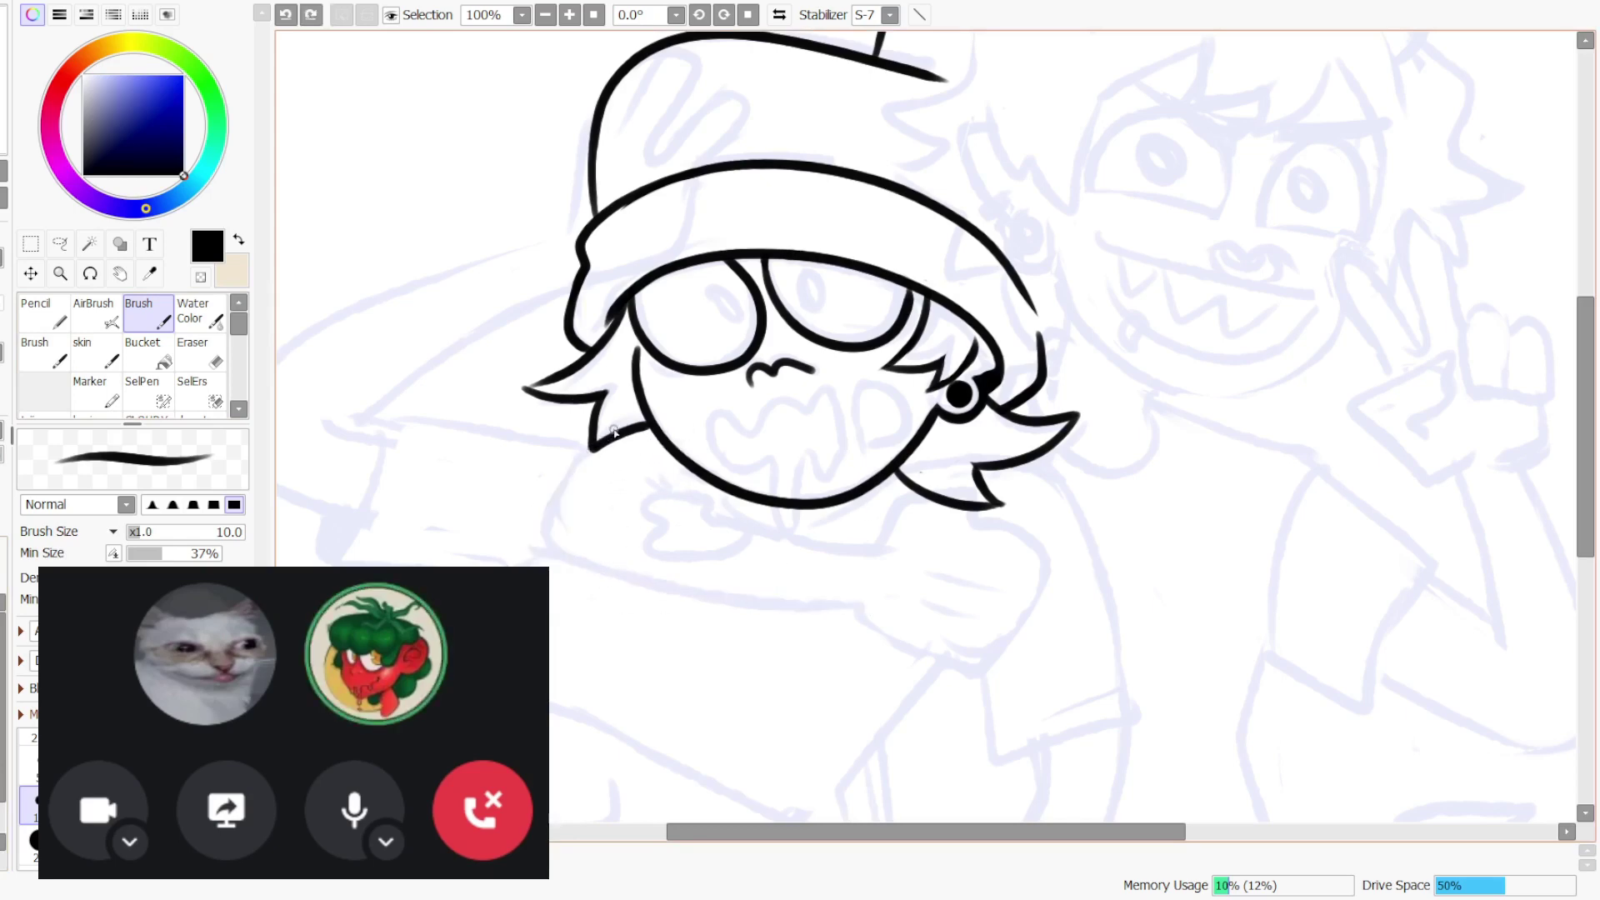
drag(589, 446, 546, 552)
mouse_move(627, 593)
mouse_down()
mouse_move(856, 608)
mouse_move(992, 667)
mouse_up()
key(ctrl+z)
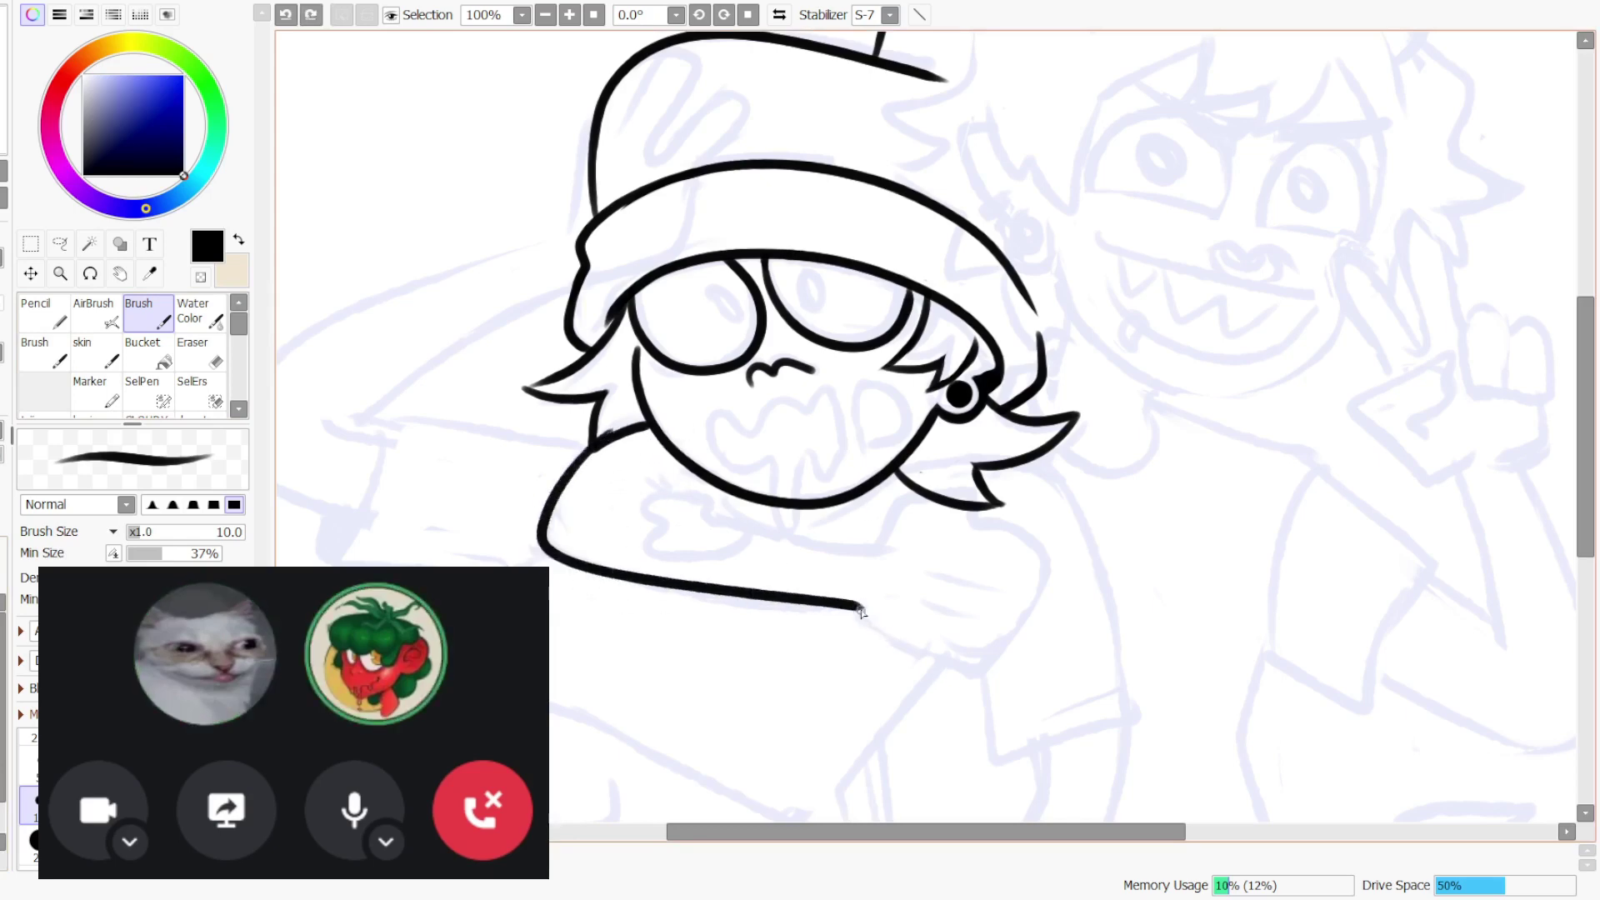
- Ink the fist at the arm's end, with its lower edge, raised thumb and bumpy knuckles
drag(858, 605, 1005, 679)
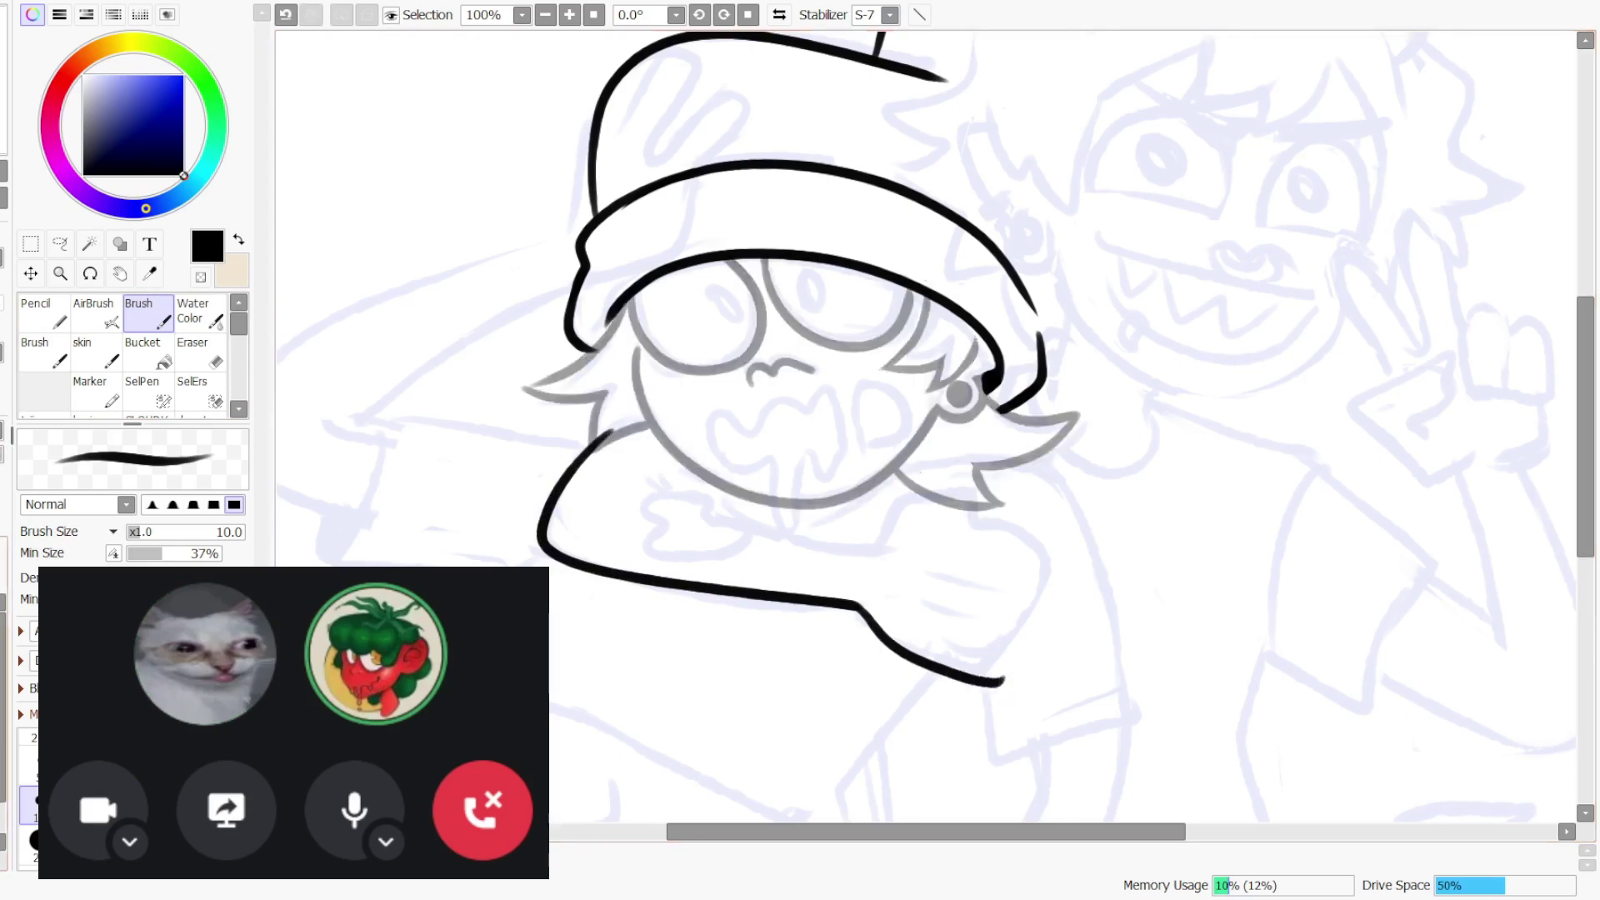
drag(900, 519, 1000, 489)
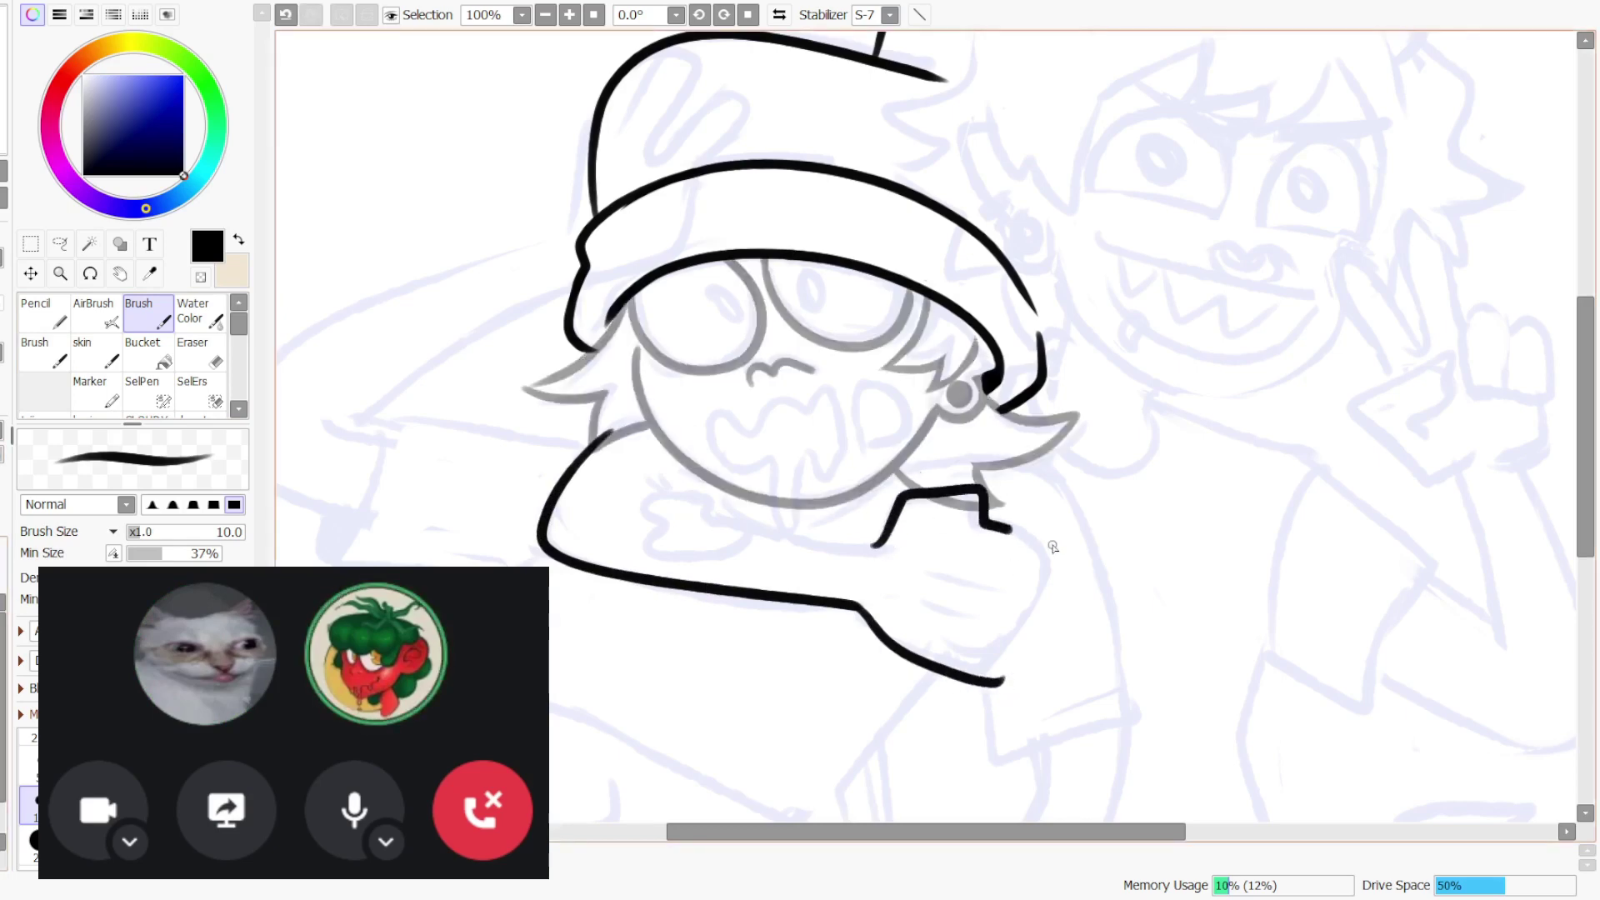
drag(1052, 546, 1039, 626)
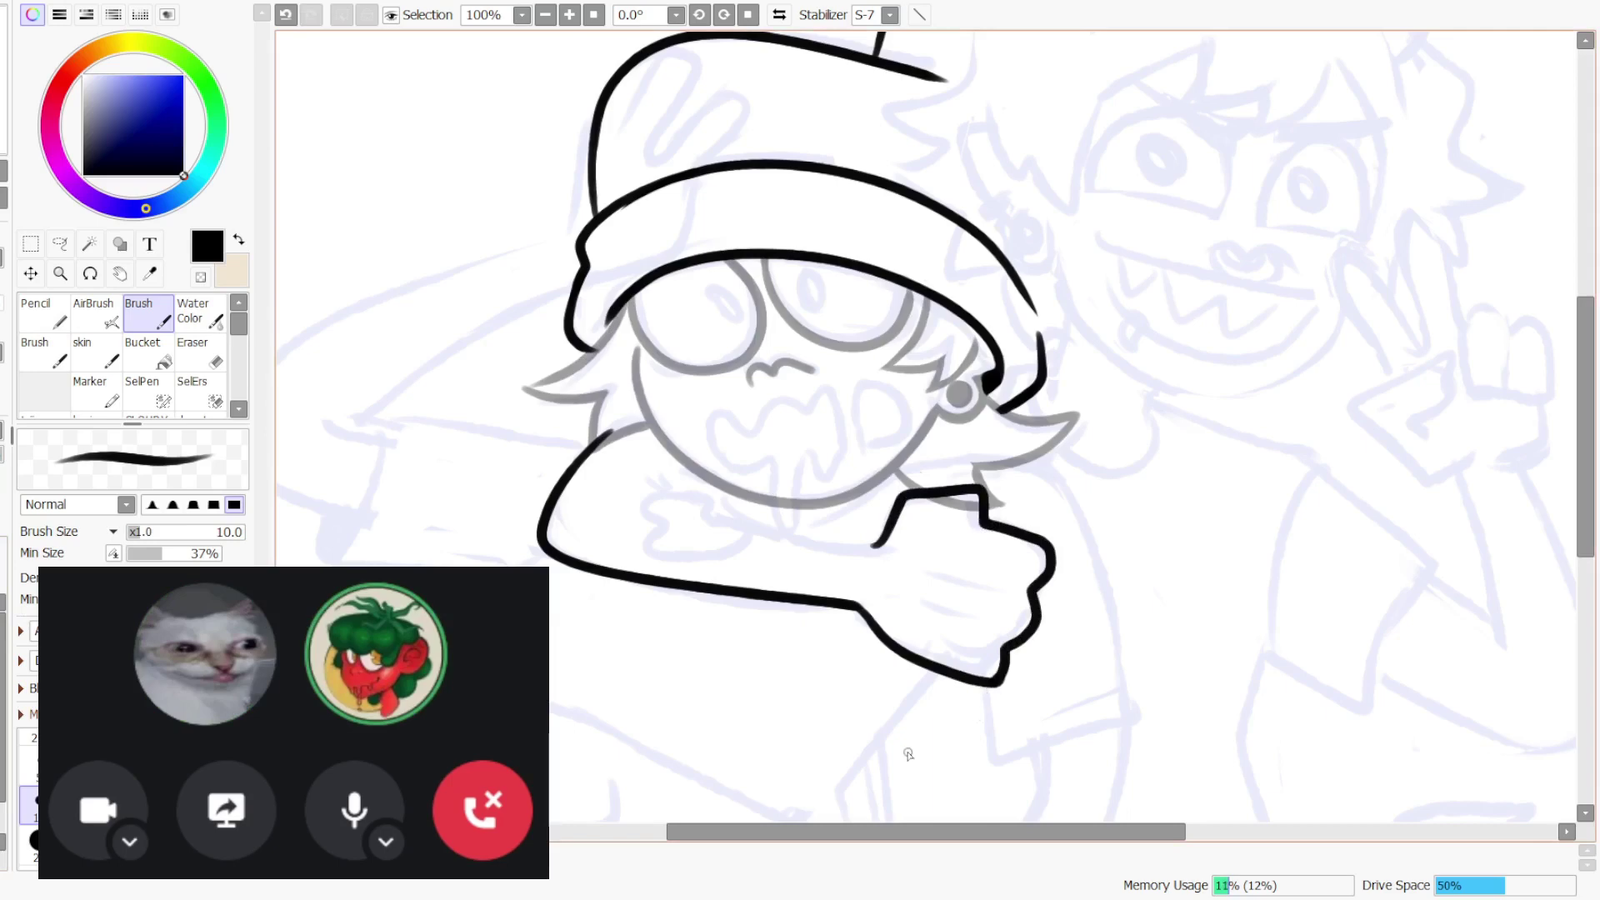
- Ink the arm's upper edge from below the chin to the base of the thumb
key(ctrl+z)
mouse_move(679, 482)
mouse_down()
mouse_move(878, 551)
mouse_move(645, 500)
mouse_move(863, 555)
mouse_move(881, 541)
mouse_up()
key(ctrl+z)
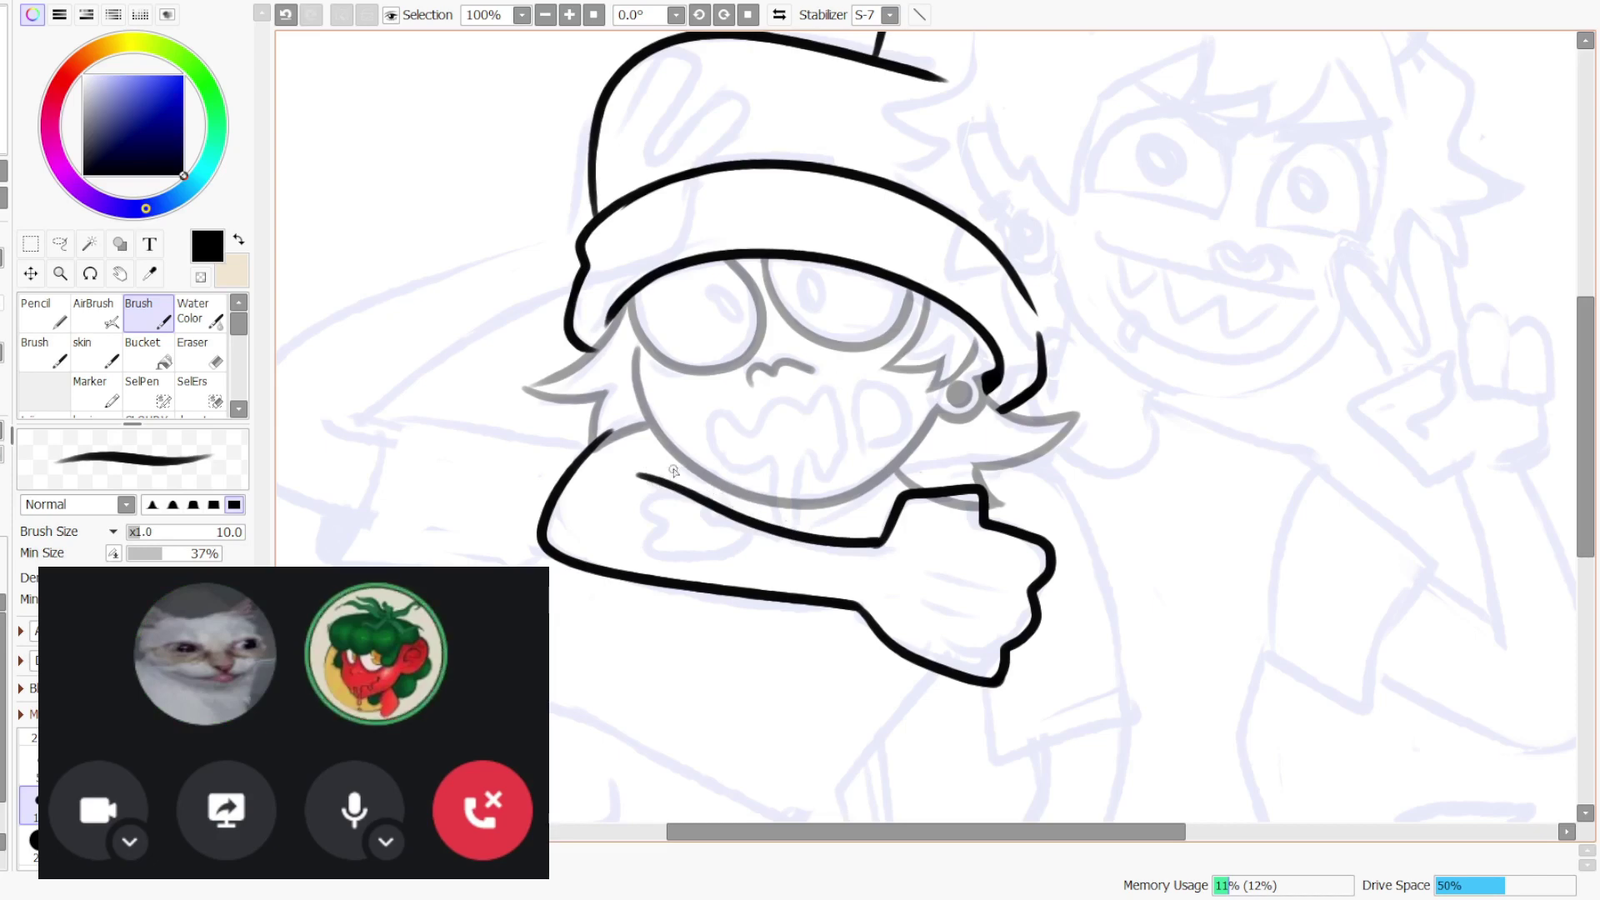
key(ctrl+z)
- Distort the selected elbow part of the arm by moving its lower-left corner slightly inward, and apply the transform
click(593, 15)
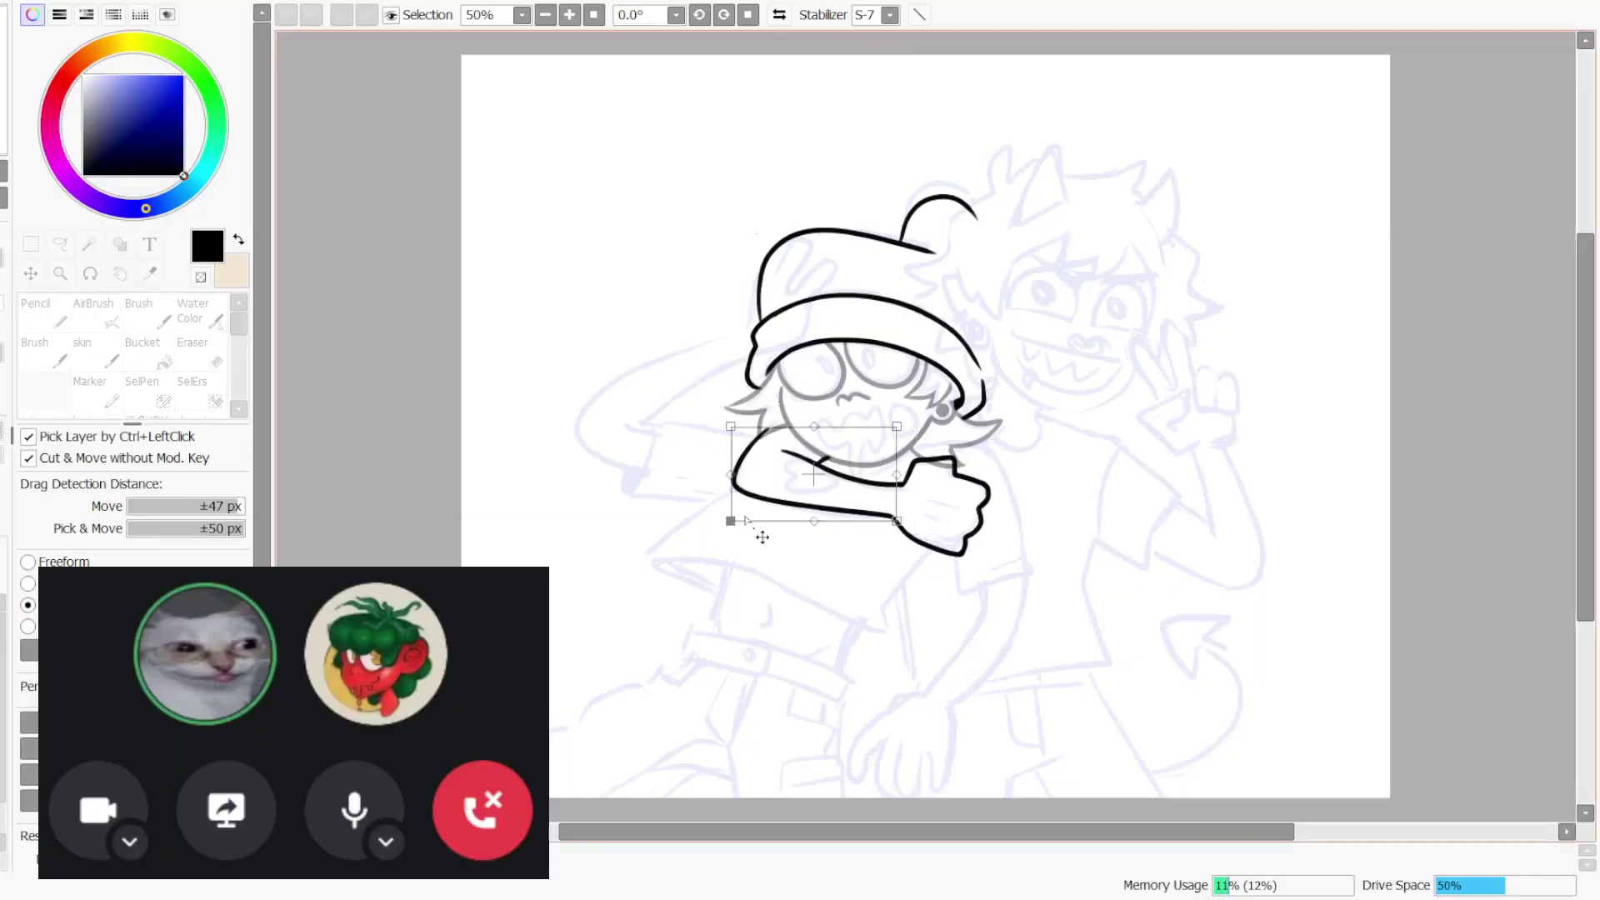
drag(745, 518, 742, 513)
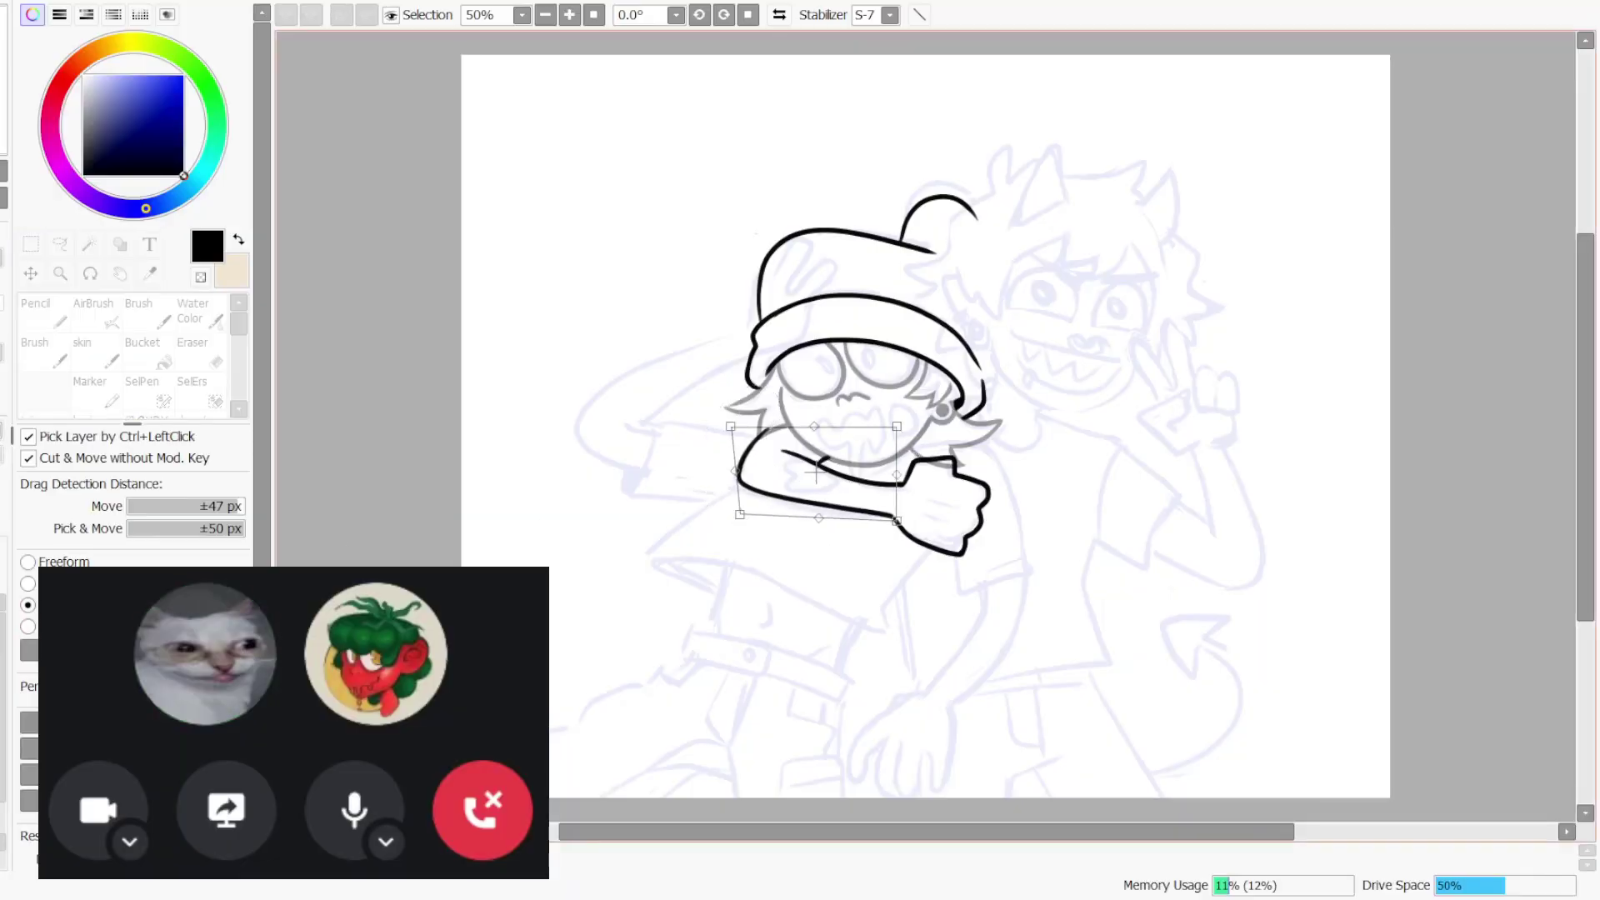
key(Return)
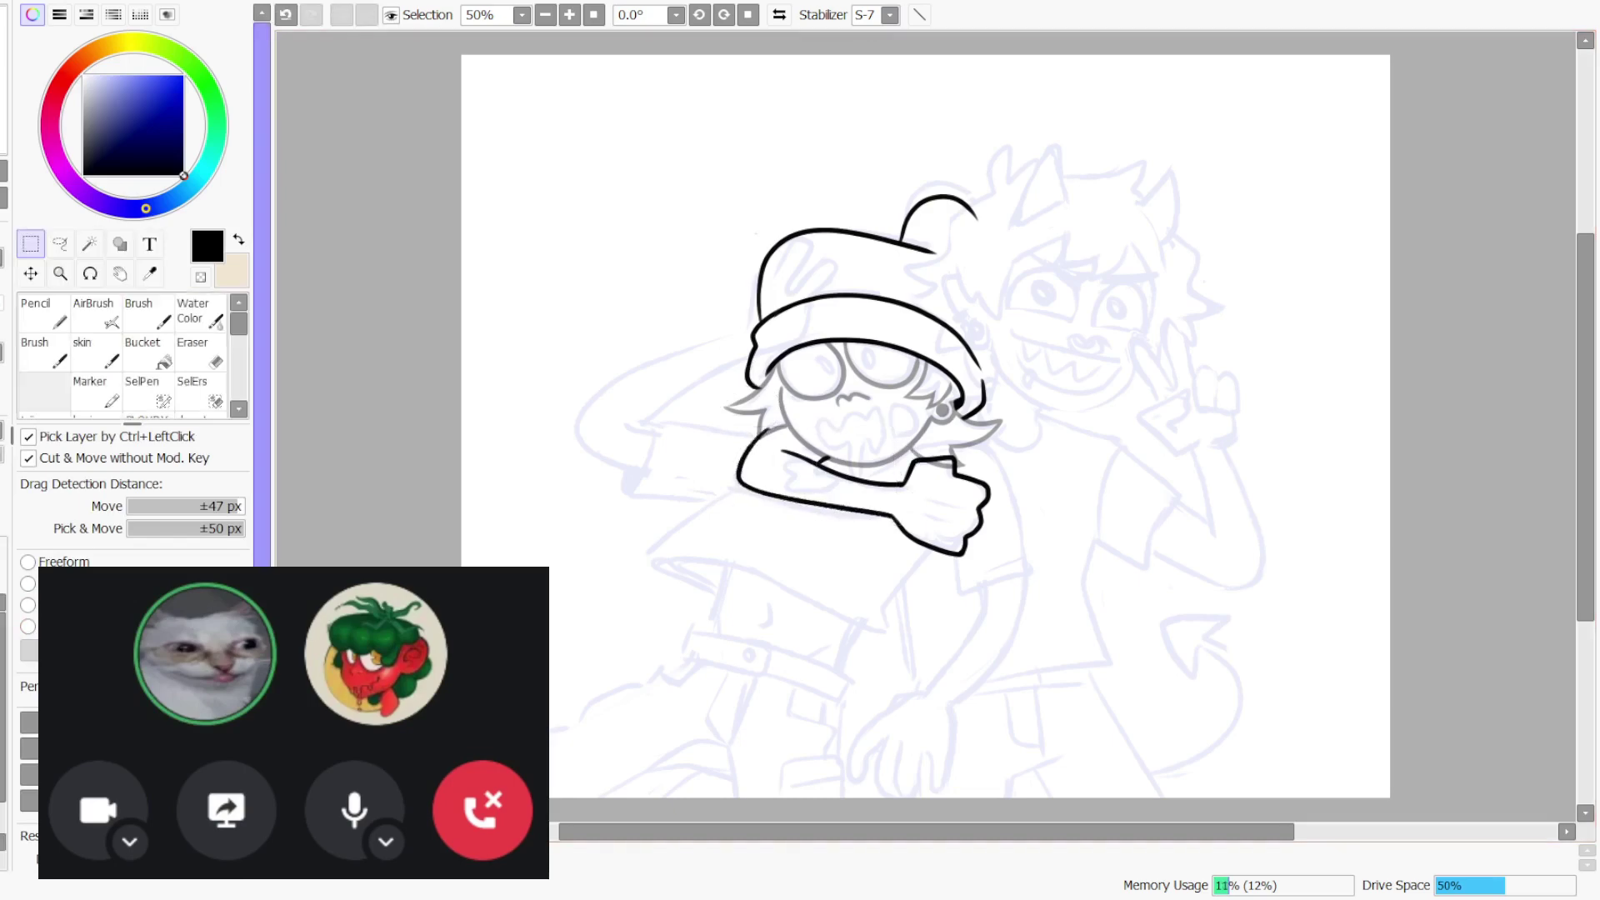
- Erase along the arm's upper edge below the chin to thin the line
key(e)
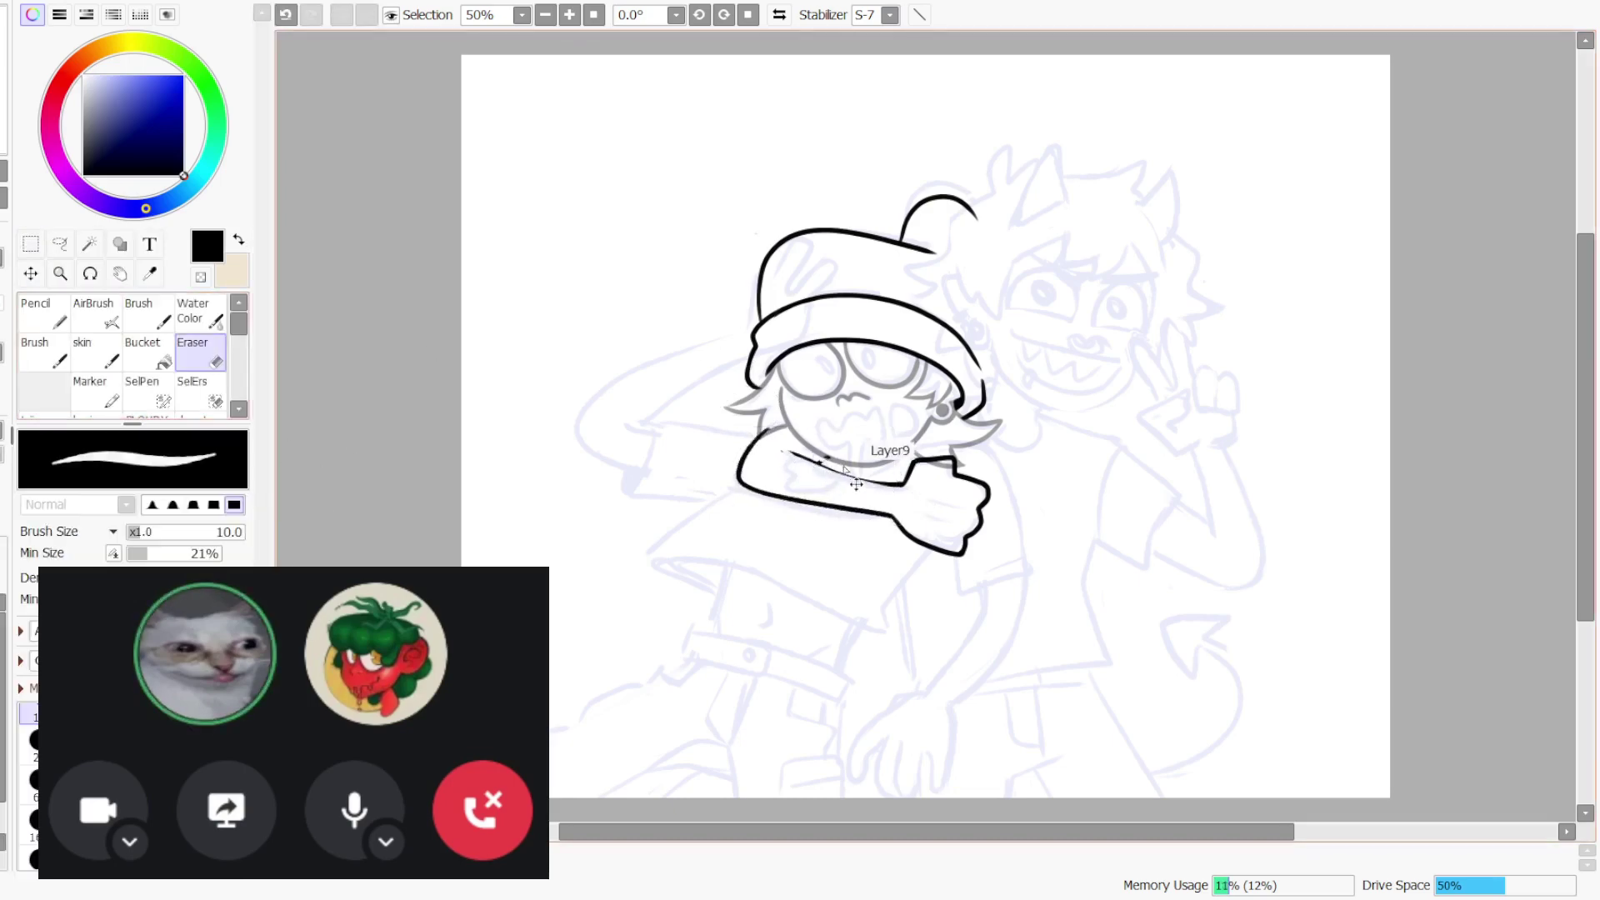
key(ctrl+z)
mouse_move(791, 451)
mouse_down()
mouse_move(858, 471)
mouse_move(830, 464)
mouse_up()
key(ctrl+z)
click(149, 315)
key(Page_Up)
key(Page_Up)
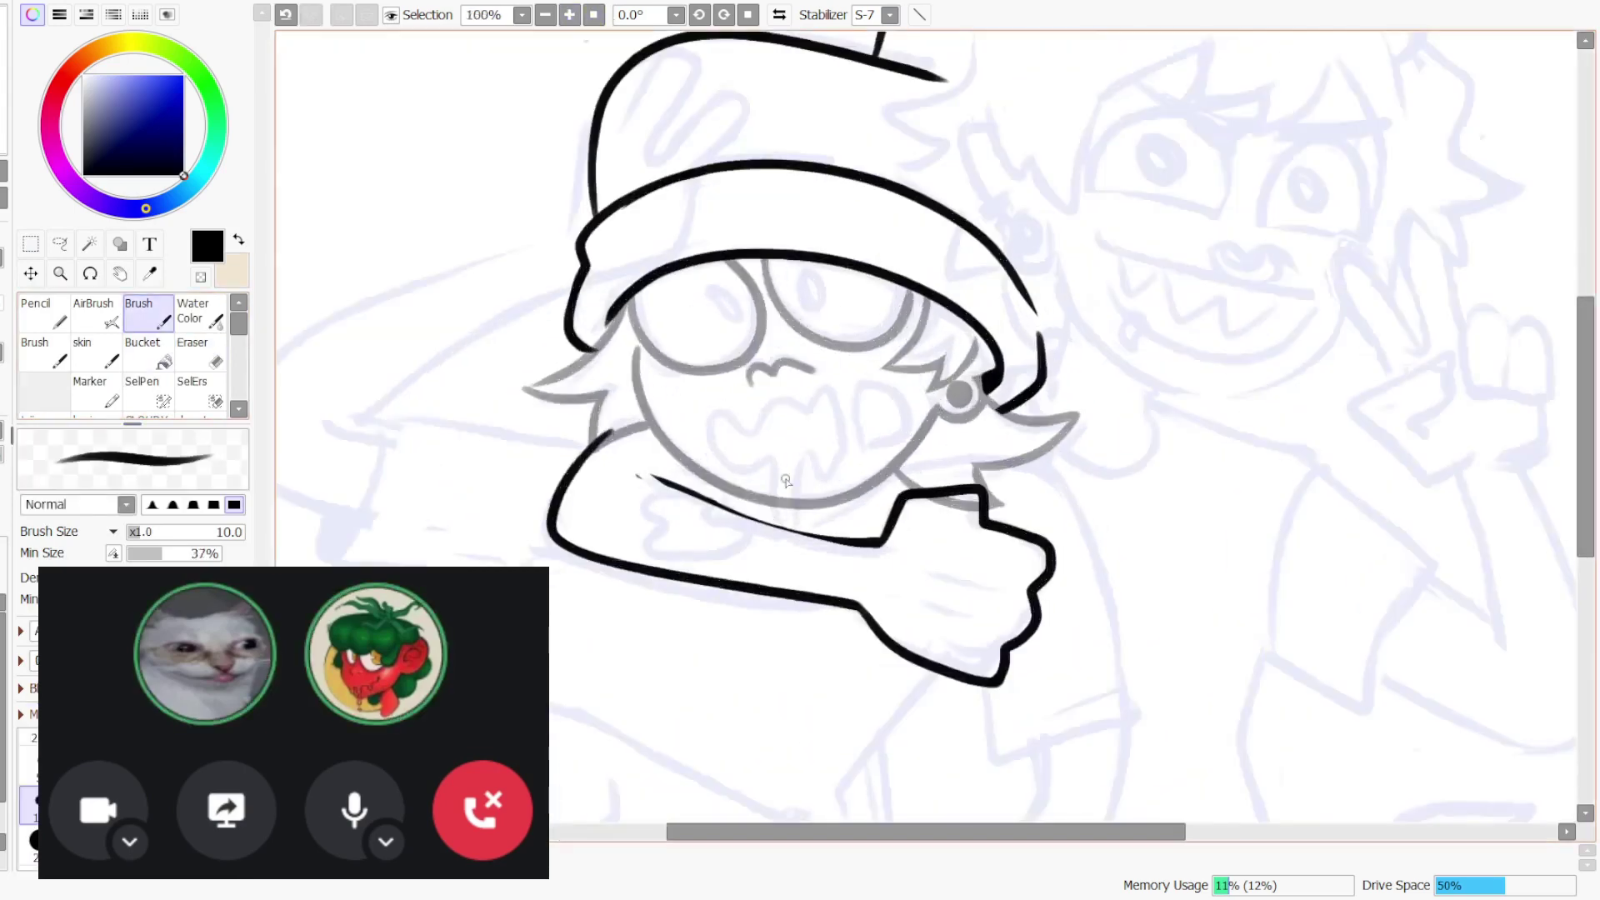
- Re-ink the arm's upper edge as a smooth curve to the thumb and clean up its tapered left end with the eraser
click(200, 353)
mouse_move(631, 457)
mouse_down()
mouse_move(728, 509)
mouse_move(889, 548)
mouse_up()
click(200, 354)
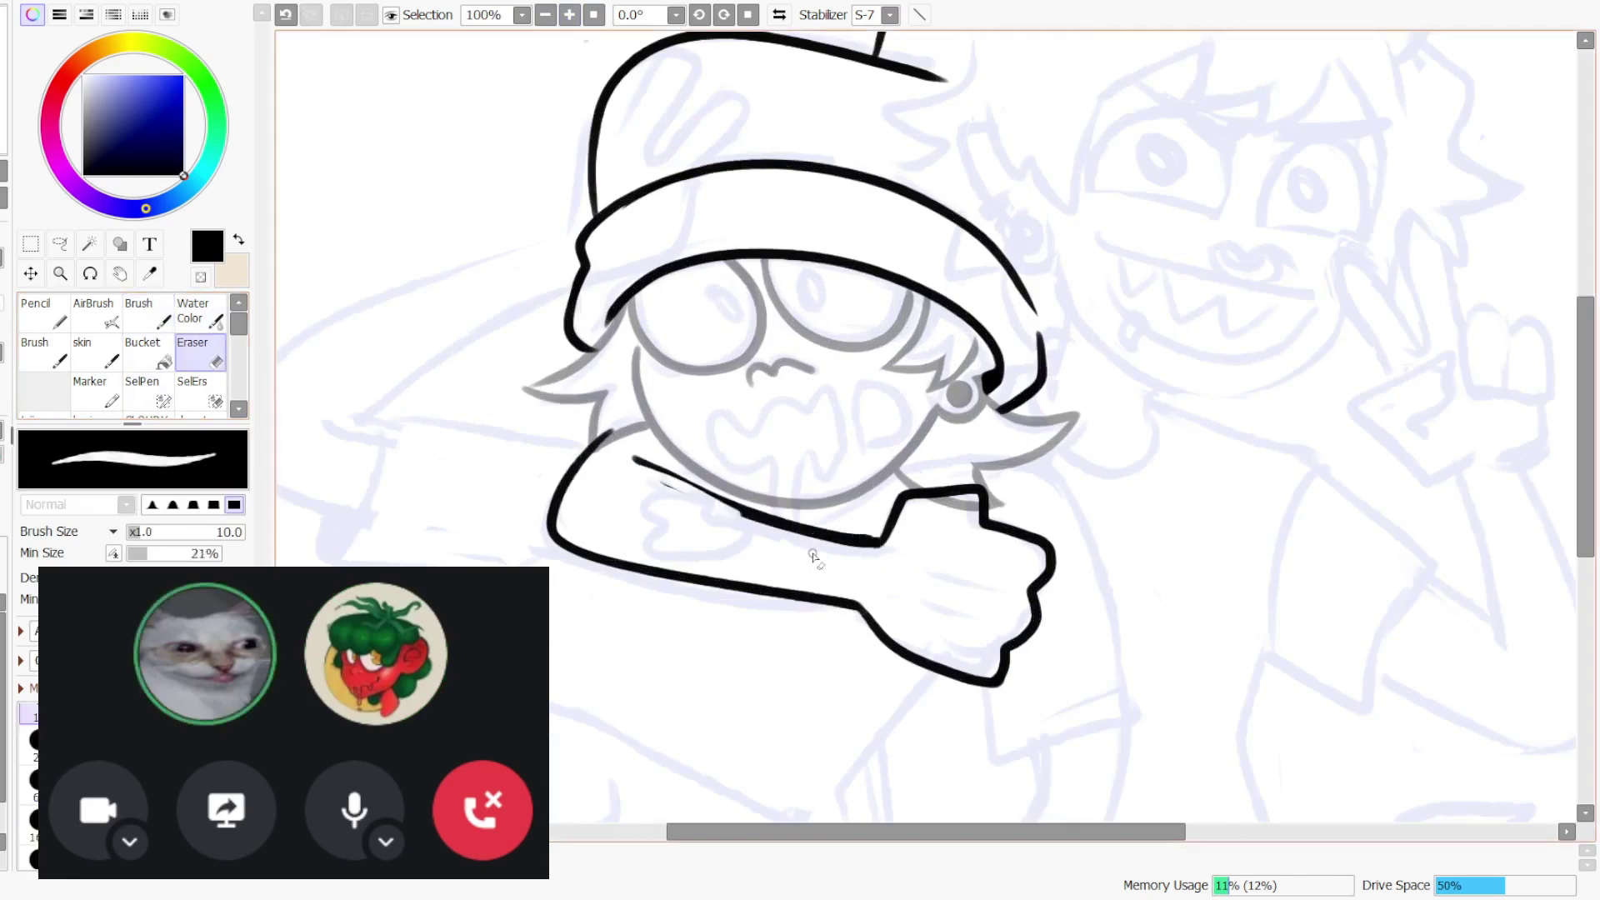
key(ctrl+z)
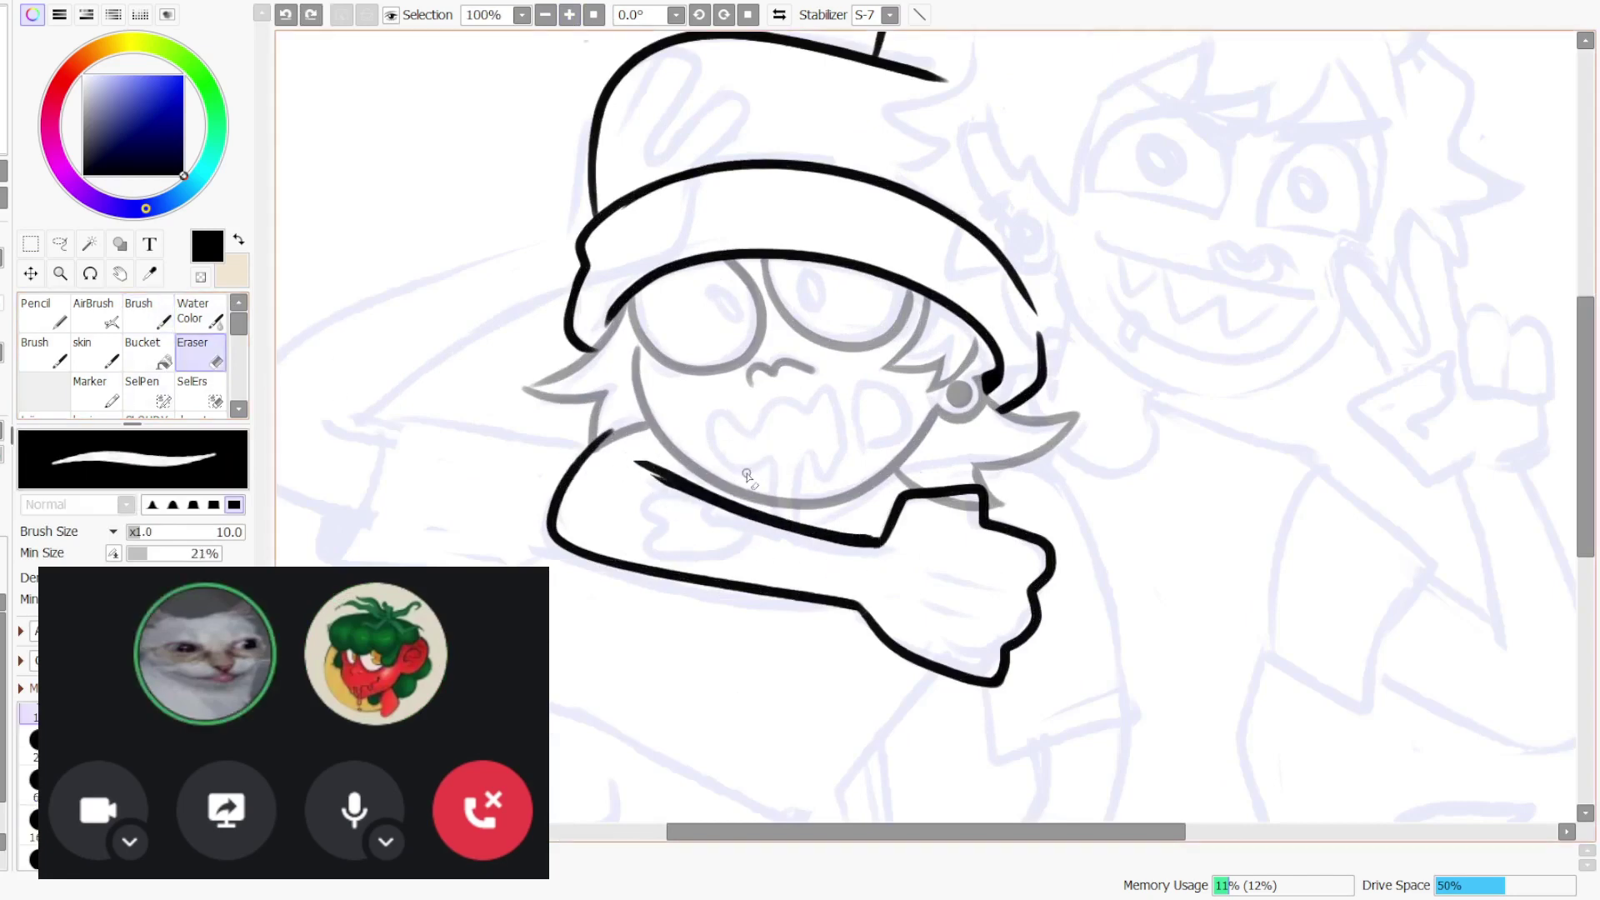
mouse_move(650, 471)
mouse_down()
mouse_move(822, 547)
mouse_move(900, 547)
mouse_up()
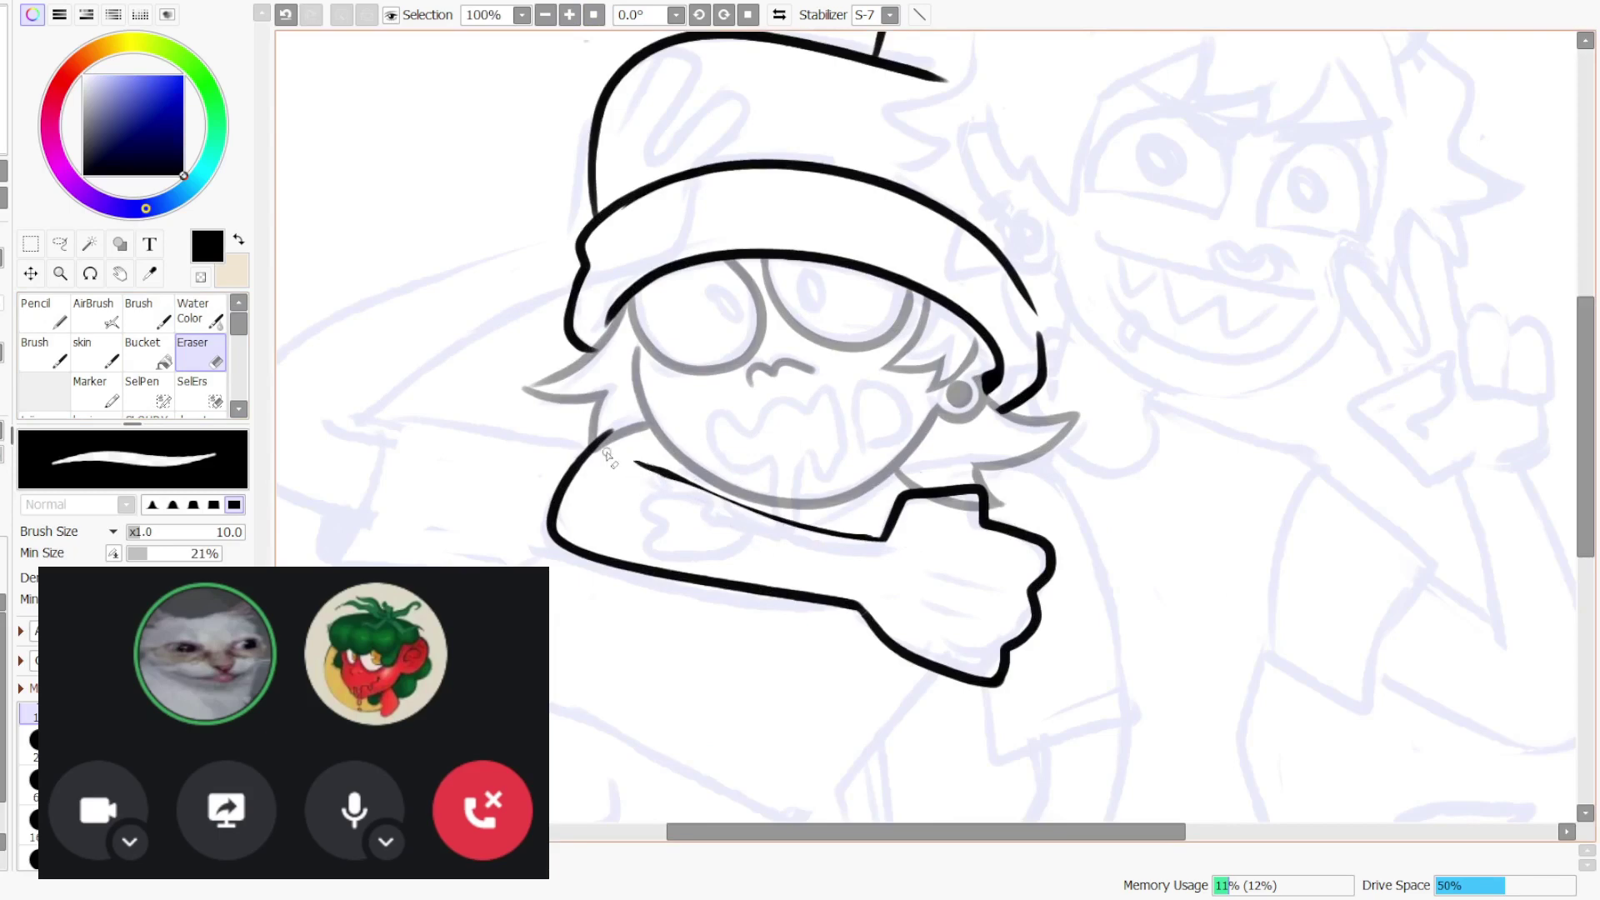
key(b)
mouse_move(631, 460)
mouse_down()
mouse_move(832, 542)
mouse_move(896, 542)
mouse_up()
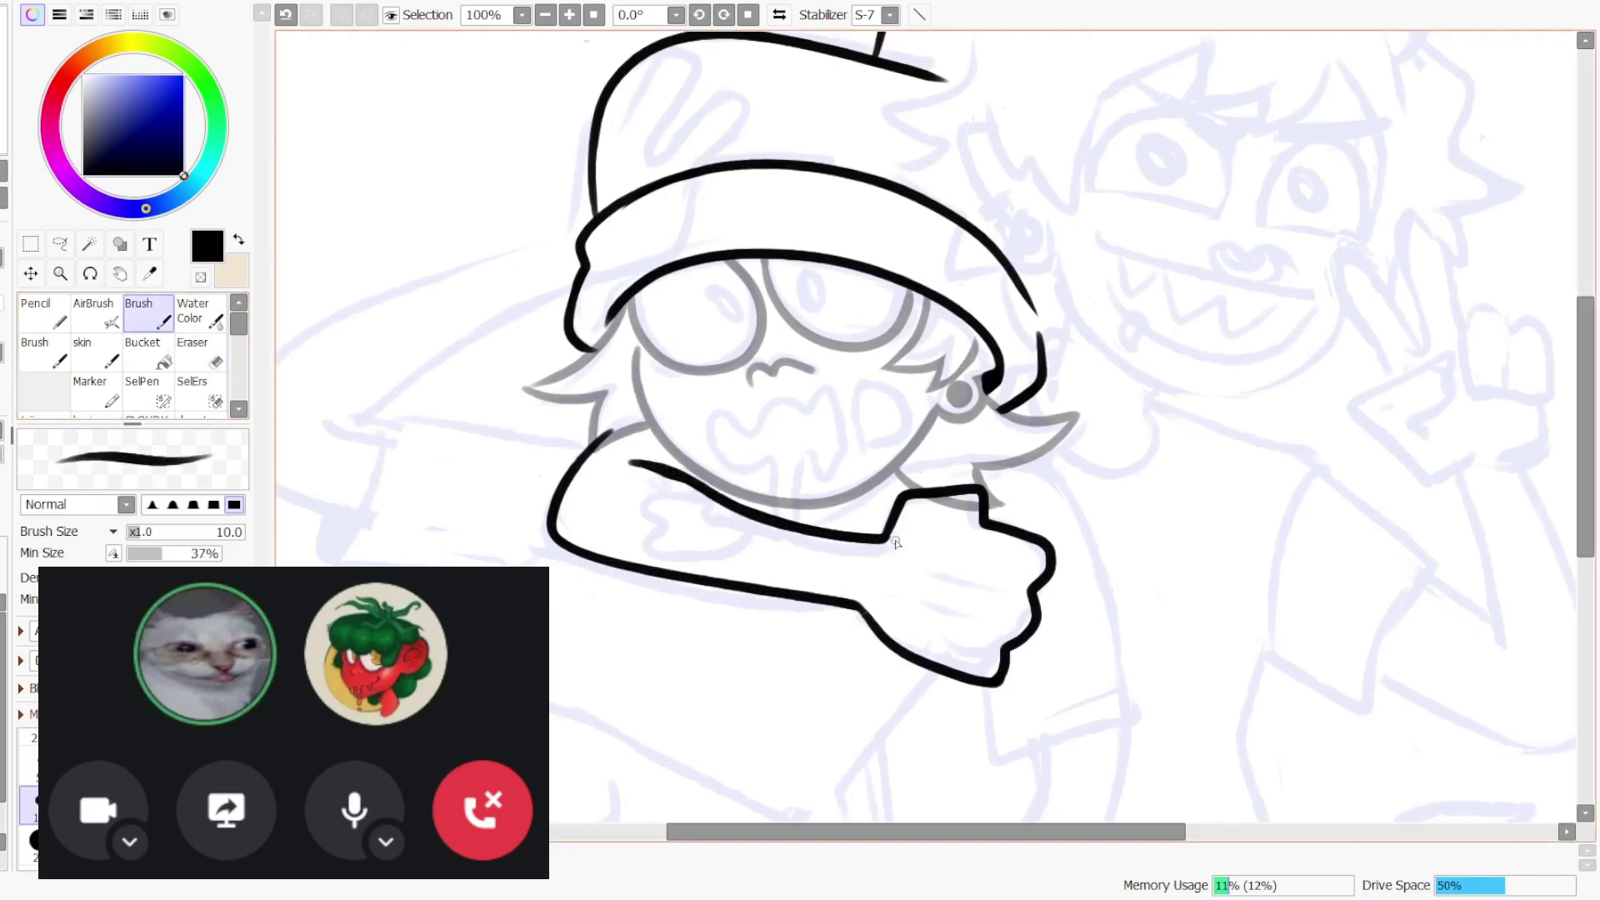
key(e)
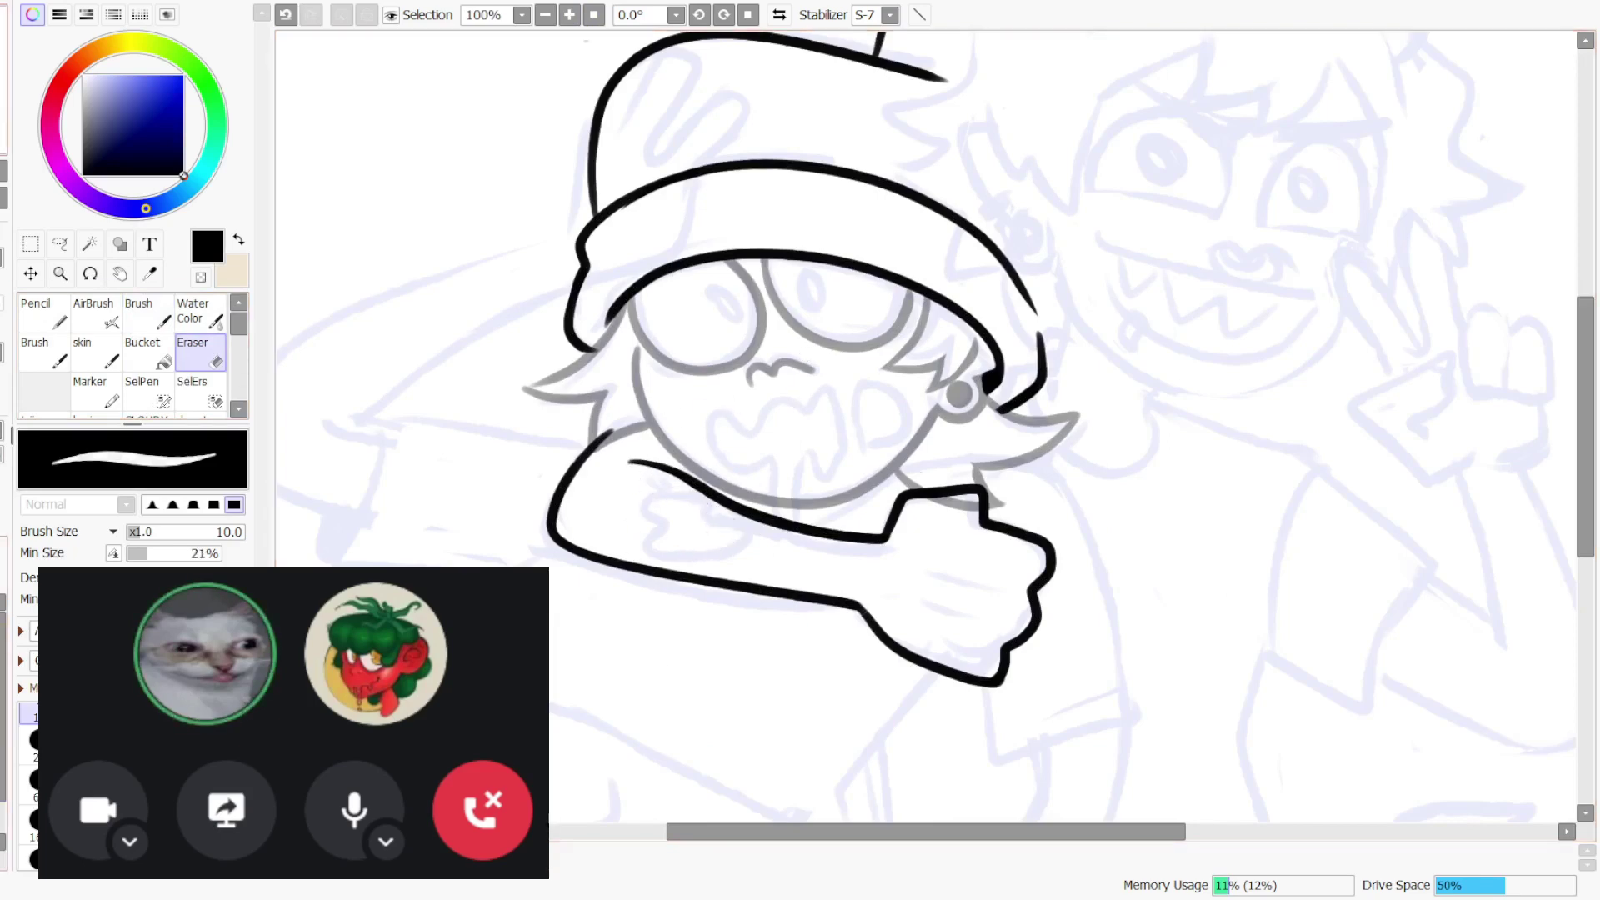
- Ink the outline of the first raised finger of the horned character's peace-sign hand
drag(2, 100, 7, 93)
click(141, 314)
drag(760, 252, 810, 302)
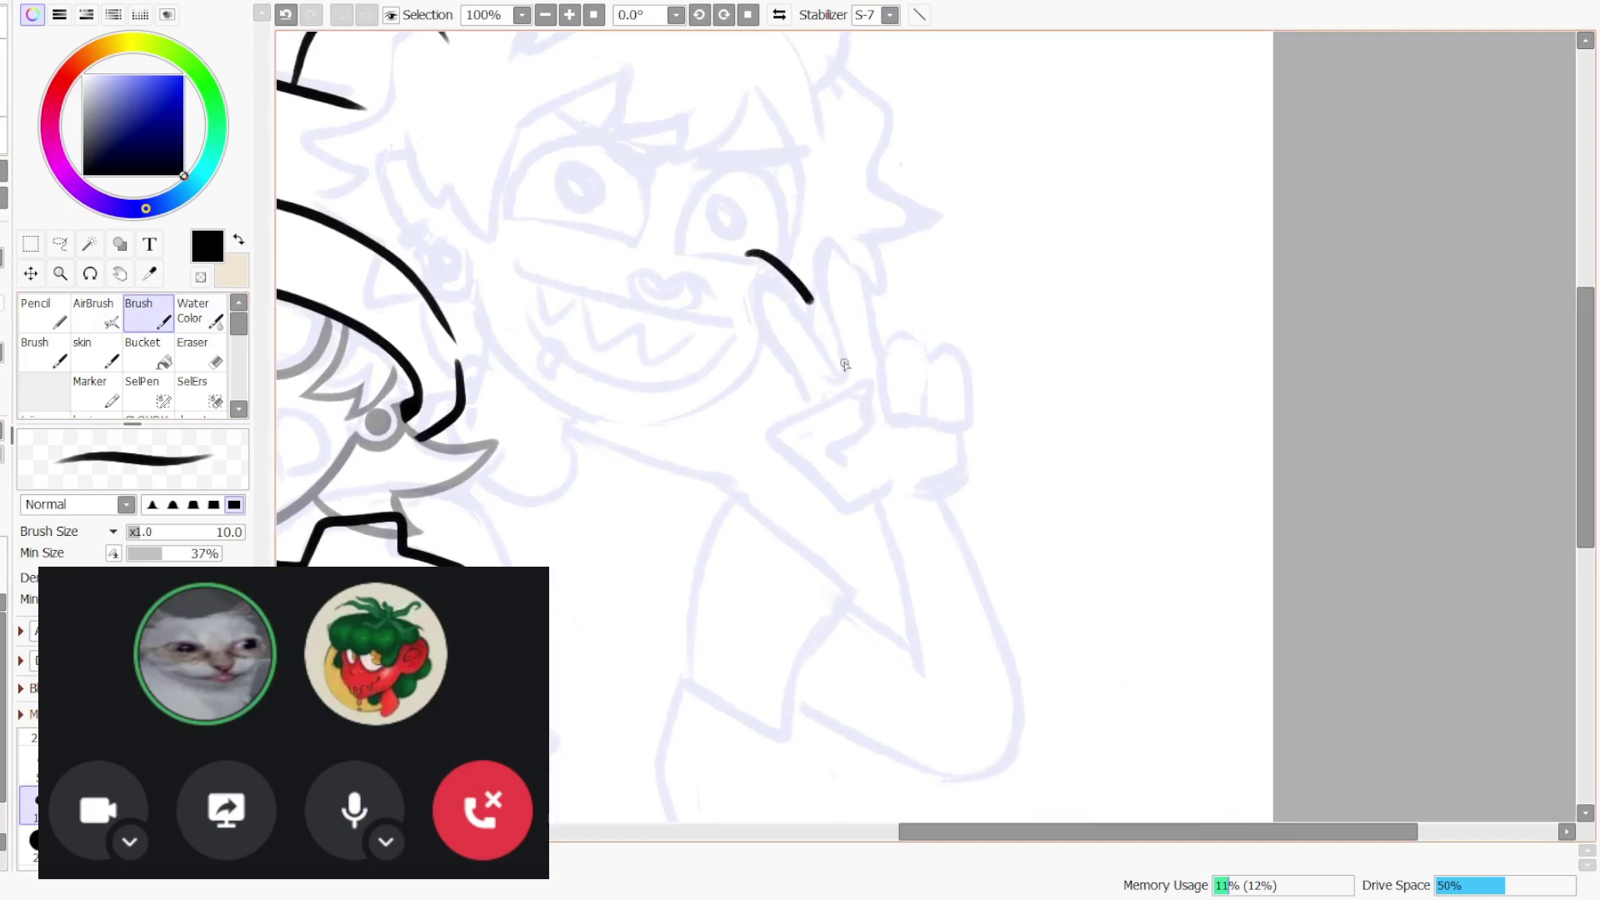
key(ctrl+z)
mouse_move(749, 260)
mouse_down()
mouse_move(755, 325)
mouse_move(816, 412)
mouse_up()
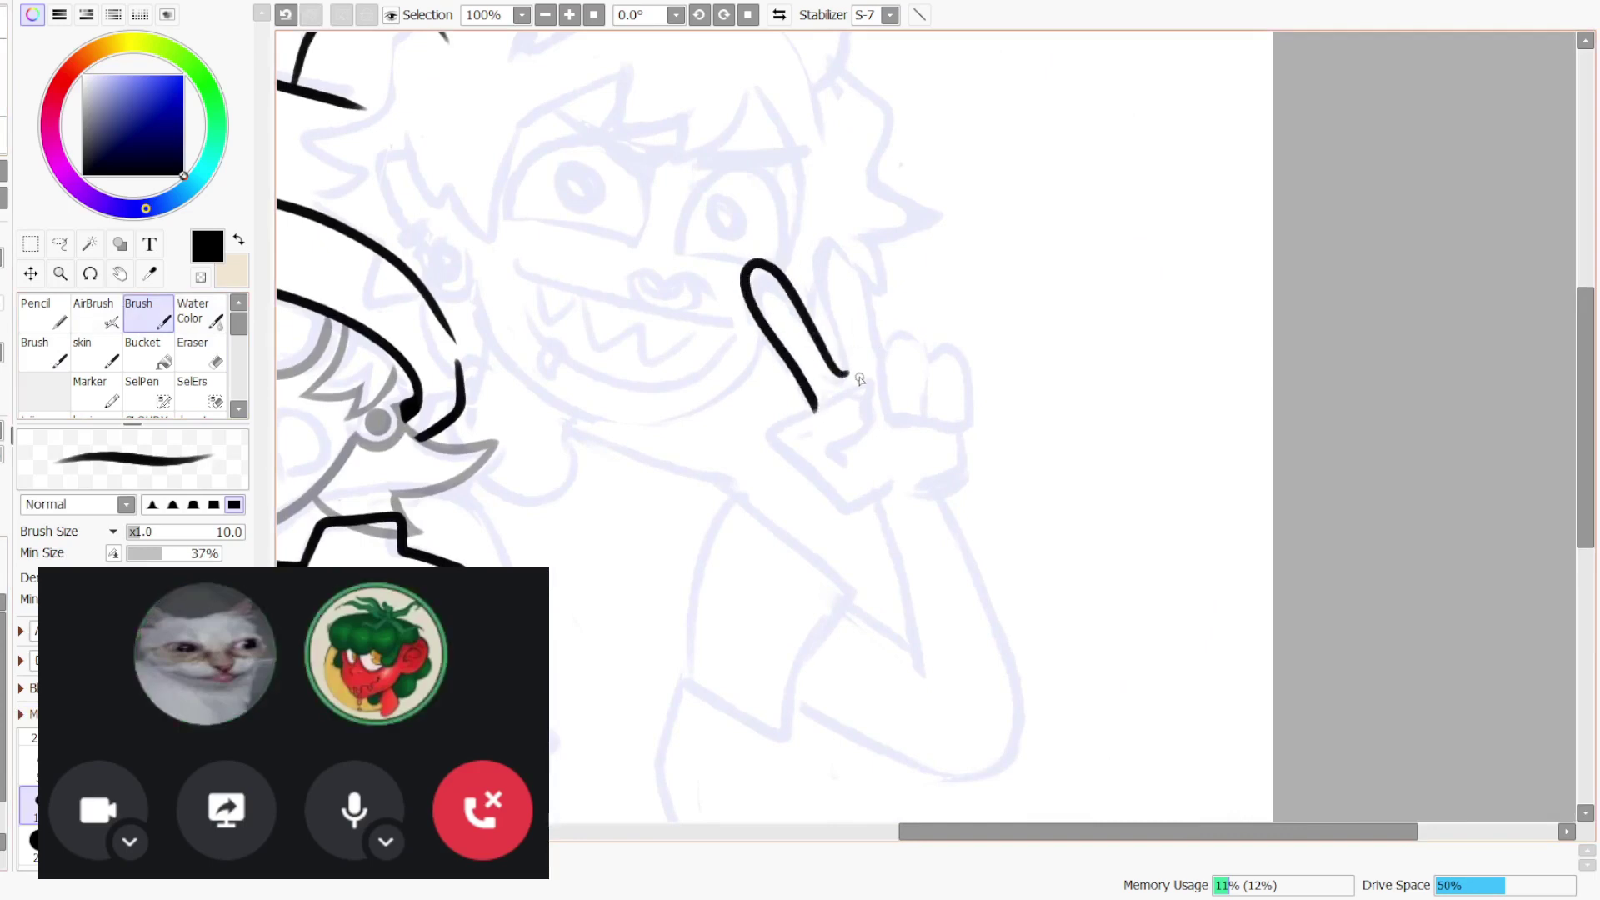
- Try to ink the rounded outline of the nearer raised finger over the peace-sign hand sketch with the black brush
mouse_move(802, 244)
mouse_down()
mouse_move(833, 209)
mouse_move(879, 327)
mouse_move(822, 265)
mouse_move(871, 213)
mouse_up()
key(ctrl+z)
key(ctrl+z)
key(ctrl+z)
key(ctrl+z)
mouse_move(843, 378)
mouse_down()
mouse_move(738, 262)
mouse_move(783, 369)
mouse_move(747, 259)
mouse_move(760, 355)
mouse_move(810, 421)
mouse_up()
key(ctrl+z)
key(ctrl+z)
mouse_move(825, 338)
mouse_down()
mouse_move(837, 210)
mouse_move(911, 247)
mouse_move(838, 306)
mouse_move(851, 216)
mouse_move(900, 321)
mouse_move(826, 218)
mouse_up()
key(ctrl+z)
key(ctrl+z)
key(ctrl+z)
mouse_move(852, 392)
mouse_down()
mouse_move(826, 208)
mouse_move(898, 338)
mouse_up()
key(ctrl+z)
- Select the inked finger outline and shift it slightly up and to the left over the sketch
key(m)
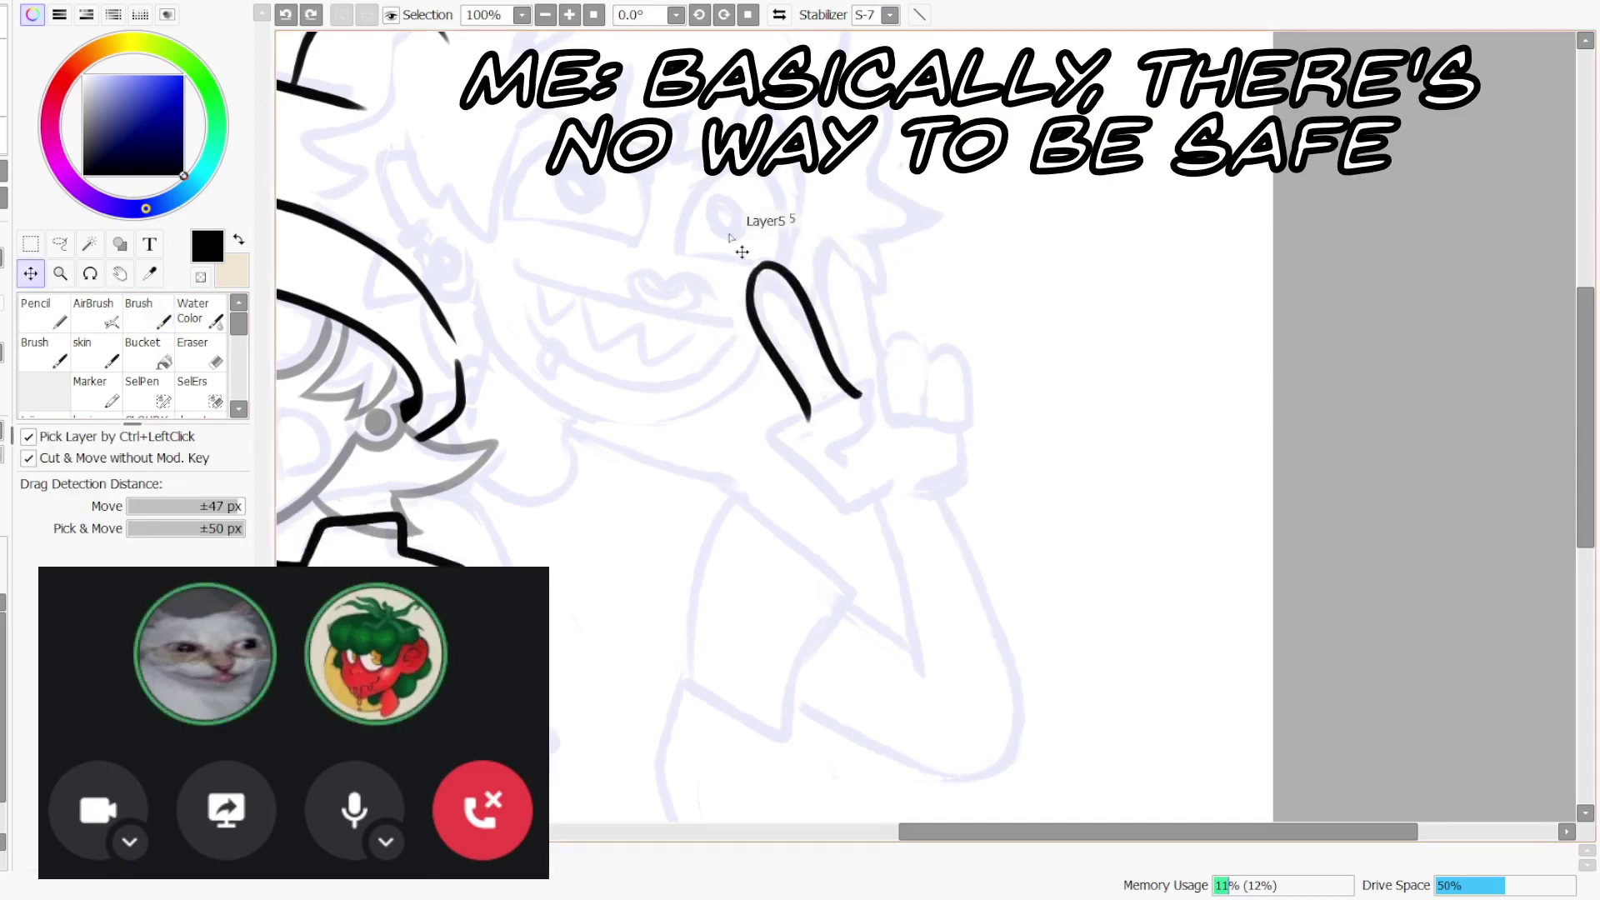
drag(627, 186, 983, 492)
drag(958, 485, 944, 471)
key(ctrl+d)
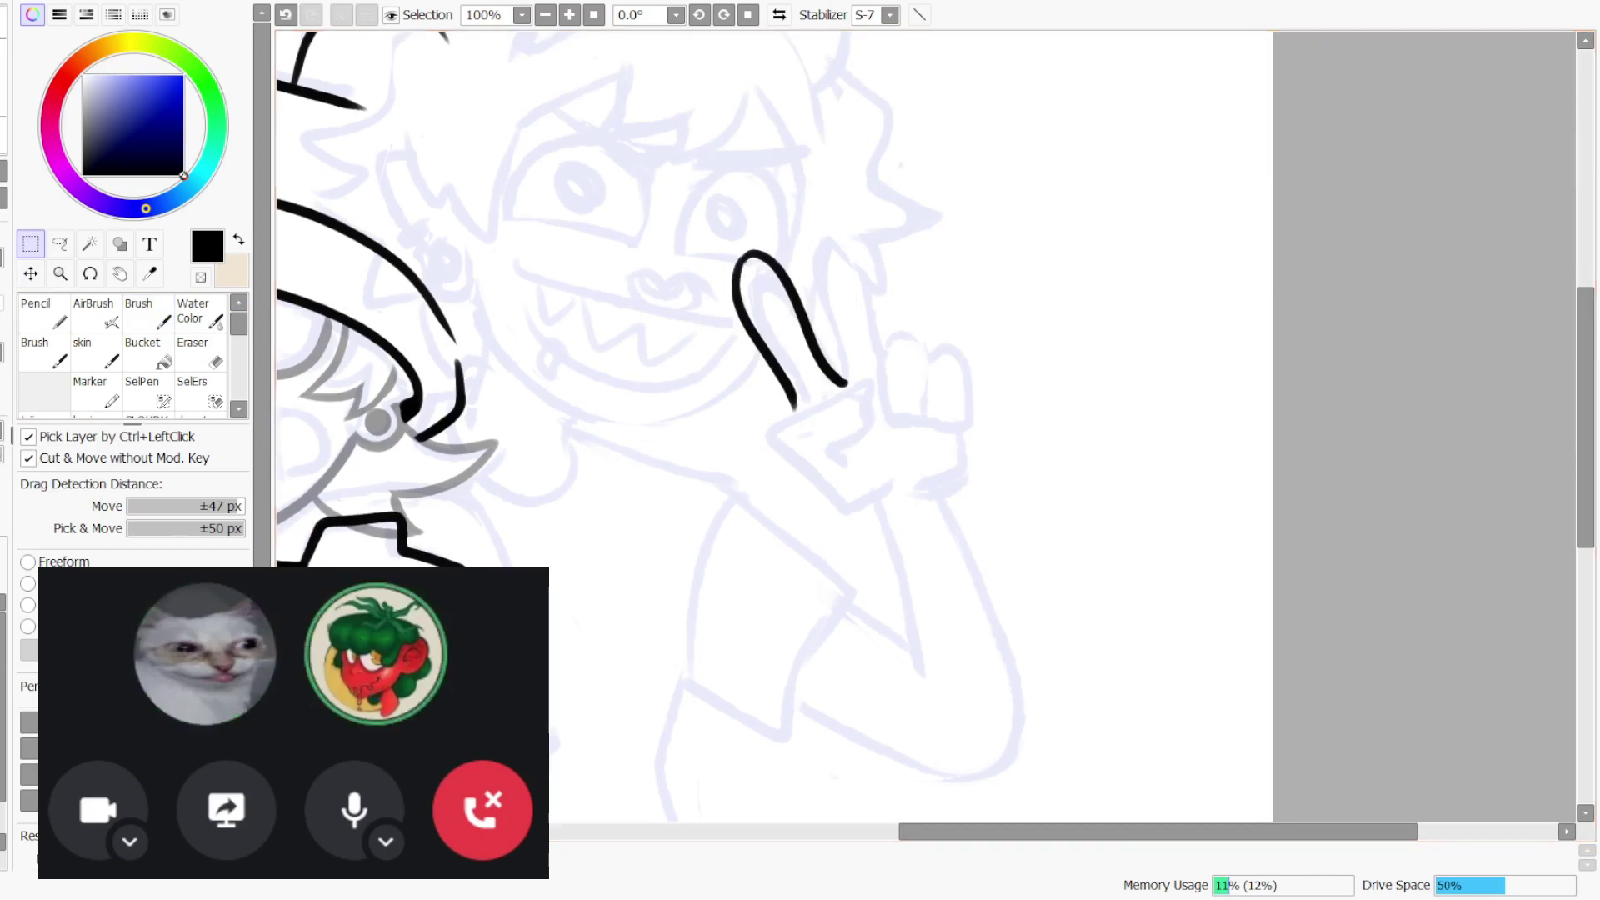
- Try to ink the outline of the second raised finger beside the first one with the size 10 brush
click(161, 321)
mouse_move(818, 305)
mouse_down()
mouse_move(800, 199)
mouse_move(854, 206)
mouse_move(898, 360)
mouse_move(872, 340)
mouse_move(829, 202)
mouse_up()
key(ctrl+z)
drag(809, 311, 846, 384)
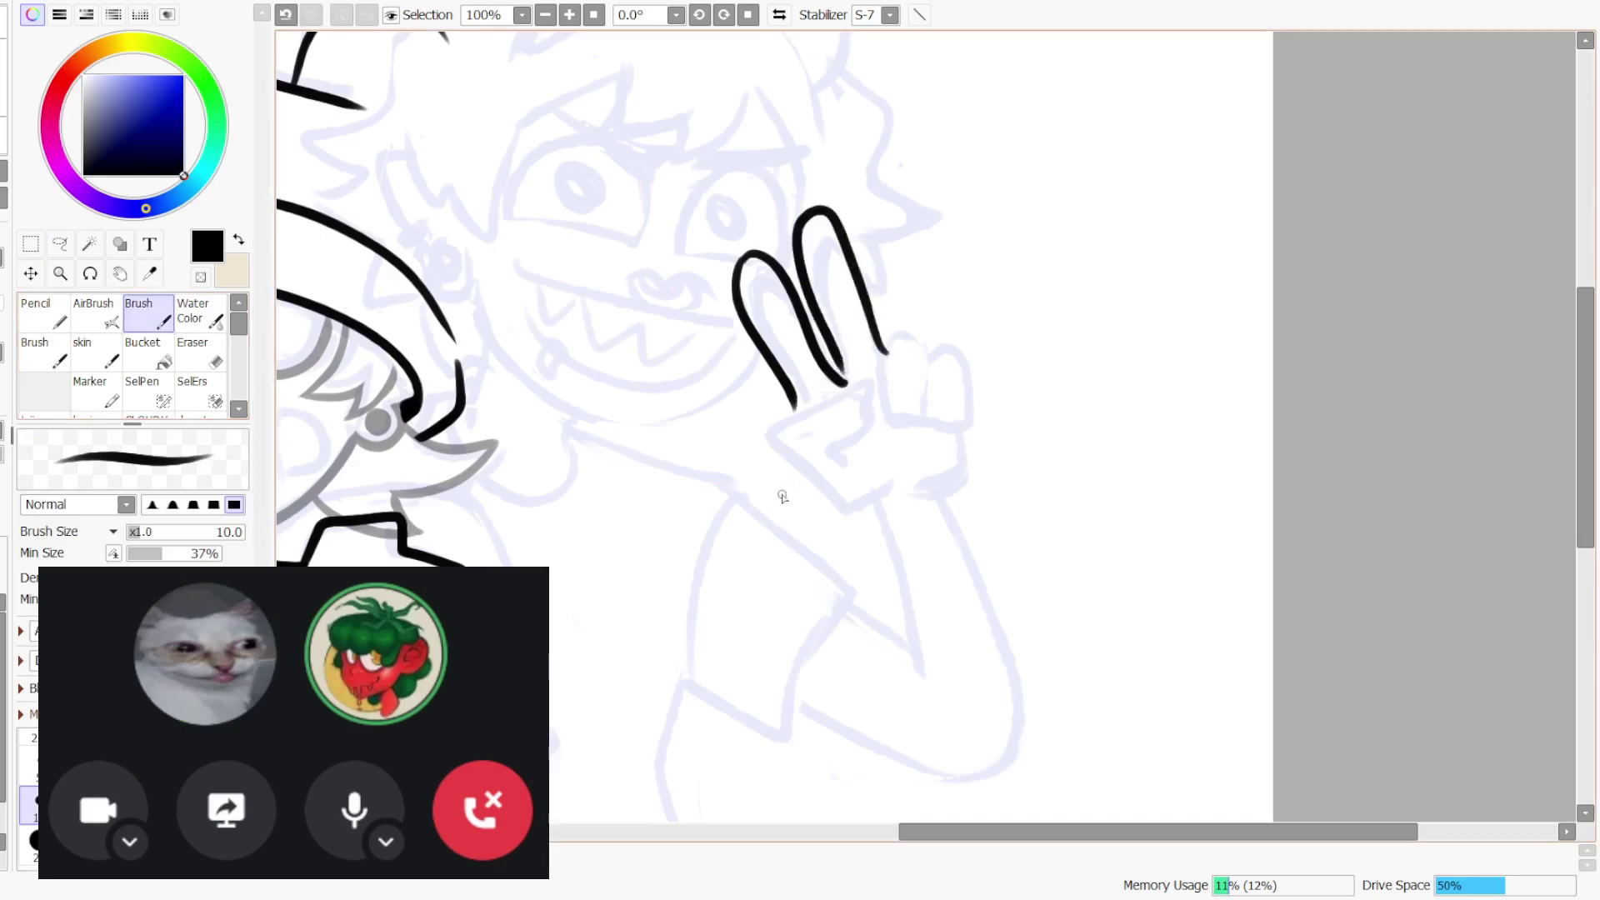
- Undo the finger strokes and re-ink both raised fingers in a wider V, cleaning up the joint between them
key(ctrl+z)
key(ctrl+z)
key(ctrl+z)
key(ctrl+z)
key(ctrl+z)
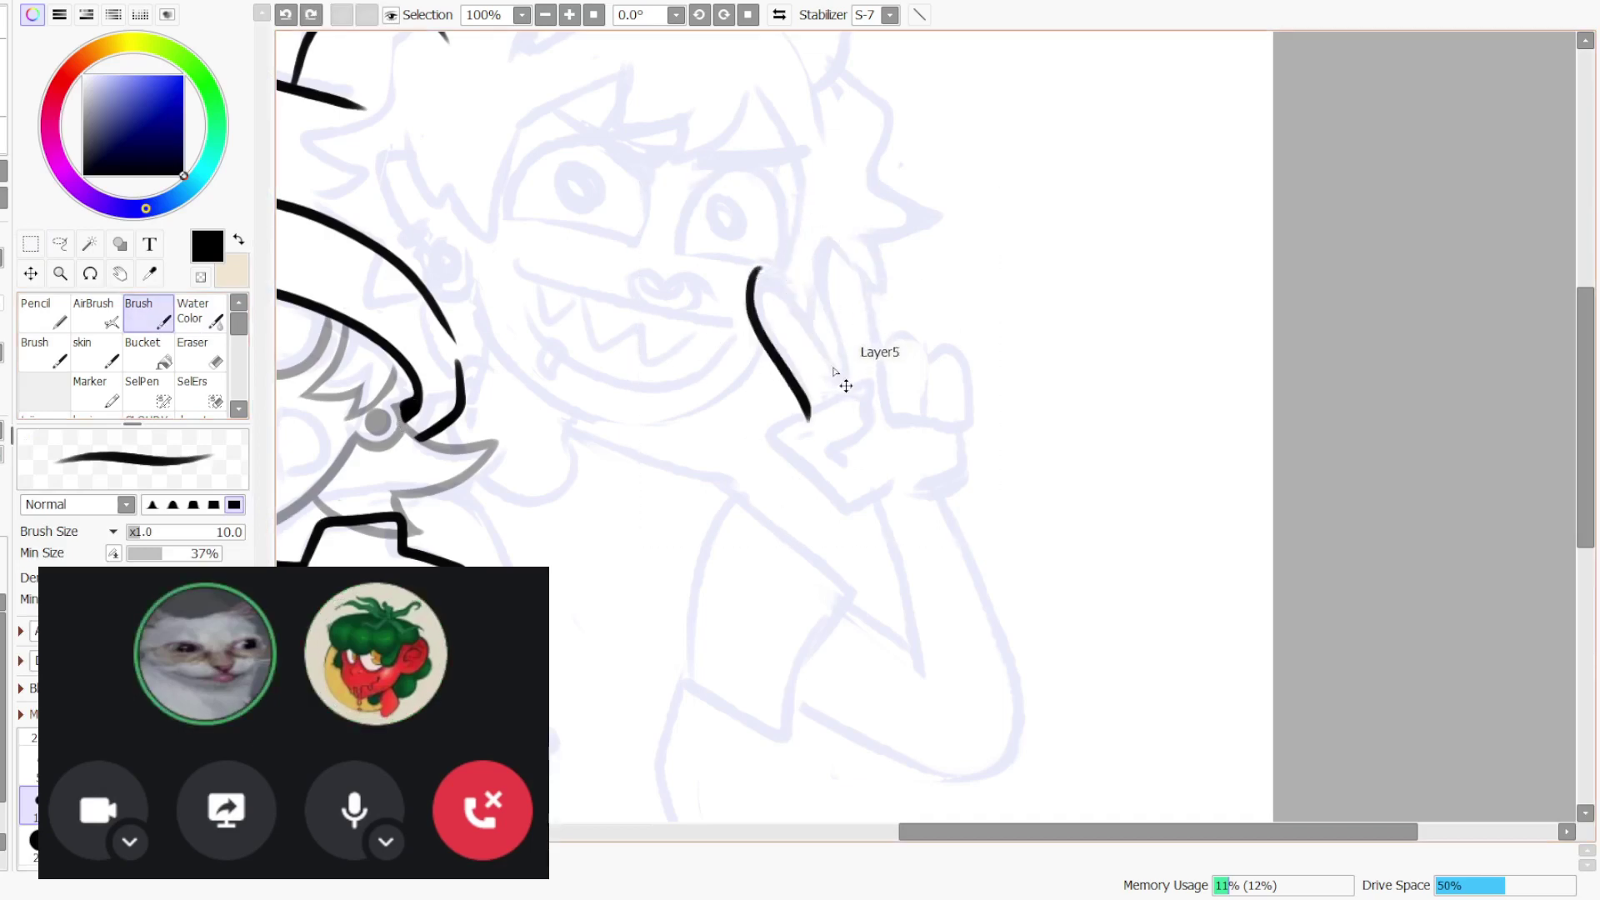
mouse_move(804, 402)
mouse_down()
mouse_move(752, 237)
mouse_move(848, 377)
mouse_move(858, 349)
mouse_move(809, 262)
mouse_move(827, 200)
mouse_move(887, 371)
mouse_up()
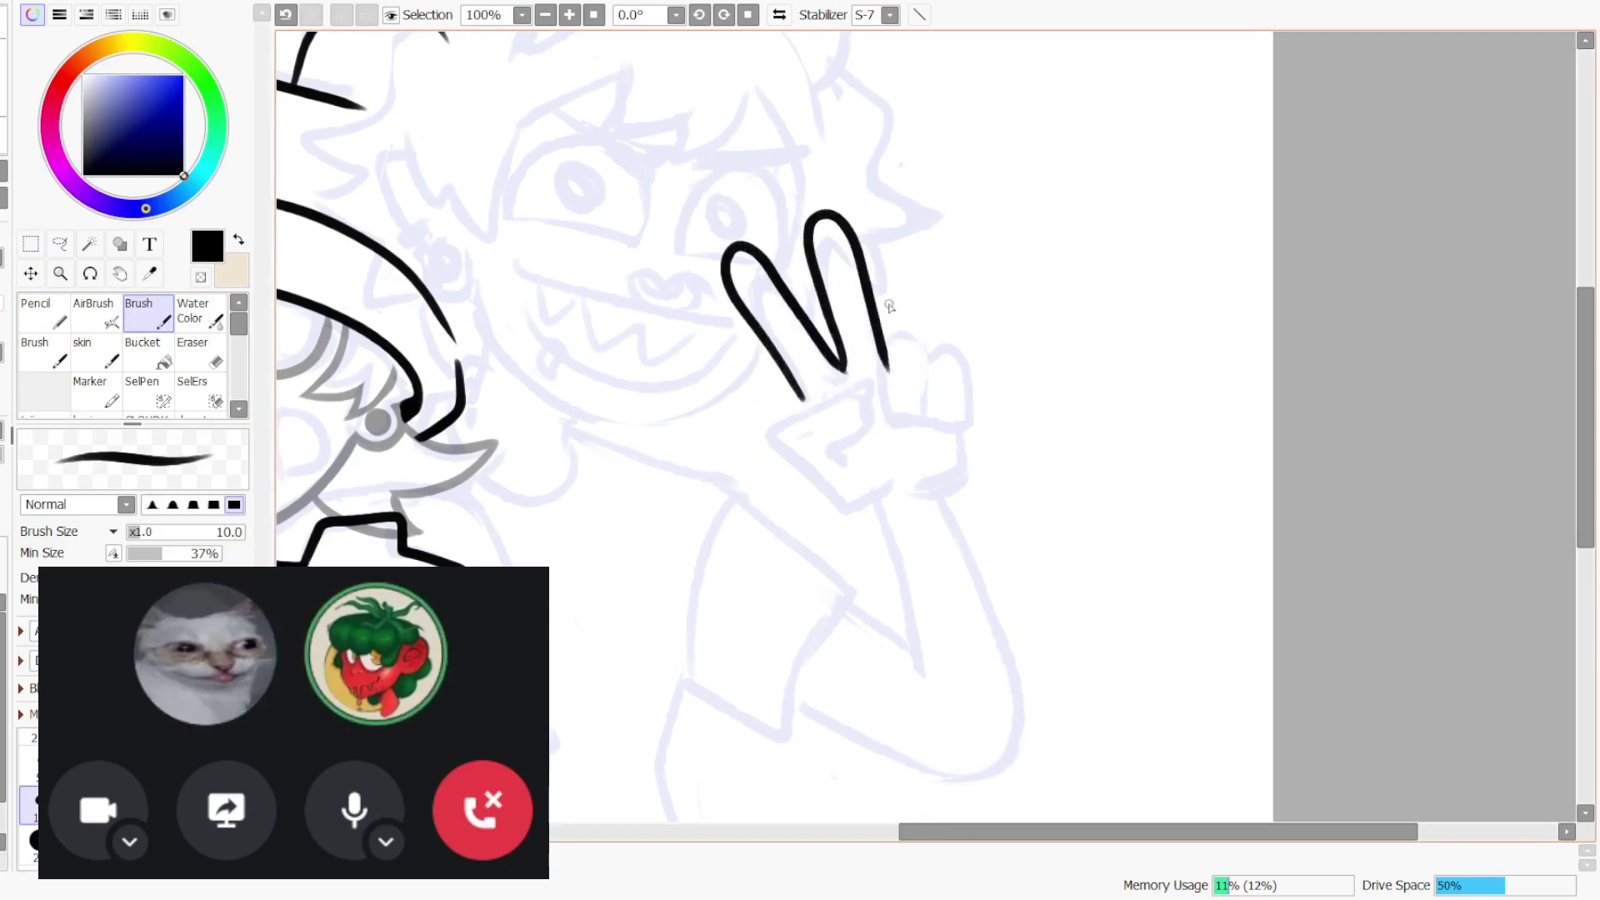
key(e)
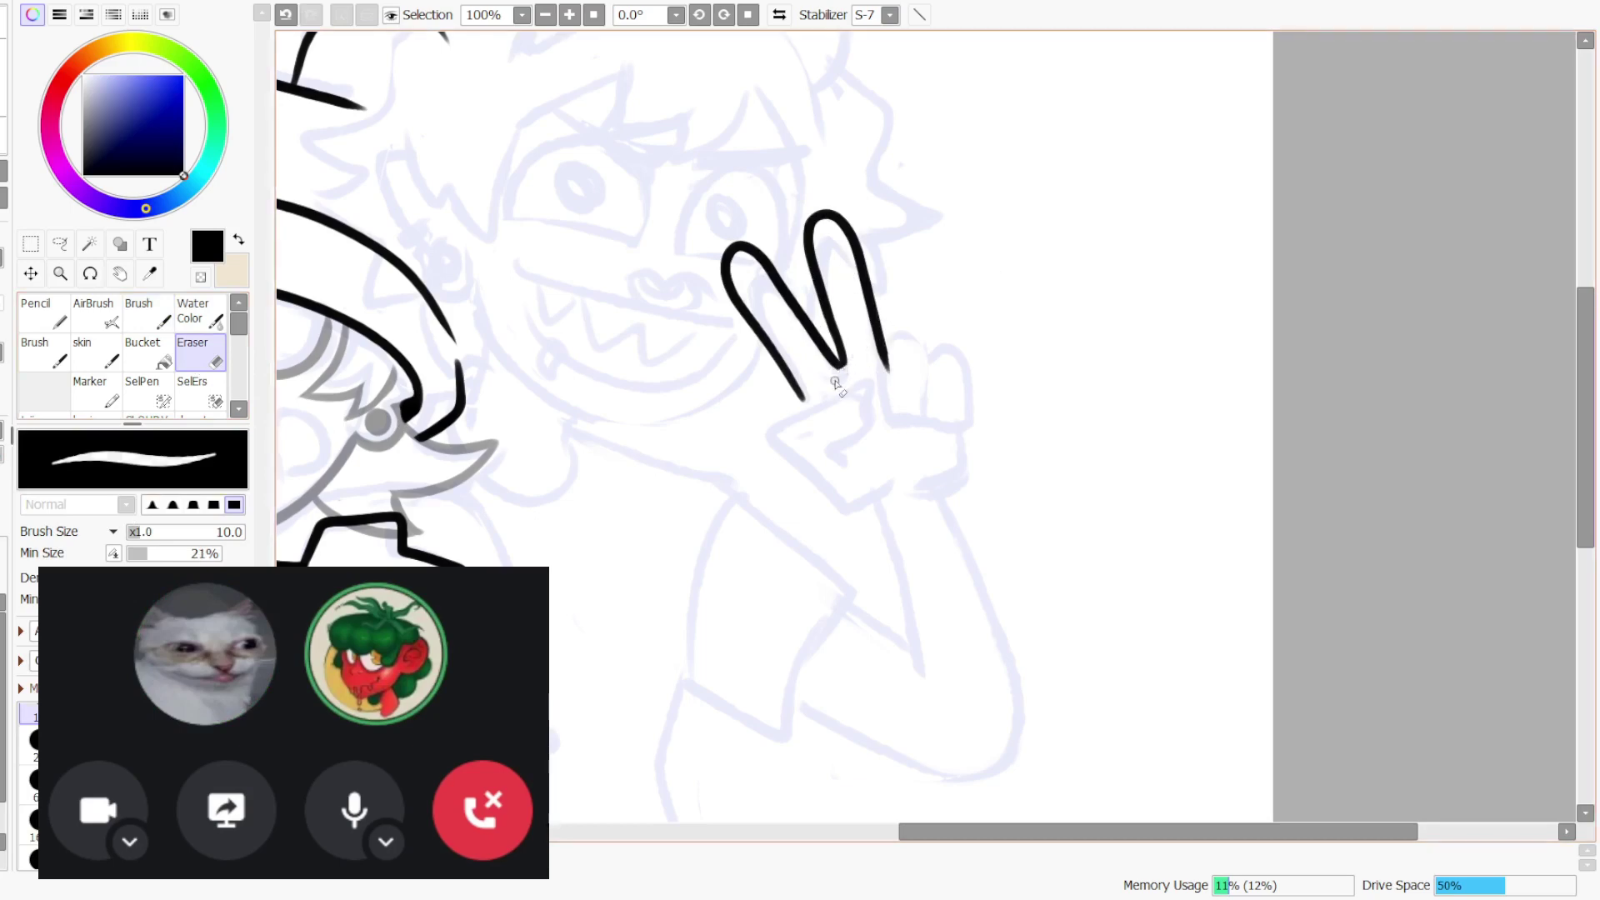
- Ink pointed claws on both raised fingertips and outline the folded thumb and the palm
key(b)
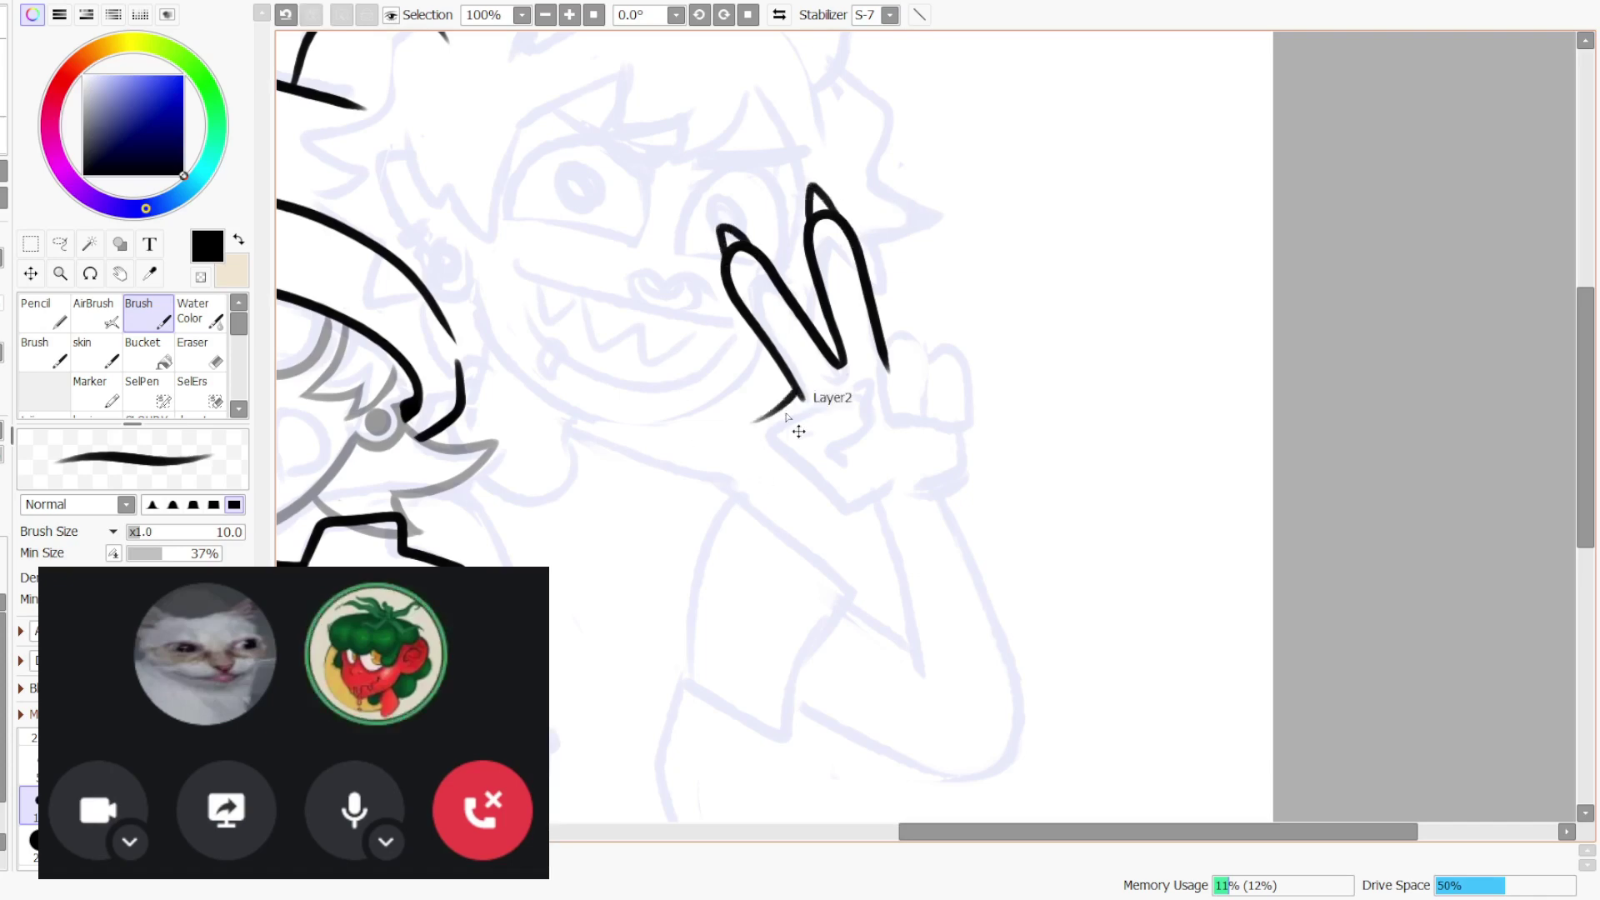
key(ctrl+z)
mouse_move(862, 377)
mouse_down()
mouse_move(790, 473)
mouse_move(853, 475)
mouse_move(890, 510)
mouse_up()
key(ctrl+z)
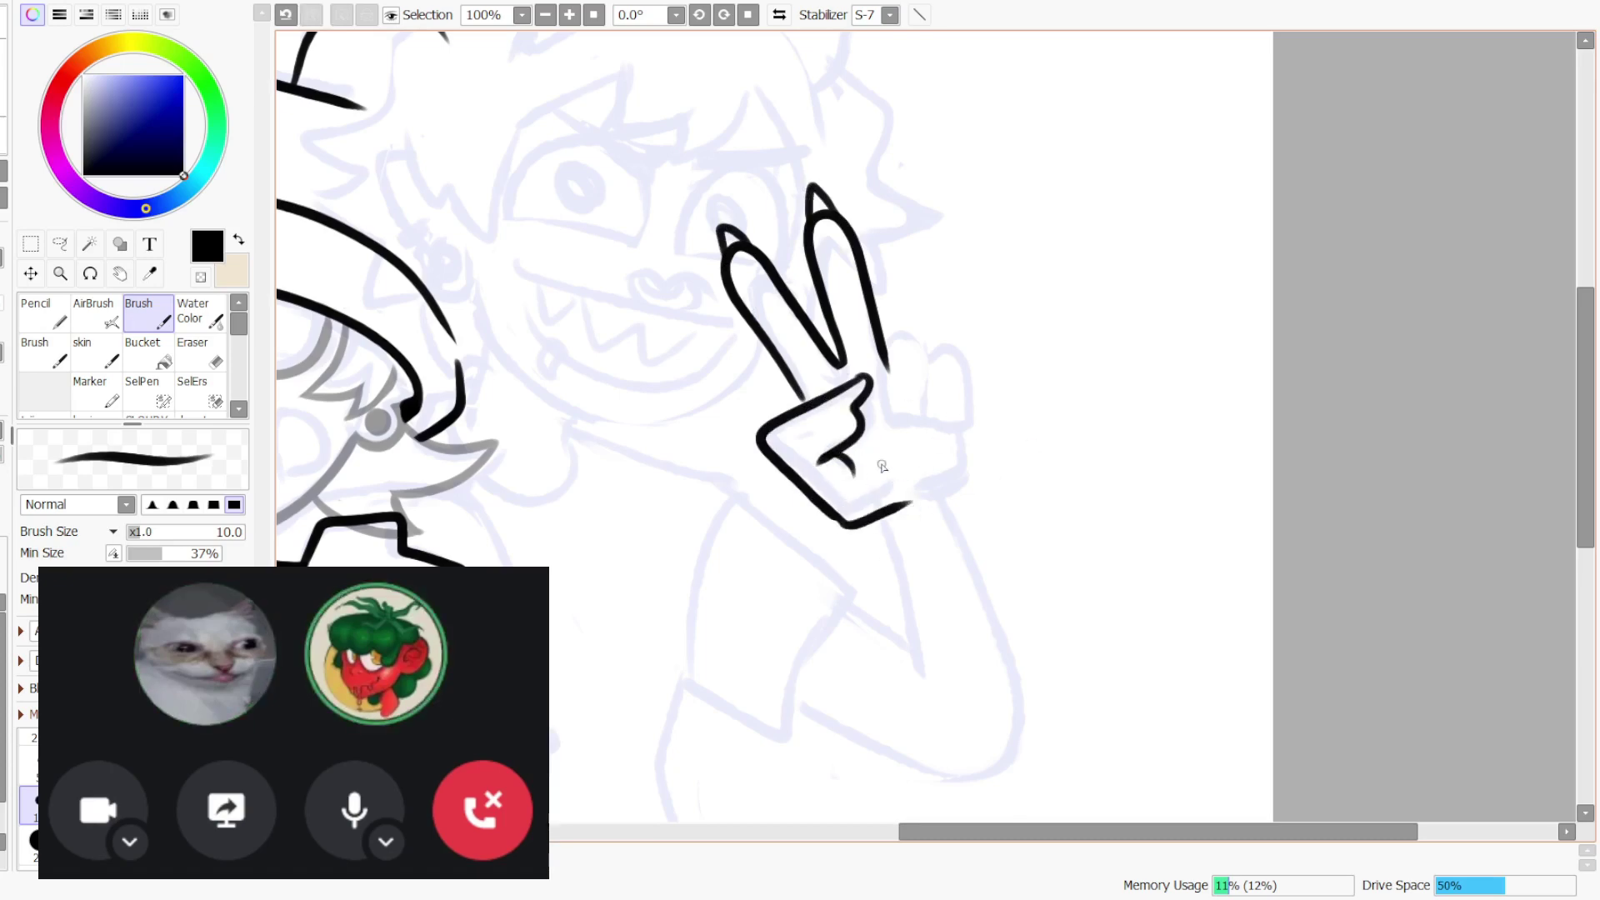
- Ink the two curled fingers beside the raised ones, the line dividing them, and the palm crease beside the thumb
drag(891, 363, 938, 433)
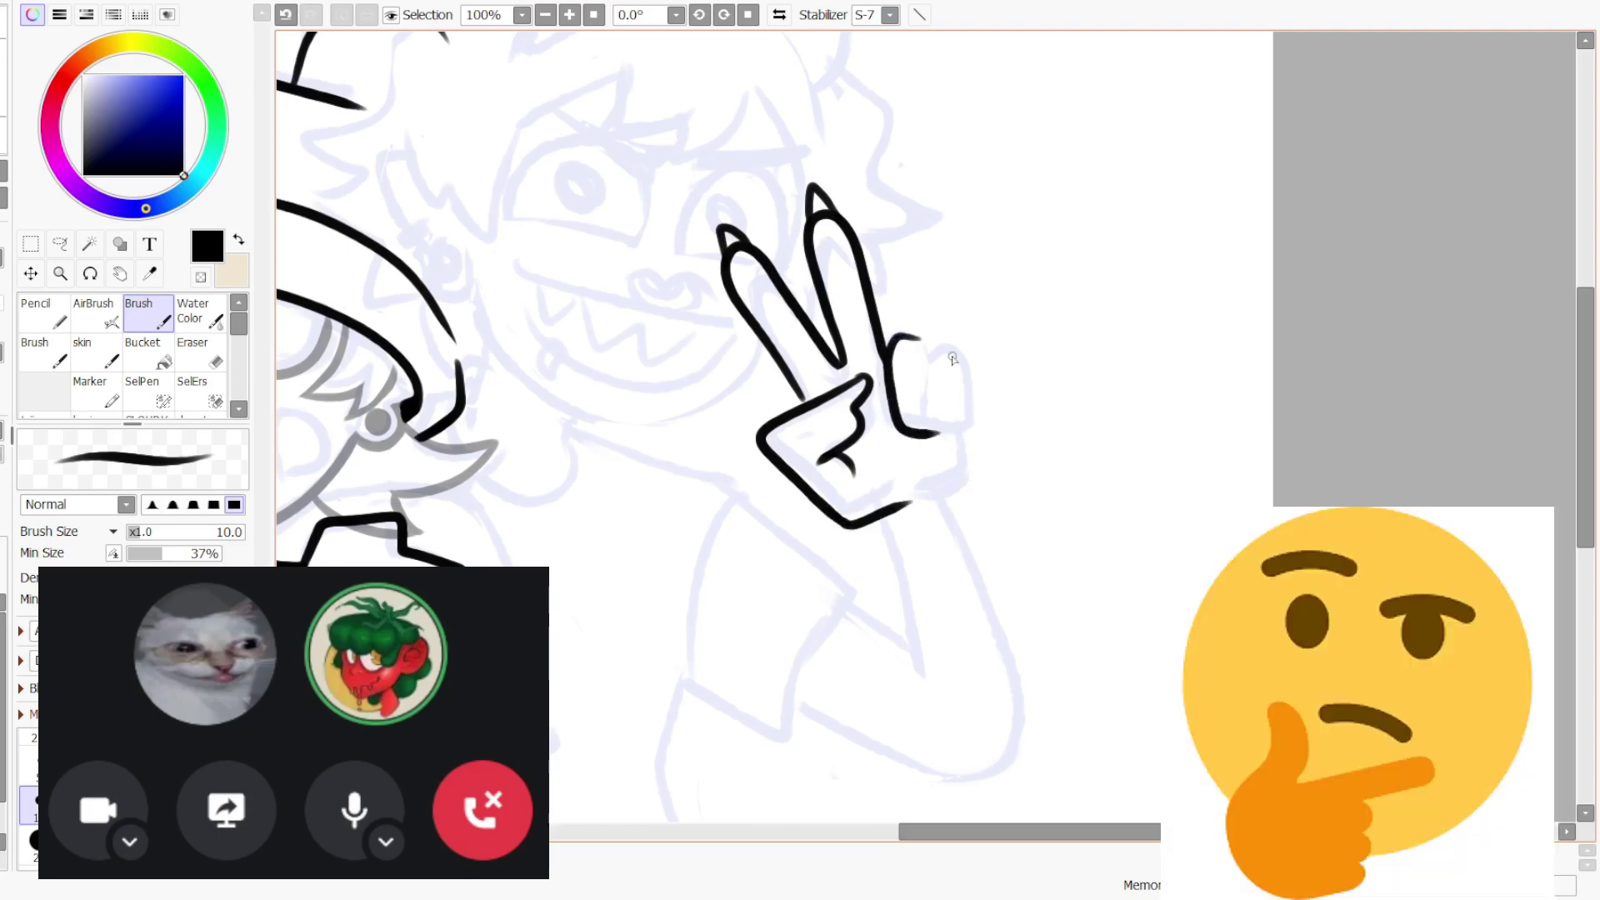
key(ctrl+z)
mouse_move(897, 337)
mouse_down()
mouse_move(931, 338)
mouse_move(989, 384)
mouse_move(977, 437)
mouse_move(942, 438)
mouse_up()
key(ctrl+z)
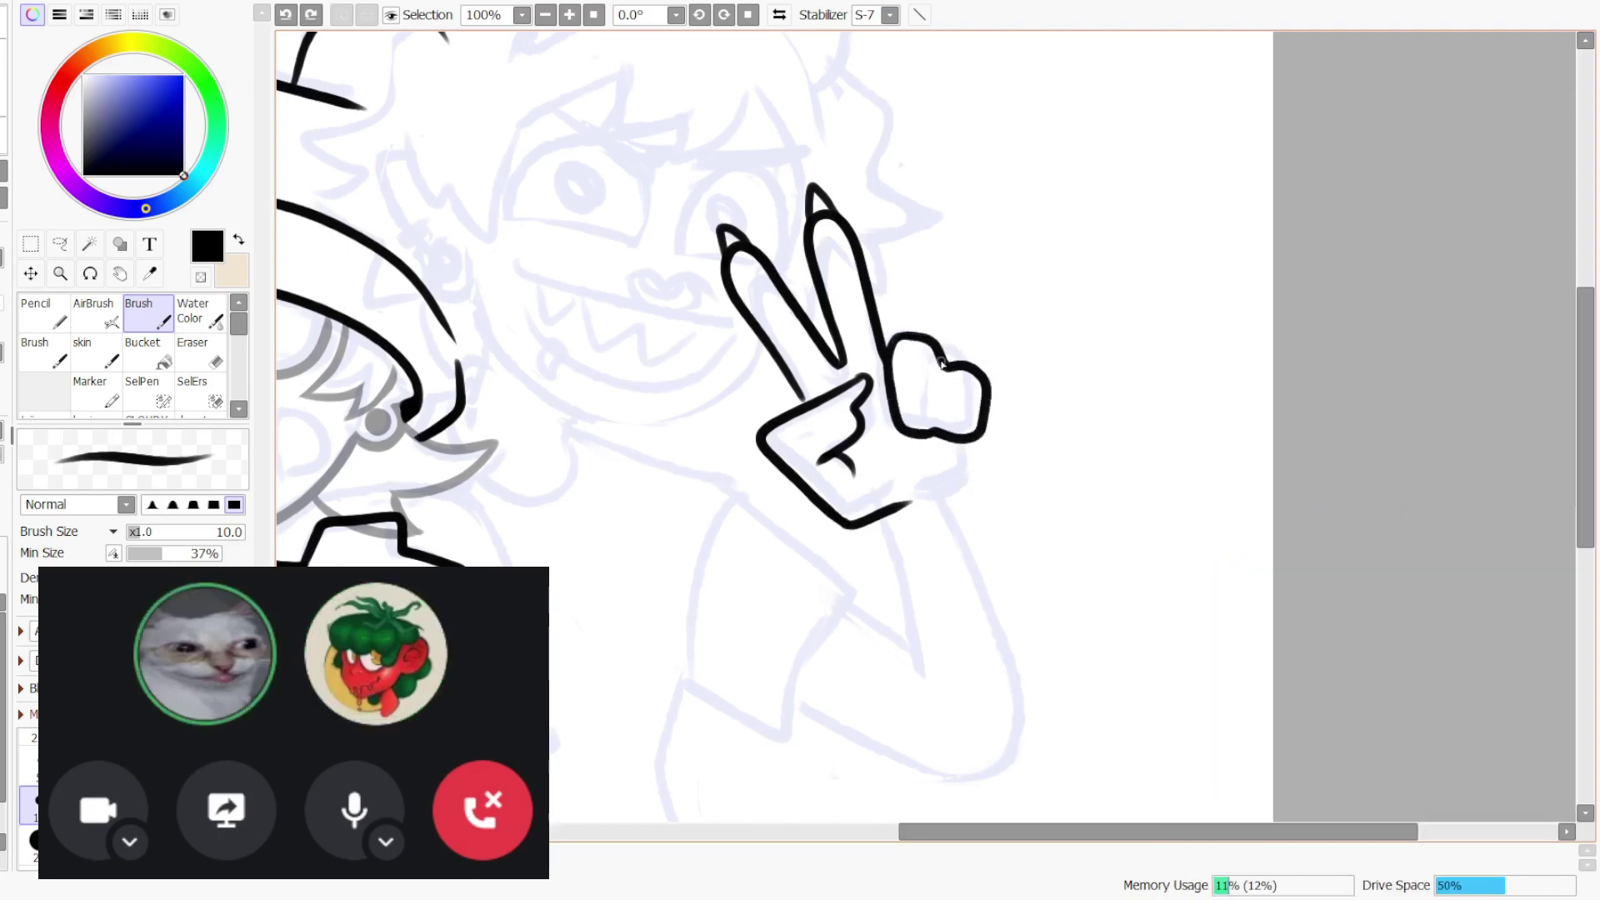
mouse_move(945, 365)
mouse_down()
mouse_move(943, 430)
mouse_move(966, 492)
mouse_up()
key(ctrl+z)
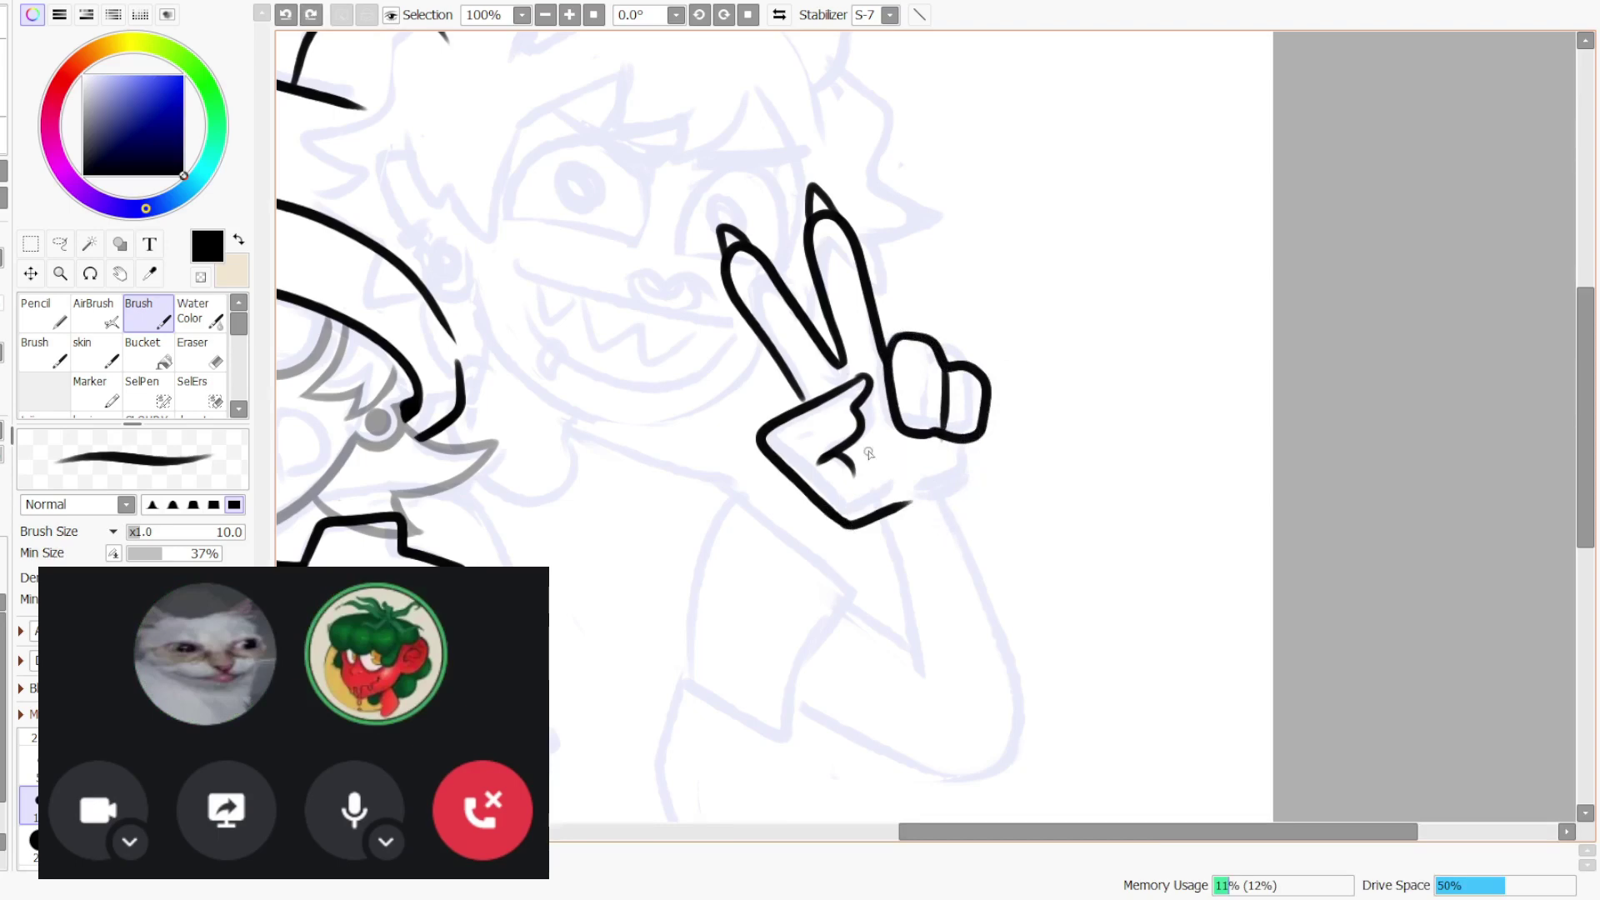
mouse_move(850, 450)
mouse_down()
mouse_move(916, 512)
mouse_move(905, 460)
mouse_up()
key(ctrl+z)
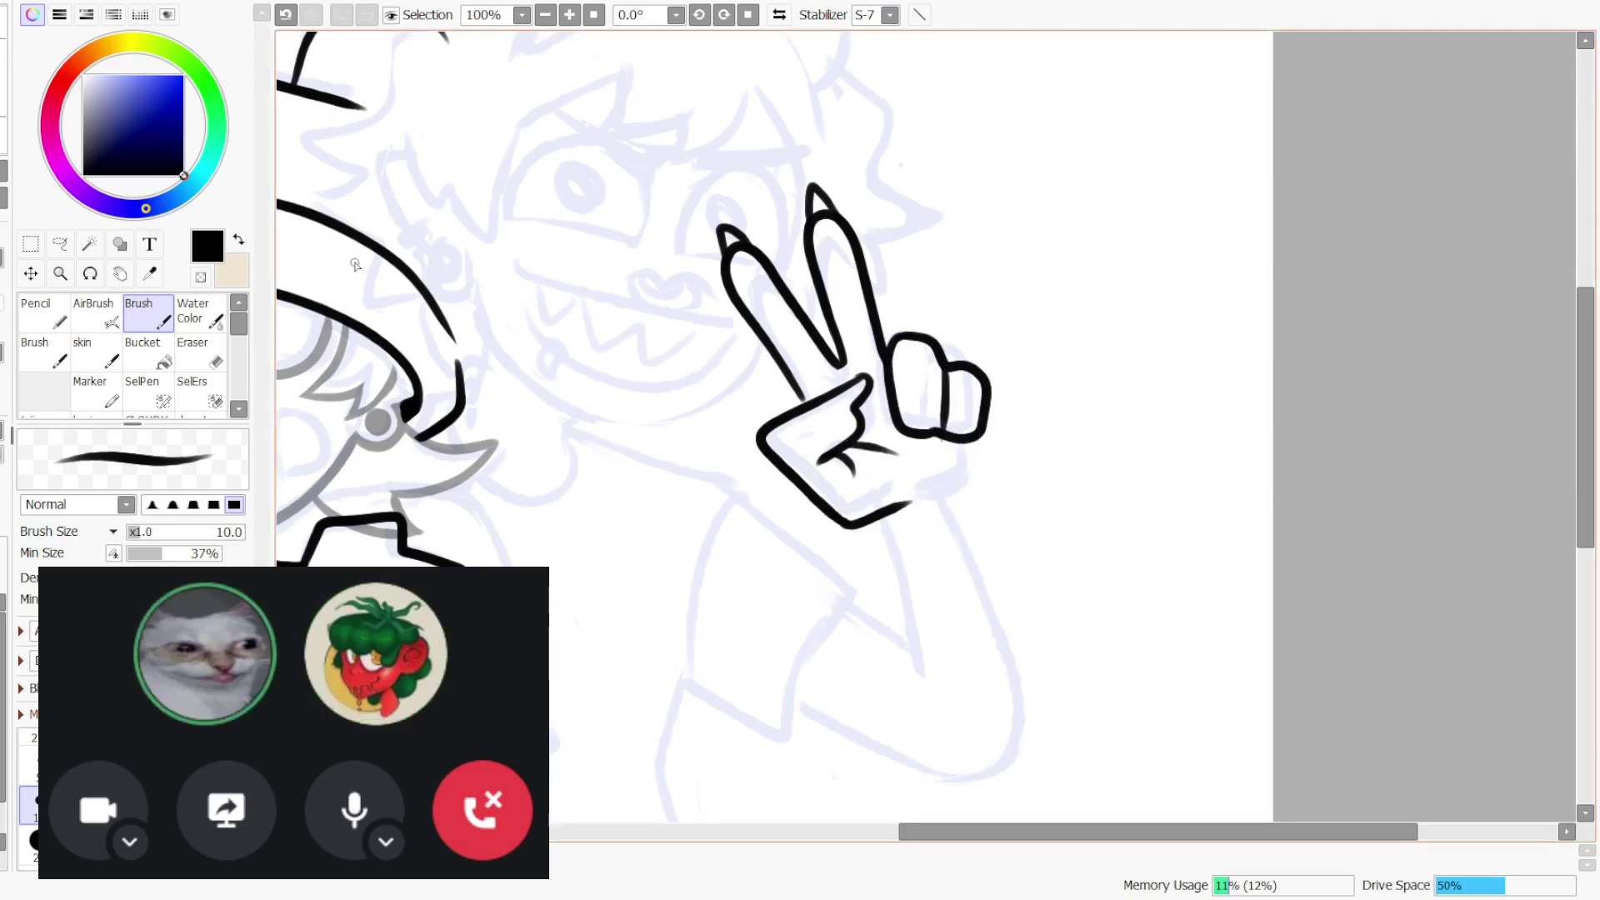
- Thin the claw outlines on the raised fingertips with the Eraser
key(e)
key(ctrl+z)
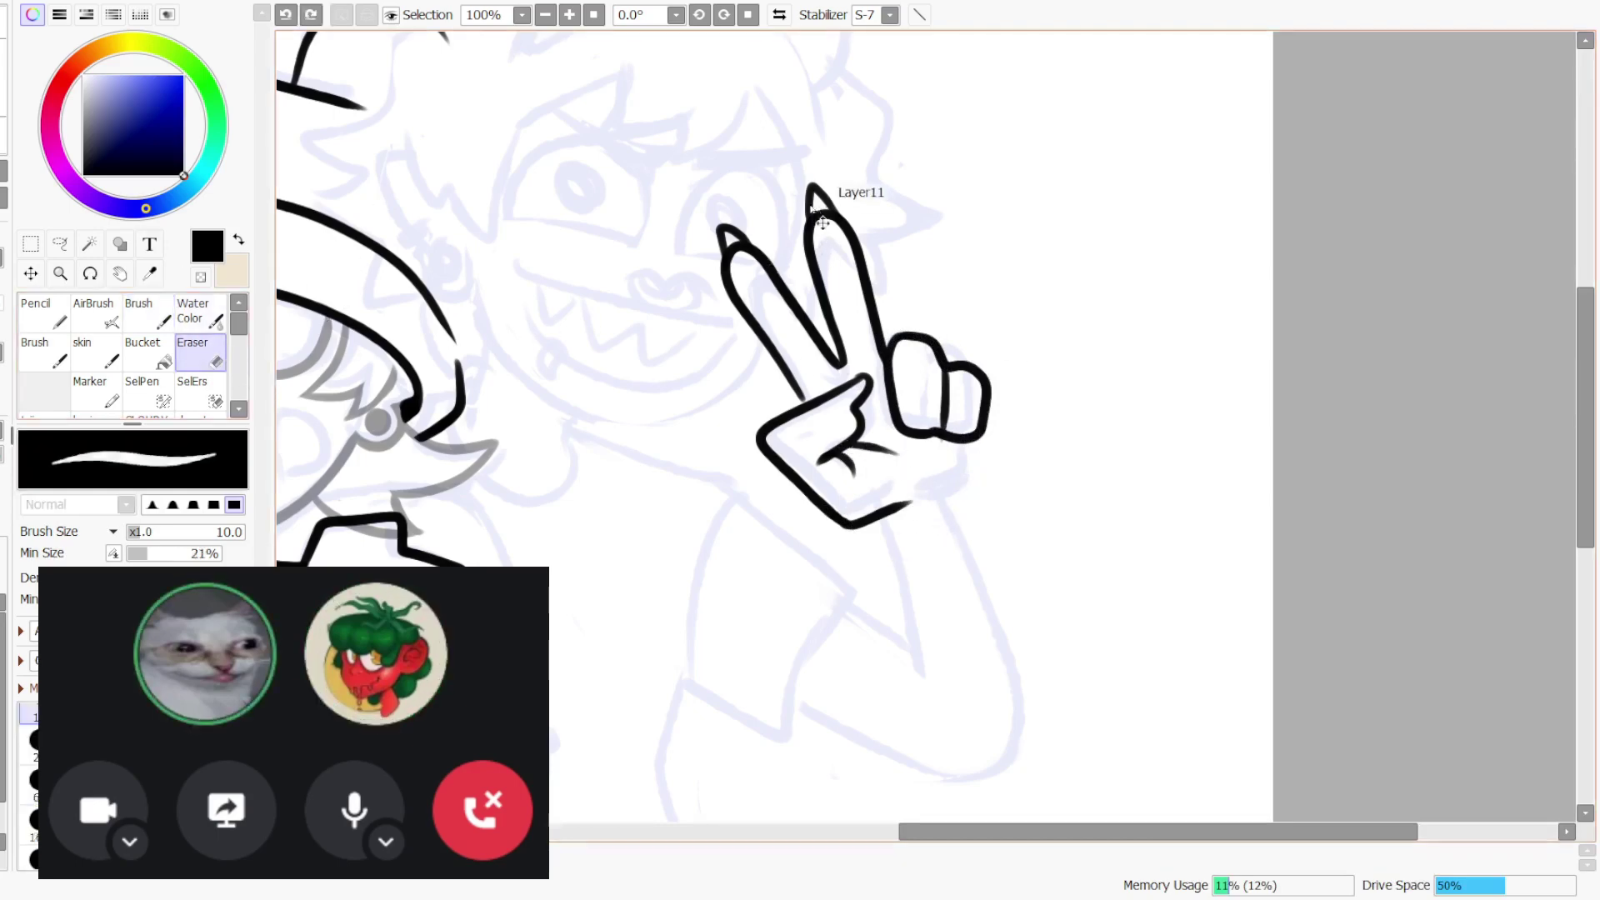
drag(802, 232, 827, 177)
key(ctrl+z)
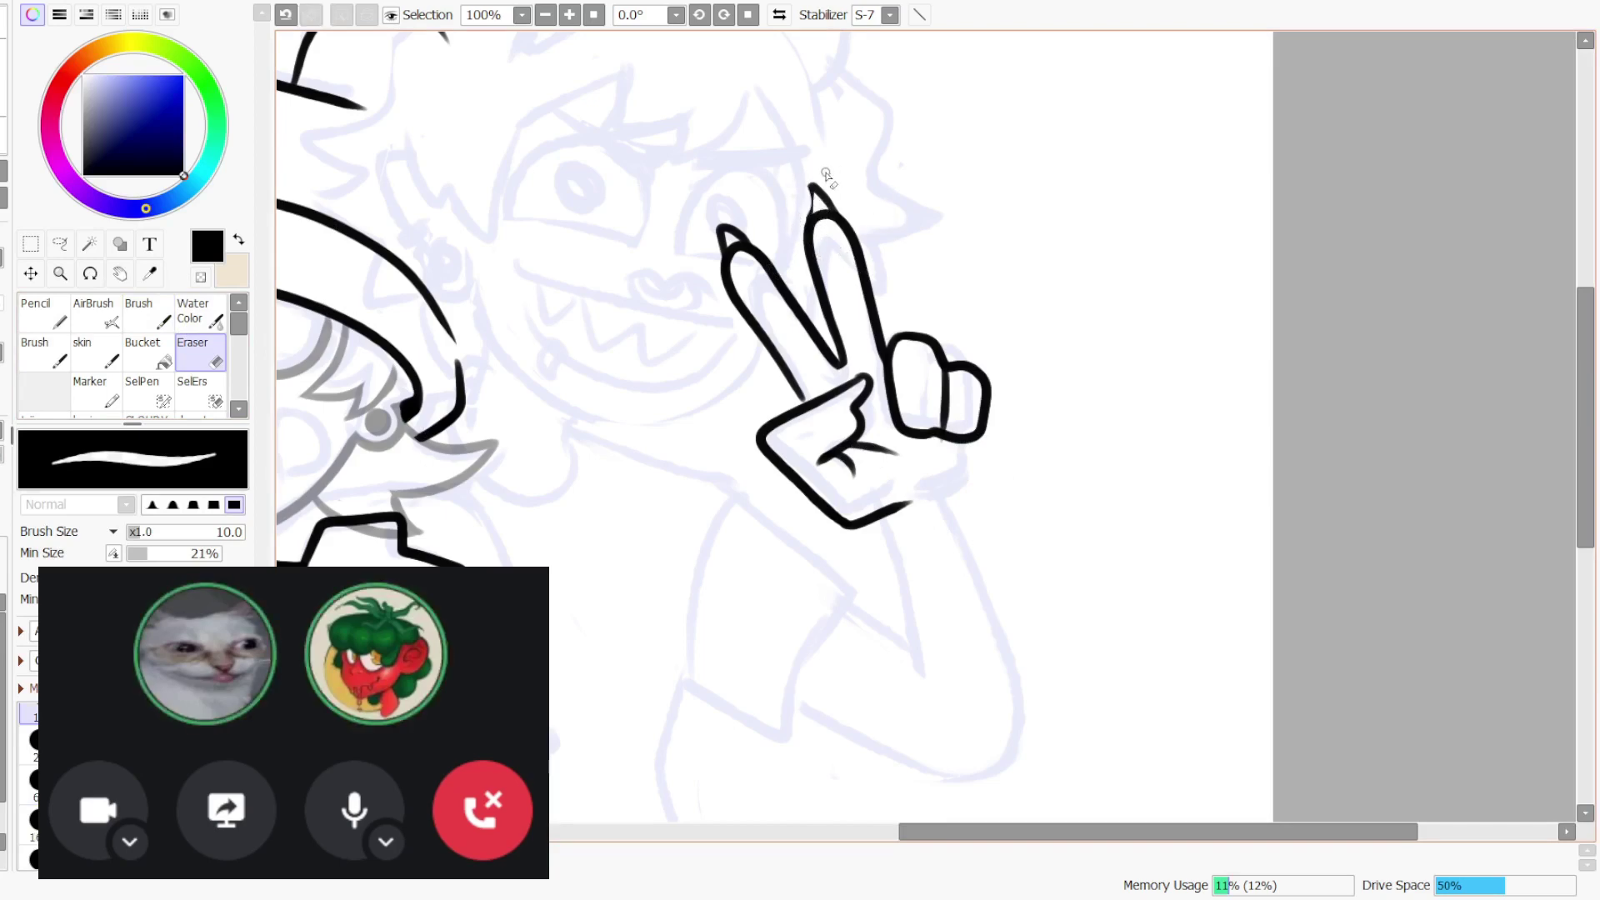
drag(804, 233, 818, 212)
key(ctrl+z)
key(ctrl+y)
key(ctrl+z)
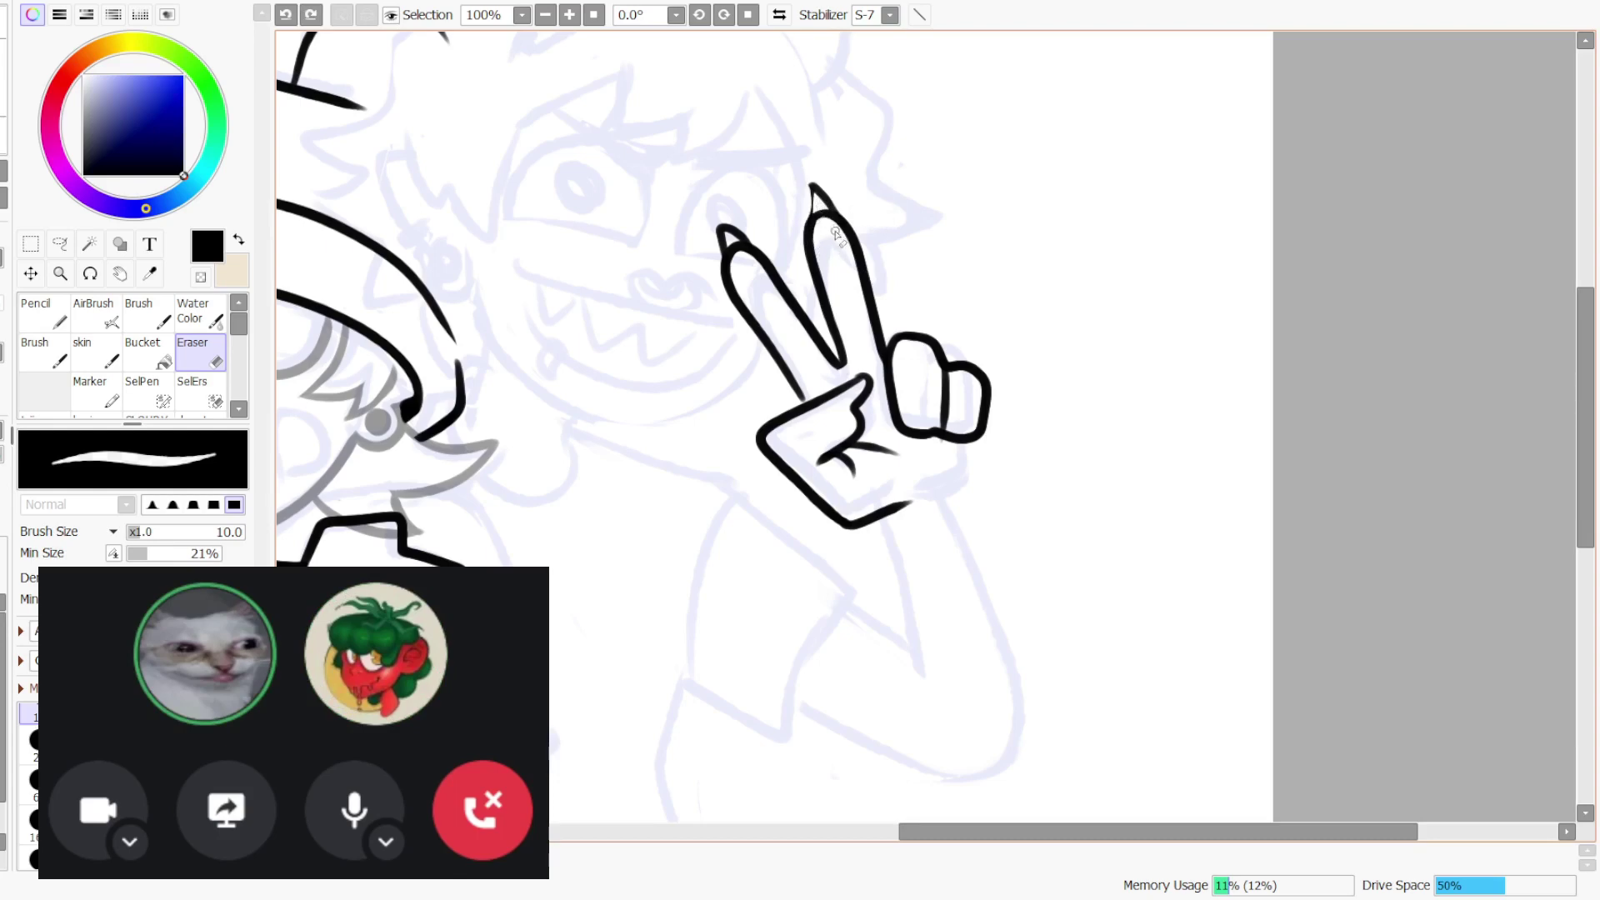
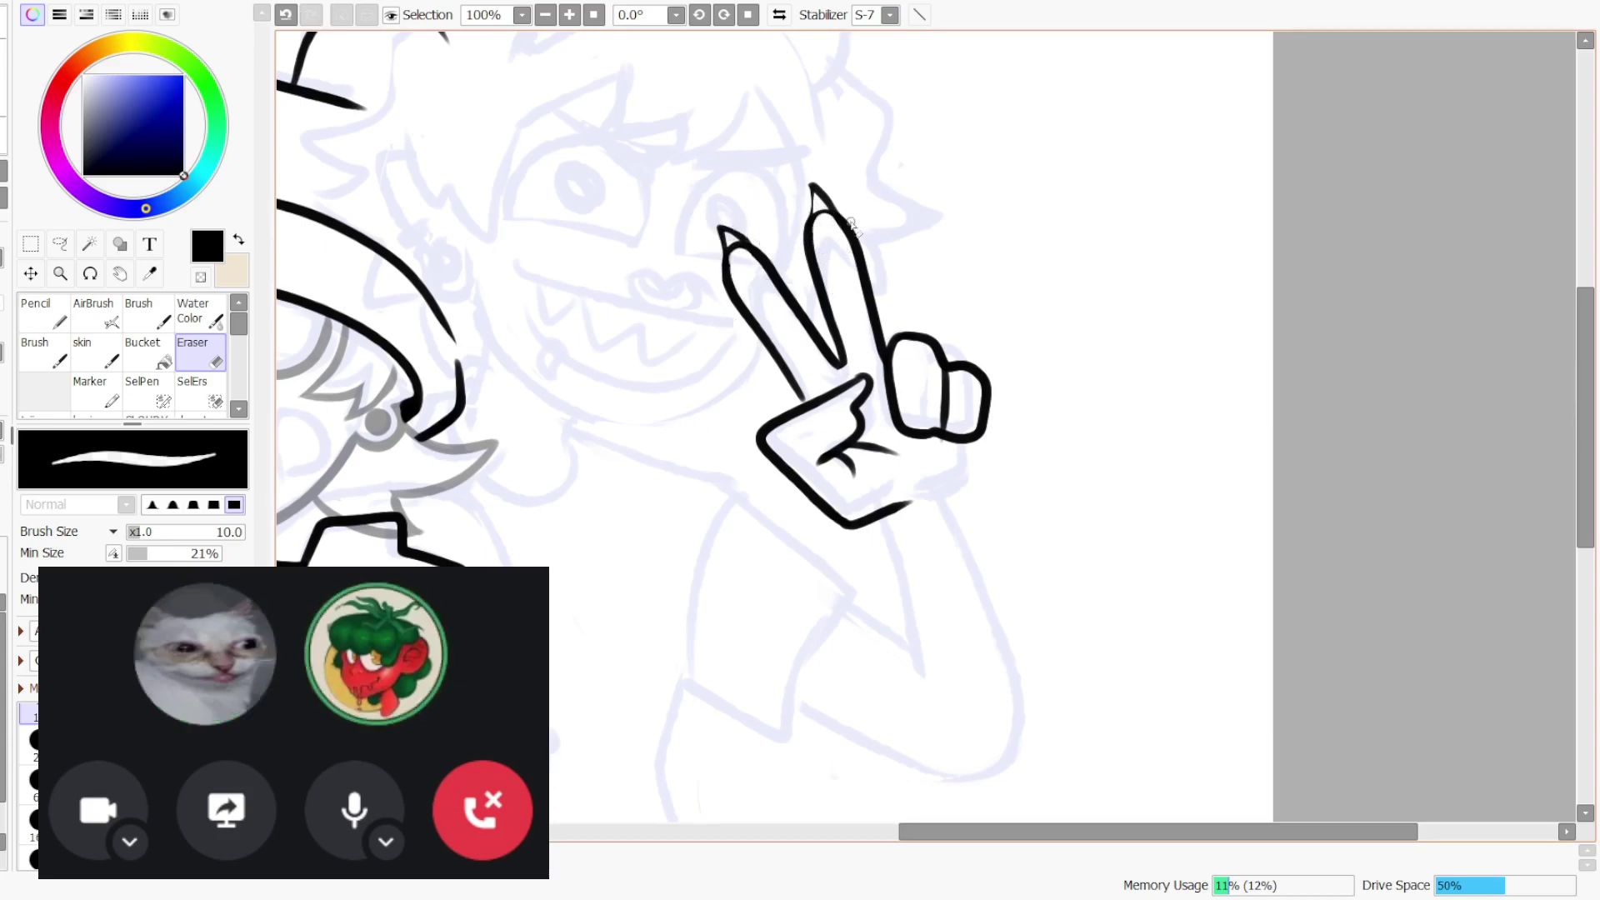
- Undo and redo the claw trimming to compare versions, and try erasing the claw on the nearer raised finger
key(ctrl+z)
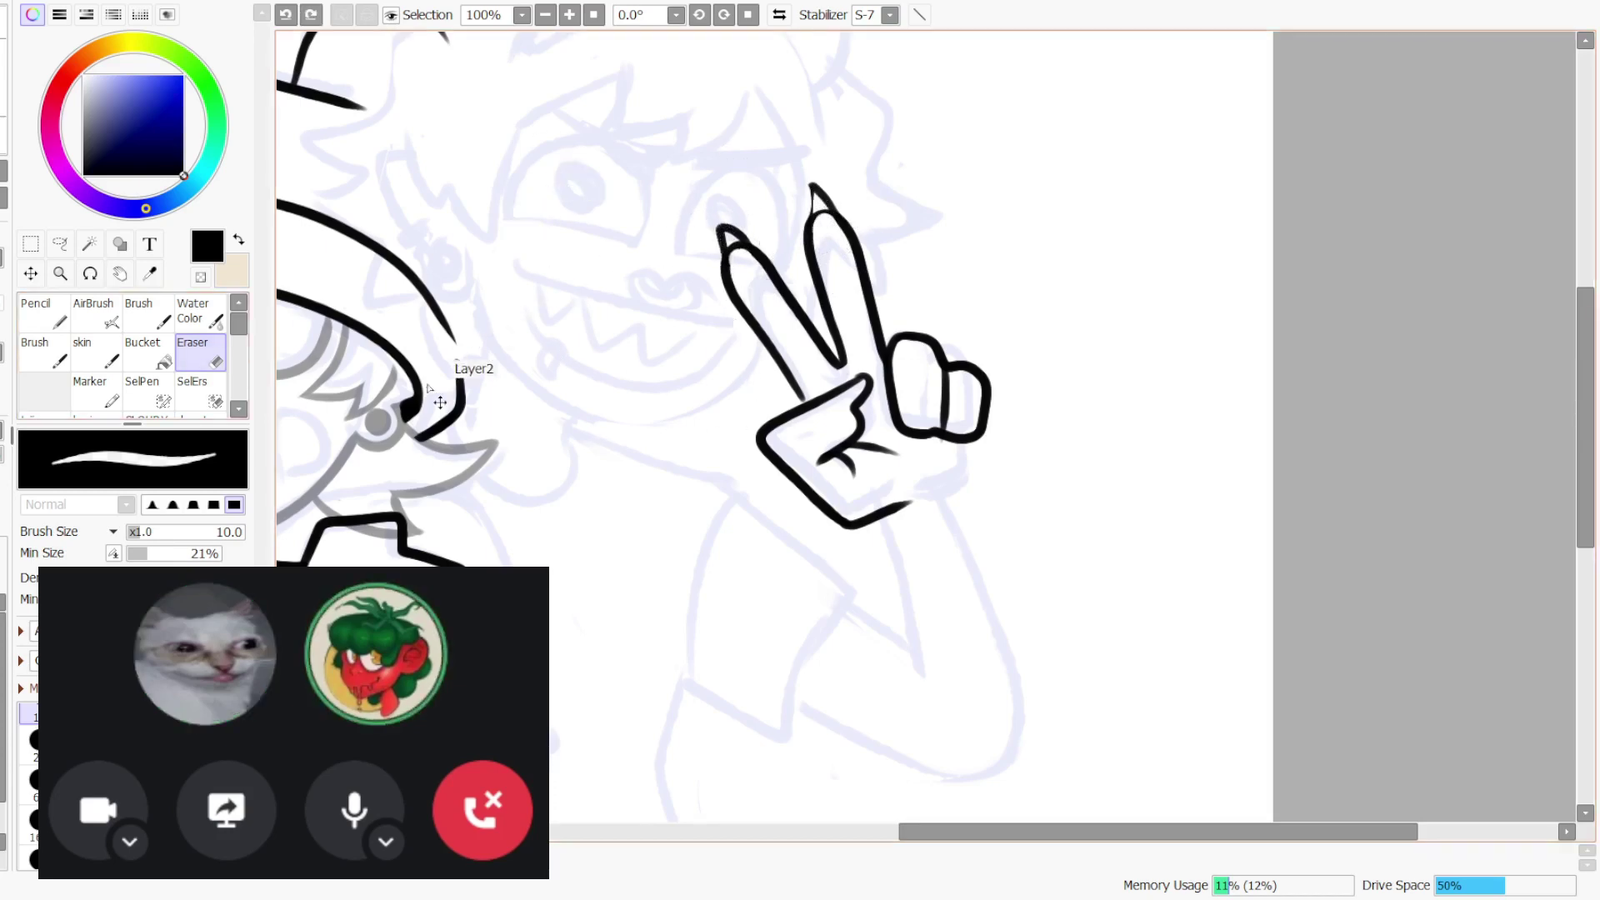
key(ctrl+z)
key(ctrl+z)
click(313, 14)
click(313, 14)
click(313, 15)
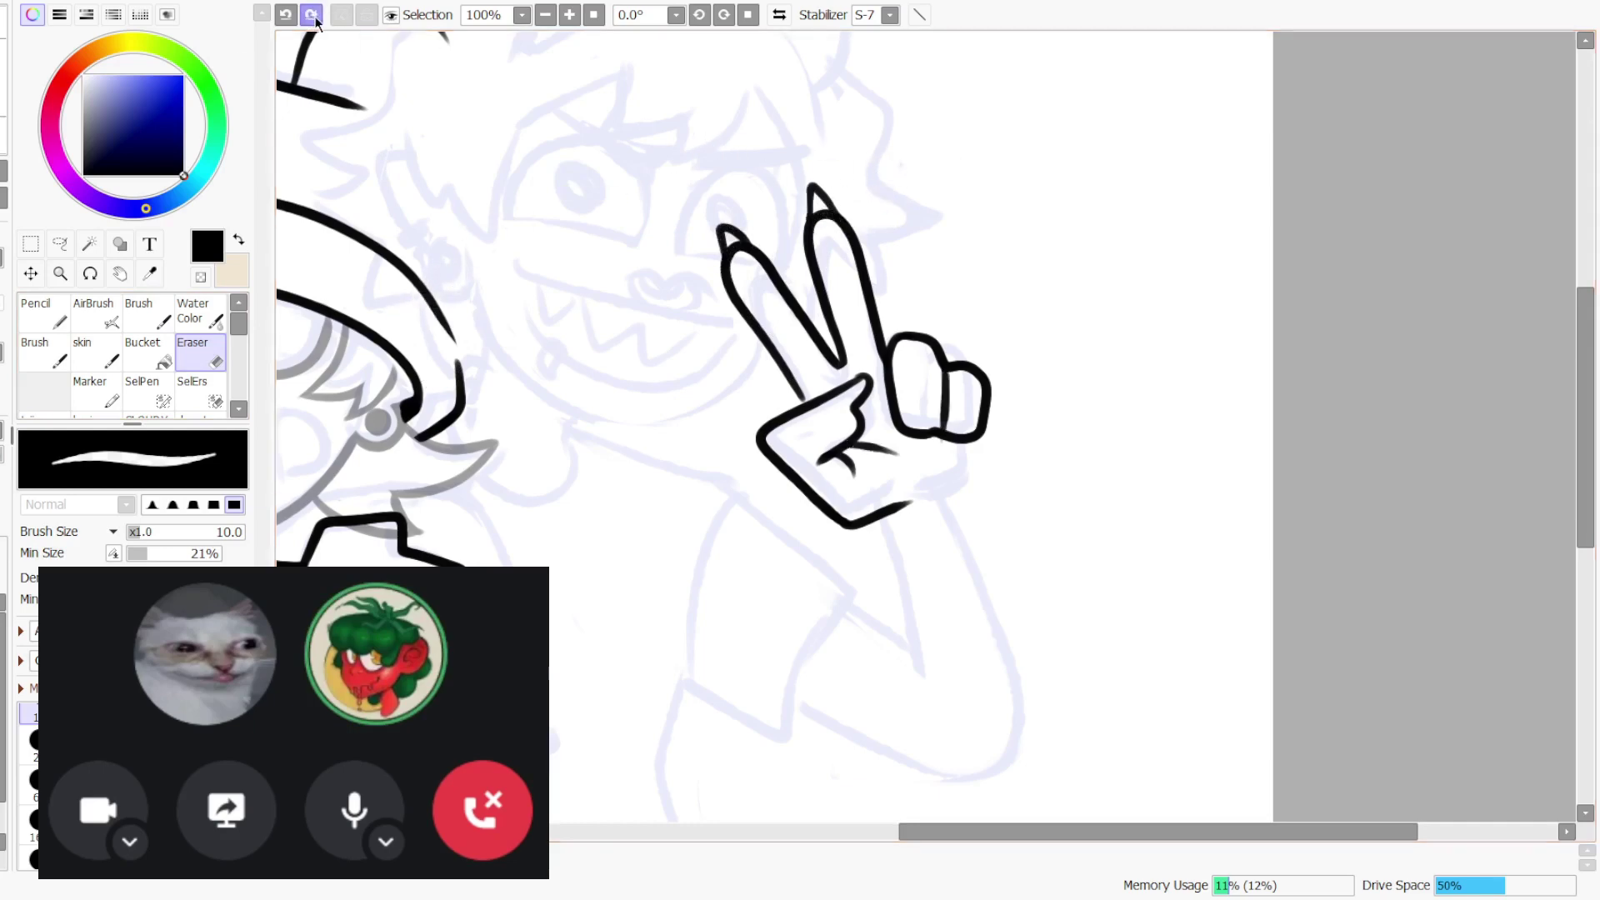
drag(737, 229, 689, 239)
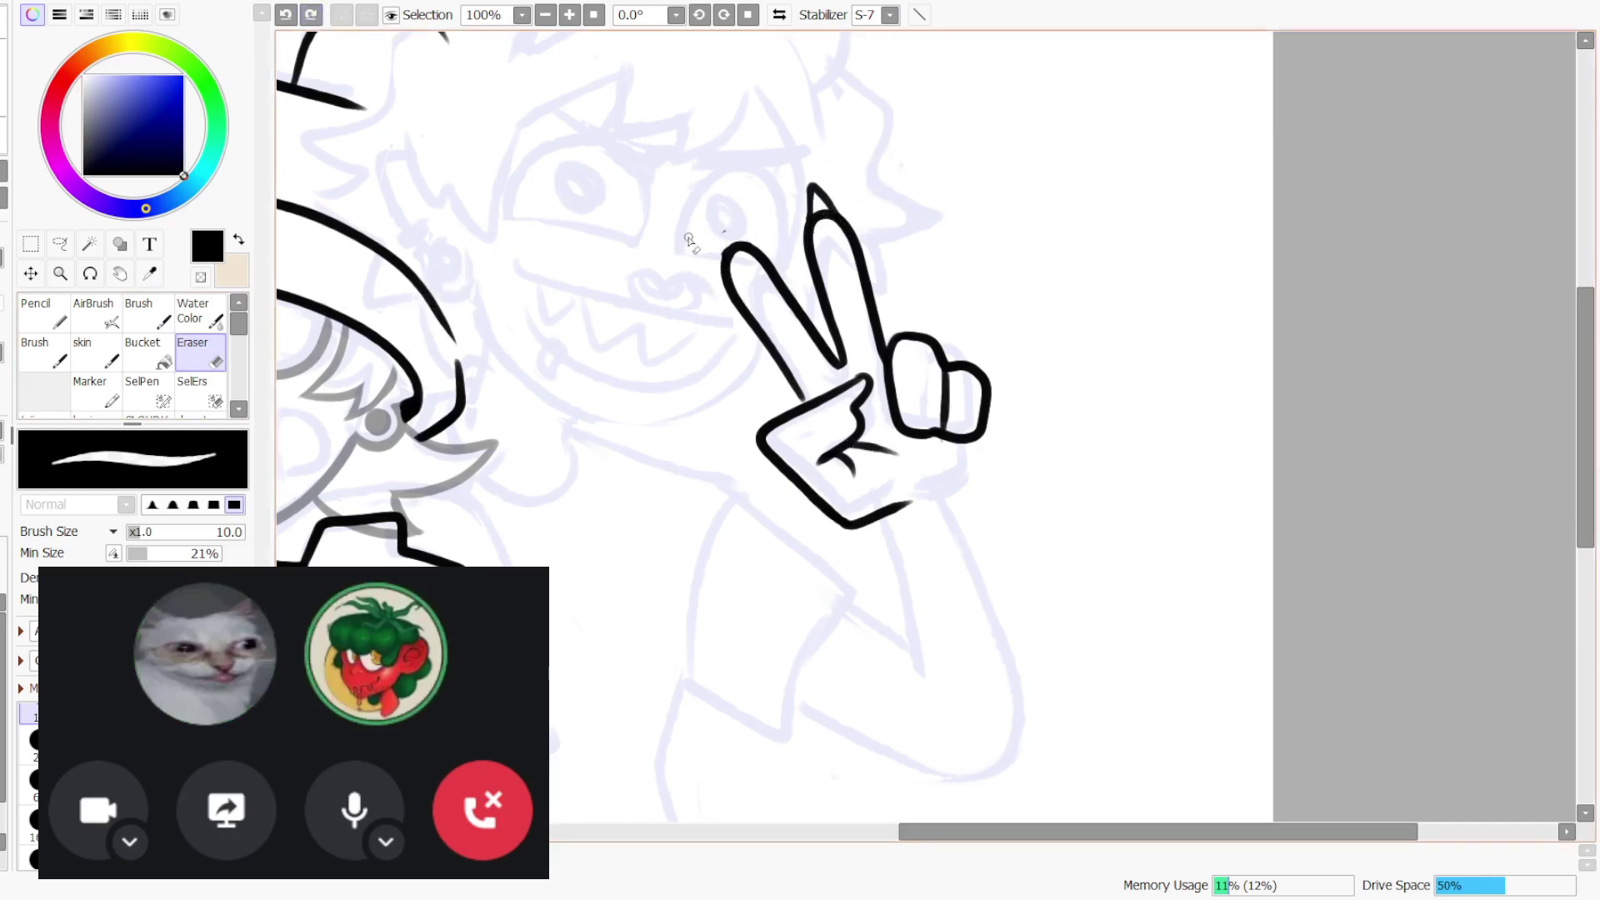
key(ctrl+z)
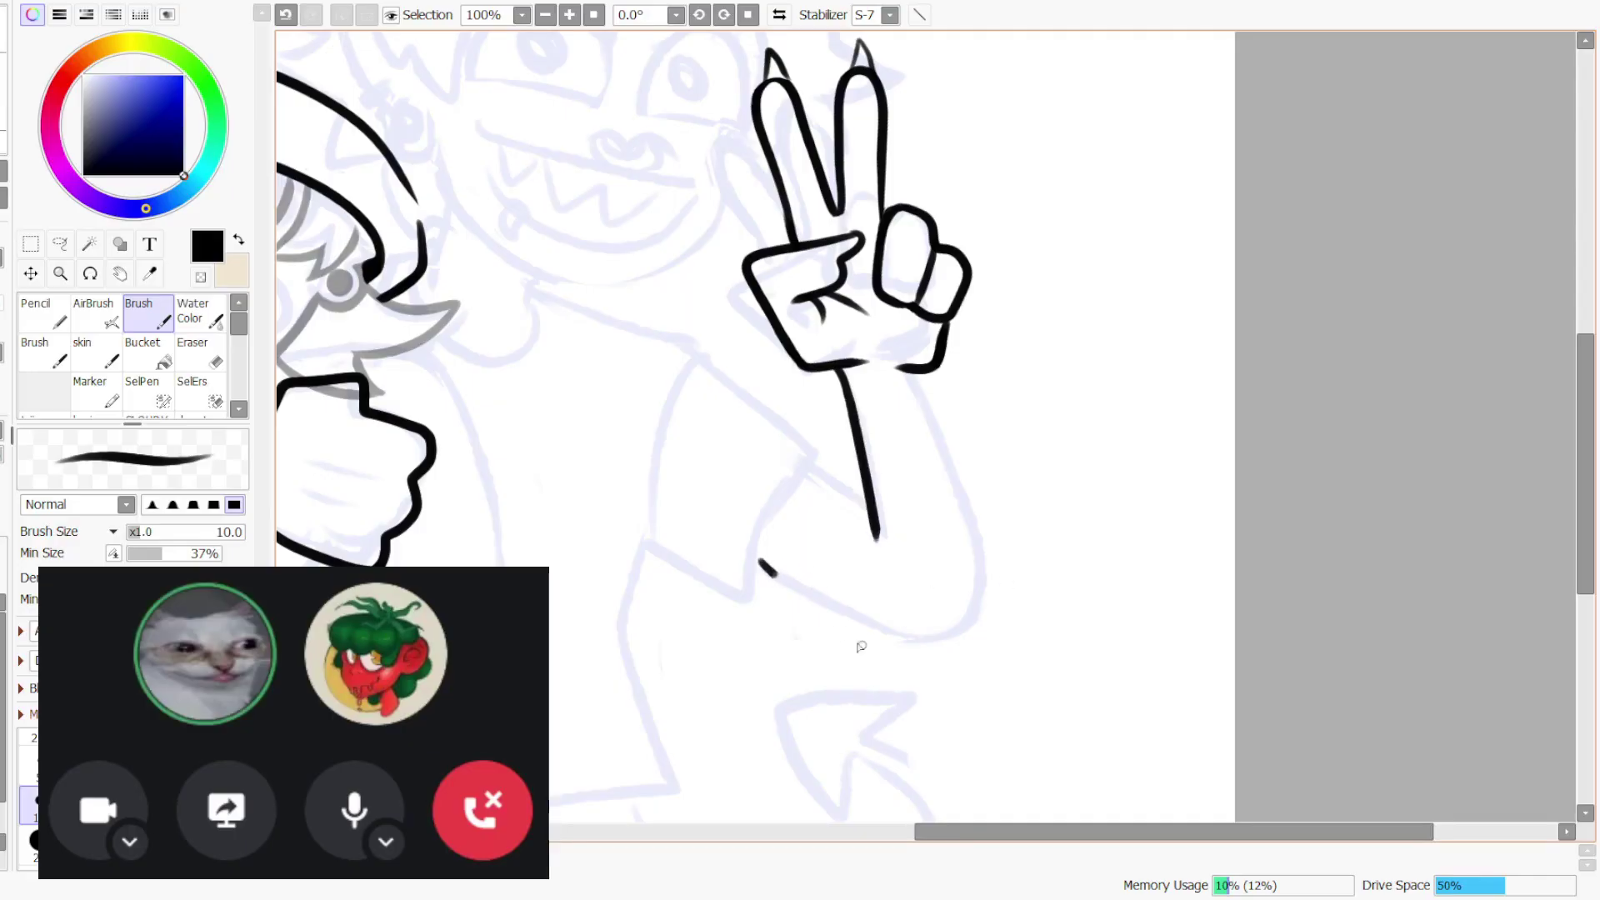
- Try to ink the outer forearm, the elbow curve and both edges of the upper arm, and undo the strokes
key(ctrl+z)
mouse_move(917, 375)
mouse_down()
mouse_move(996, 574)
mouse_move(923, 645)
mouse_up()
drag(747, 565, 927, 644)
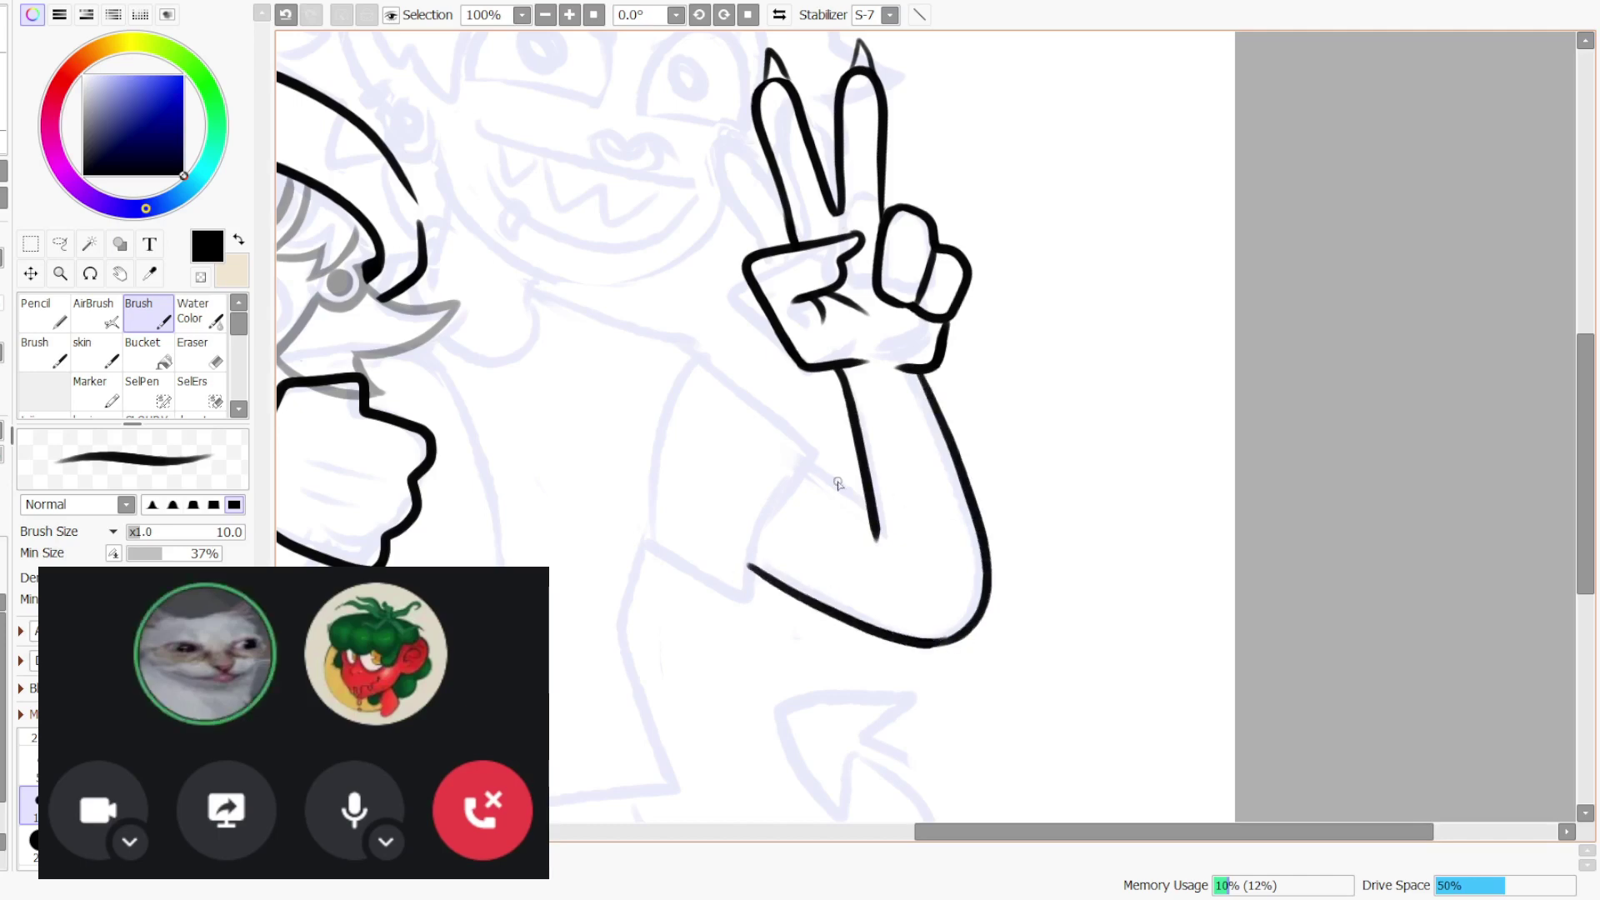
key(ctrl+z)
drag(797, 470, 873, 514)
key(ctrl+z)
click(546, 14)
key(ctrl+z)
key(ctrl+z)
key(ctrl+z)
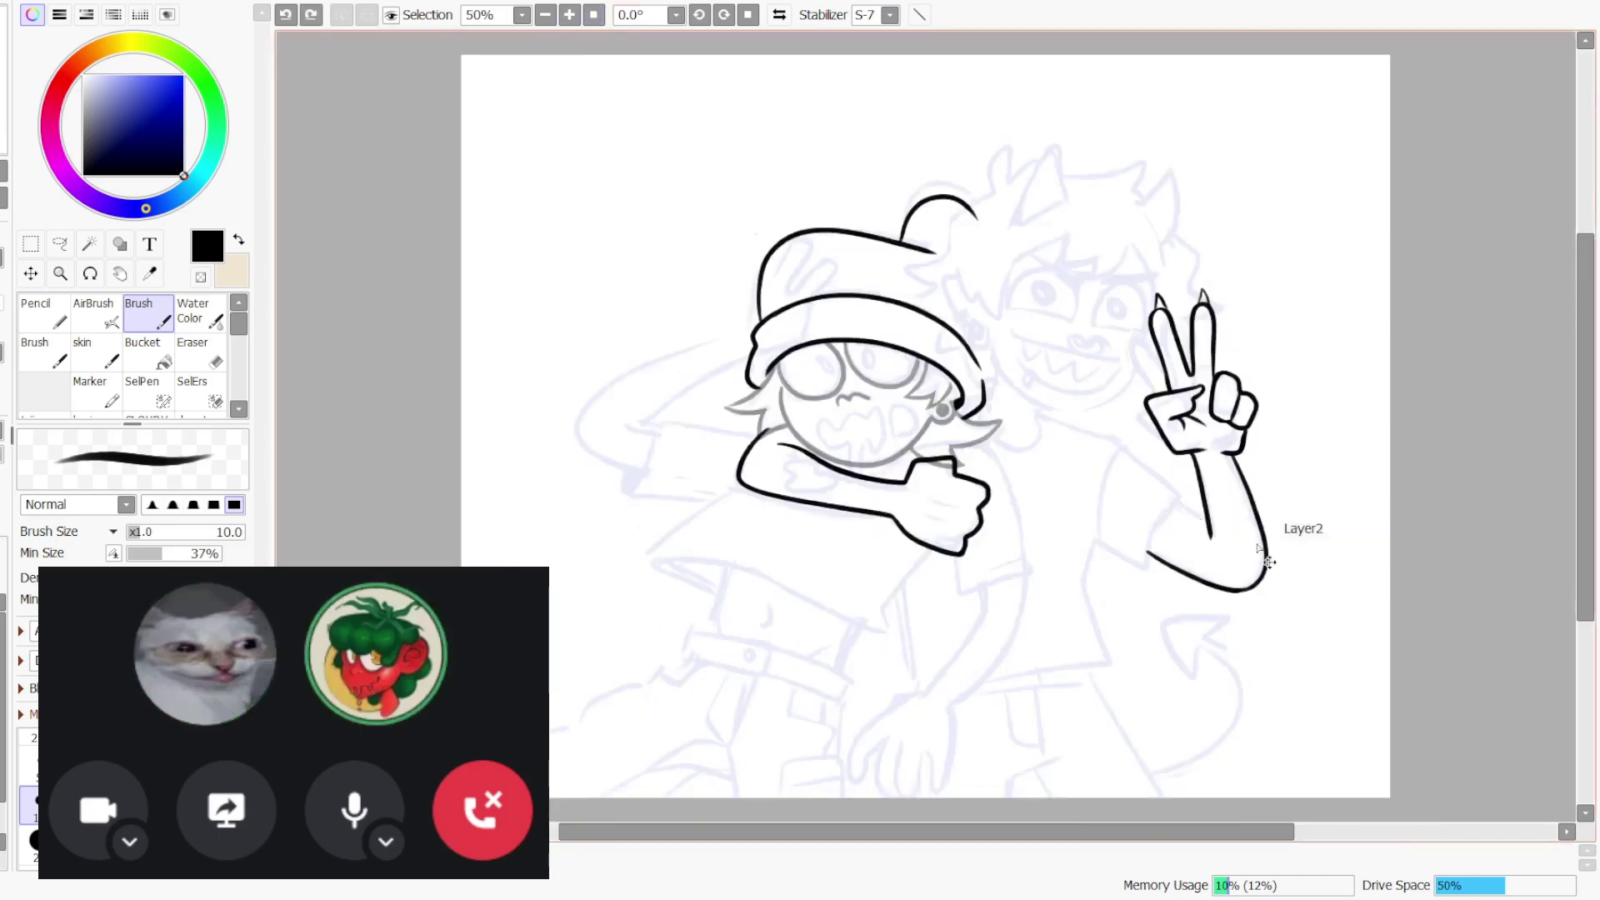
- Re-ink the outer forearm down to the elbow and the upper arm's lower and upper edges
mouse_move(1231, 462)
mouse_down()
mouse_move(1266, 528)
mouse_move(1266, 569)
mouse_move(1237, 592)
mouse_up()
key(ctrl+z)
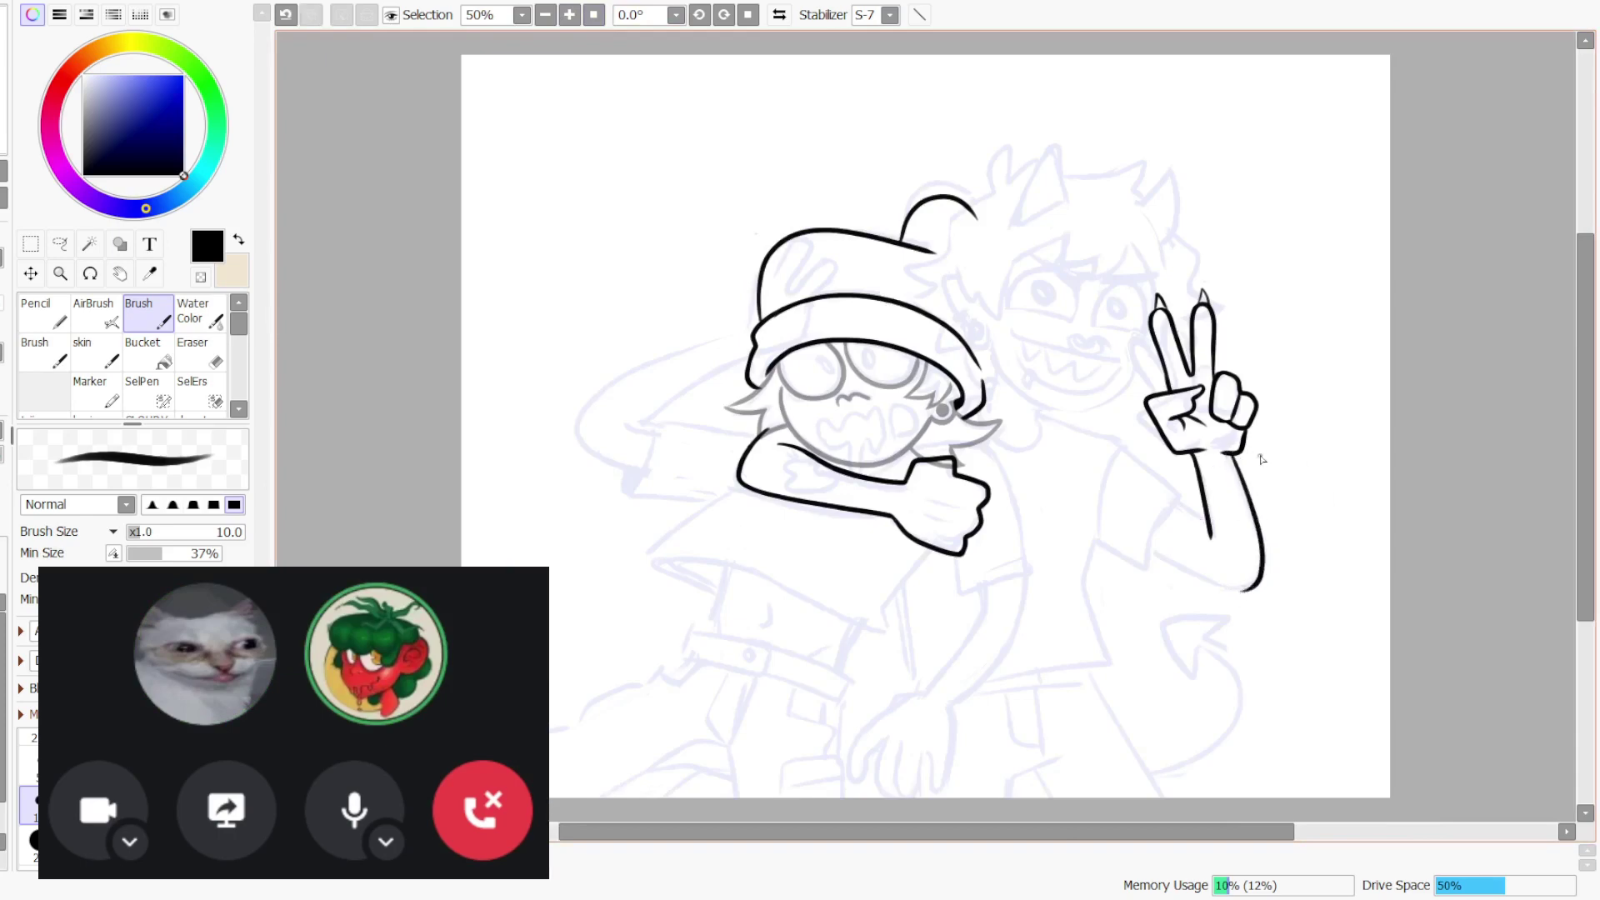
key(ctrl+z)
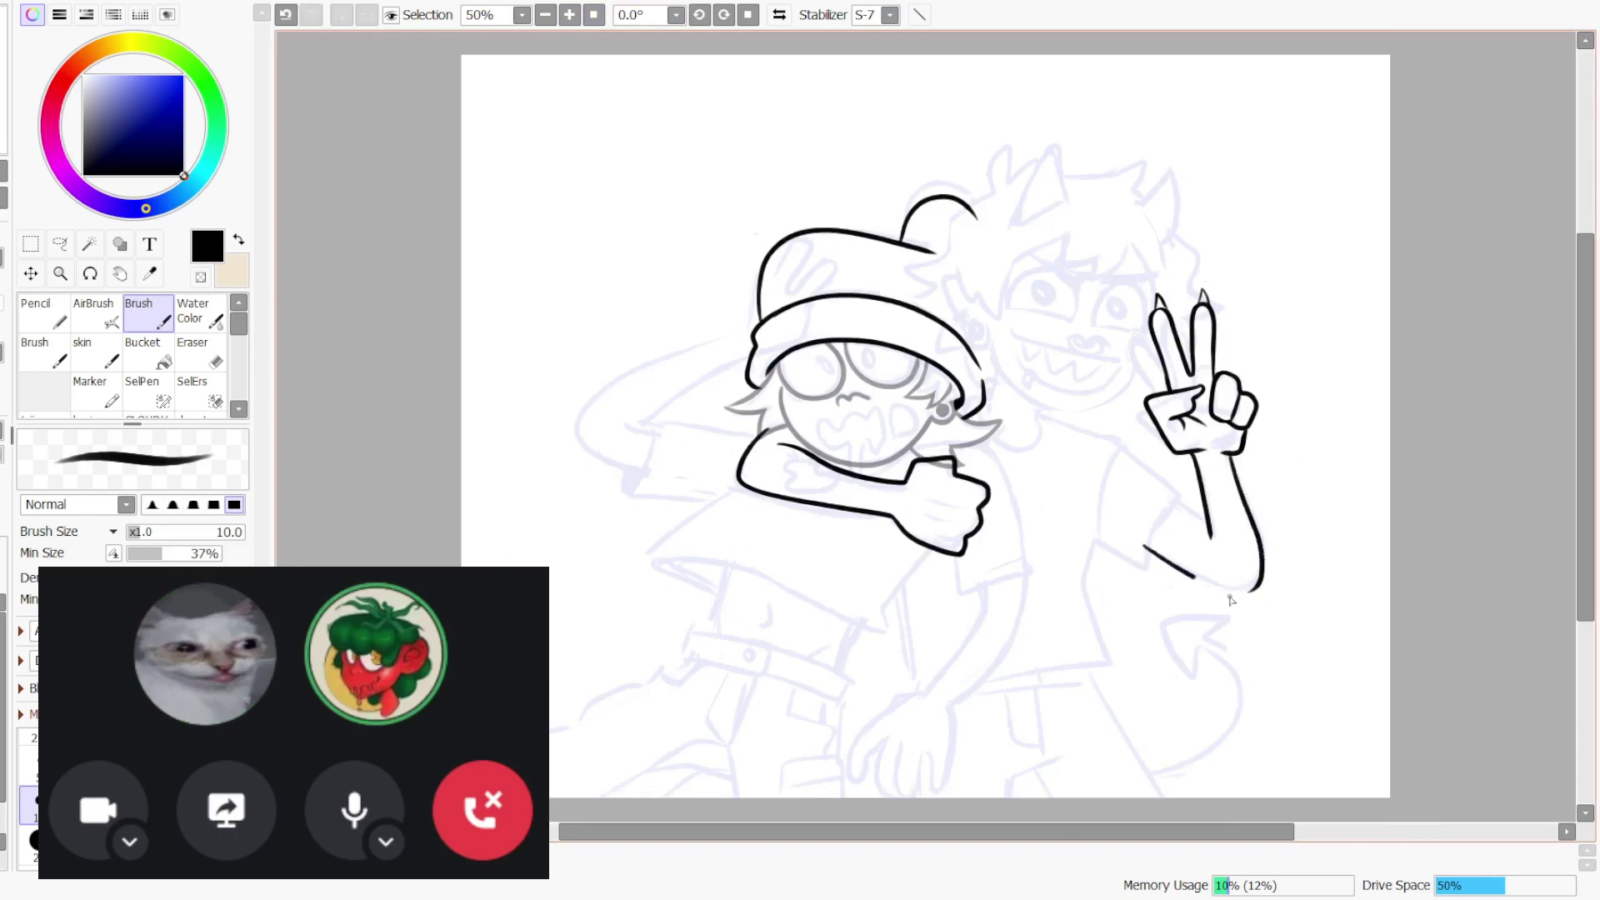
key(ctrl+z)
drag(1248, 590, 1140, 540)
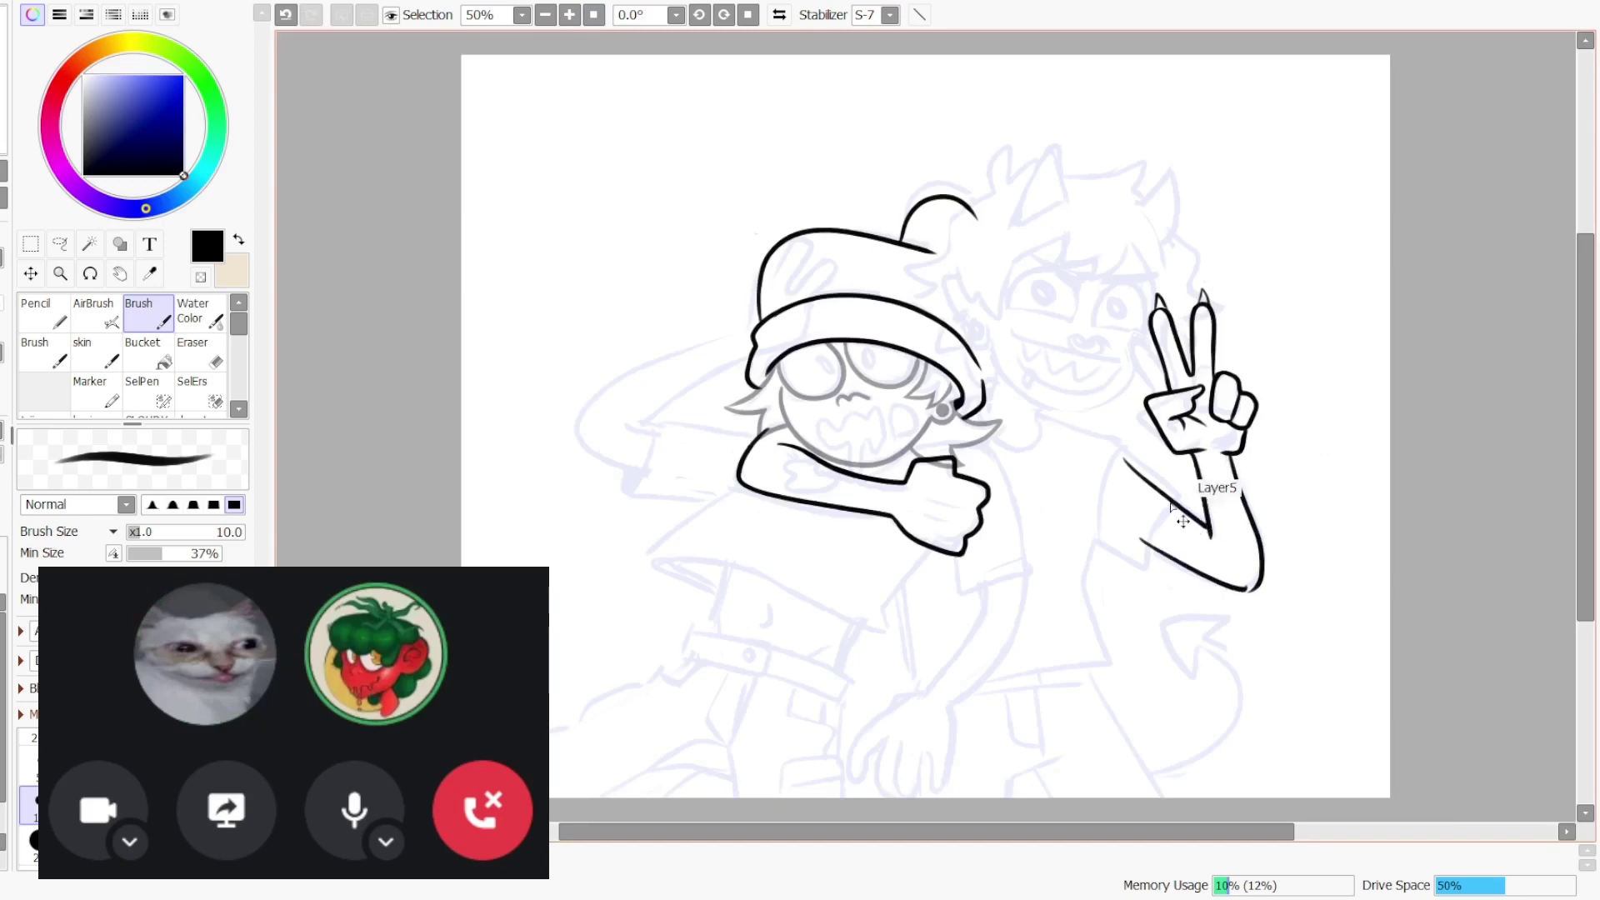
key(ctrl+z)
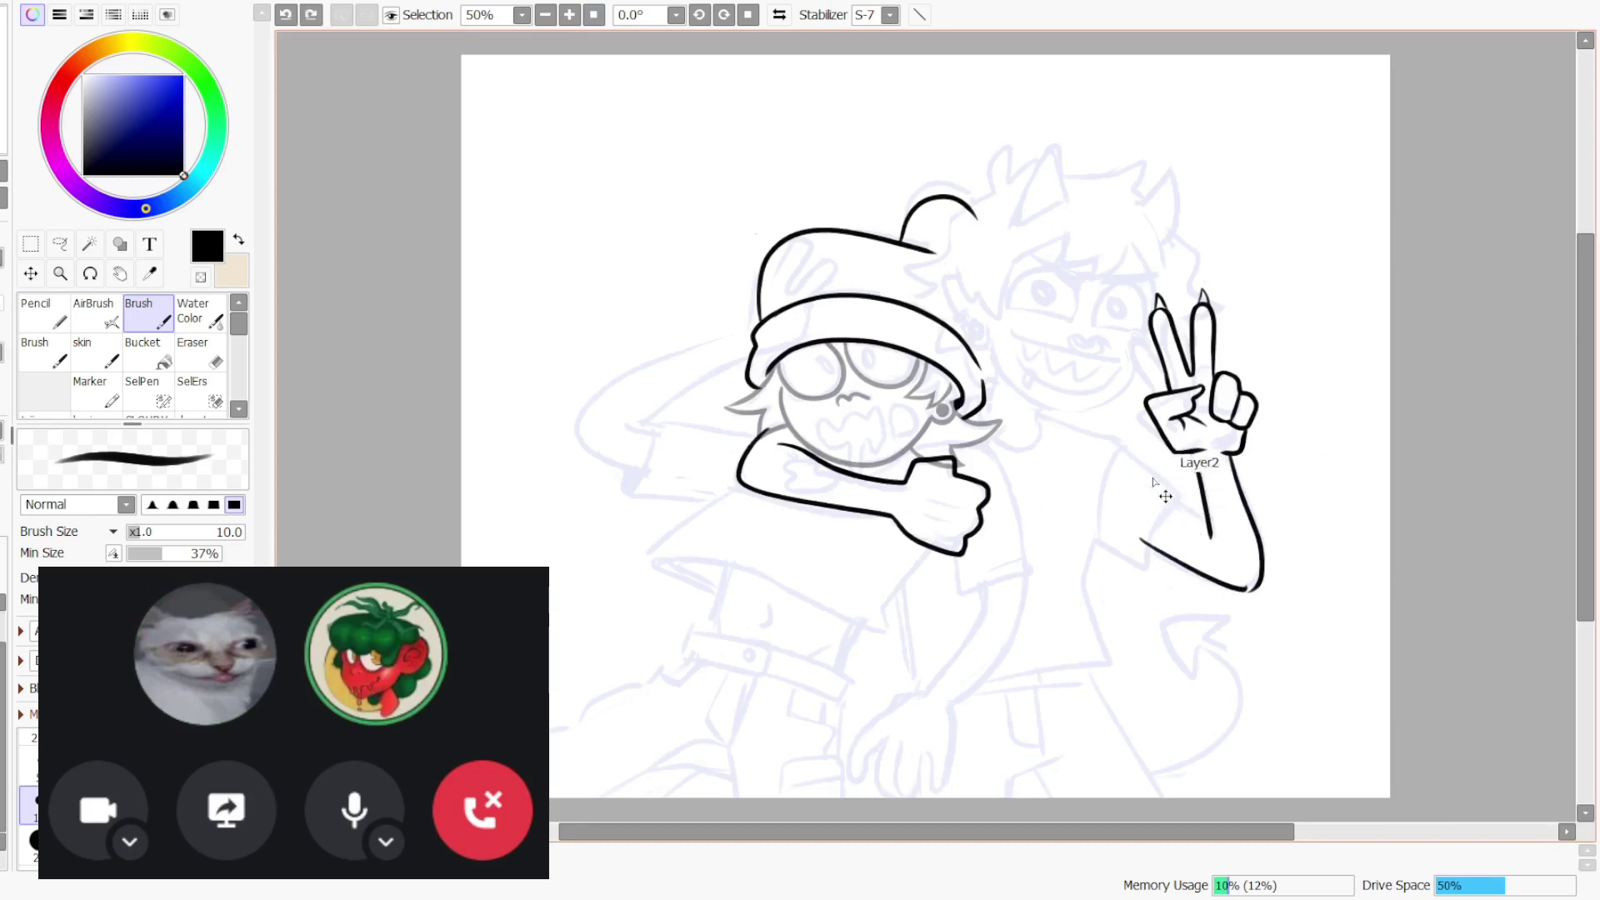
key(ctrl+z)
- Lasso the peace-sign hand, scale it down slightly and nudge it into place above the forearm, and clear the selection
click(60, 243)
mouse_move(1241, 235)
mouse_down()
mouse_move(1118, 254)
mouse_move(1094, 354)
mouse_move(1183, 470)
mouse_move(1367, 258)
mouse_up()
key(Page_Up)
drag(1333, 375, 1060, 390)
click(30, 244)
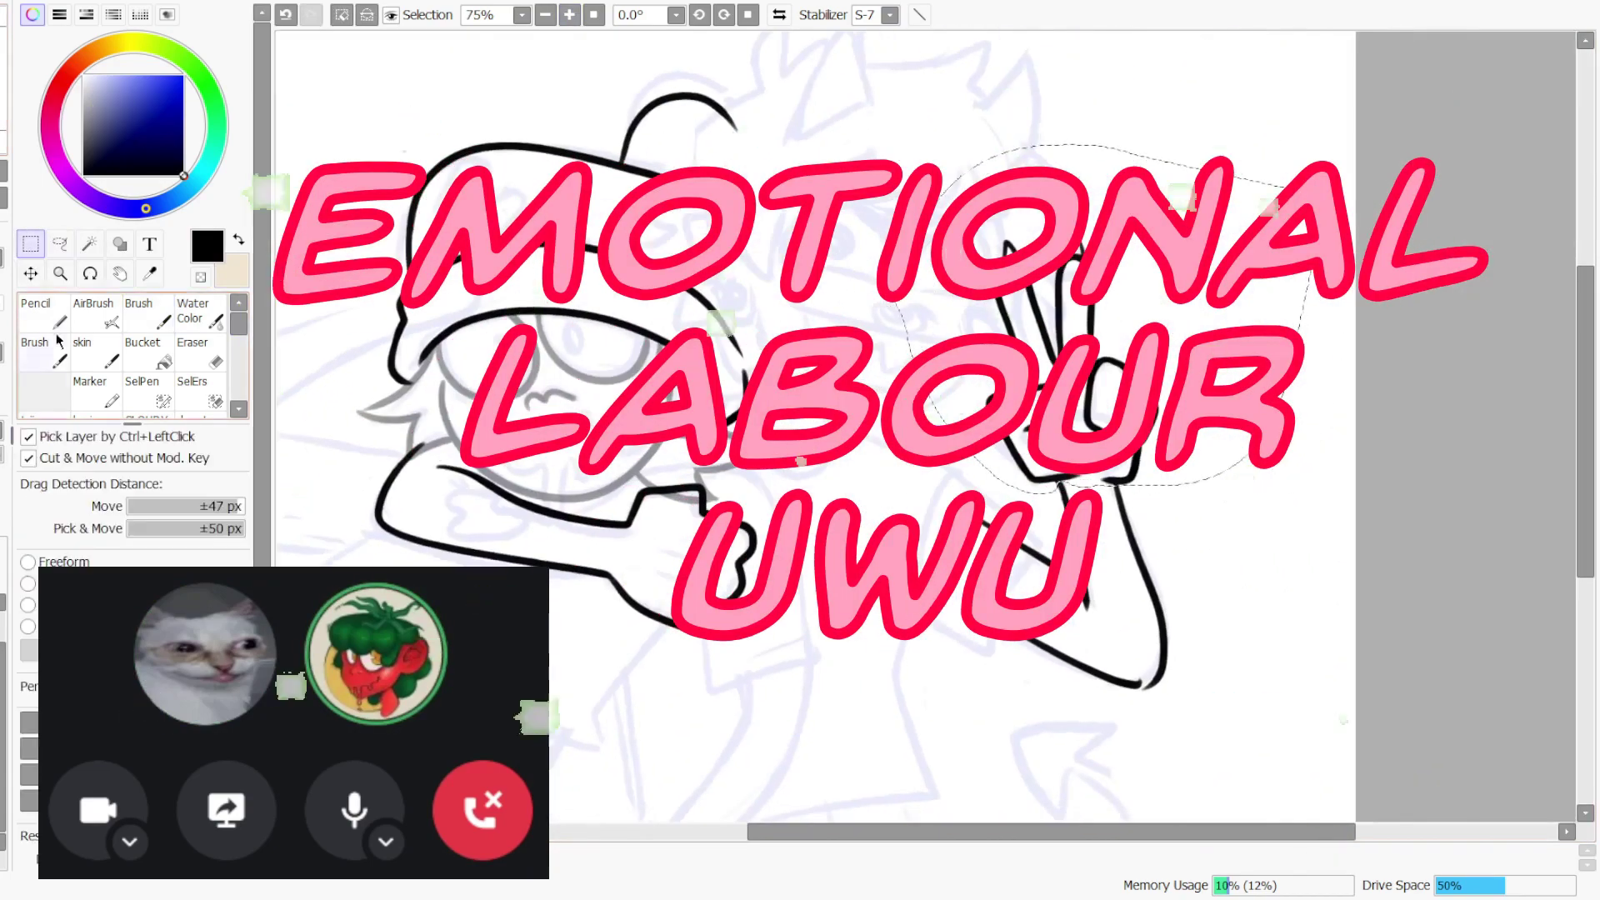
key(ctrl+t)
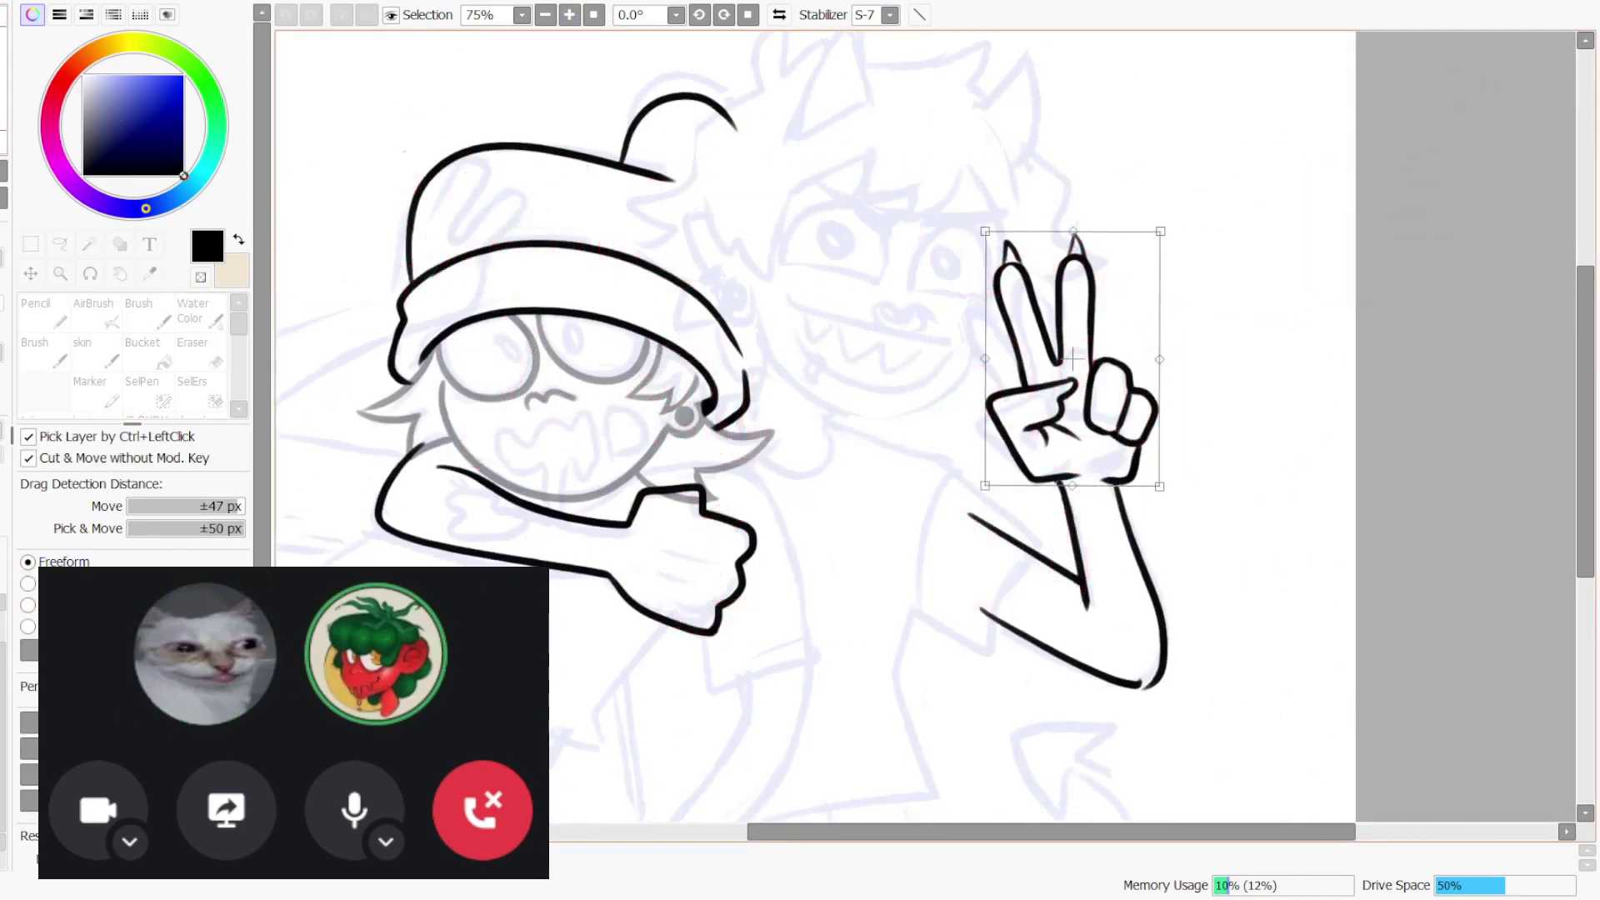
key(Return)
key(ctrl+t)
drag(1158, 232, 1150, 243)
drag(1092, 308, 1097, 310)
key(Return)
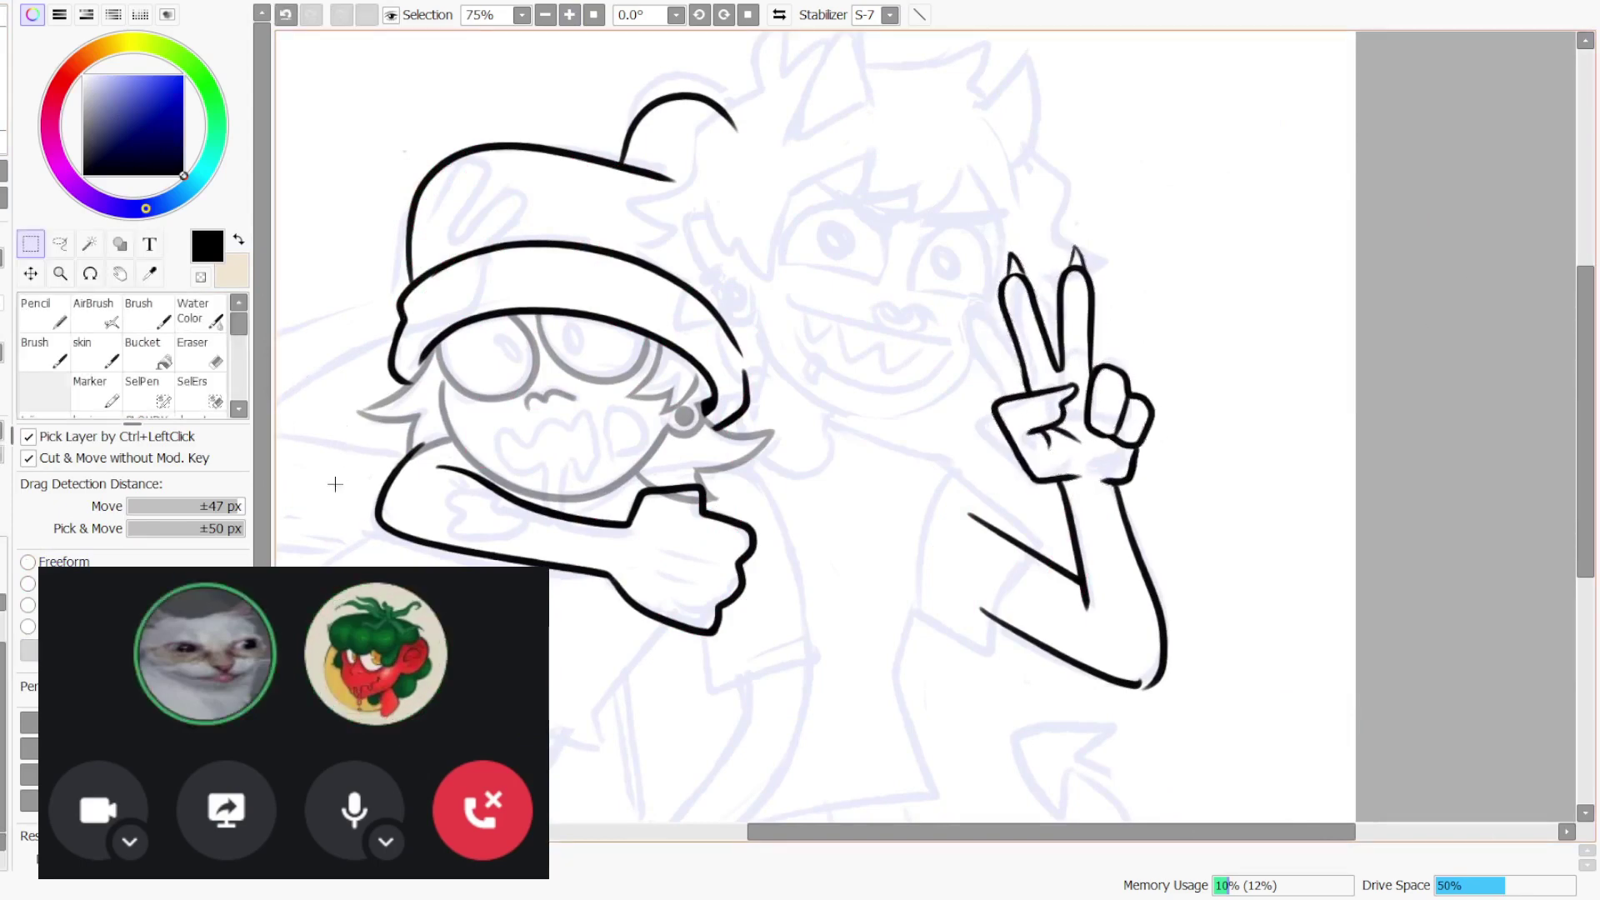
key(ctrl+z)
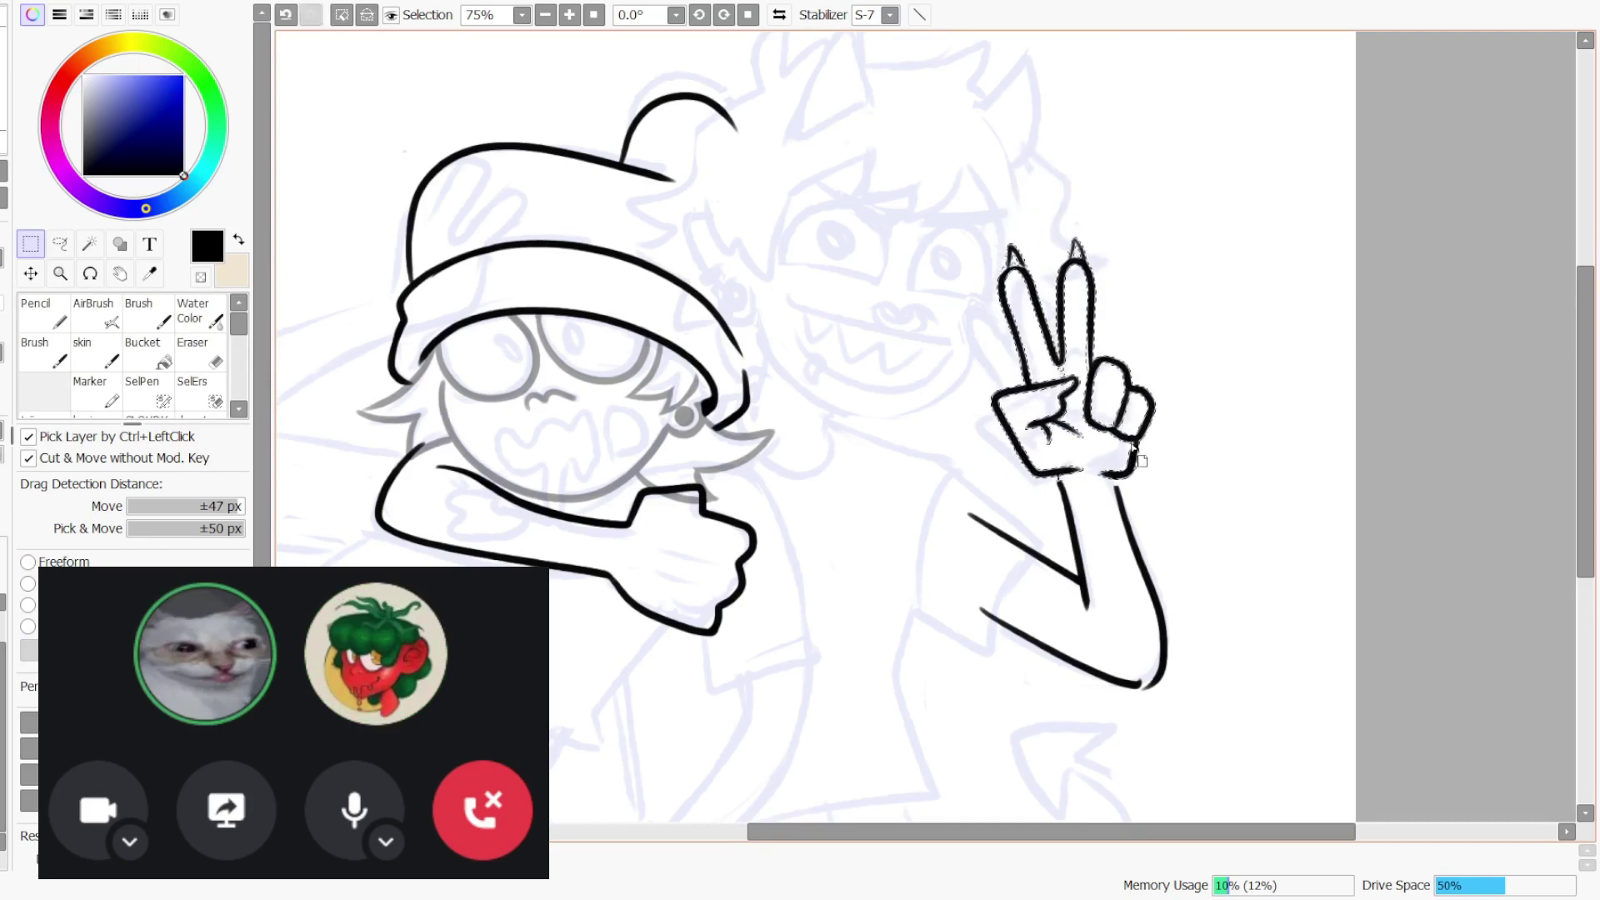
key(ctrl+d)
- Extend both forearm lines up to the resized hand's wrist with the brush and touch up the elbow corner
click(142, 321)
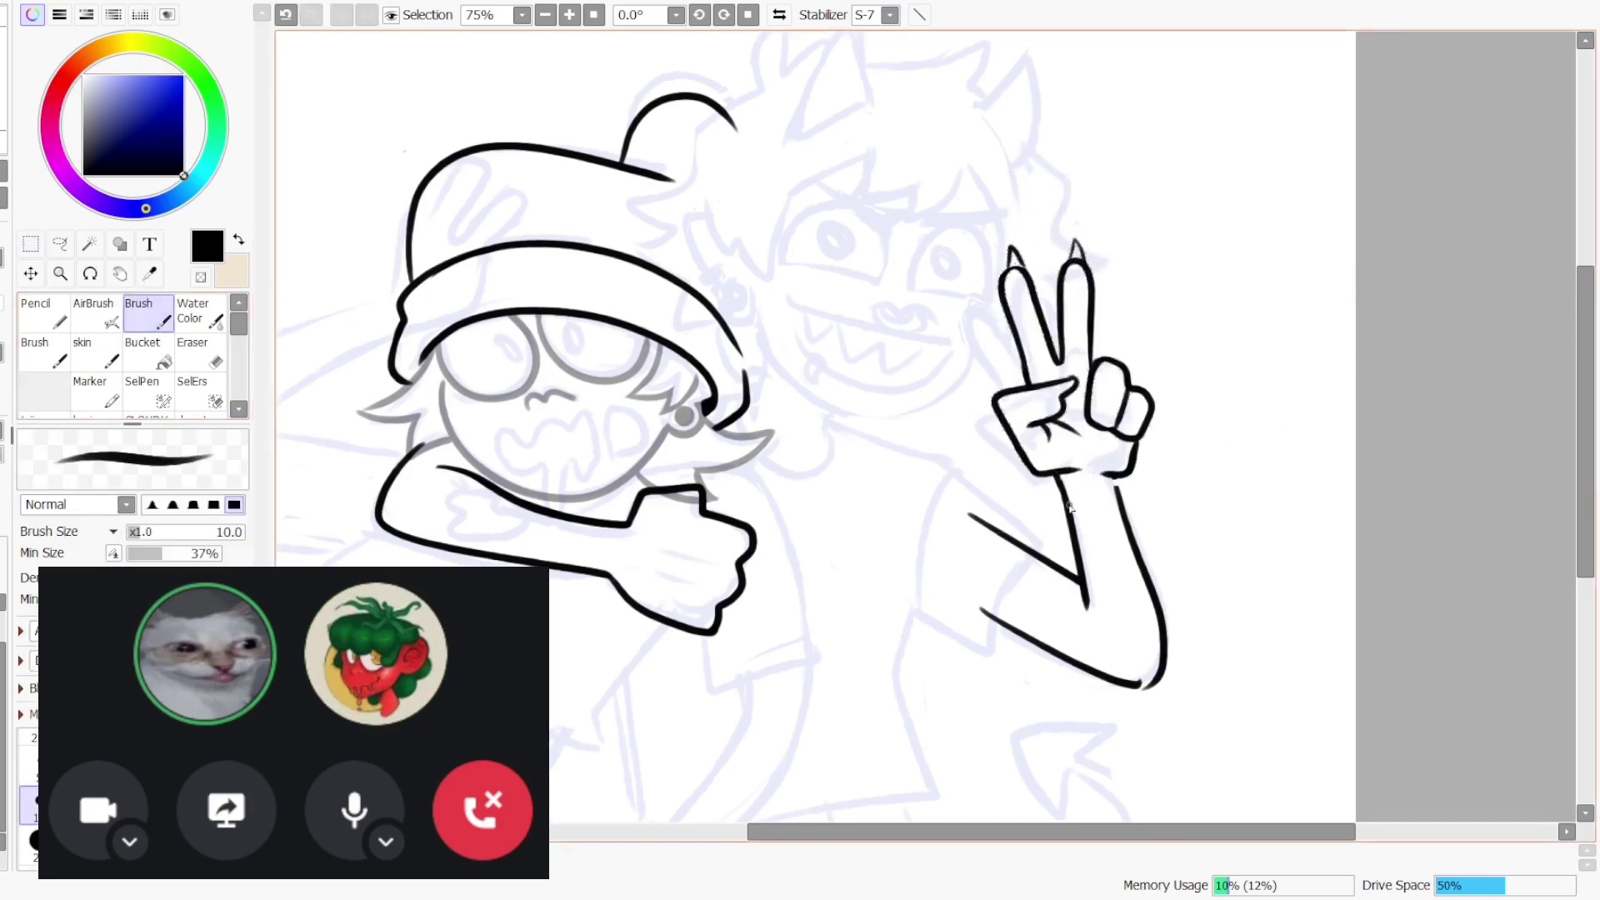
mouse_move(1058, 477)
mouse_down()
mouse_move(1067, 504)
mouse_move(1121, 500)
mouse_up()
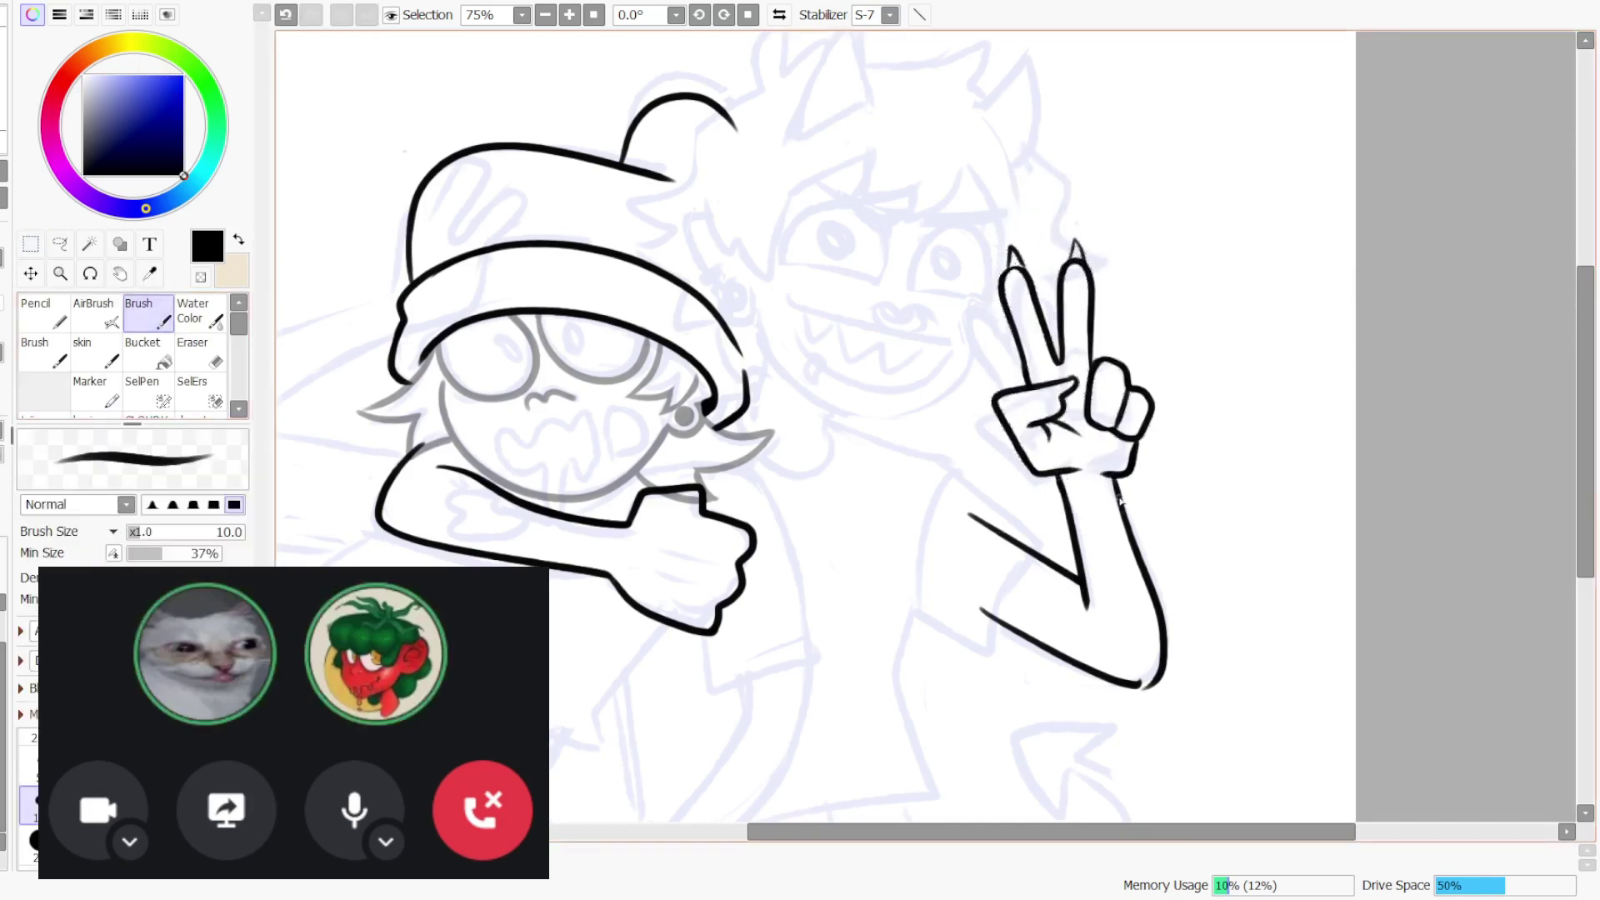
drag(1127, 681, 1157, 685)
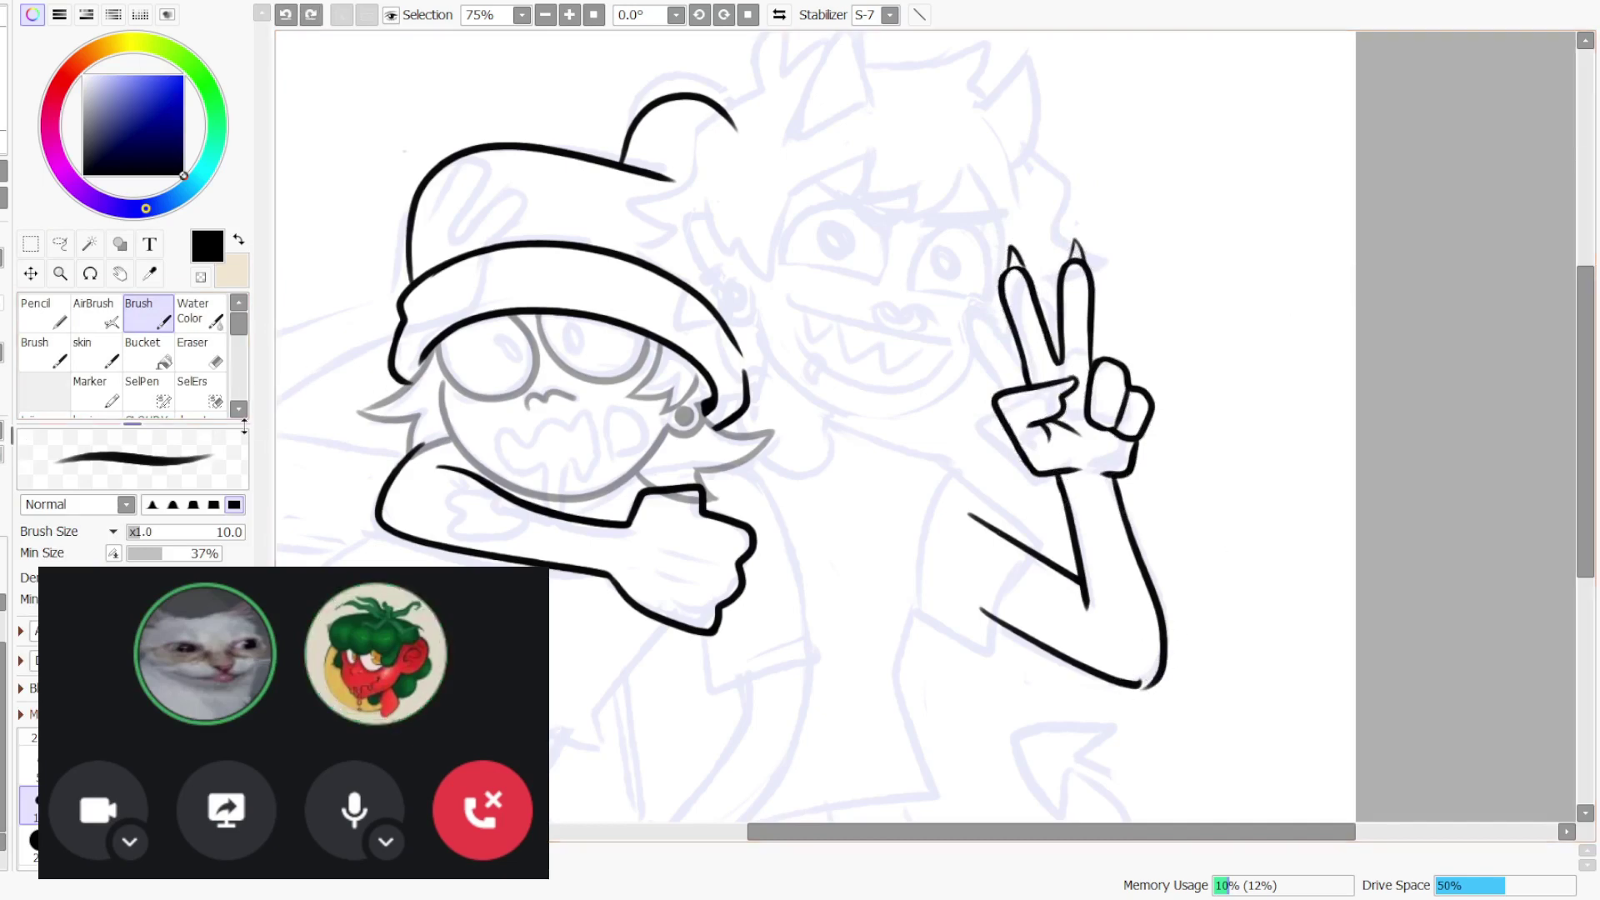
click(200, 391)
key(e)
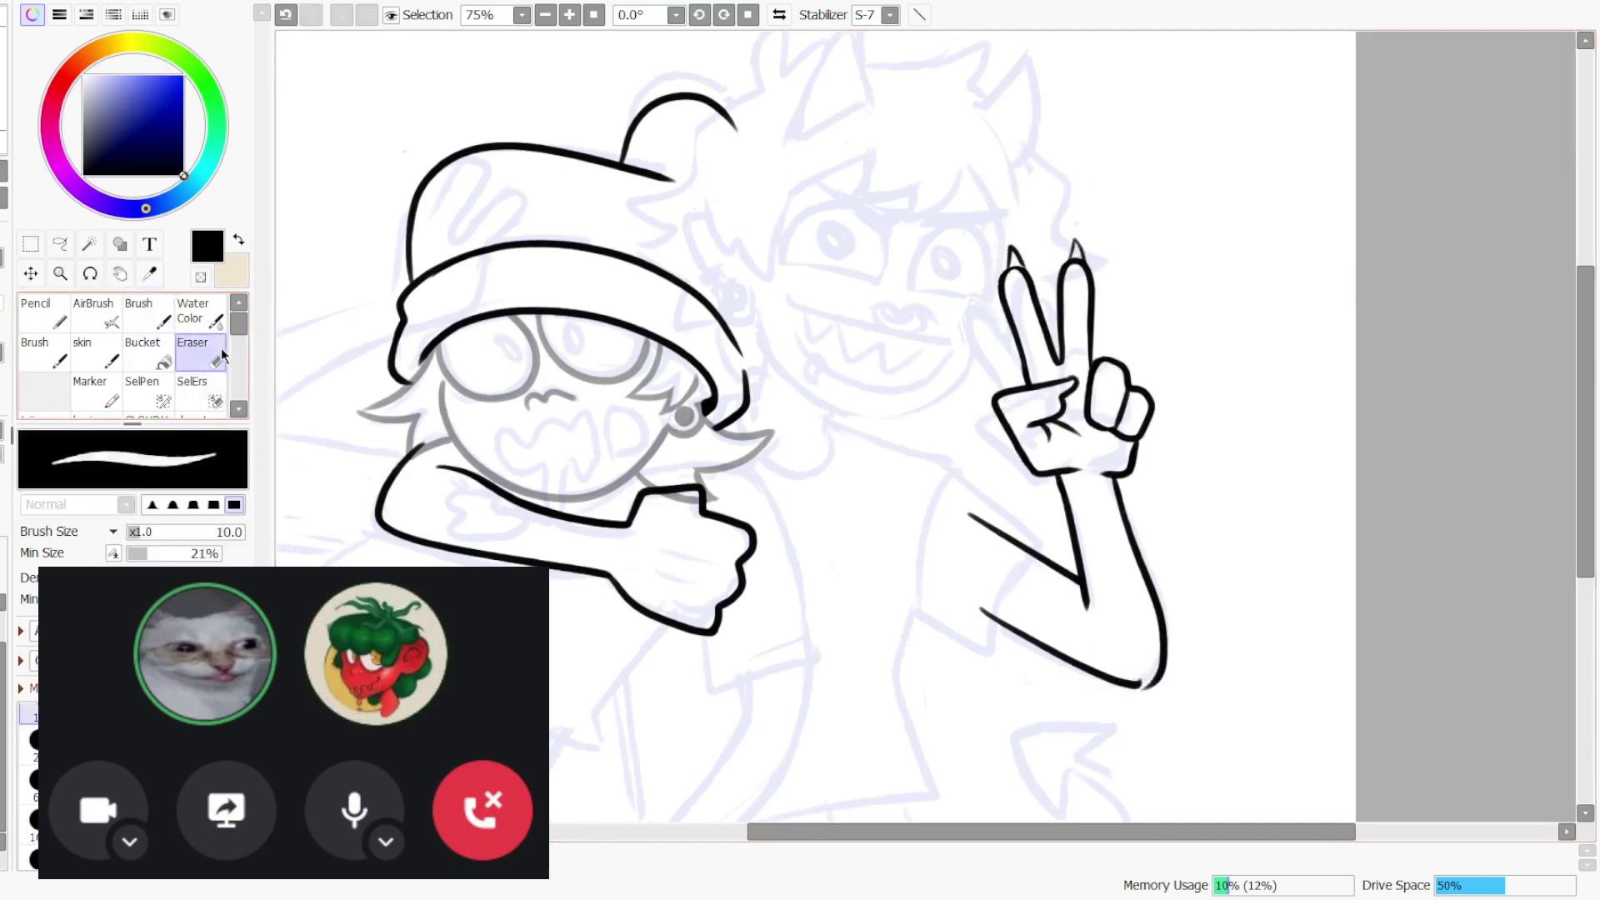
key(b)
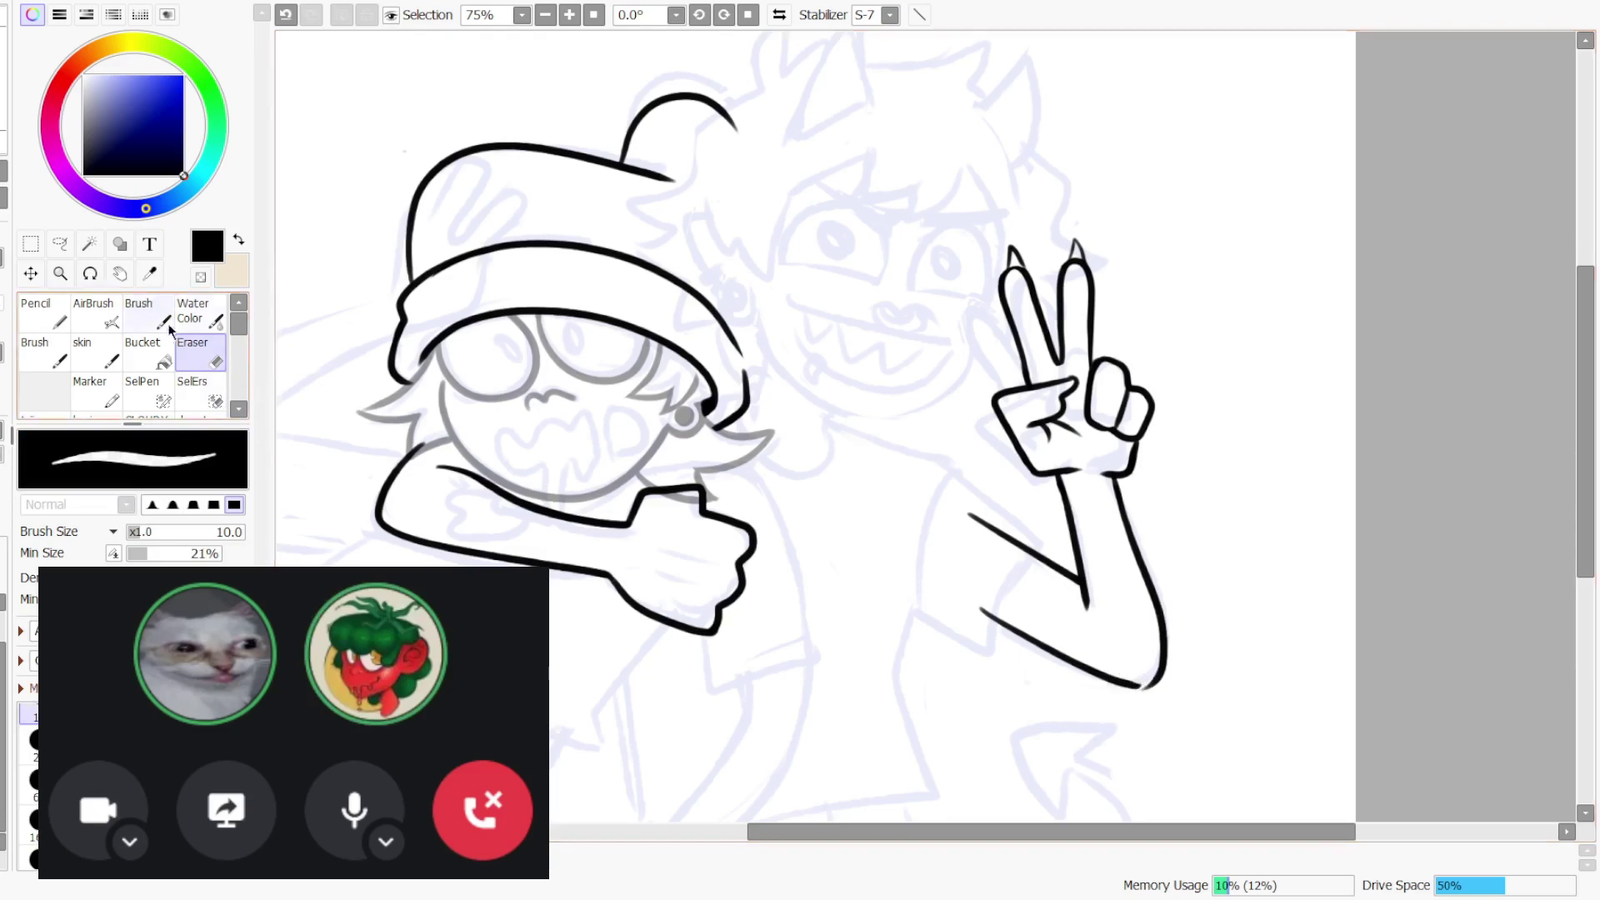
- Undo the last touch-up, select the raised arm with its peace-sign hand, and shift it slightly outward from the face
key(ctrl+z)
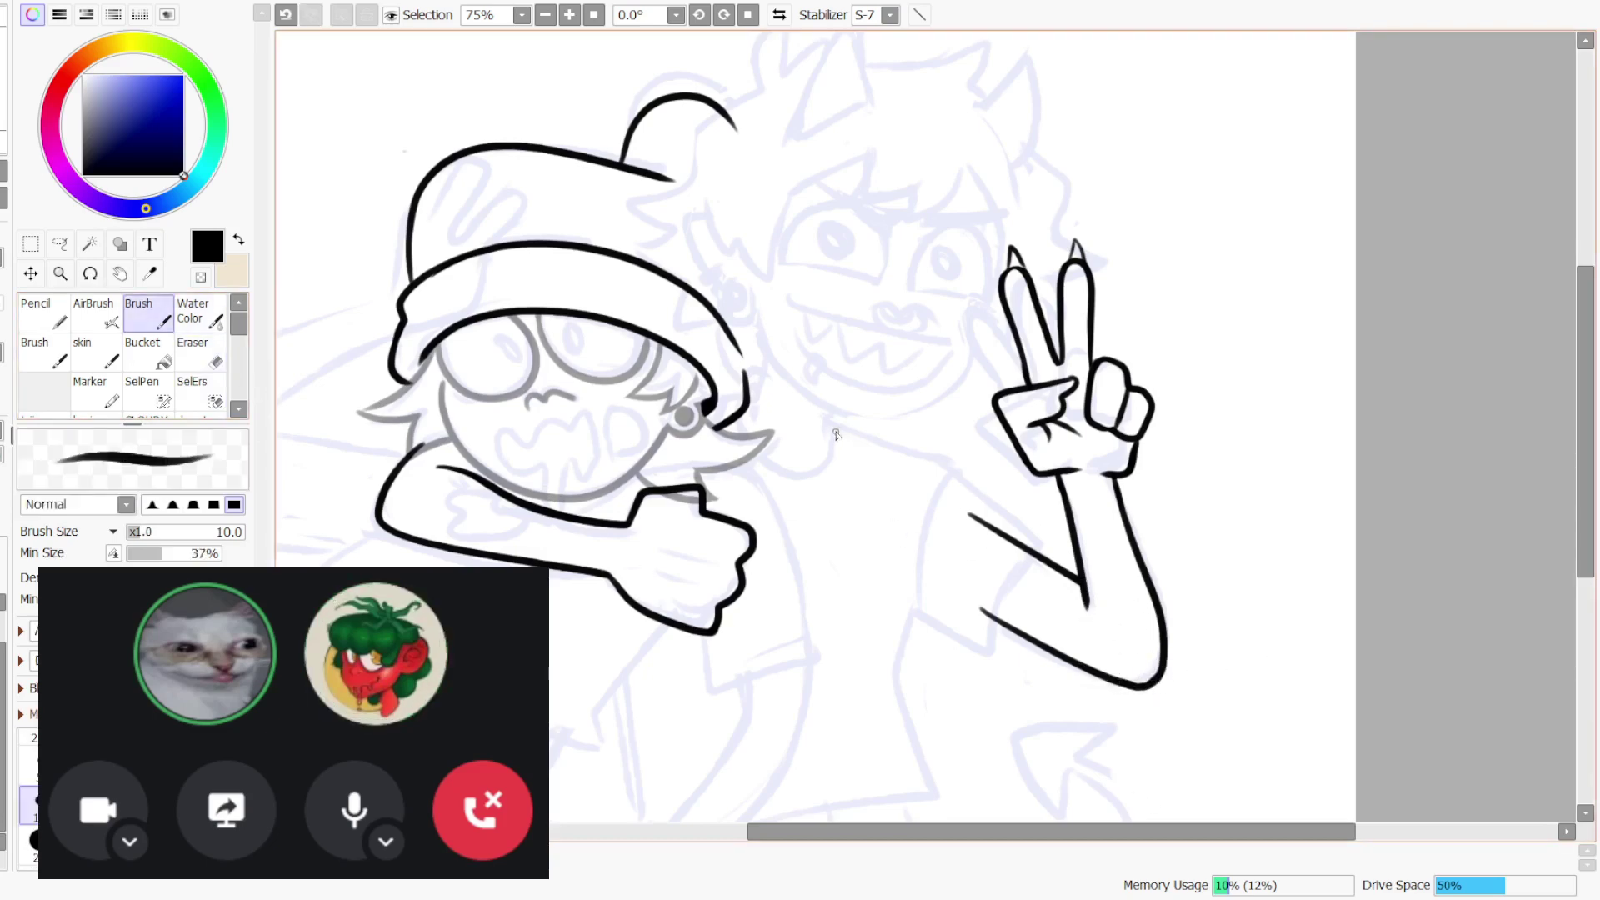
key(m)
drag(787, 155, 1331, 780)
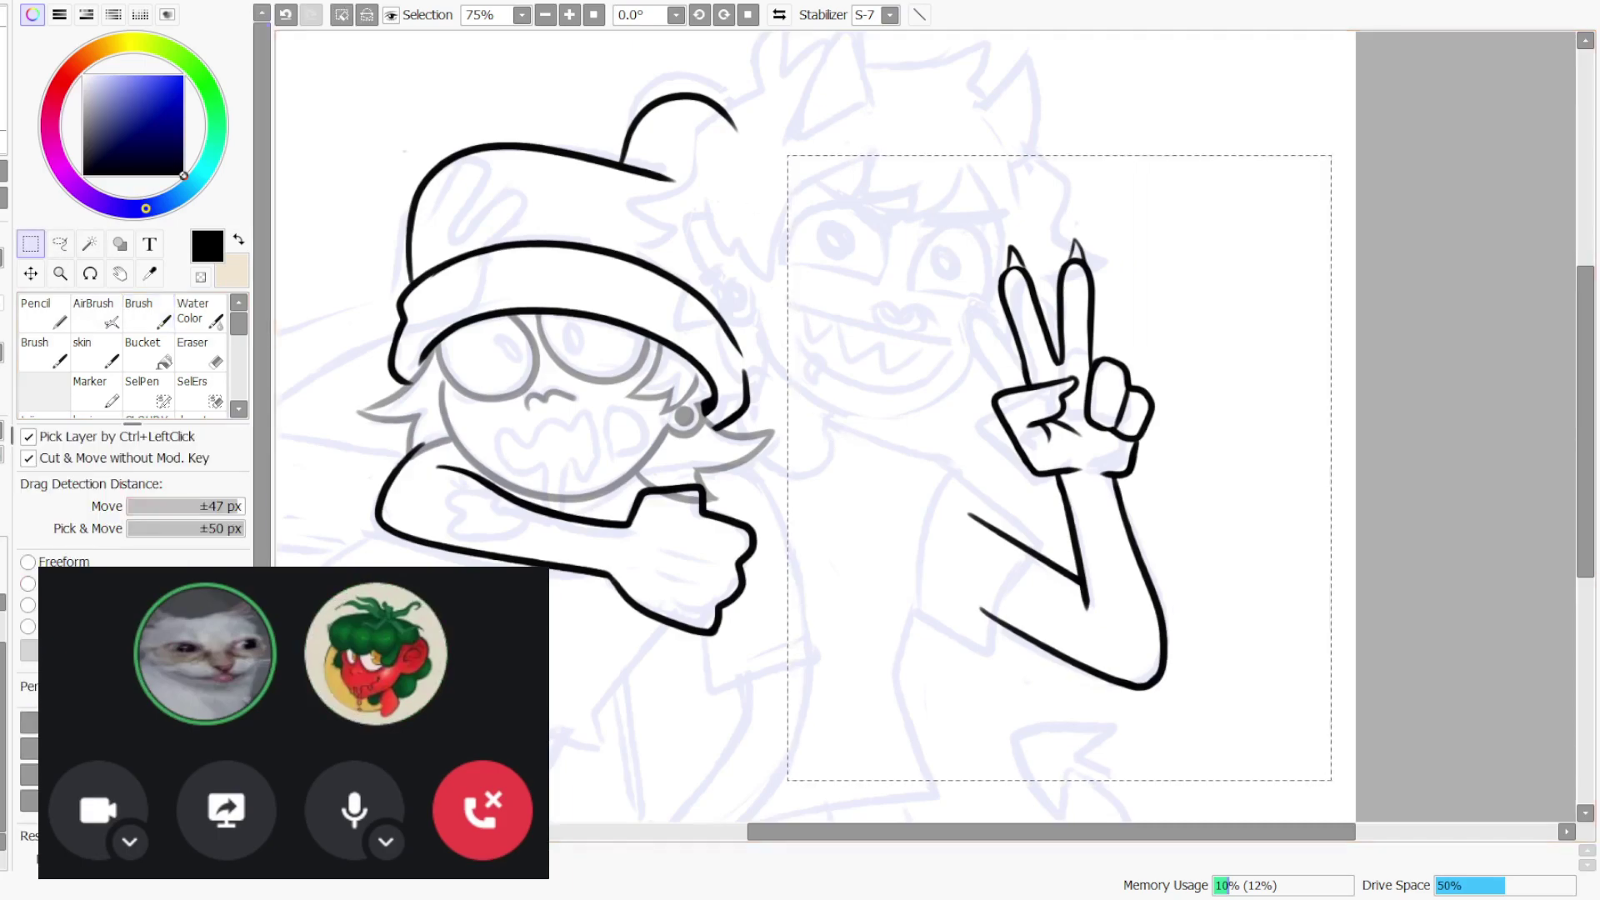
key(ctrl+t)
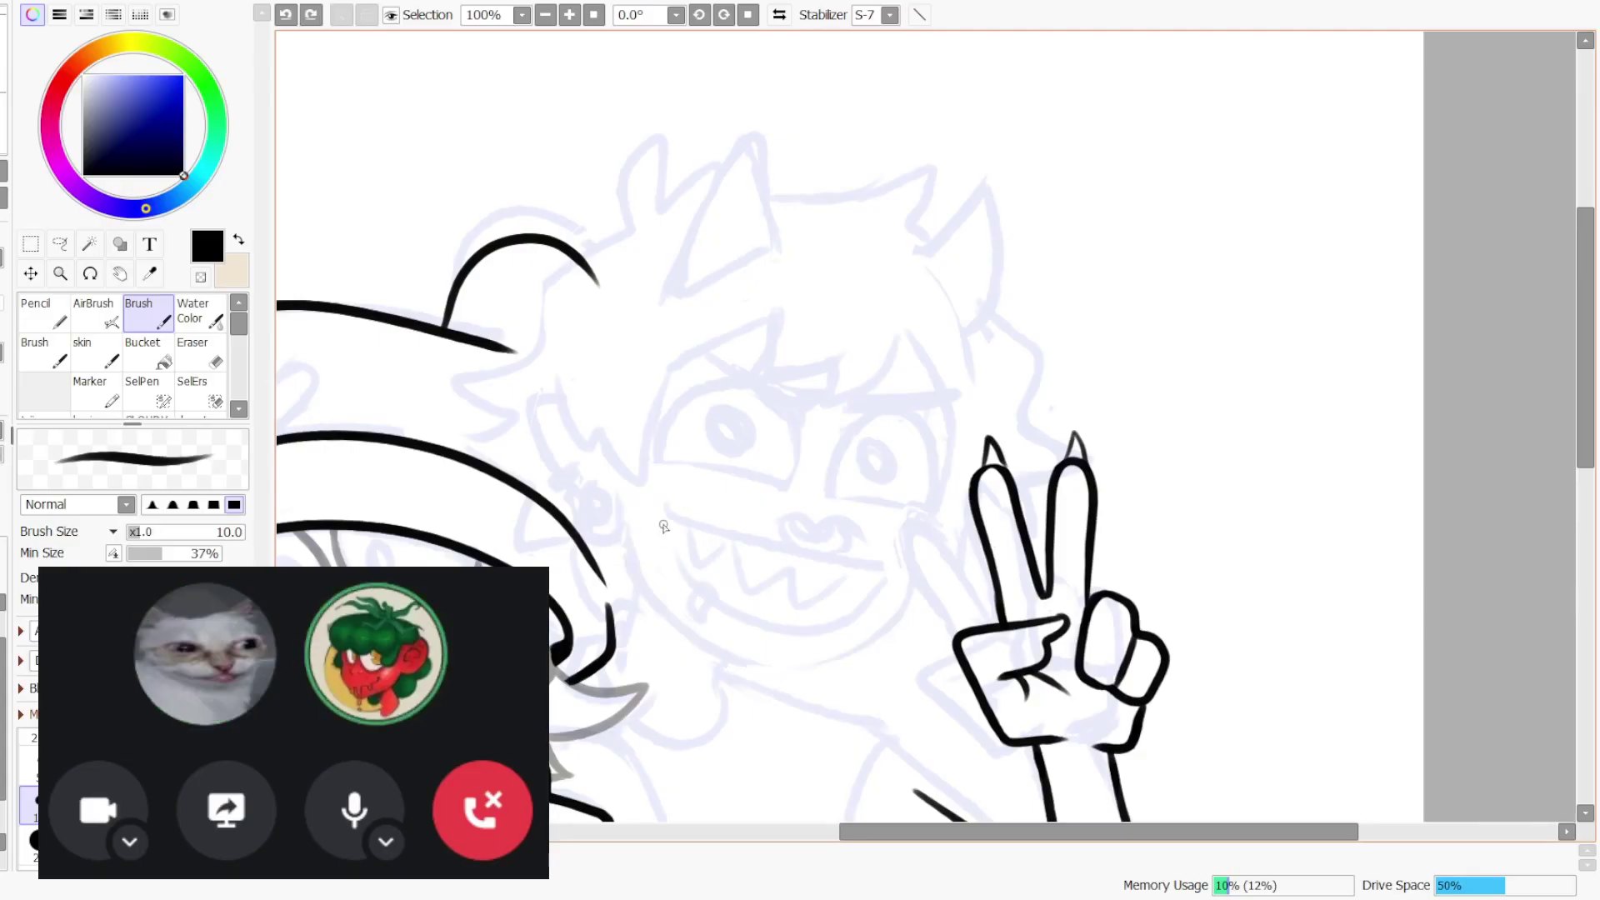
- Try to ink the horned character's jaw curve and the cheek edge beside the hand, and undo the strokes
mouse_move(625, 498)
mouse_down()
mouse_move(753, 679)
mouse_move(847, 662)
mouse_move(625, 579)
mouse_move(798, 681)
mouse_move(839, 657)
mouse_move(625, 587)
mouse_move(796, 698)
mouse_move(829, 673)
mouse_up()
key(ctrl+z)
key(ctrl+z)
drag(952, 429, 949, 443)
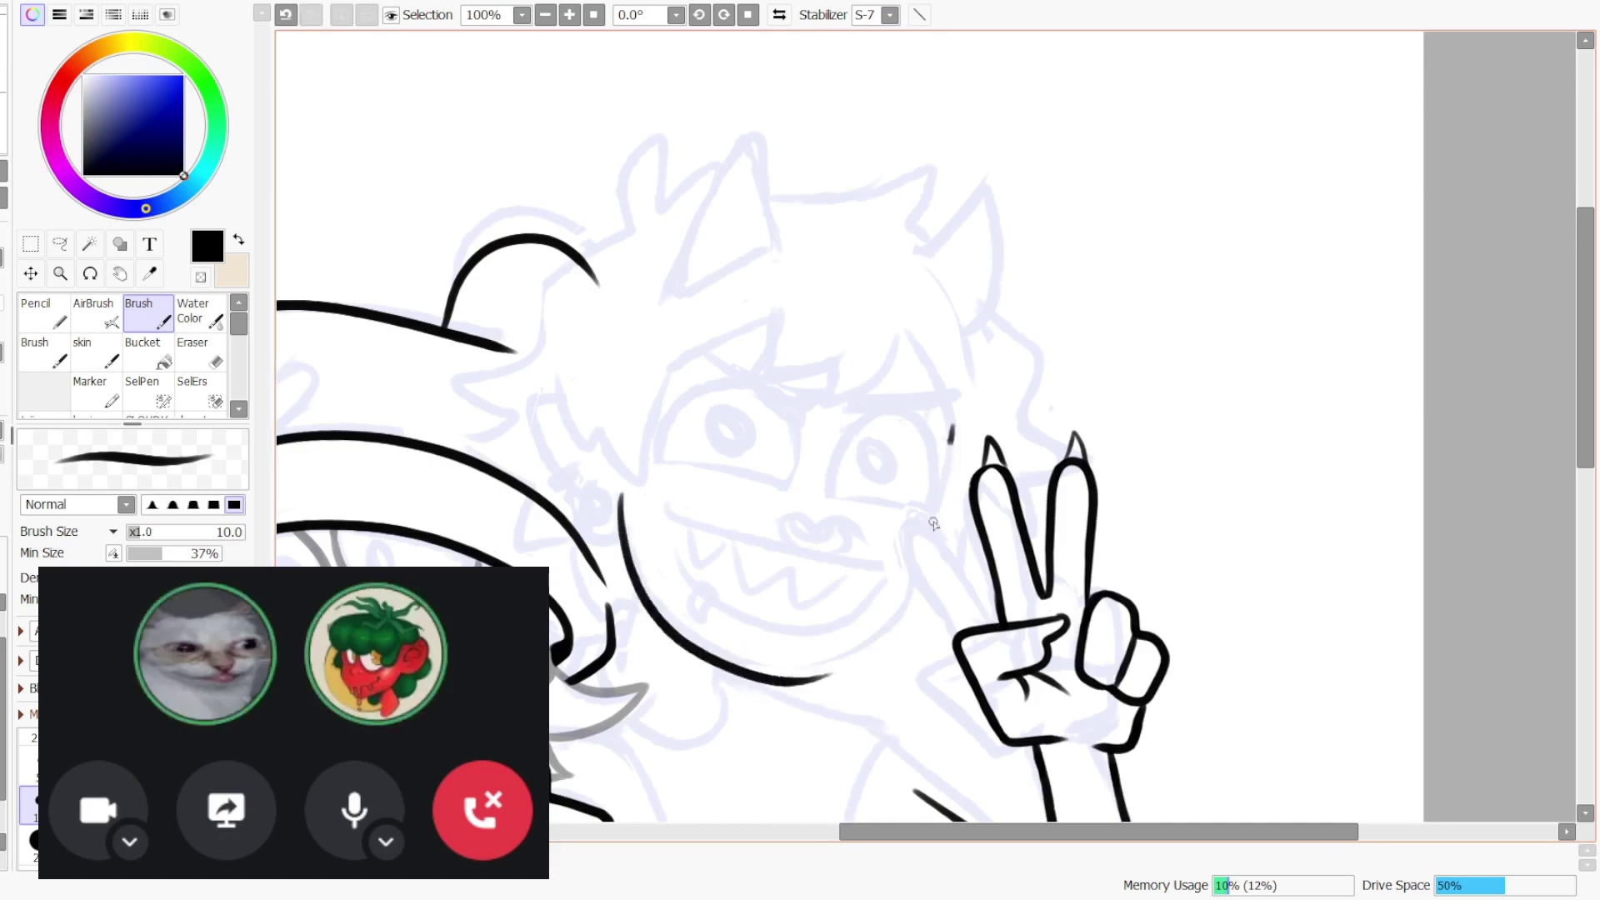
key(ctrl+z)
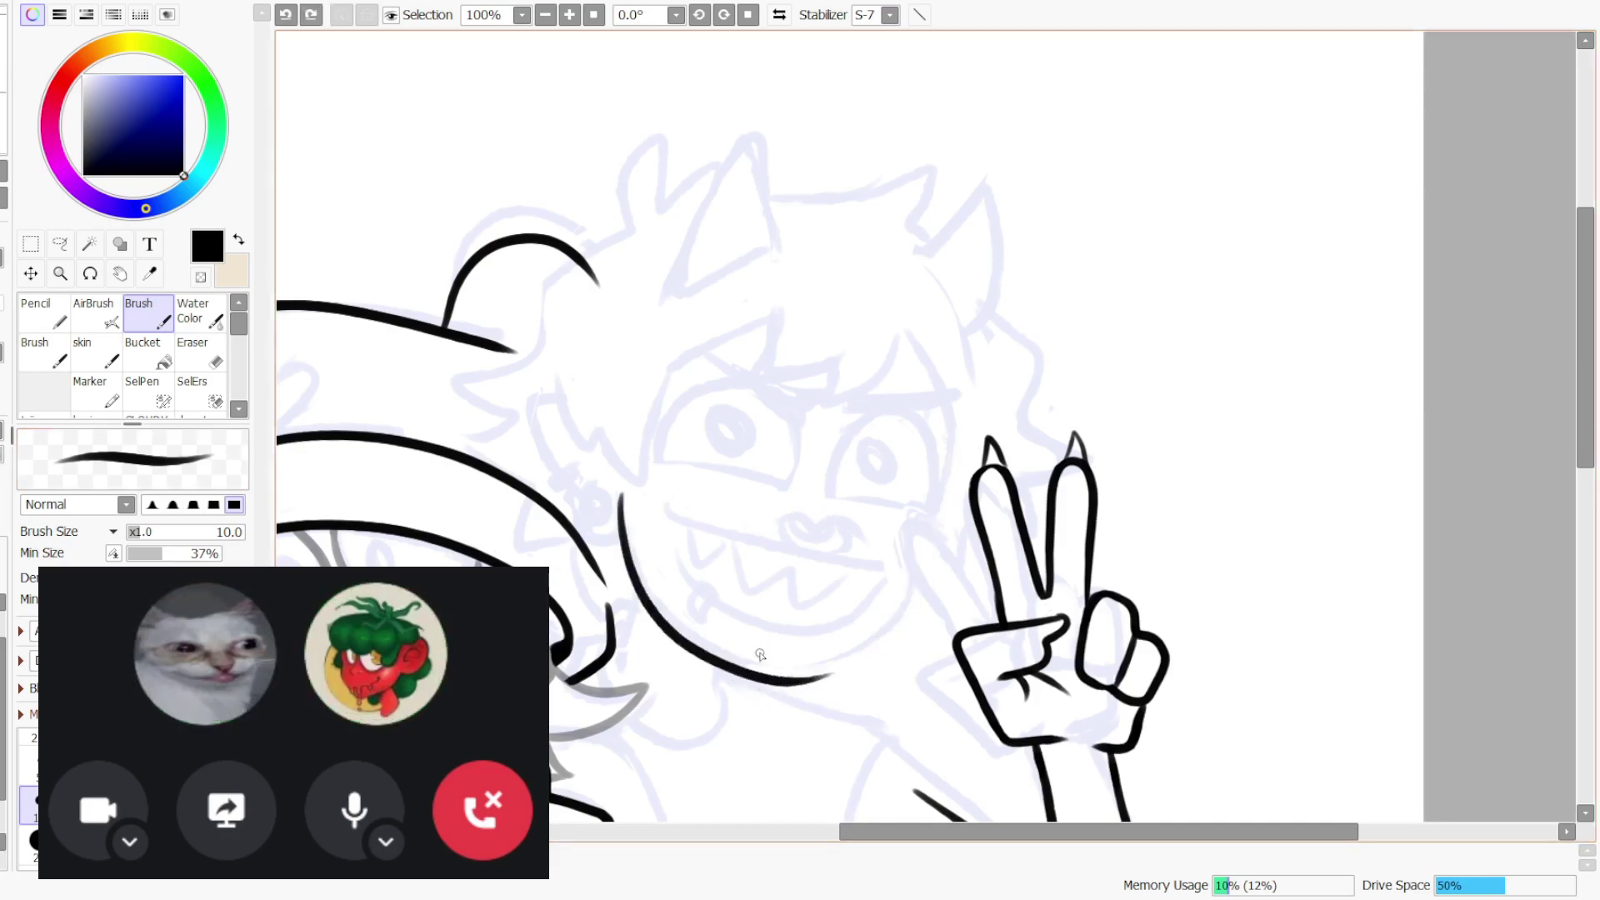
key(ctrl+z)
- Re-ink the horned character's jaw as one smooth rounded curve from the hat side around the chin to the far cheek
mouse_move(621, 493)
mouse_down()
mouse_move(653, 640)
mouse_move(832, 679)
mouse_up()
mouse_move(921, 516)
mouse_down()
mouse_move(914, 635)
mouse_move(750, 675)
mouse_up()
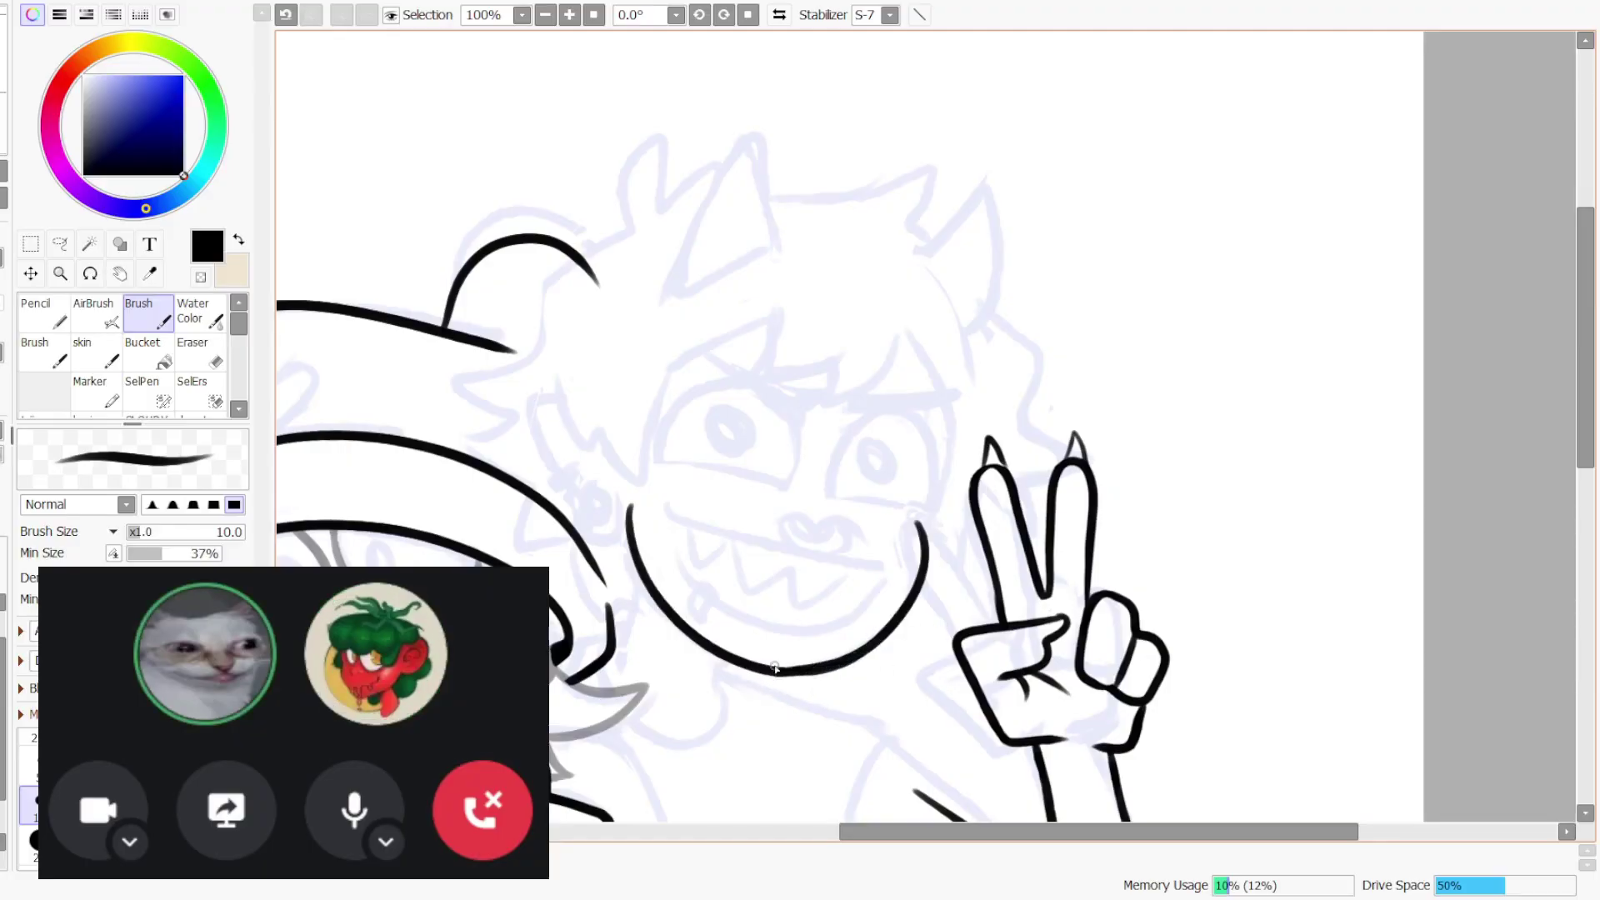
key(ctrl+z)
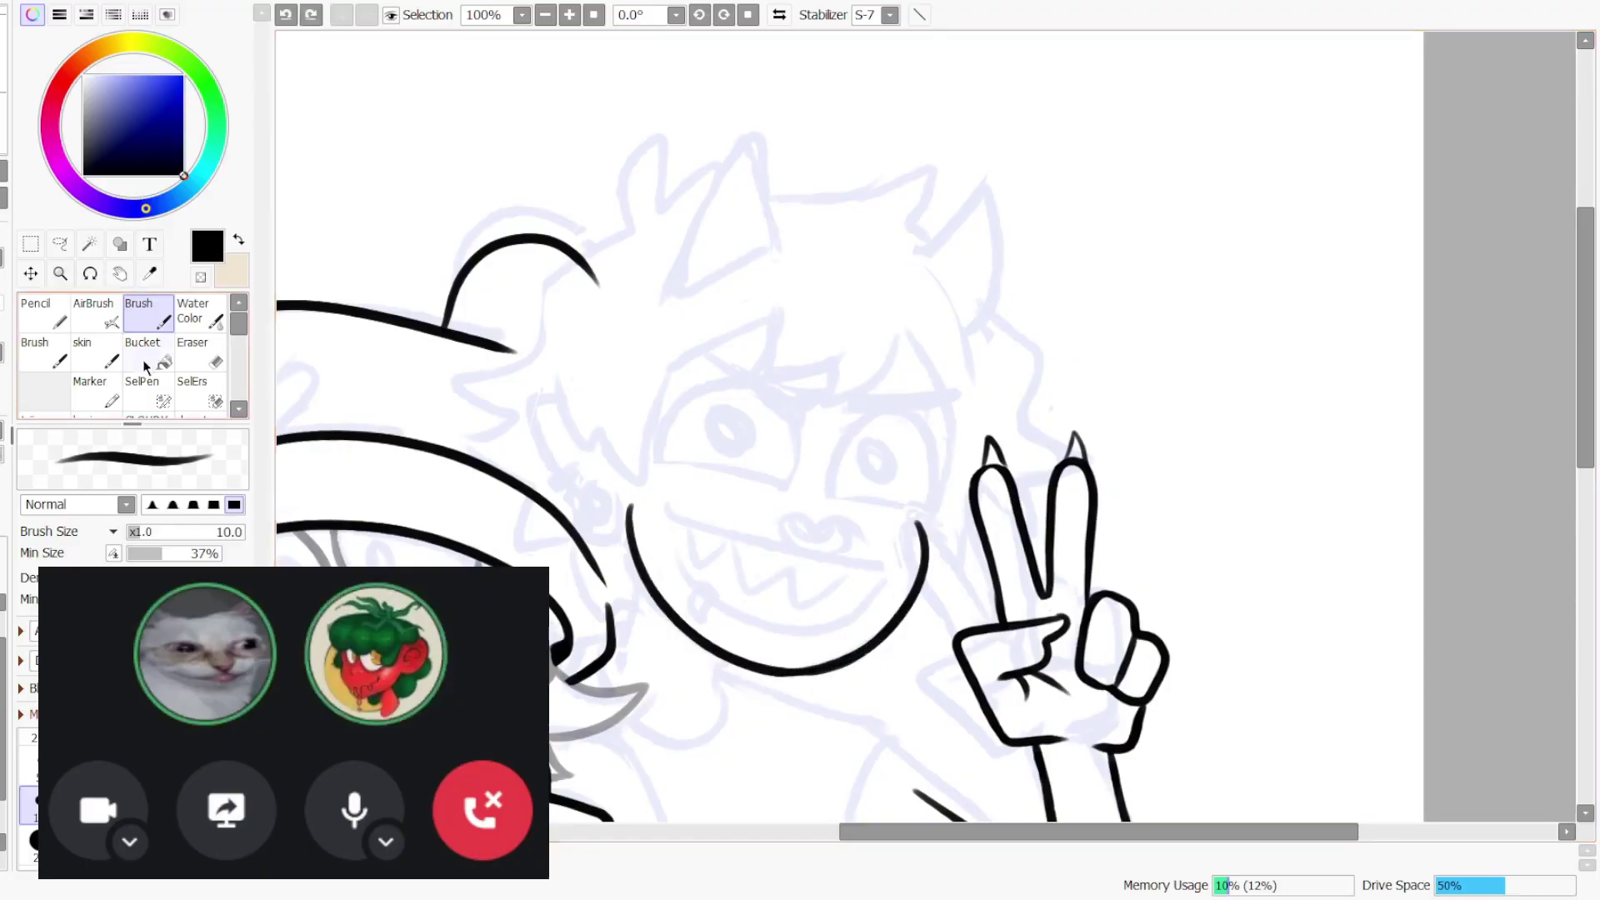
- Transform the inked jaw curve, slightly adjusting its upper end beside the hat
click(569, 14)
click(593, 15)
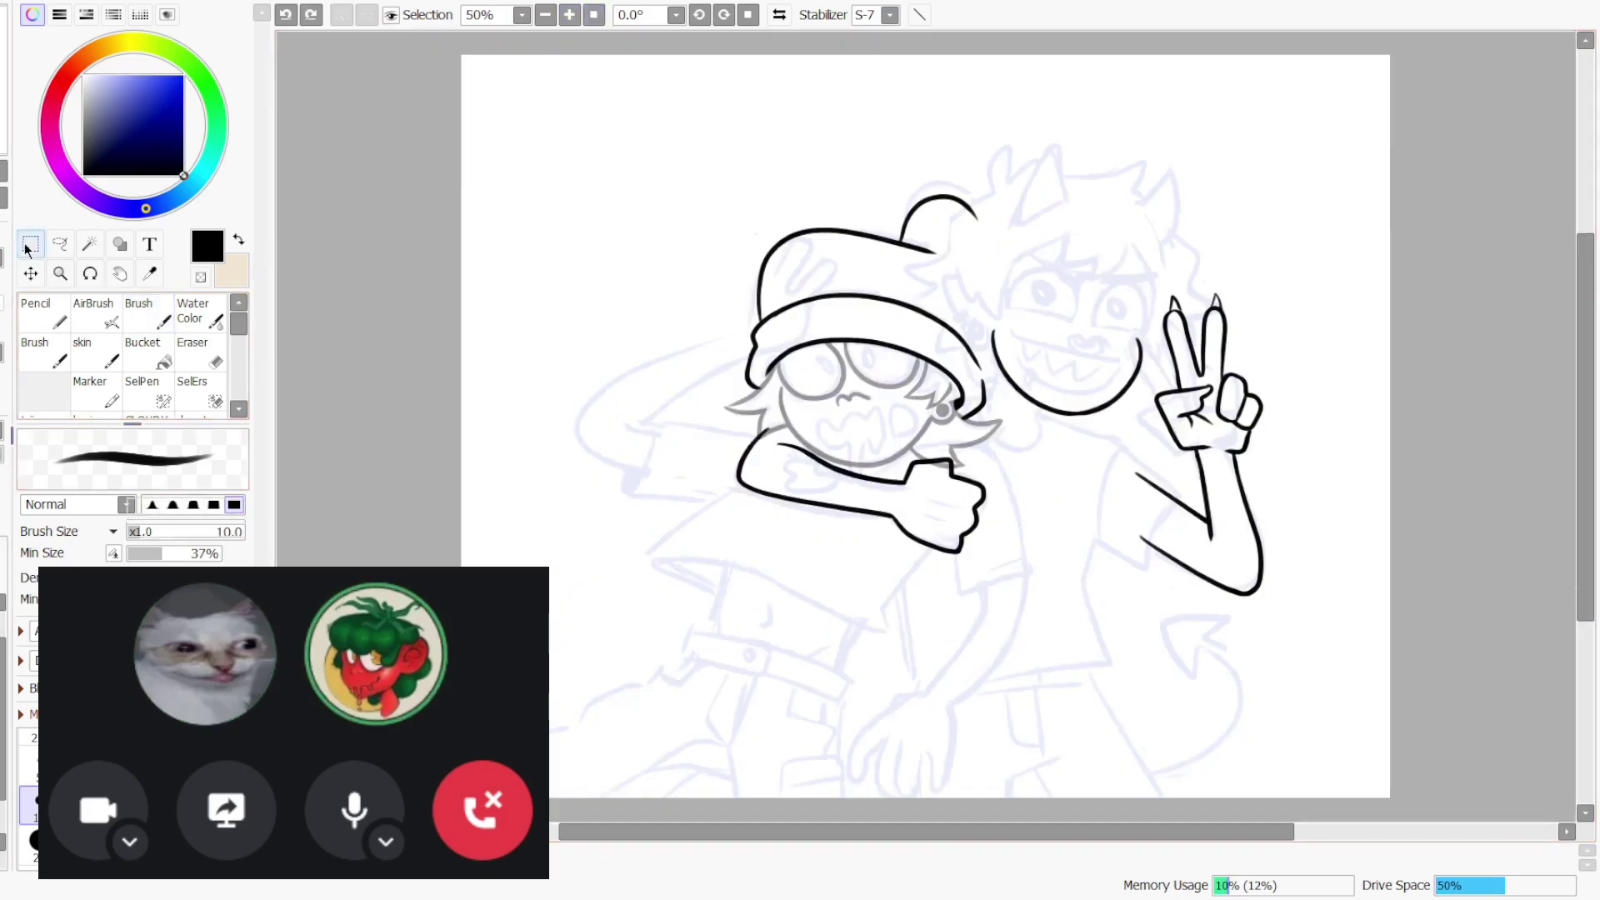
key(ctrl+t)
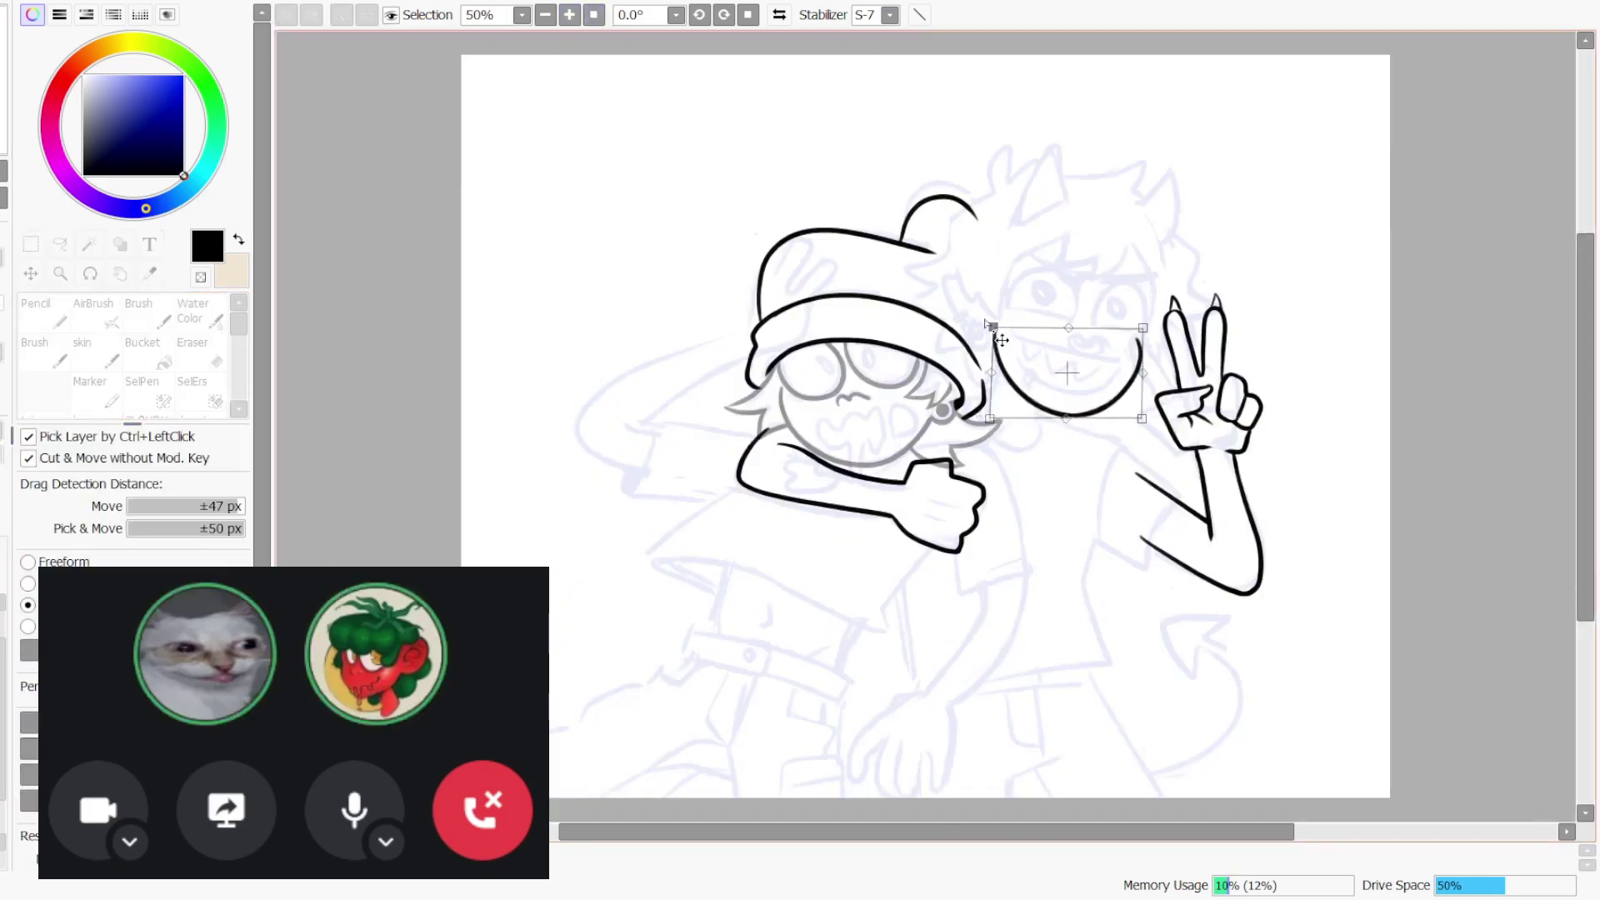
key(Return)
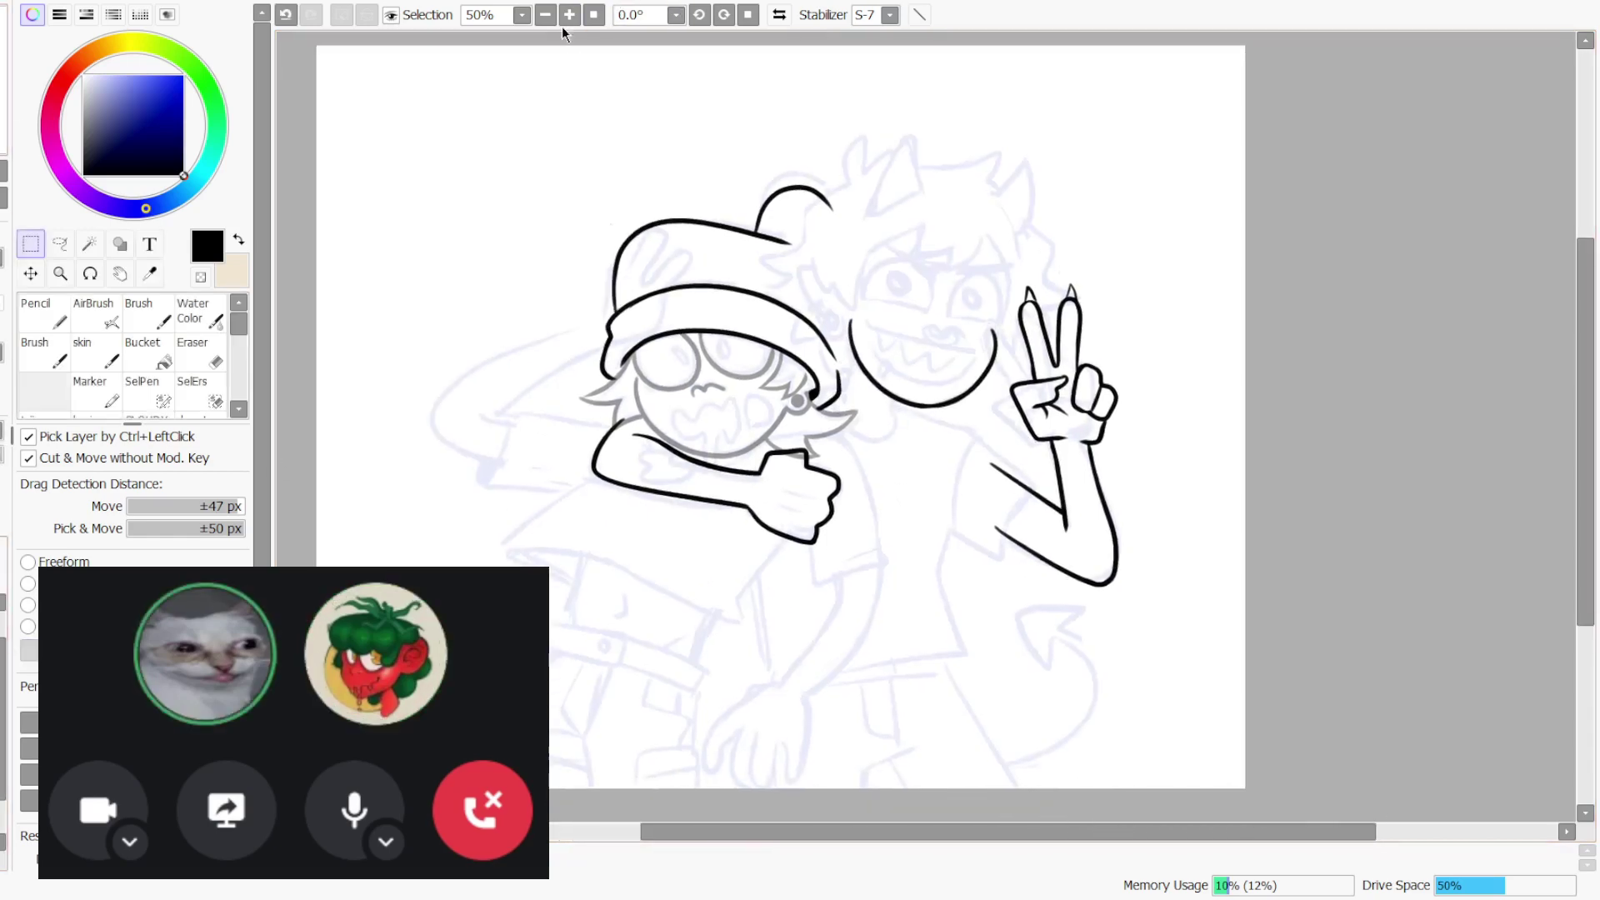
- Transform the jaw curve again, slightly stretching its lower corner on the side of the peace-sign hand
click(569, 14)
key(b)
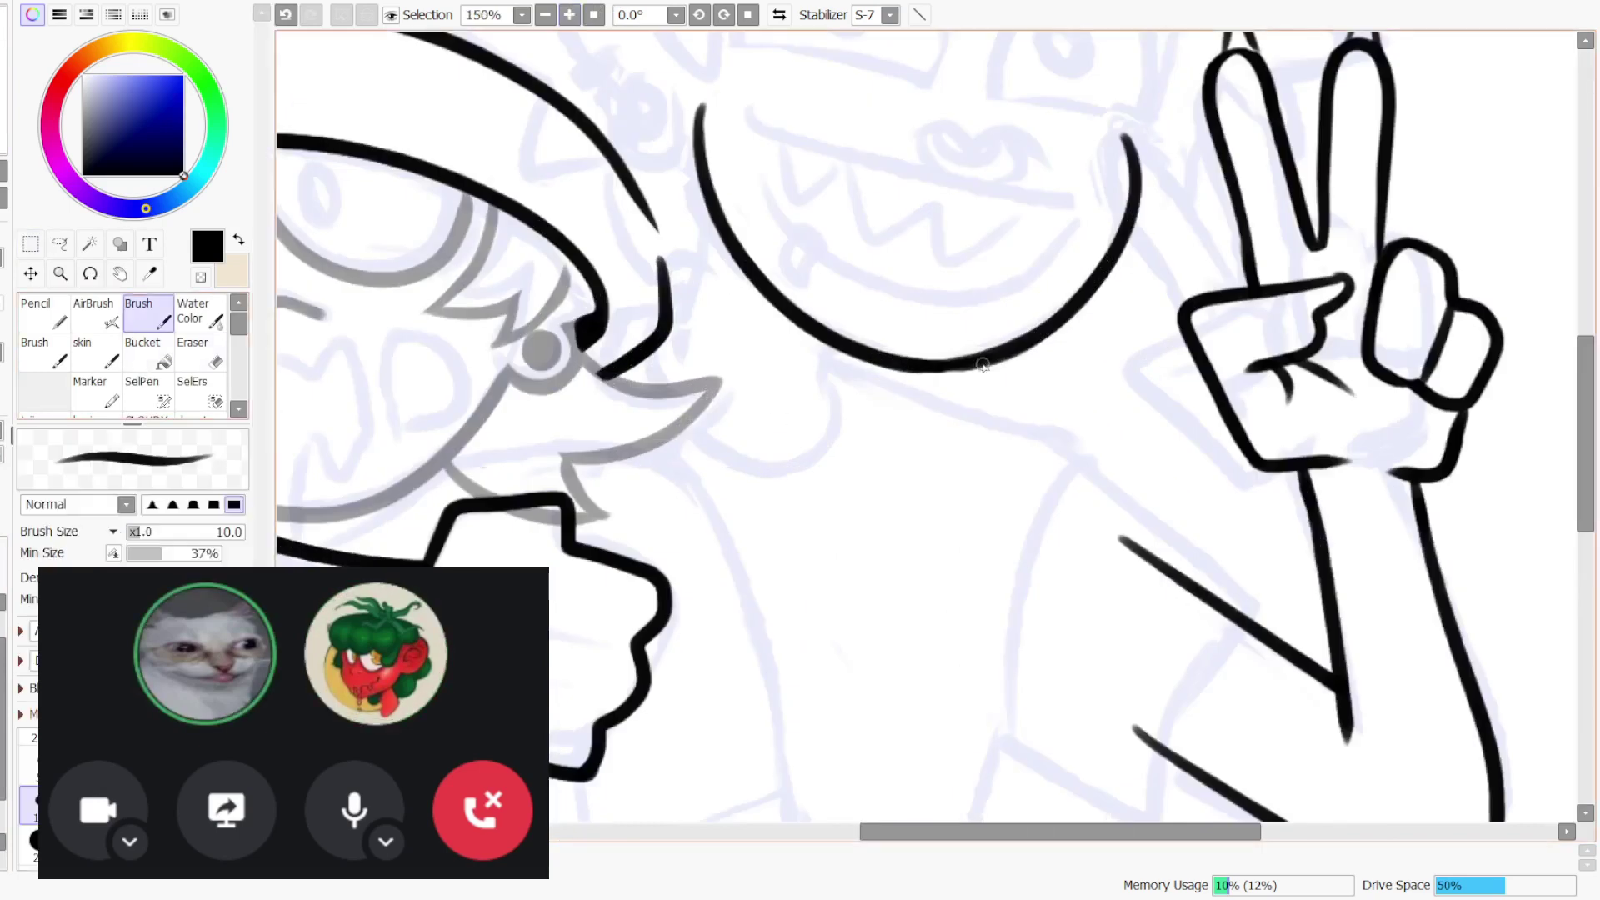
mouse_move(326, 330)
mouse_down()
mouse_move(306, 655)
mouse_move(201, 795)
mouse_up()
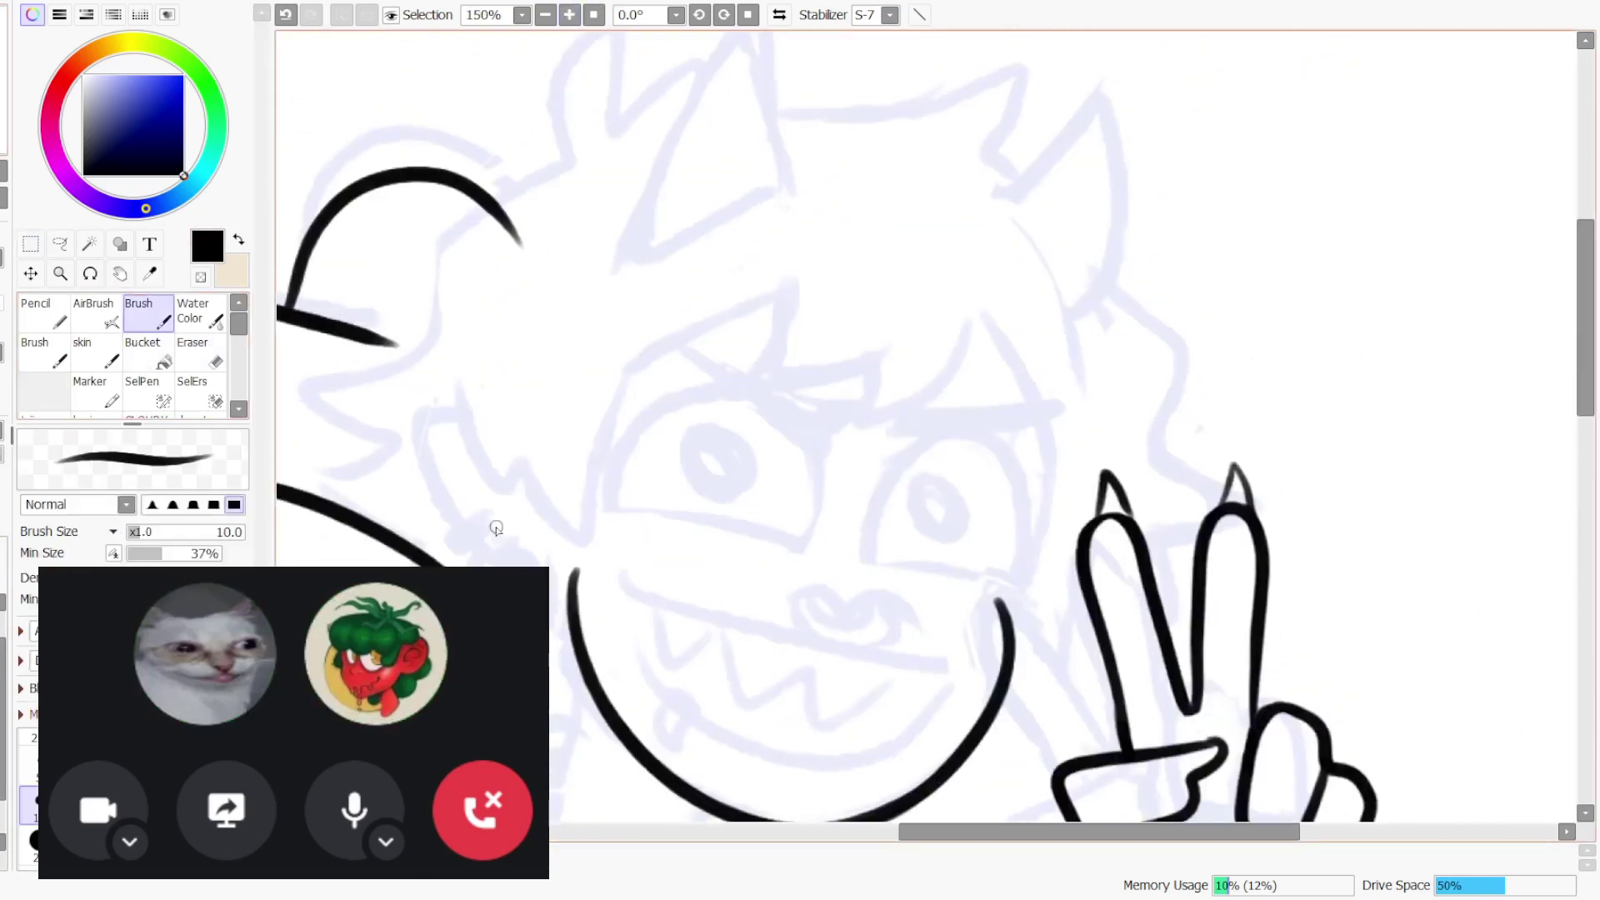
key(s)
key(ctrl+t)
scroll(957, 593, down, 3)
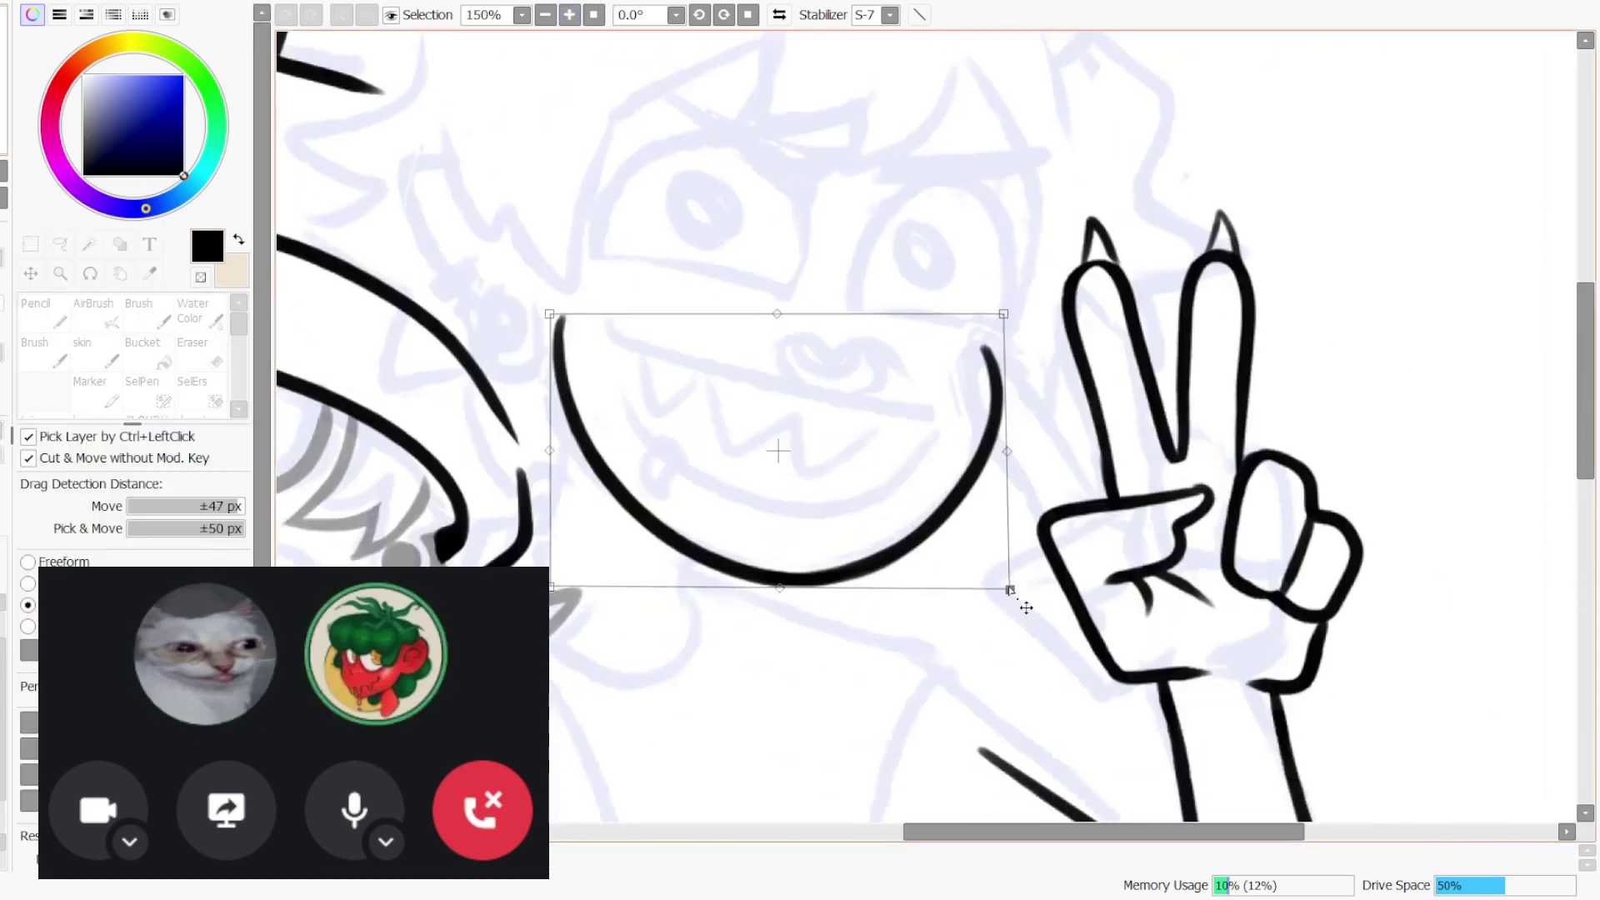
drag(884, 492, 898, 500)
click(73, 650)
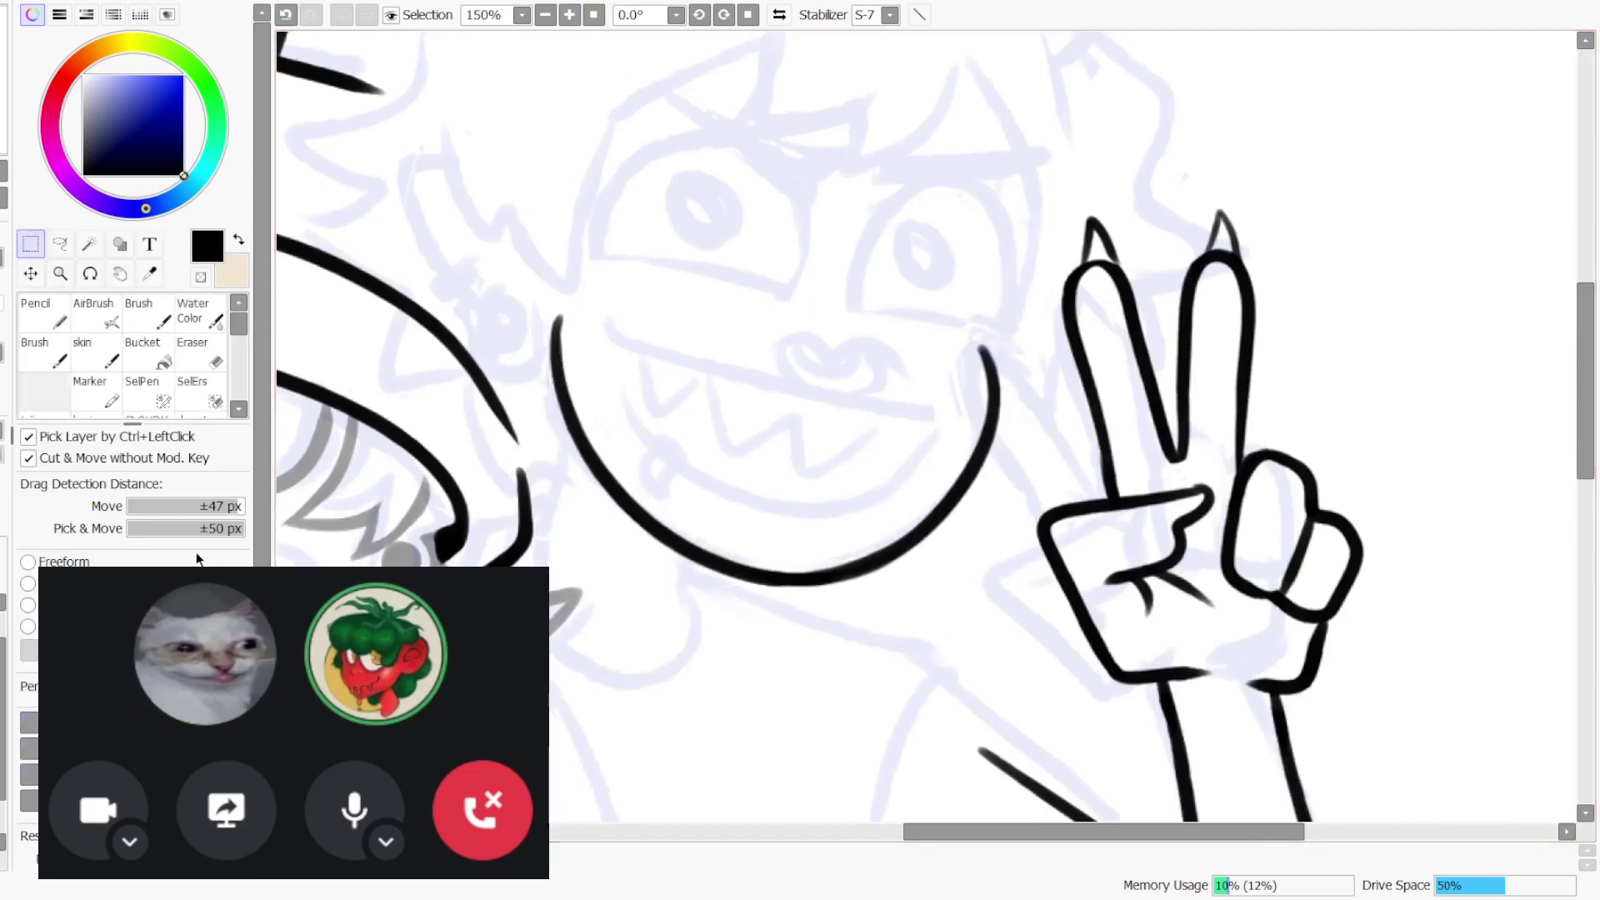
- Try to ink the face edge rising from the jaw on the peace-sign side, and undo it
click(148, 312)
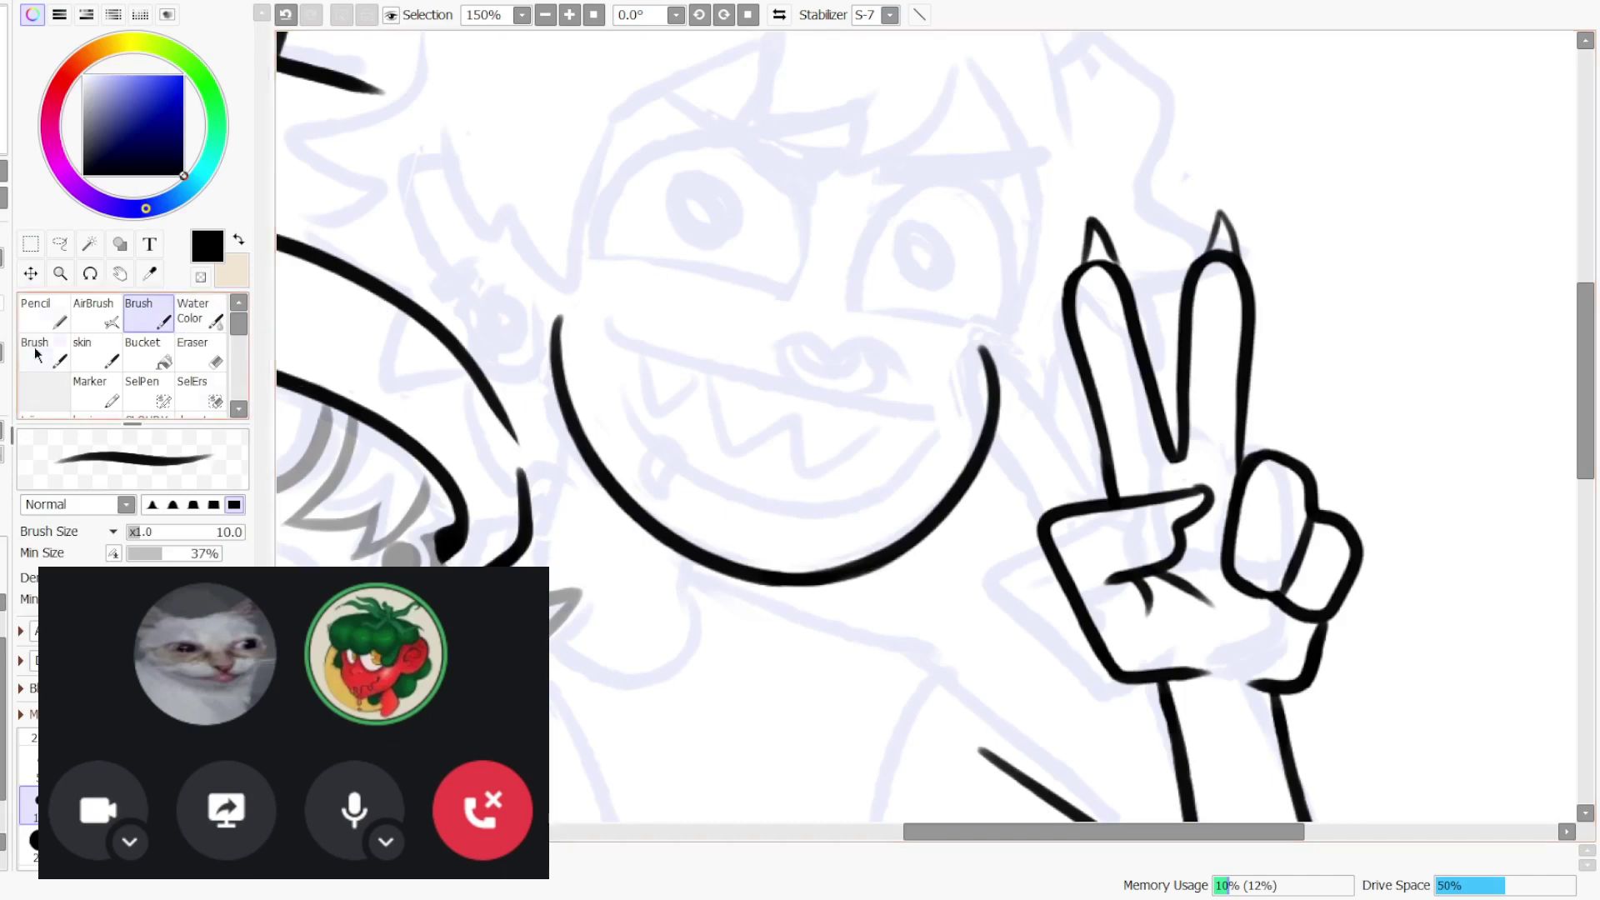
drag(1028, 192, 985, 365)
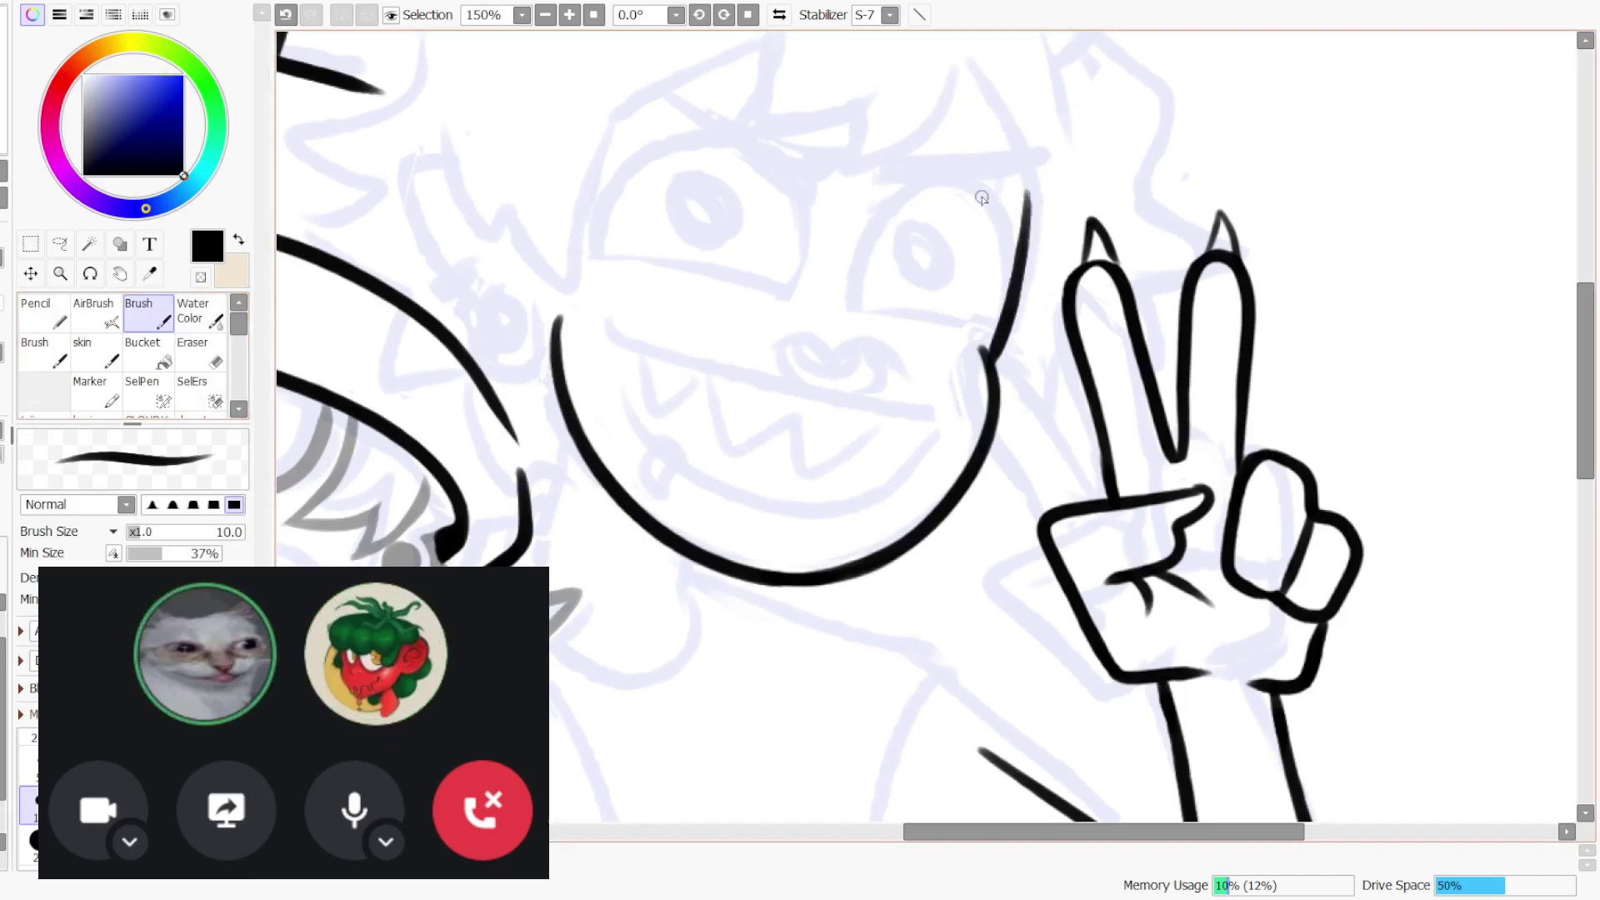
key(ctrl+z)
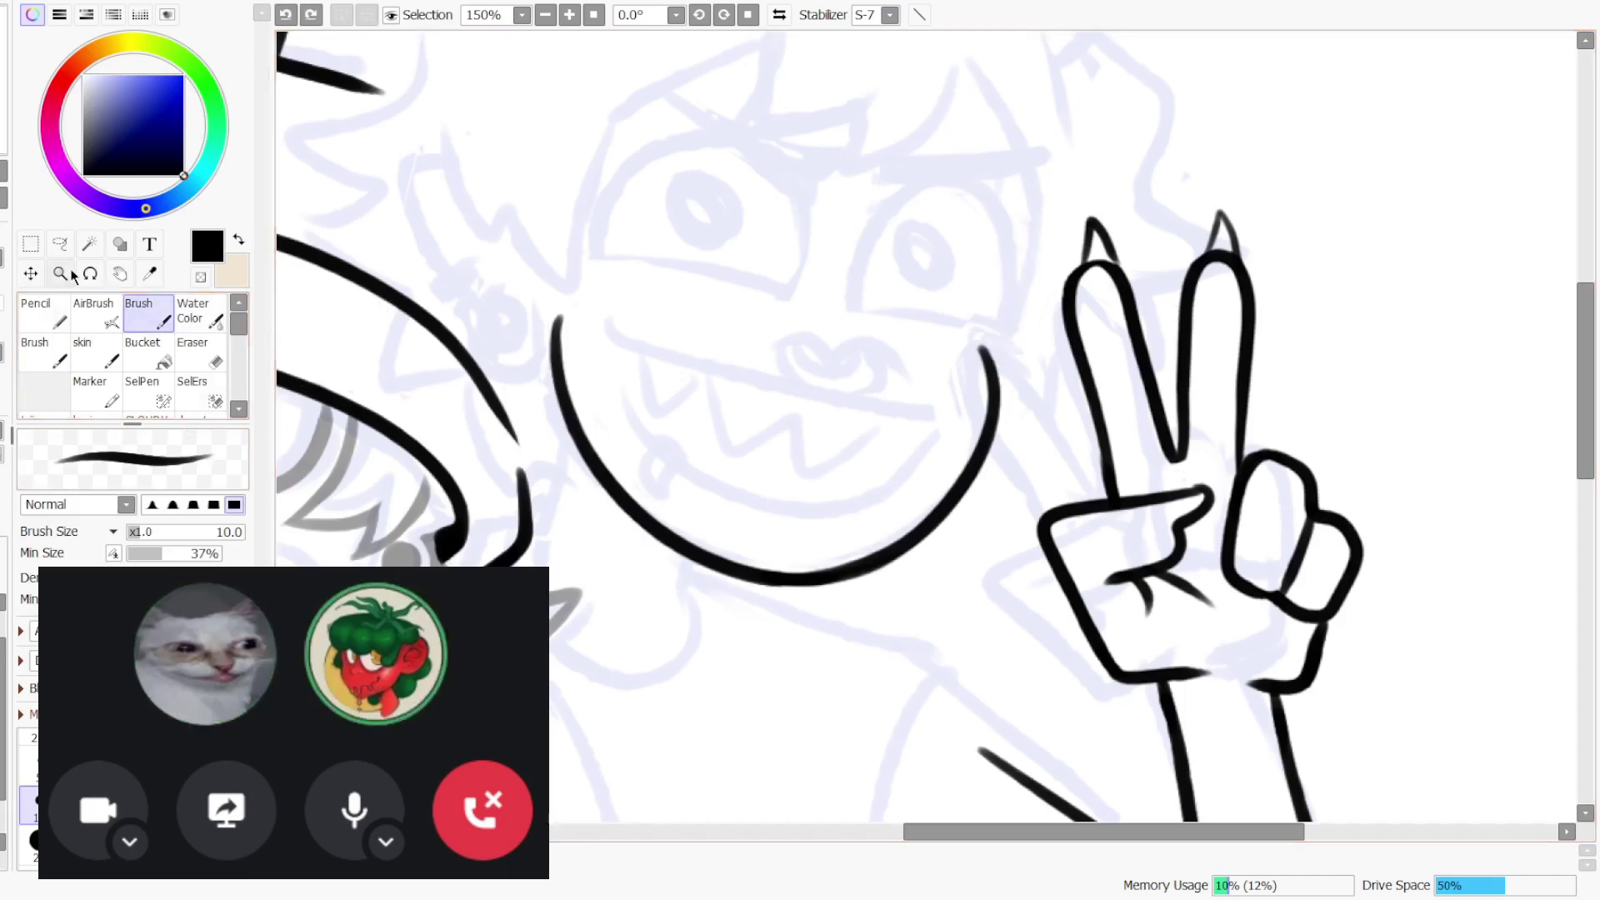
- Enlarge the jaw curve slightly with a freeform transform and settle it over the sketched chin
key(ctrl+t)
drag(1006, 595, 986, 600)
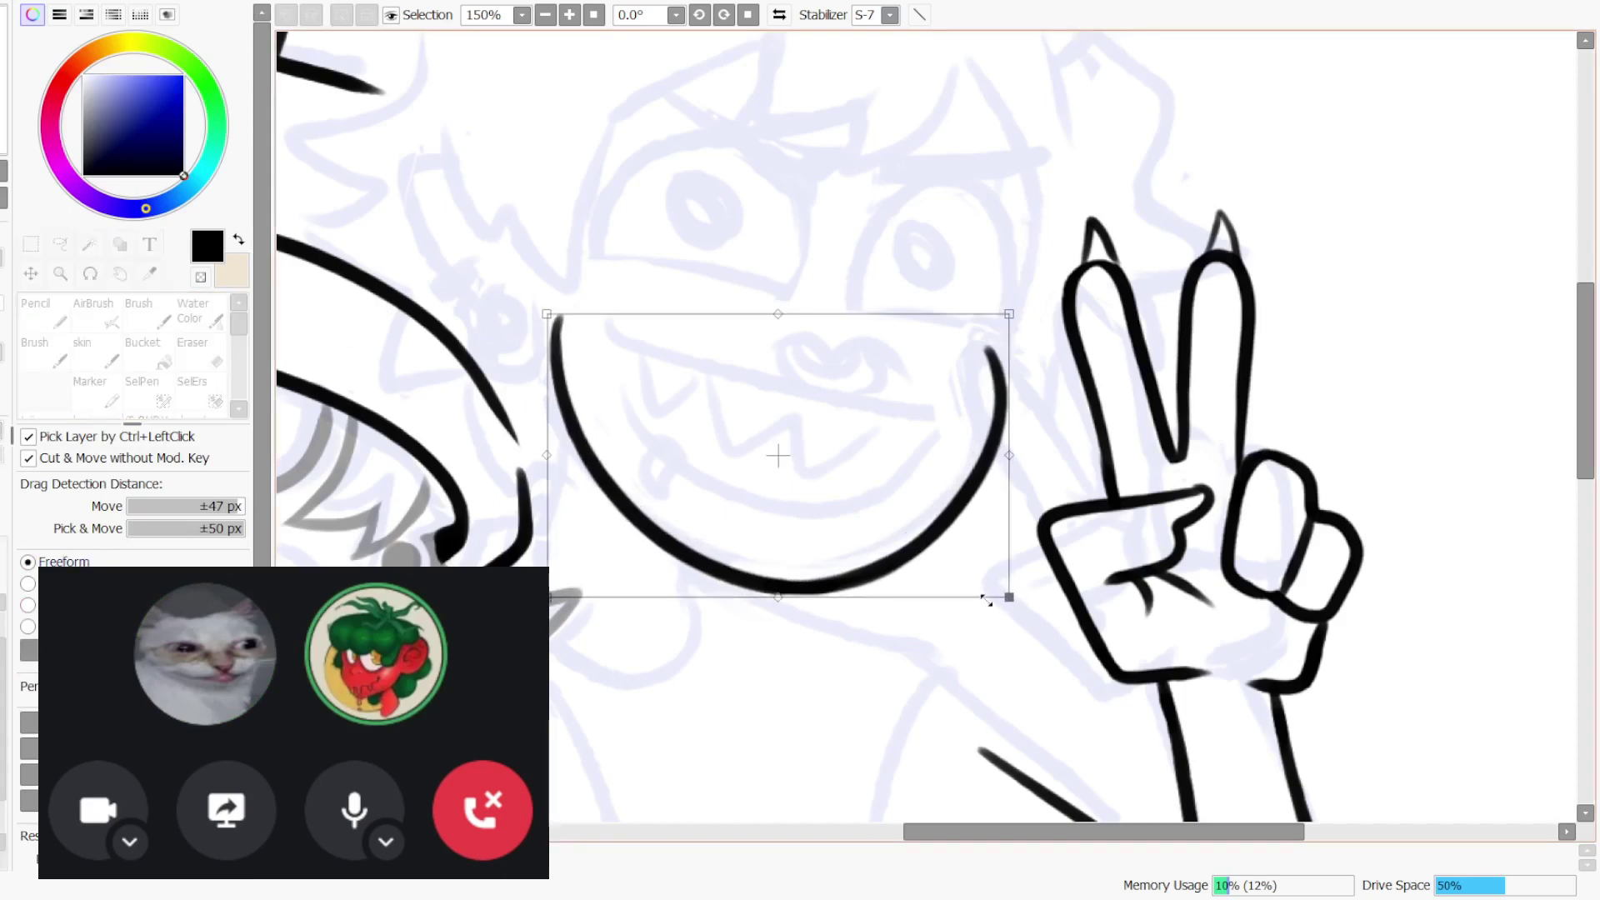
drag(872, 404, 874, 402)
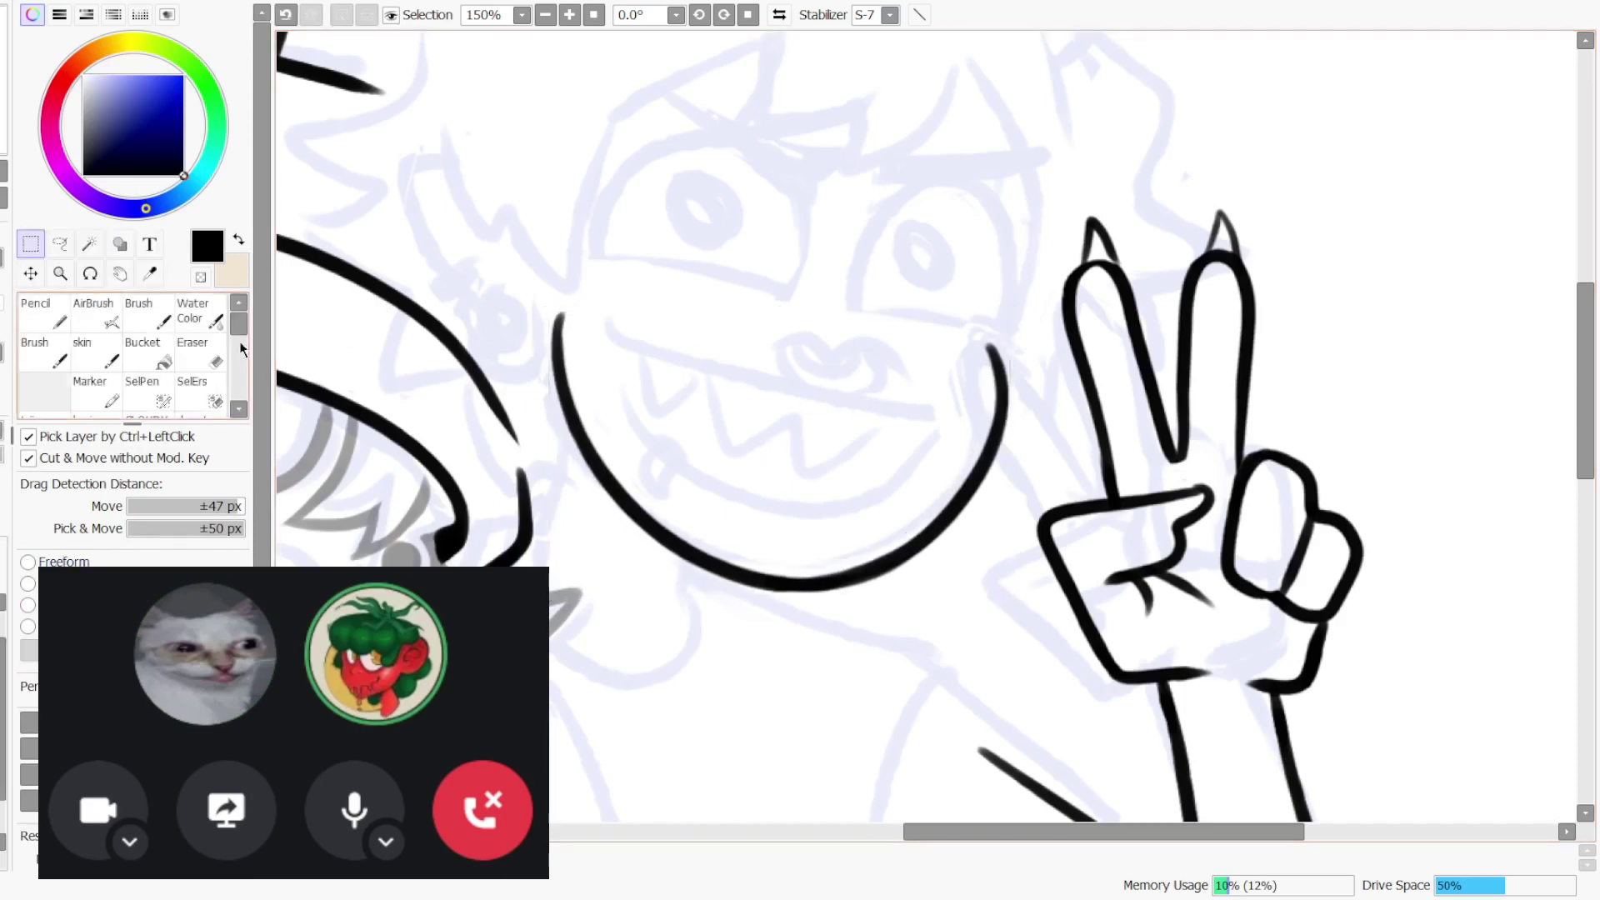
- Try to ink the horned character's eye nearest the peace-sign hand with several strokes, and undo each one
click(200, 390)
click(148, 315)
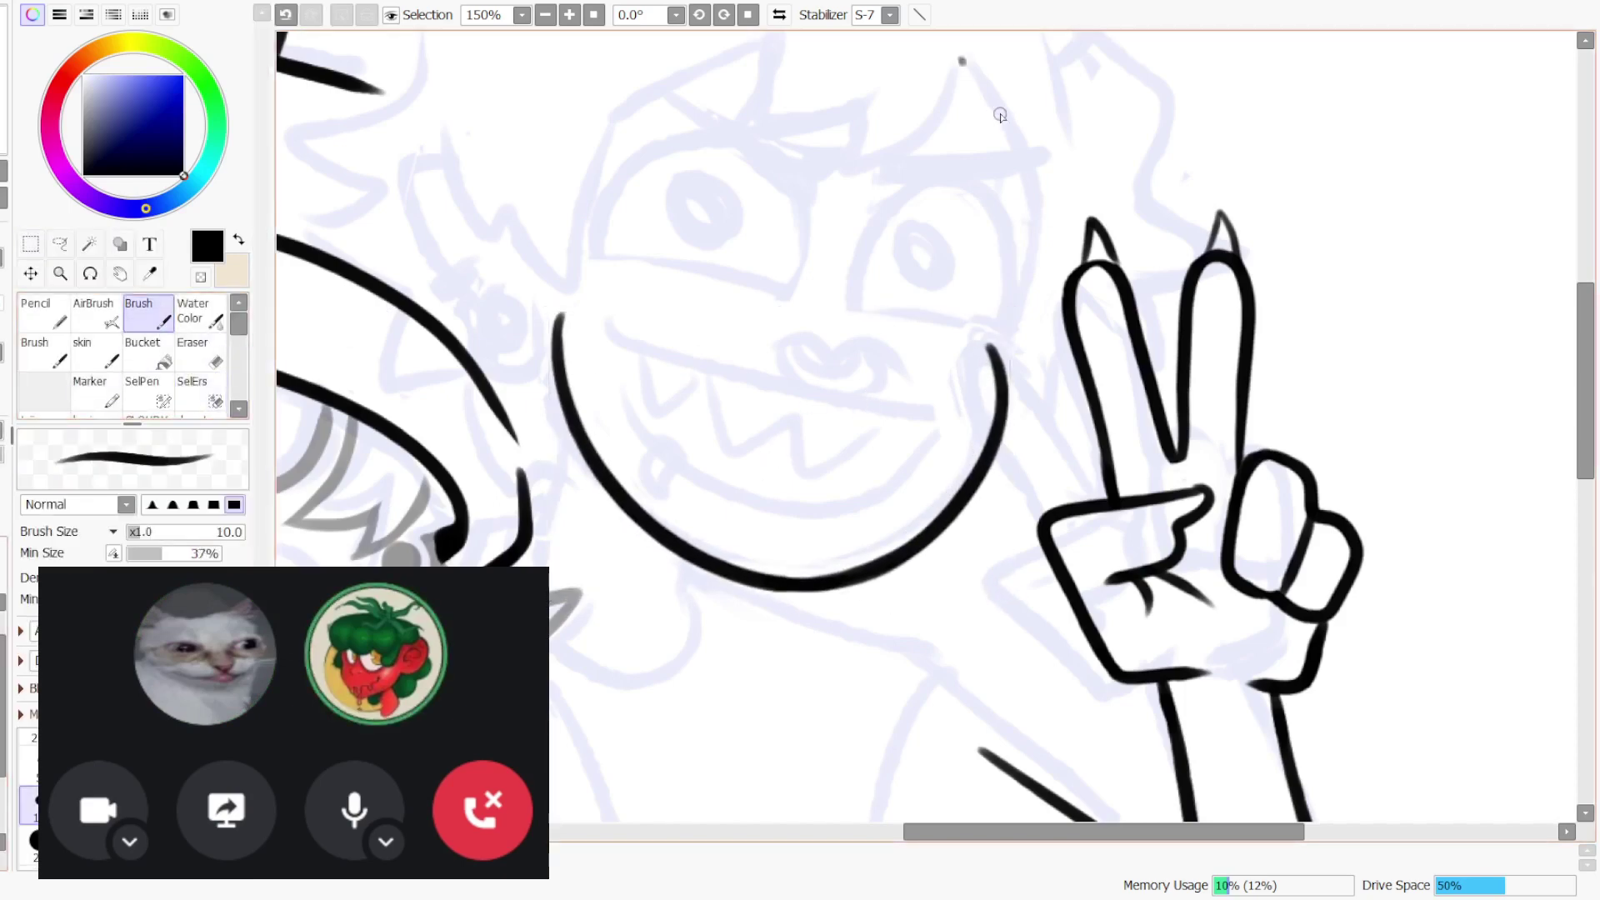
drag(960, 58, 1000, 350)
key(ctrl+z)
mouse_move(842, 305)
mouse_down()
mouse_move(964, 164)
mouse_move(996, 219)
mouse_up()
key(ctrl+z)
mouse_move(990, 332)
mouse_down()
mouse_move(1012, 187)
mouse_move(880, 179)
mouse_up()
key(ctrl+z)
mouse_move(841, 295)
mouse_down()
mouse_move(957, 152)
mouse_move(1010, 249)
mouse_up()
key(ctrl+z)
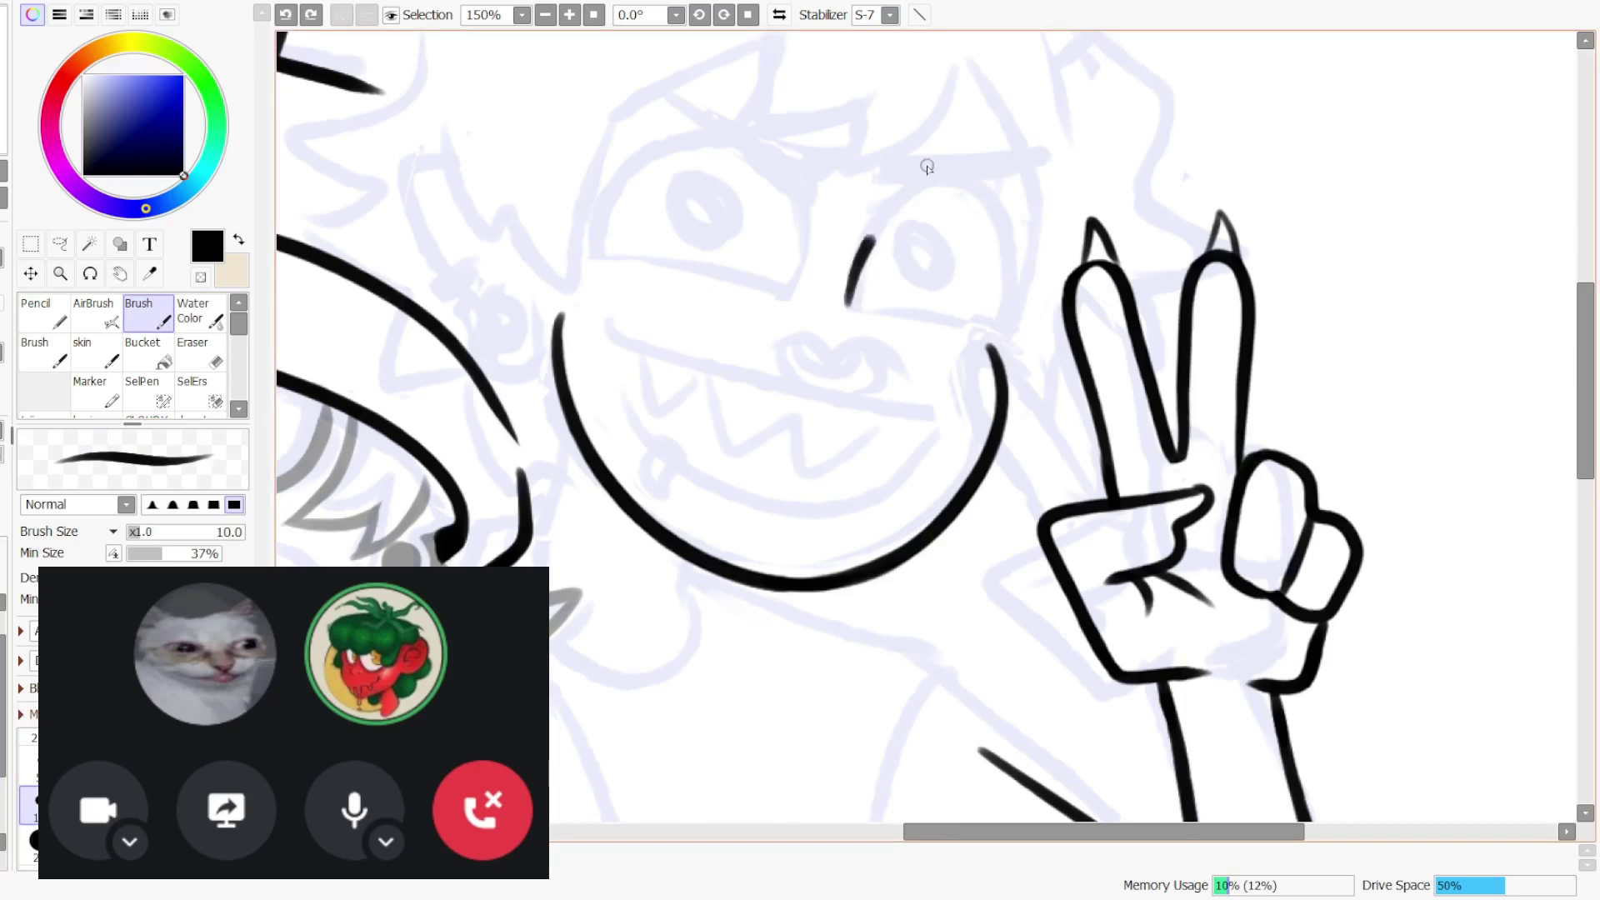
- Ink the eye nearest the peace-sign hand as a dome with a slanted straight lower lid, and thin that lid with the eraser
mouse_move(871, 240)
mouse_down()
mouse_move(1021, 309)
mouse_move(846, 307)
mouse_up()
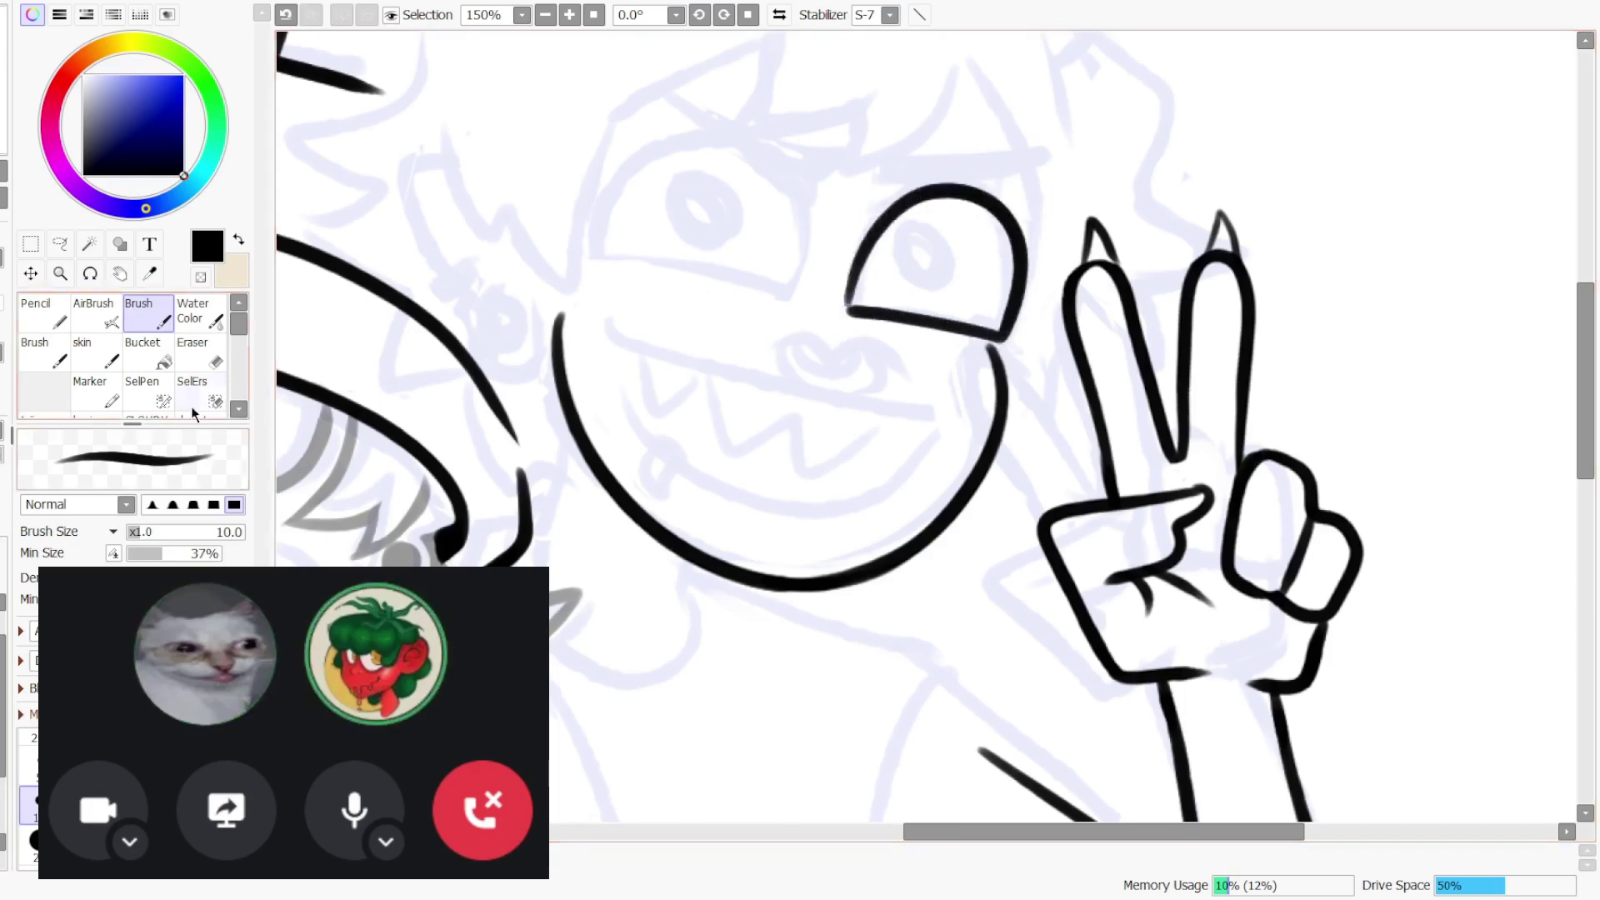
click(196, 354)
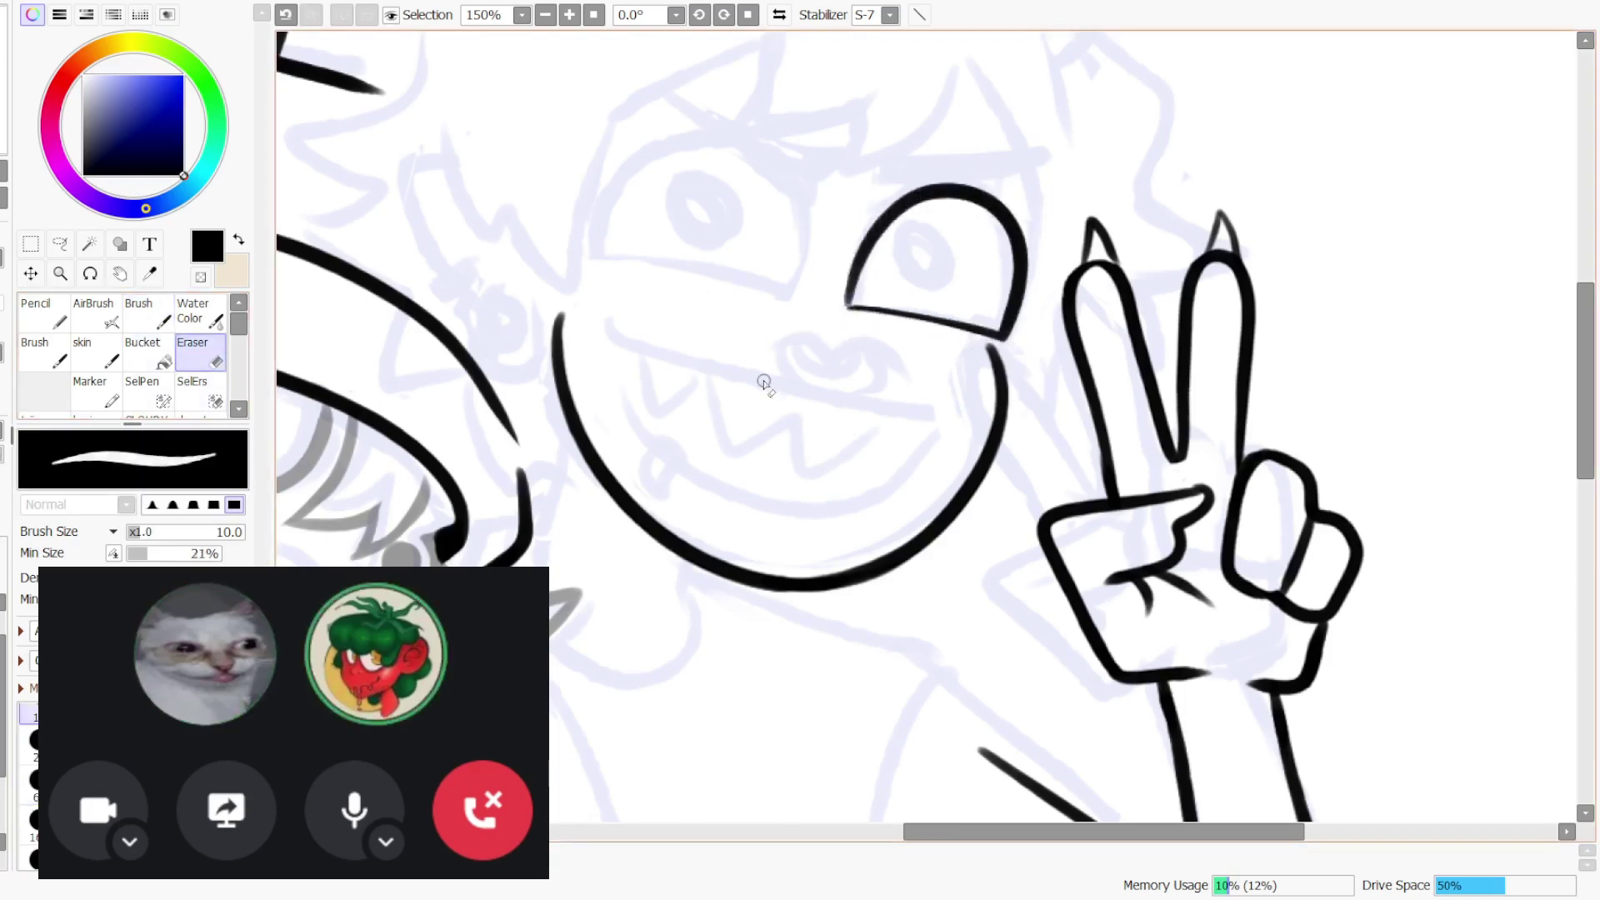
- Try to ink the arched outline of the horned character's eye nearest the hat, and undo the strokes
key(b)
mouse_move(598, 257)
mouse_down()
mouse_move(790, 301)
mouse_move(699, 137)
mouse_up()
key(ctrl+z)
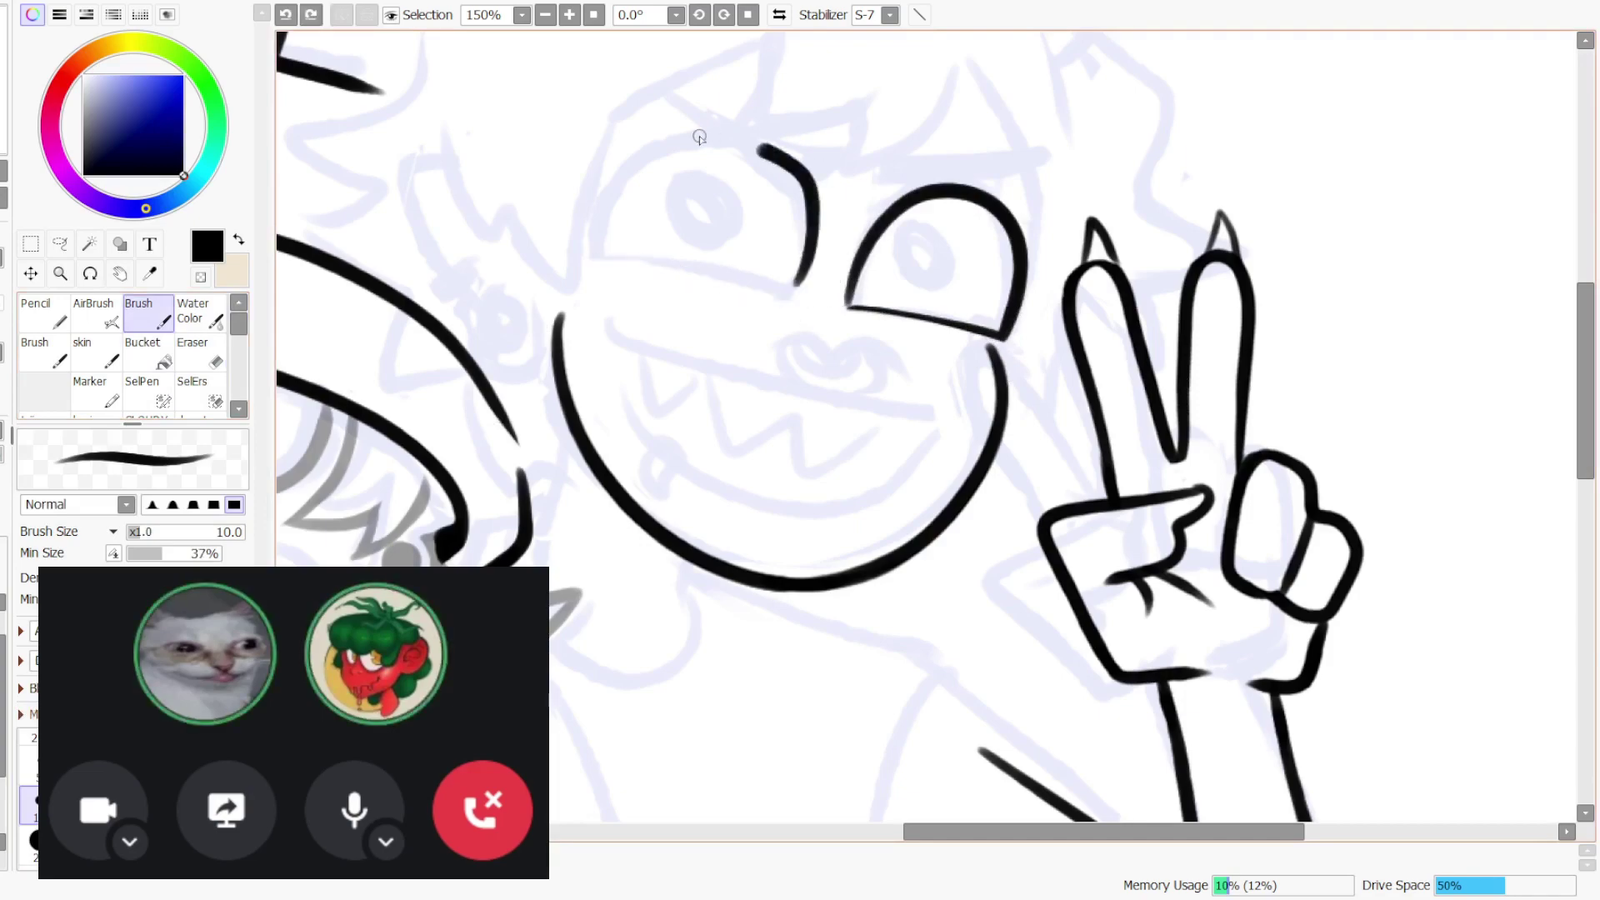
key(ctrl+z)
mouse_move(594, 246)
mouse_down()
mouse_move(690, 130)
mouse_move(824, 200)
mouse_move(768, 278)
mouse_up()
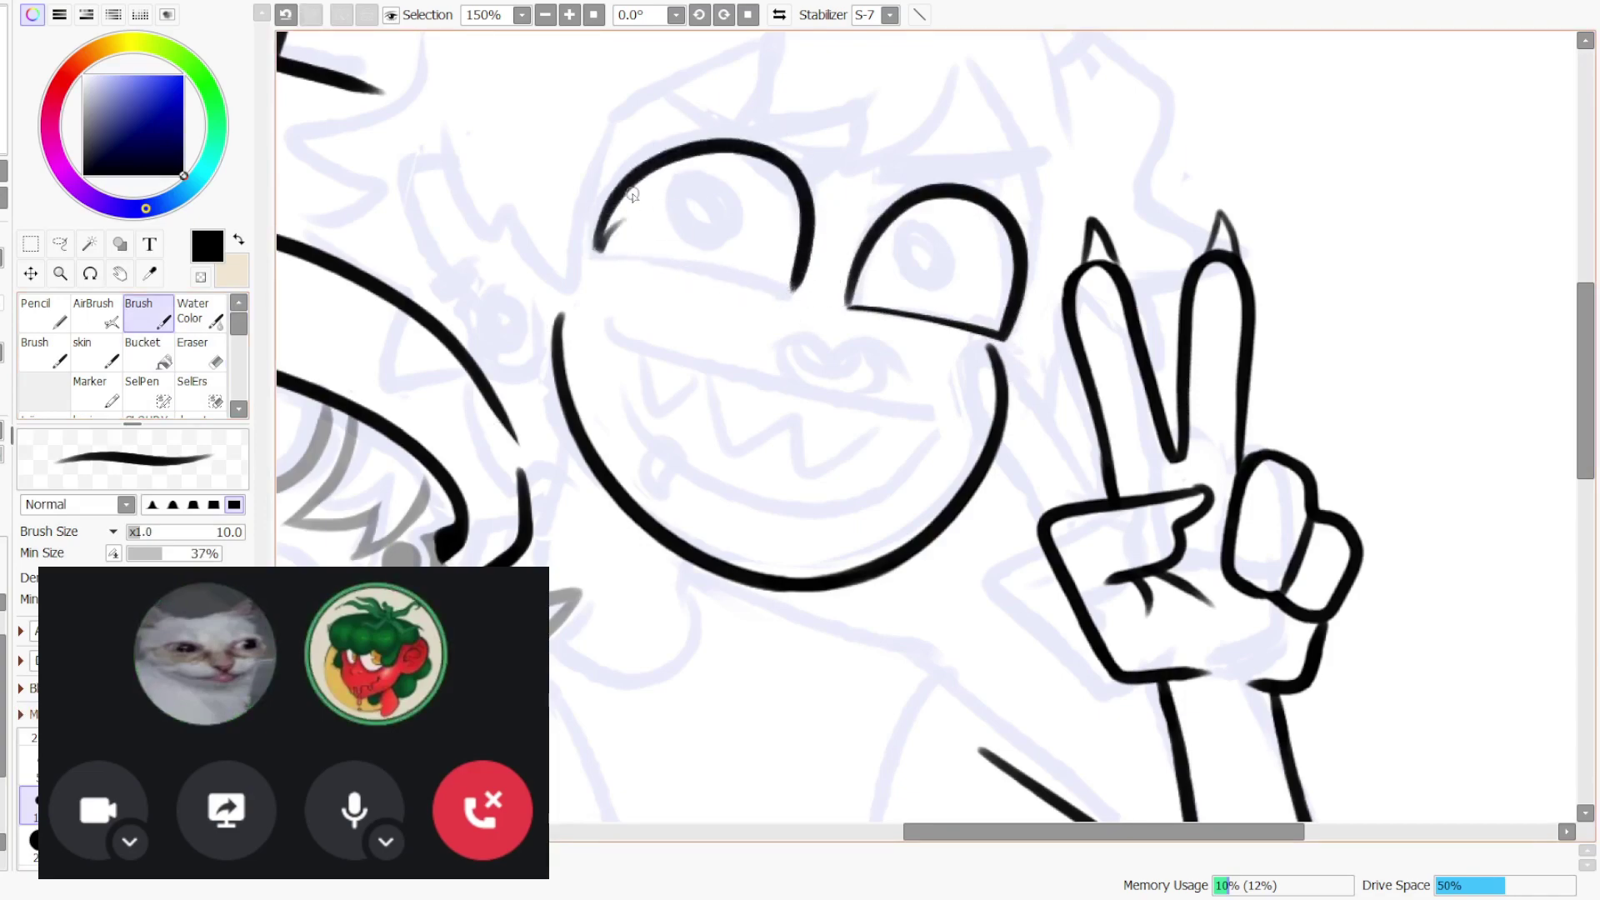
key(ctrl+z)
key(ctrl+z)
- Re-ink the eye nearest the hat as a wide dome and close it with a slanted lower lid
mouse_move(597, 249)
mouse_down()
mouse_move(611, 193)
mouse_move(825, 247)
mouse_up()
drag(825, 247, 809, 298)
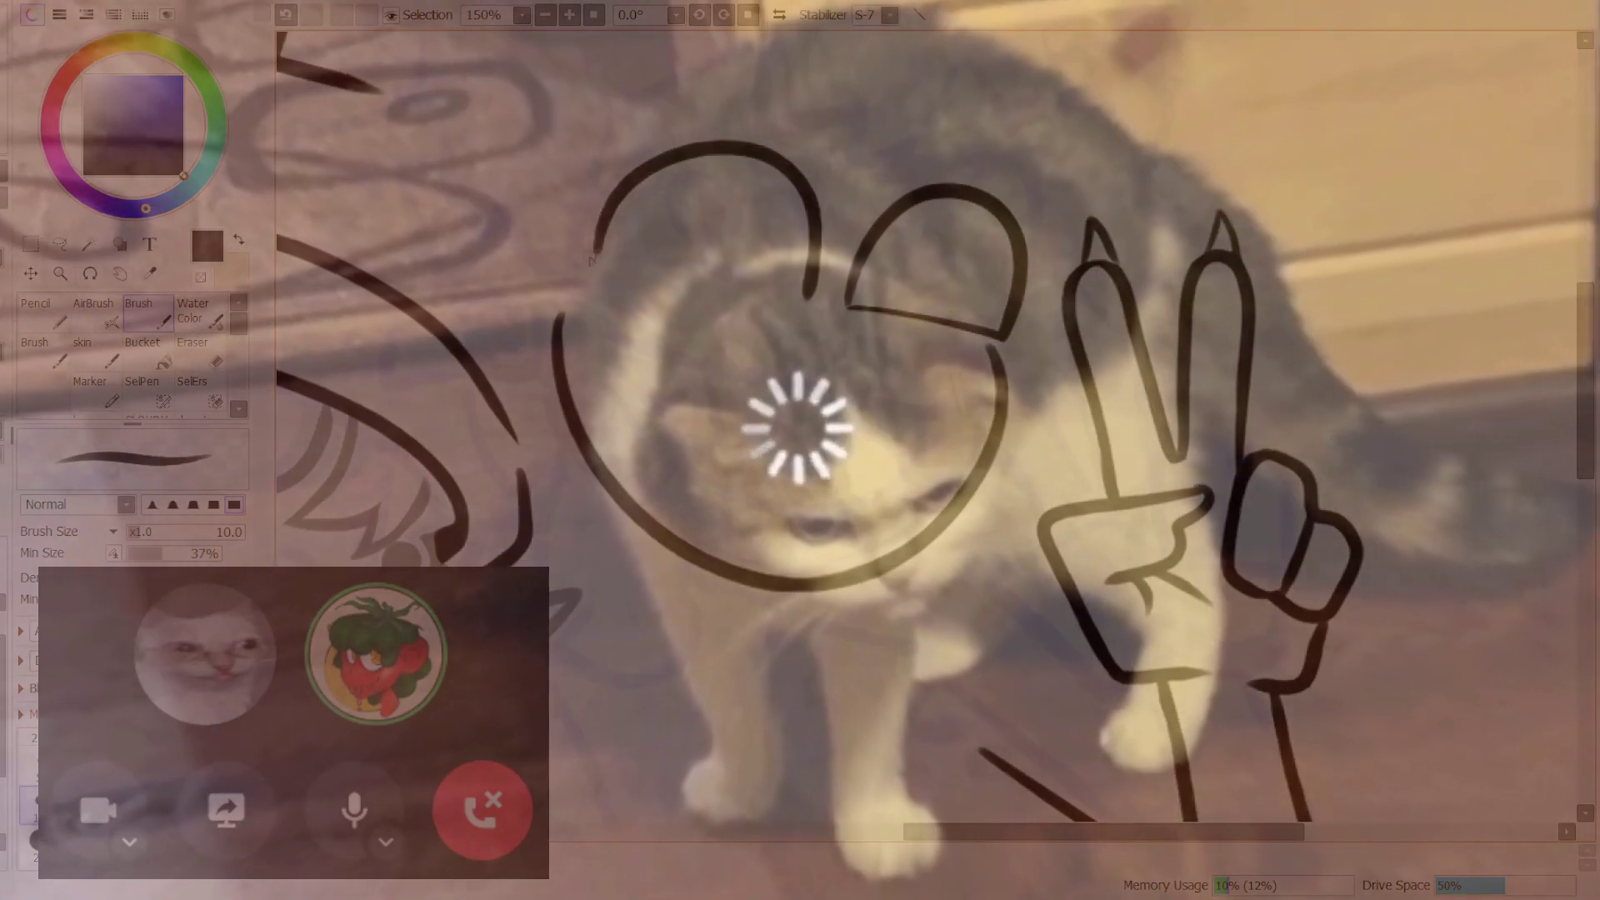
drag(596, 253, 793, 285)
key(ctrl+z)
drag(596, 254, 1002, 337)
- Trim the lower lid line at the inner corner of the eye nearest the peace-sign hand with the eraser
click(593, 14)
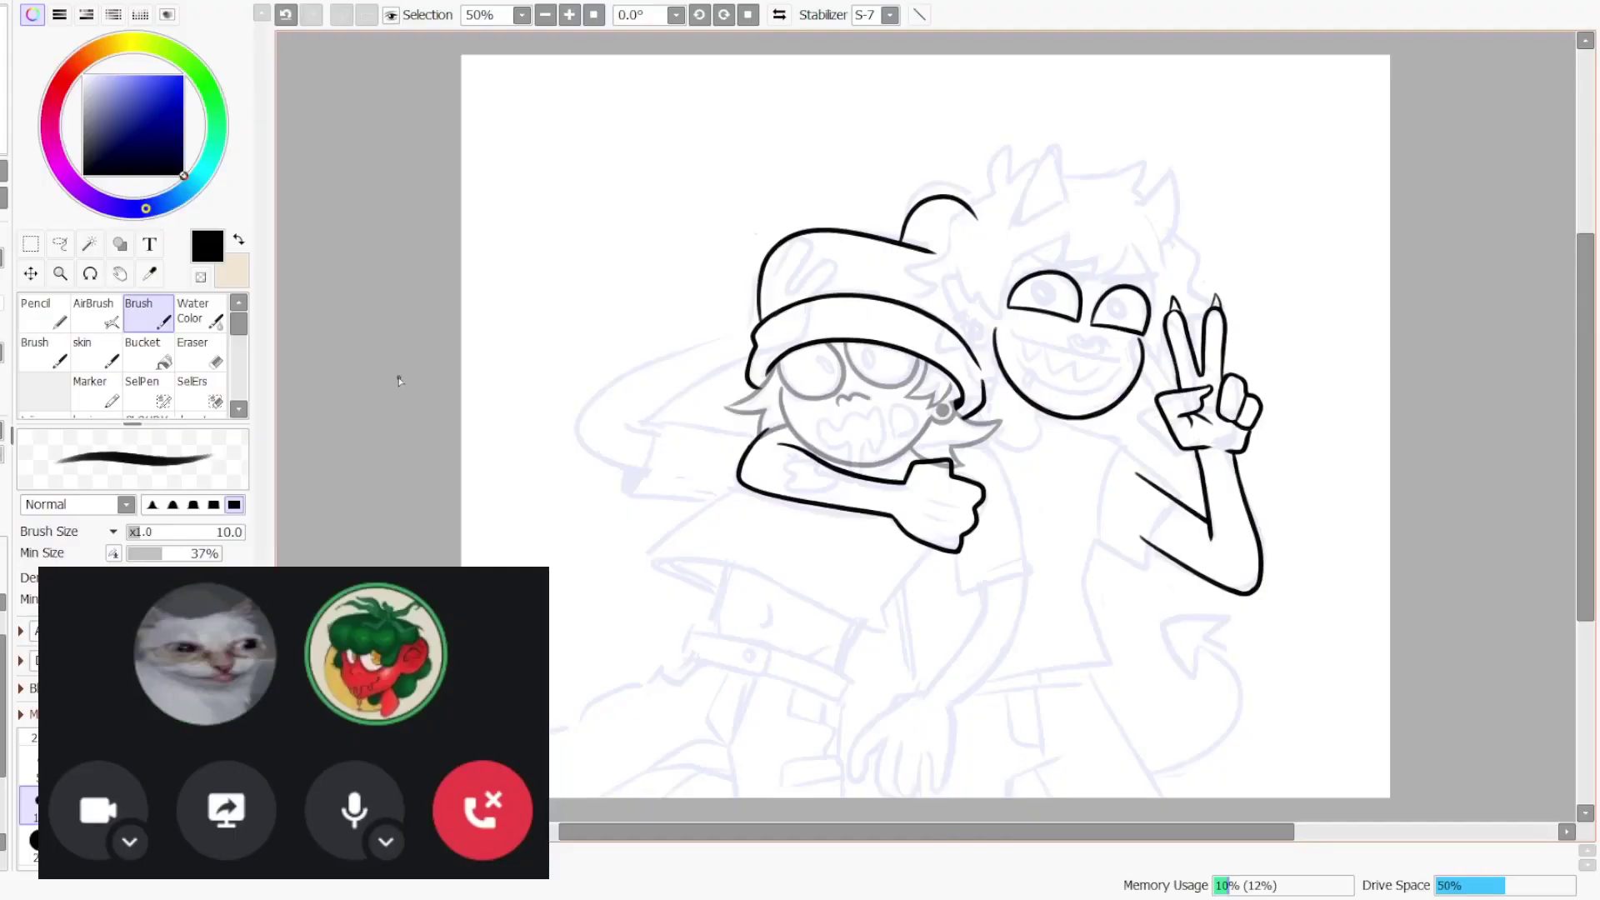
key(plus)
key(plus)
key(plus)
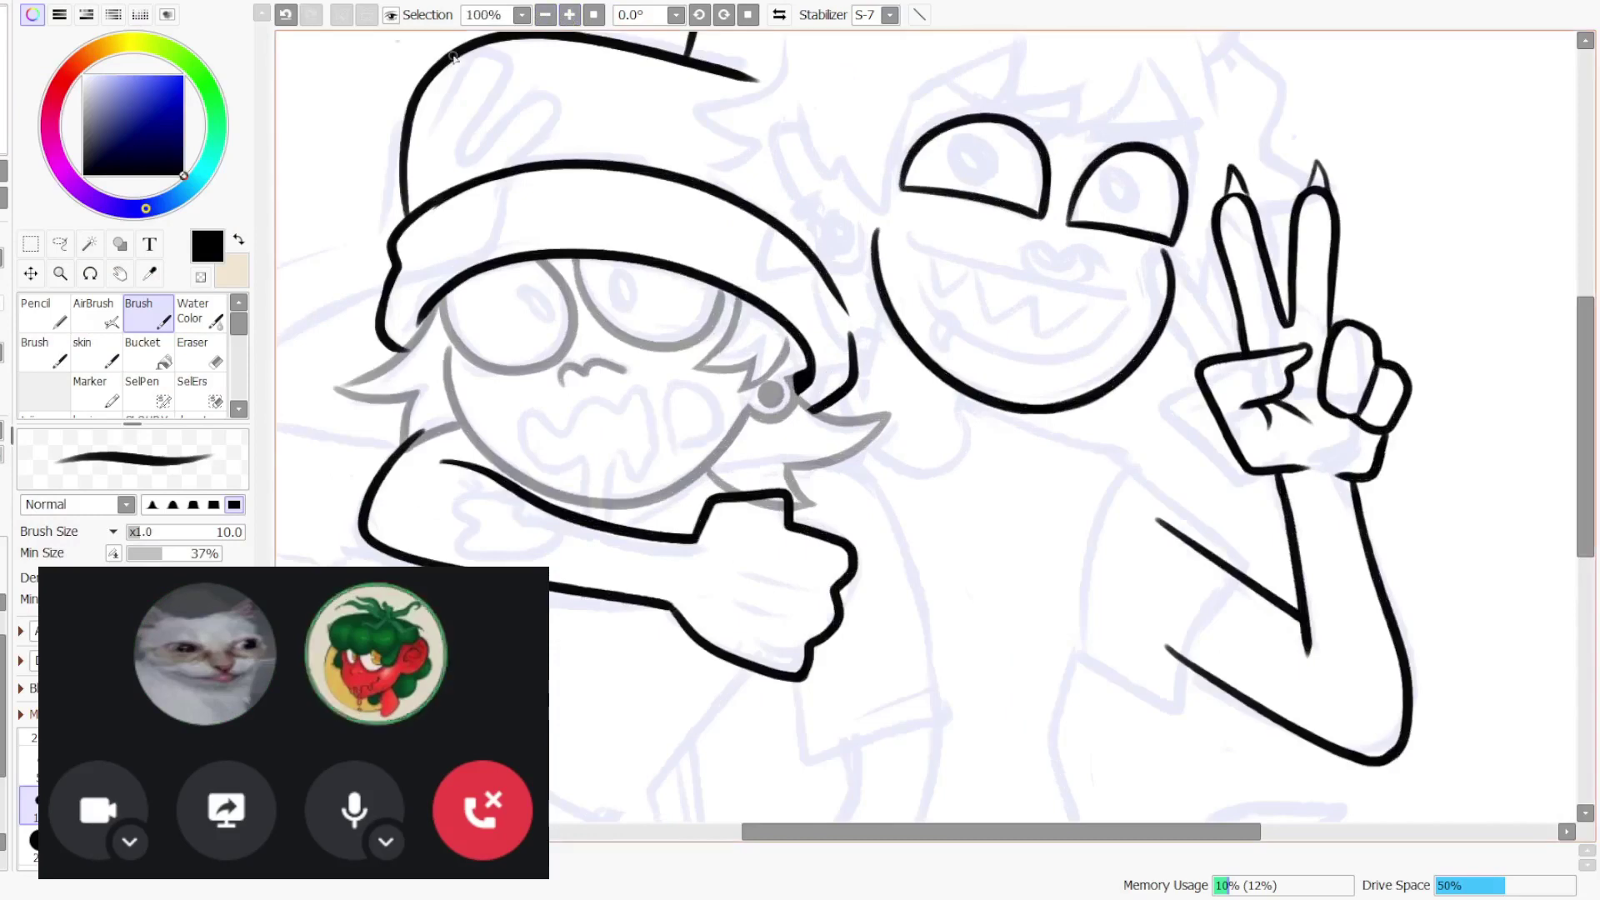
mouse_move(758, 284)
mouse_down()
mouse_move(653, 256)
mouse_move(552, 312)
mouse_up()
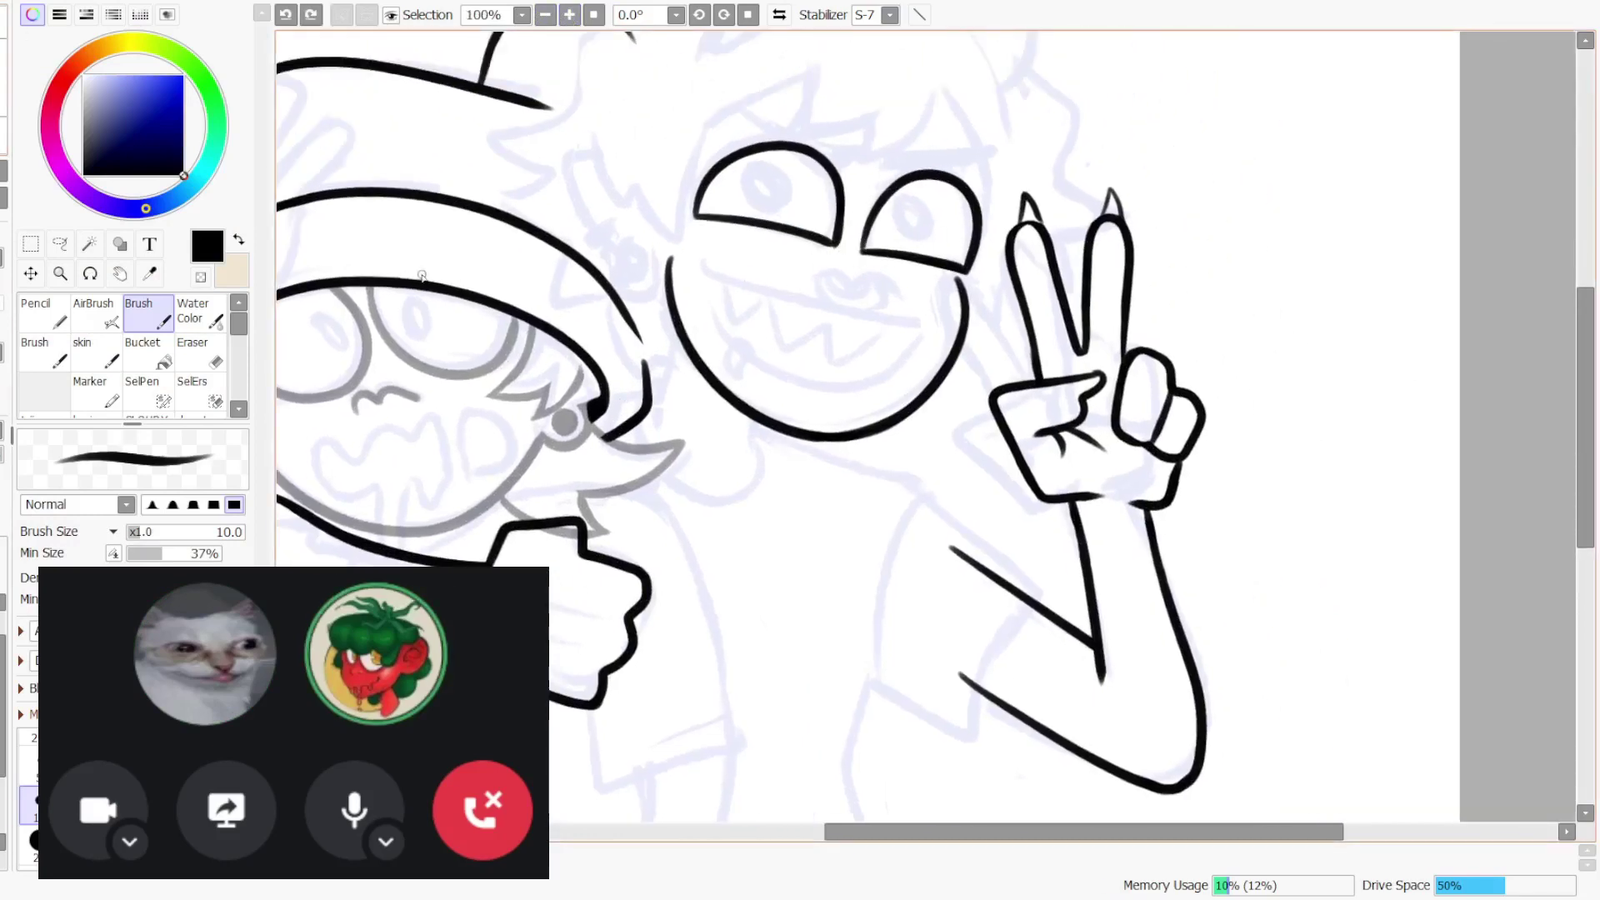
key(e)
click(839, 262)
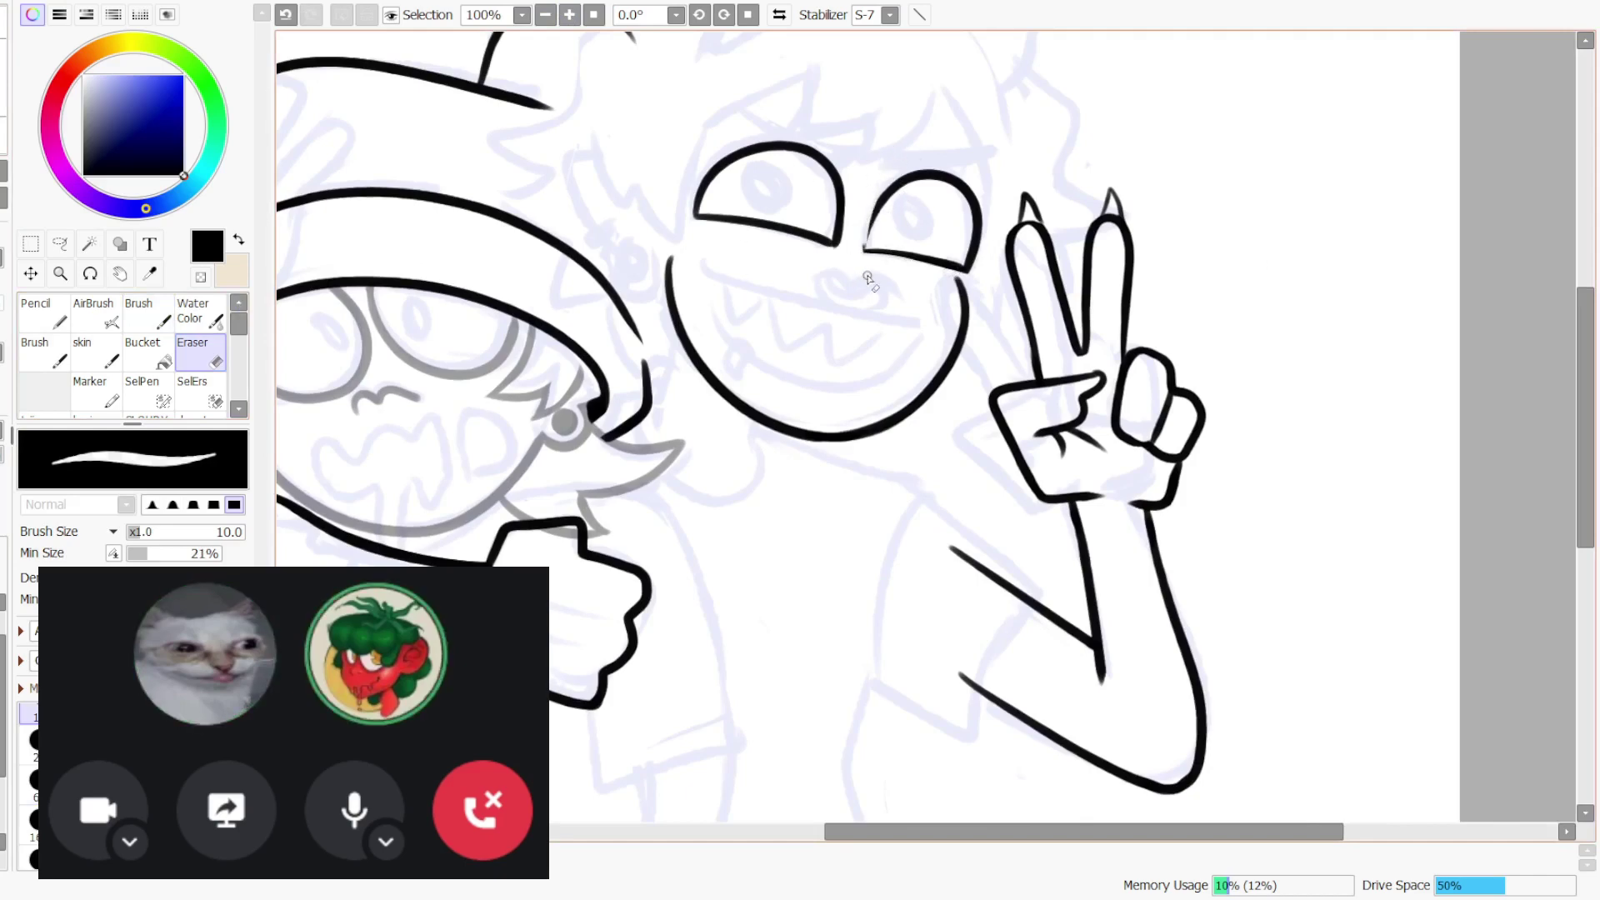
- Ink the nose with a wavy upper edge, a rounded lower curve and a dark inner shape, and clean it up with the eraser
key(b)
mouse_move(821, 279)
mouse_down()
mouse_move(883, 283)
mouse_move(850, 276)
mouse_up()
key(ctrl+z)
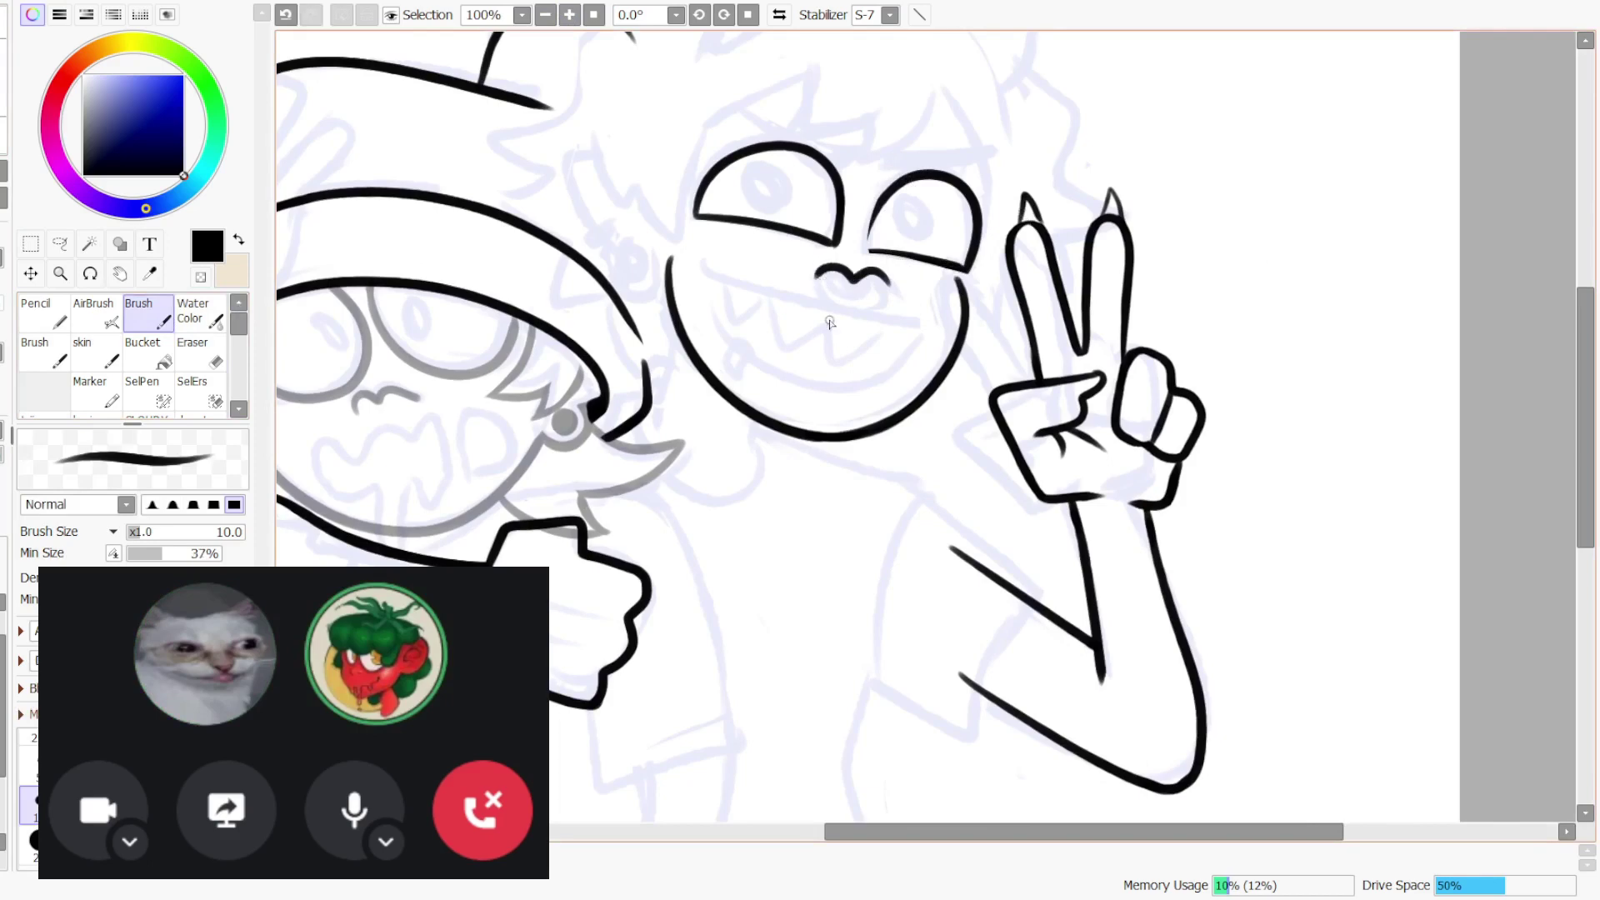
key(ctrl+z)
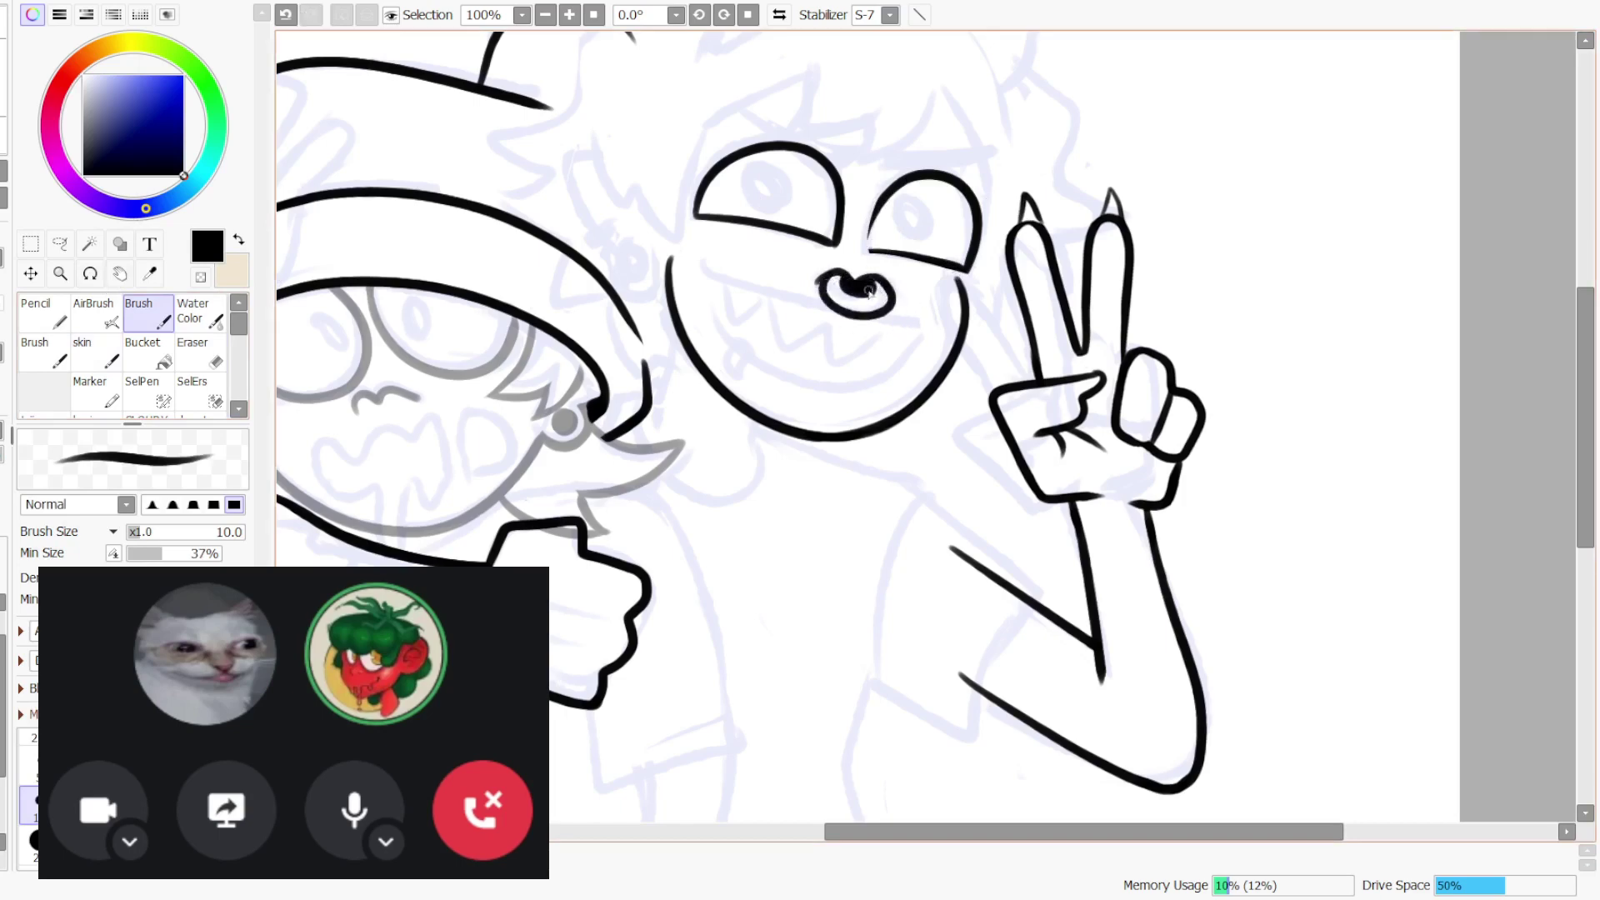
key(e)
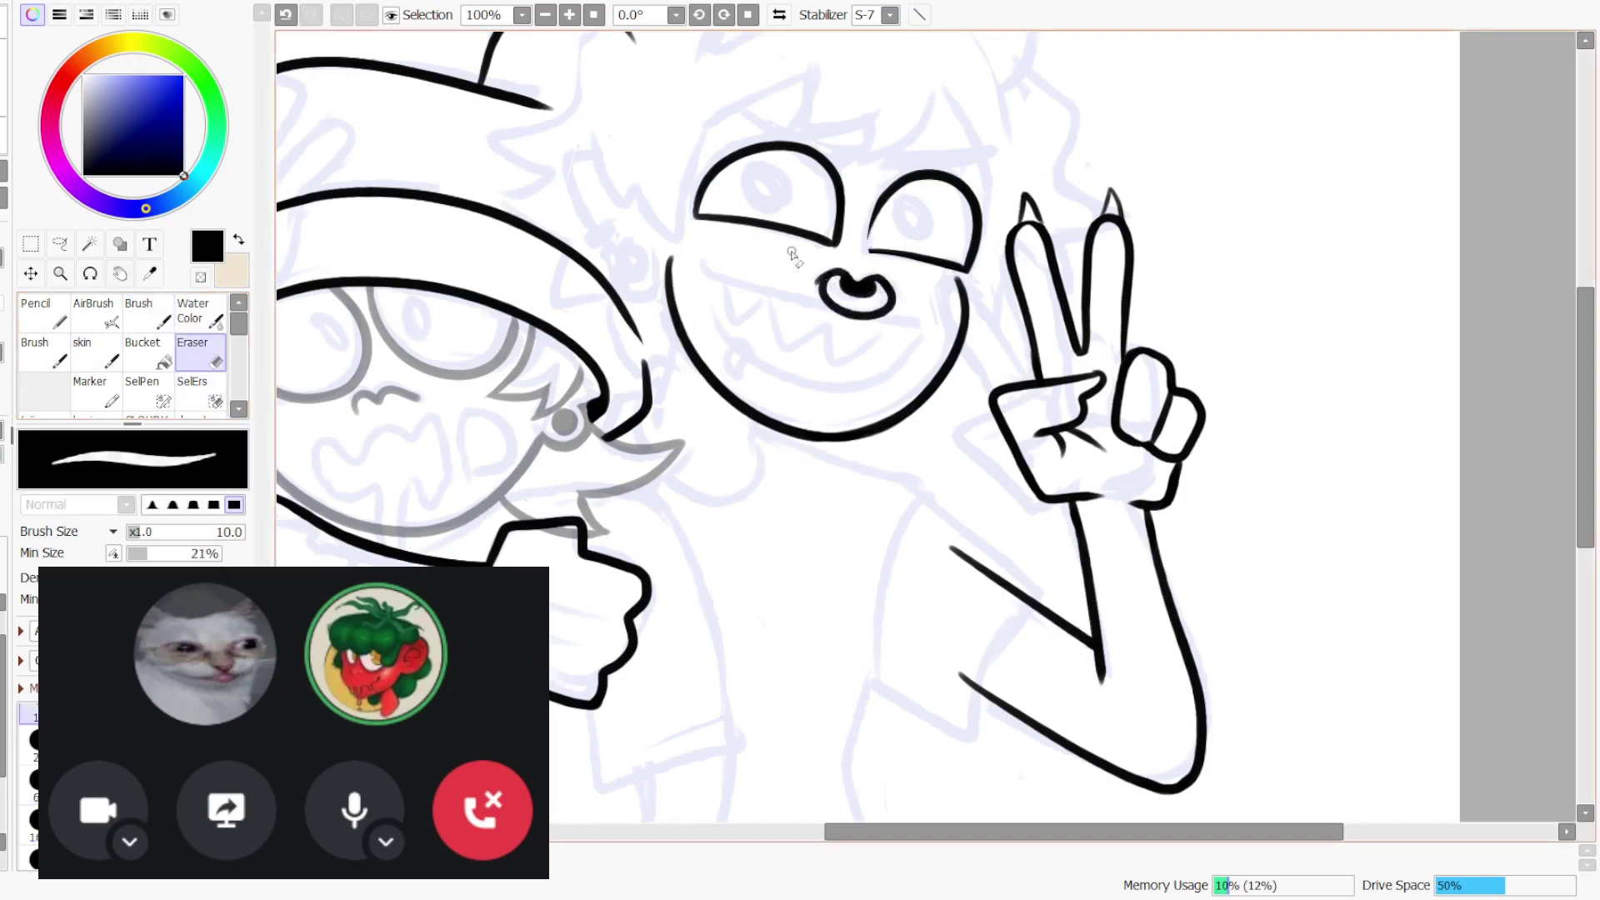
click(594, 14)
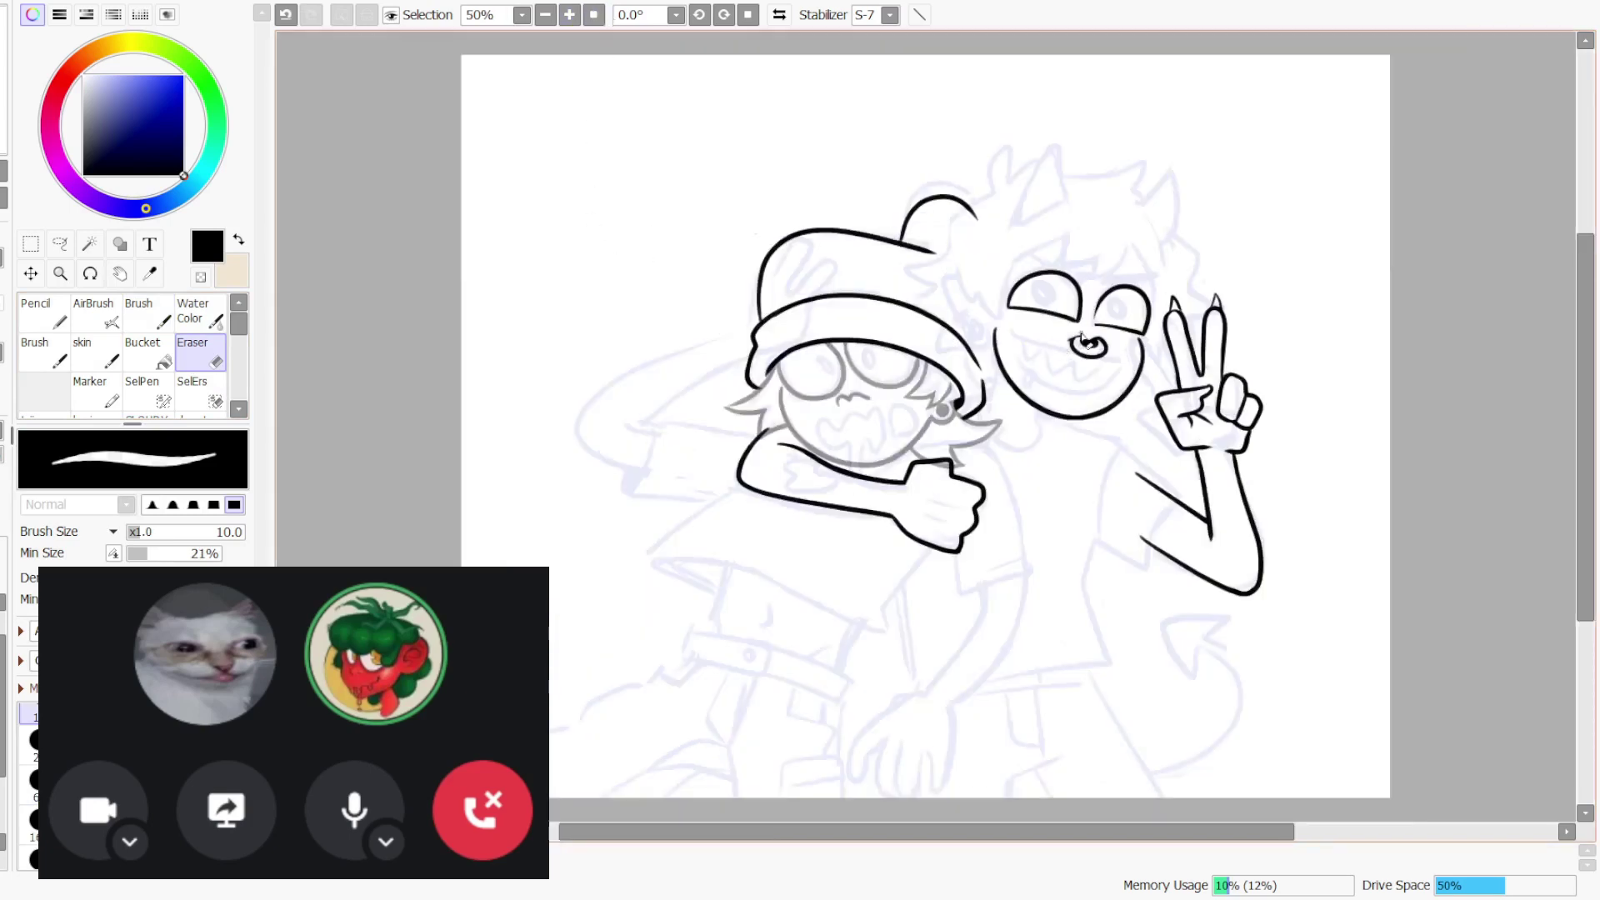
key(b)
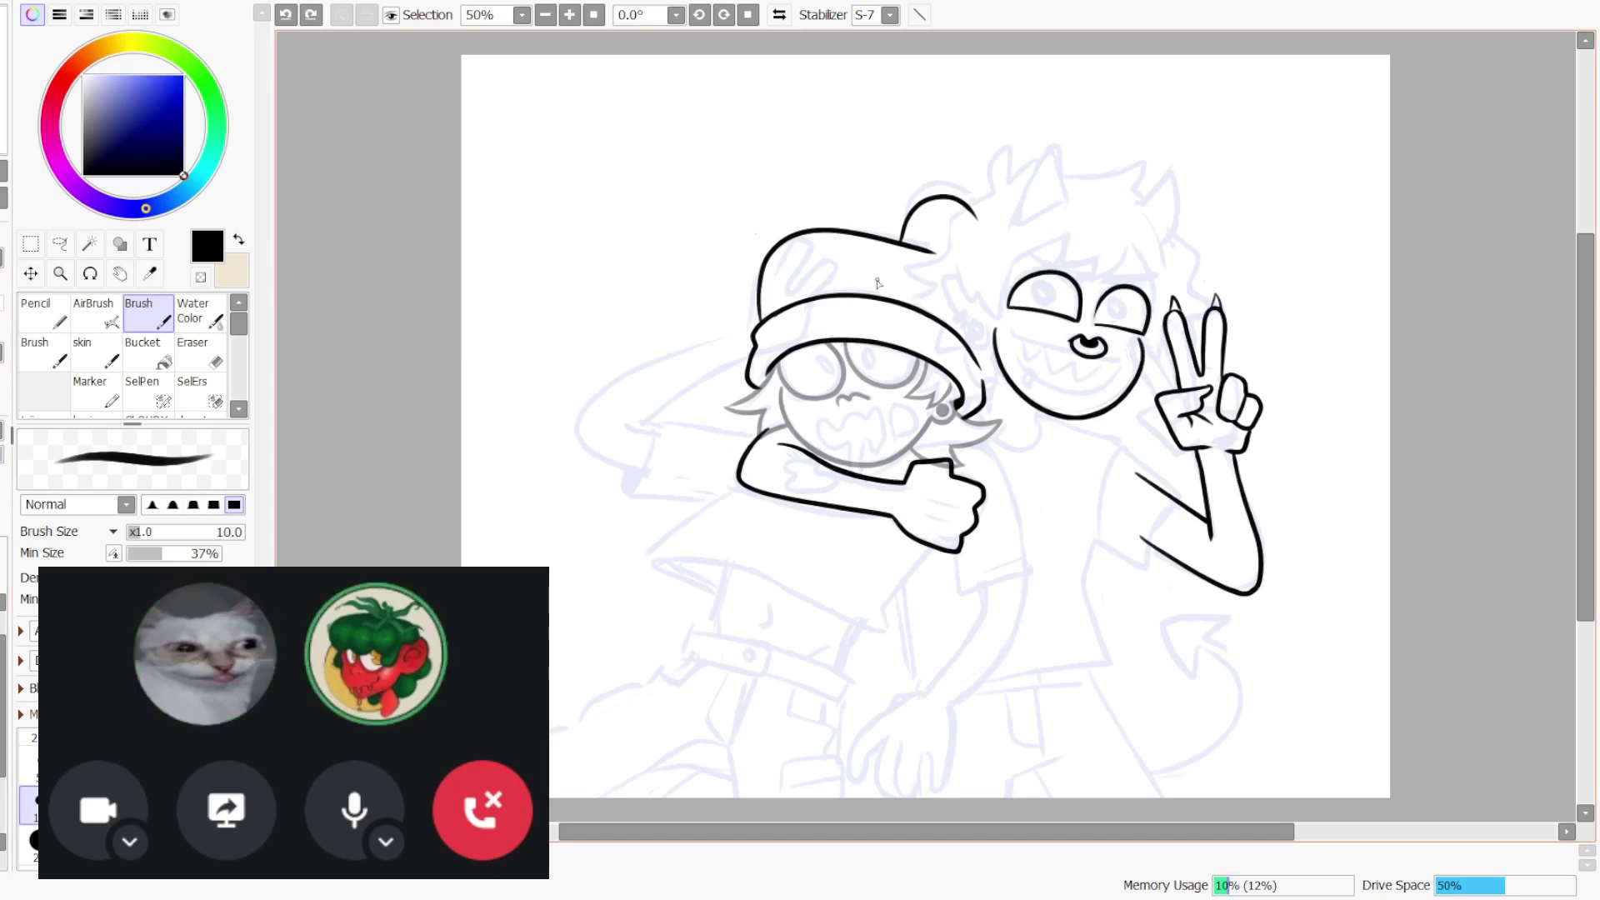
- Touch up the line ends between the horned character's eyes and jaw with the eraser, undoing the stray strokes
click(210, 351)
drag(1065, 271, 1082, 301)
drag(1095, 305, 1145, 298)
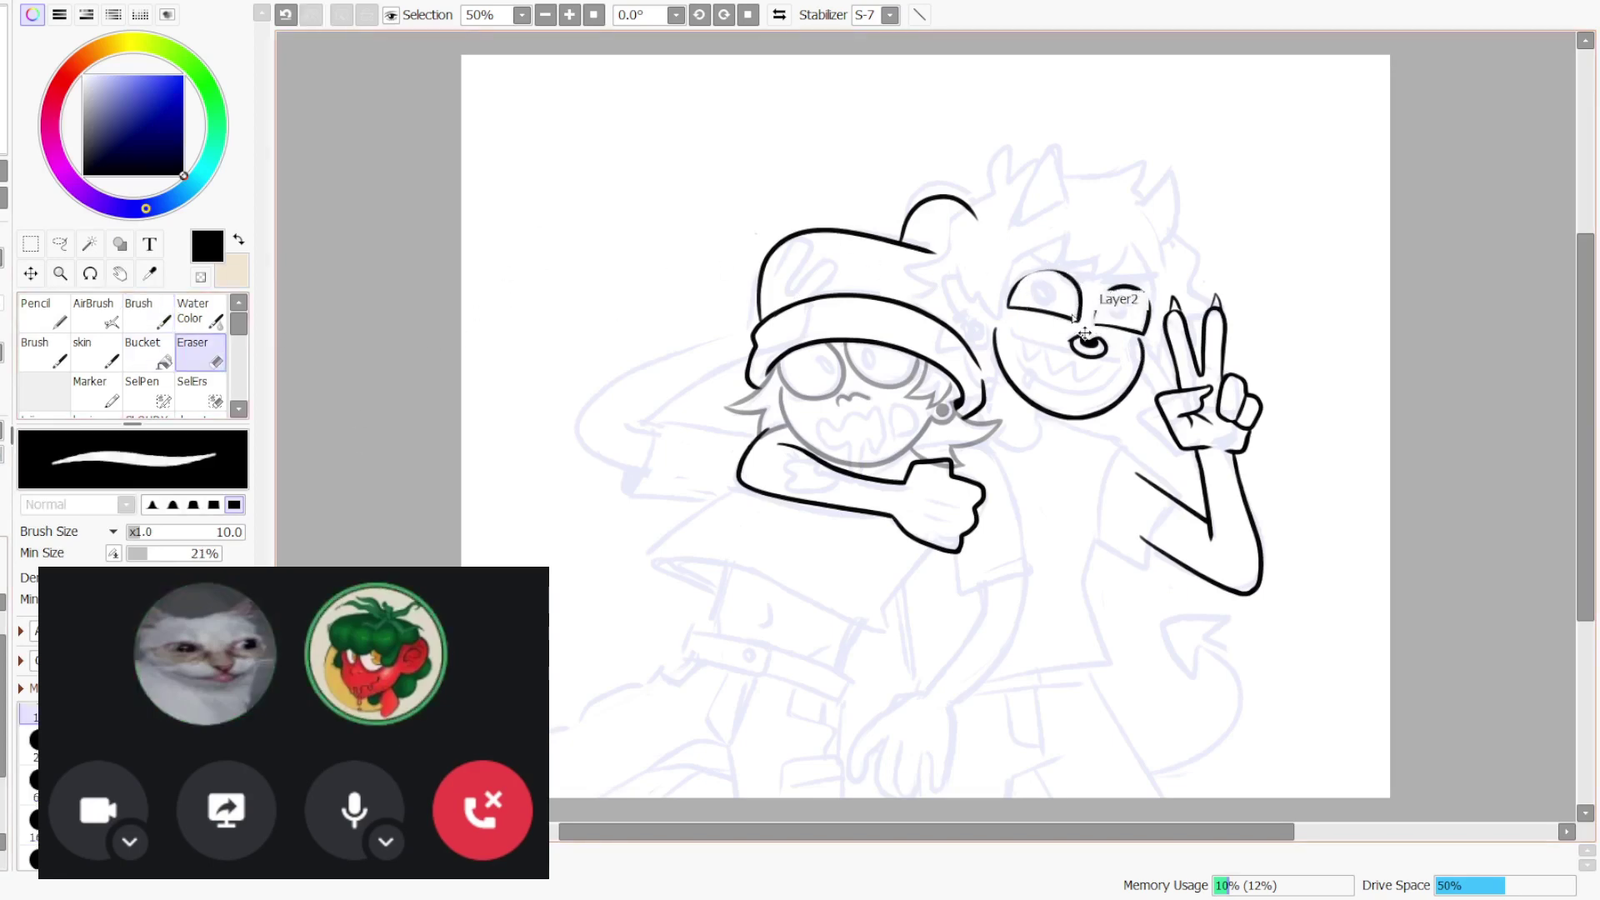
key(ctrl+z)
key(ctrl+z)
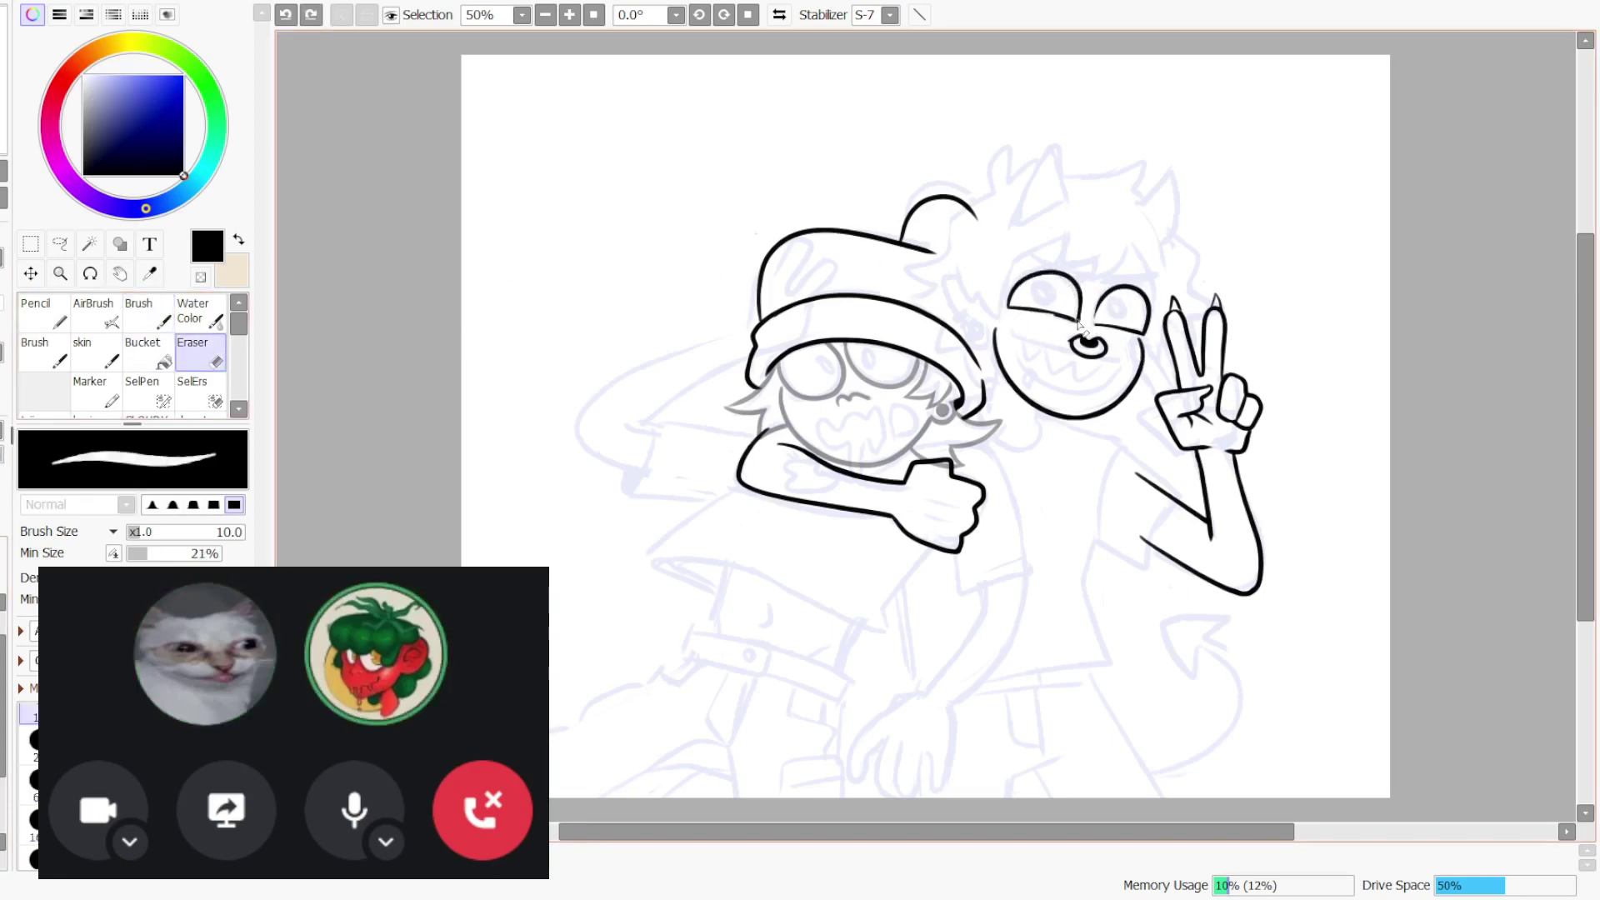
click(1002, 314)
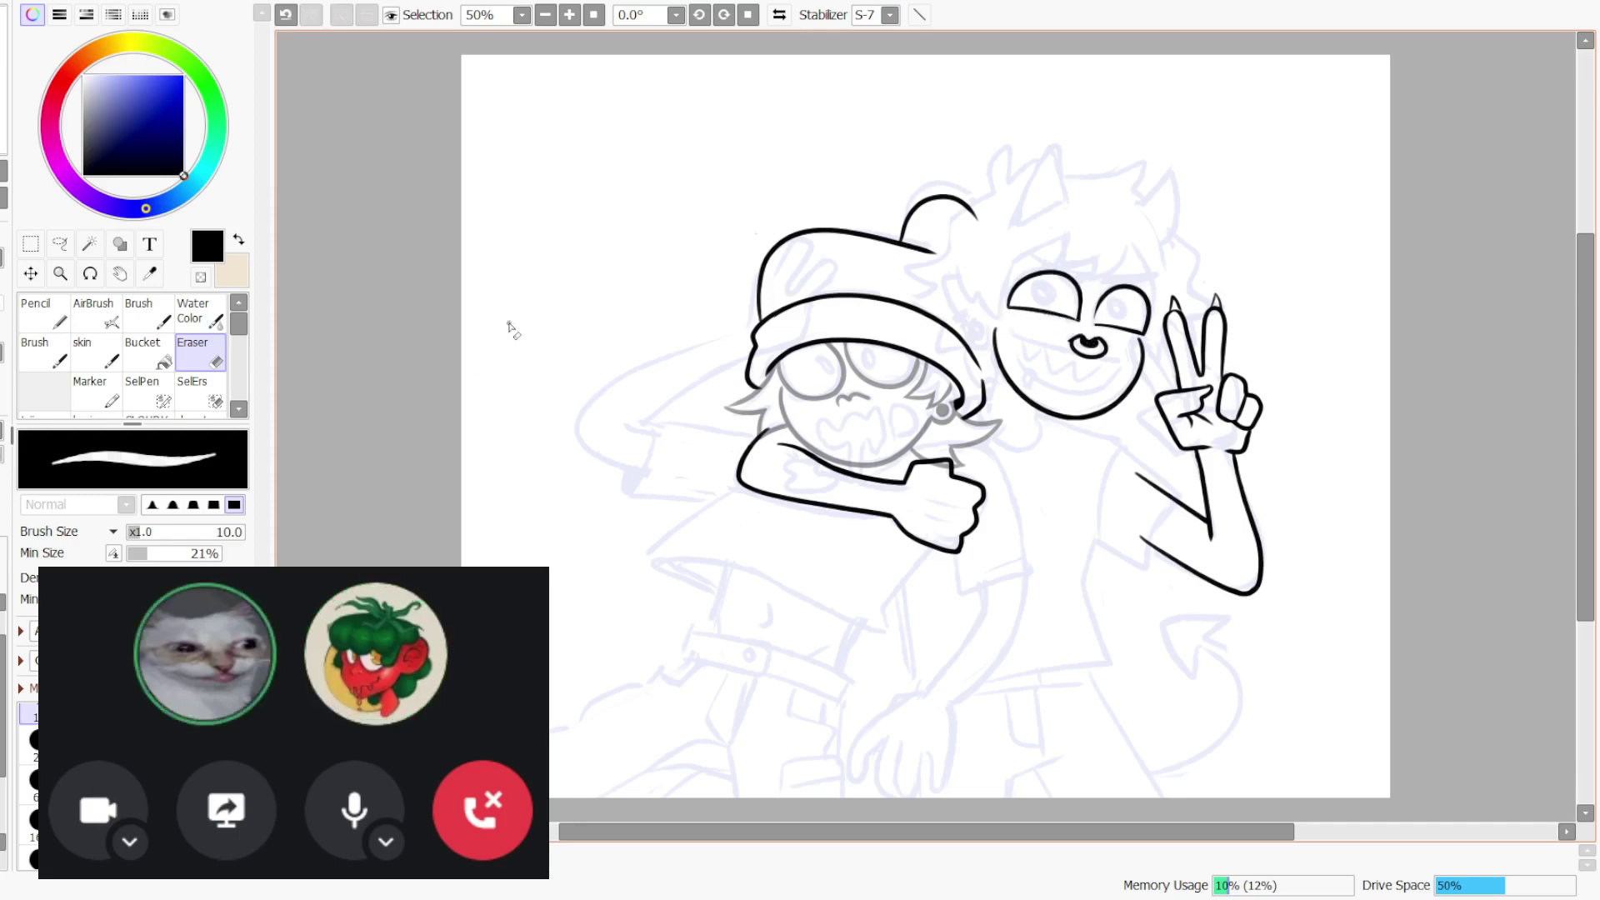
- Select the horned character's eye nearest the hat and transform it slightly, pulling its inner corners inward
click(570, 12)
click(551, 20)
click(570, 14)
click(570, 15)
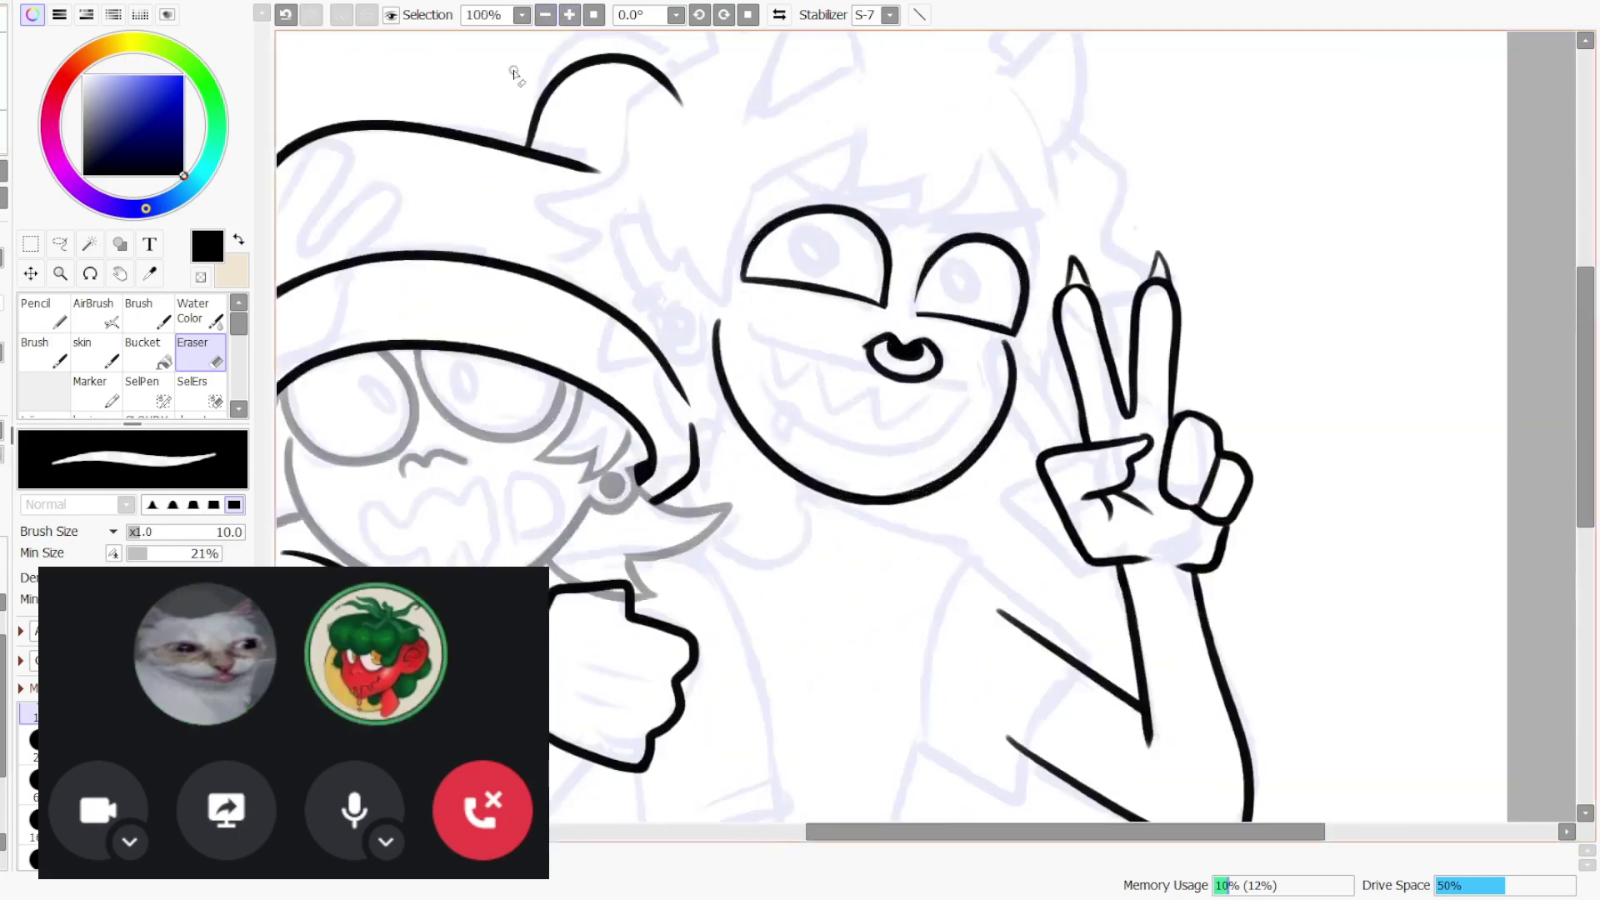
key(m)
drag(685, 159, 894, 314)
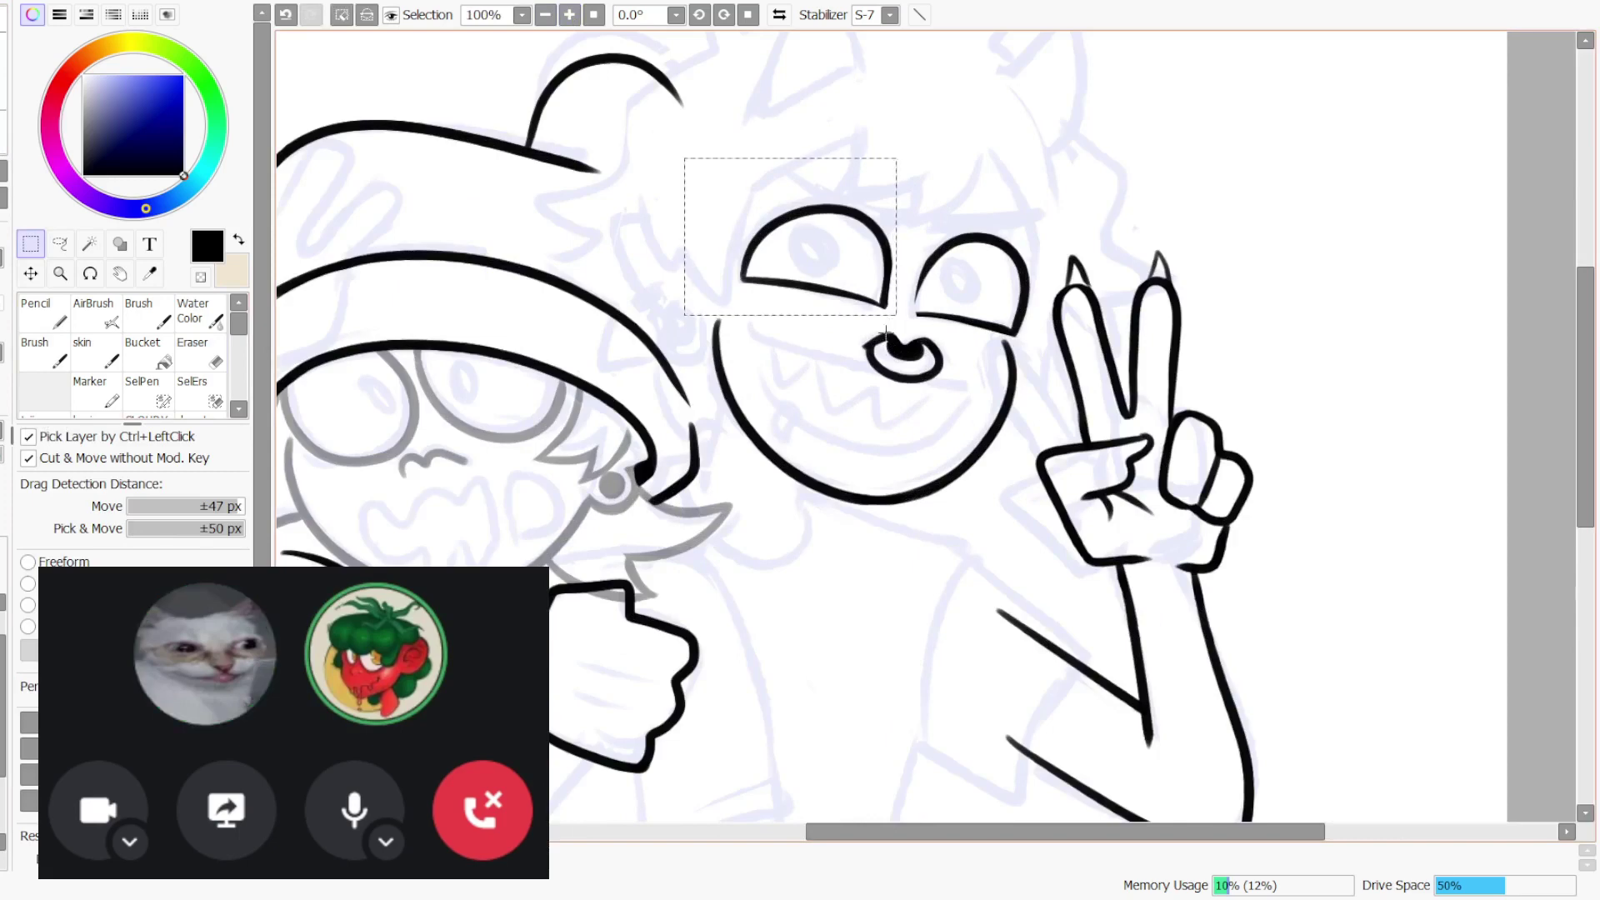
key(ctrl+t)
drag(762, 193, 760, 189)
drag(766, 251, 768, 255)
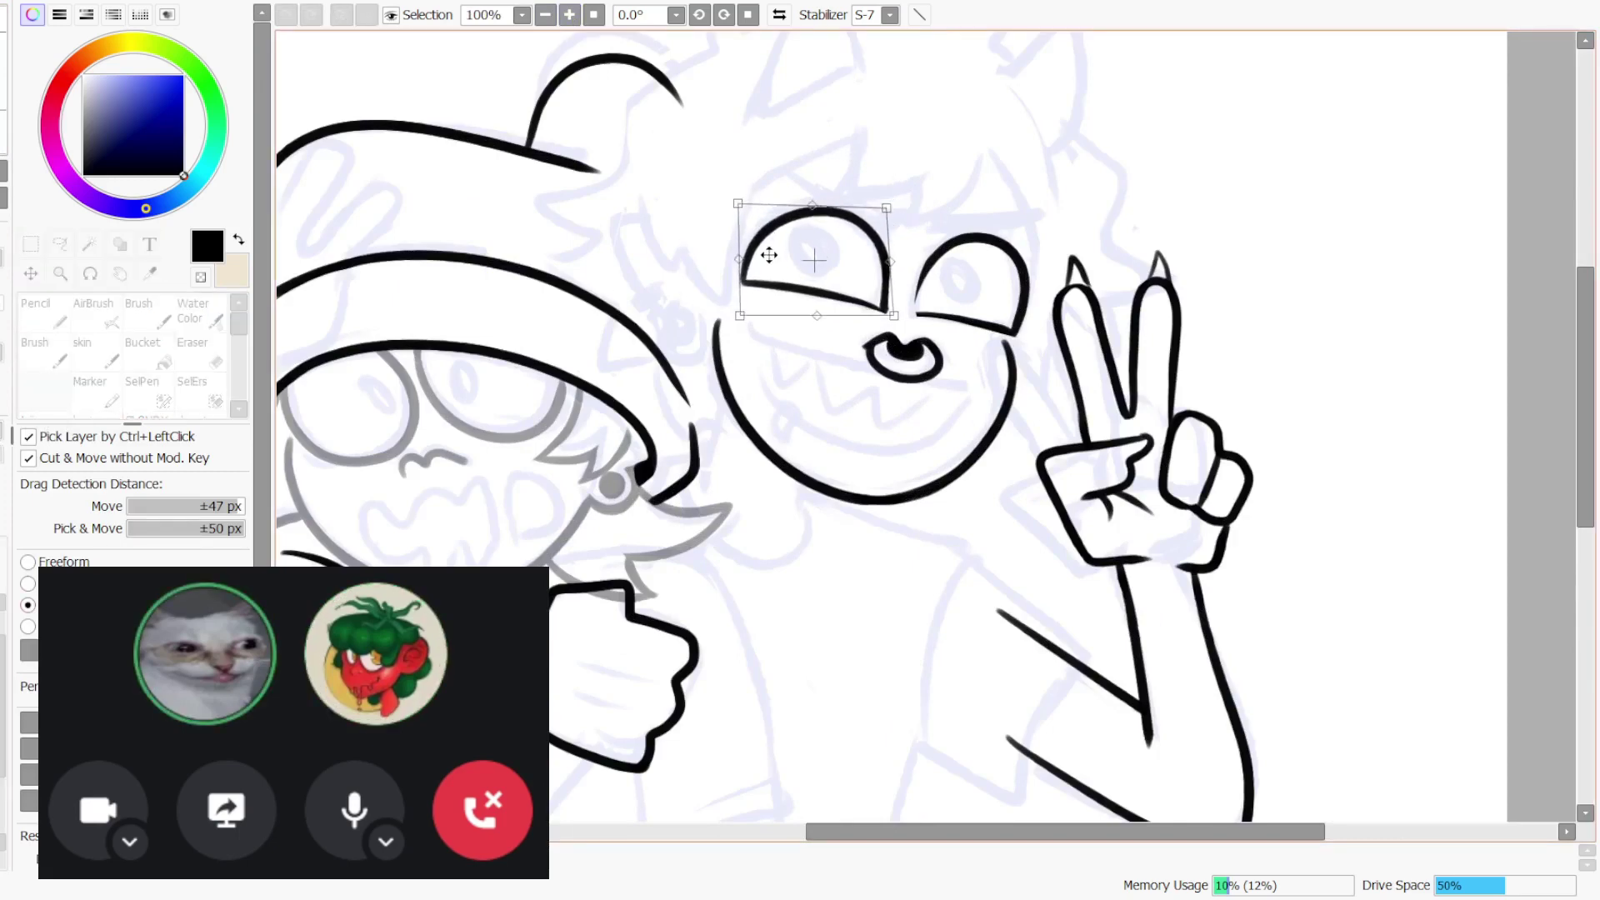
drag(912, 352, 909, 348)
drag(758, 328, 740, 312)
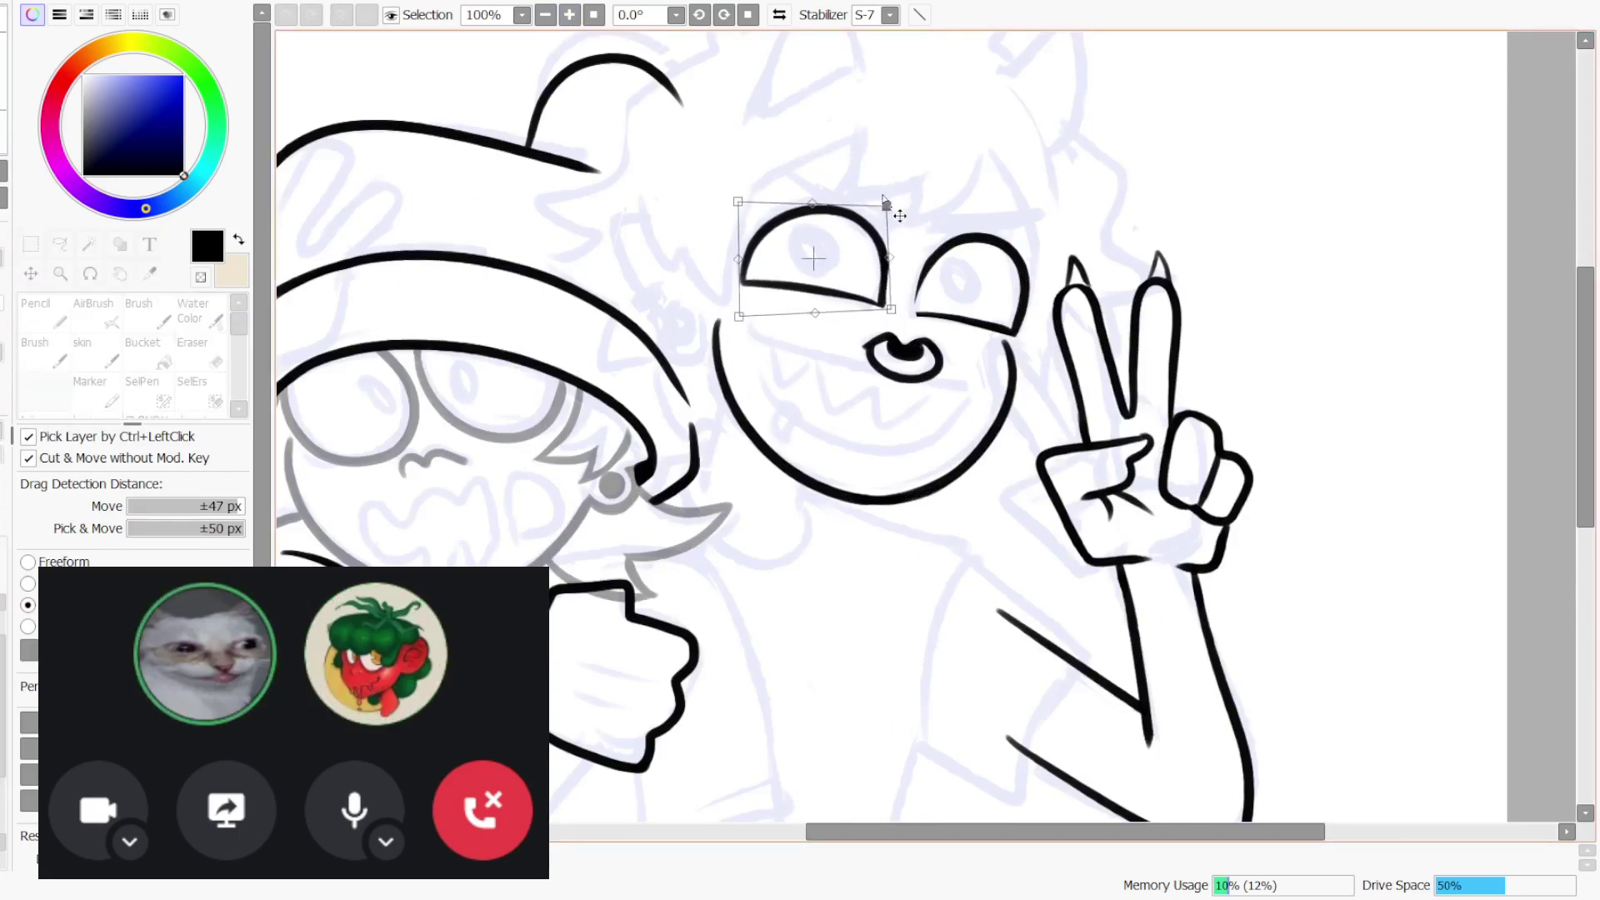
key(Return)
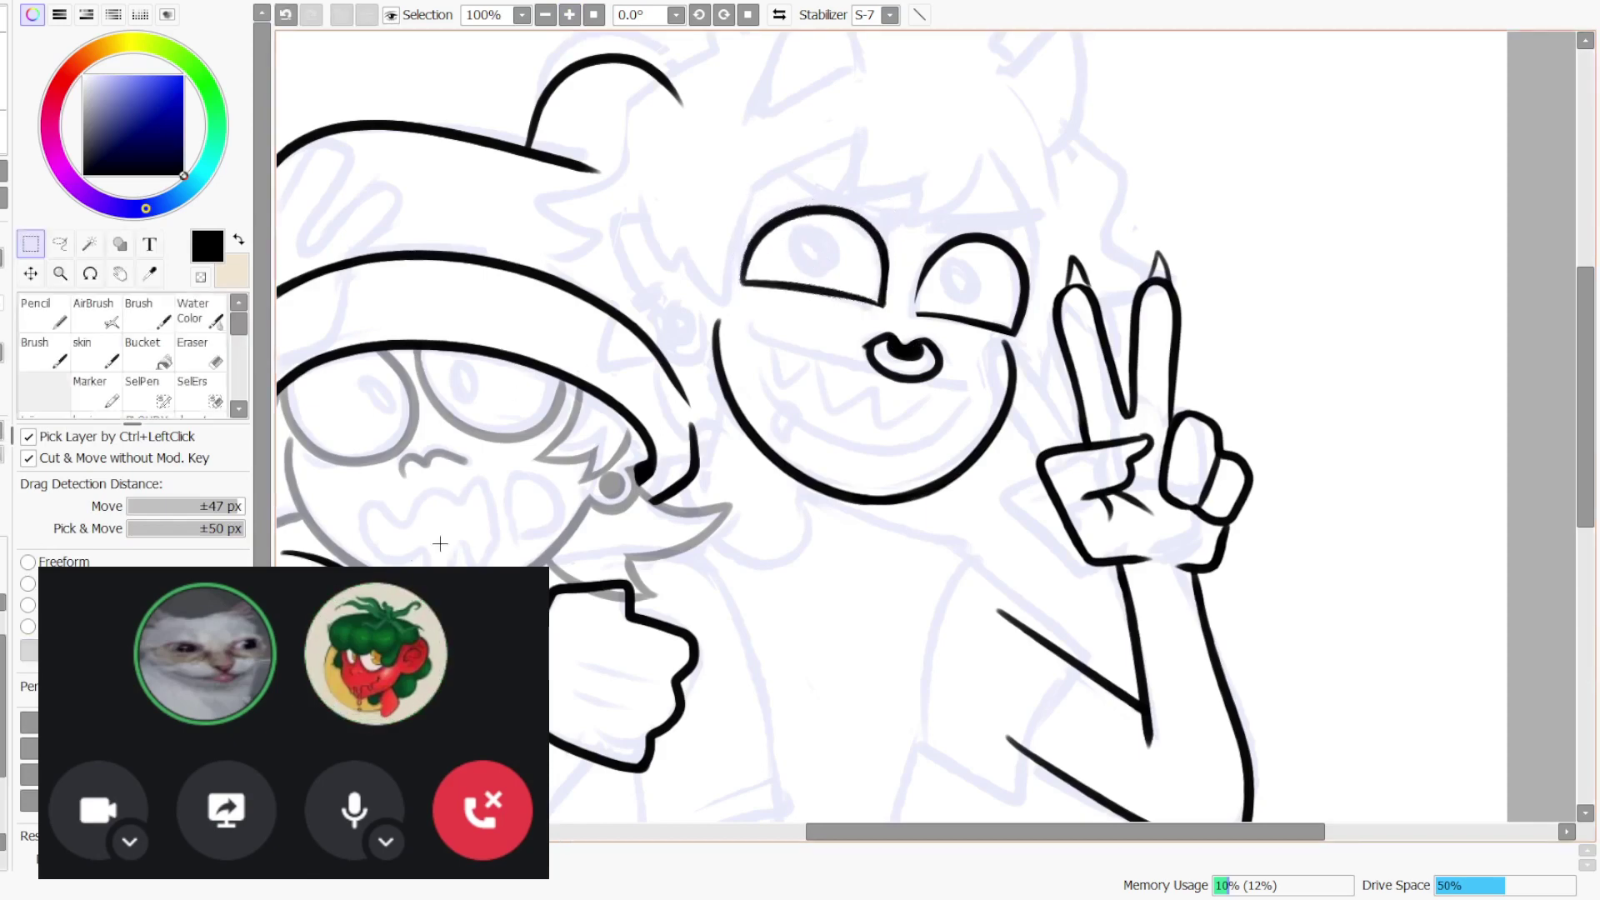
- Erase the lower lid of the eye nearest the peace-sign hand and redraw it as a slightly slanted line
key(e)
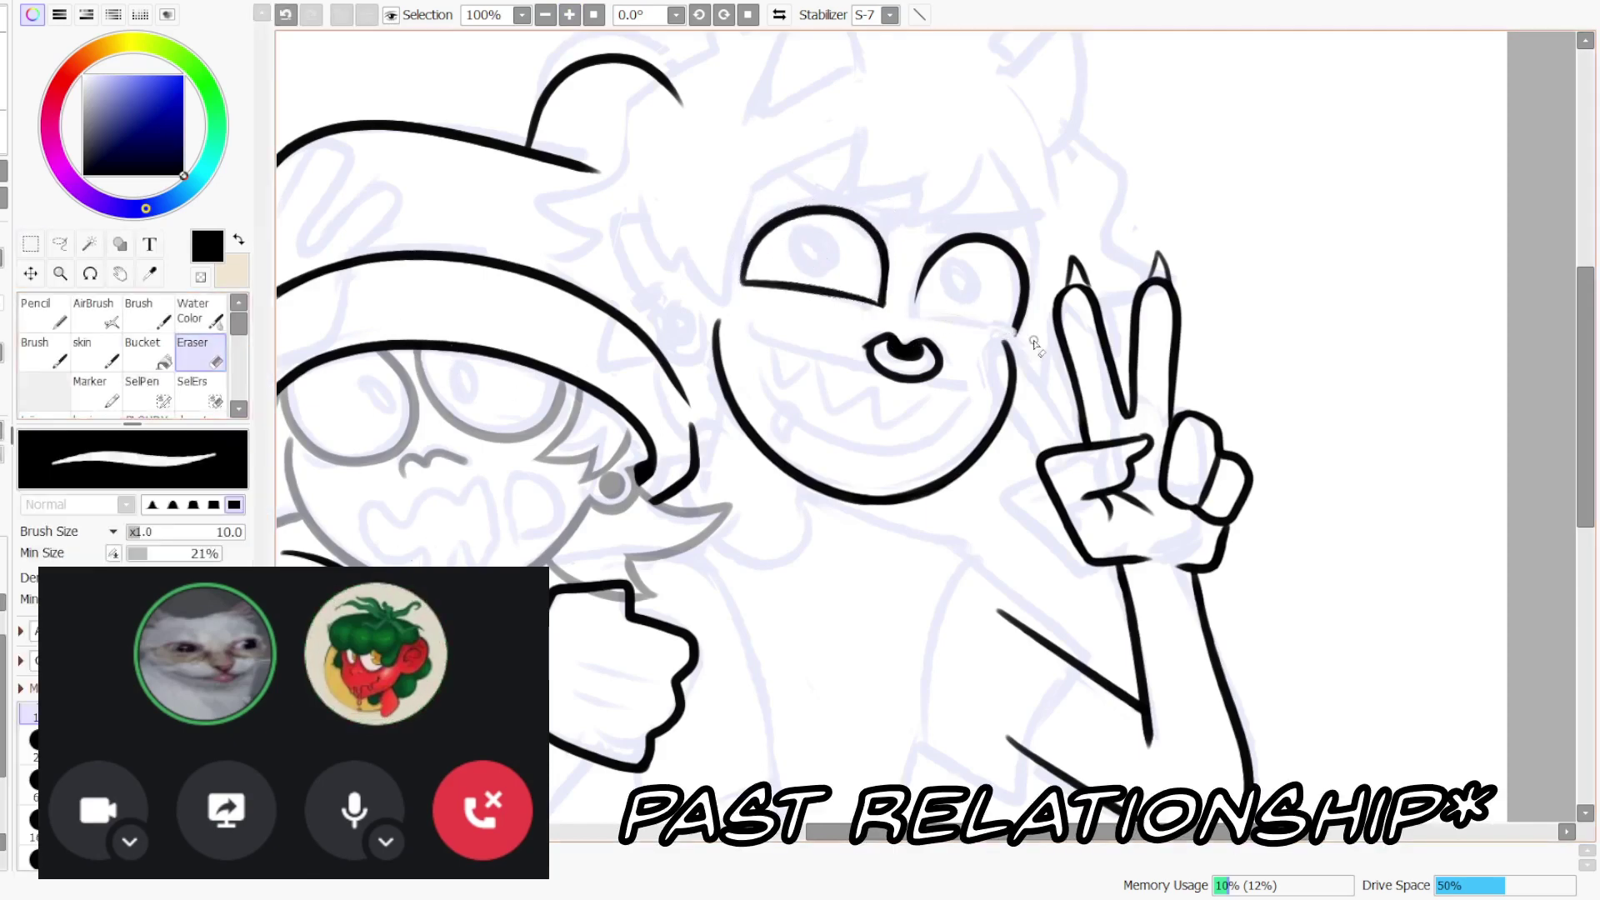
key(b)
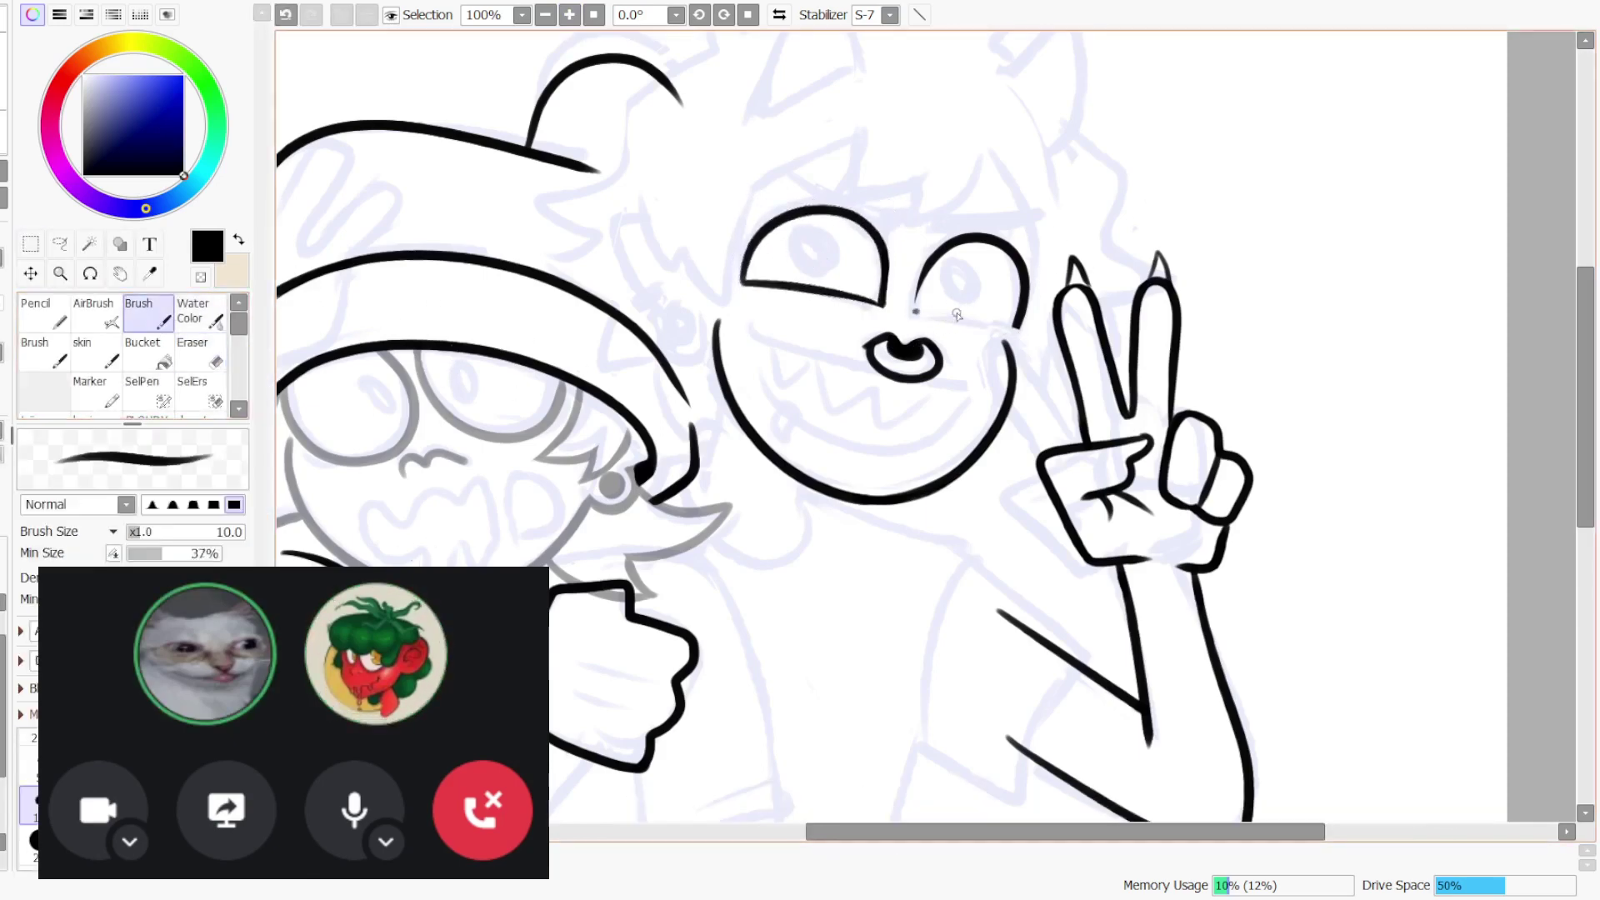
key(ctrl+z)
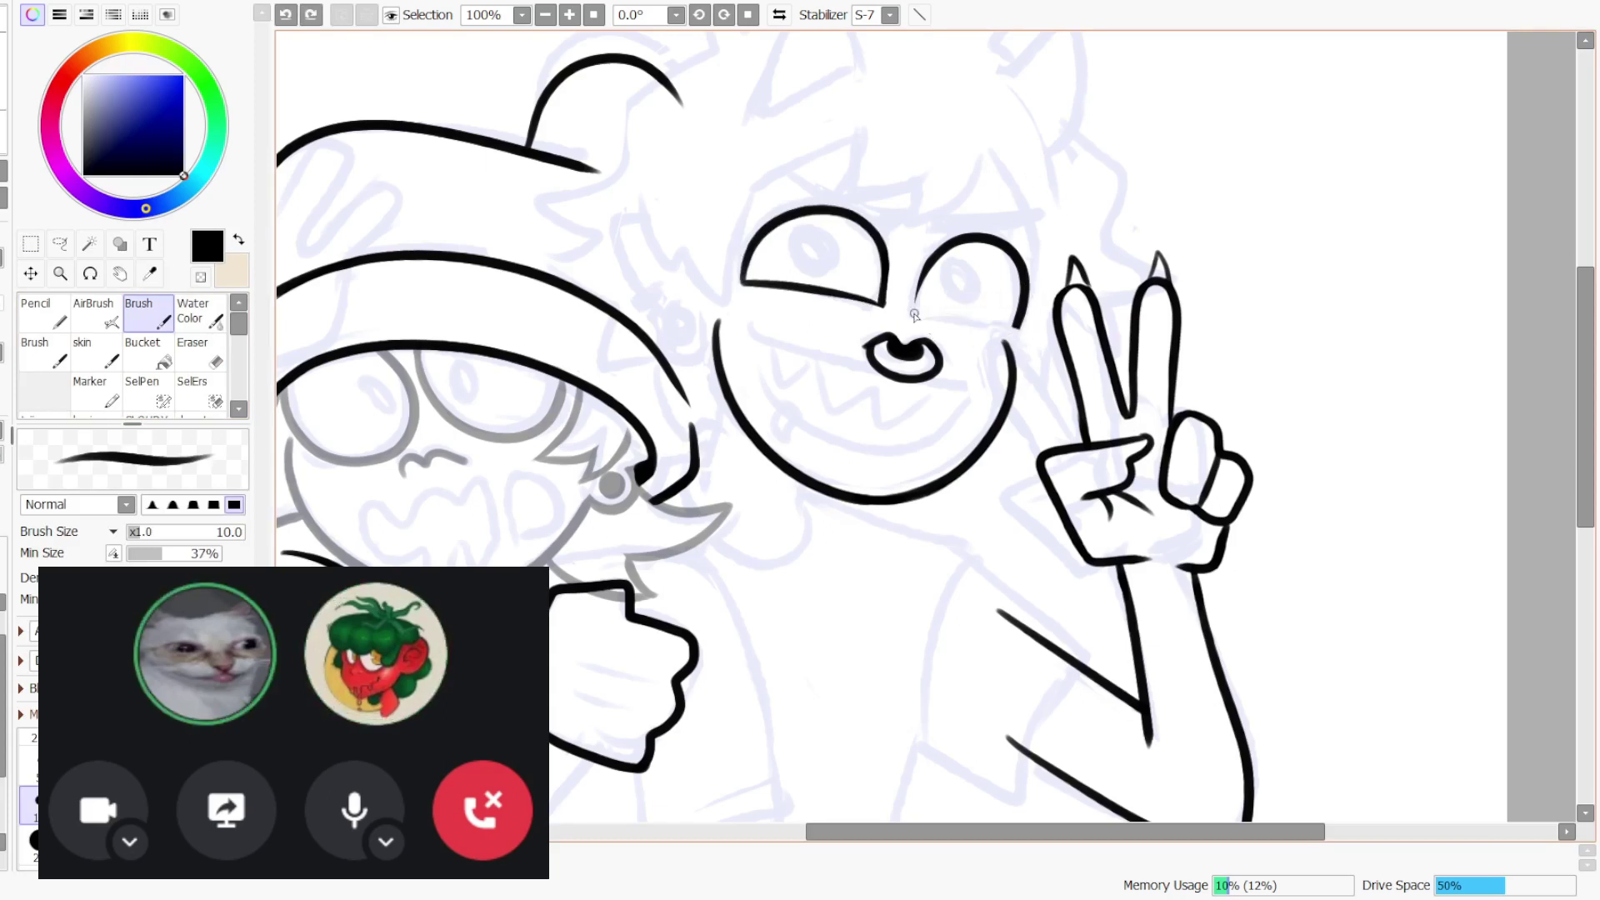
drag(915, 314, 1015, 332)
key(ctrl+z)
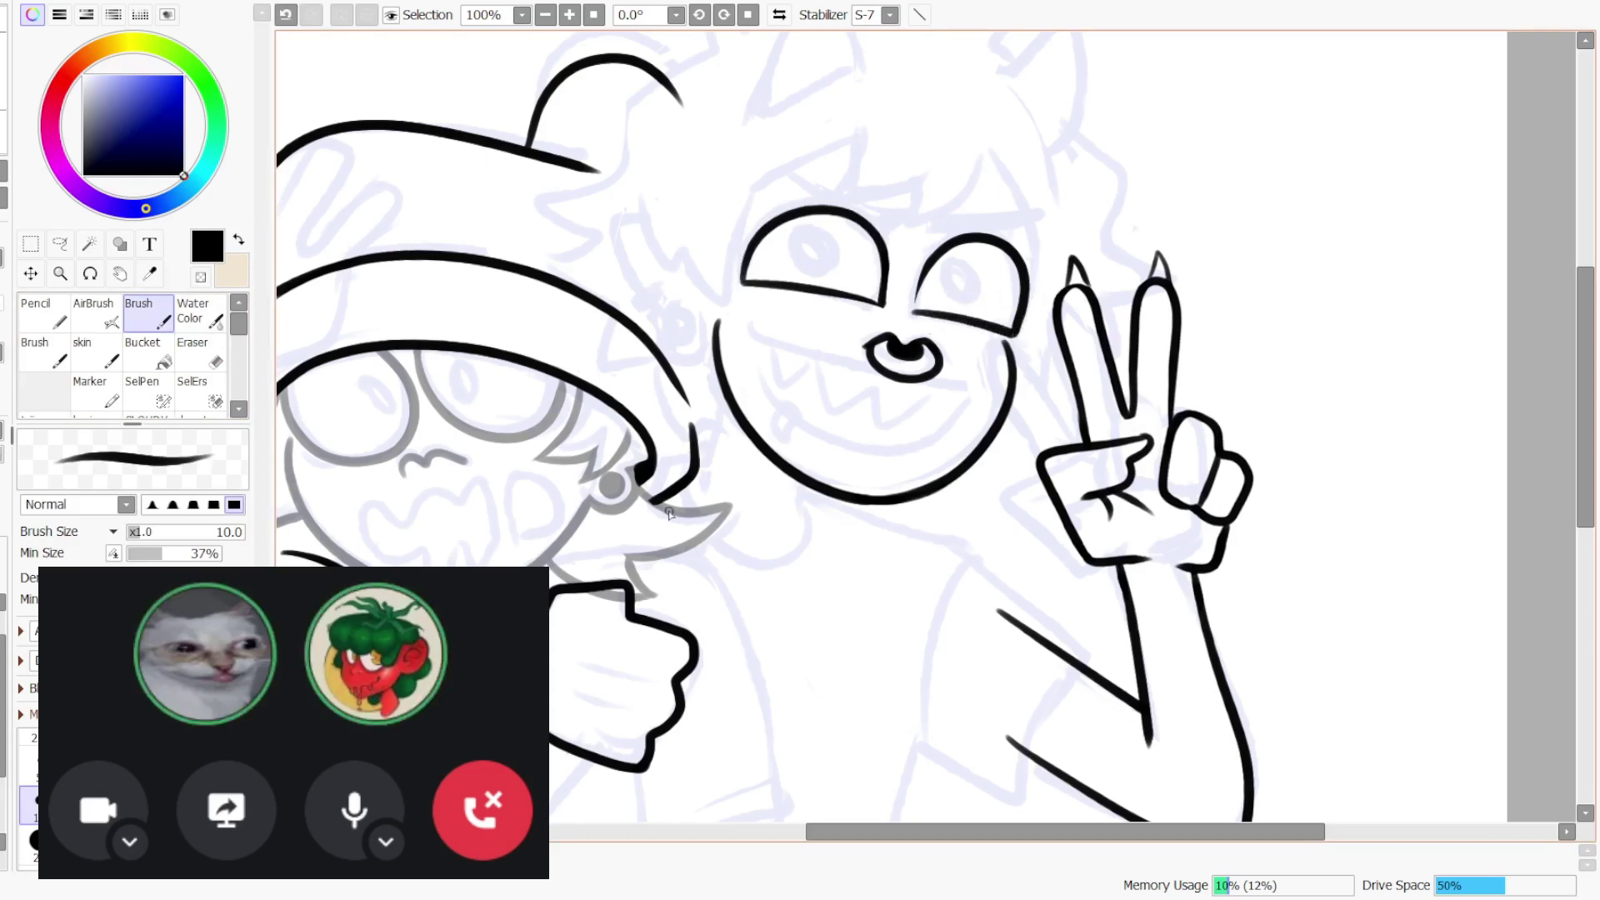
- Lasso both of the horned character's eyes together and nudge their shape slightly with a transform
key(l)
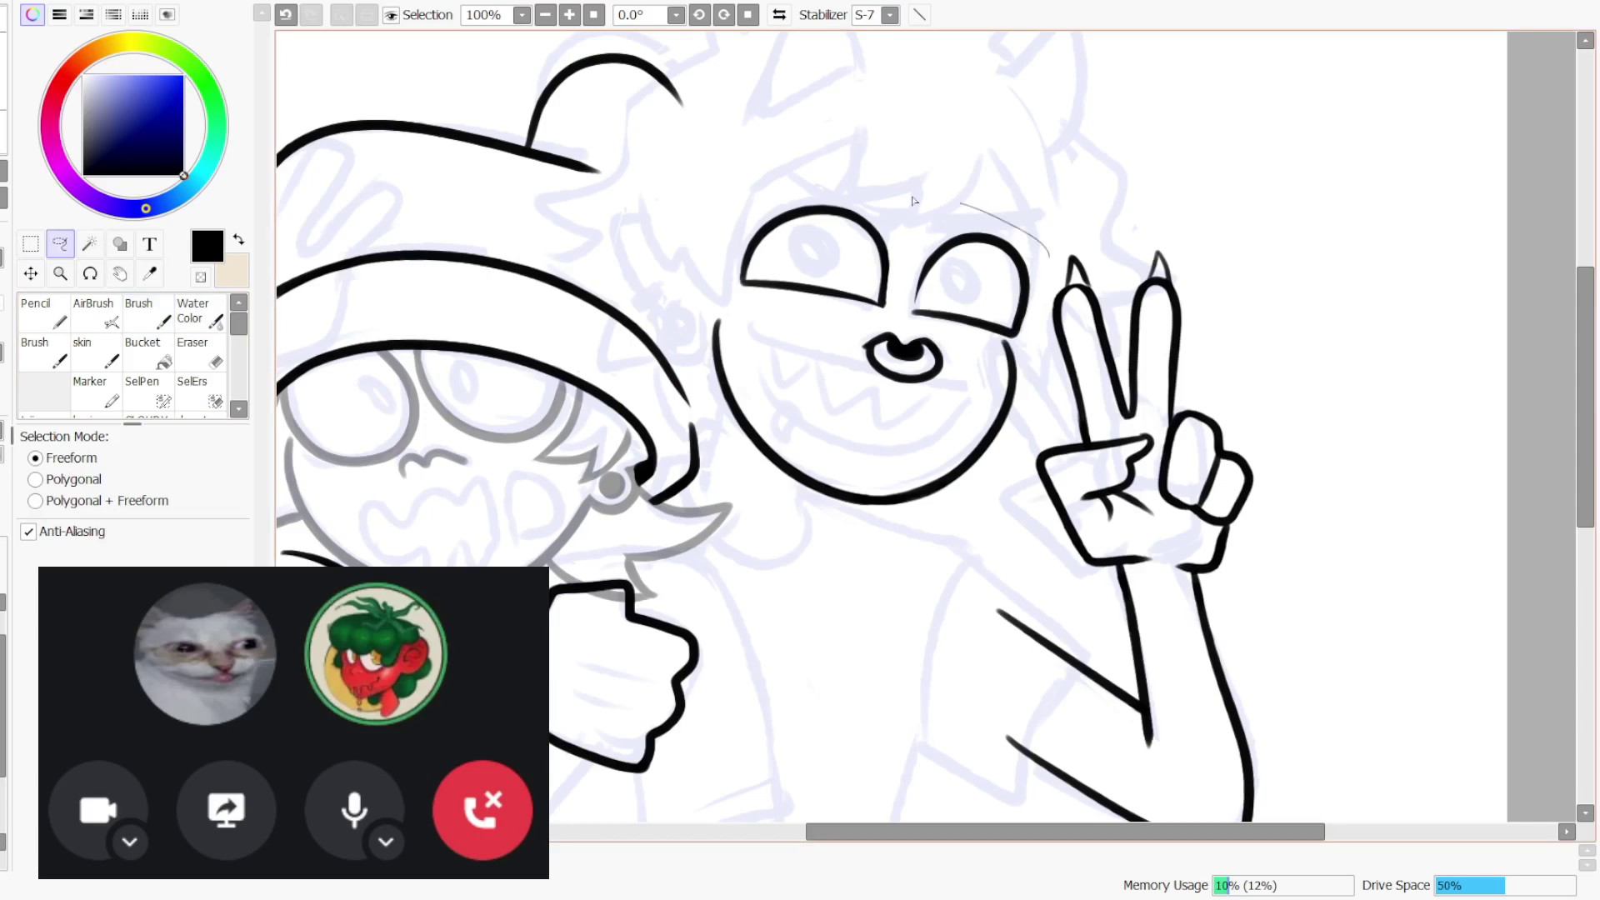
drag(946, 340, 1046, 279)
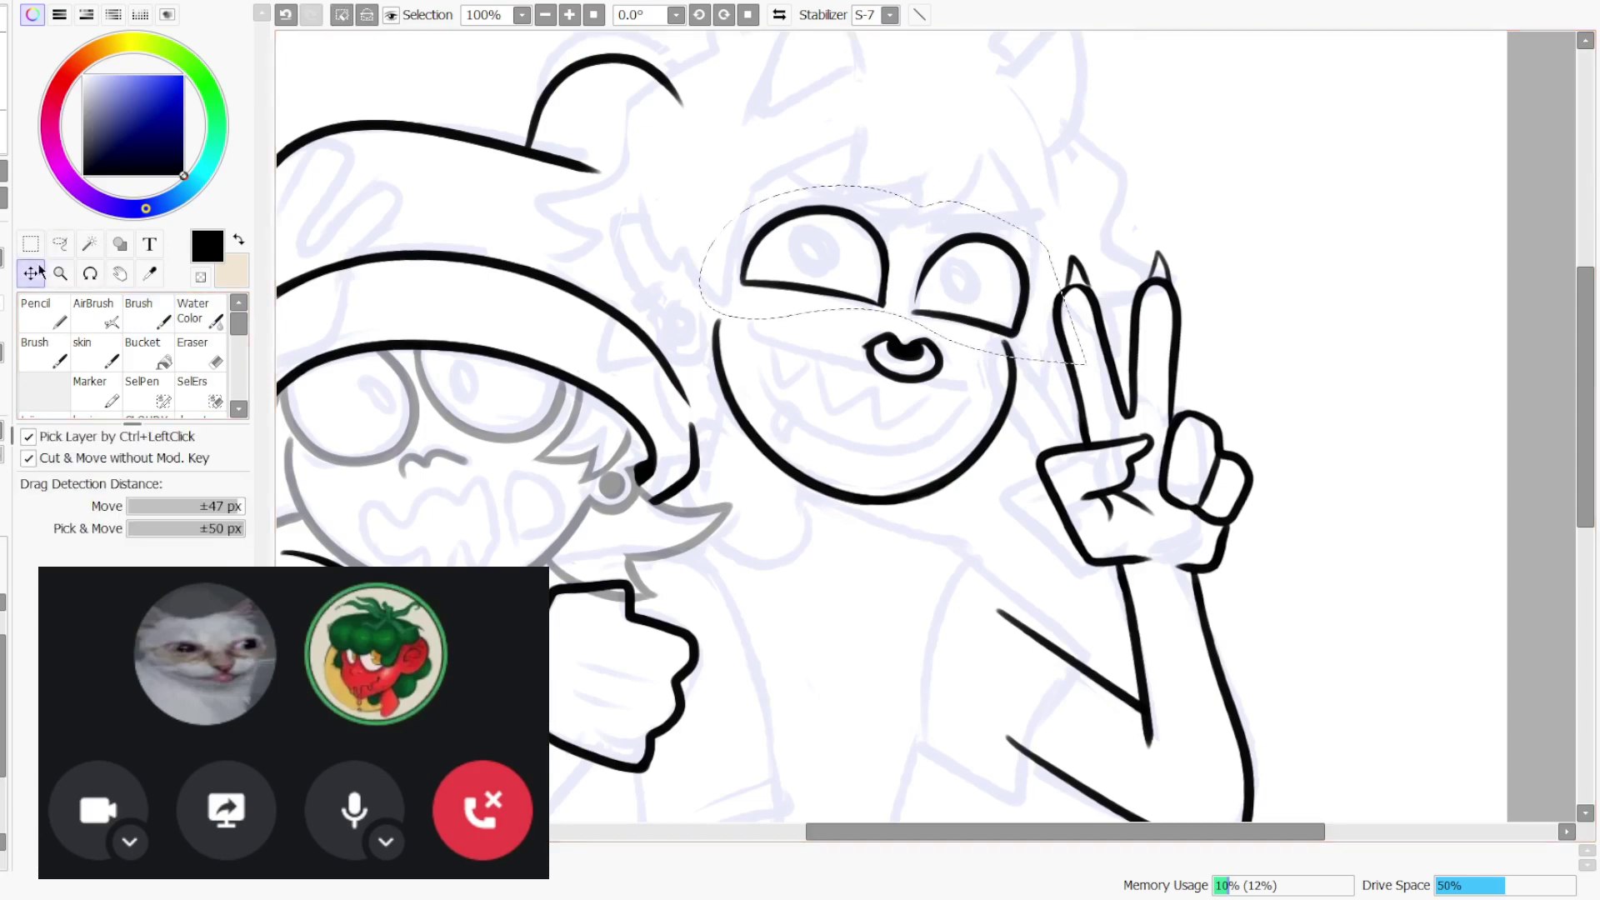
key(ctrl+t)
drag(1049, 194, 1046, 201)
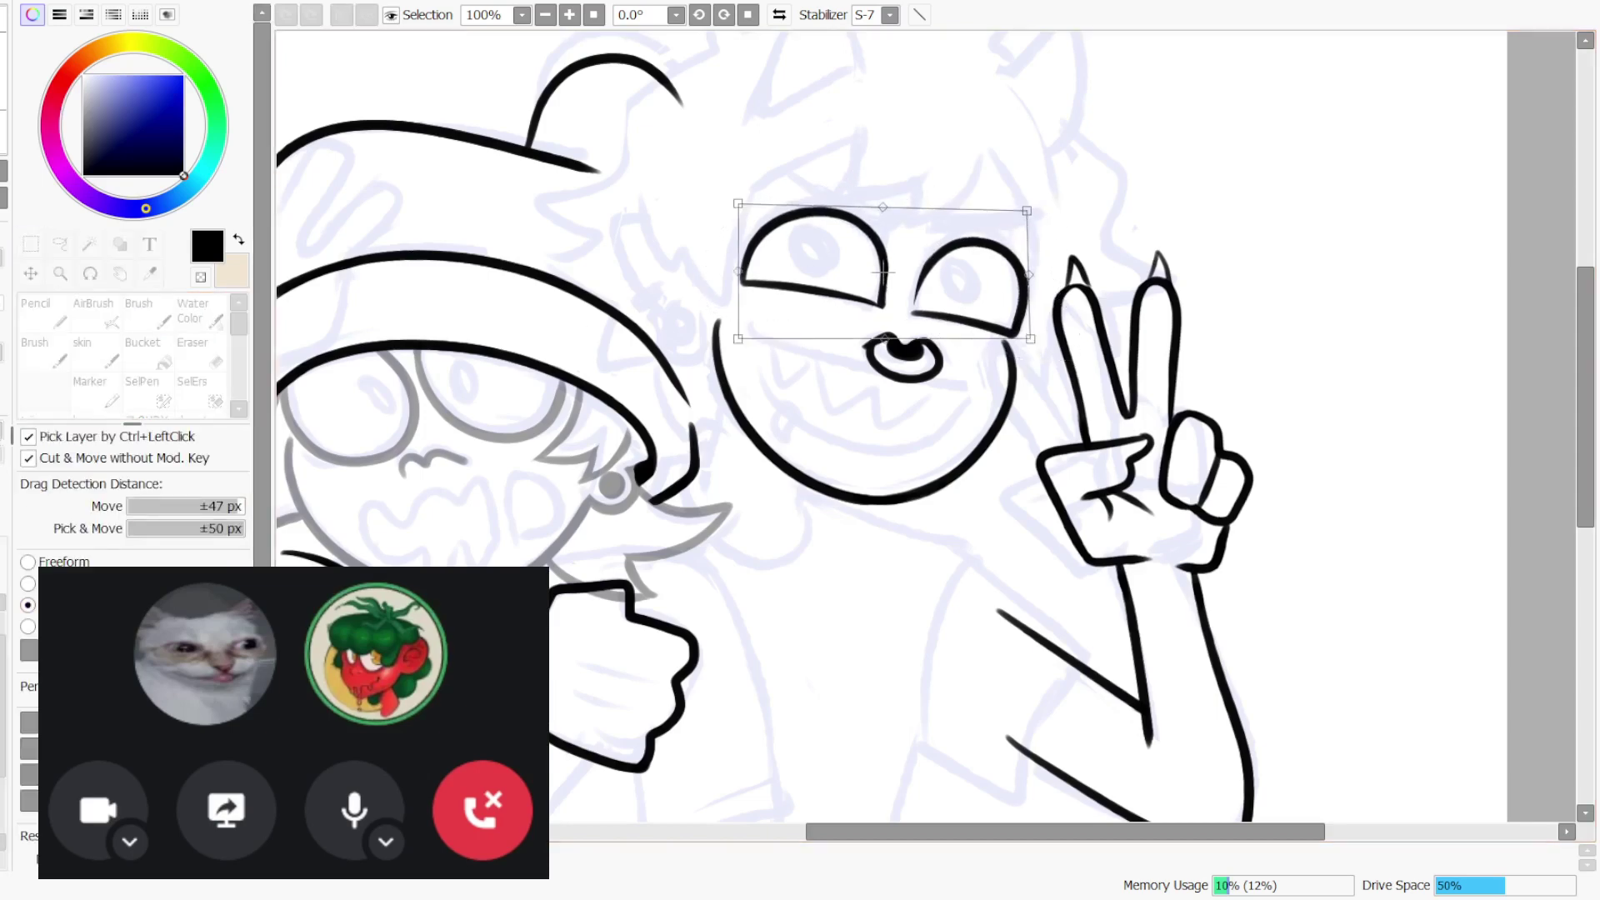
key(Return)
- Lasso only the eye nearest the peace-sign hand and transform it slightly narrower
key(m)
mouse_move(907, 215)
mouse_down()
mouse_move(1095, 347)
mouse_move(1107, 327)
mouse_up()
key(ctrl+d)
key(l)
drag(1010, 187, 888, 231)
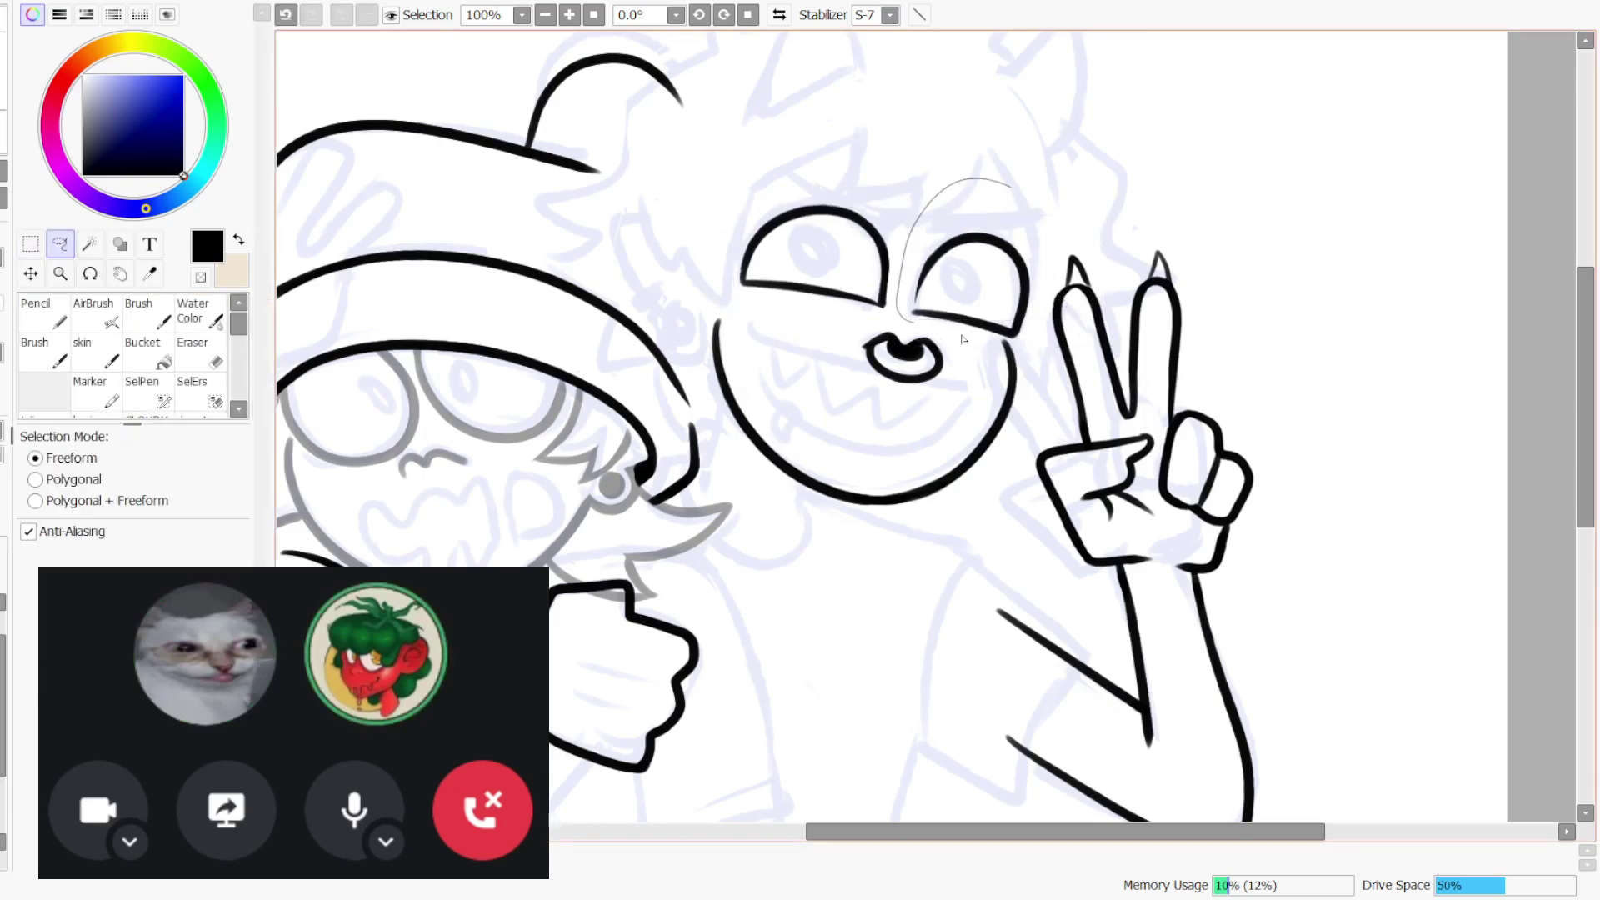
drag(963, 340, 1184, 330)
key(ctrl+t)
key(ctrl+t)
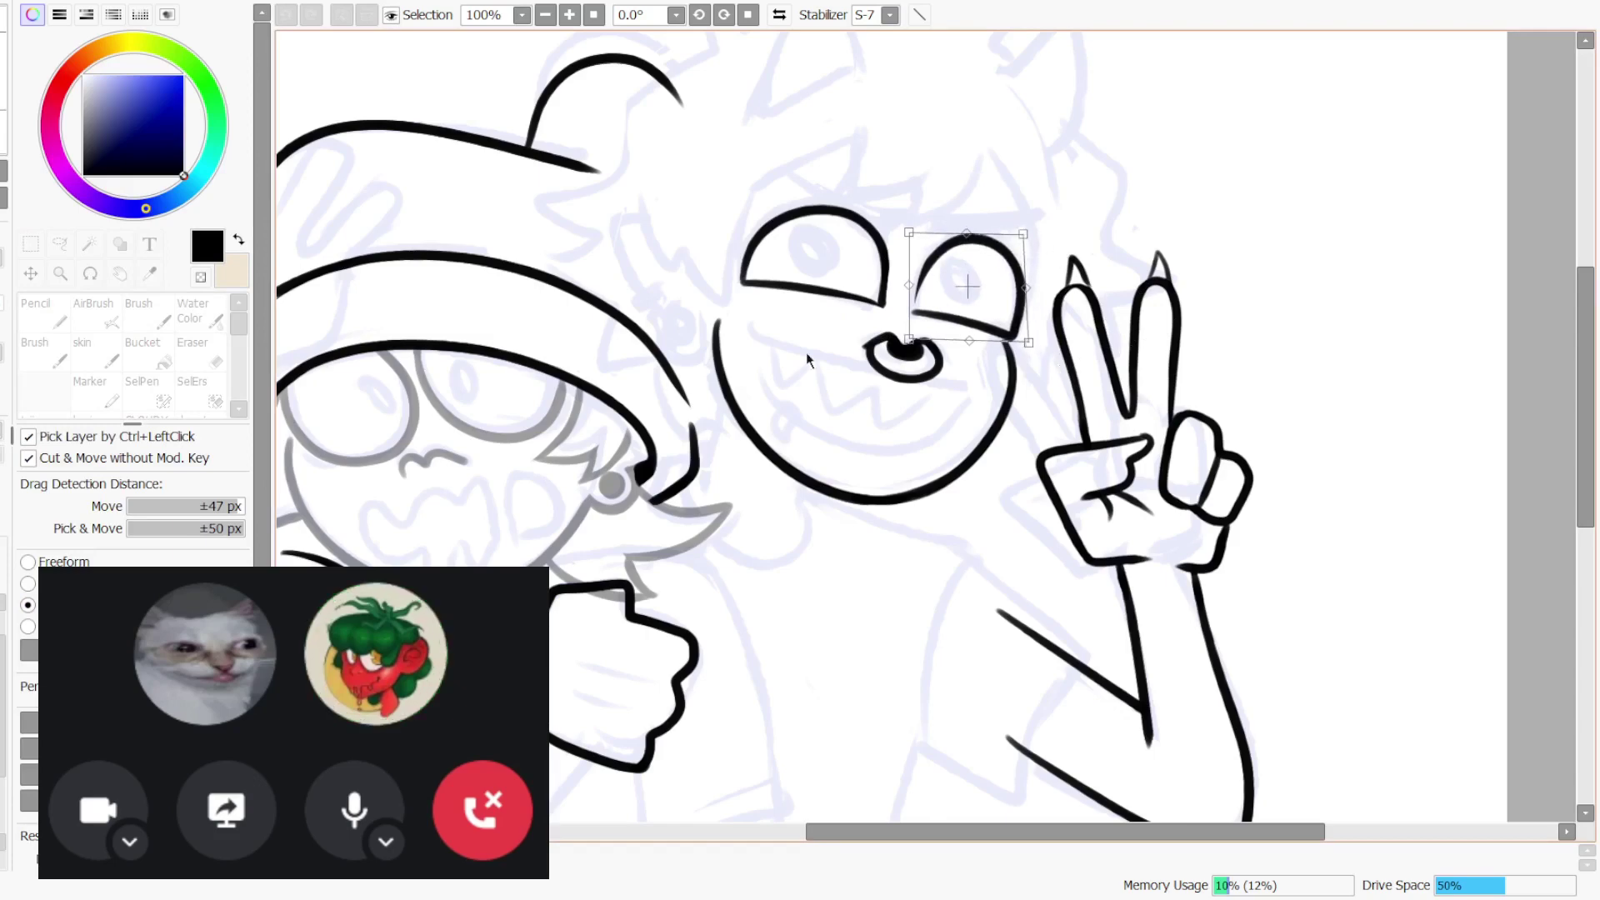
key(Return)
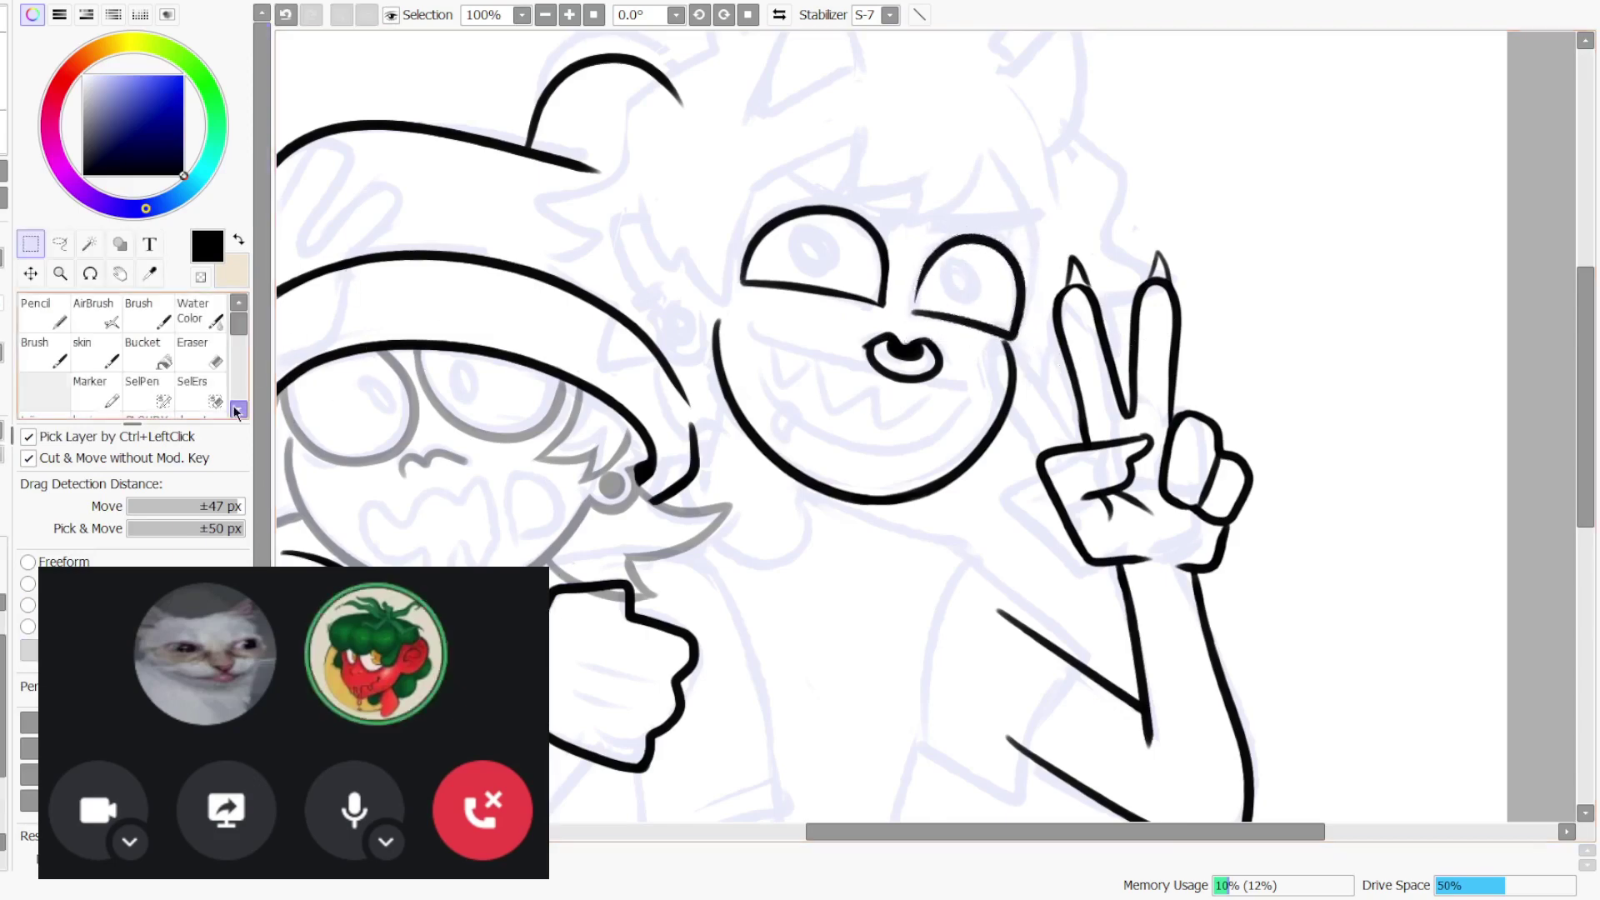
- Re-ink the lower lid of the eye nearest the peace-sign hand so it joins the eye outline at both corners
key(e)
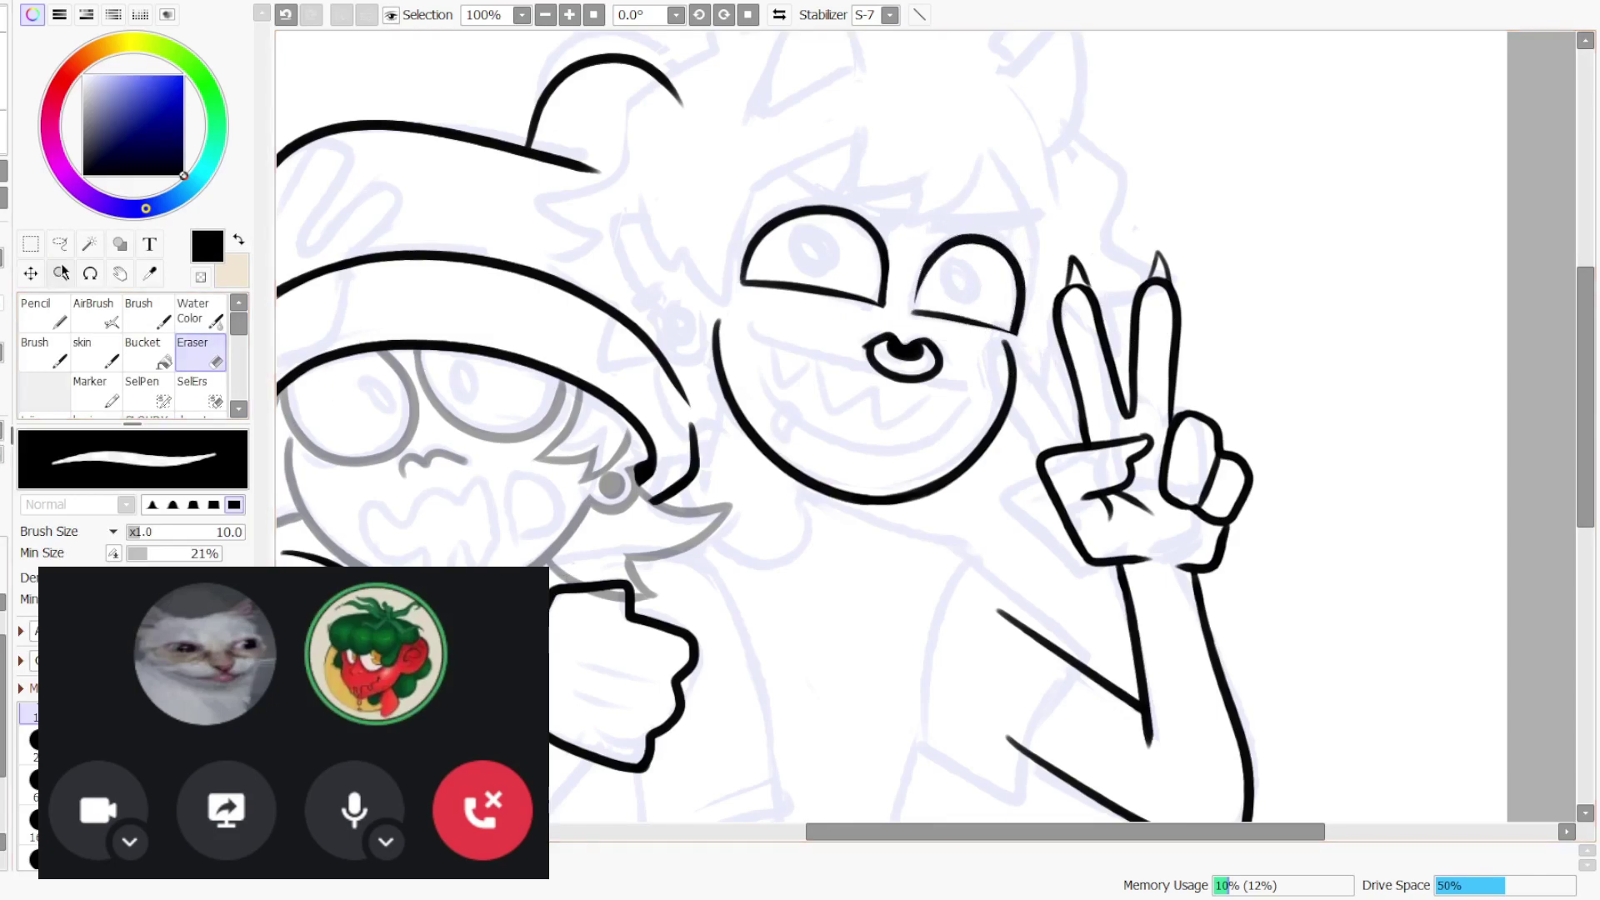
click(150, 317)
mouse_move(913, 312)
mouse_down()
mouse_move(1016, 332)
mouse_move(922, 315)
mouse_up()
key(ctrl+z)
key(ctrl+z)
key(ctrl+z)
mouse_move(1016, 335)
mouse_down()
mouse_move(914, 312)
mouse_move(1015, 334)
mouse_up()
key(ctrl+z)
drag(915, 312, 1007, 333)
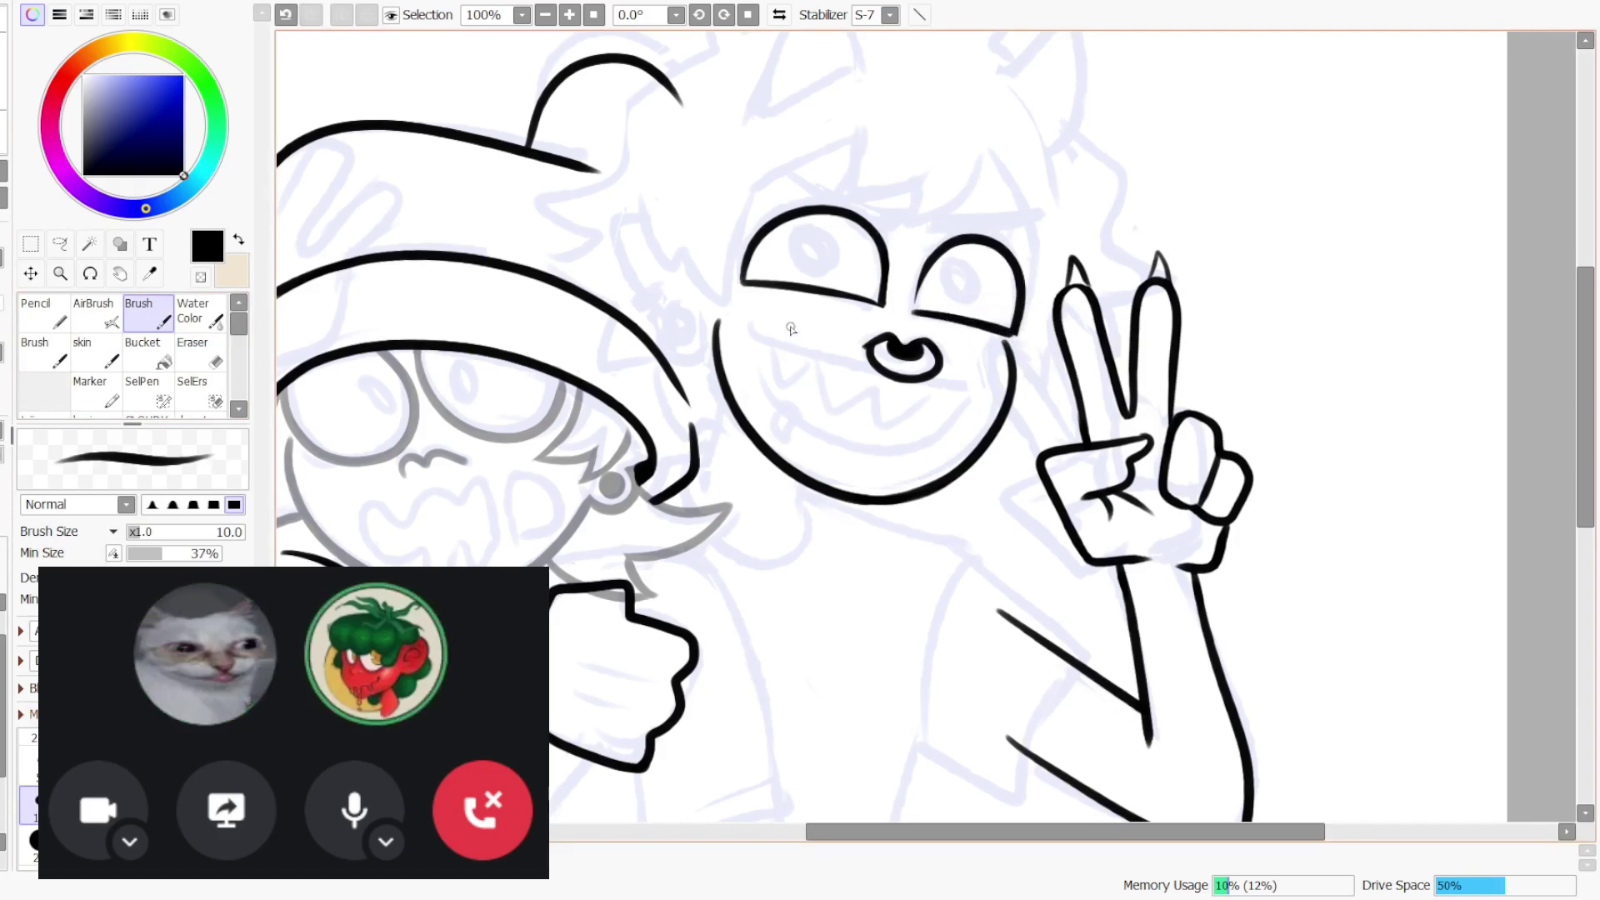
- Ink the horned character's wide grin with a slanted upper line and a deep lower curve, and erase the overlap inside the nose
mouse_move(749, 319)
mouse_down()
mouse_move(778, 361)
mouse_move(980, 394)
mouse_up()
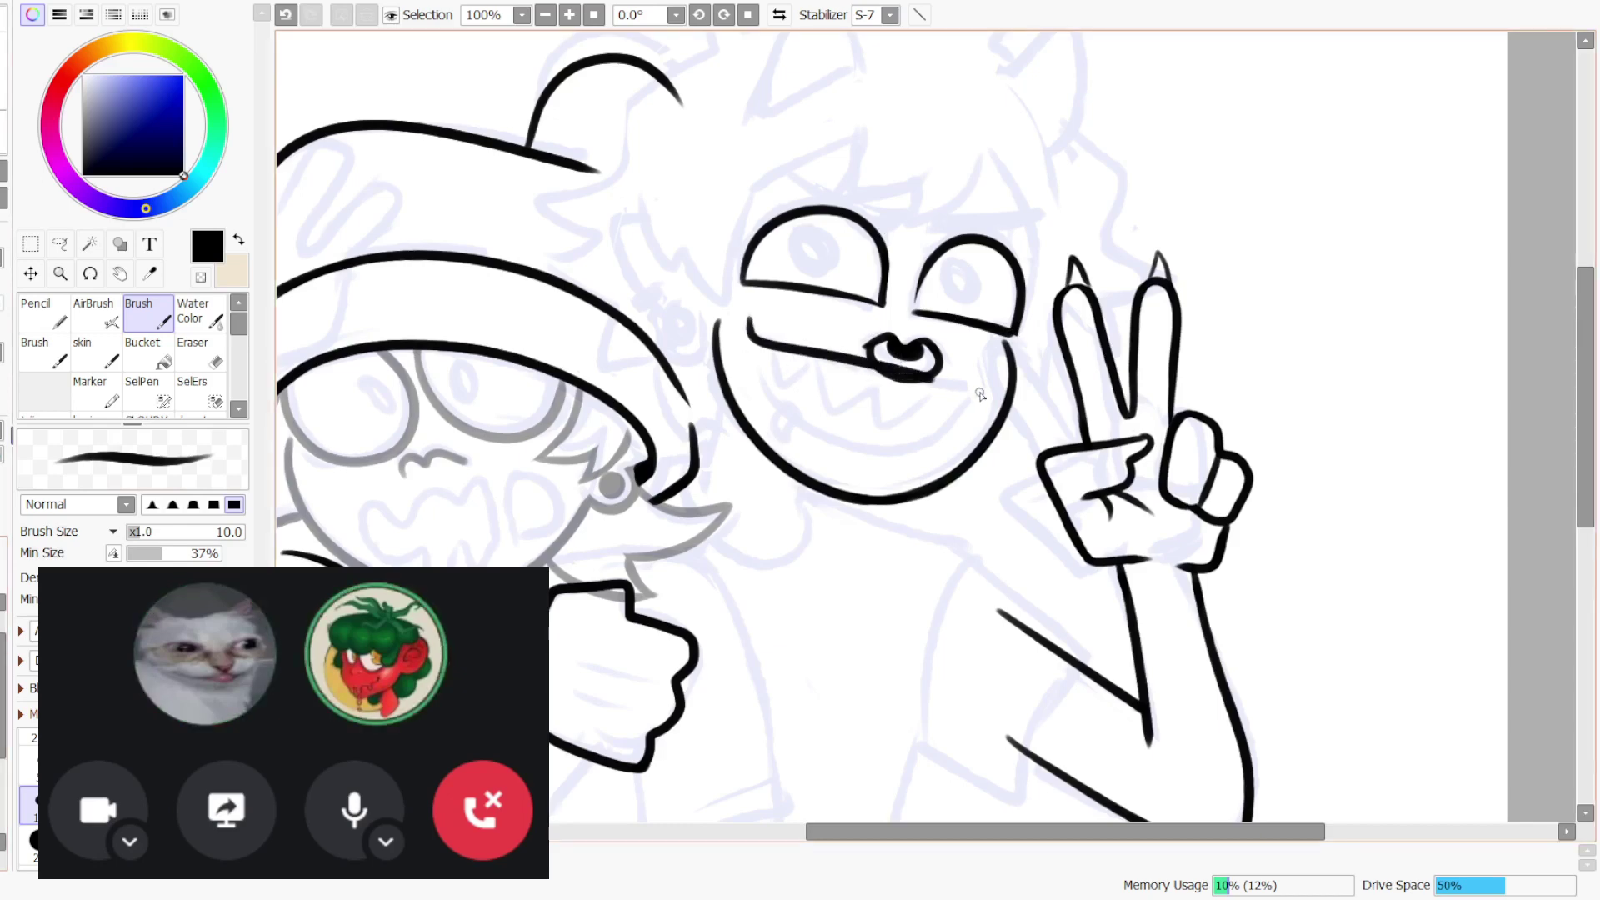
drag(850, 479, 967, 417)
key(ctrl+z)
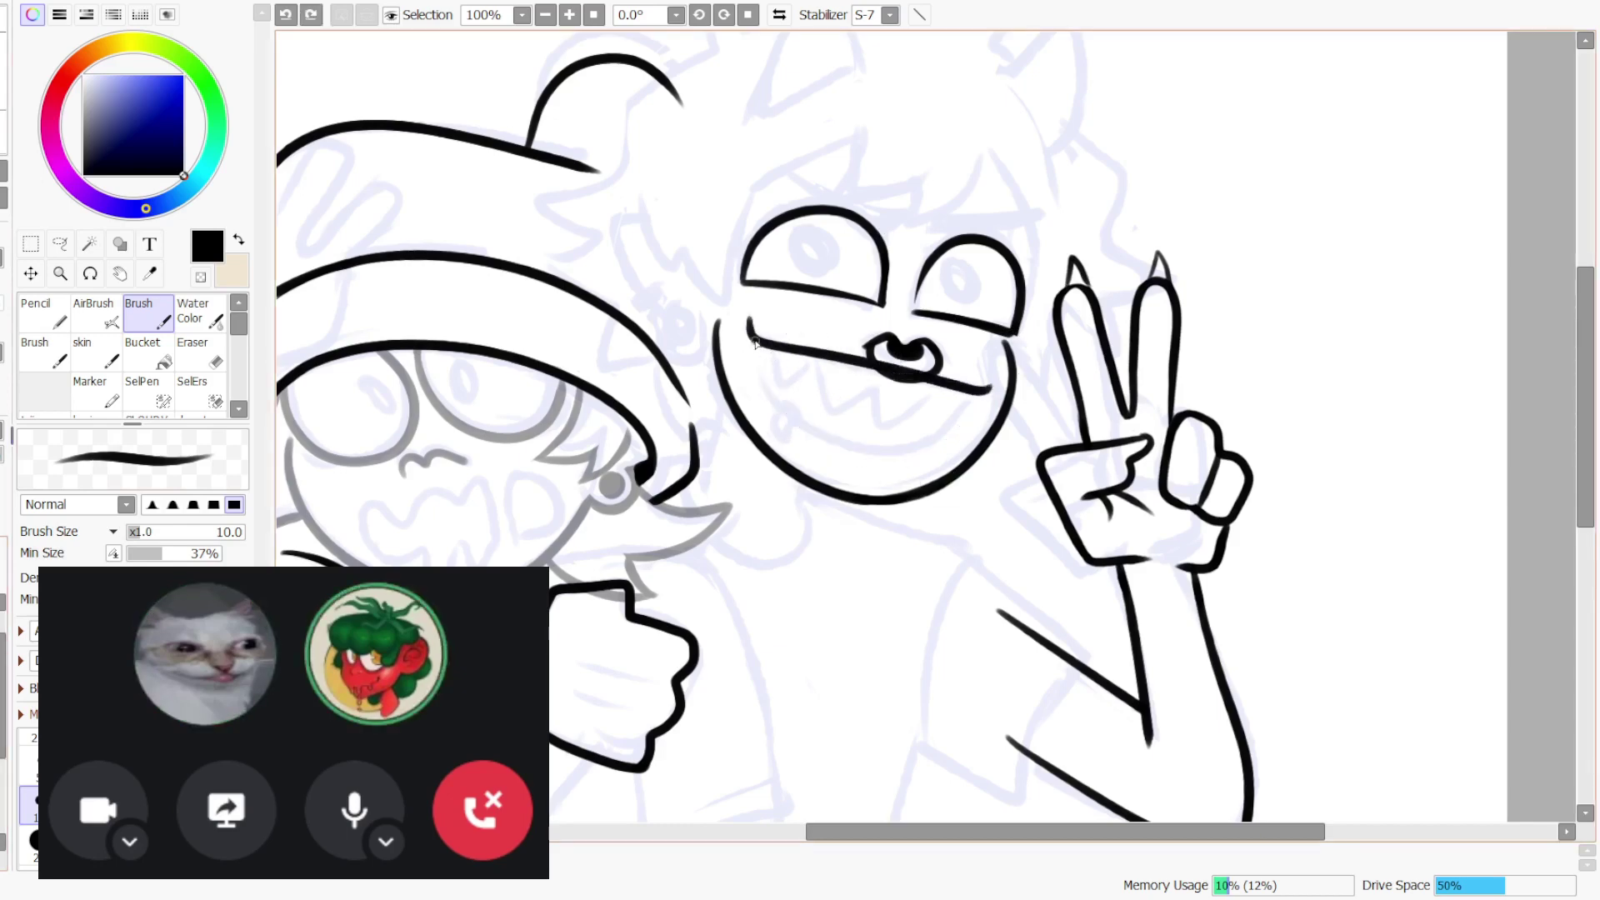
mouse_move(755, 343)
mouse_down()
mouse_move(860, 473)
mouse_move(962, 424)
mouse_up()
key(ctrl+z)
mouse_move(757, 340)
mouse_down()
mouse_move(798, 427)
mouse_move(975, 392)
mouse_up()
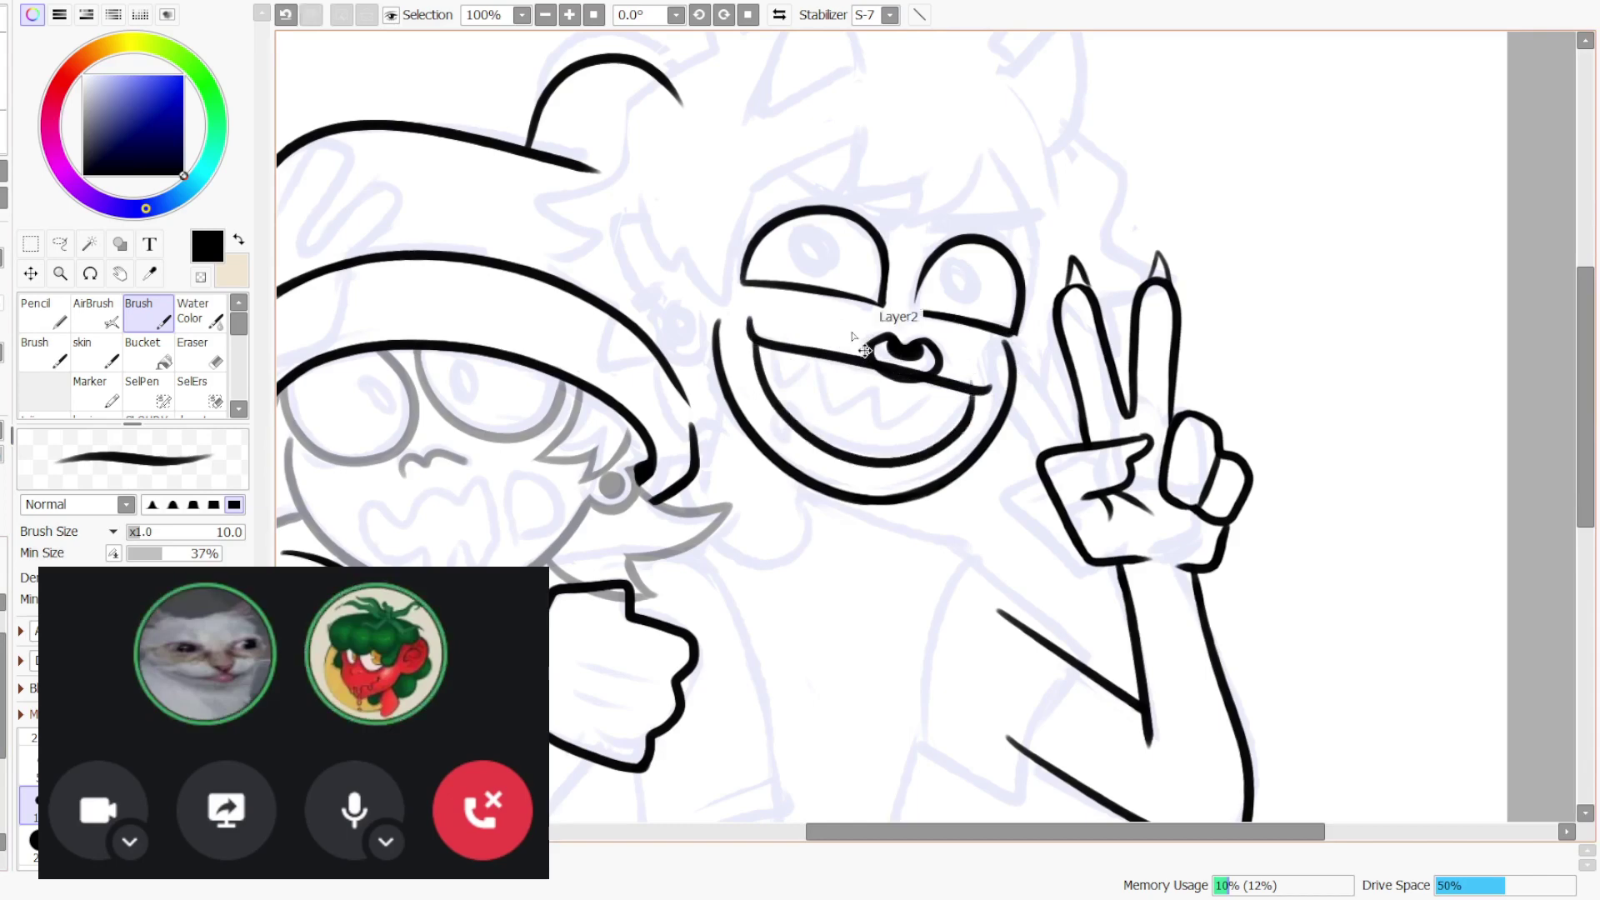
key(ctrl+z)
drag(760, 344, 887, 454)
key(ctrl+z)
mouse_move(756, 340)
mouse_down()
mouse_move(836, 473)
mouse_move(960, 451)
mouse_move(983, 388)
mouse_up()
key(e)
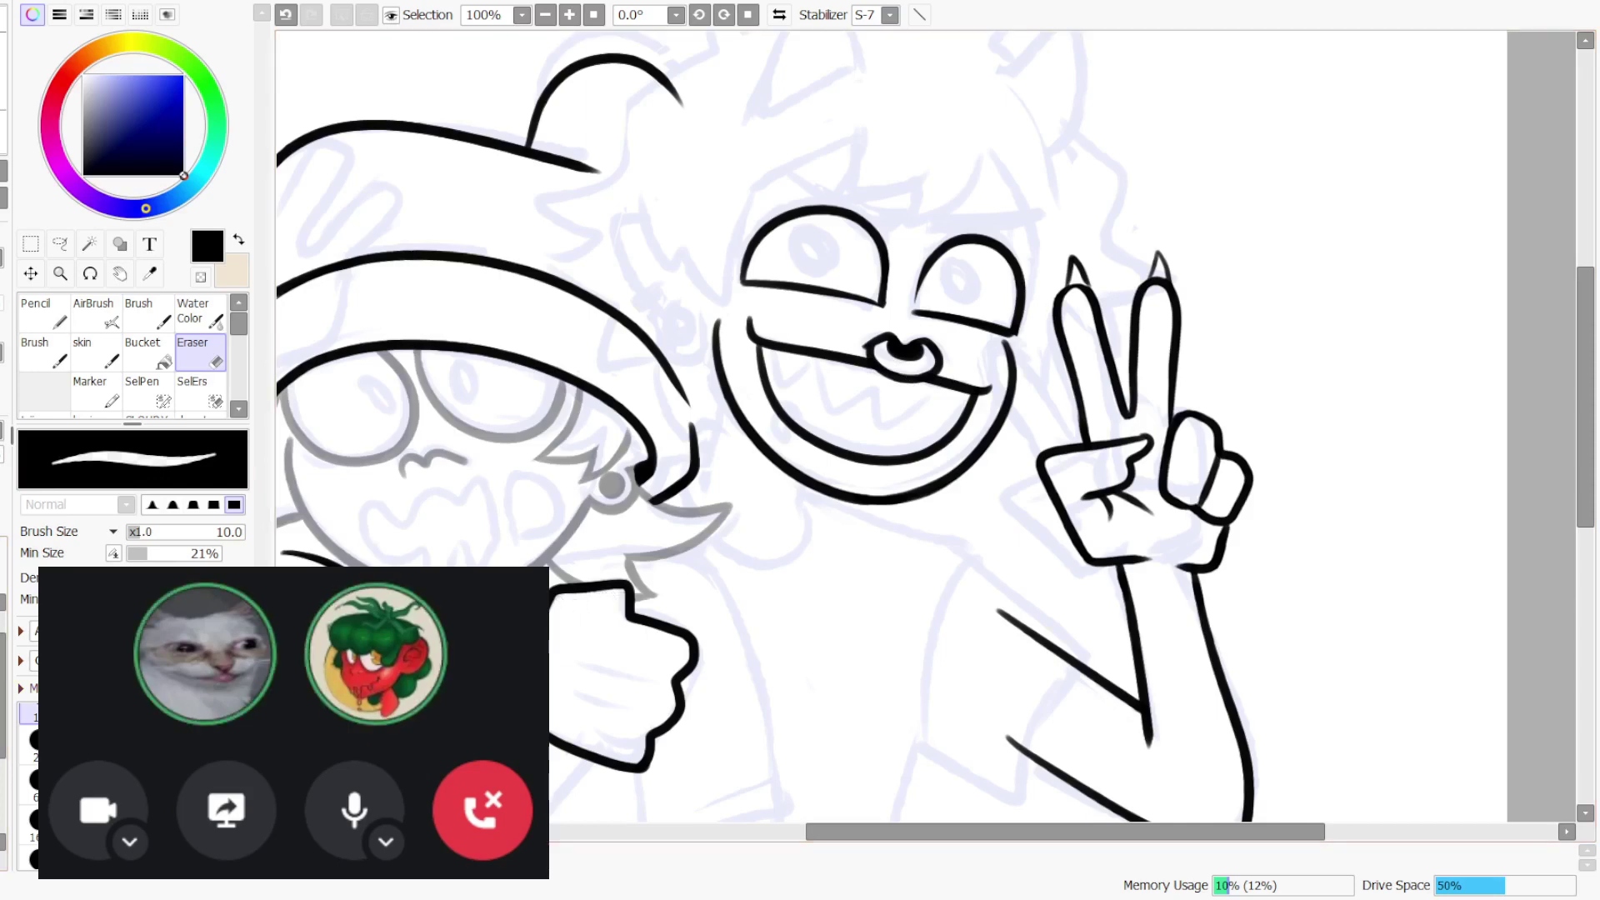
- Restore the hat character's faded face line art to full strength and check the whole drawing in a mirrored view
click(4, 454)
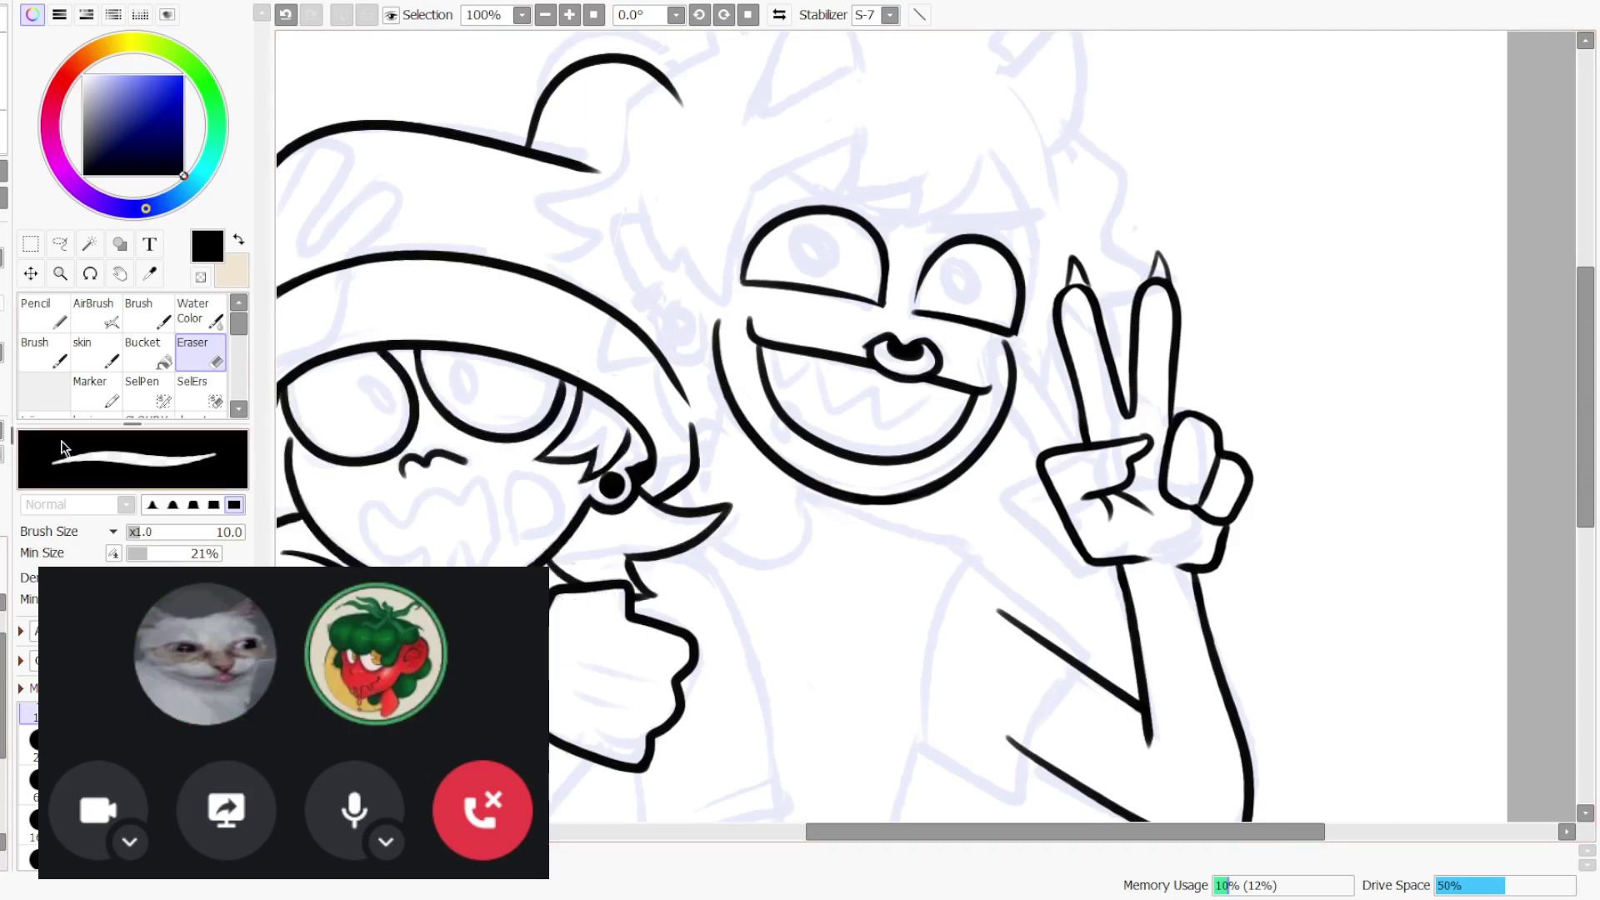
click(593, 14)
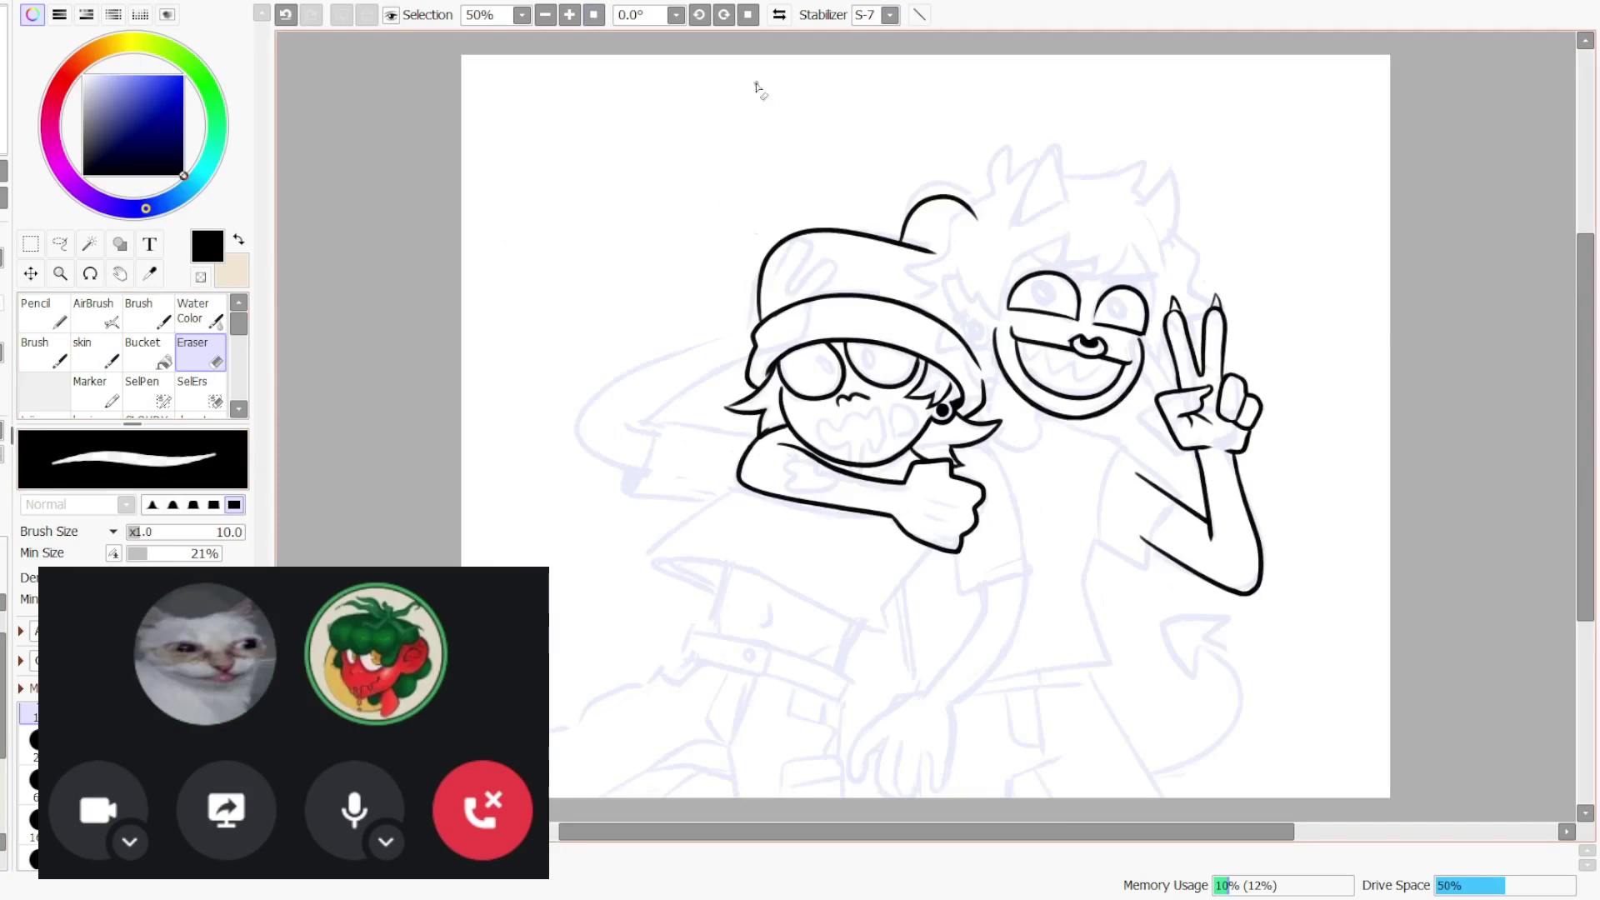
click(780, 15)
click(788, 16)
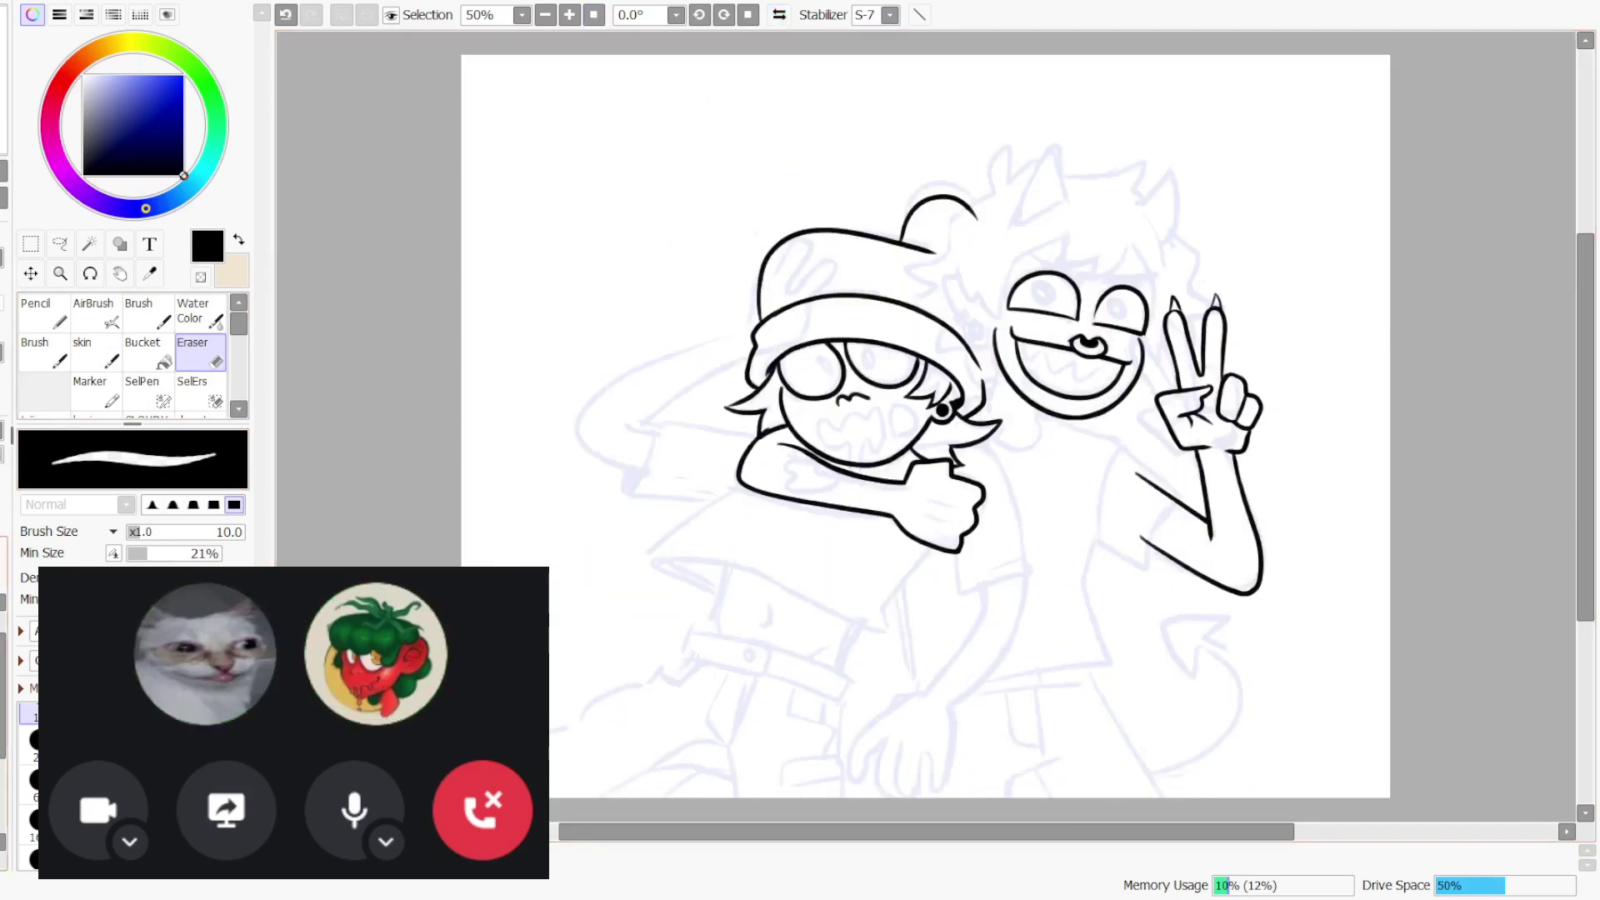
click(60, 244)
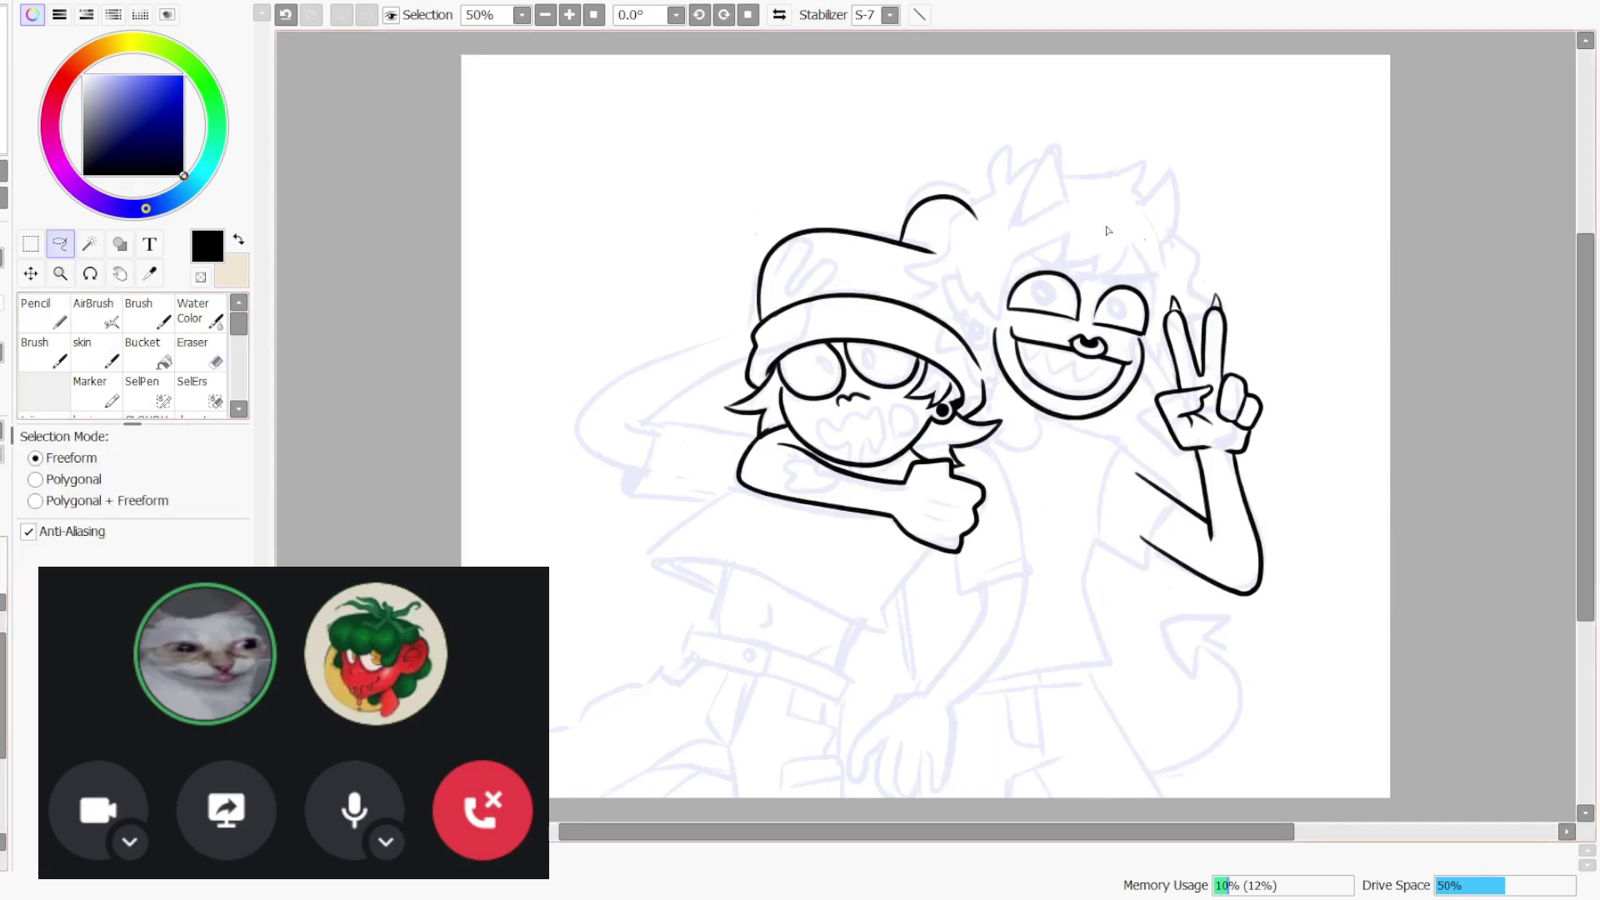
mouse_move(1145, 239)
mouse_down()
mouse_move(1008, 319)
mouse_move(1223, 304)
mouse_up()
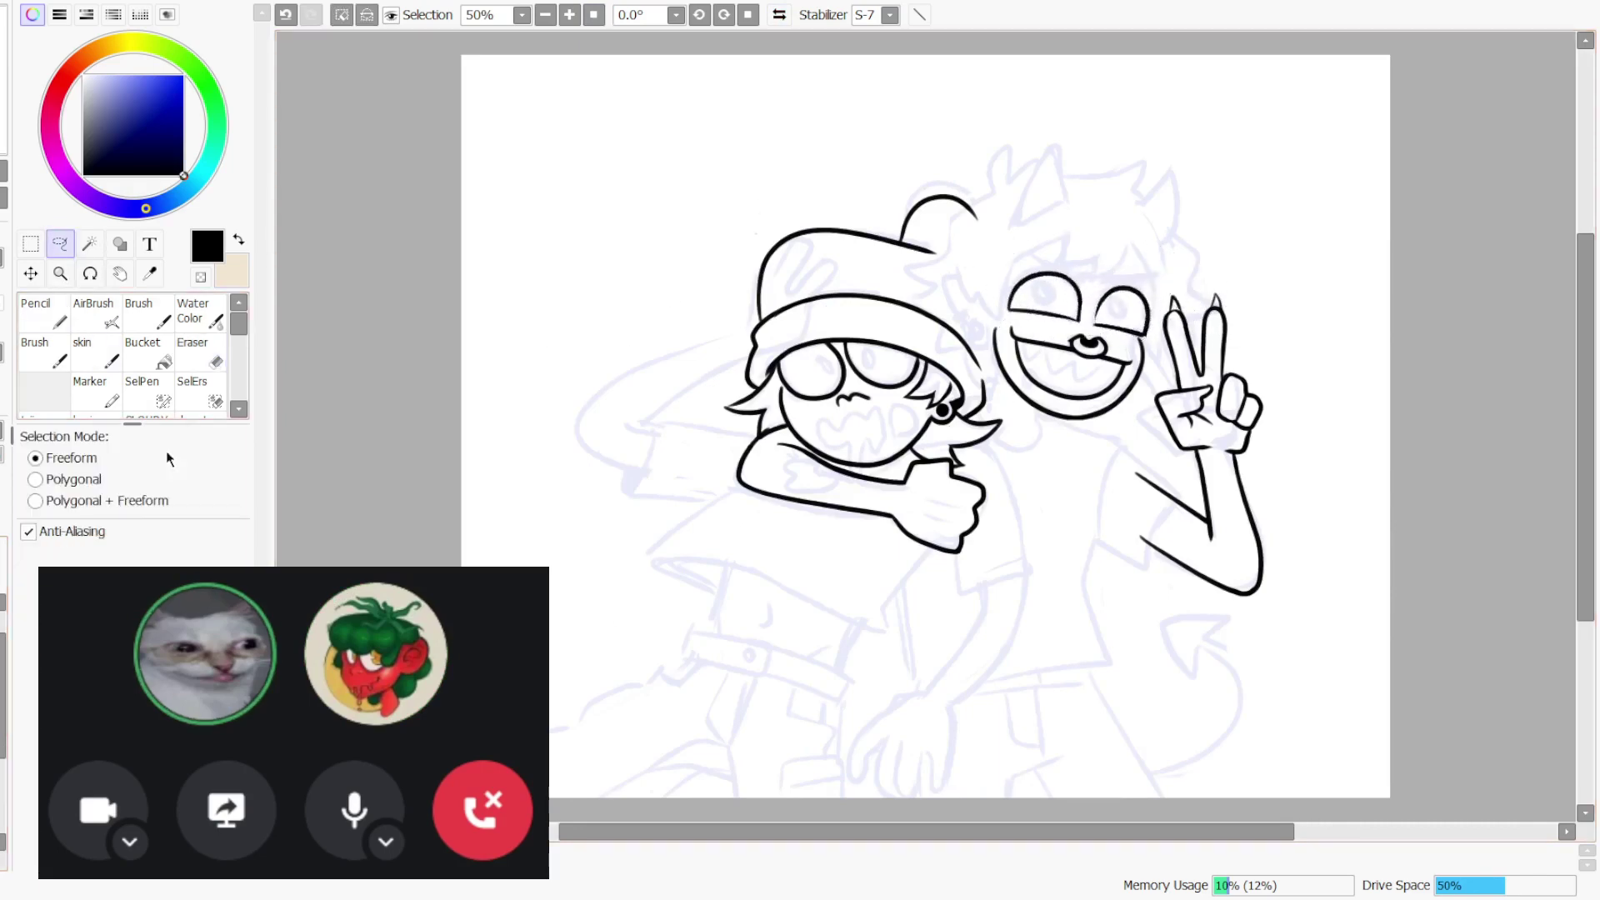
click(570, 15)
mouse_move(884, 231)
mouse_down()
mouse_move(804, 275)
mouse_move(461, 371)
mouse_up()
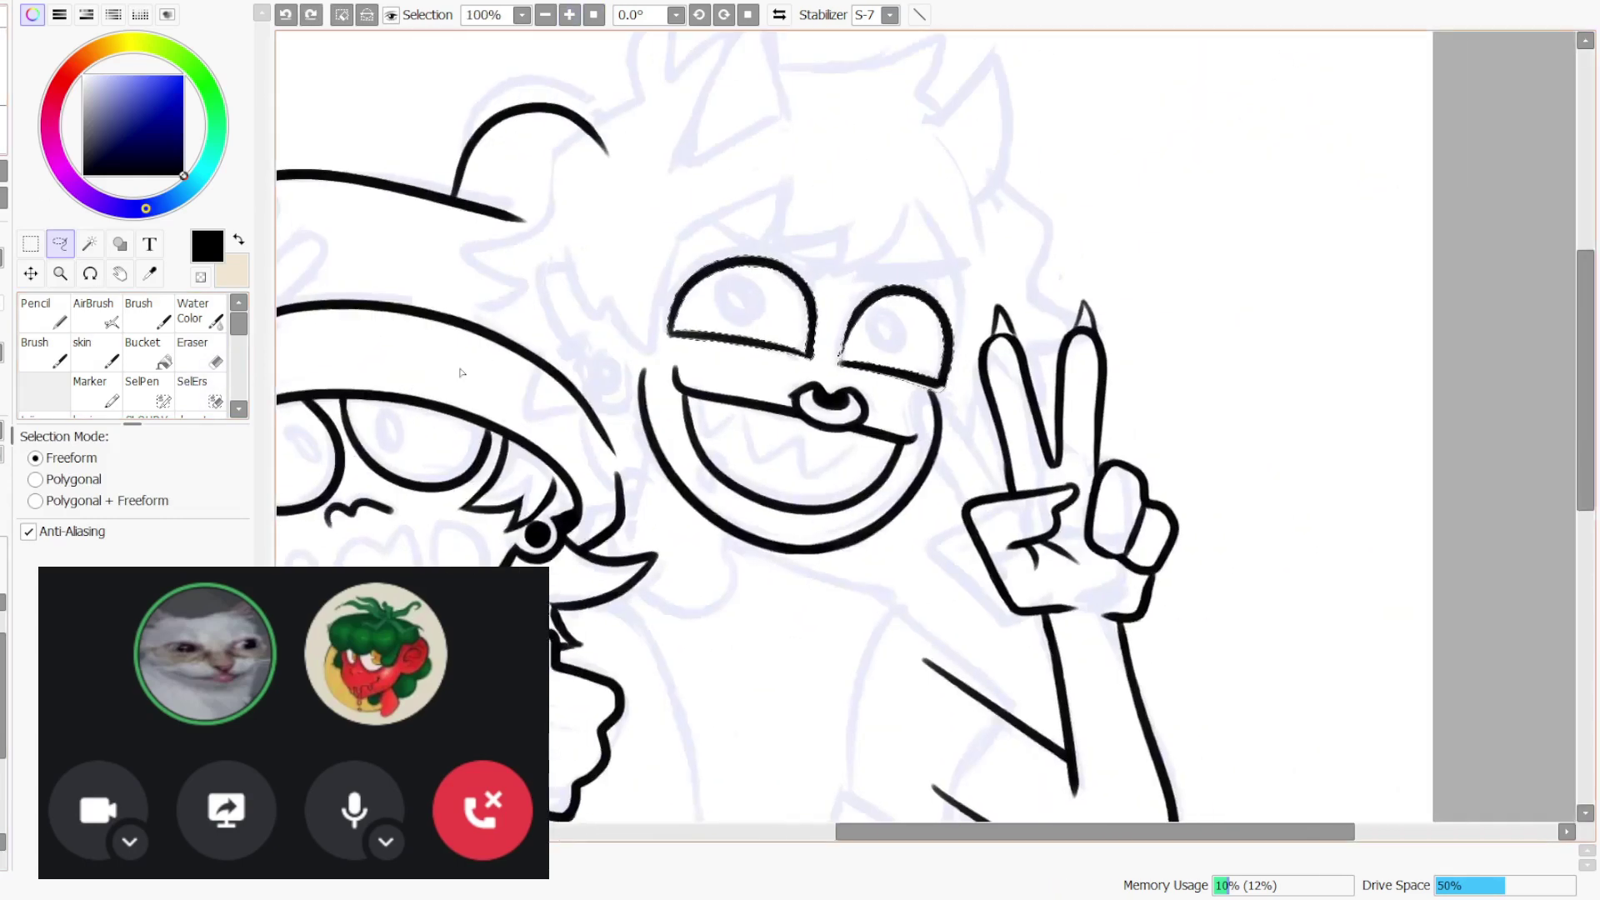
key(ctrl+d)
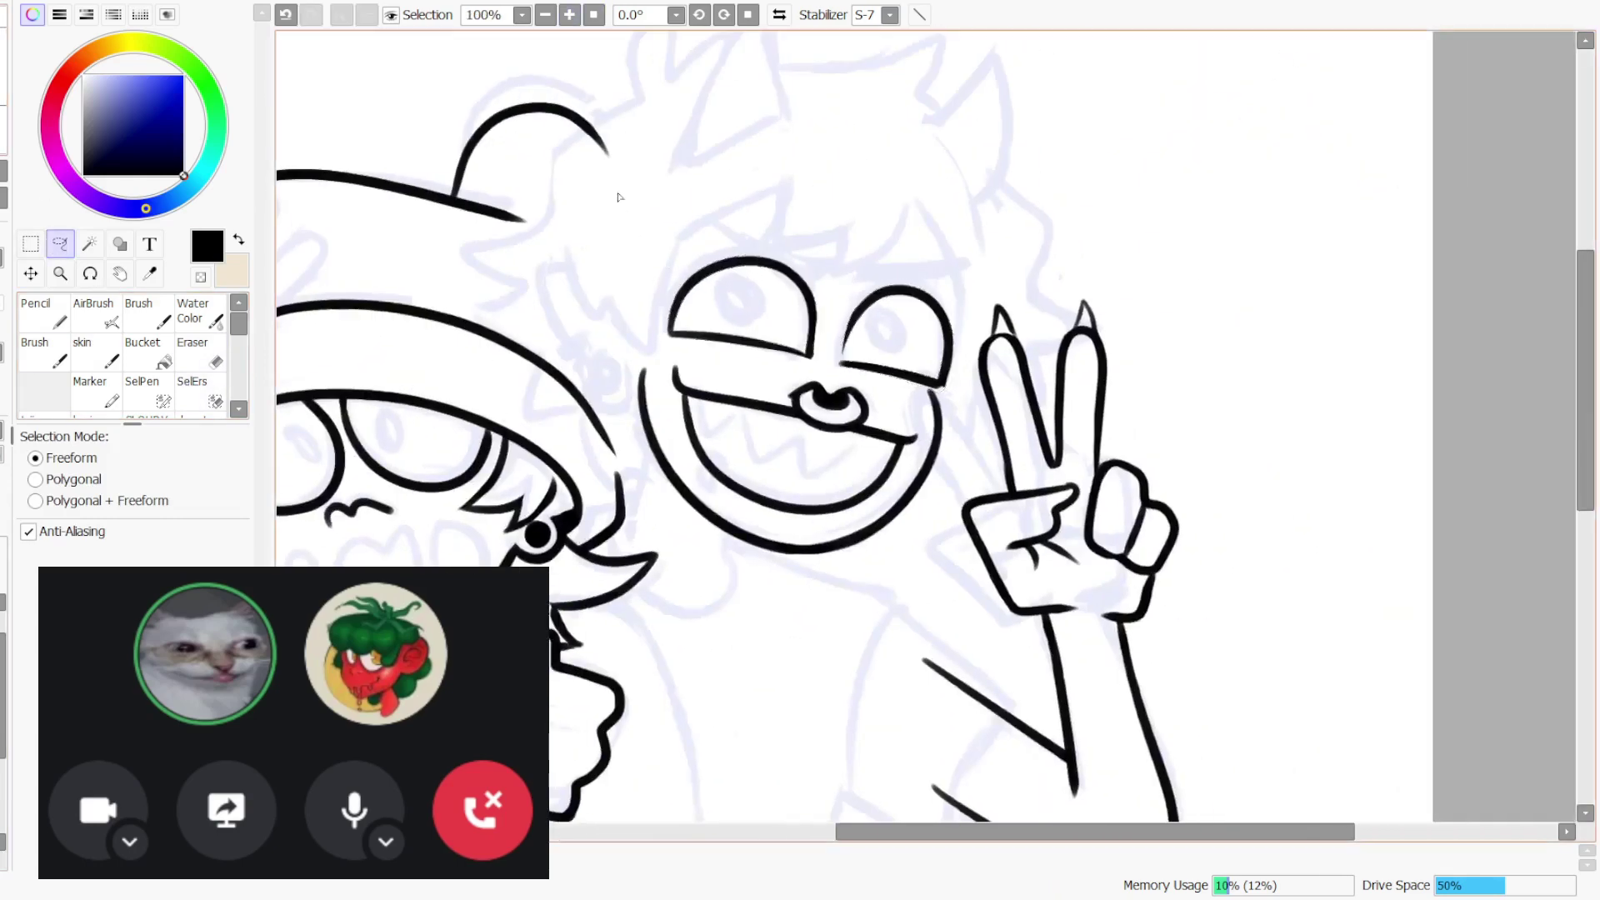
- Ink a small lip ring over the lower lip line near the hat character's side of the grin and a zigzag row of teeth
click(148, 313)
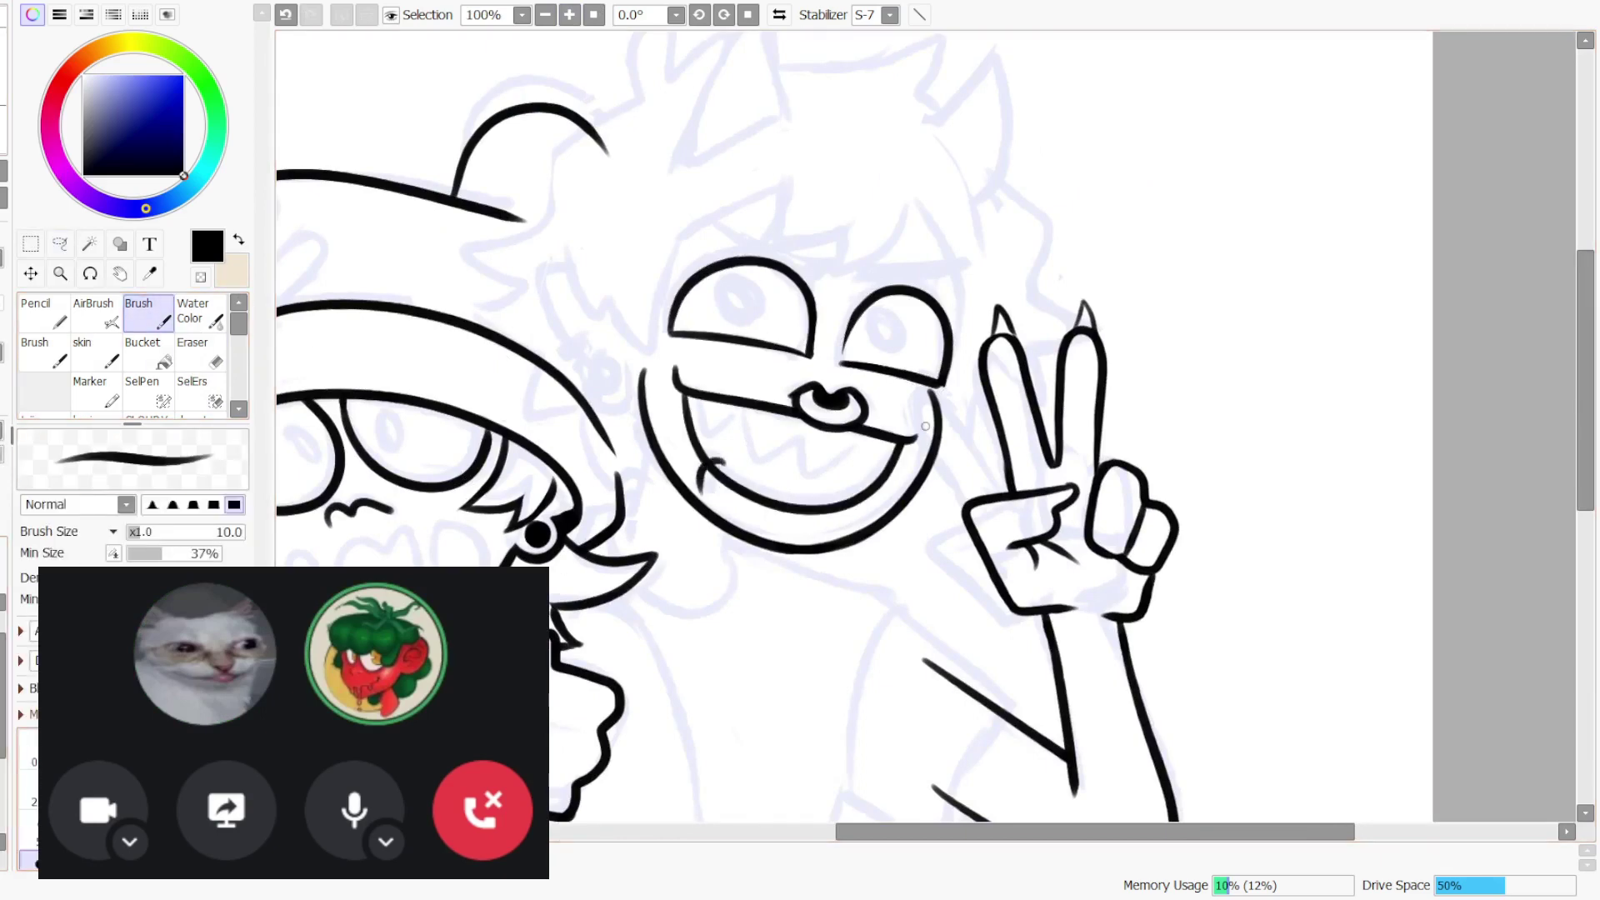
key(ctrl+z)
key(ctrl+z)
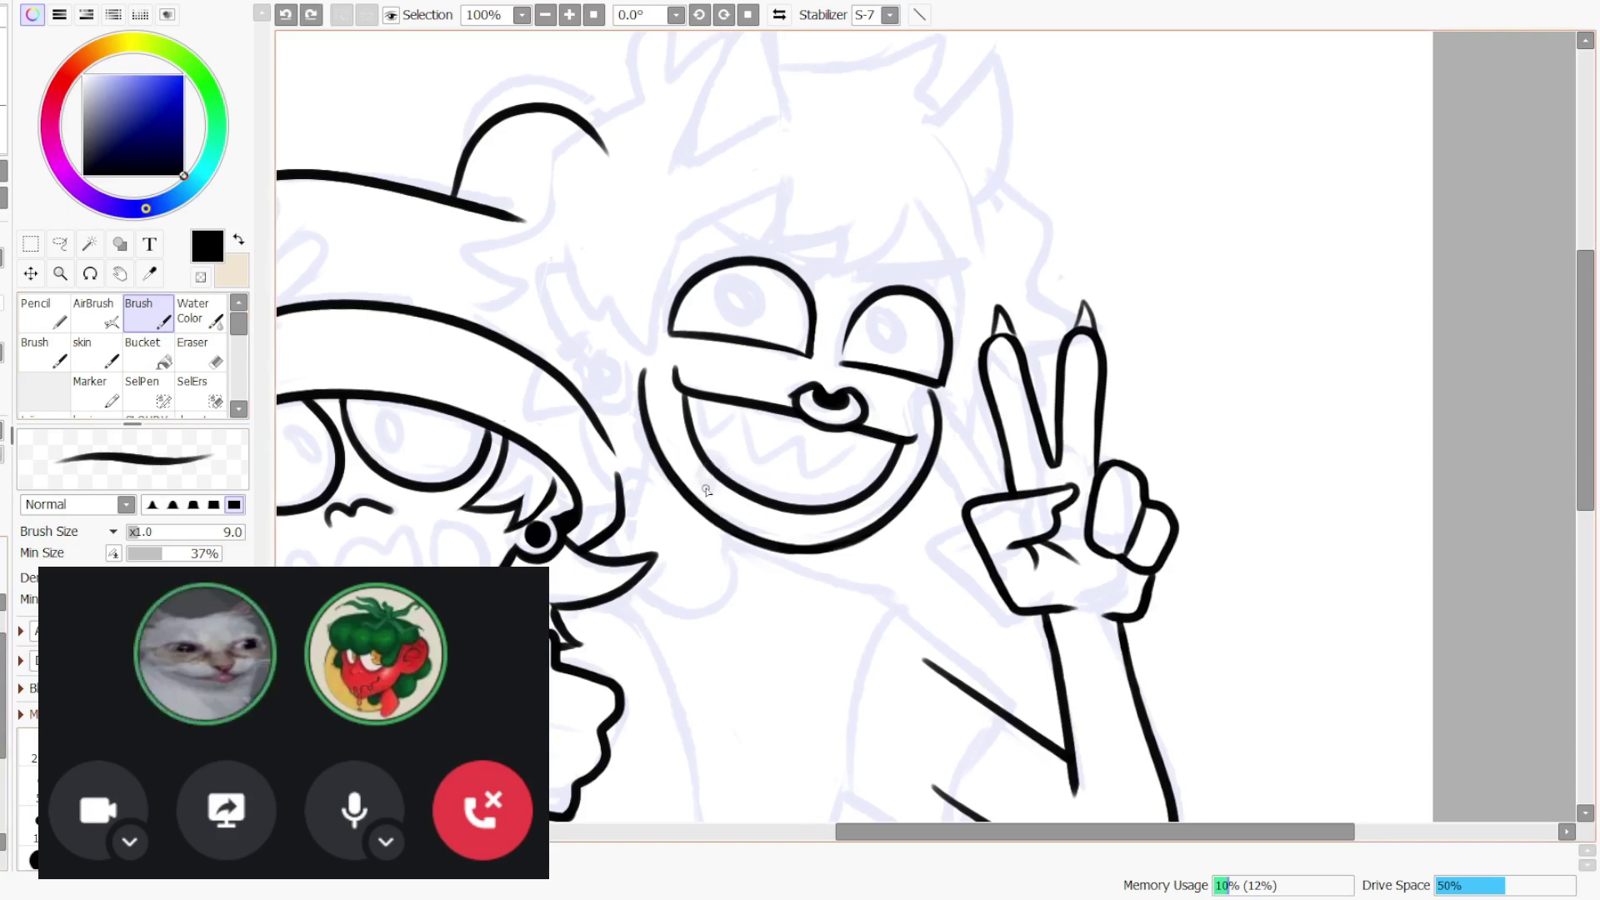
mouse_move(706, 489)
mouse_down()
mouse_move(732, 460)
mouse_move(717, 493)
mouse_up()
click(569, 15)
click(569, 14)
key(ctrl+z)
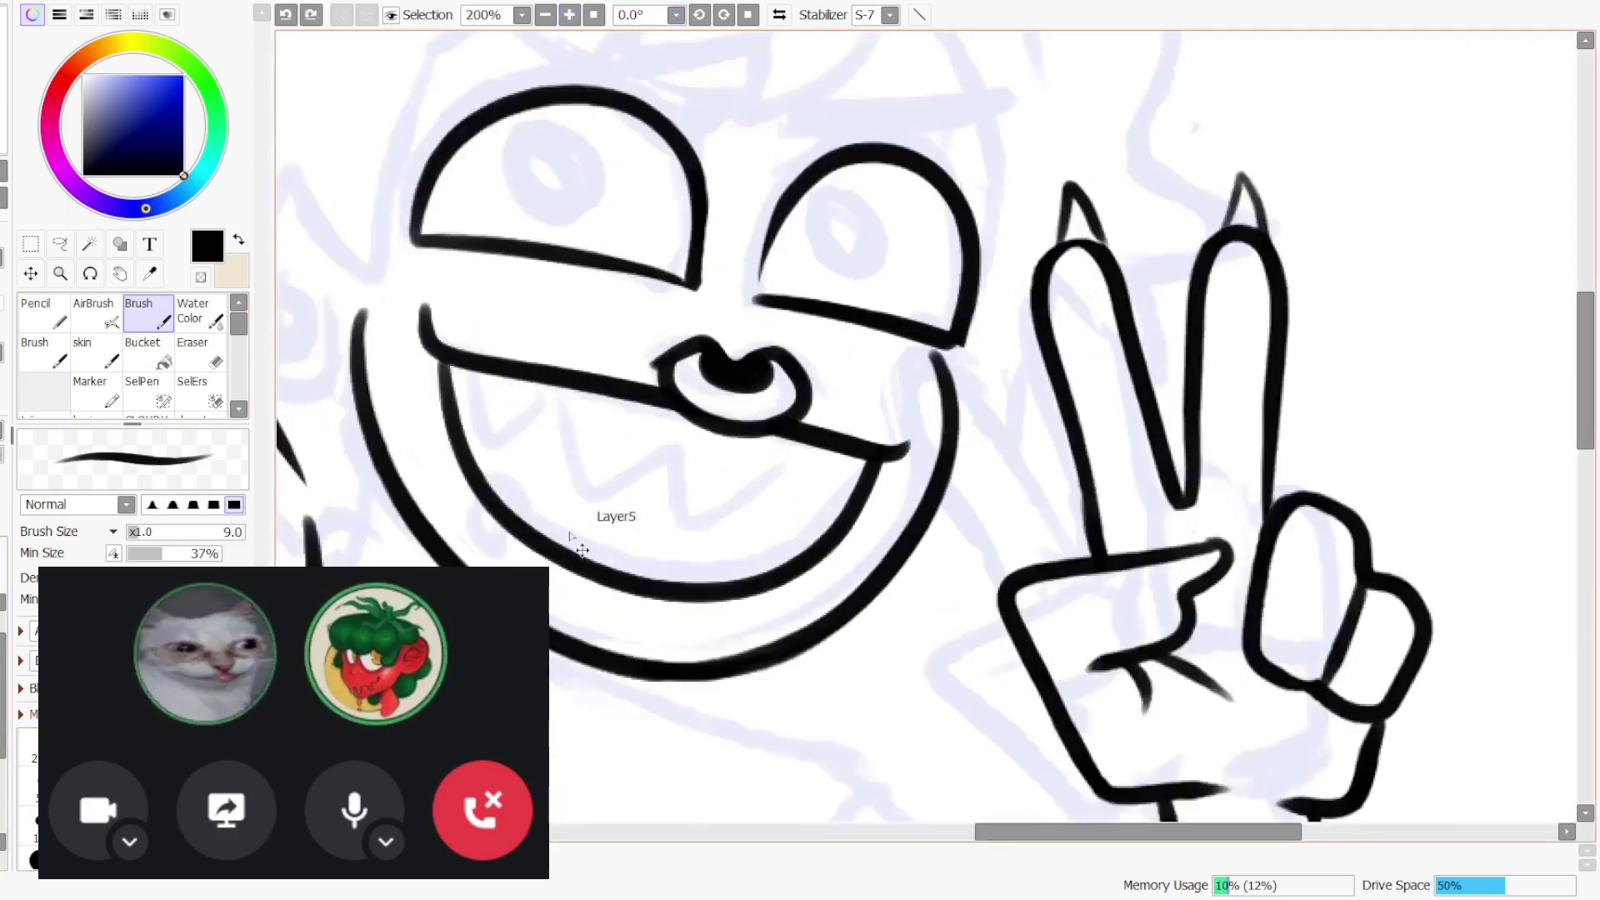
mouse_move(497, 545)
mouse_down()
mouse_move(552, 519)
mouse_move(494, 550)
mouse_up()
key(ctrl+z)
key(ctrl+z)
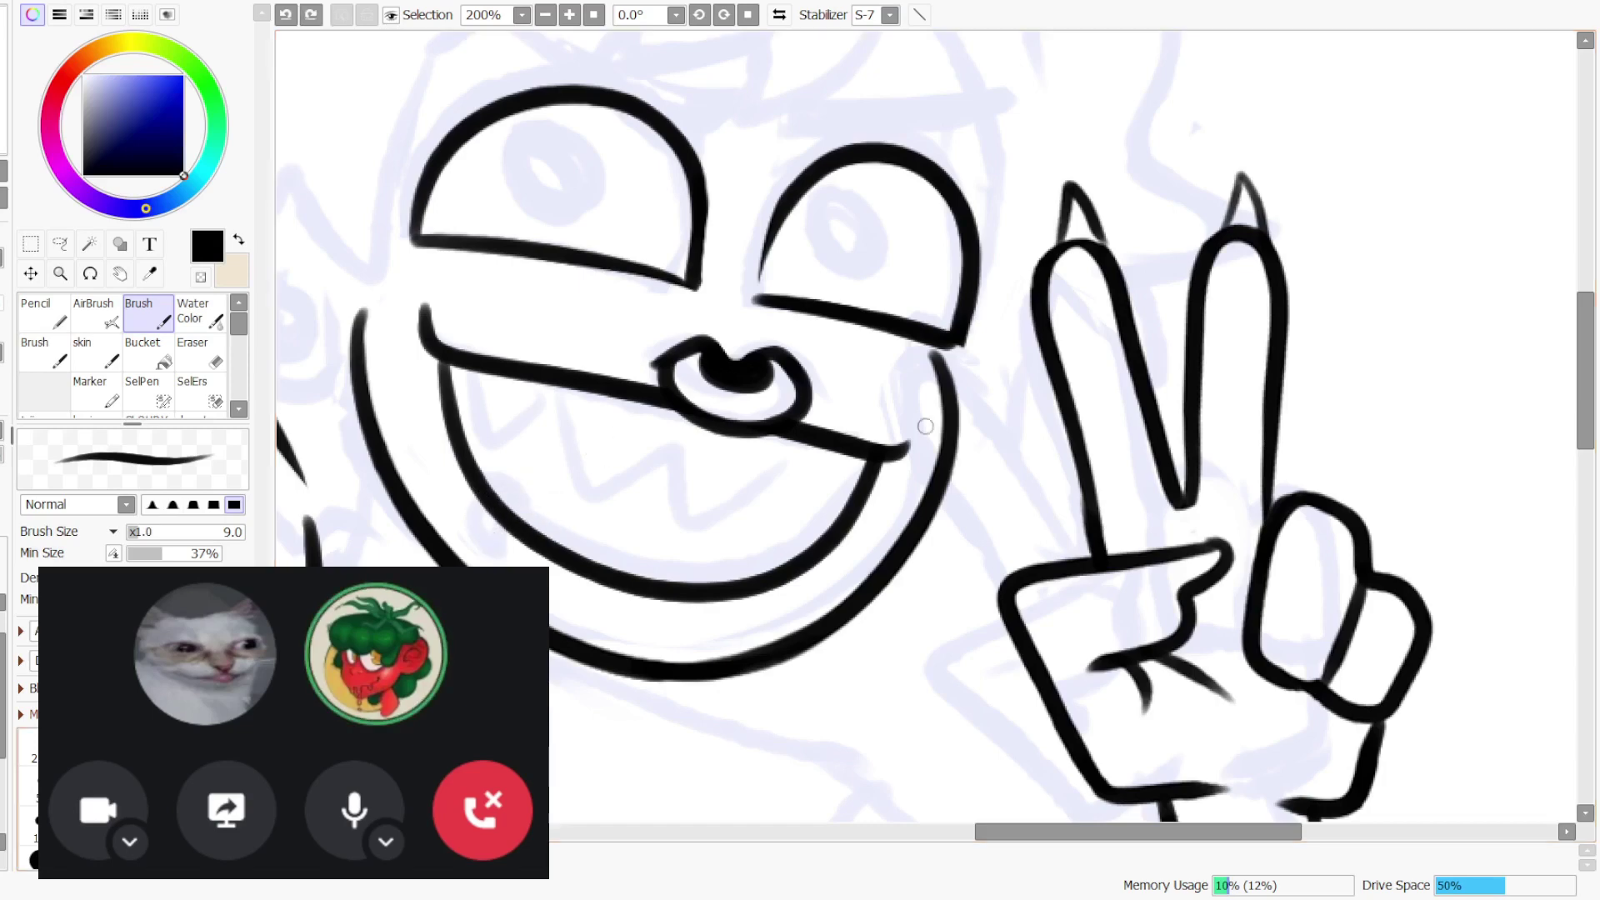
key(bracketleft)
key(bracketleft)
mouse_move(532, 490)
mouse_down()
mouse_move(470, 528)
mouse_move(505, 559)
mouse_up()
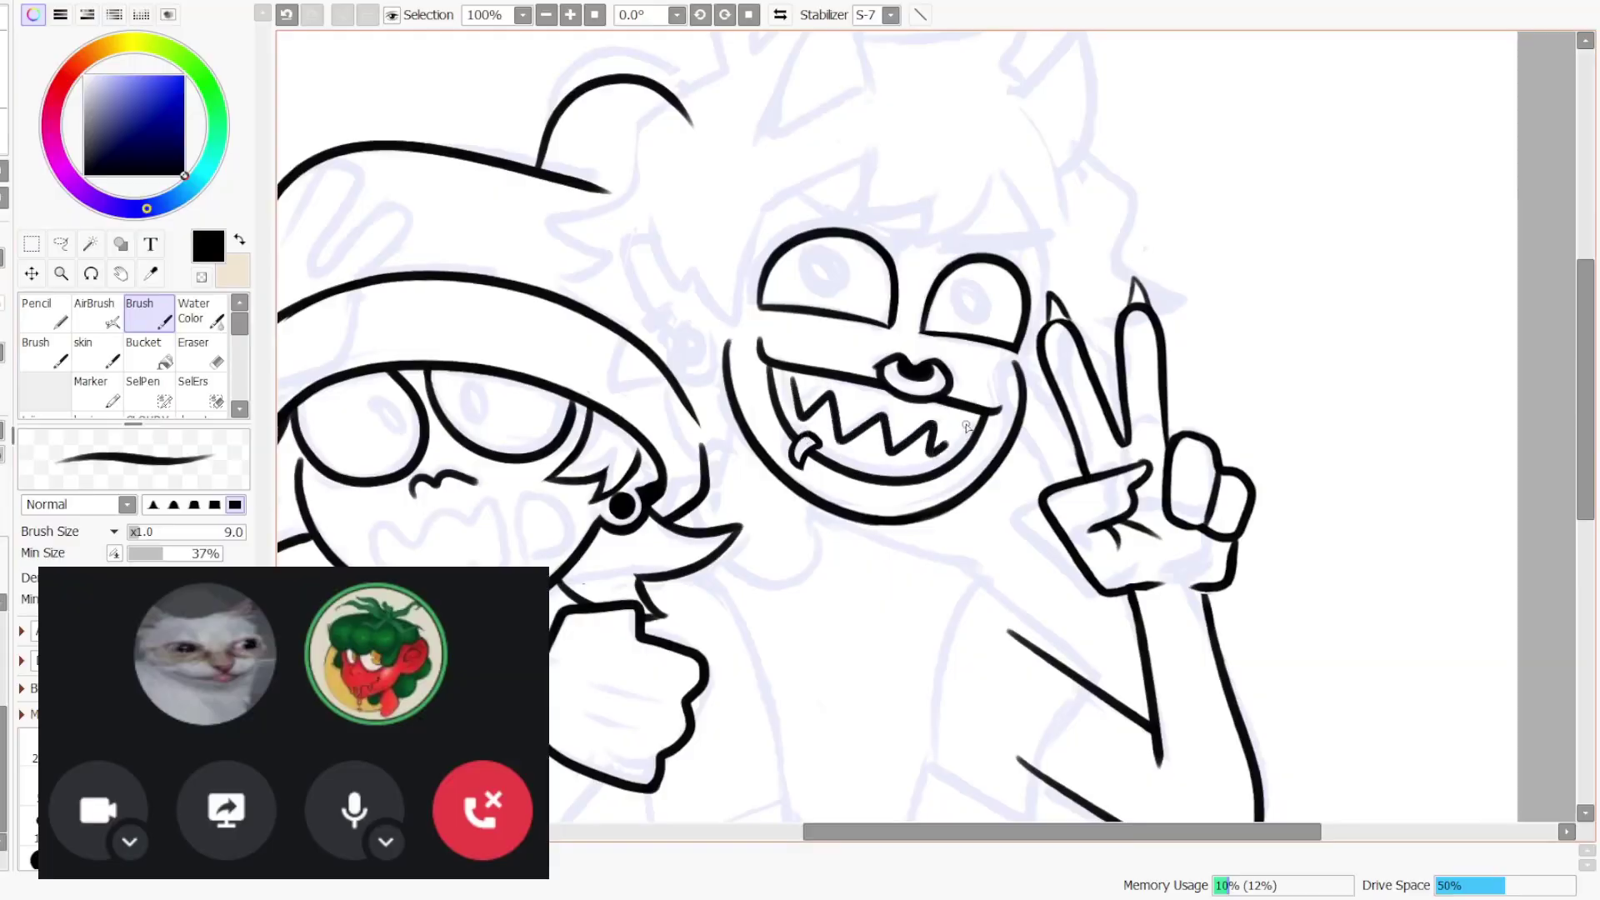
- Re-ink the last jagged tooth with a slightly thinner brush so the zigzag row meets the mouth corner near the peace-sign hand
click(200, 353)
drag(945, 410, 931, 454)
key(ctrl+z)
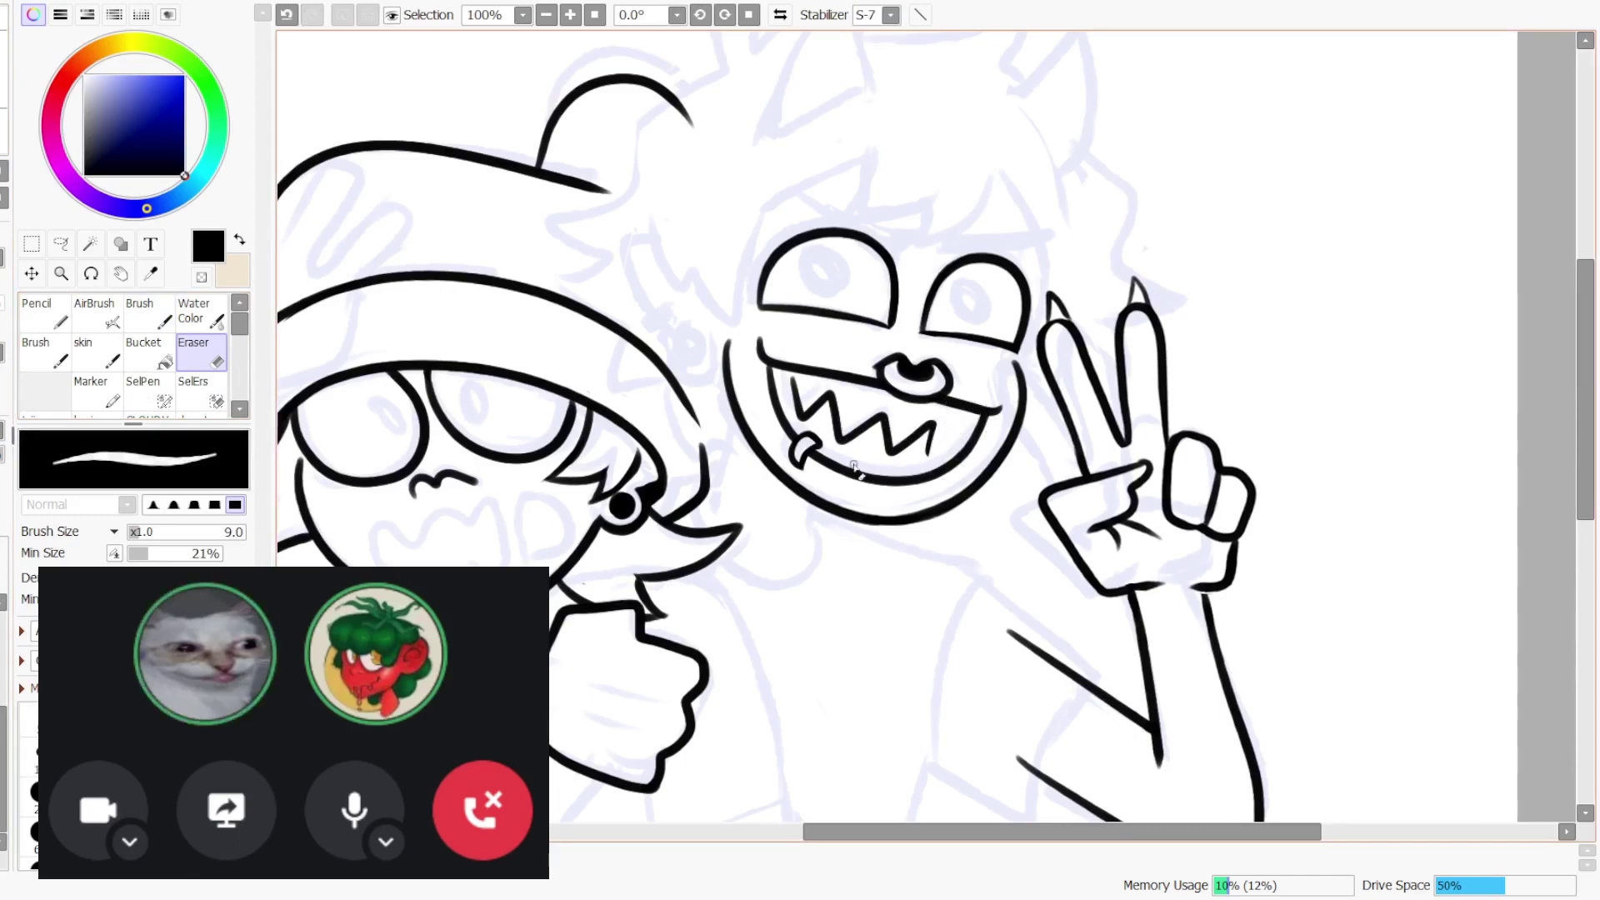
key(b)
key(ctrl+z)
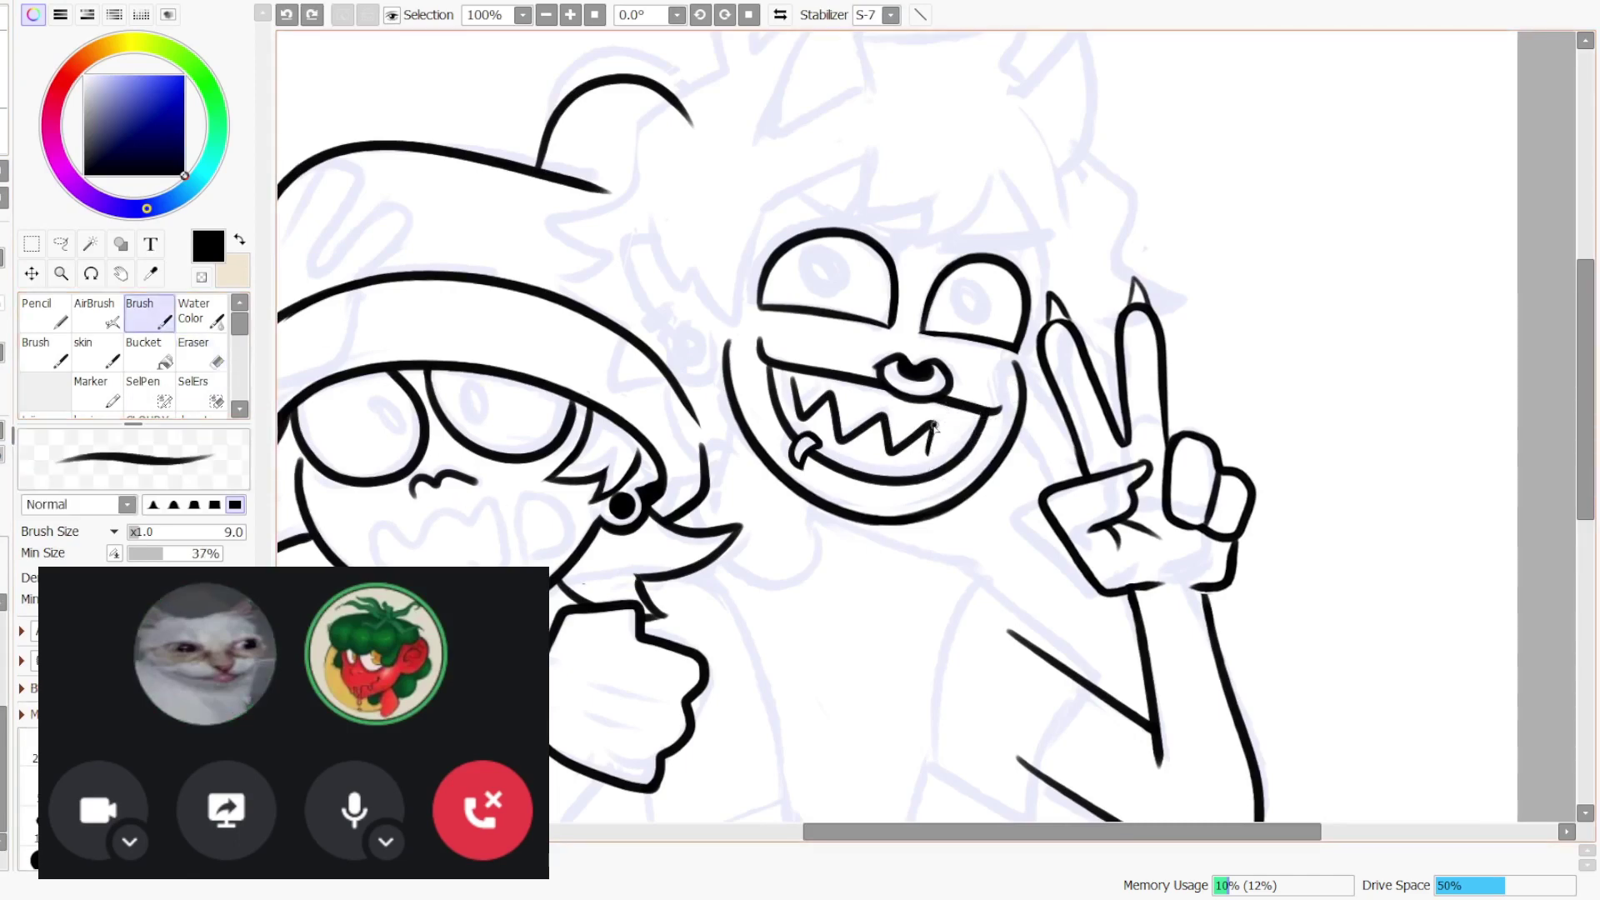
key(ctrl+z)
key(bracketleft)
key(ctrl+z)
drag(981, 414, 964, 429)
key(e)
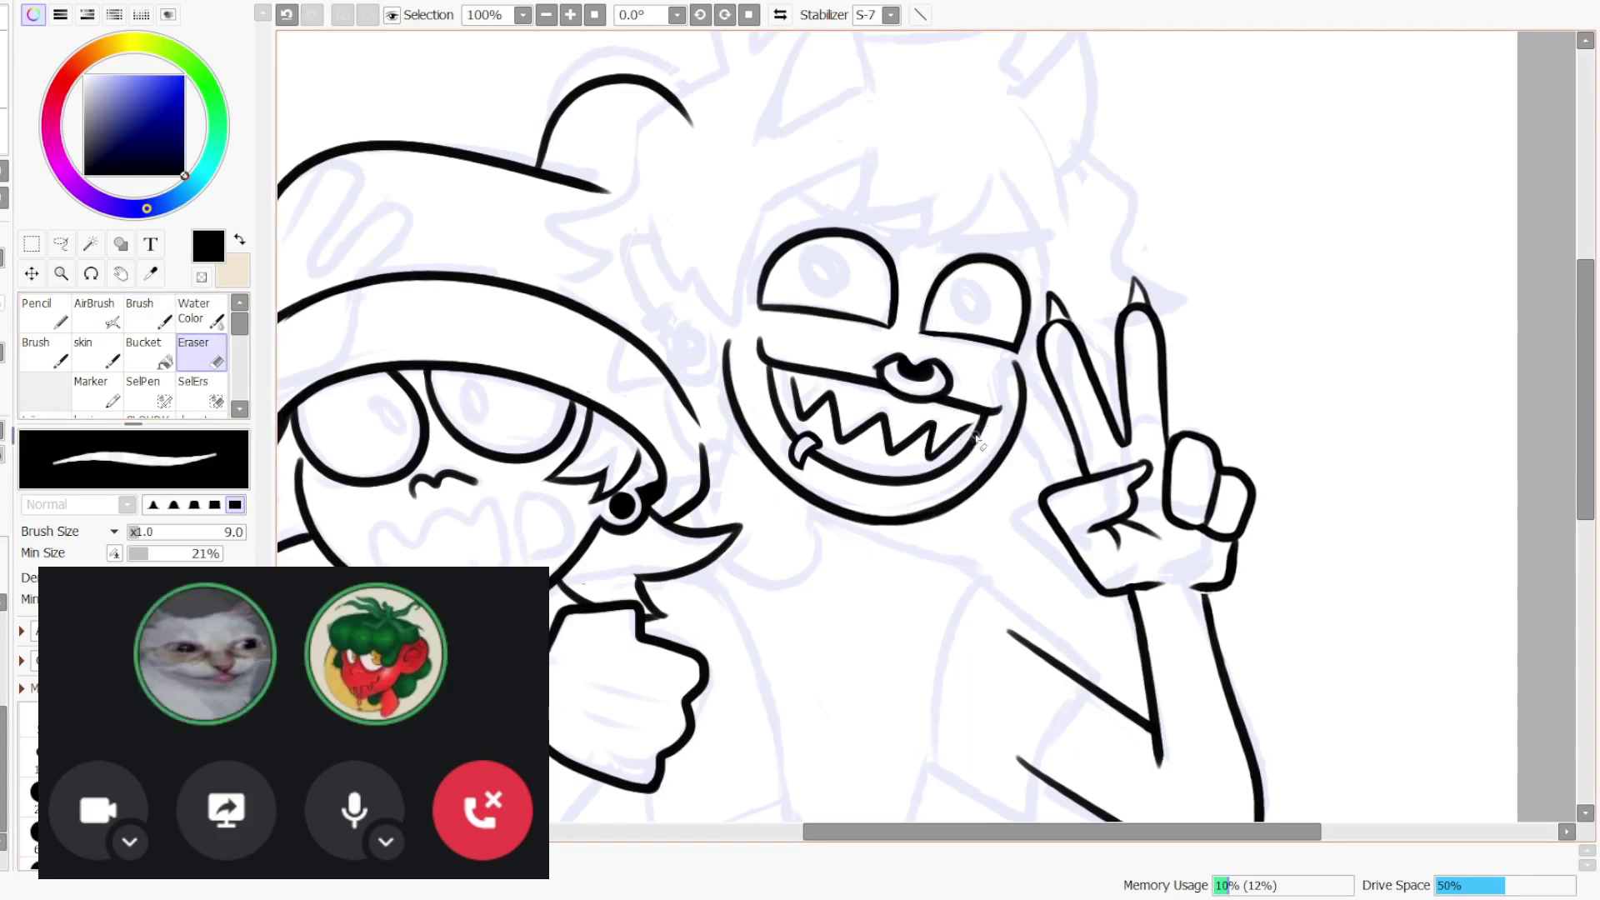
- Lasso the zigzag teeth and distort their corners so the row follows the curve of the horned character's grin
key(l)
click(546, 14)
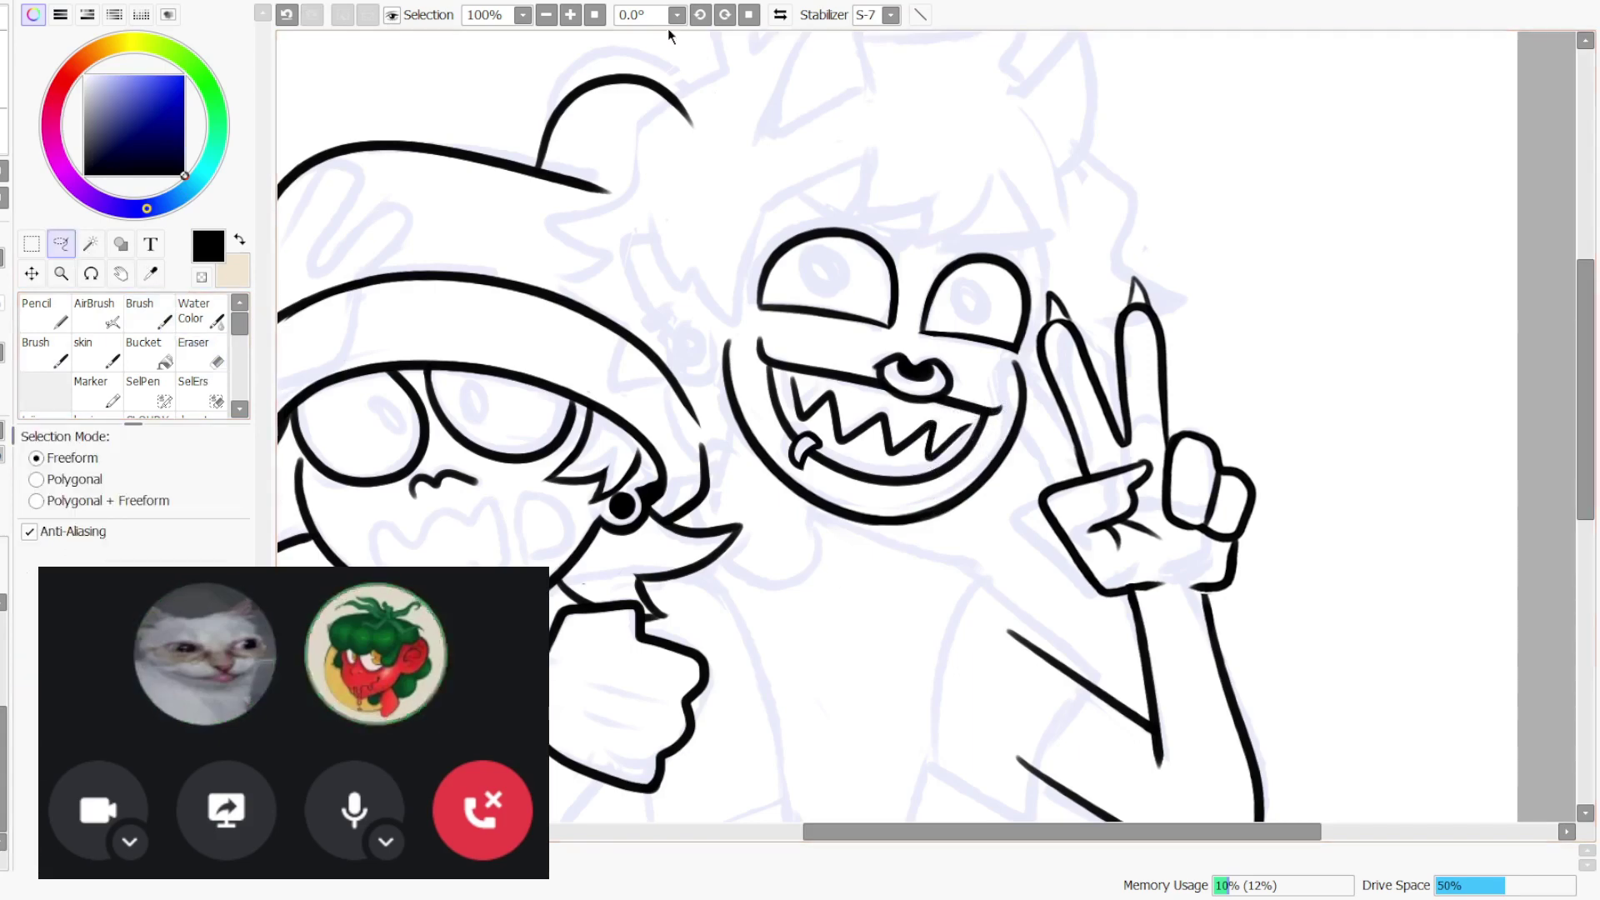
click(546, 14)
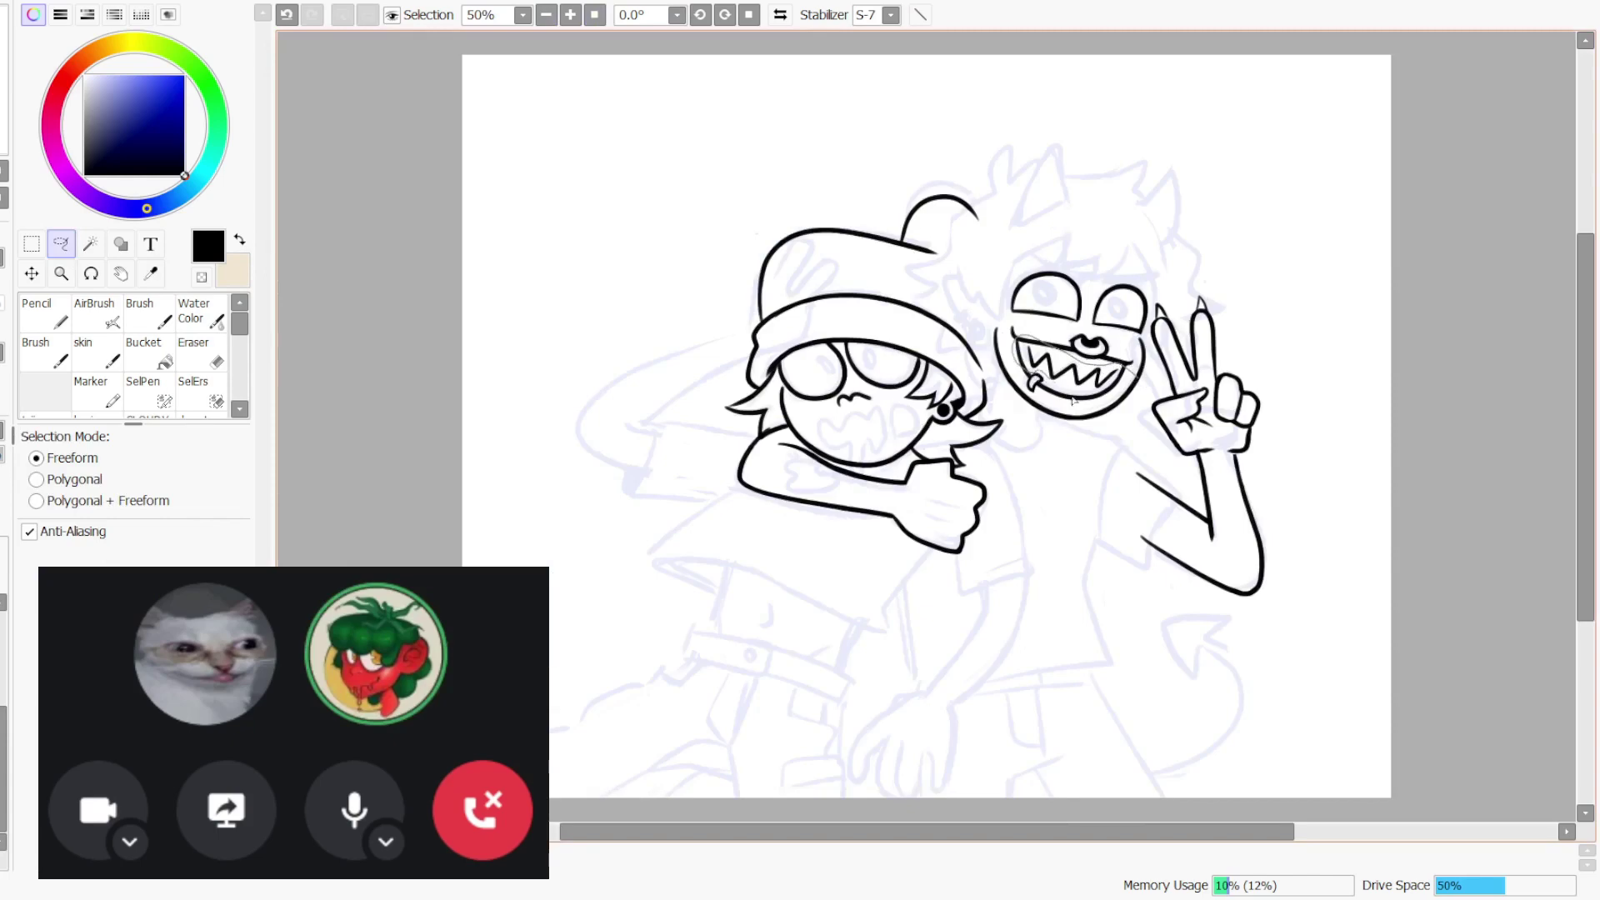
drag(1073, 401, 1137, 392)
drag(362, 145, 195, 140)
click(571, 15)
click(571, 15)
click(571, 15)
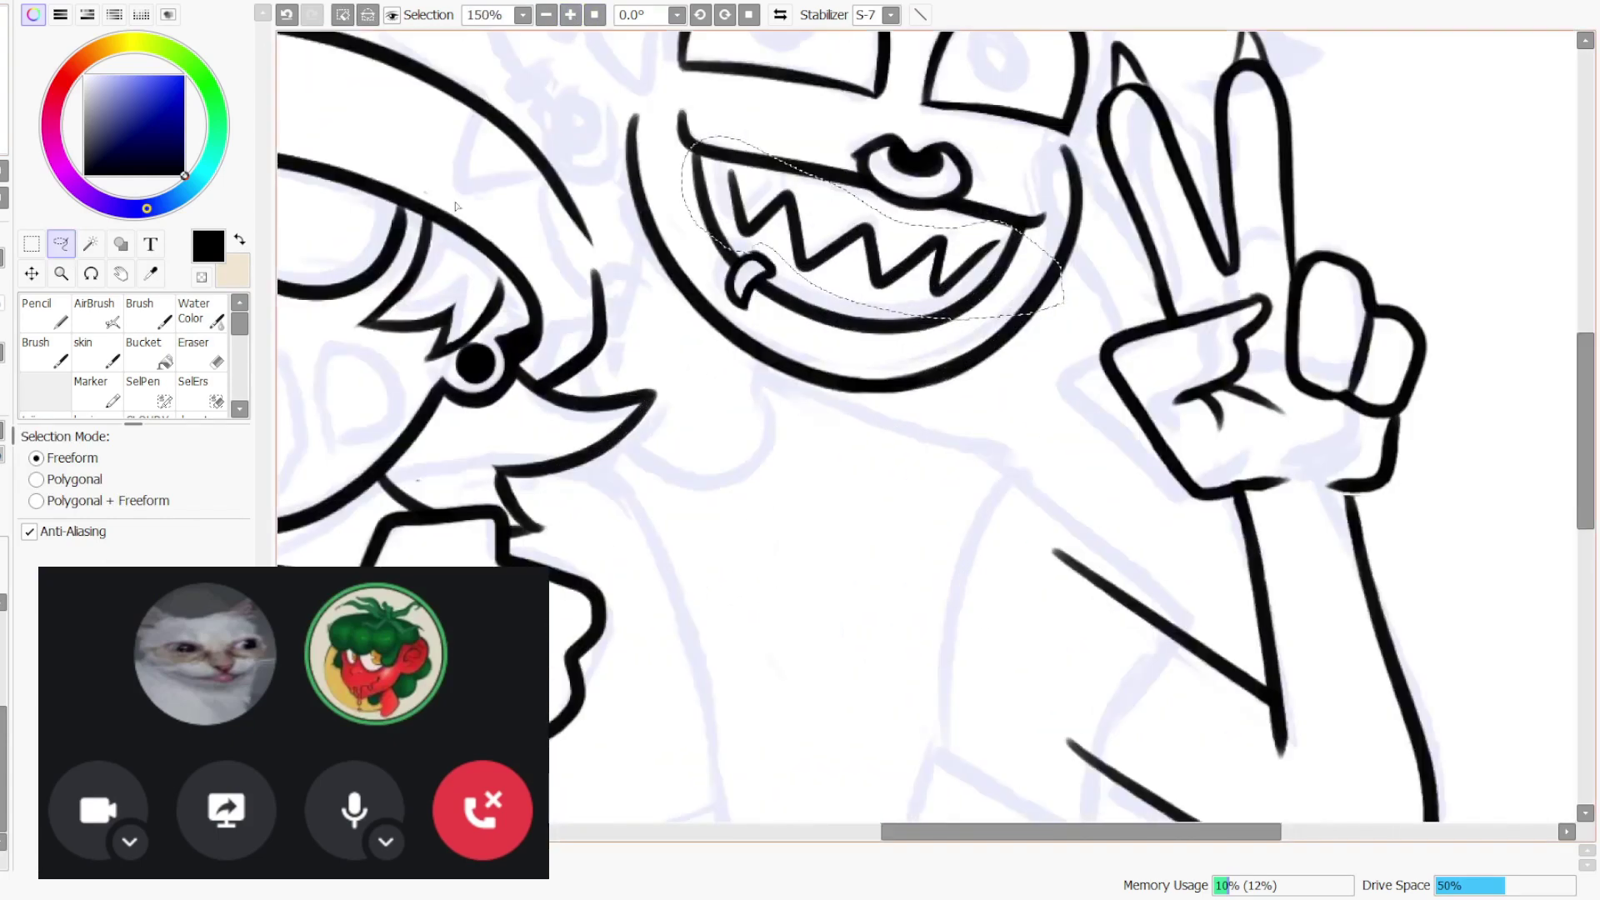
click(194, 391)
click(31, 243)
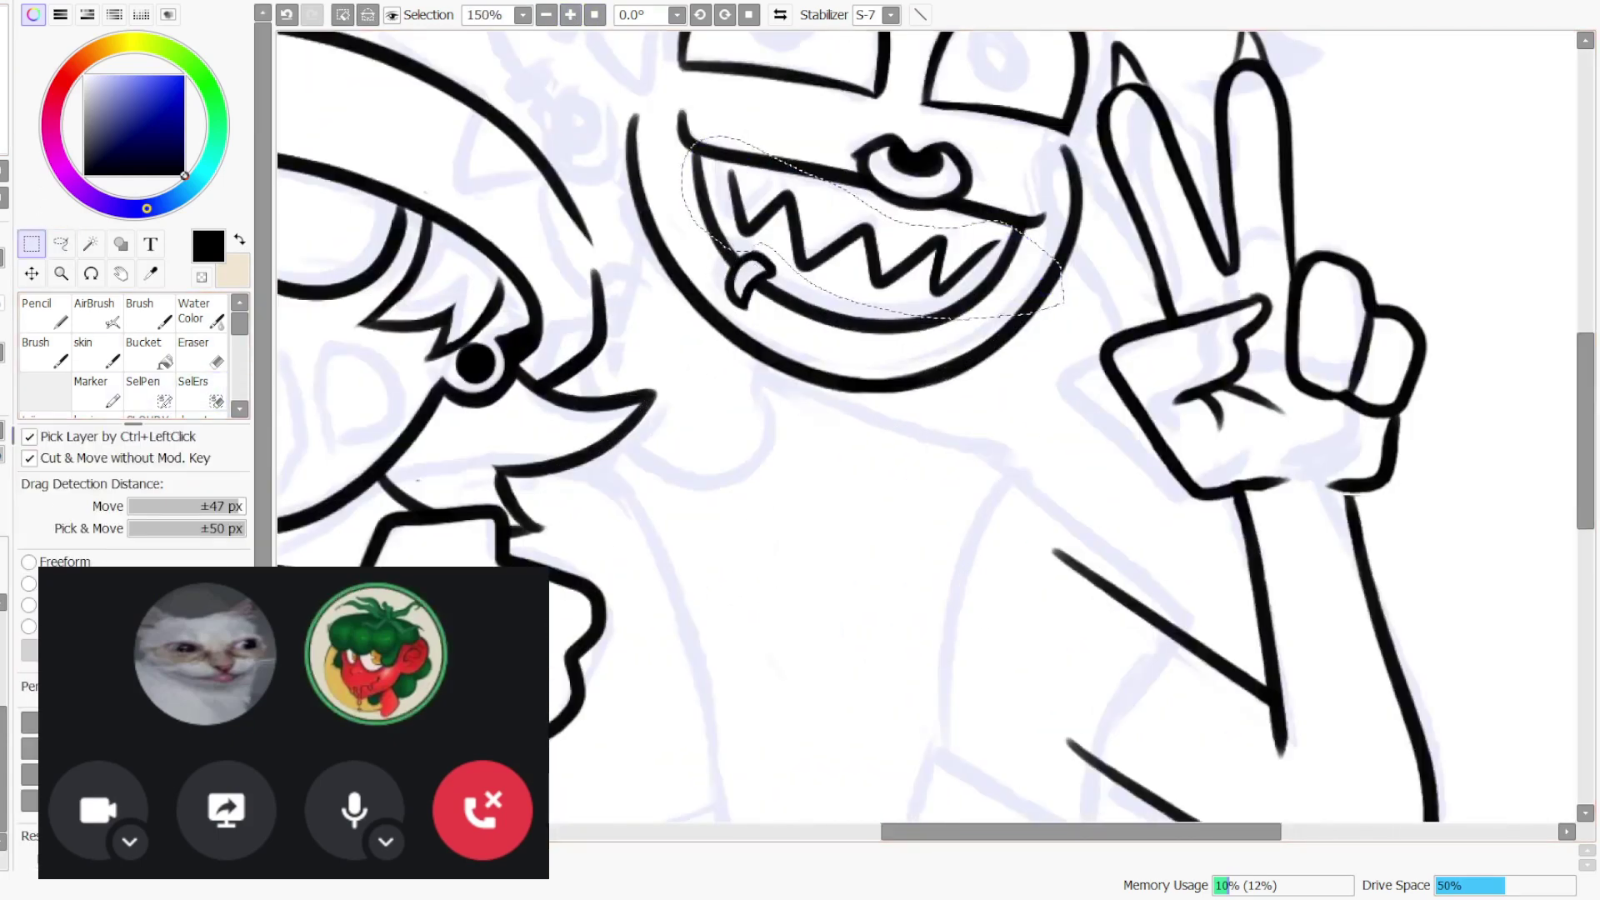
key(ctrl+t)
mouse_move(1018, 331)
mouse_down()
mouse_move(1035, 355)
mouse_move(1027, 332)
mouse_up()
drag(1018, 202, 1022, 180)
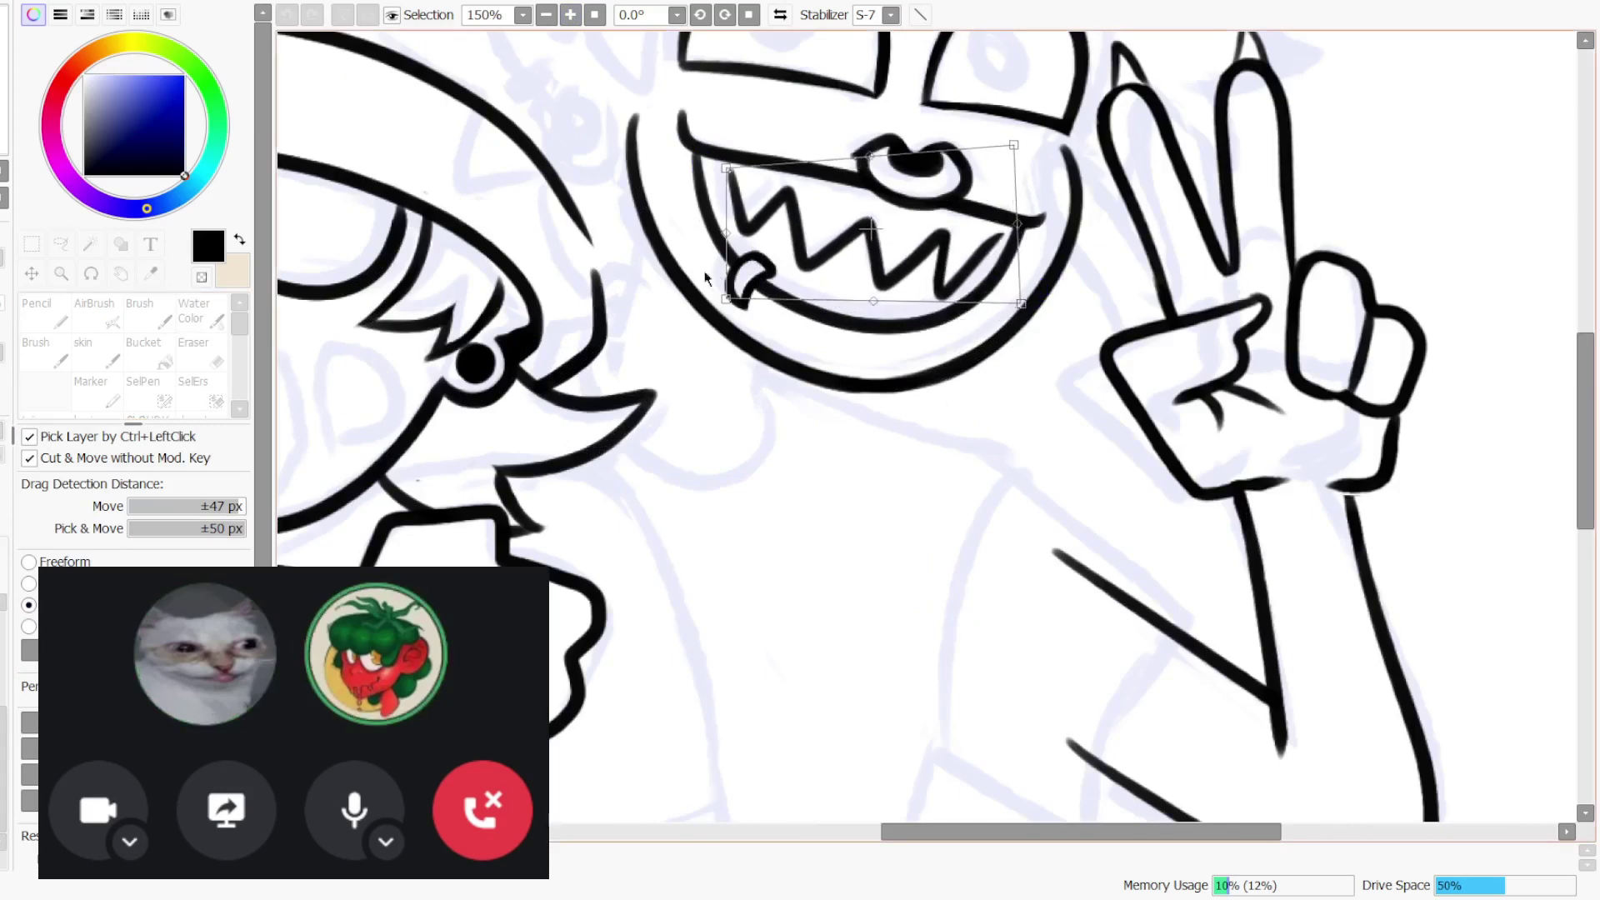
drag(725, 299, 727, 324)
mouse_move(725, 168)
mouse_down()
mouse_move(730, 275)
mouse_move(725, 166)
mouse_up()
drag(1026, 314, 1035, 307)
drag(952, 248, 956, 263)
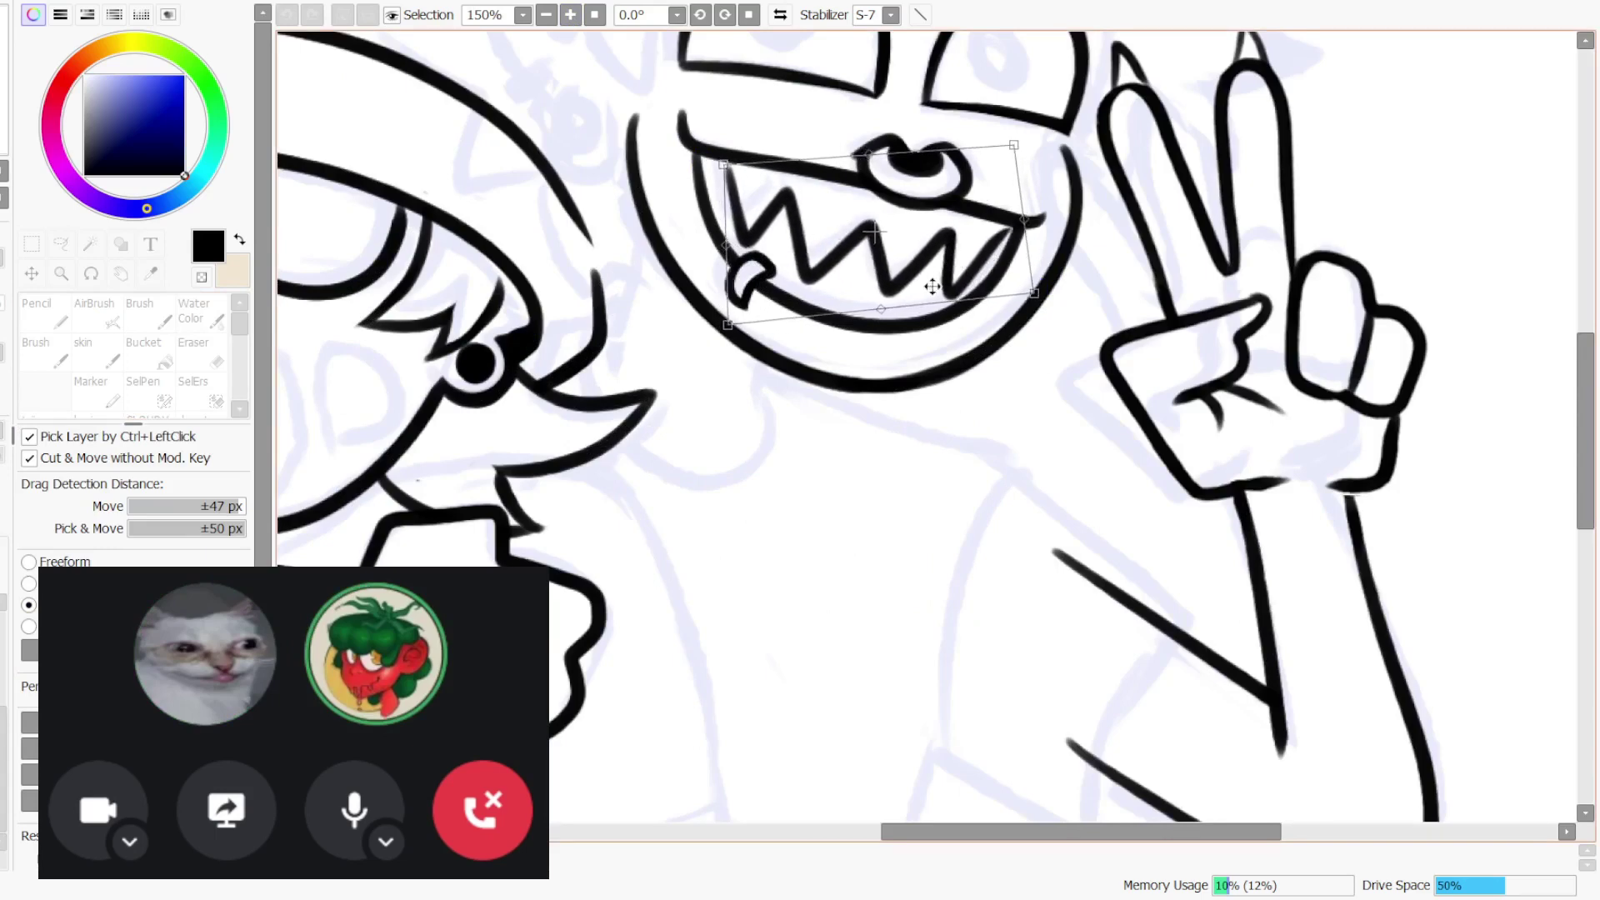
drag(728, 325, 727, 318)
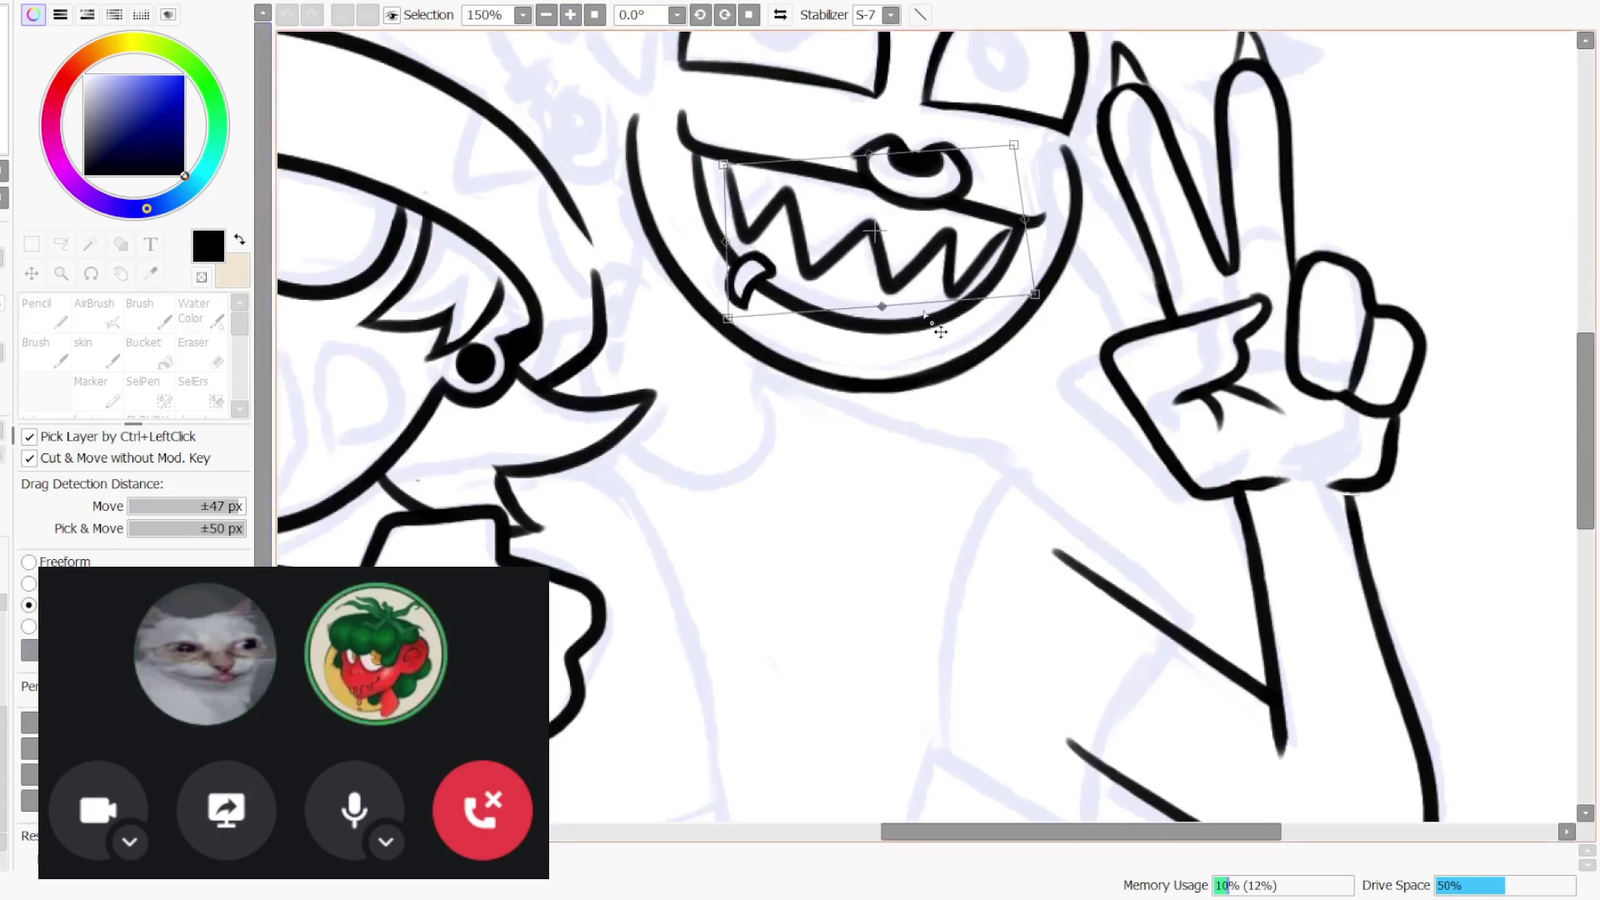
key(Return)
click(595, 16)
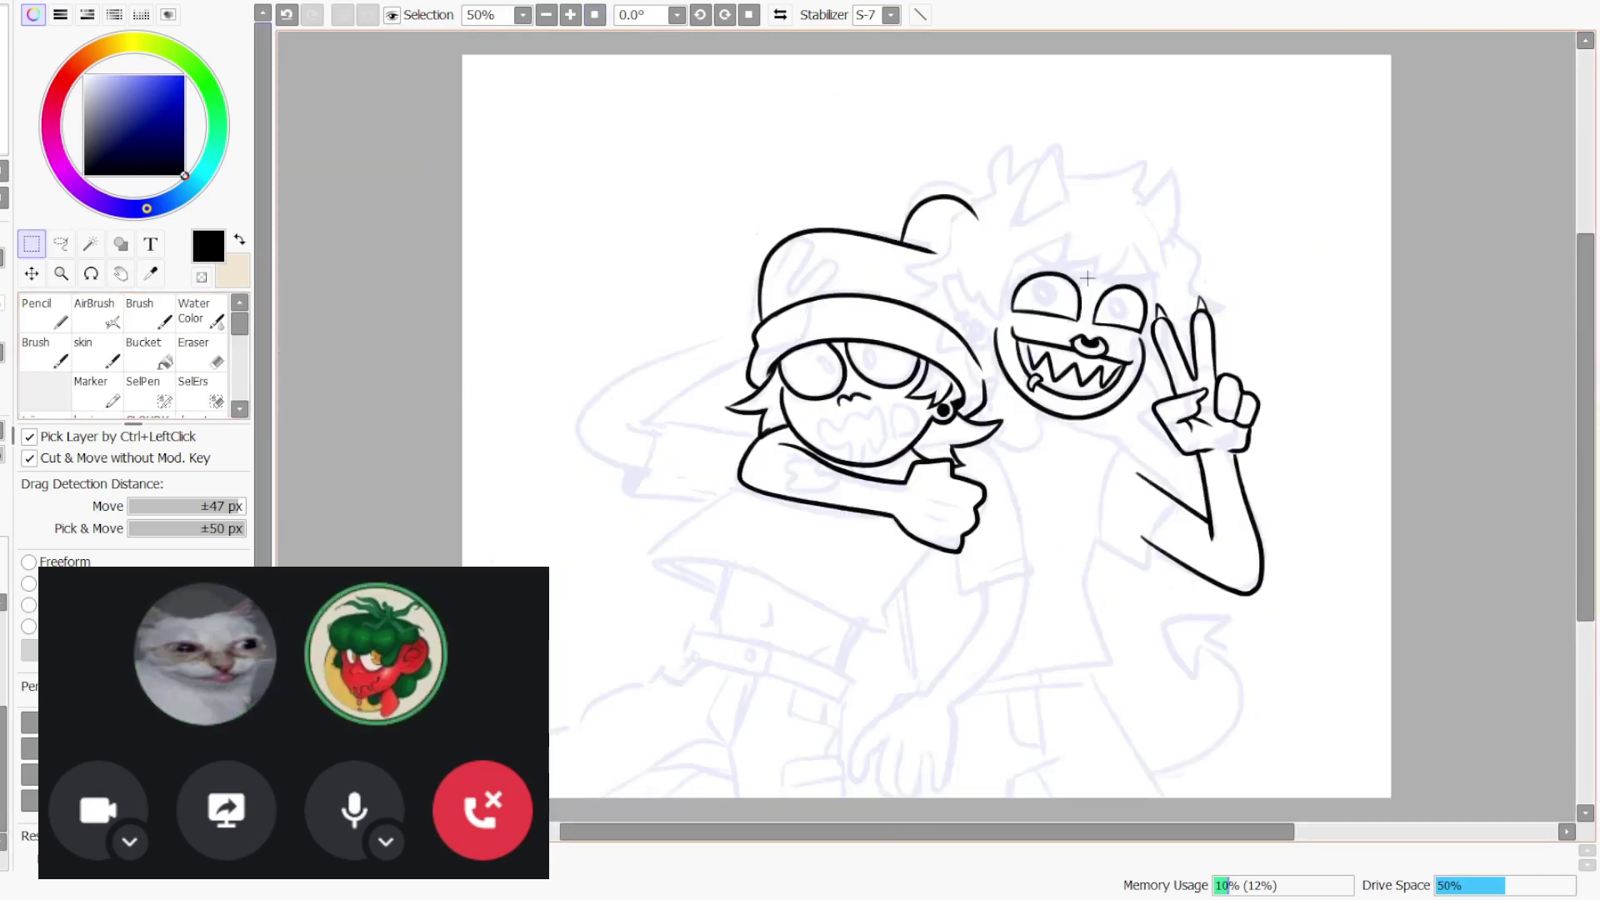
- Lasso the horned character's eye beside the peace-sign hand, distort it slightly and compare it with the previous version
key(a)
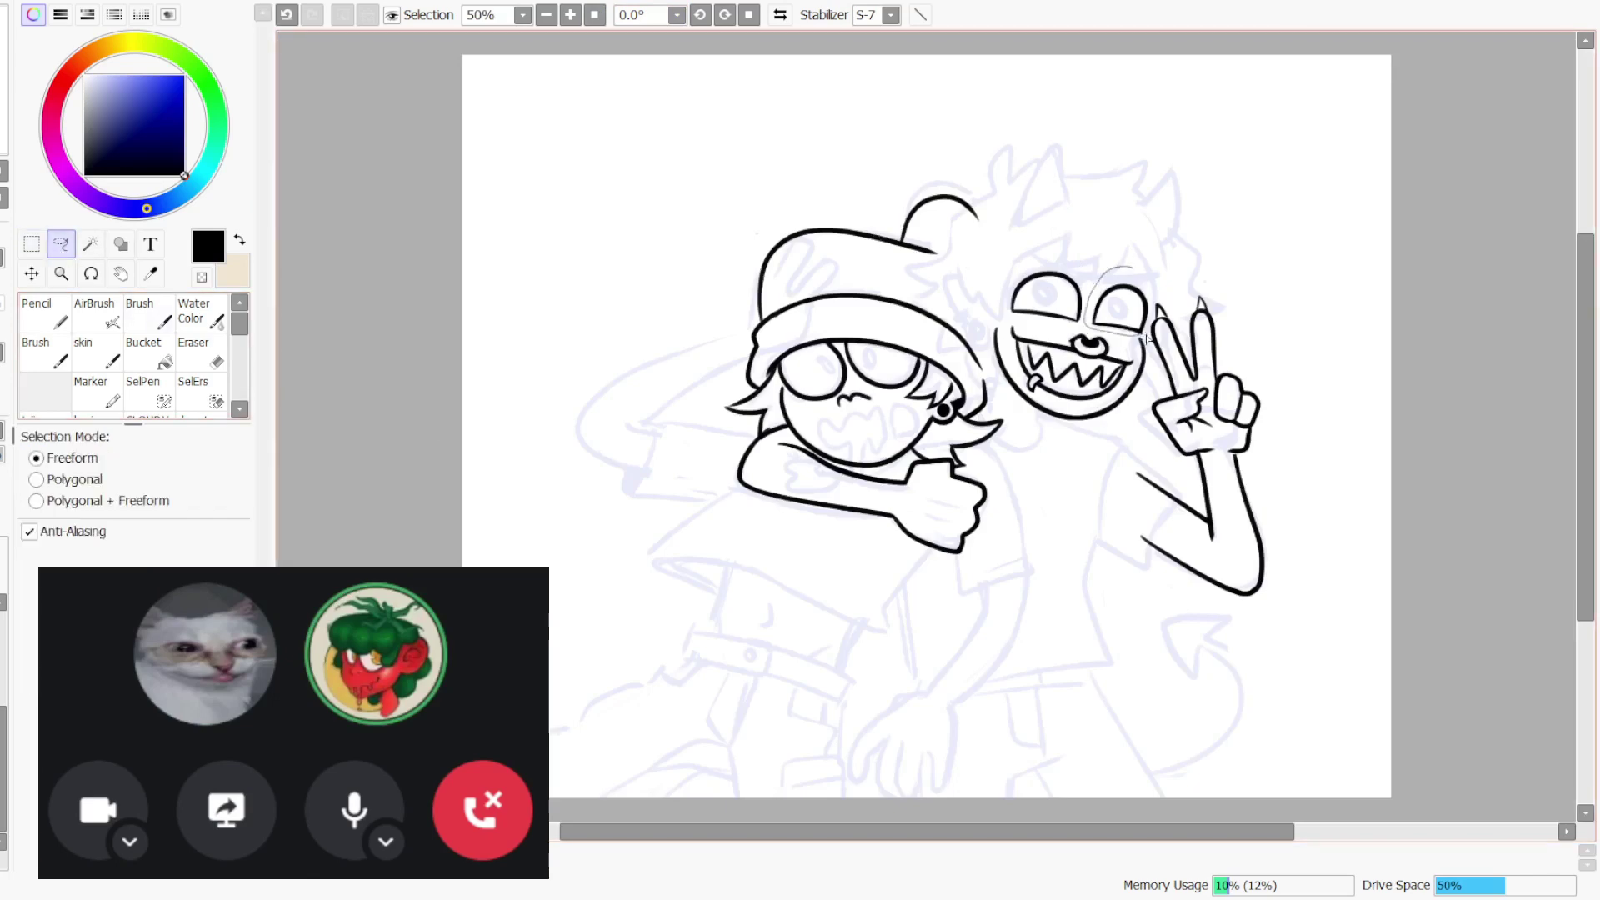
drag(1146, 337, 1187, 265)
click(32, 274)
click(30, 605)
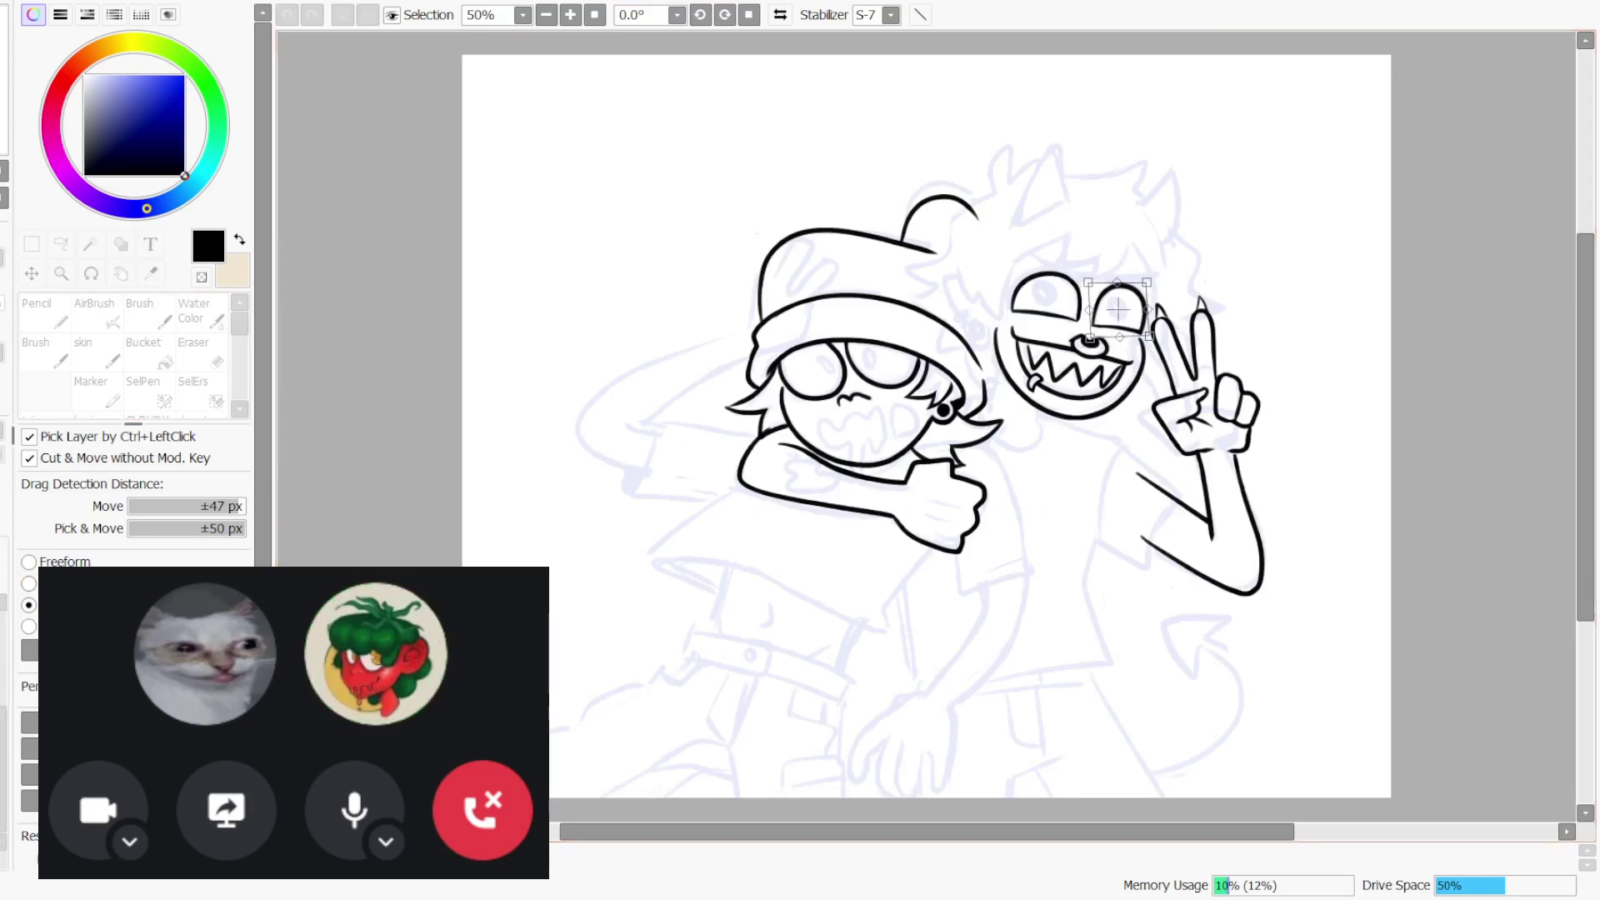
key(Return)
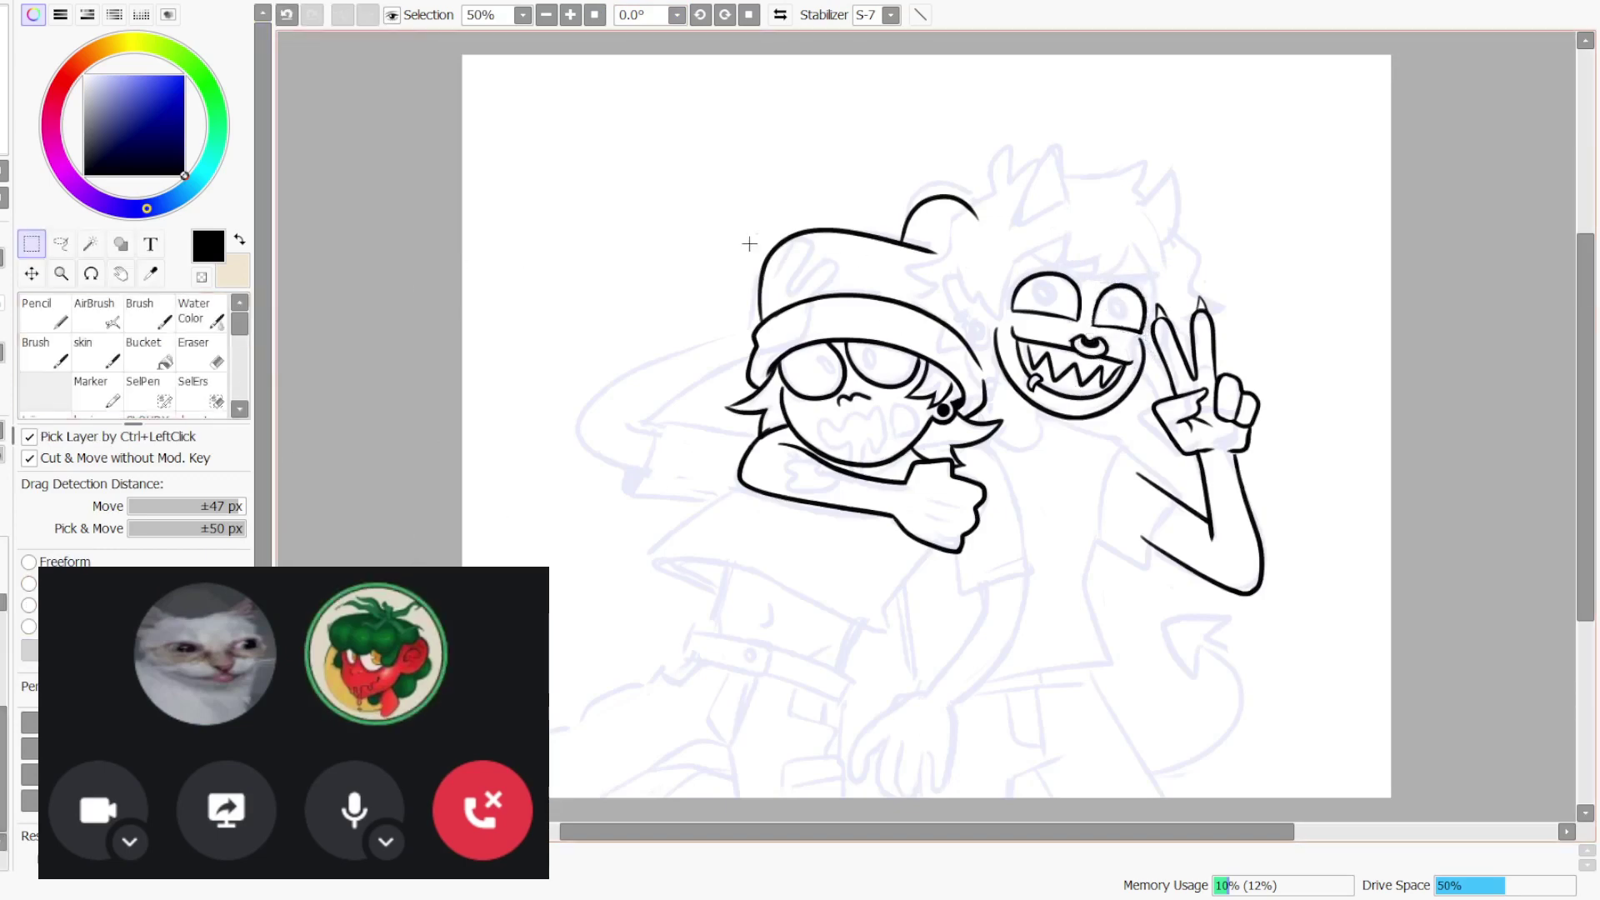
key(e)
key(ctrl+z)
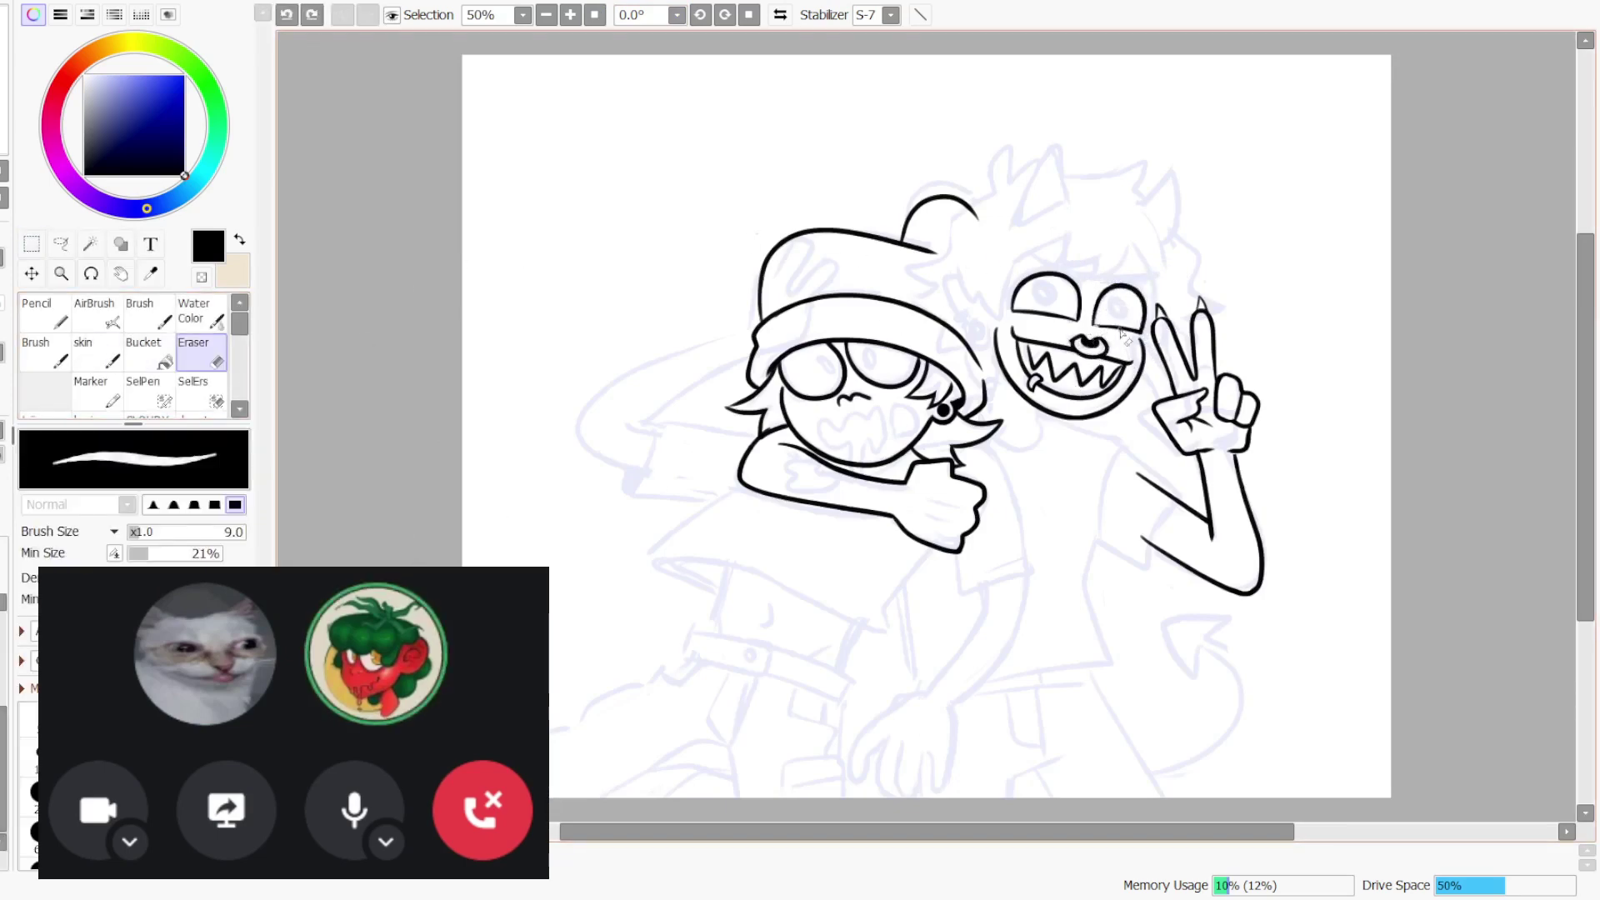
mouse_move(1086, 329)
mouse_down()
mouse_move(1170, 352)
mouse_move(1145, 338)
mouse_up()
key(ctrl+z)
key(ctrl+z)
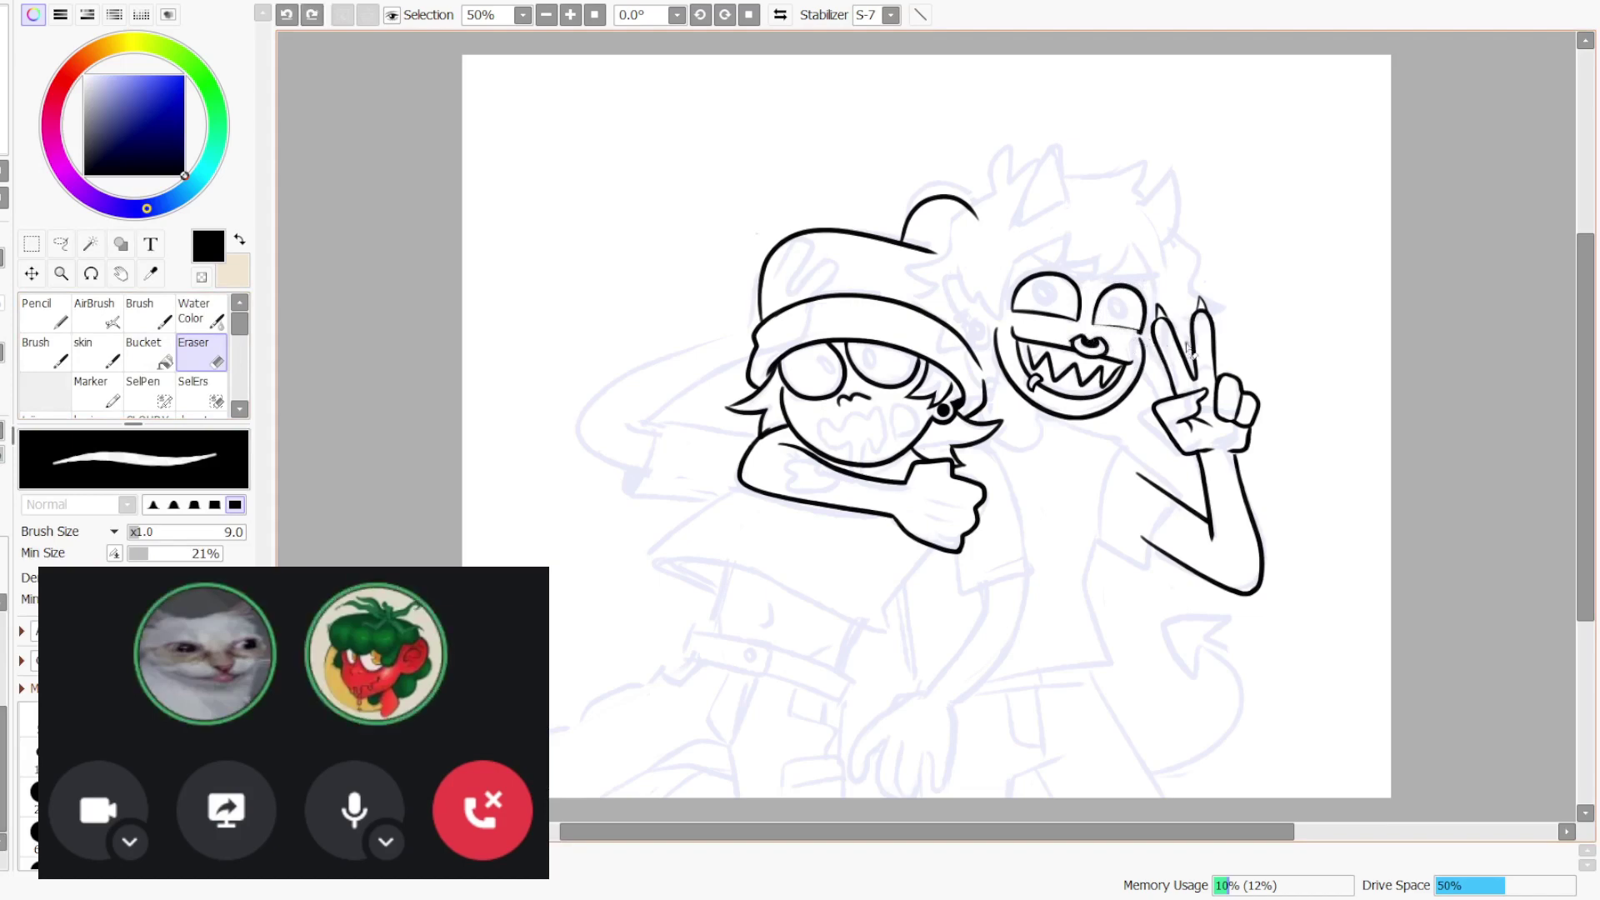
key(ctrl+y)
- Lasso both of the horned character's eyes together, shift them slightly toward the hat character and compare the two placements
key(l)
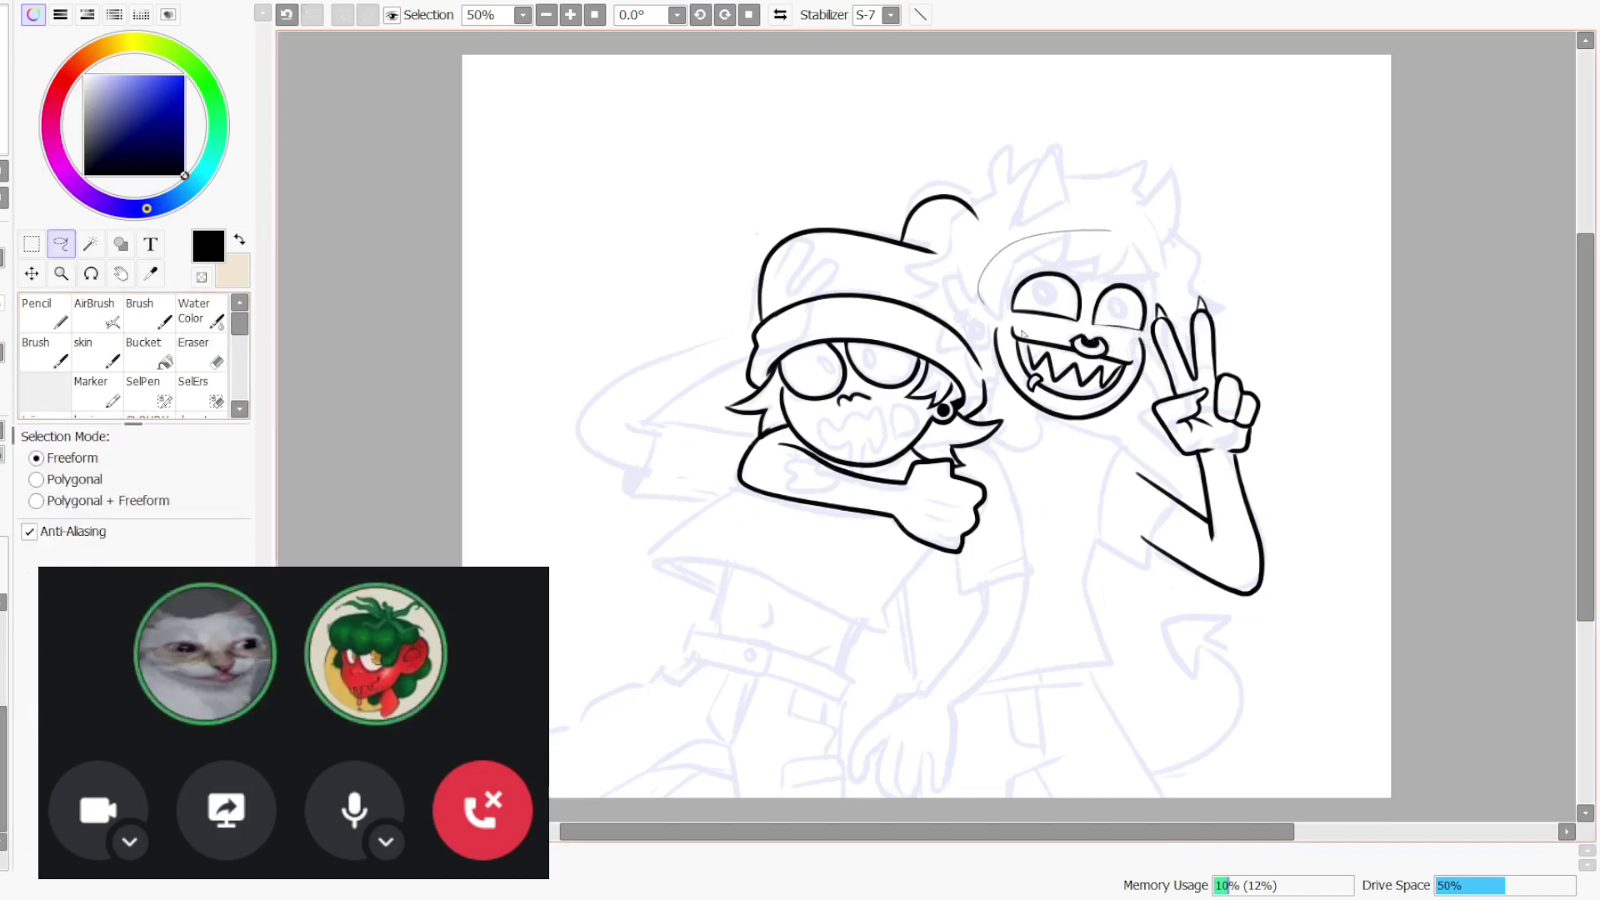
drag(1127, 337, 1160, 275)
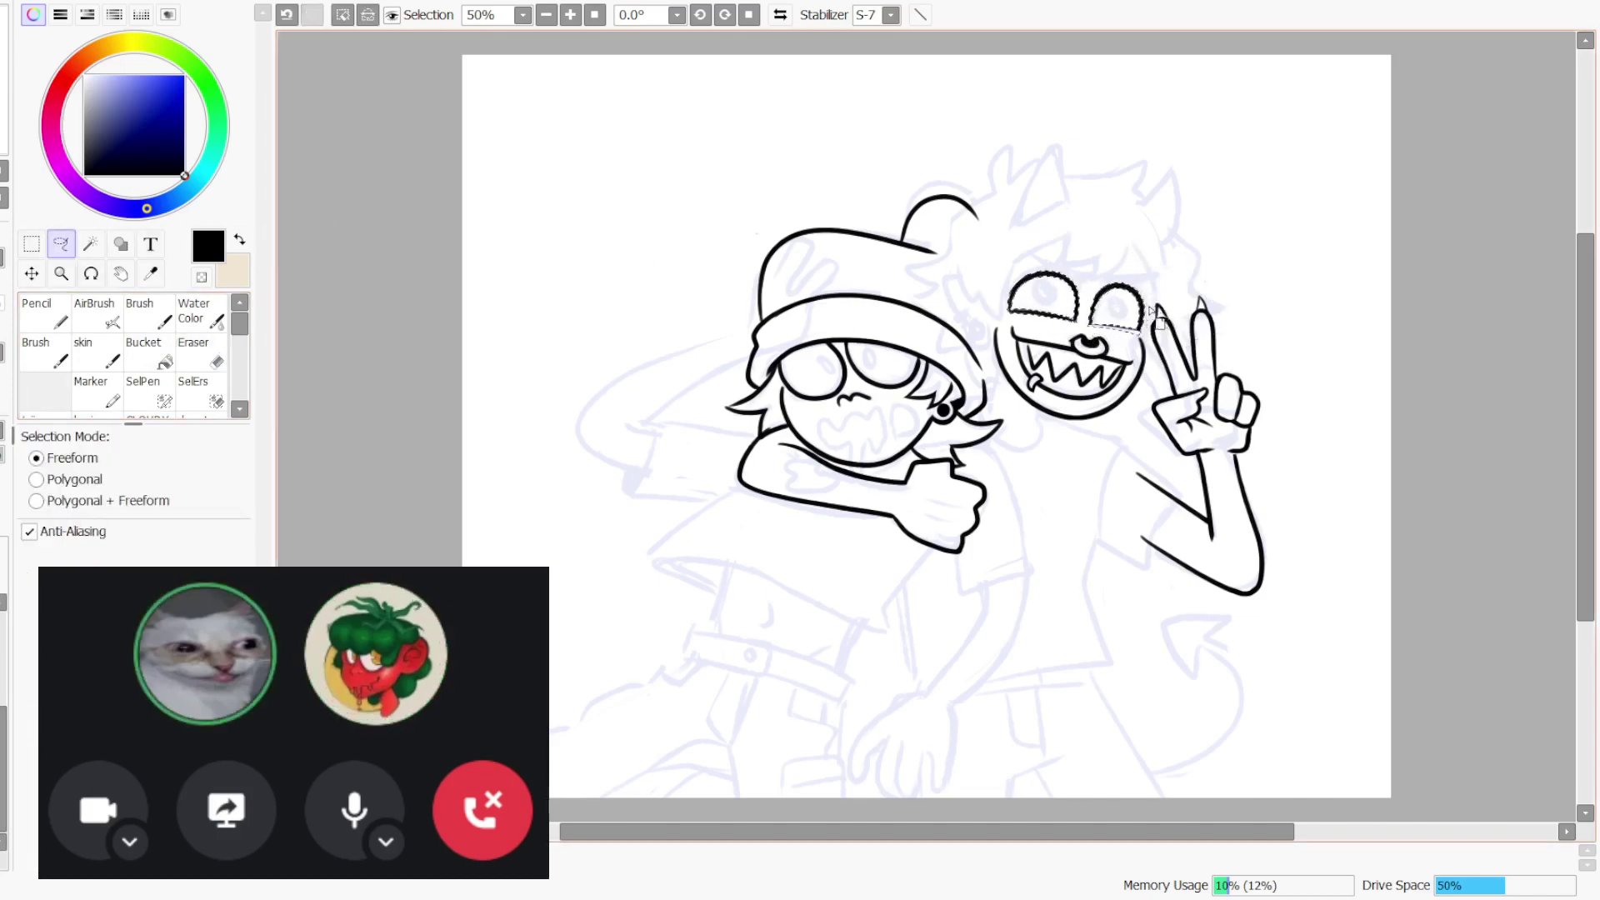
key(ctrl+plus)
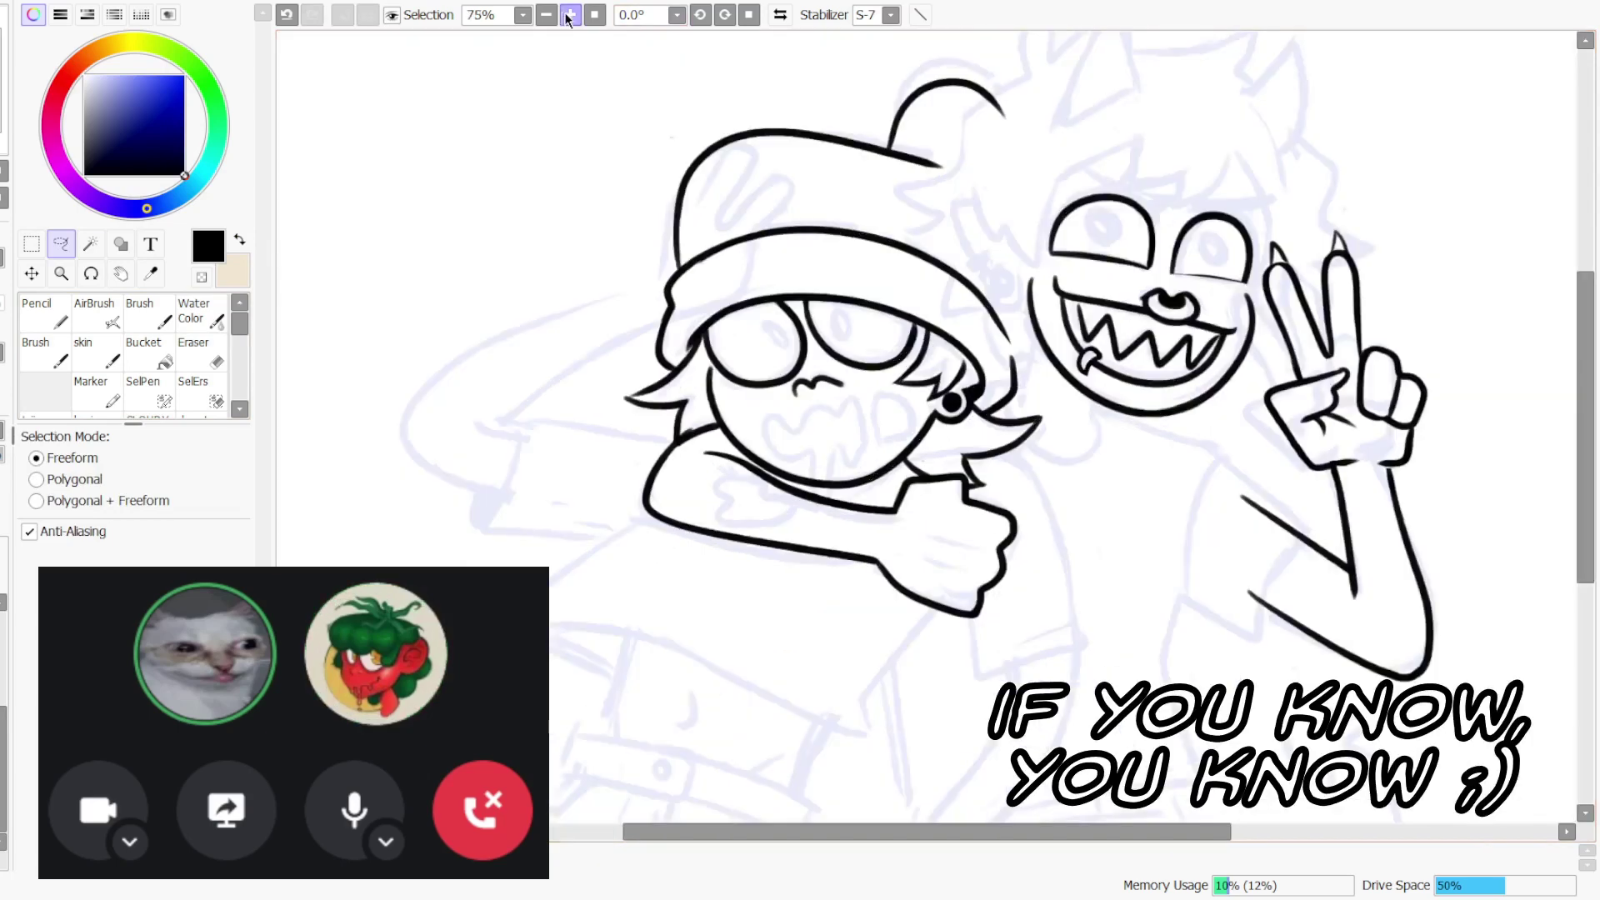
key(ctrl+z)
key(ctrl+y)
key(ctrl+y)
key(ctrl+y)
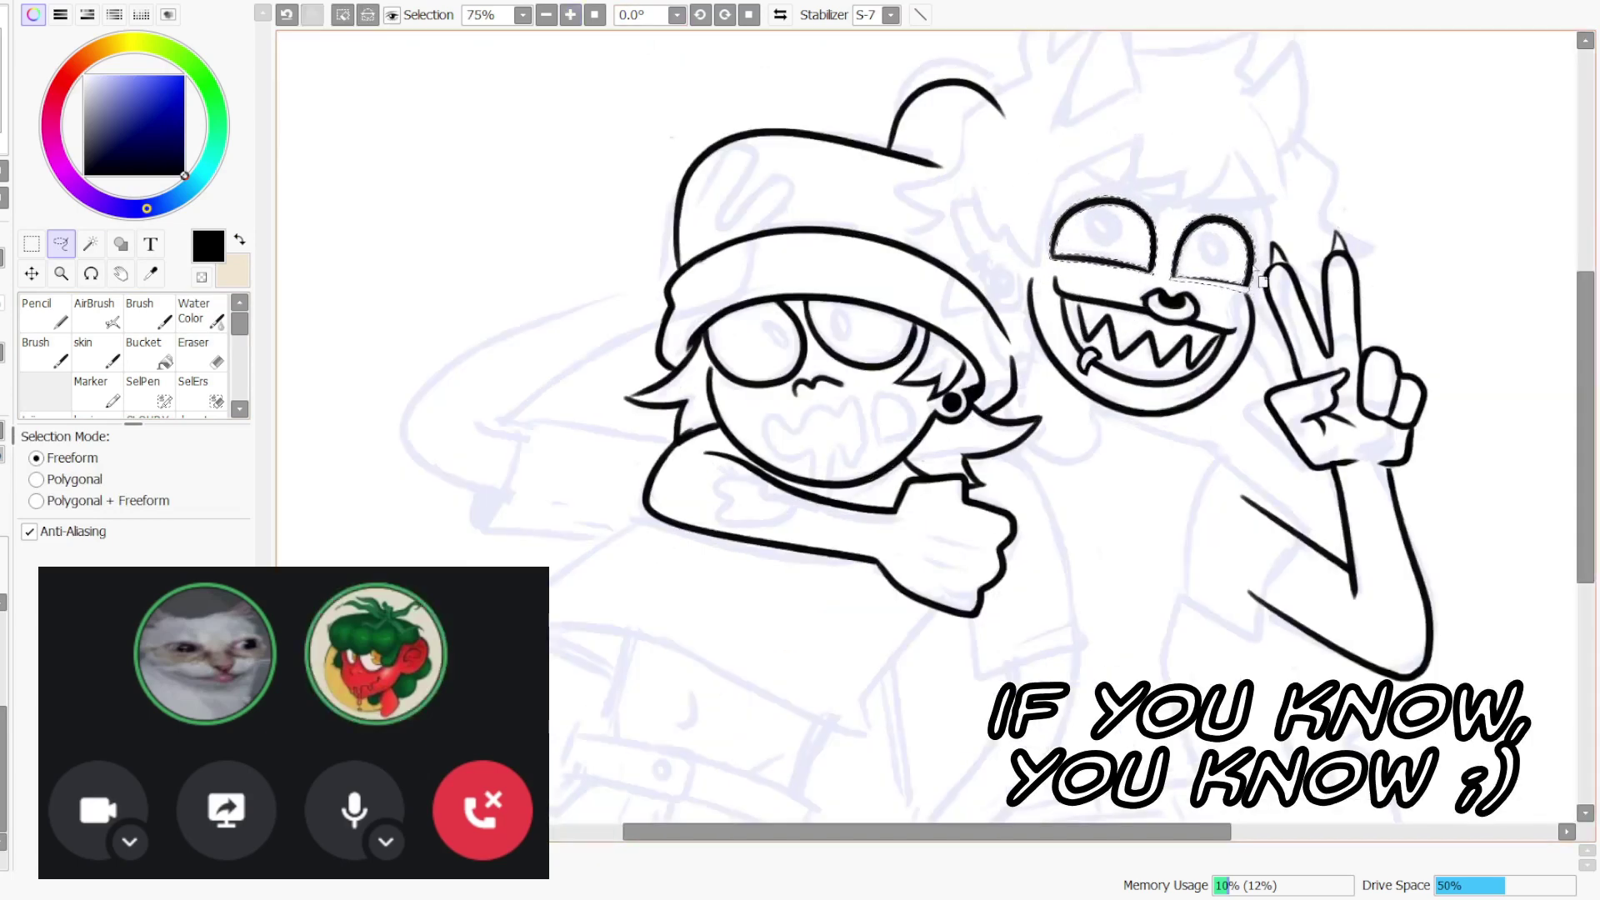
- Clear the selection, re-ink the lower outer corner of the eye nearest the peace-sign hand, and check the drawing mirrored
key(b)
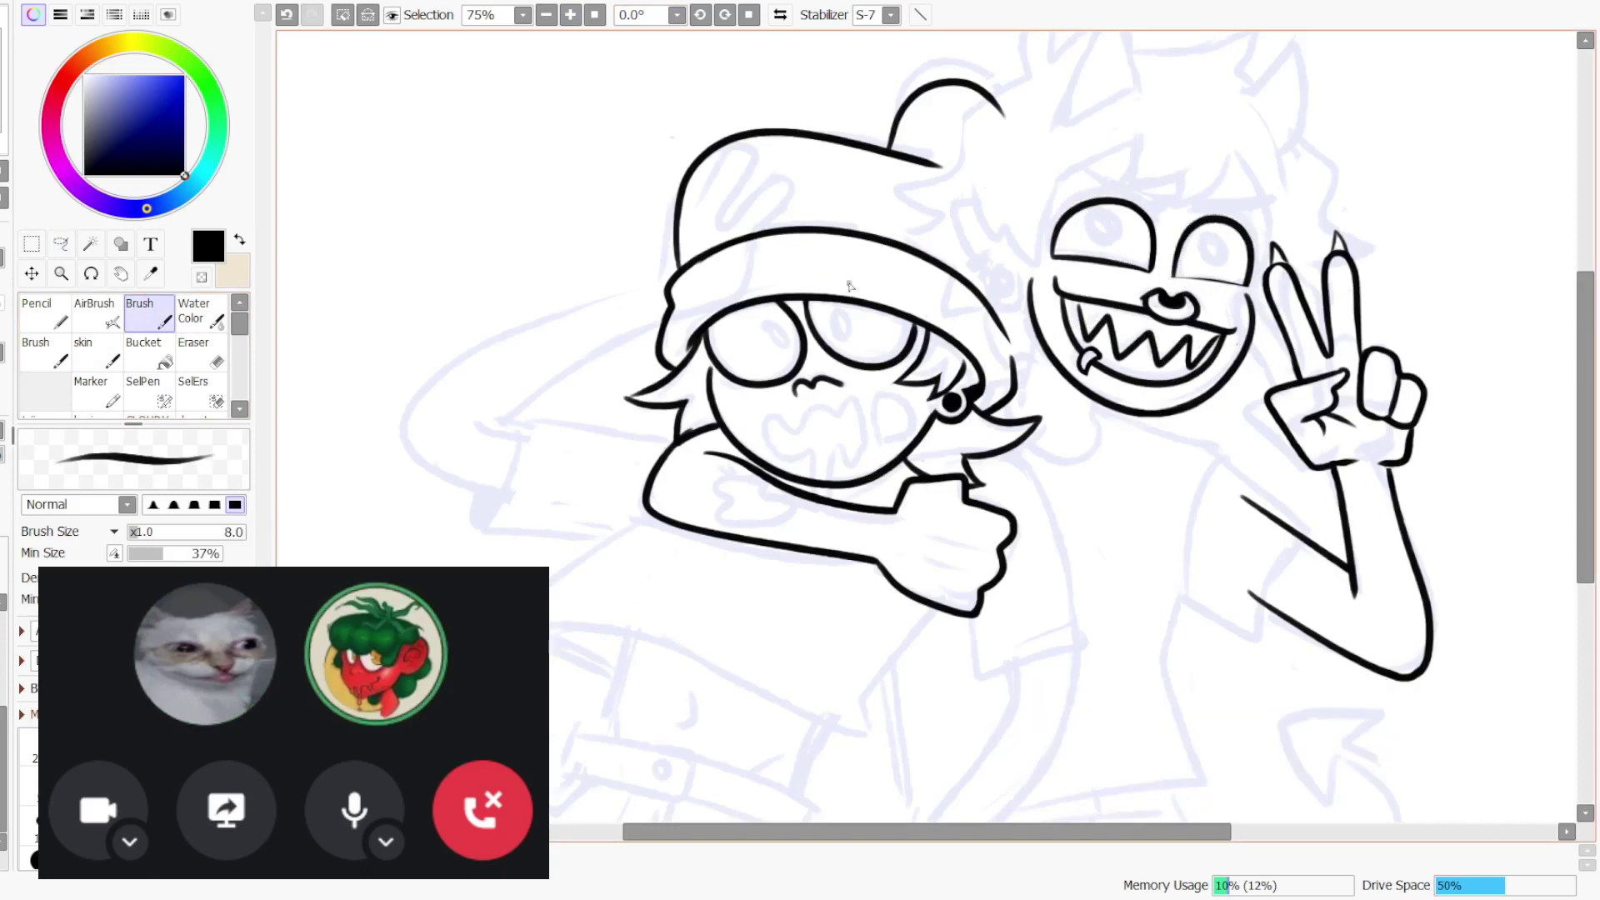
key(m)
key(b)
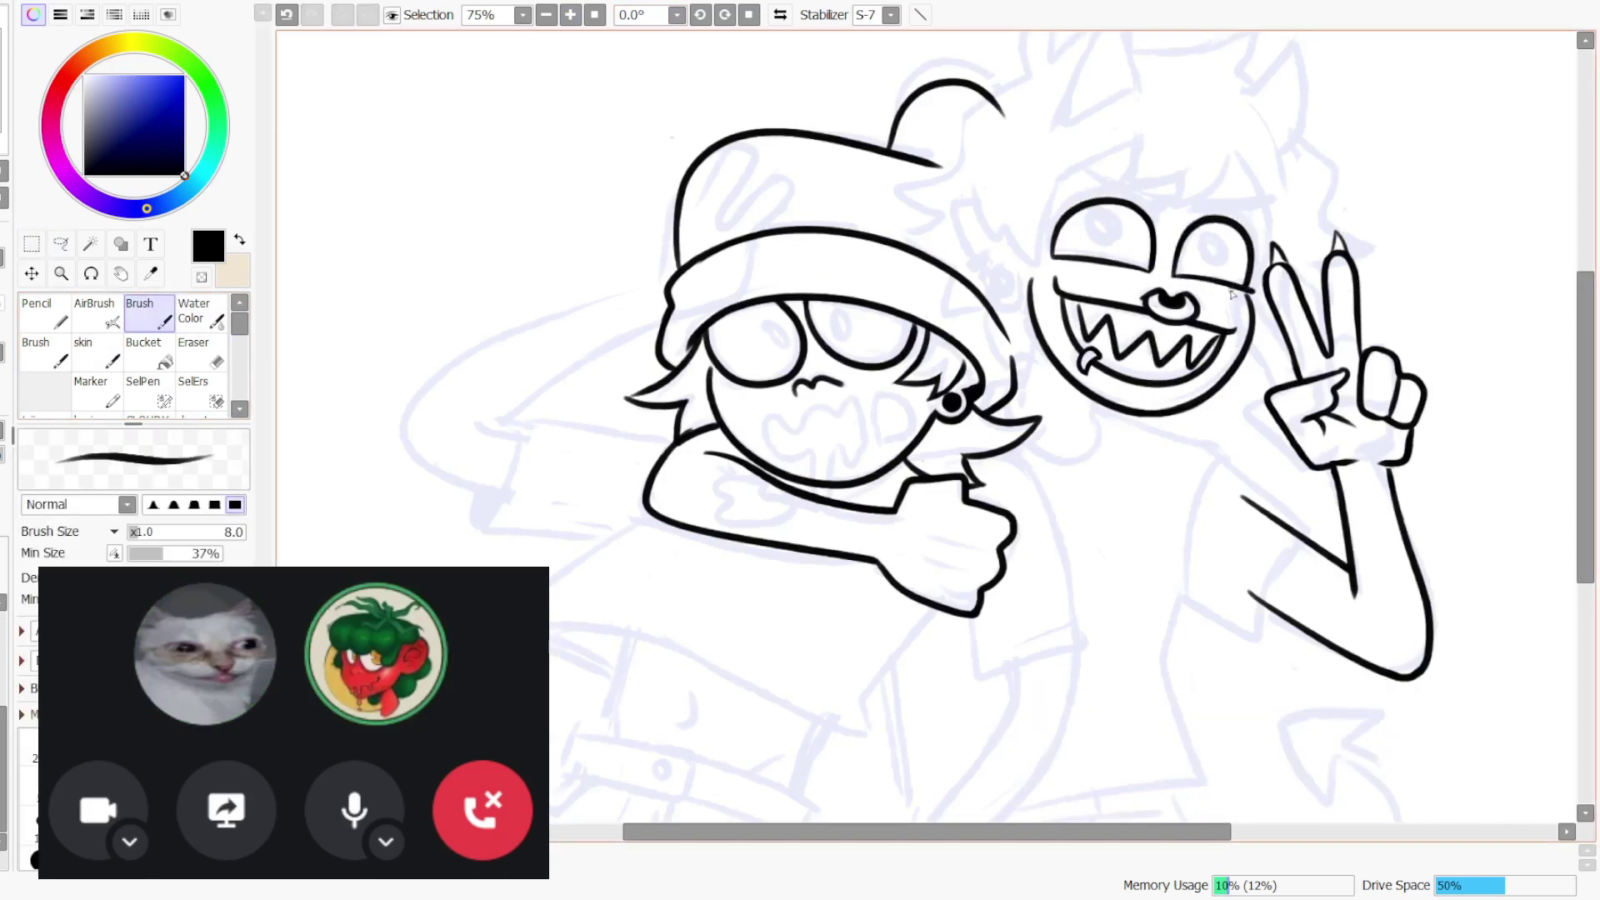
key(ctrl+z)
drag(1243, 285, 1250, 288)
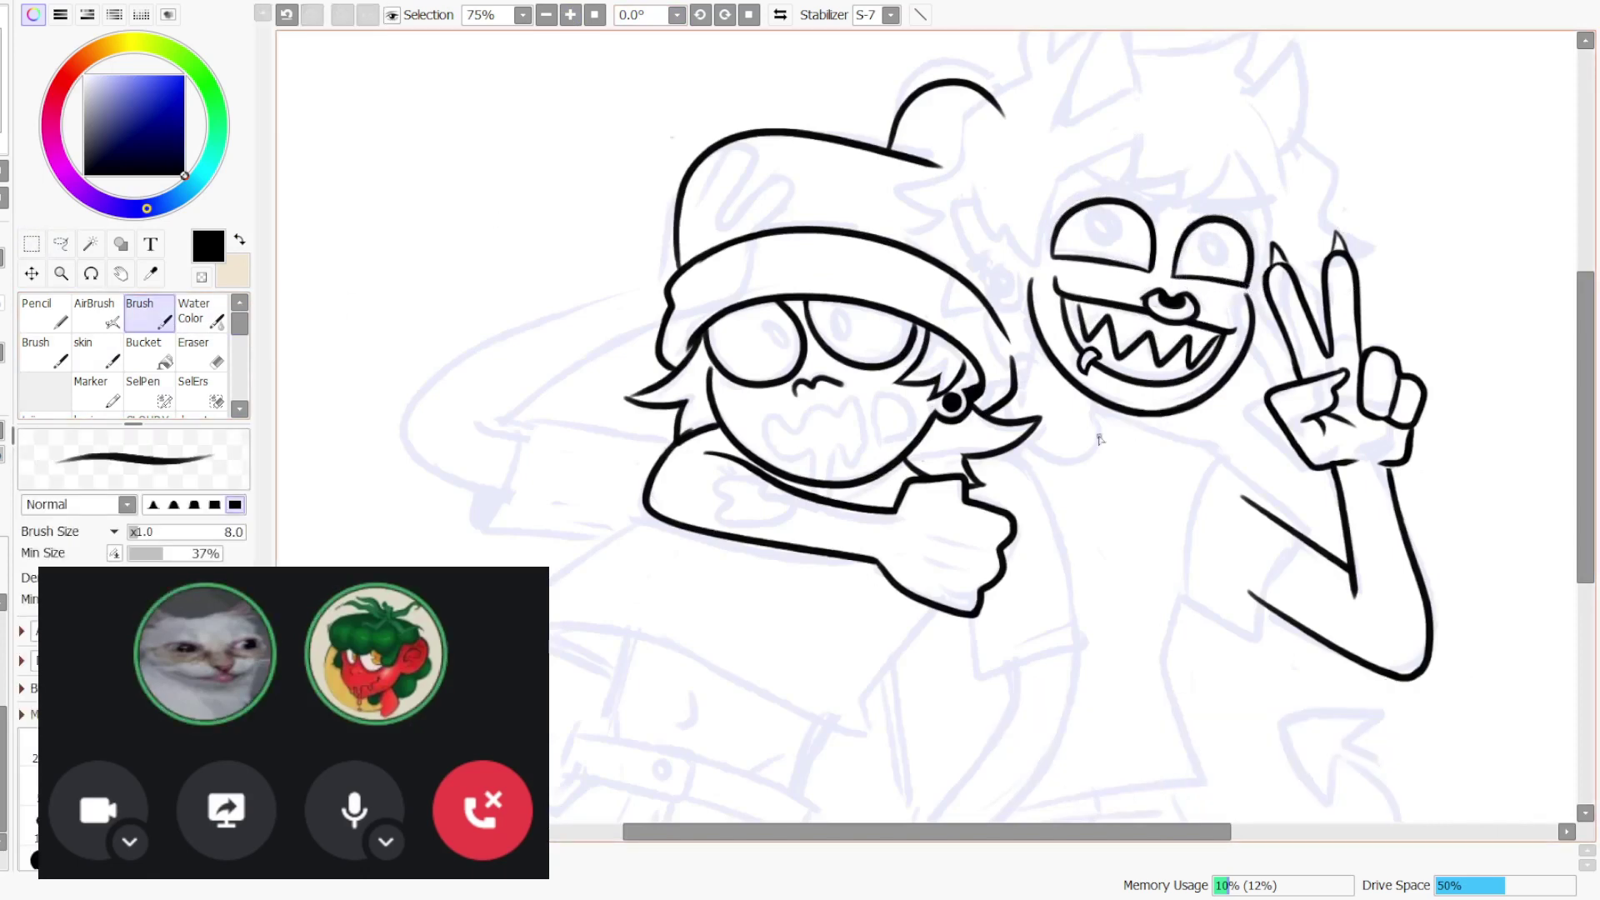
click(780, 14)
click(780, 15)
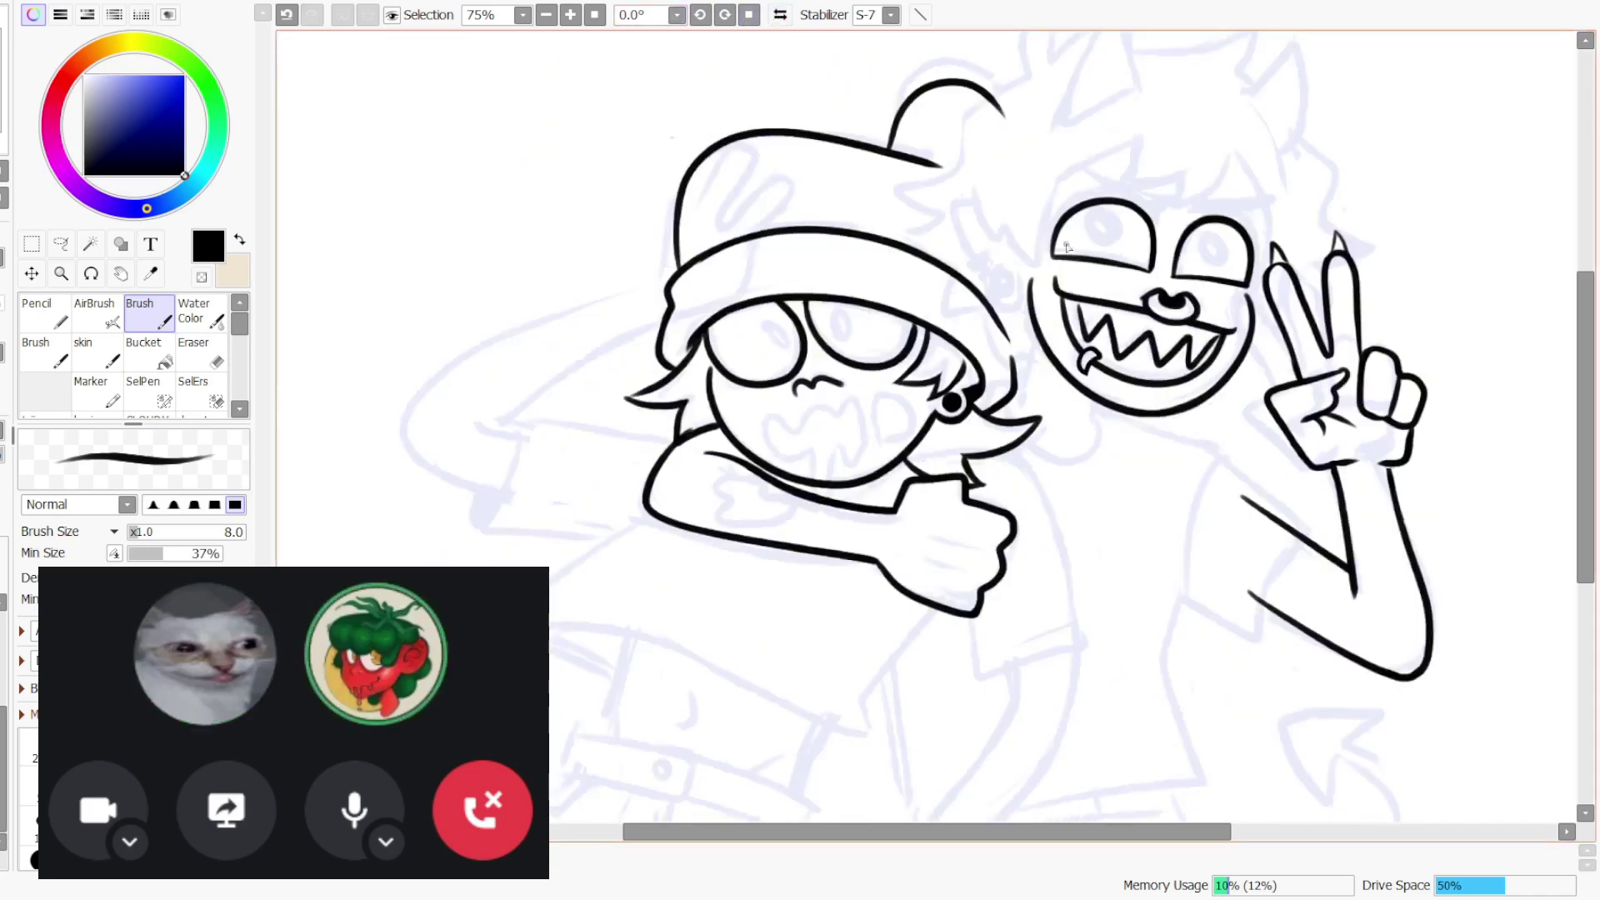
- Ink a small oval pupil inside each of the horned character's eyes, following the sketch
key(ctrl+z)
mouse_move(1092, 230)
mouse_down()
mouse_move(1129, 218)
mouse_move(1093, 215)
mouse_up()
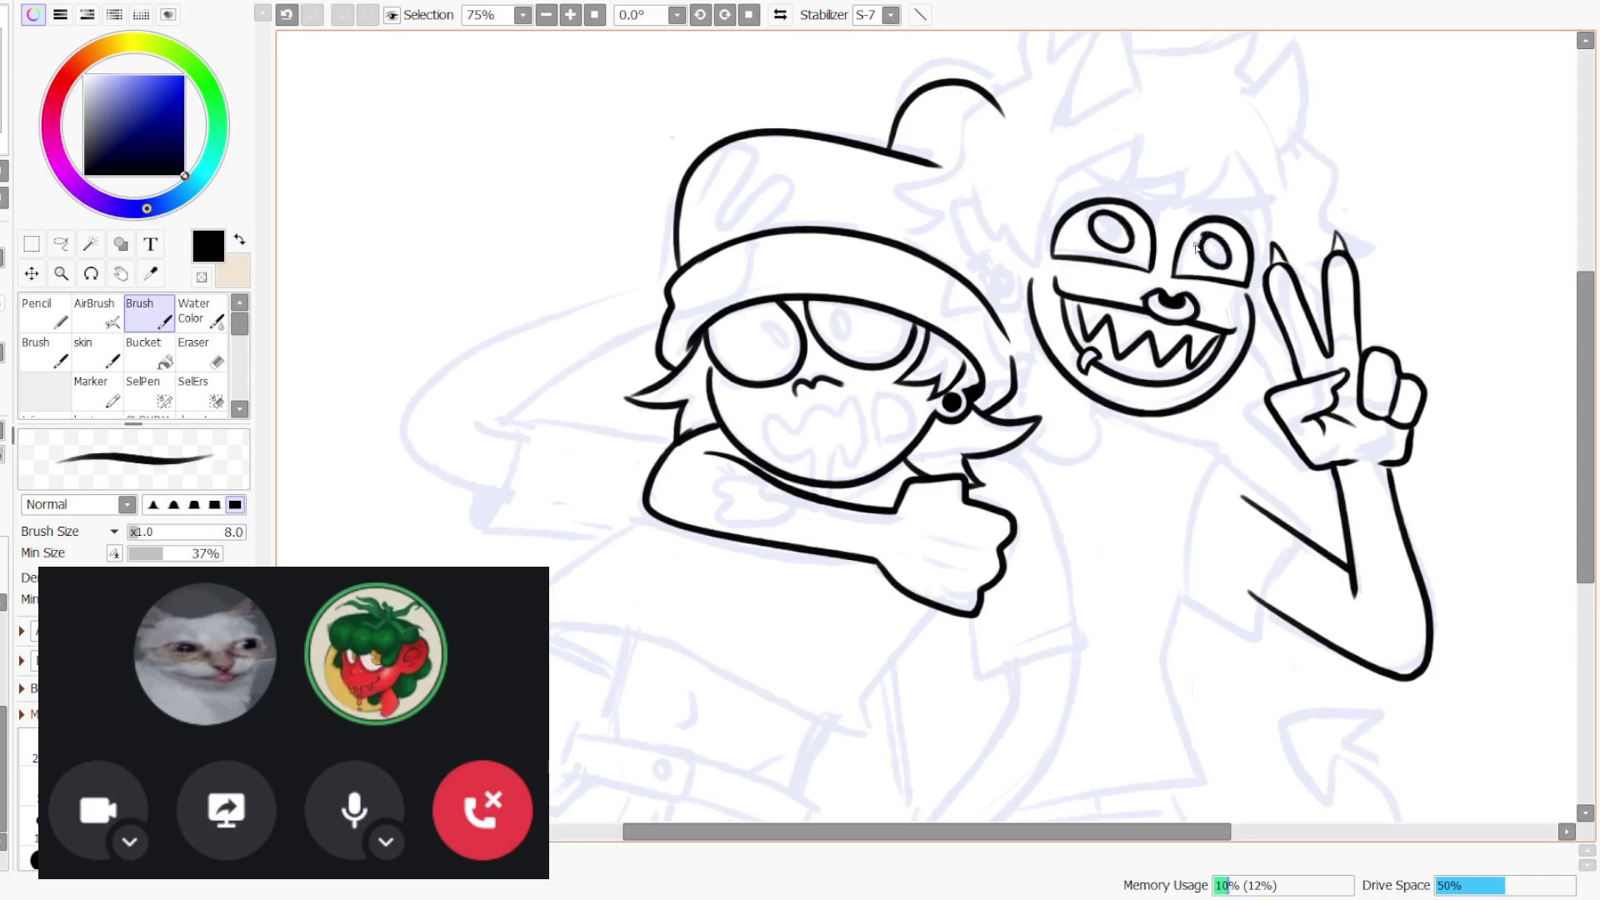
key(ctrl+z)
key(ctrl+y)
- Replace the pupil in the horned character's eye nearest the hat character with a copy of the other eye's pupil
key(a)
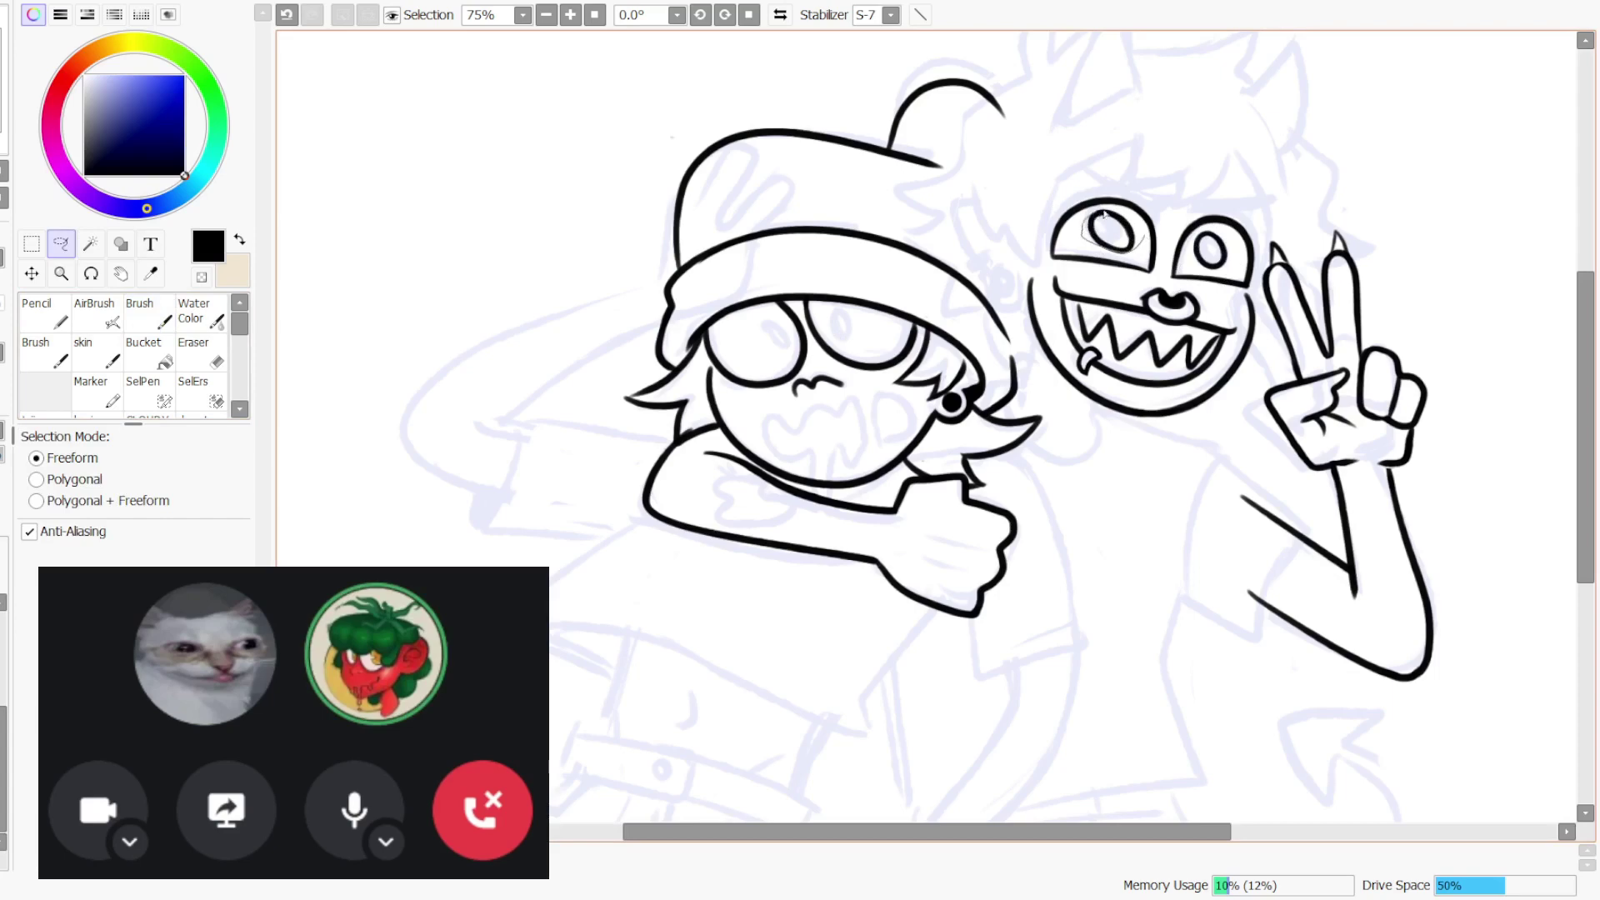
drag(1104, 214, 1140, 233)
key(ctrl+x)
key(ctrl+d)
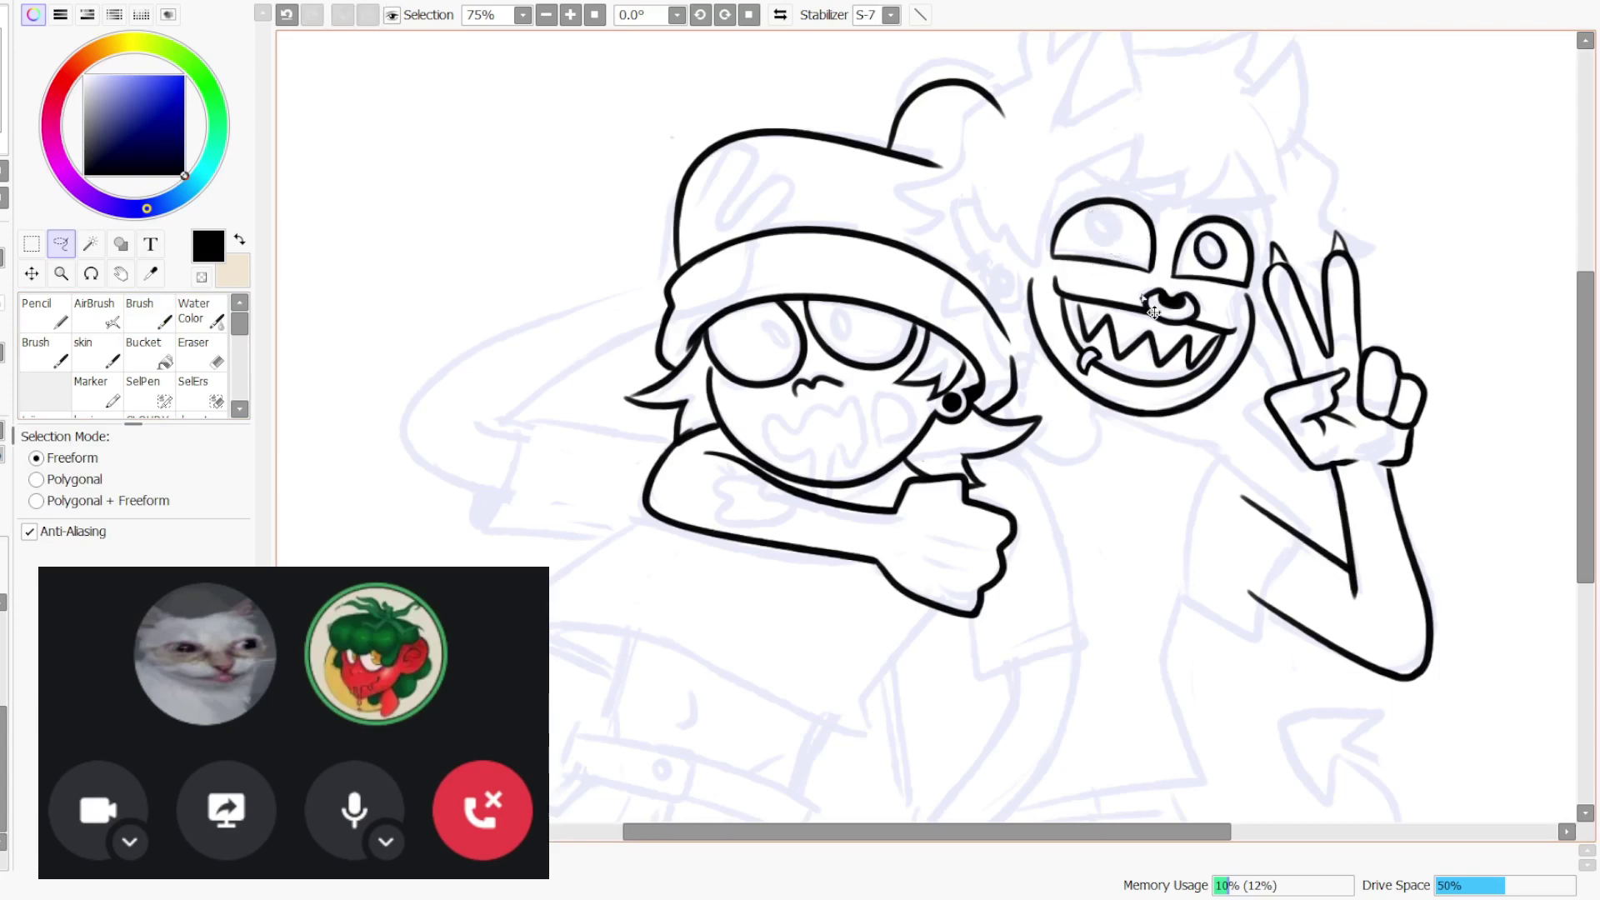
drag(1237, 258, 1223, 232)
key(ctrl+c)
key(ctrl+v)
click(34, 274)
drag(1047, 225, 945, 209)
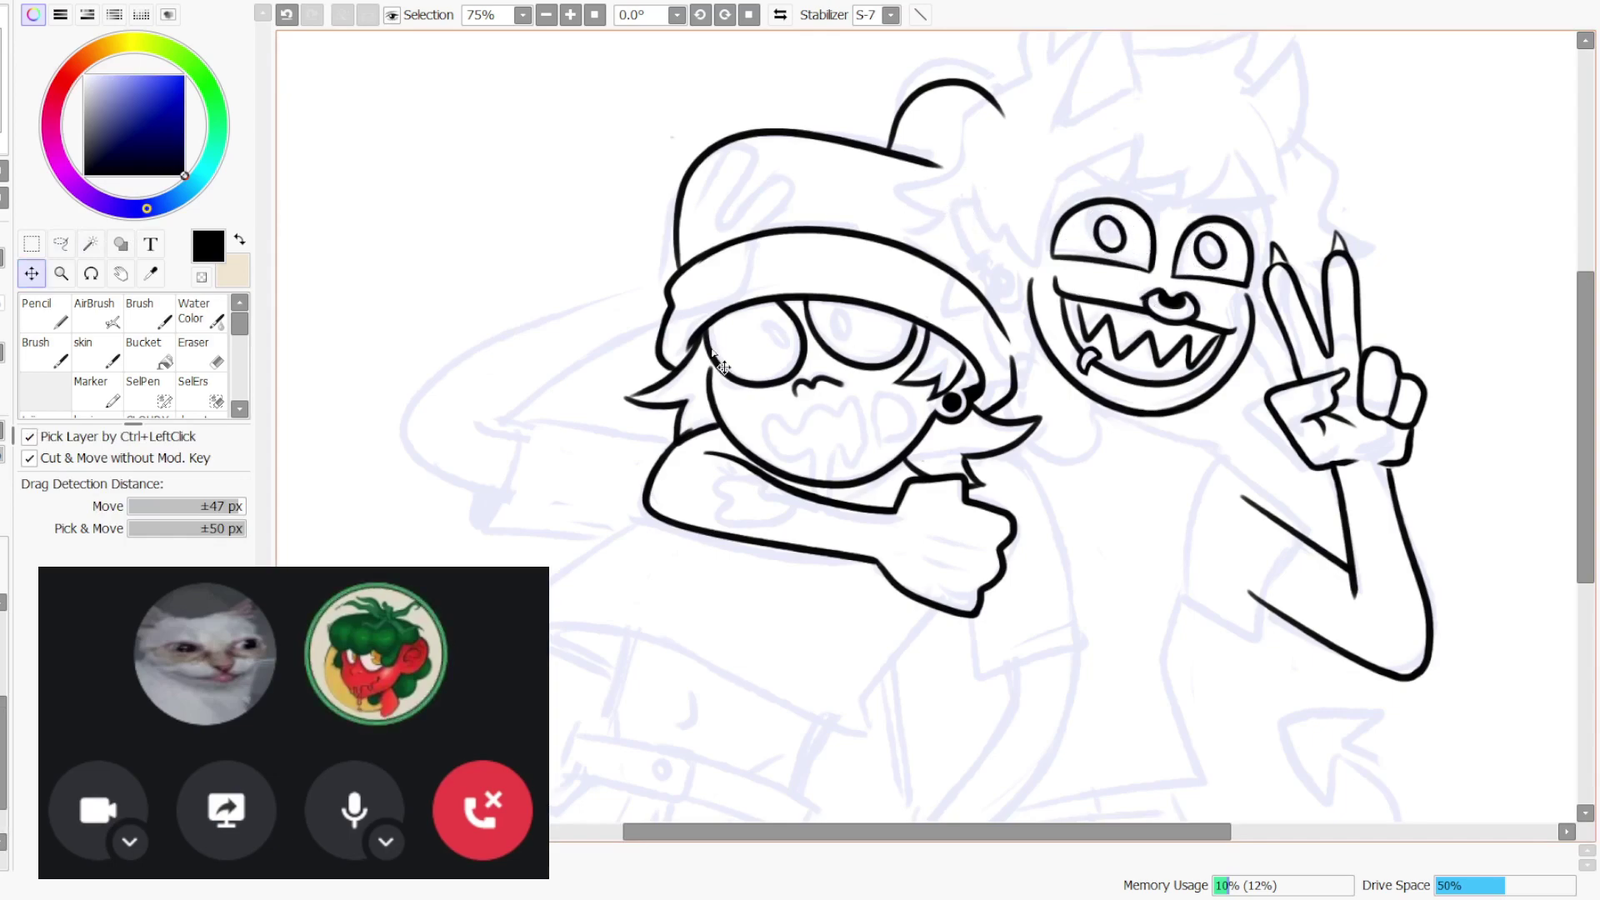
click(594, 15)
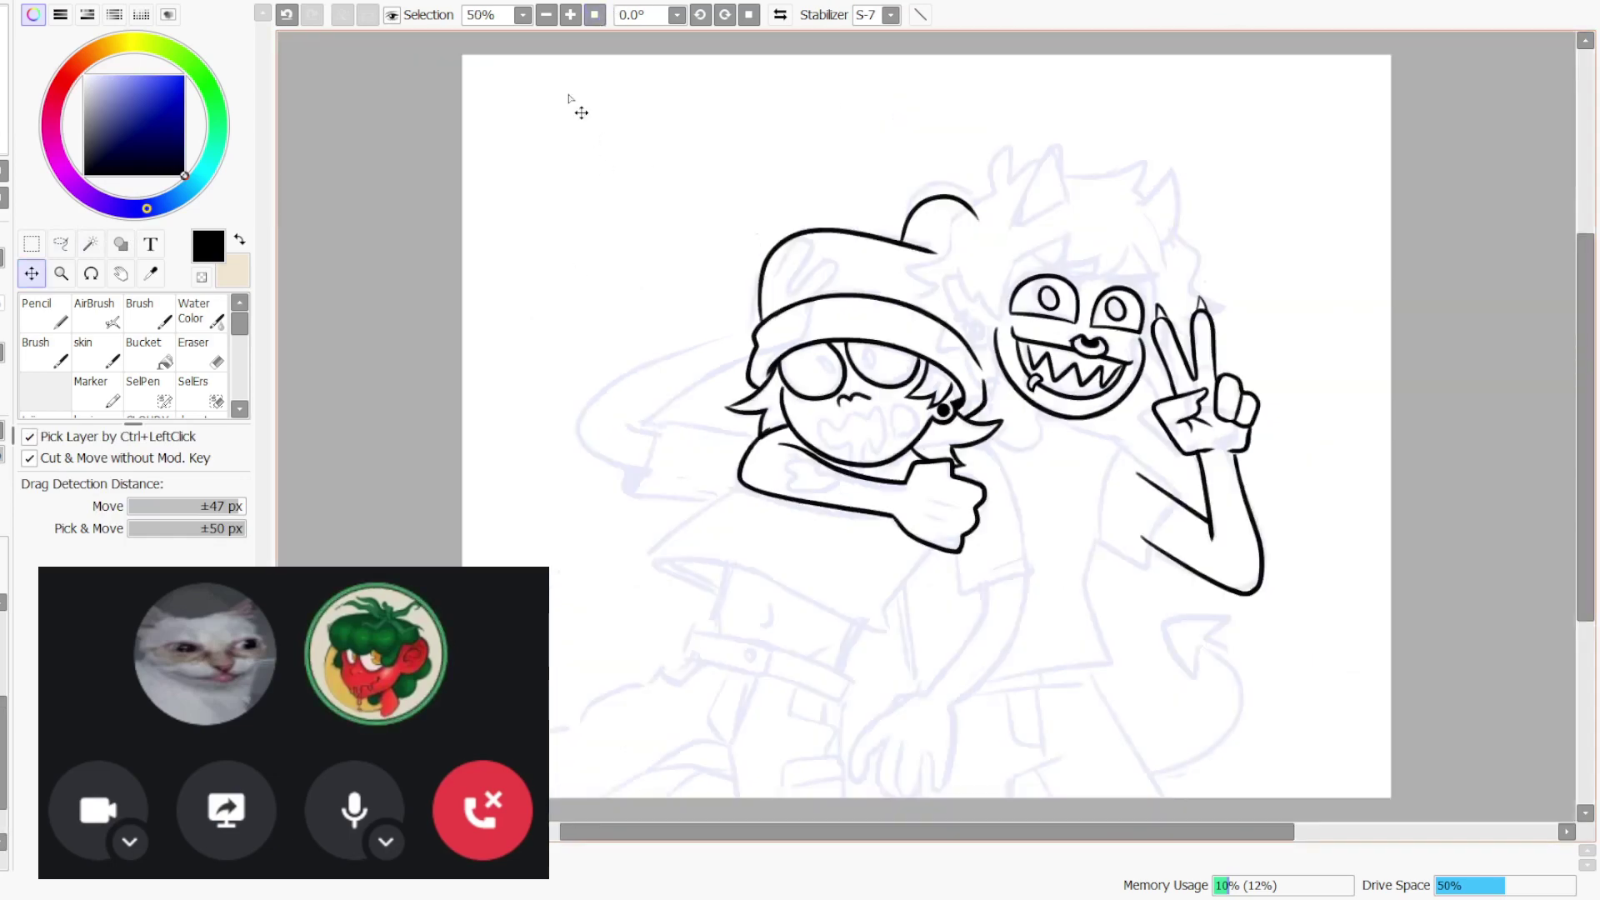
- Select the pupil in the horned character's eye nearest the hat character and slightly adjust its shape with a freeform transform
click(33, 244)
click(570, 14)
click(570, 14)
click(61, 563)
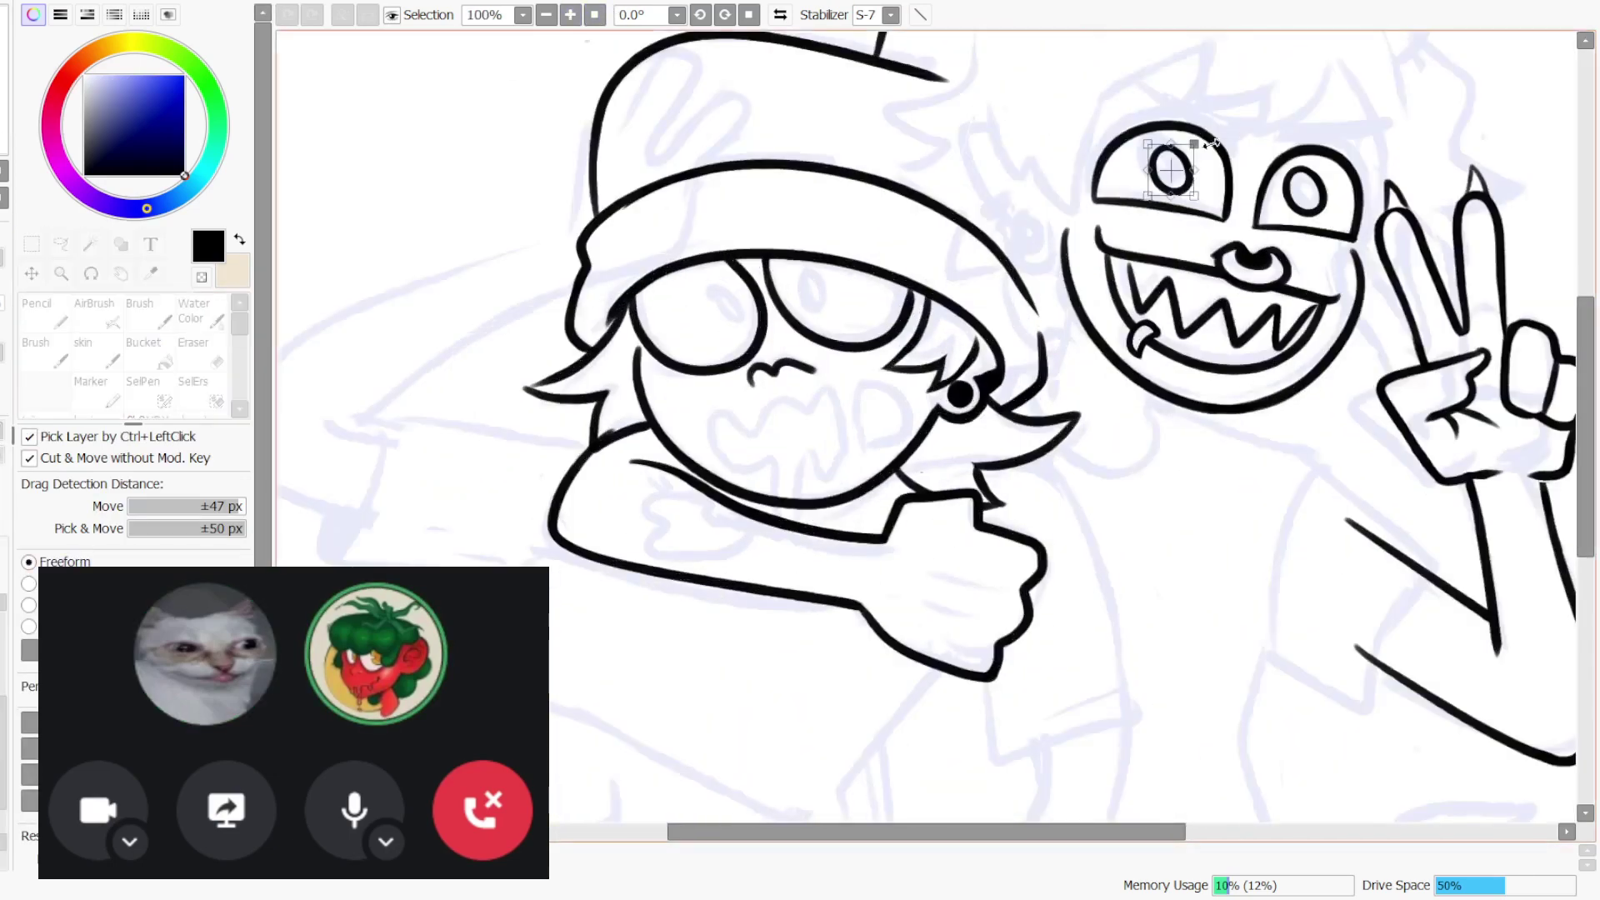
drag(1195, 142, 1183, 174)
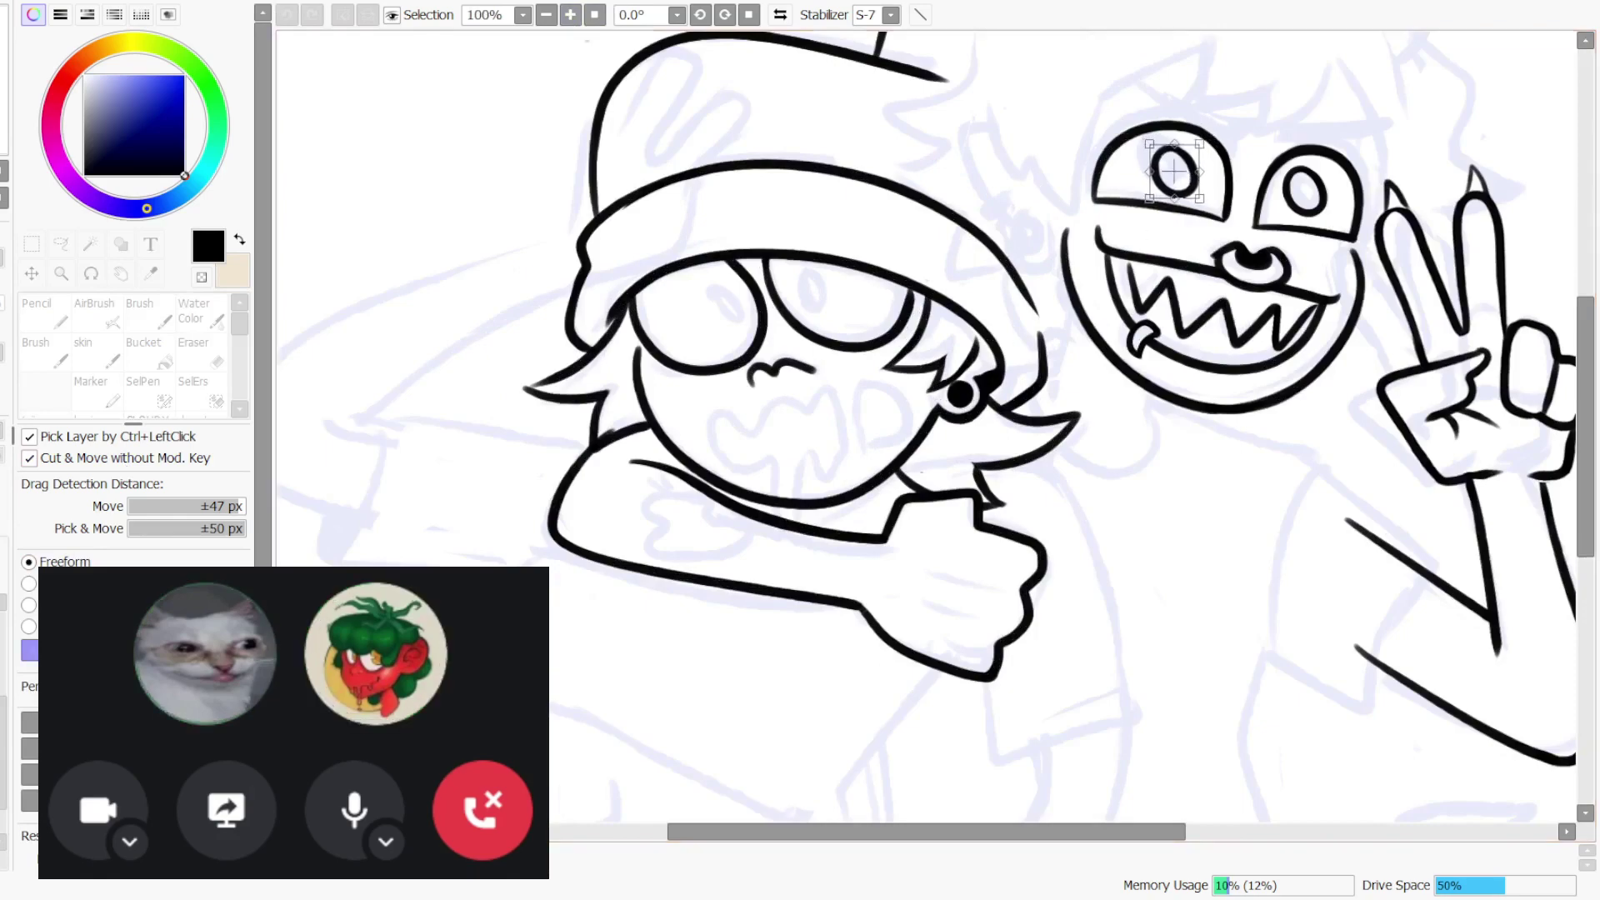
key(Return)
key(minus)
key(minus)
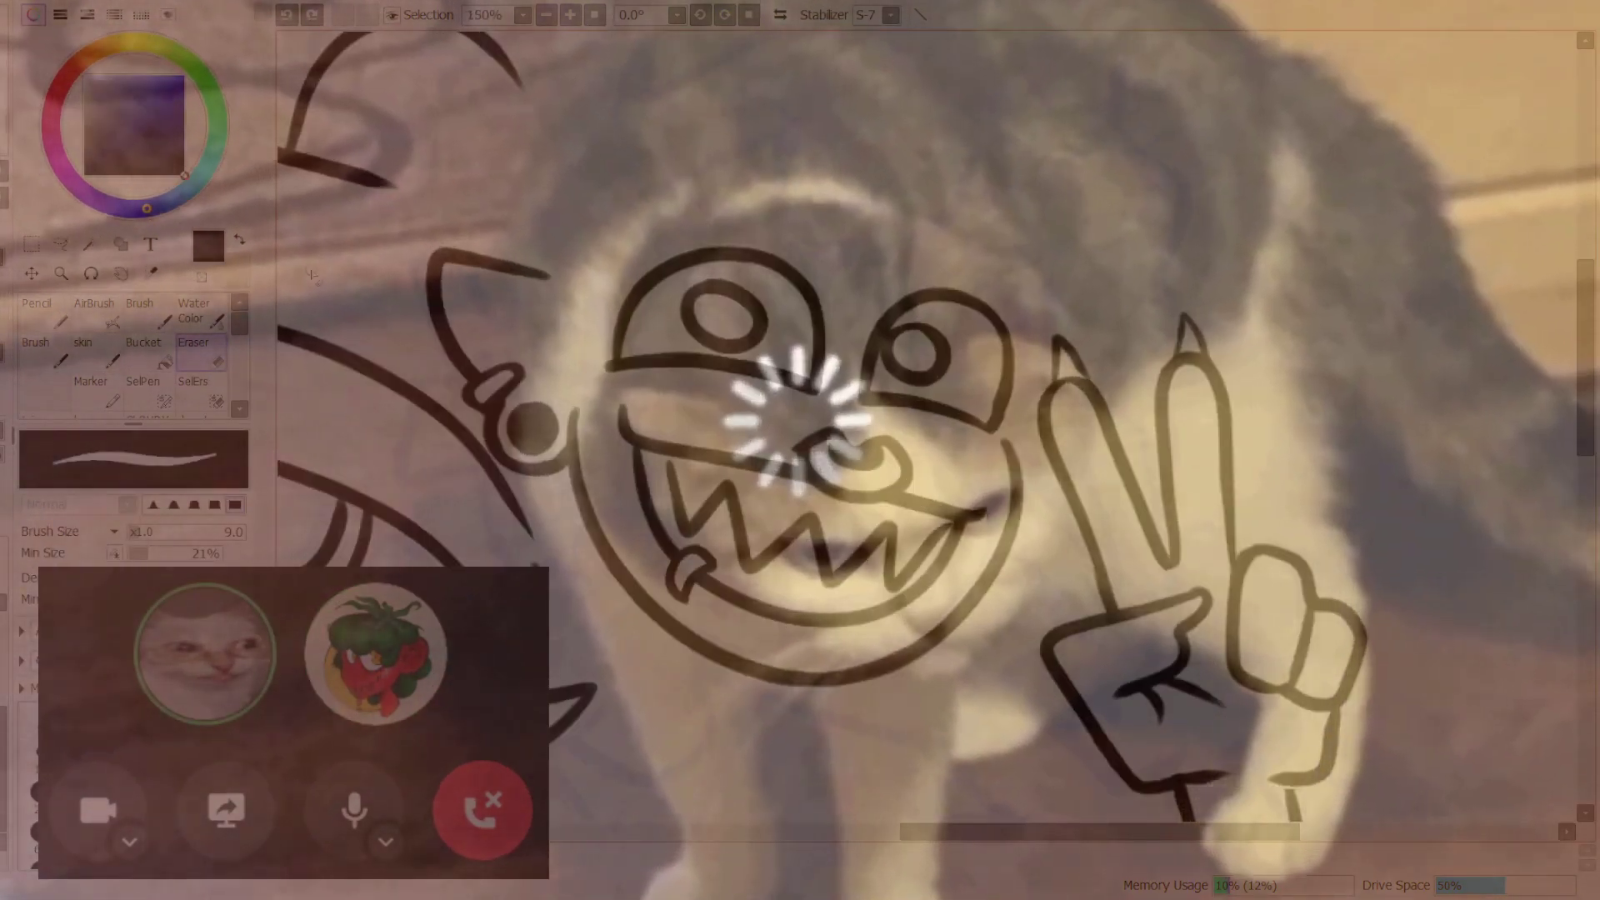
- Ink a thick, angry slanted eyebrow above the horned character's eye nearest the hat character and trim its edges
key(b)
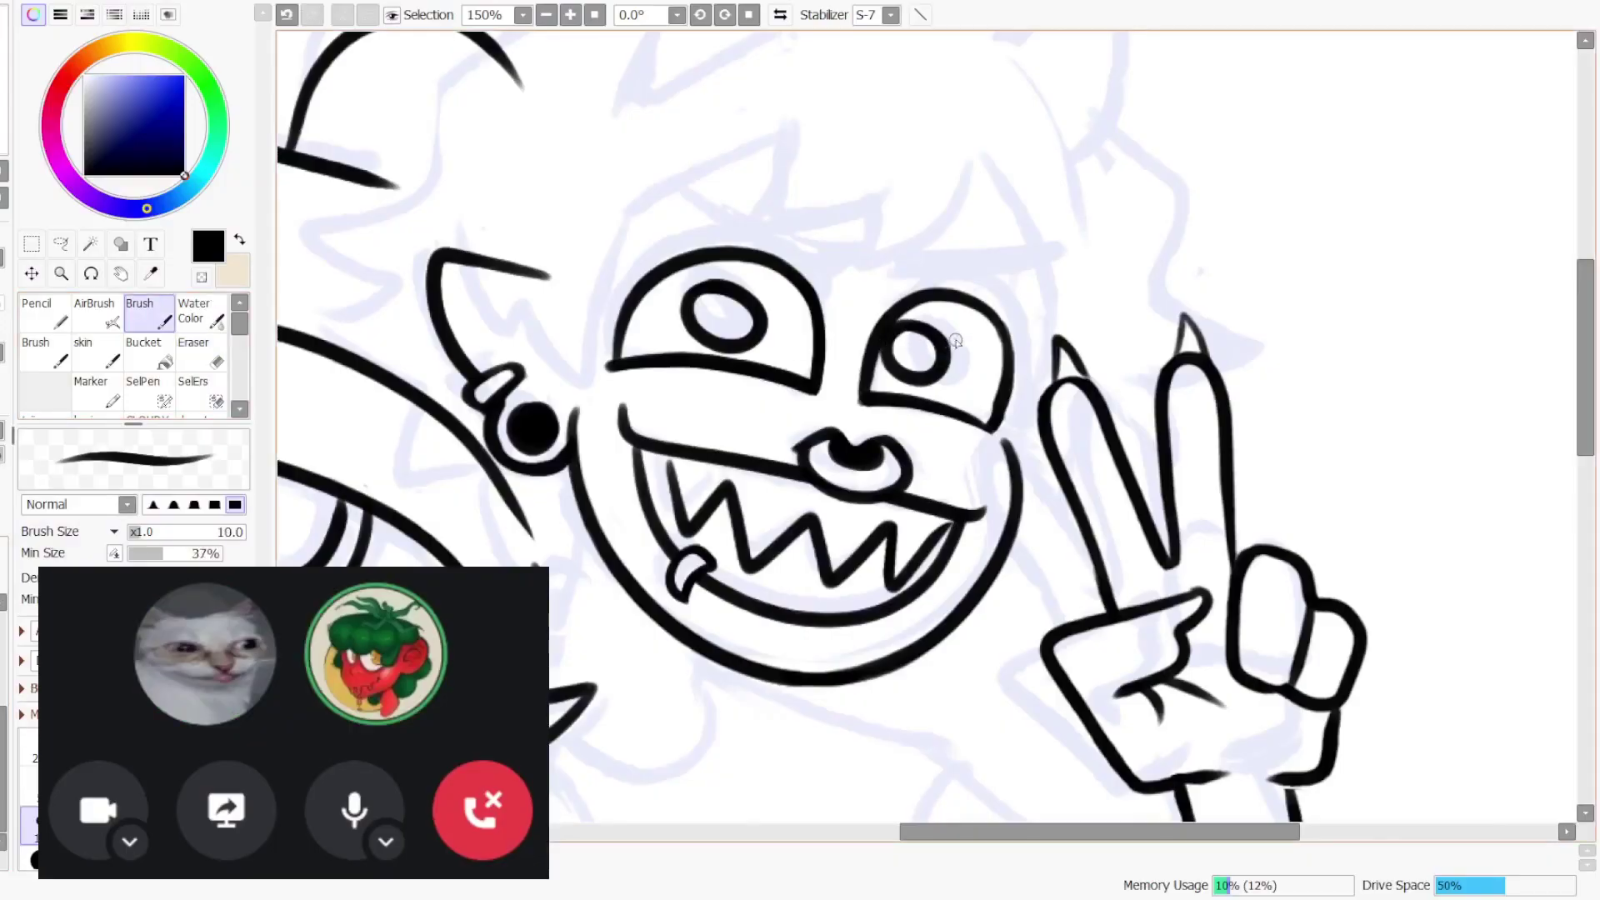
mouse_move(680, 188)
mouse_down()
mouse_move(841, 271)
mouse_move(878, 259)
mouse_move(827, 283)
mouse_move(861, 260)
mouse_move(667, 182)
mouse_move(859, 248)
mouse_move(805, 269)
mouse_move(677, 194)
mouse_move(764, 200)
mouse_move(801, 236)
mouse_move(890, 246)
mouse_up()
key(ctrl+z)
key(e)
key(ctrl+z)
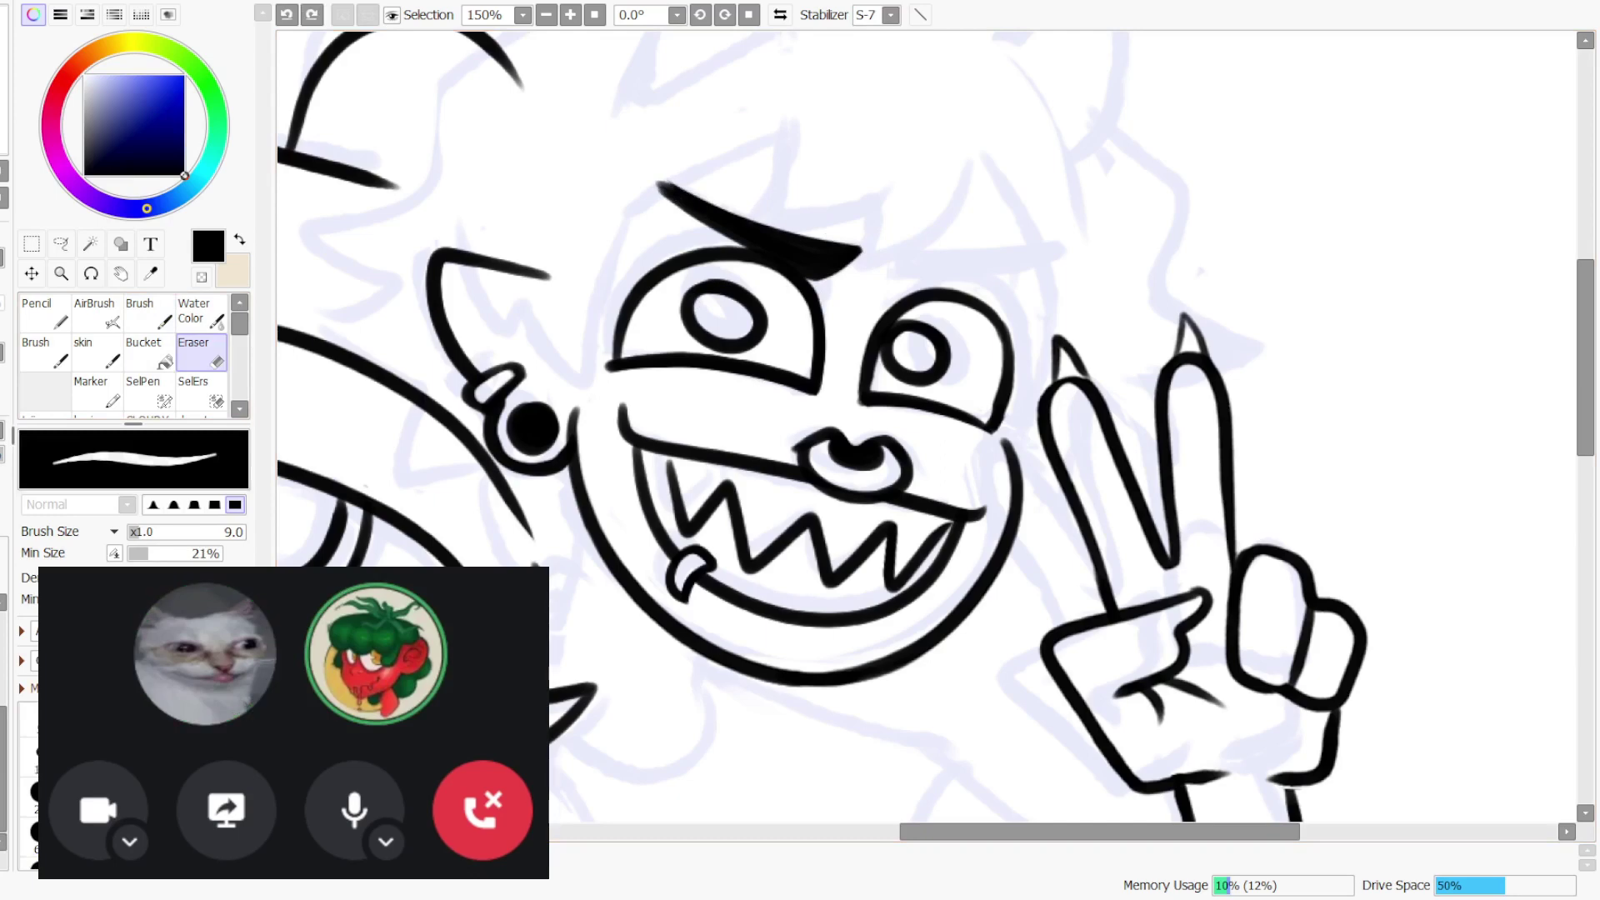
mouse_move(633, 176)
mouse_down()
mouse_move(865, 249)
mouse_move(922, 296)
mouse_move(1038, 265)
mouse_up()
- Ink a matching thick, tapered eyebrow above the horned character's eye nearest the peace-sign hand and clean up its shape
click(148, 313)
drag(888, 259, 1056, 257)
mouse_move(1049, 259)
mouse_down()
mouse_move(939, 294)
mouse_move(895, 261)
mouse_move(1039, 265)
mouse_up()
key(ctrl+z)
mouse_move(1039, 265)
mouse_down()
mouse_move(897, 265)
mouse_move(901, 285)
mouse_move(1078, 248)
mouse_up()
key(e)
key(ctrl+z)
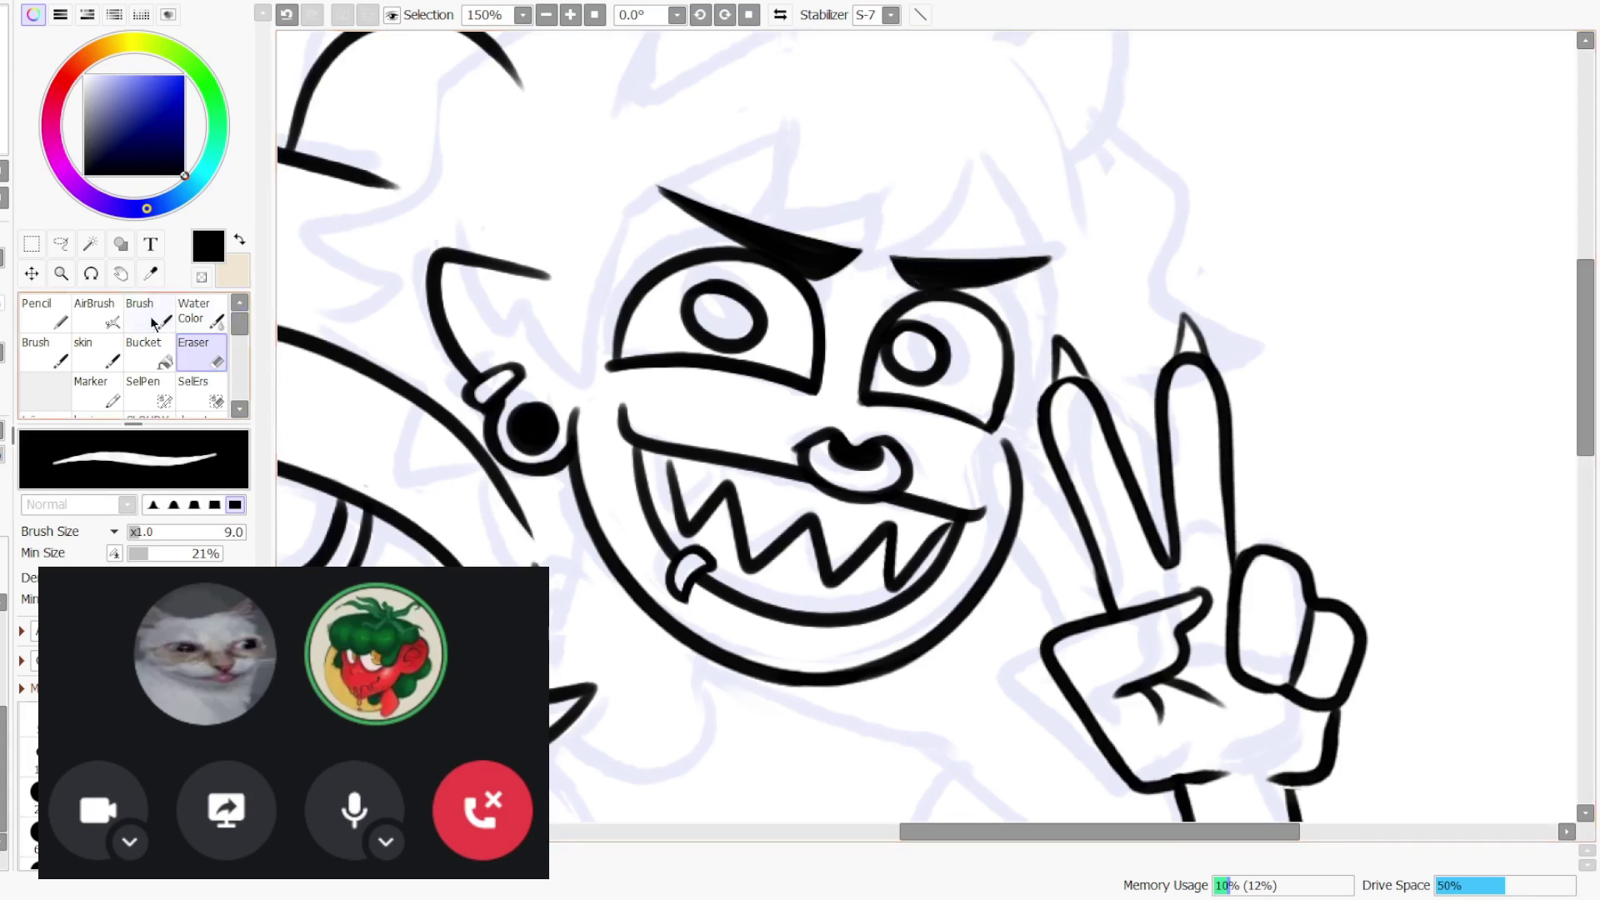
key(b)
drag(954, 292, 1083, 254)
key(ctrl+z)
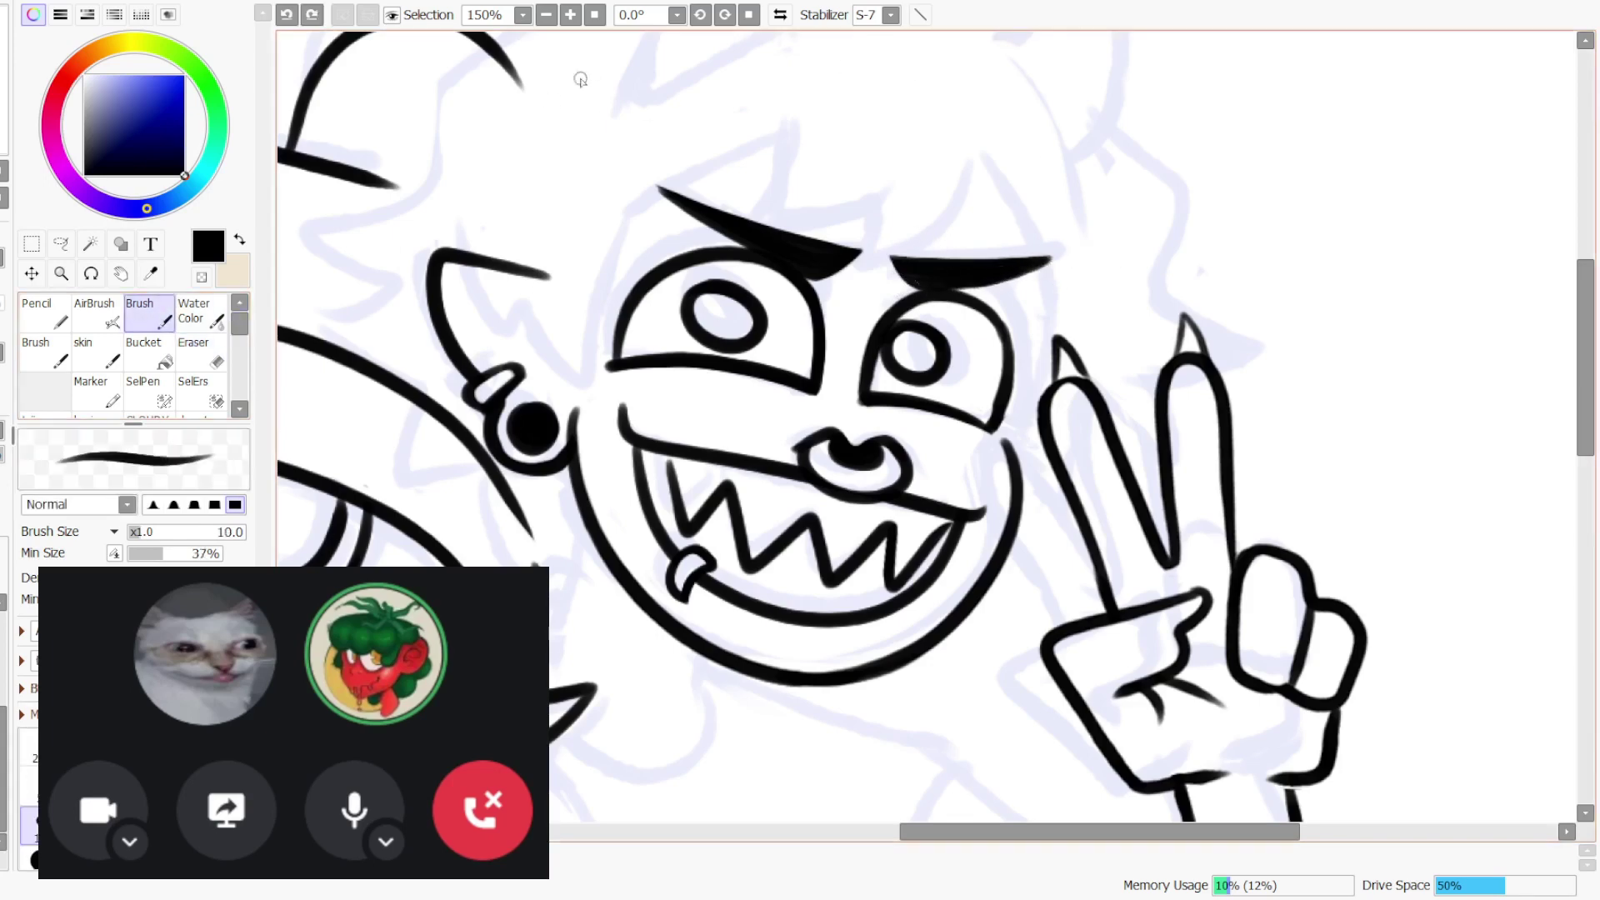
click(597, 14)
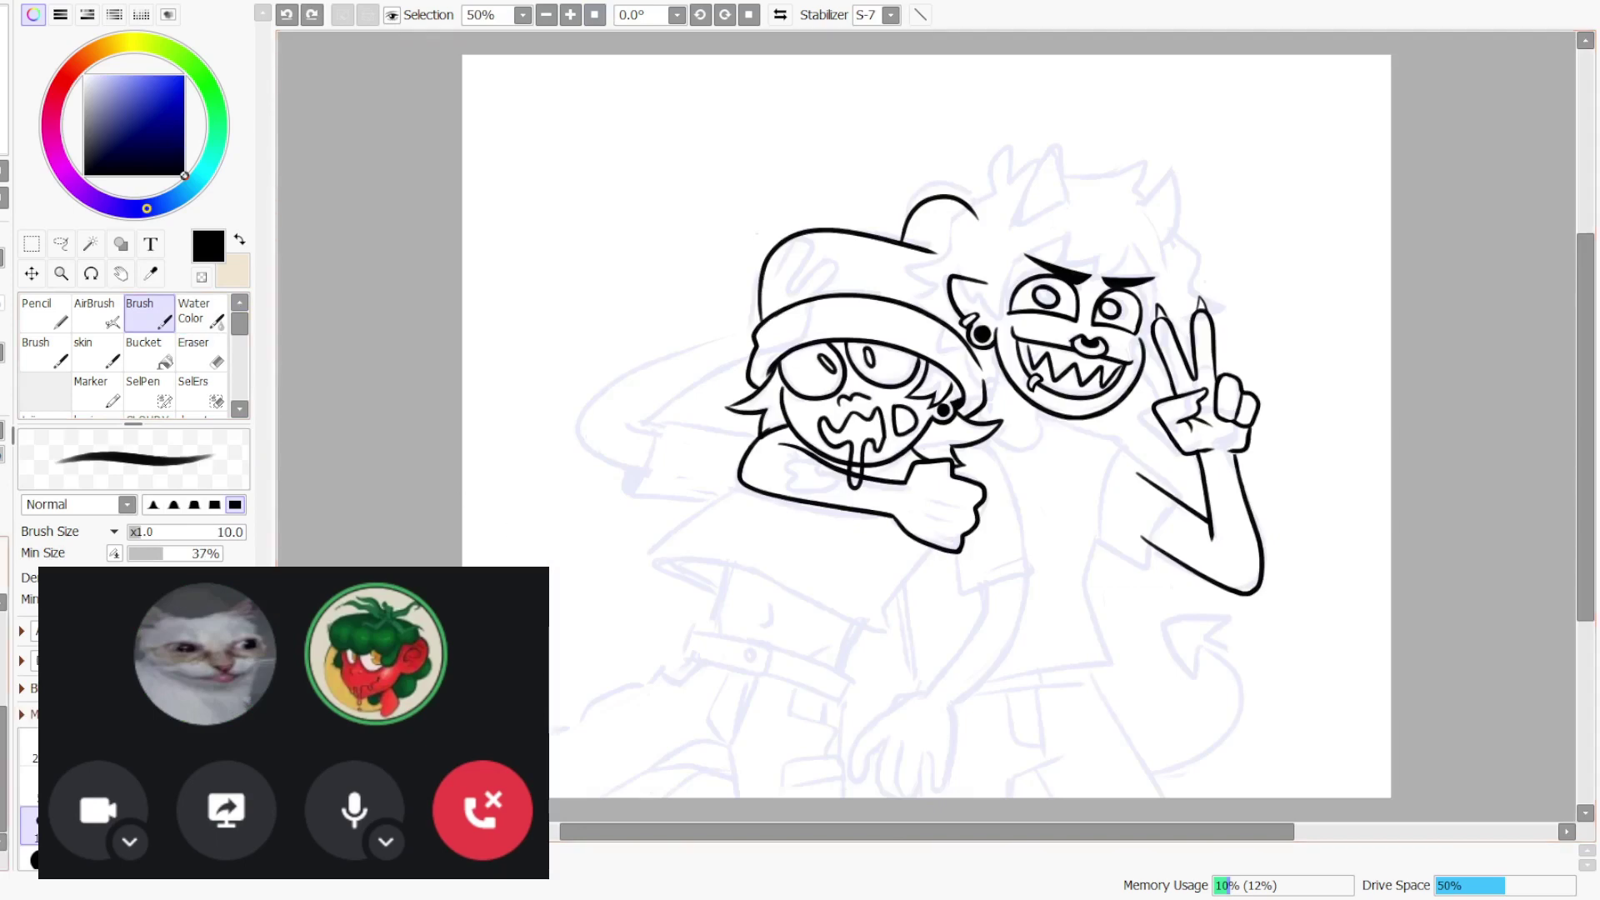
- Ink the horned character's spiky fringe above the brow nearest the peace-sign hand, following the sketch
click(2, 631)
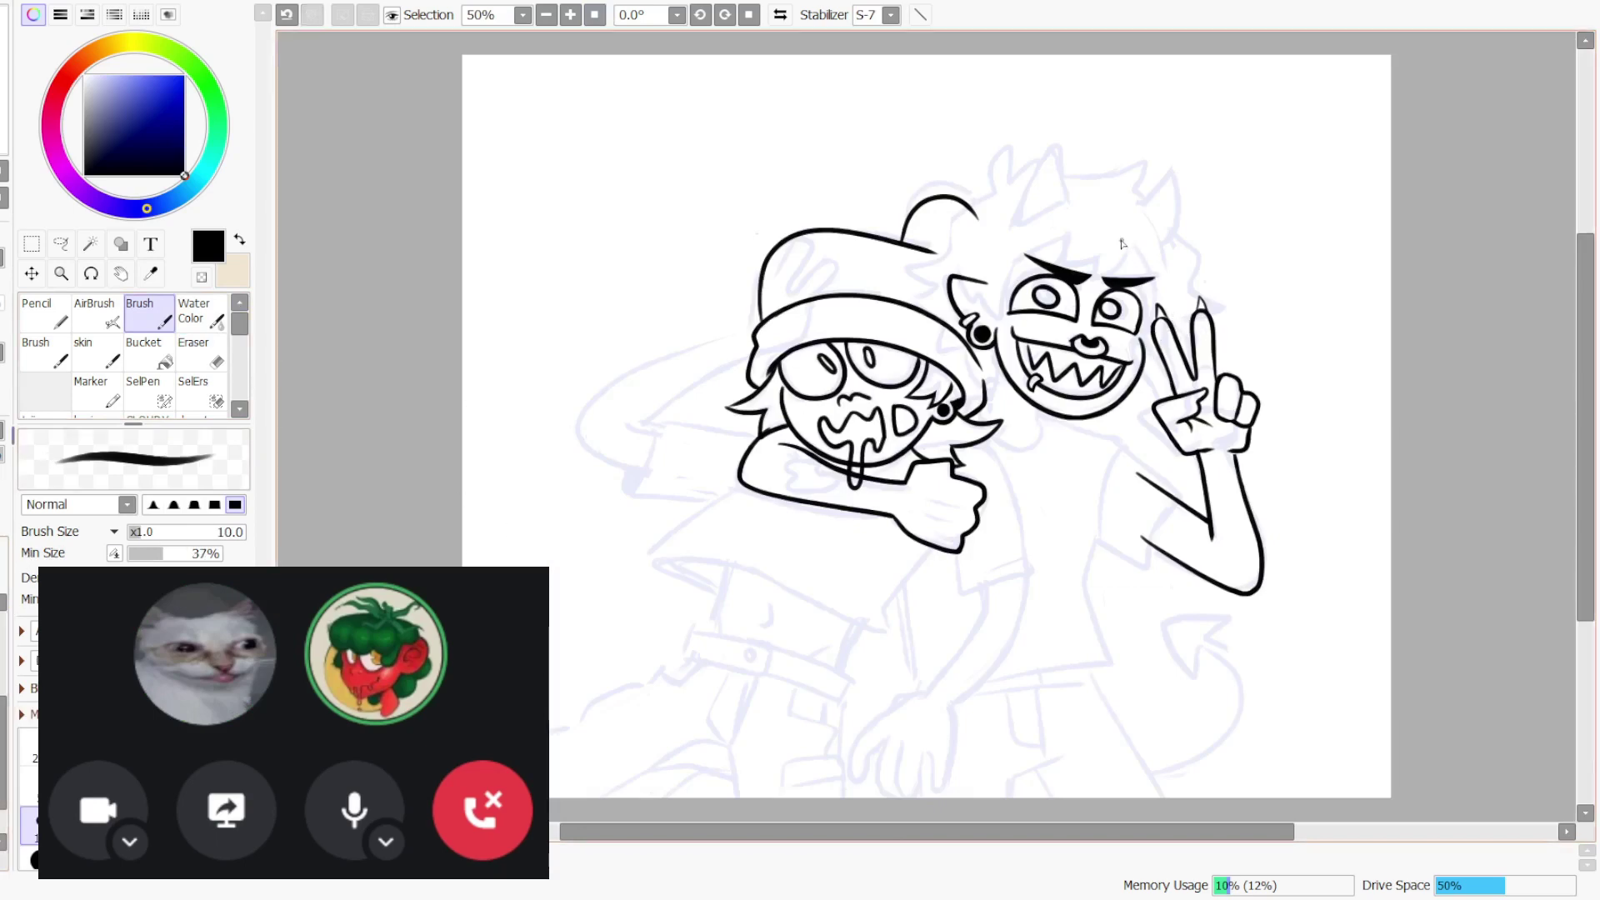
drag(1122, 243, 1145, 295)
key(ctrl+z)
drag(1013, 268, 1072, 256)
mouse_move(1072, 256)
mouse_down()
mouse_move(1108, 266)
mouse_move(1107, 309)
mouse_move(1076, 278)
mouse_move(1127, 271)
mouse_move(1156, 340)
mouse_up()
key(ctrl+z)
key(ctrl+z)
key(e)
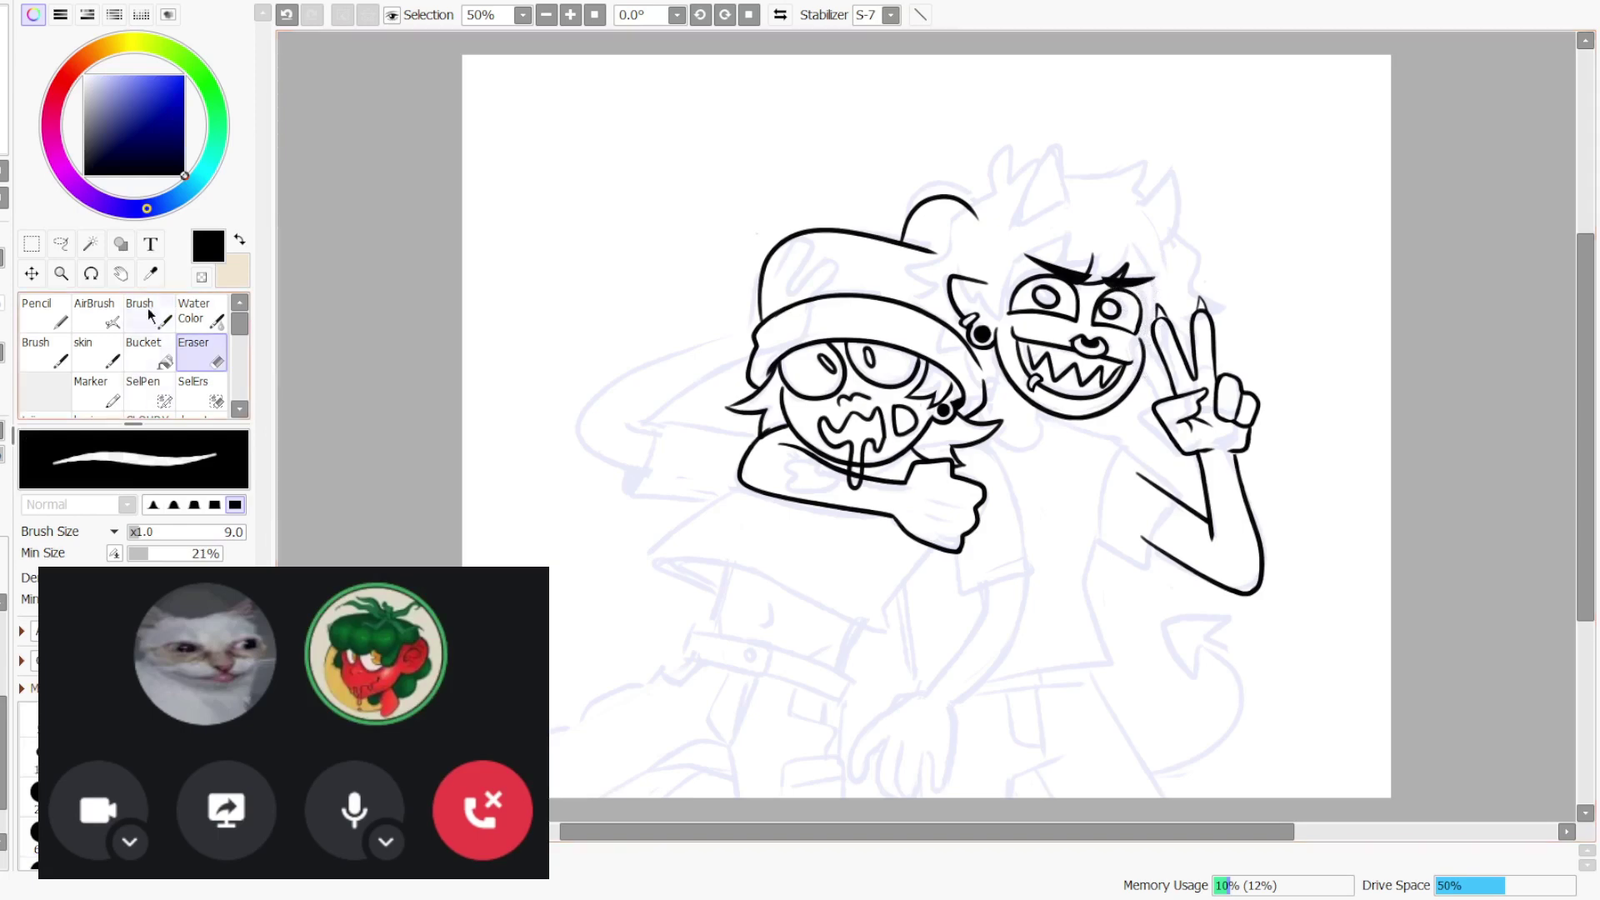
- Ink the side of the face beside the eye nearest the peace-sign hand and try out hair strands near the ear
key(b)
drag(1147, 280, 1141, 324)
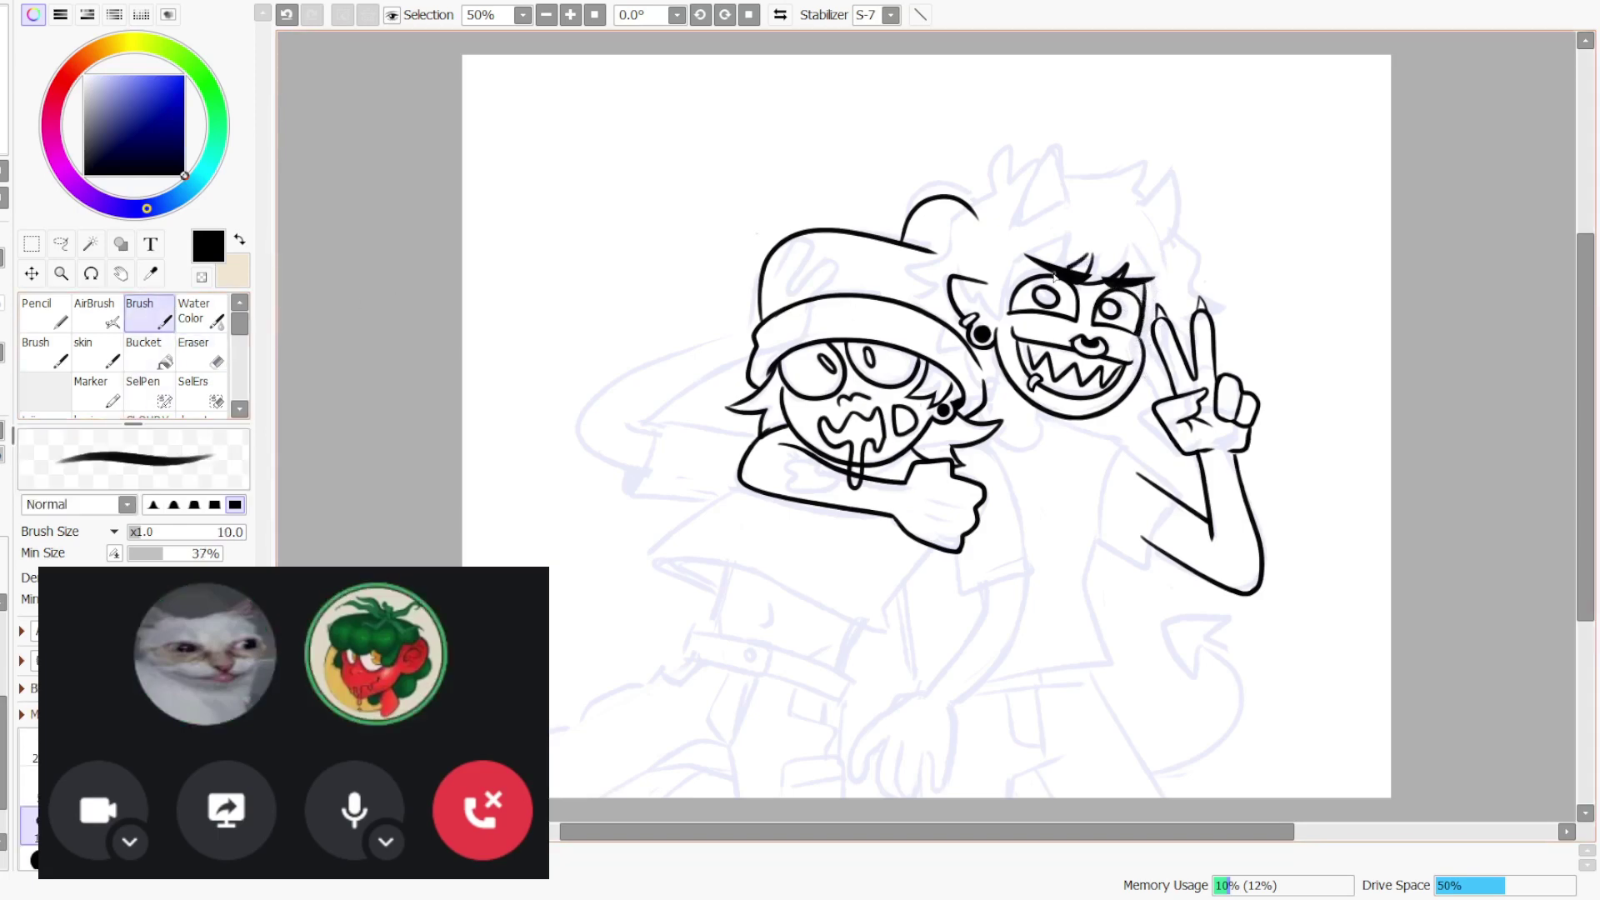
key(ctrl+z)
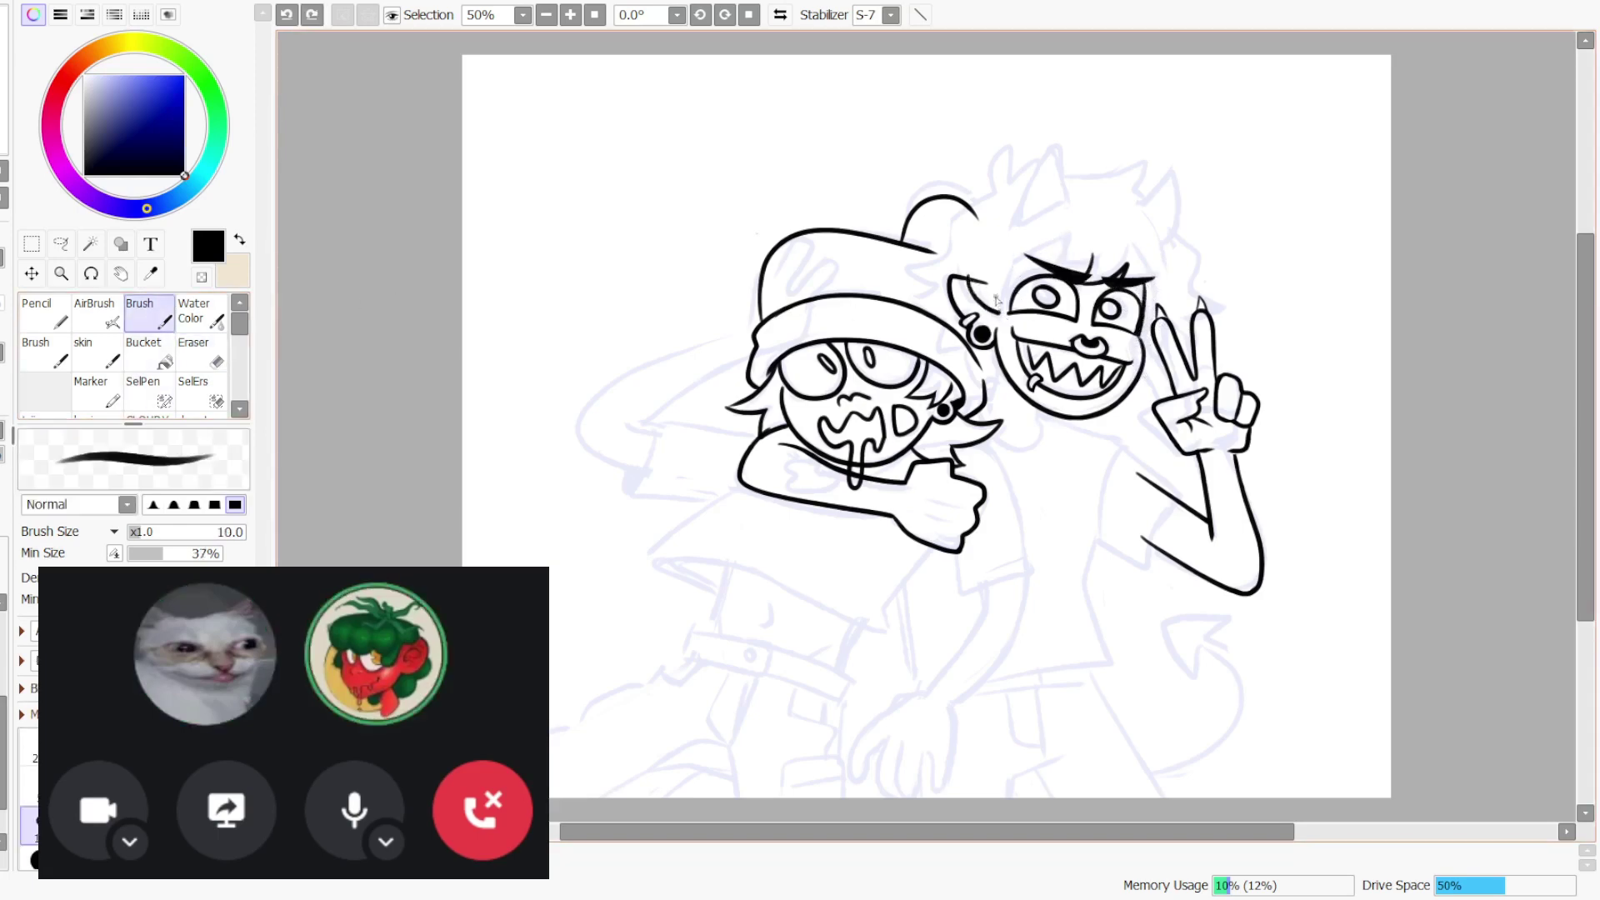
key(ctrl+z)
drag(973, 280, 1011, 328)
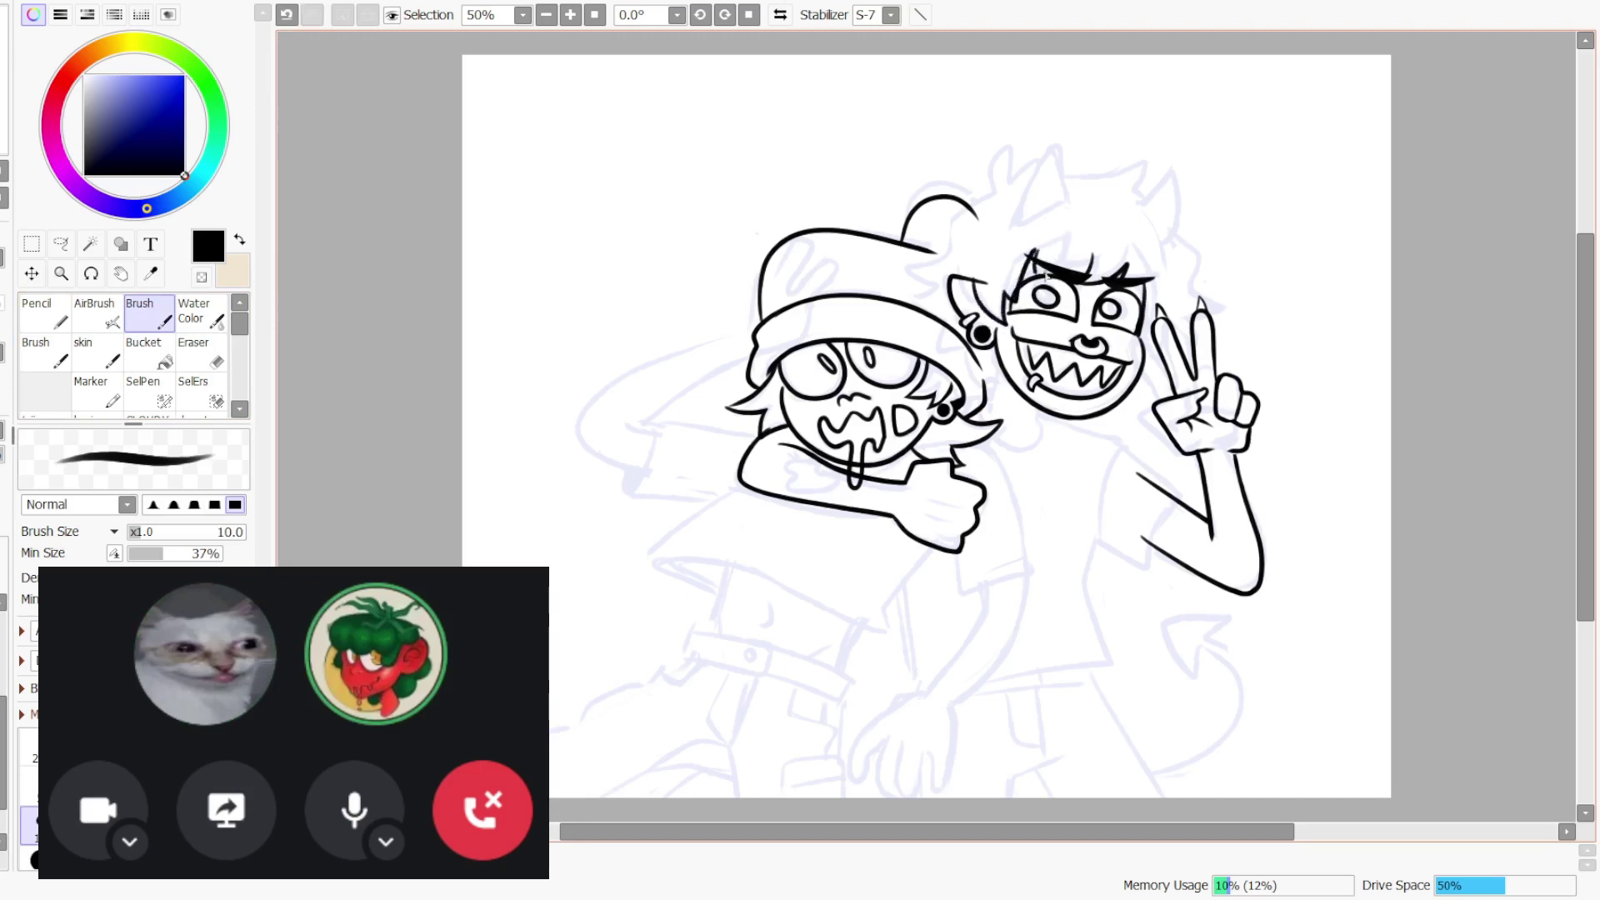
key(ctrl+z)
key(ctrl+z)
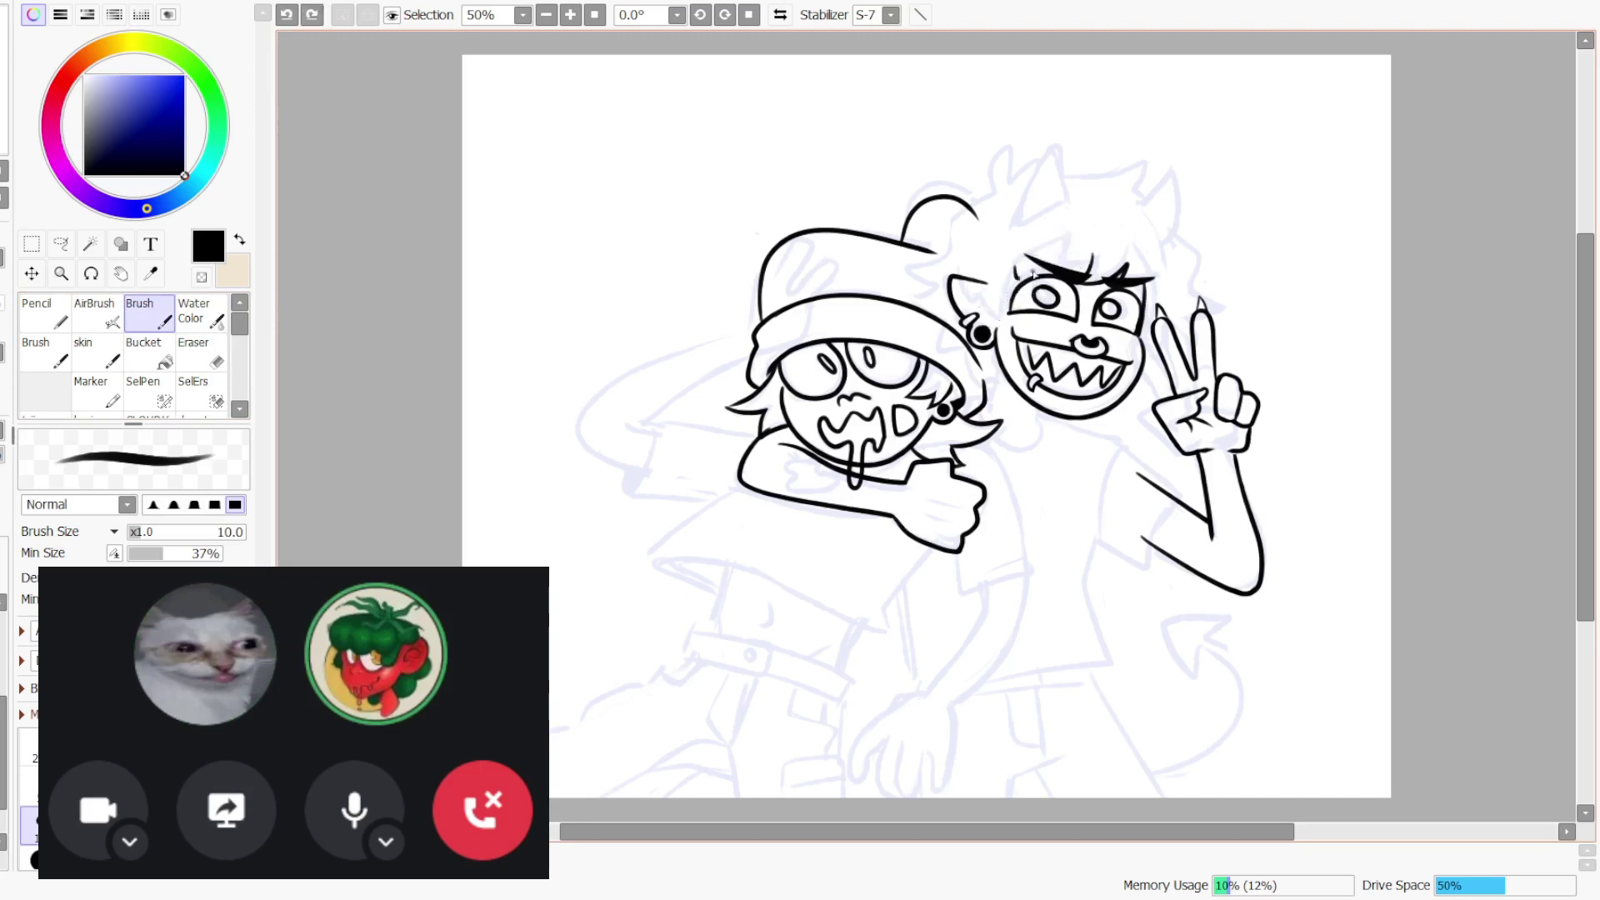
- Ink the remaining fringe spikes above the horned character's brow nearest the hat character
click(1064, 321)
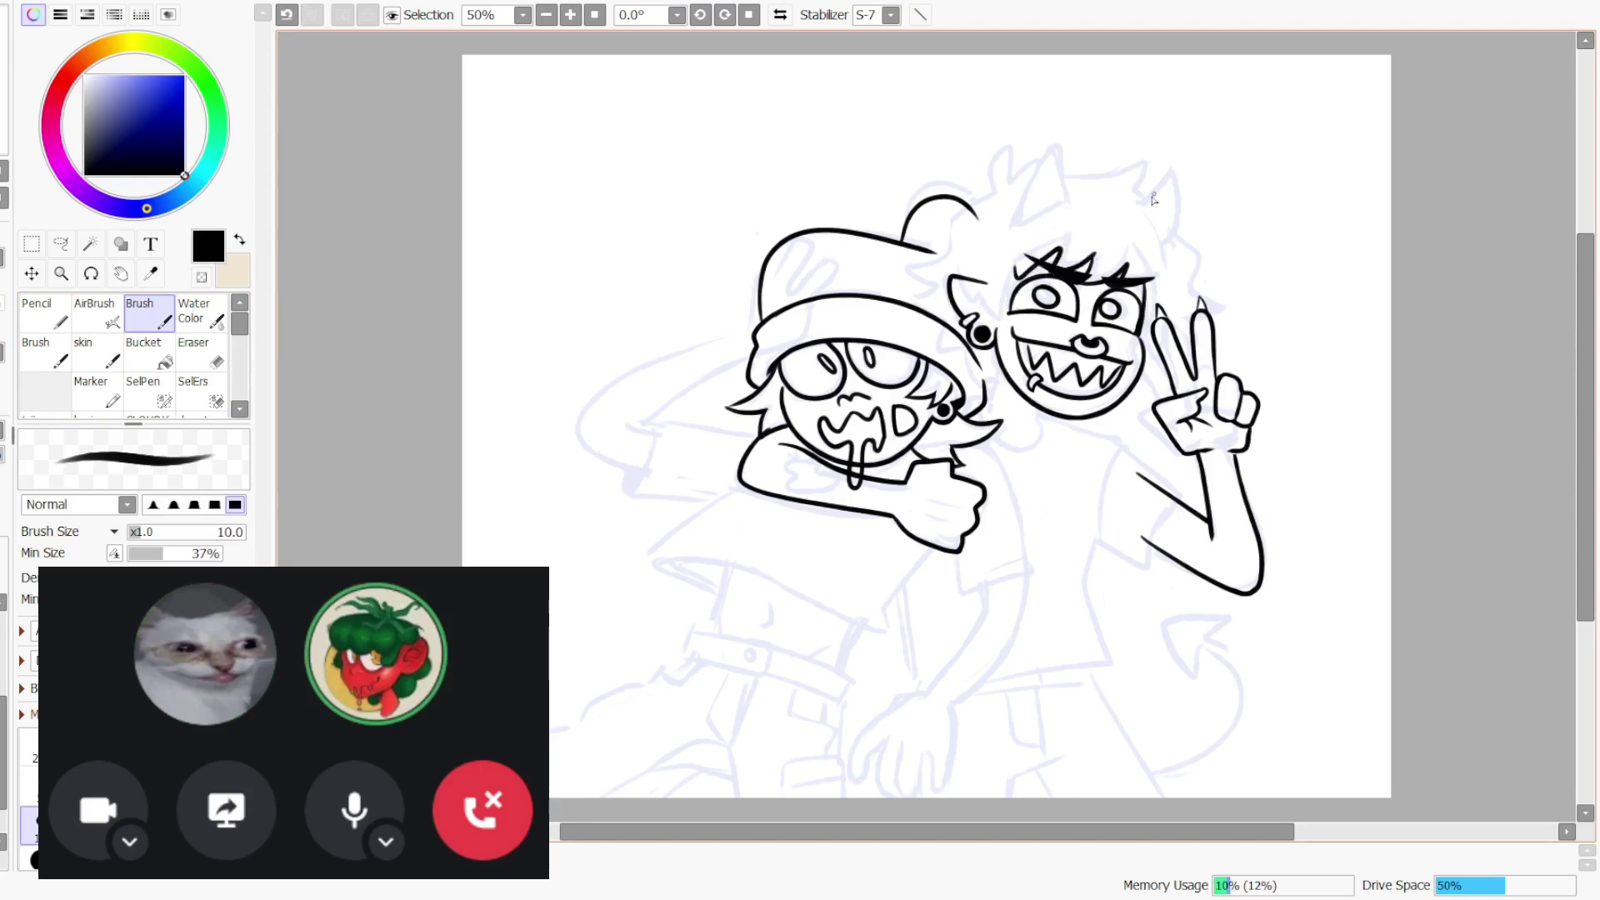
key(ctrl+z)
key(ctrl+z)
drag(1055, 248, 1092, 254)
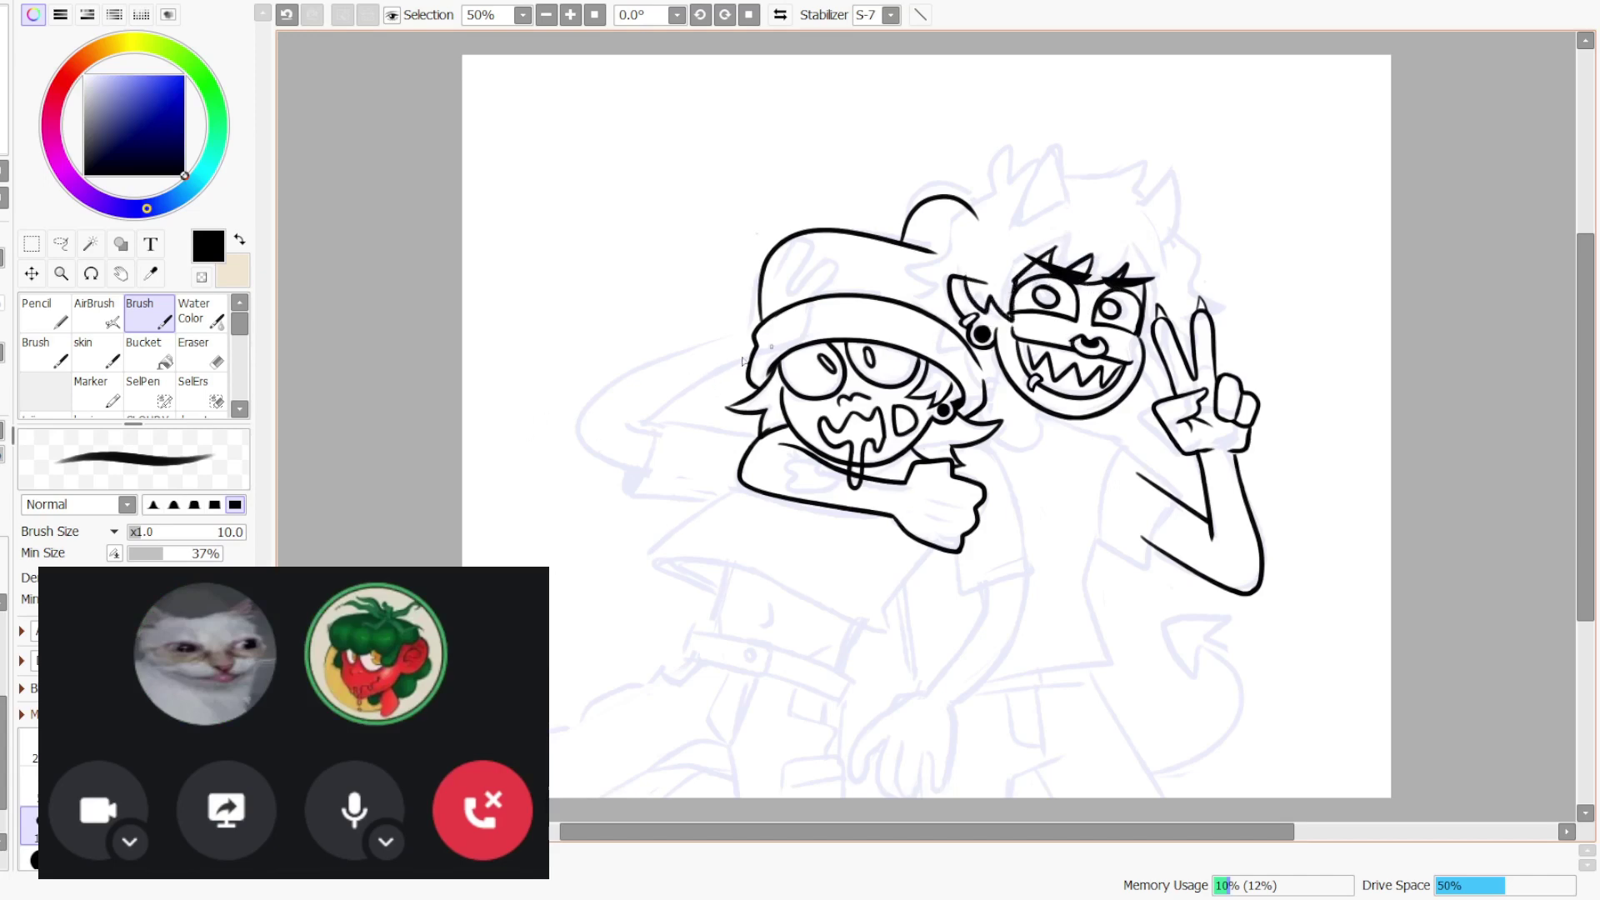
- Ink the pointed hair strands between the horned character's ear and face and clean up their ends near the earring
key(ctrl+z)
mouse_move(1008, 315)
mouse_down()
mouse_move(1016, 276)
mouse_move(864, 379)
mouse_up()
click(571, 15)
click(571, 15)
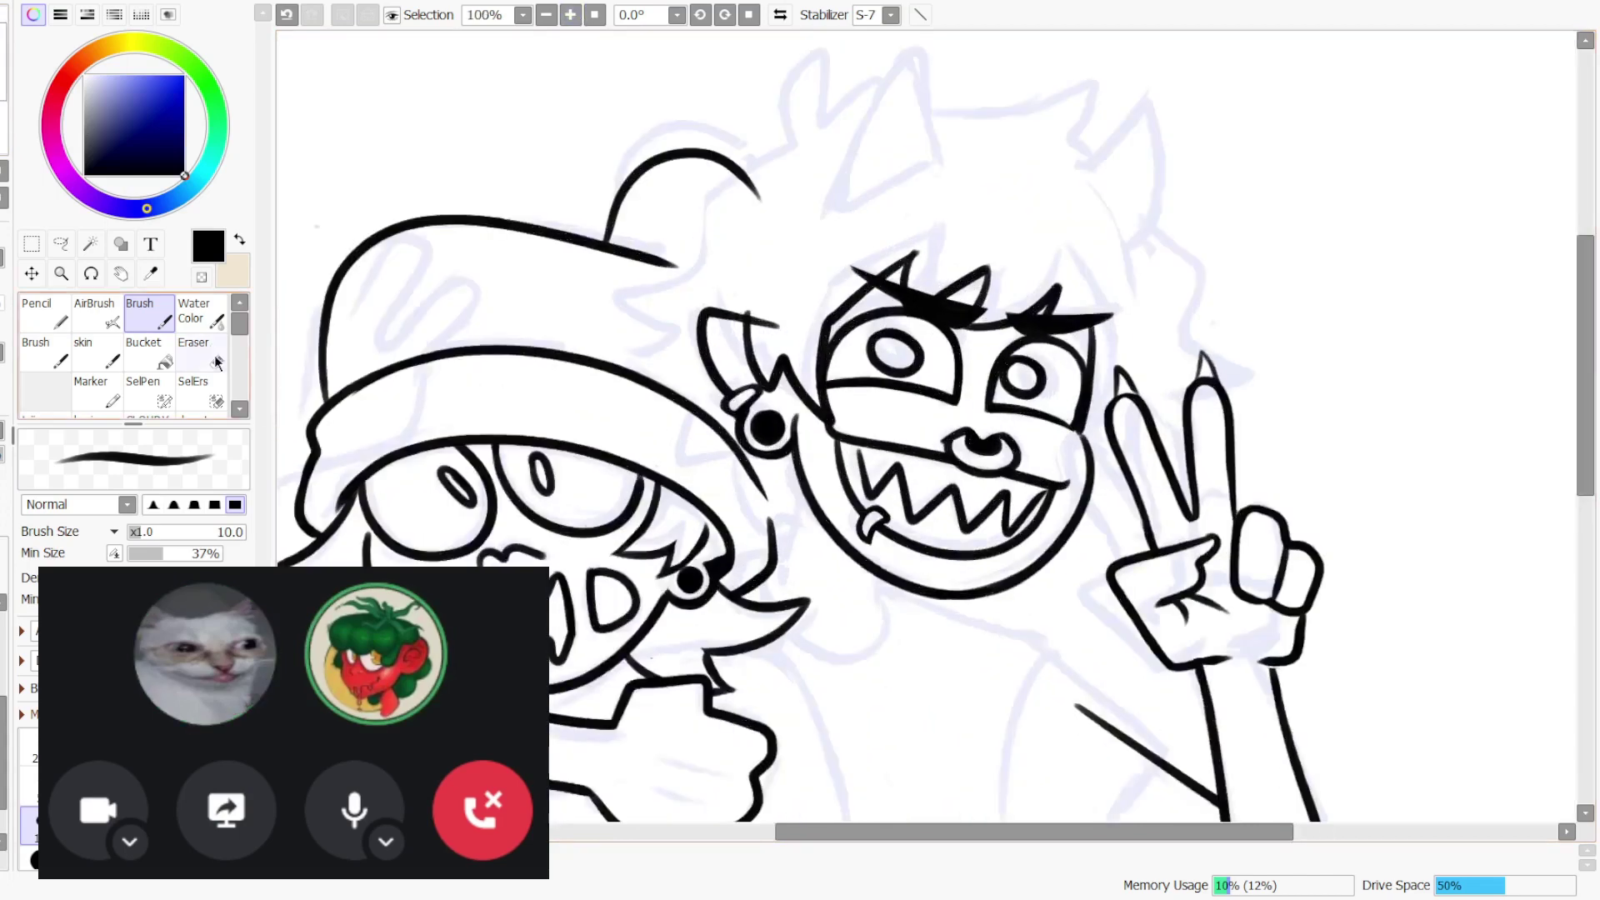
key(e)
mouse_move(786, 360)
mouse_down()
mouse_move(818, 422)
mouse_move(793, 340)
mouse_move(799, 399)
mouse_move(838, 442)
mouse_up()
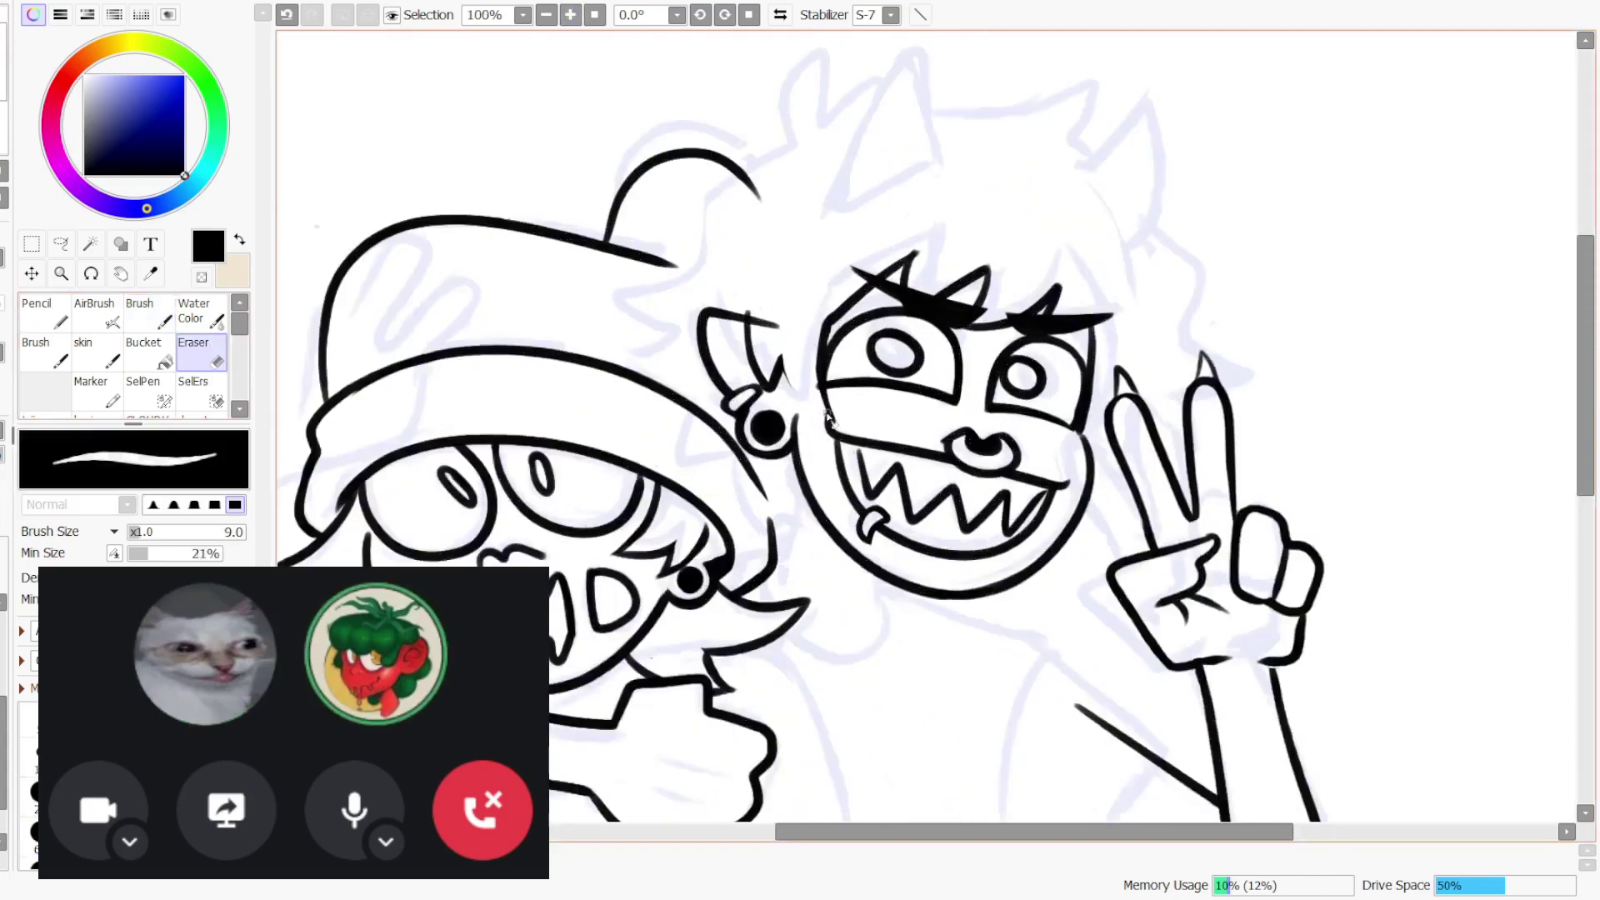
key(b)
drag(787, 386, 837, 429)
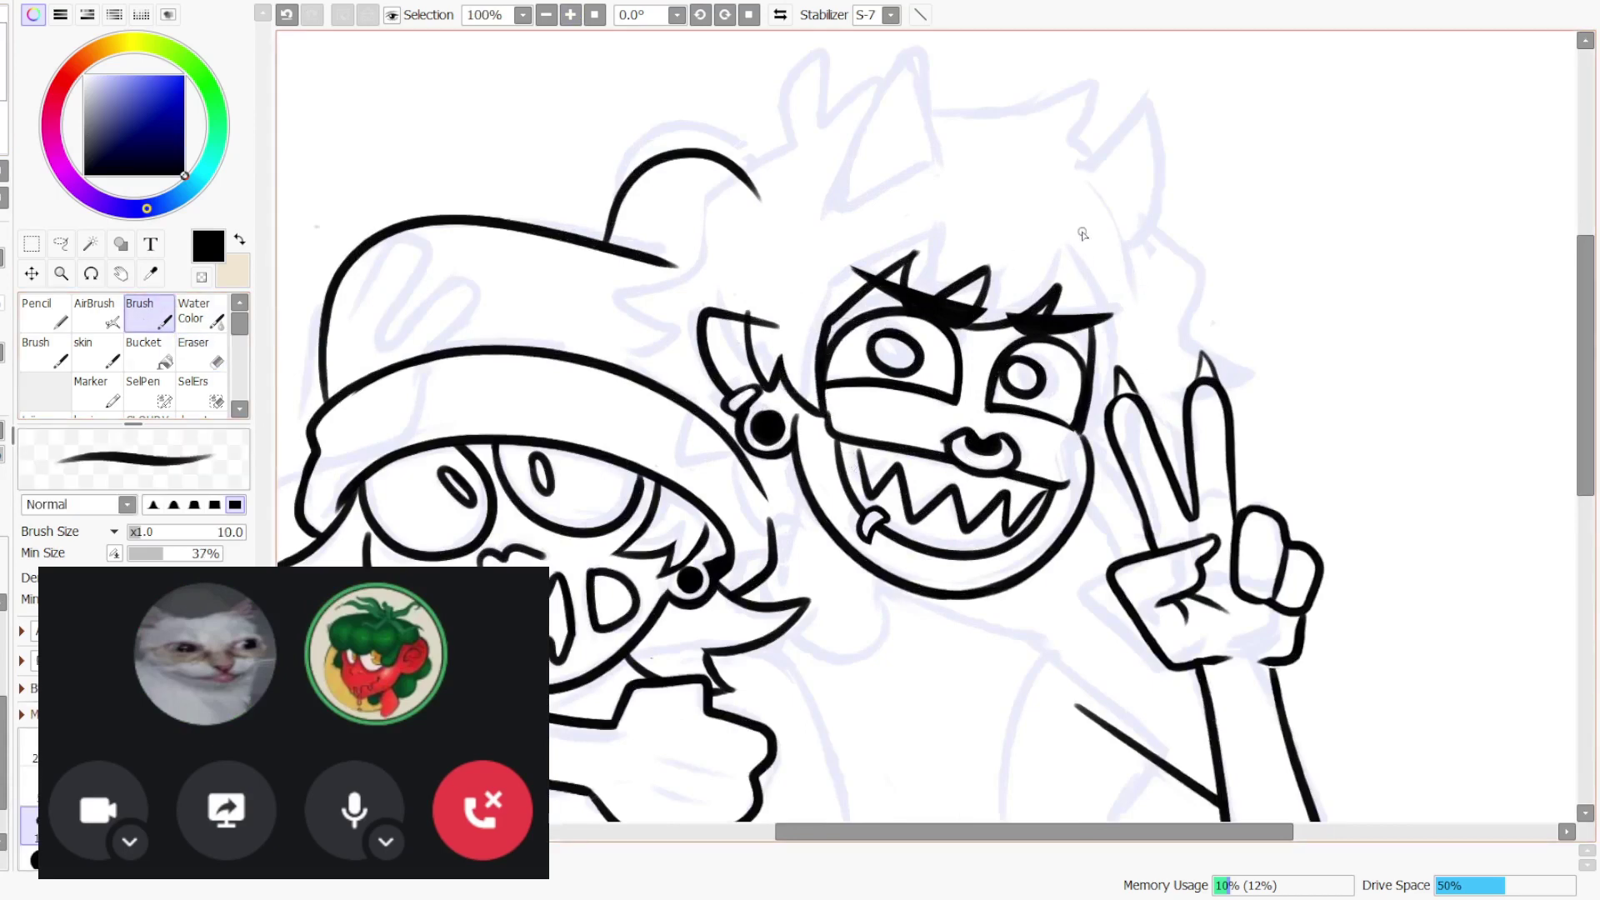
- Ink the wavy outer edge of the horned character's hair down behind the raised peace-sign fingers
drag(1131, 244, 1167, 268)
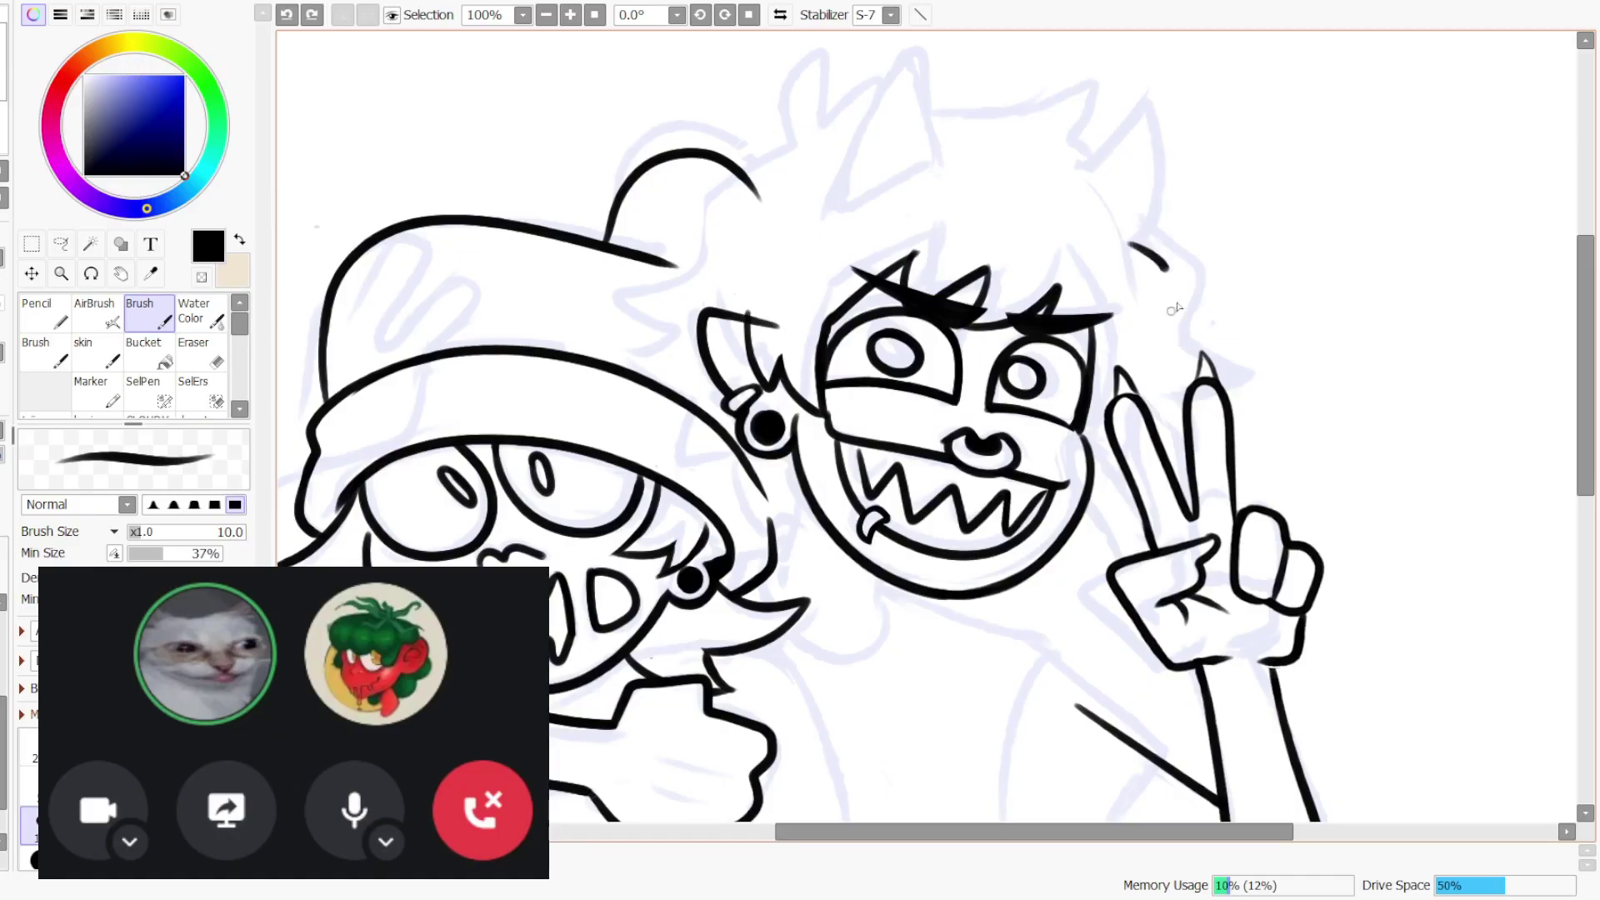
drag(1171, 309, 1225, 385)
key(ctrl+z)
mouse_move(1141, 252)
mouse_down()
mouse_move(1241, 310)
mouse_move(1155, 340)
mouse_move(1155, 420)
mouse_up()
key(ctrl+z)
mouse_move(1143, 232)
mouse_down()
mouse_move(1198, 315)
mouse_move(1186, 376)
mouse_move(1231, 391)
mouse_move(1153, 421)
mouse_move(1193, 455)
mouse_move(1111, 451)
mouse_move(1104, 499)
mouse_up()
- Erase the hair outline where it crosses the raised peace-sign fingers, keeping the finger lines clean
click(207, 356)
key(ctrl+z)
mouse_move(1116, 427)
mouse_down()
mouse_move(1075, 492)
mouse_move(1104, 451)
mouse_up()
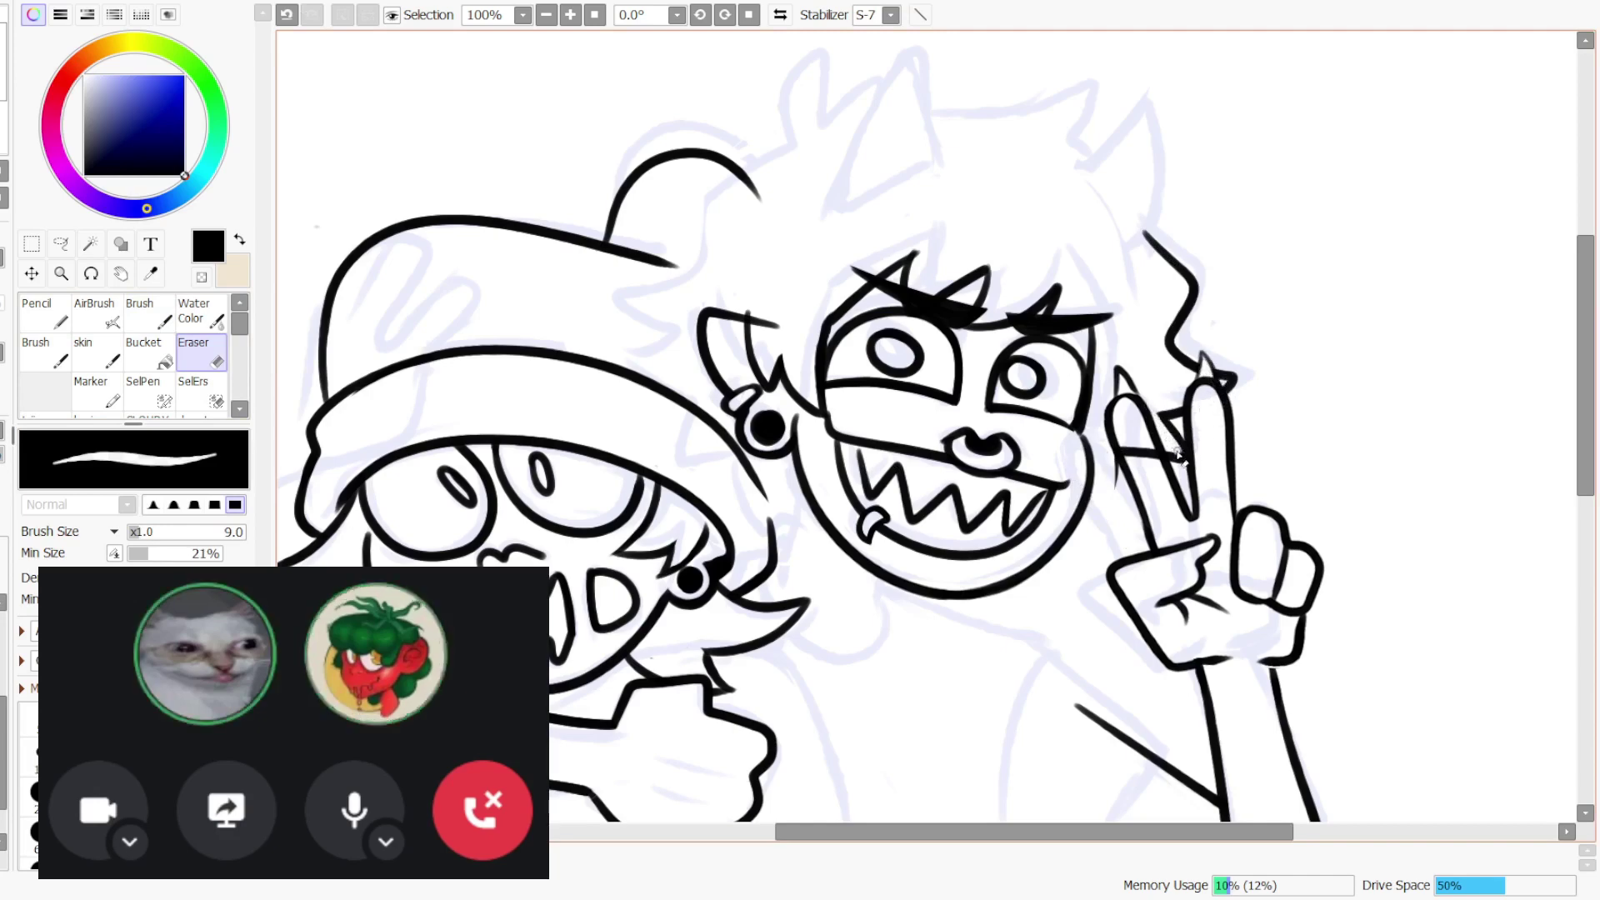
key(ctrl+z)
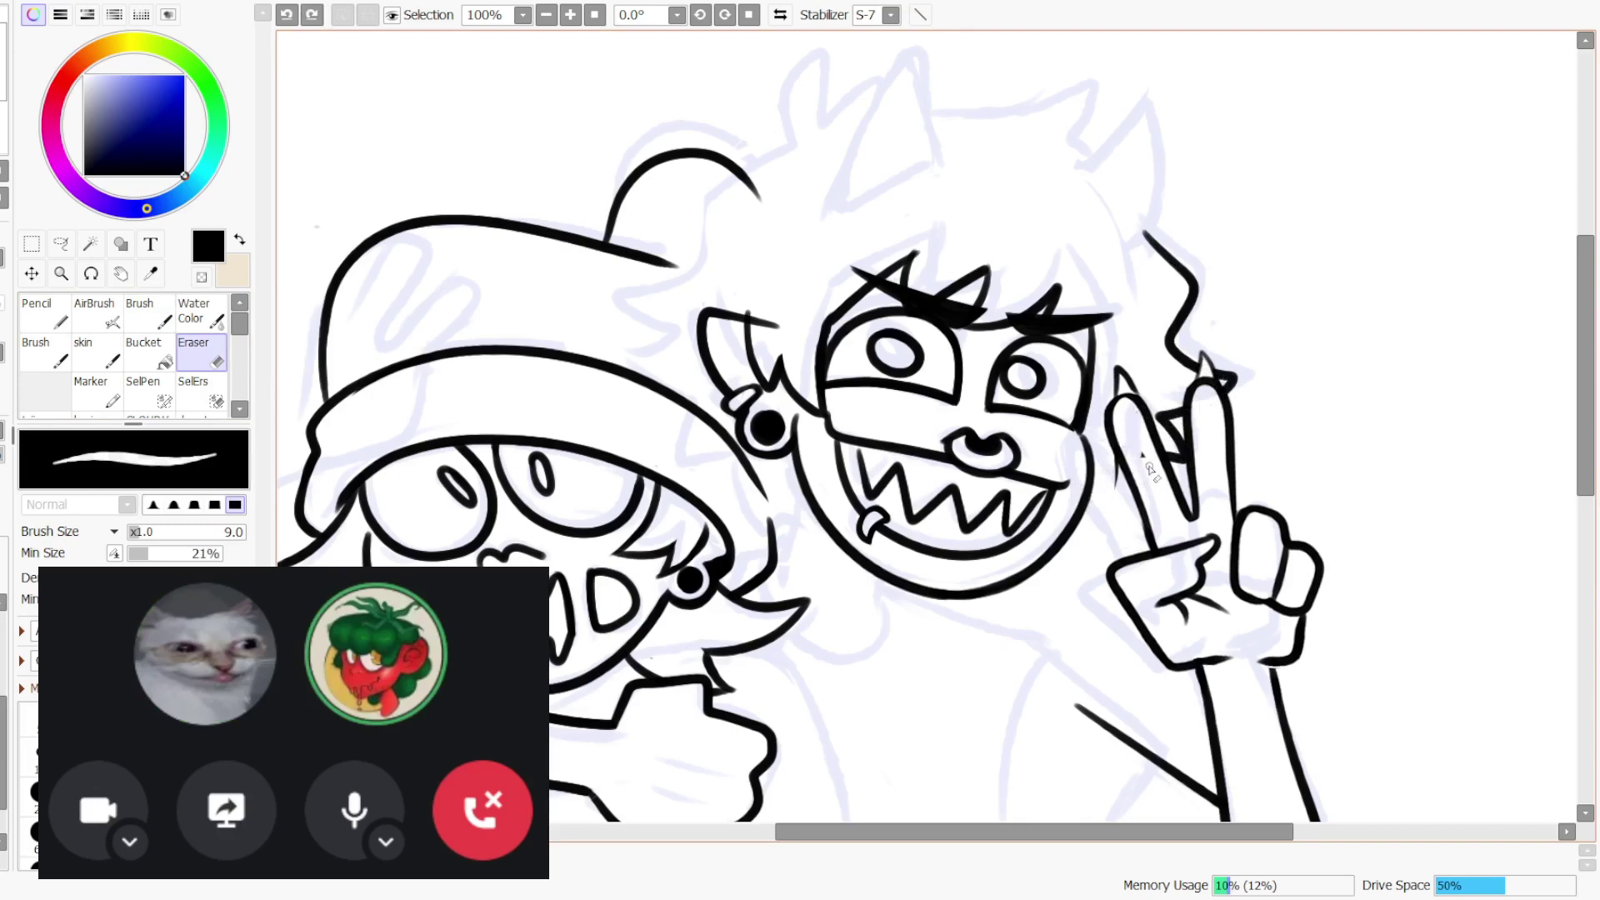
mouse_move(1150, 468)
mouse_down()
mouse_move(1164, 421)
mouse_move(1184, 477)
mouse_move(1152, 413)
mouse_up()
key(ctrl+z)
key(ctrl+z)
key(ctrl+z)
key(b)
key(ctrl+z)
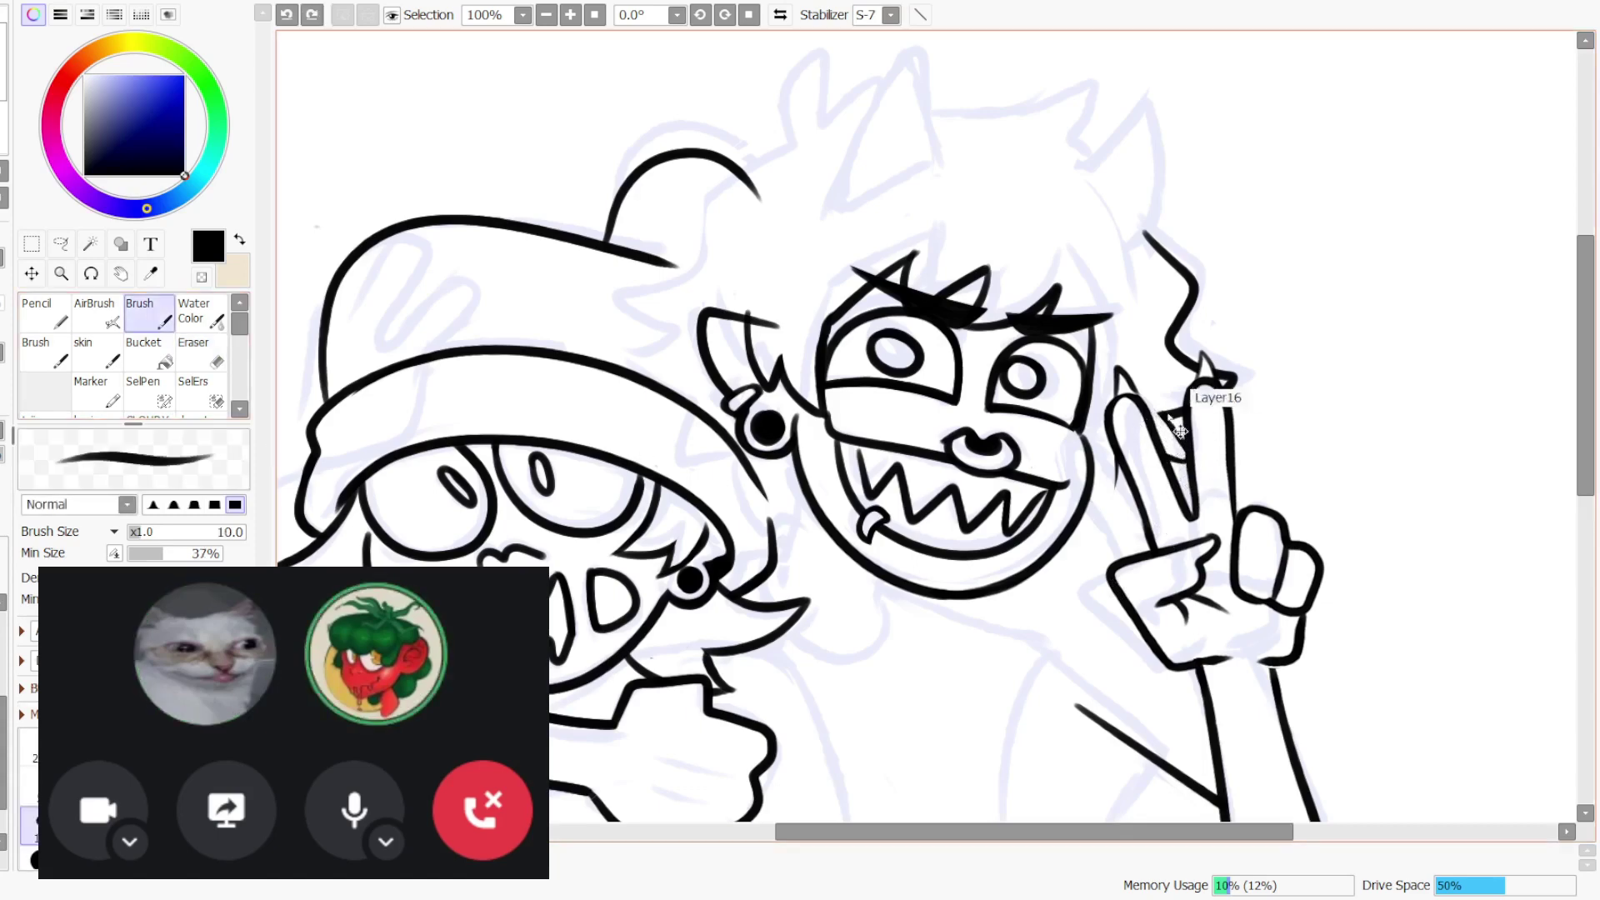
mouse_move(1165, 420)
mouse_down()
mouse_move(1175, 465)
mouse_move(1102, 477)
mouse_move(1125, 470)
mouse_move(1111, 498)
mouse_move(1125, 470)
mouse_up()
key(ctrl+z)
key(e)
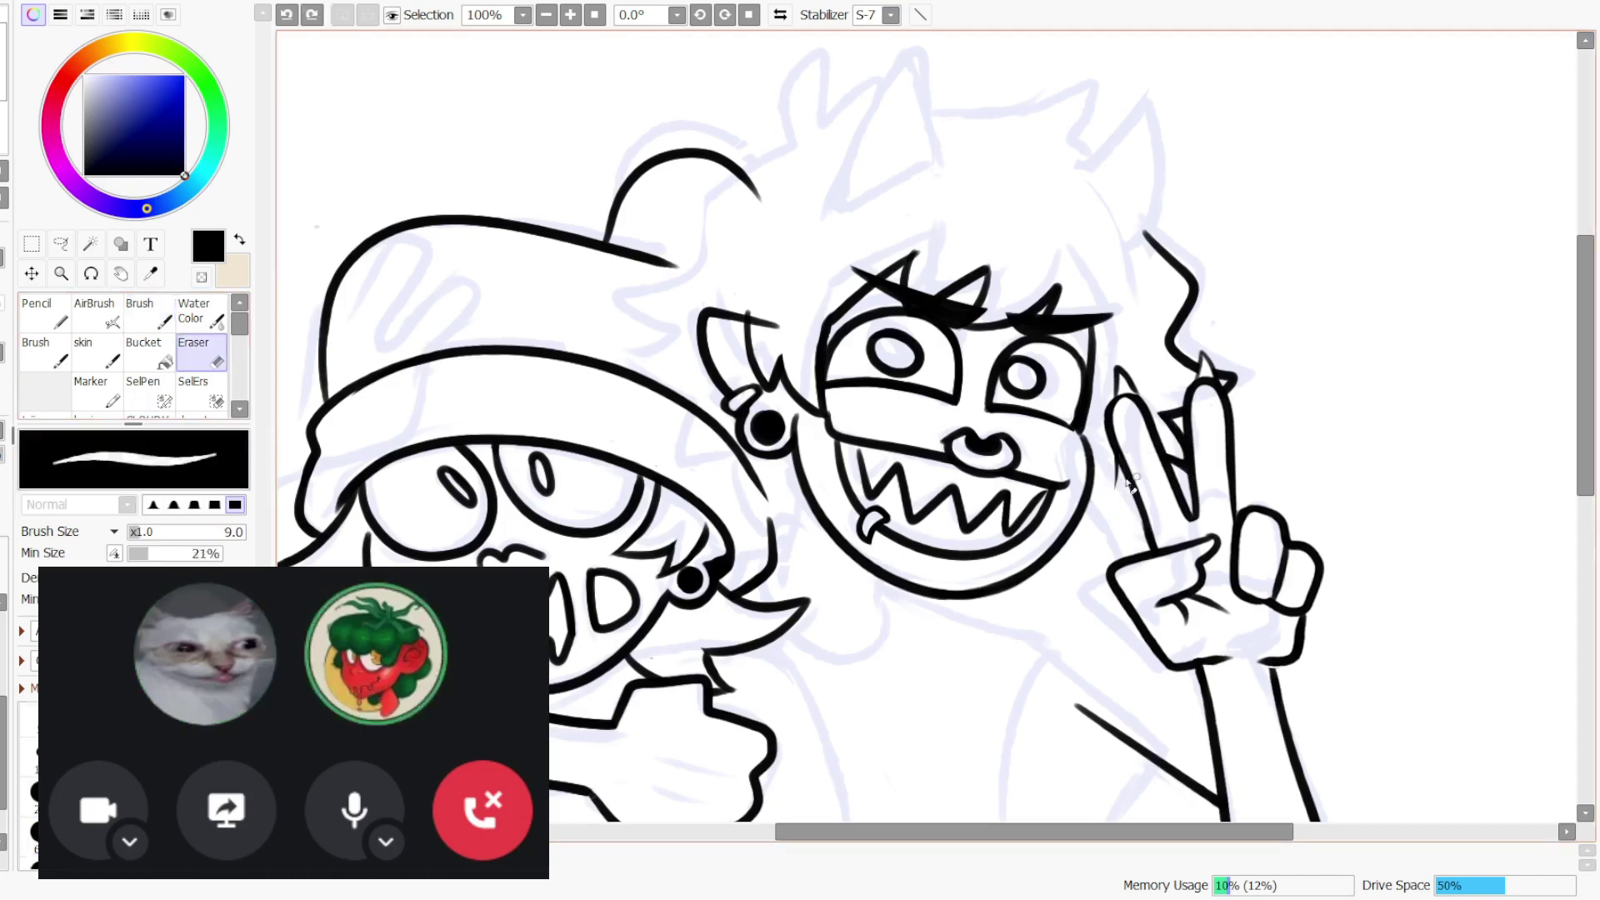
key(ctrl+z)
mouse_move(1182, 477)
mouse_down()
mouse_move(1221, 501)
mouse_move(1115, 399)
mouse_move(1197, 493)
mouse_up()
- Ink the short hair lines between the two raised fingers and between the nearer finger and the cheek, erasing any overlaps
key(b)
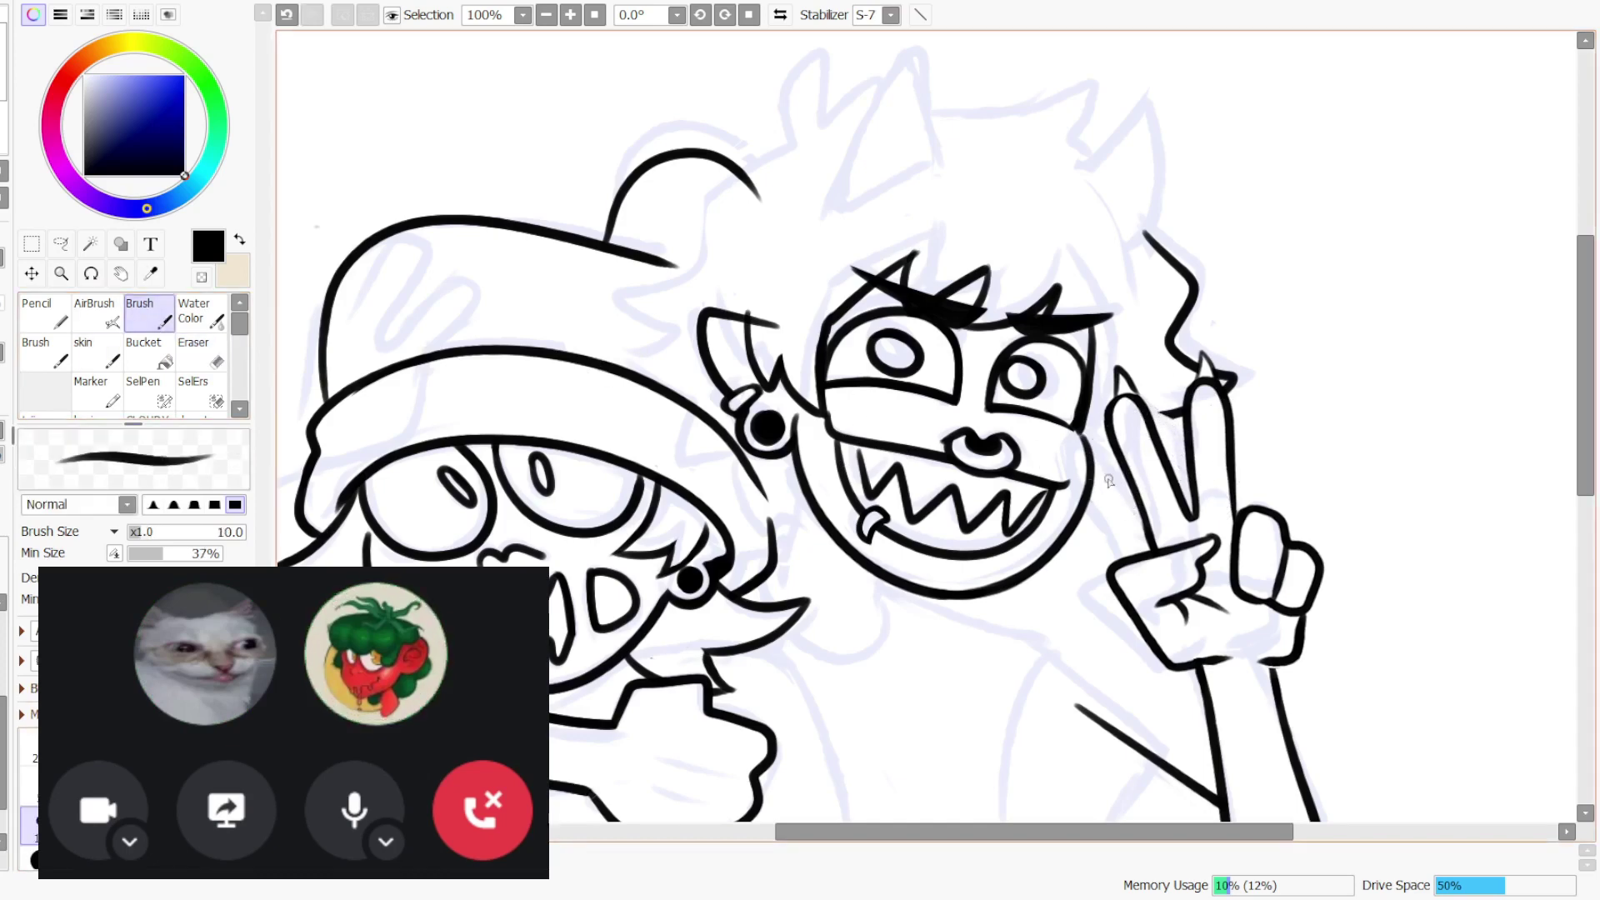
key(ctrl+z)
mouse_move(1088, 471)
mouse_down()
mouse_move(1113, 416)
mouse_move(1180, 464)
mouse_move(1164, 414)
mouse_move(1164, 433)
mouse_up()
key(ctrl+z)
key(ctrl+z)
key(e)
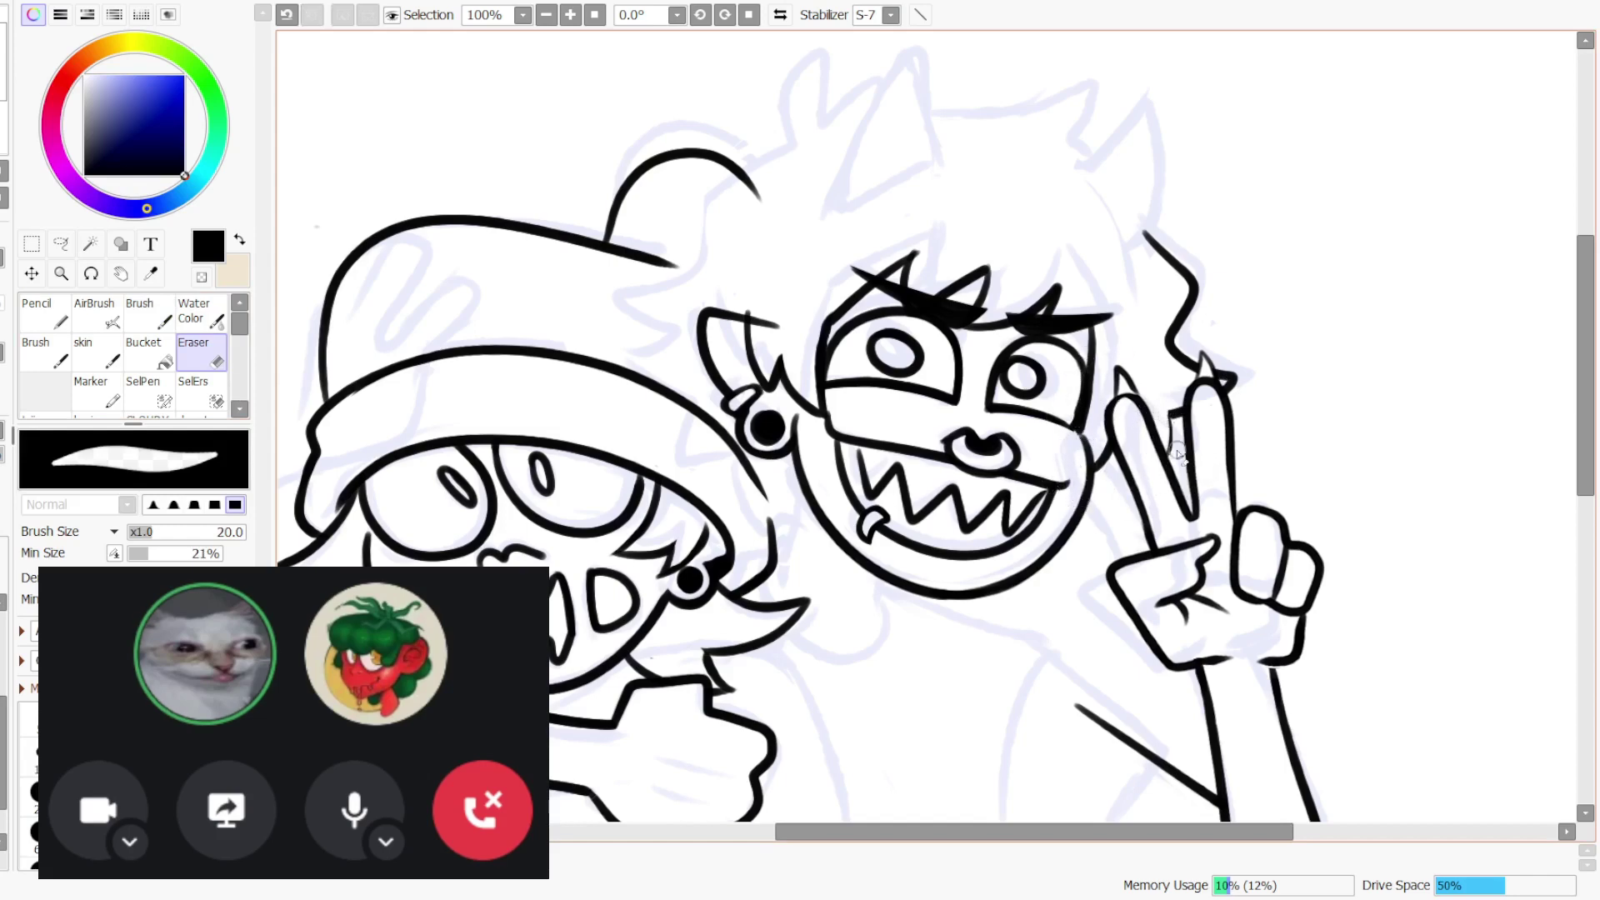
key(b)
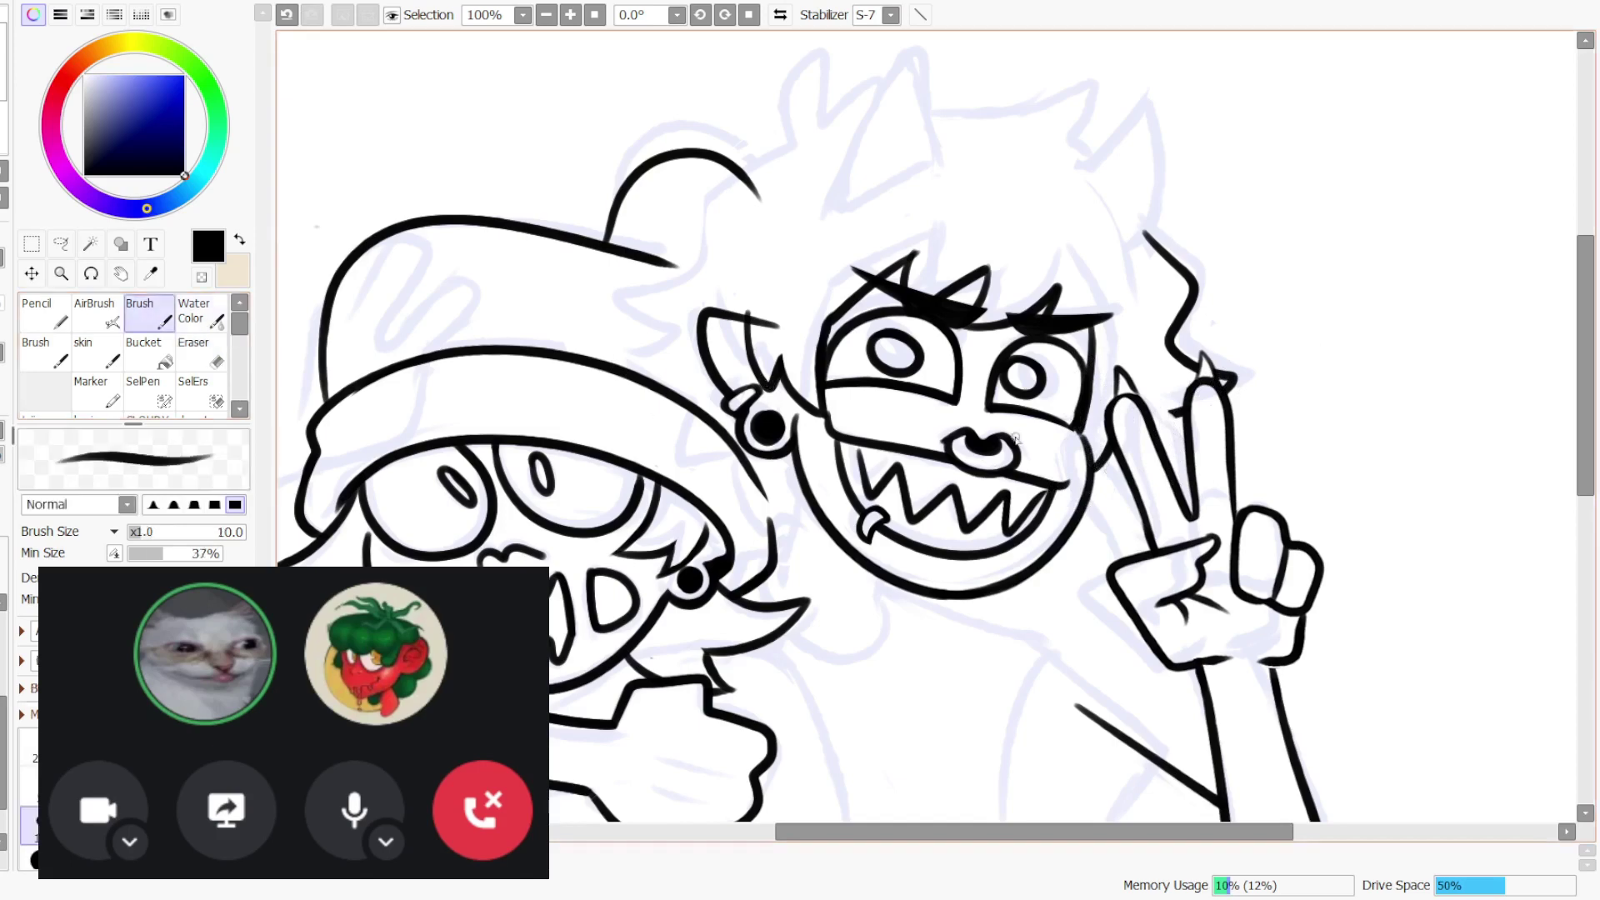
mouse_move(1168, 420)
mouse_down()
mouse_move(1152, 453)
mouse_move(1182, 439)
mouse_move(1149, 474)
mouse_move(1189, 408)
mouse_up()
key(ctrl+z)
key(e)
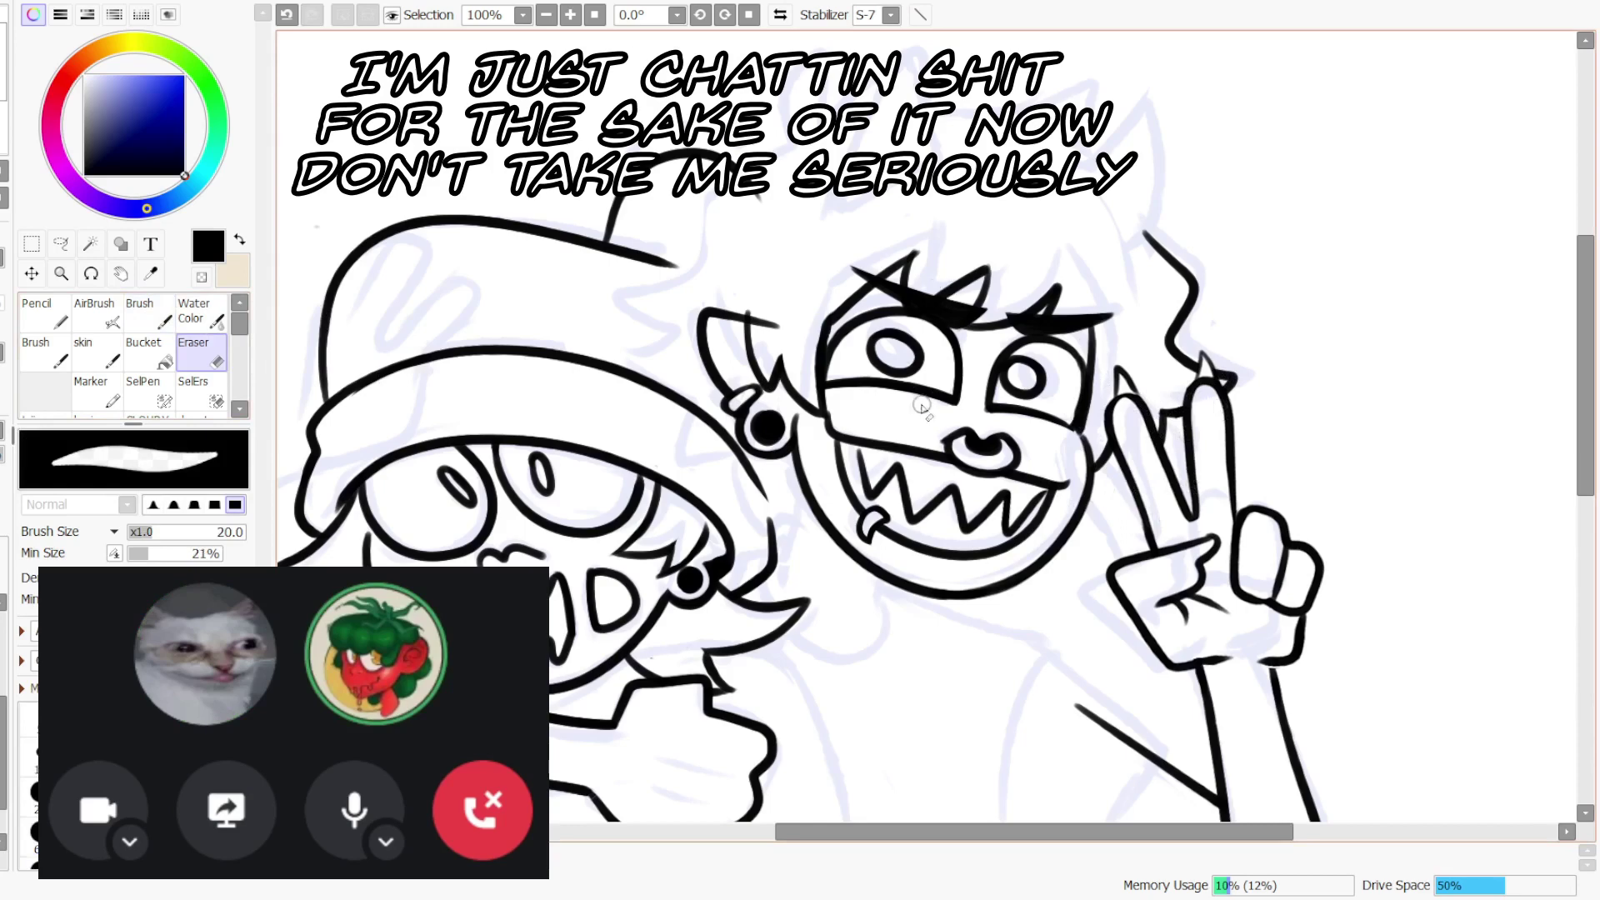
click(780, 15)
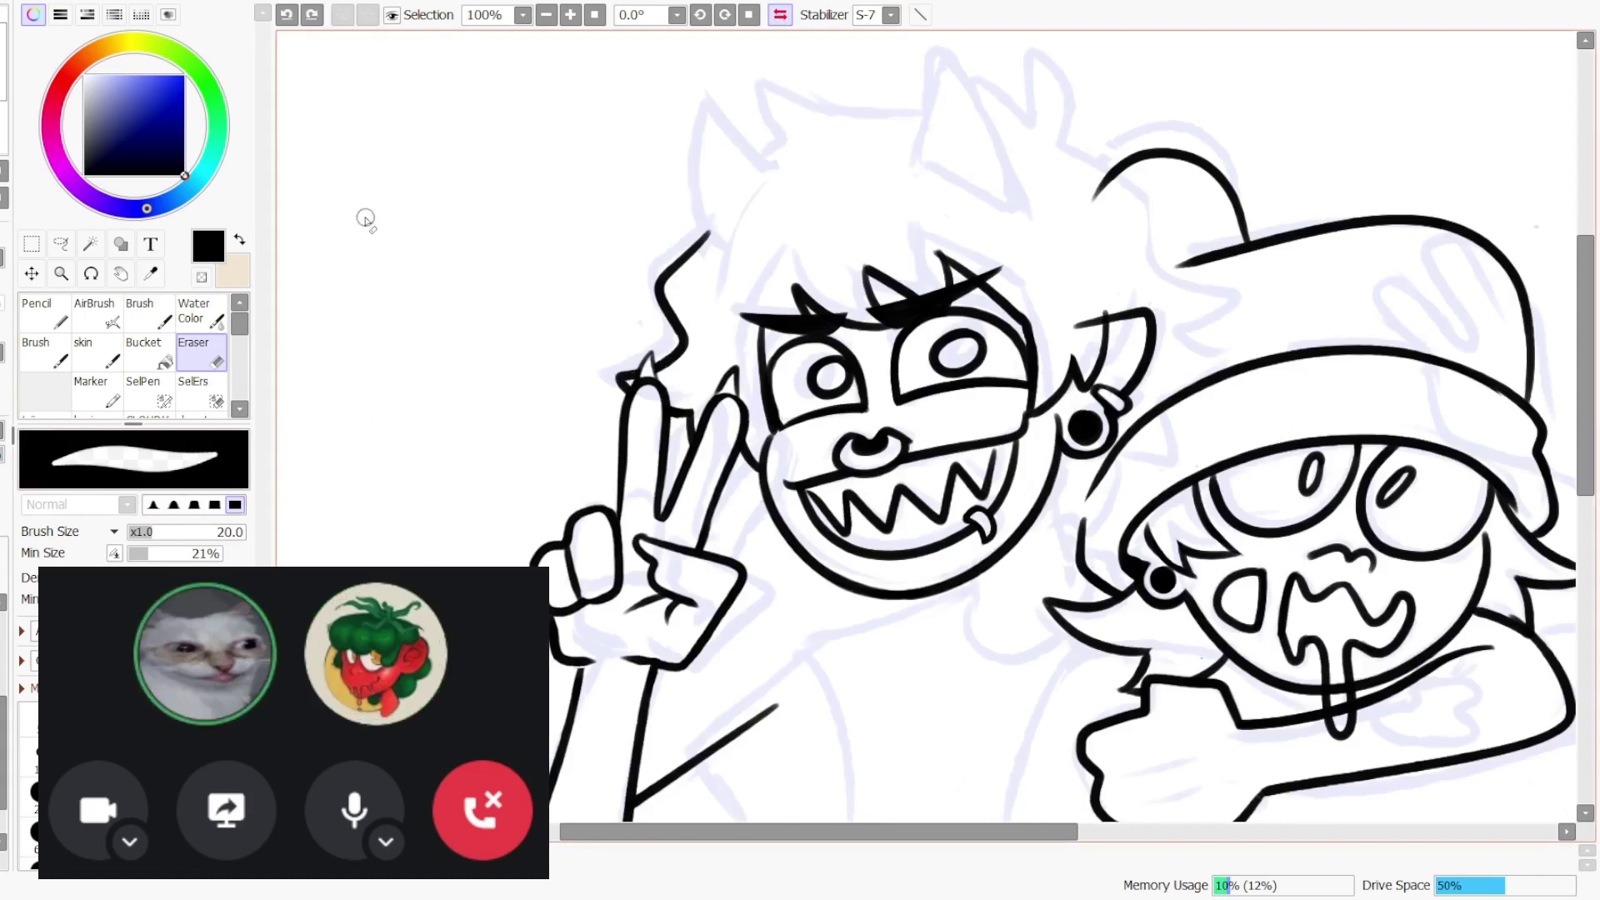
key(ctrl+z)
click(148, 313)
drag(938, 112, 737, 76)
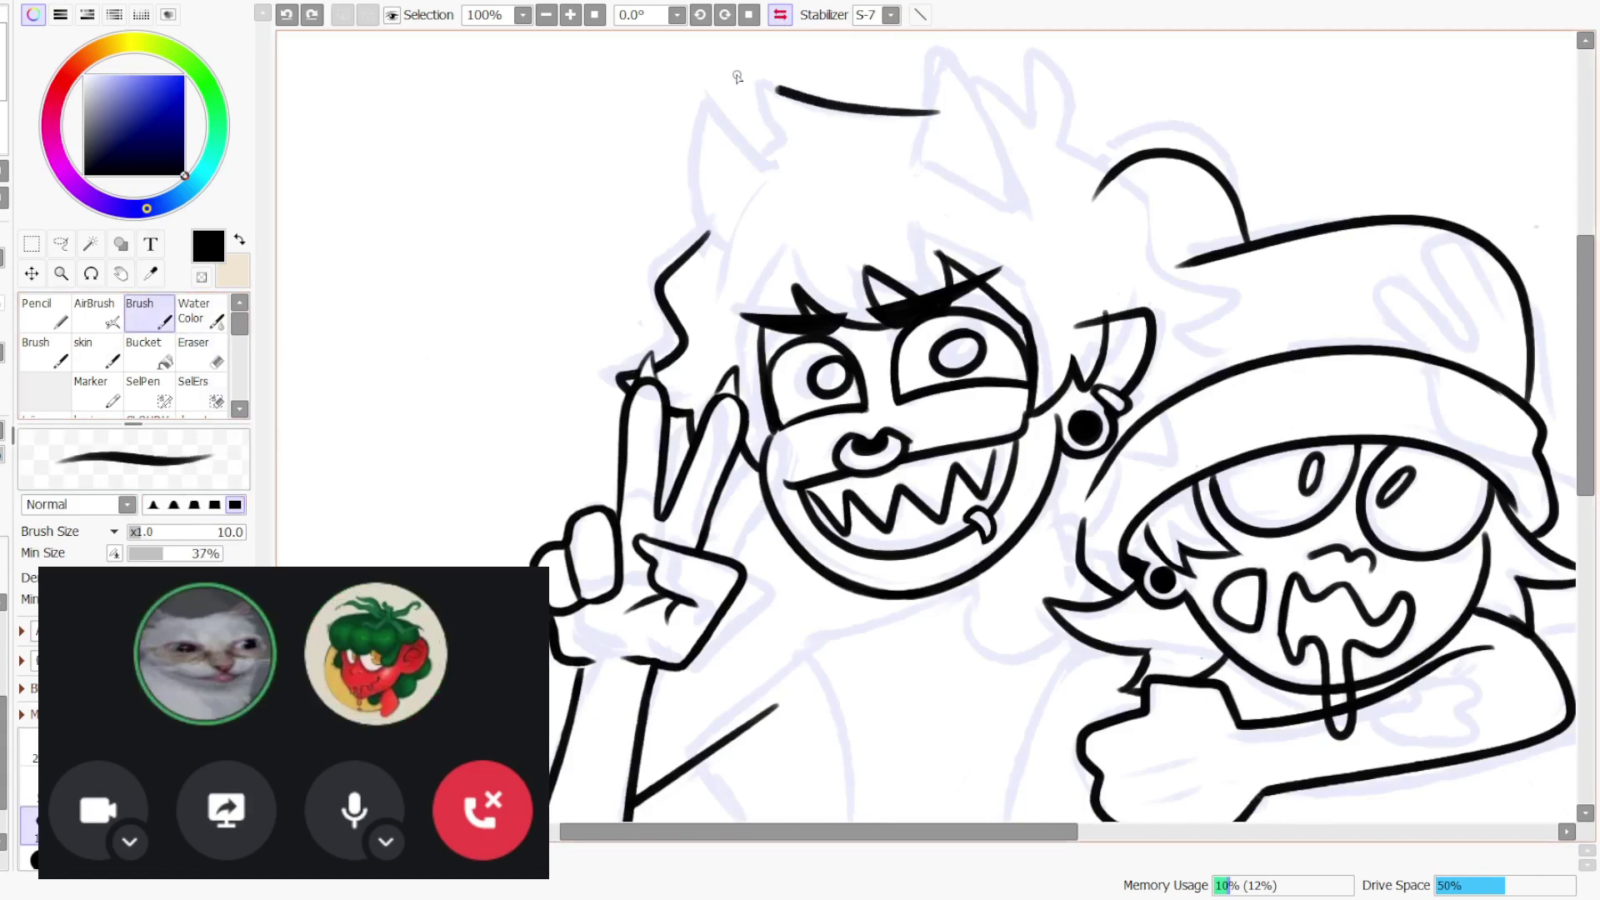
mouse_move(775, 147)
mouse_down()
mouse_move(646, 223)
mouse_move(633, 263)
mouse_up()
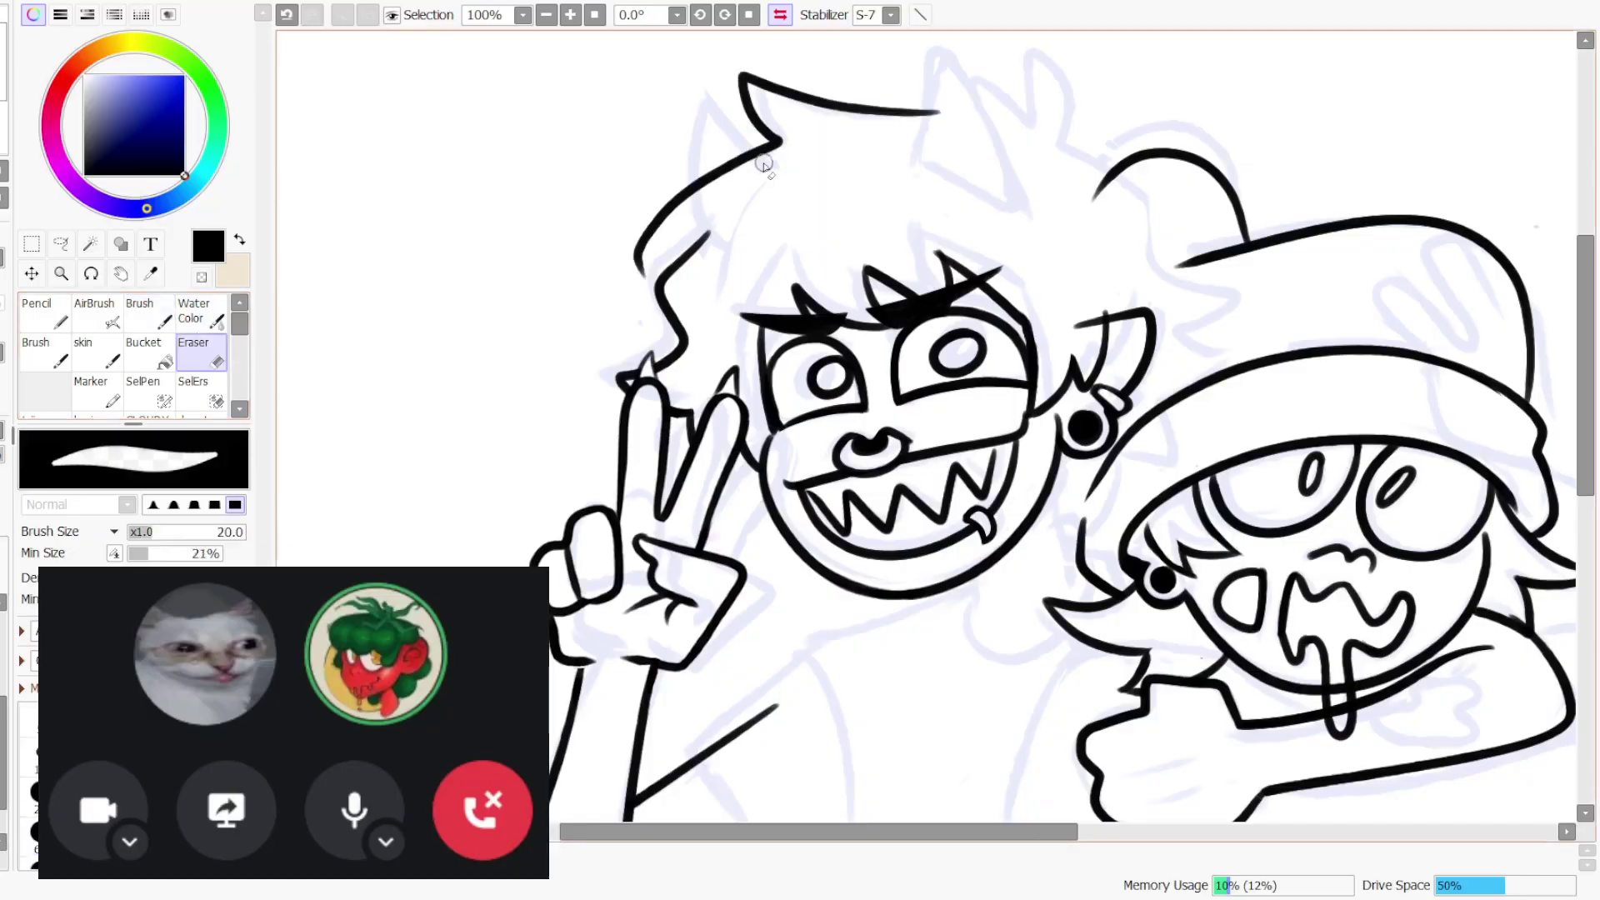
key(ctrl+z)
key(ctrl+y)
key(ctrl+z)
key(ctrl+z)
- Ink the top and outer hair outline with its pointed tufts down to the wavy side edge, restoring the unmirrored view
click(142, 322)
mouse_move(935, 110)
mouse_down()
mouse_move(778, 101)
mouse_move(755, 80)
mouse_move(760, 116)
mouse_move(817, 138)
mouse_move(630, 217)
mouse_move(705, 232)
mouse_up()
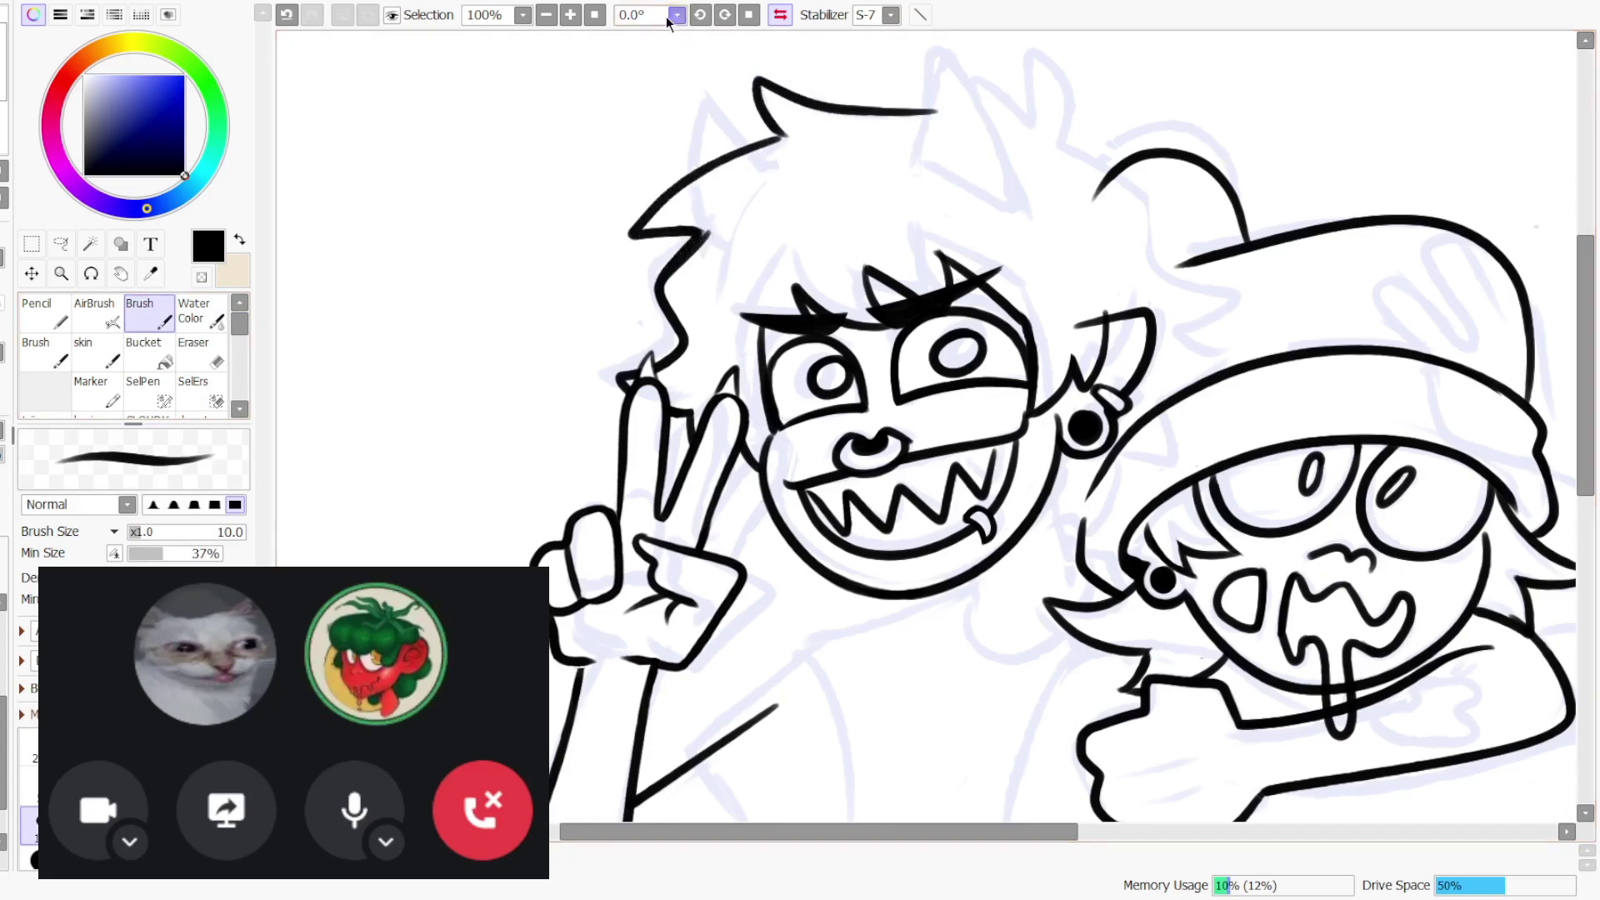
click(780, 14)
click(193, 357)
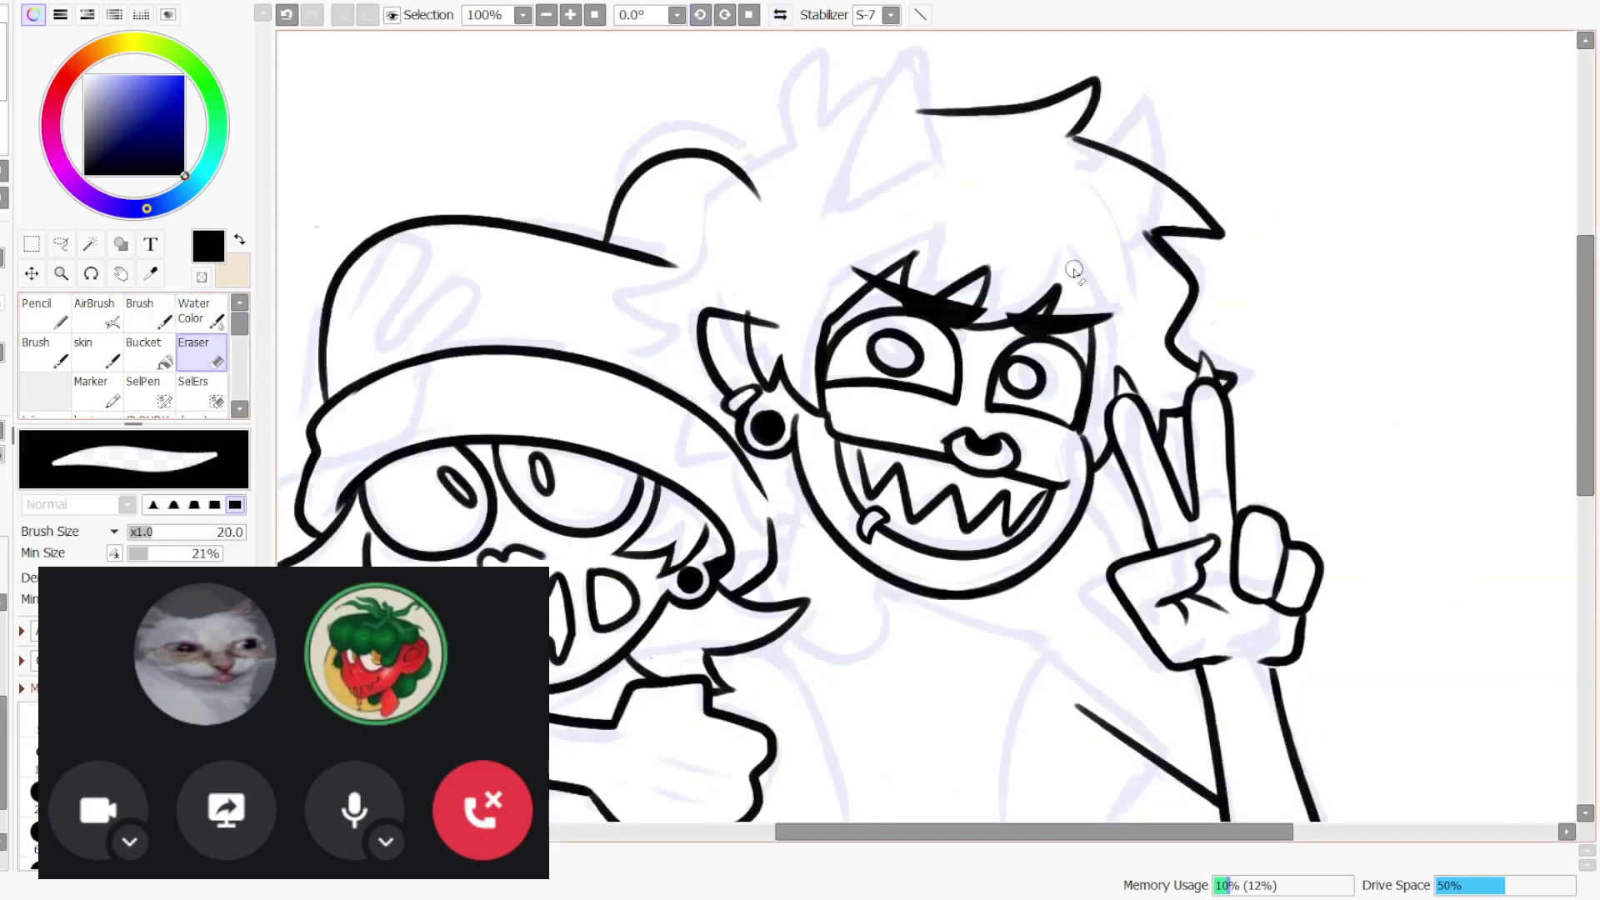
drag(1138, 225, 1180, 295)
key(ctrl+z)
click(1140, 340)
- Ink the twin hair tufts on top of the horned character's head and the outer hair edge down over the hat
key(b)
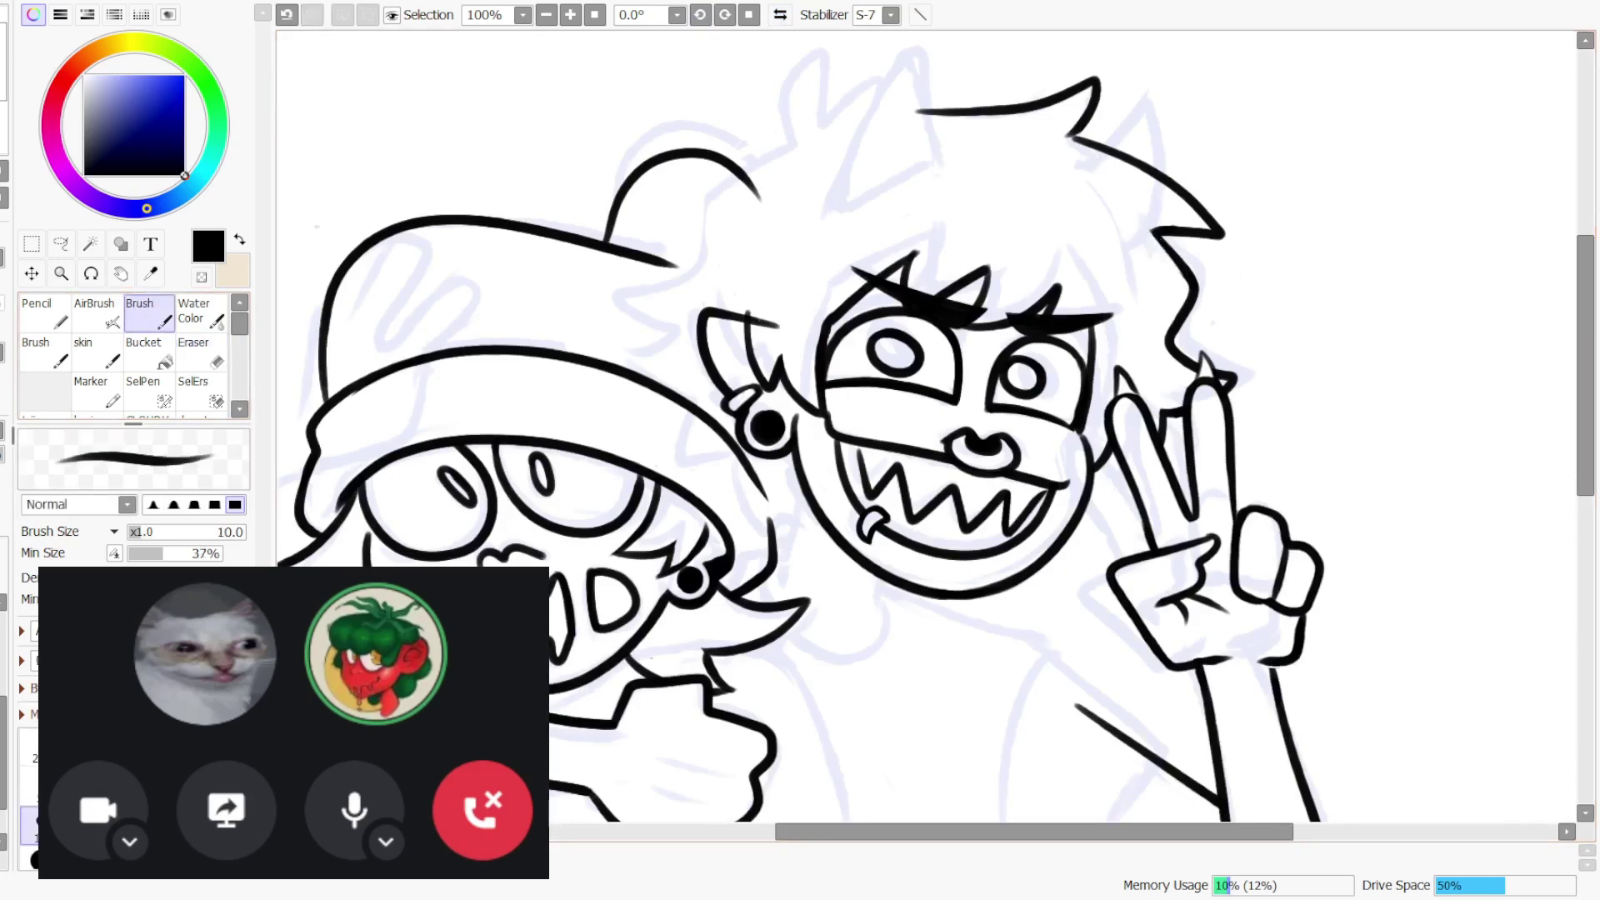
mouse_move(791, 138)
mouse_down()
mouse_move(778, 108)
mouse_move(825, 33)
mouse_move(815, 125)
mouse_move(857, 63)
mouse_move(889, 73)
mouse_up()
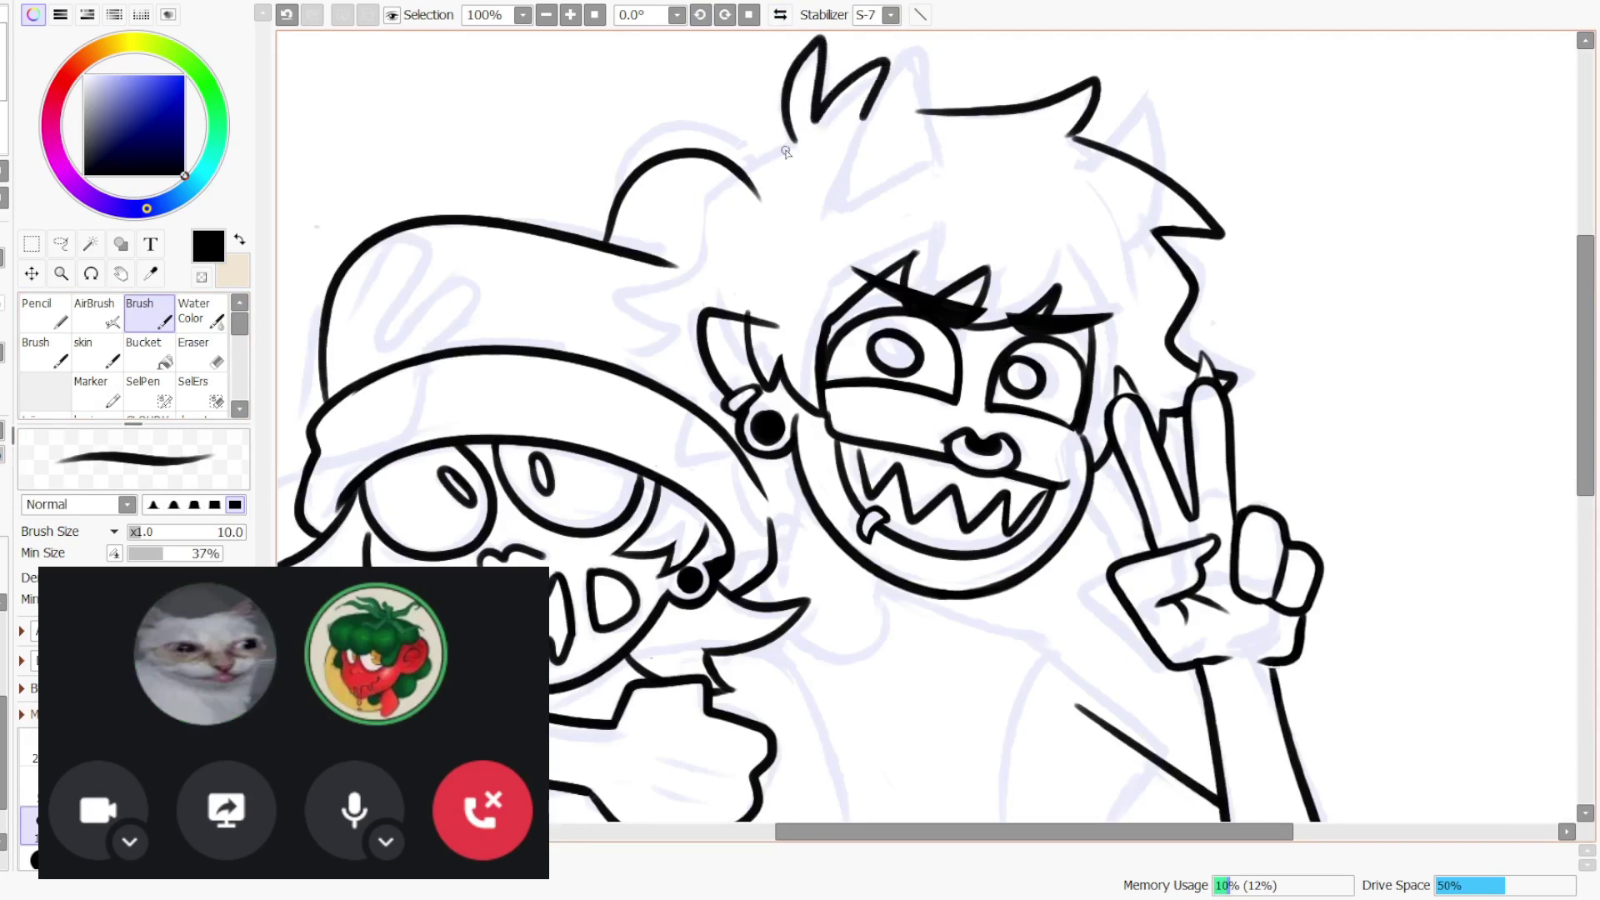
mouse_move(786, 151)
mouse_down()
mouse_move(700, 198)
mouse_move(709, 242)
mouse_move(614, 281)
mouse_move(655, 312)
mouse_up()
key(ctrl+z)
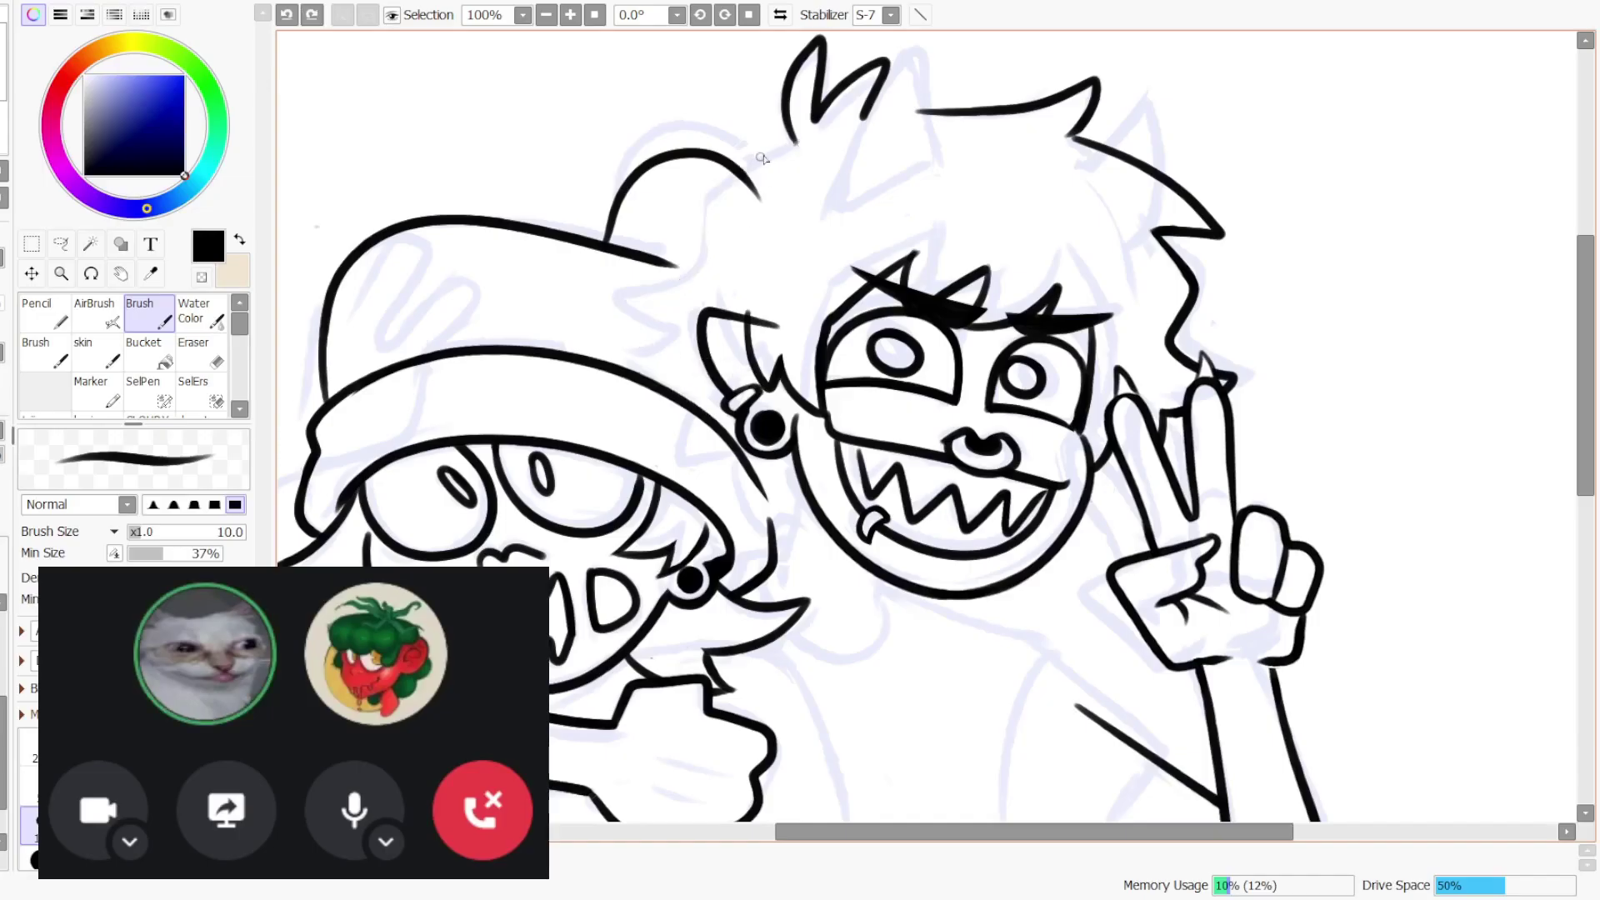
mouse_move(795, 142)
mouse_down()
mouse_move(698, 179)
mouse_move(703, 249)
mouse_move(650, 306)
mouse_move(620, 297)
mouse_move(685, 327)
mouse_up()
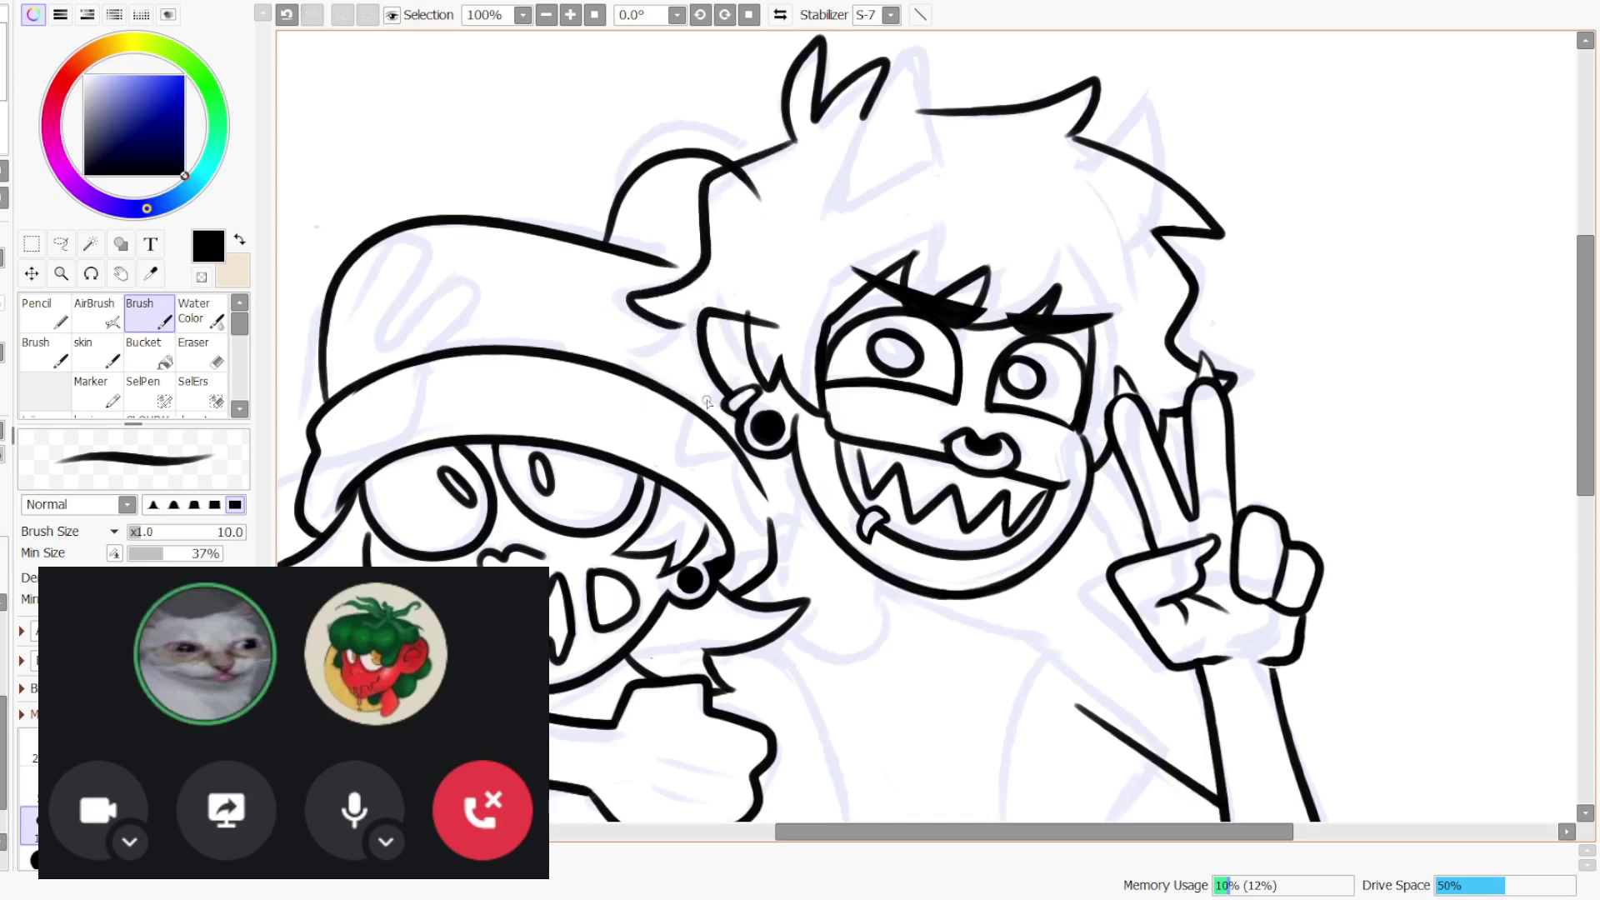
- Lasso the upper hair line art and shift it slightly down and outward, then deselect it
click(63, 243)
drag(1263, 116, 1175, 50)
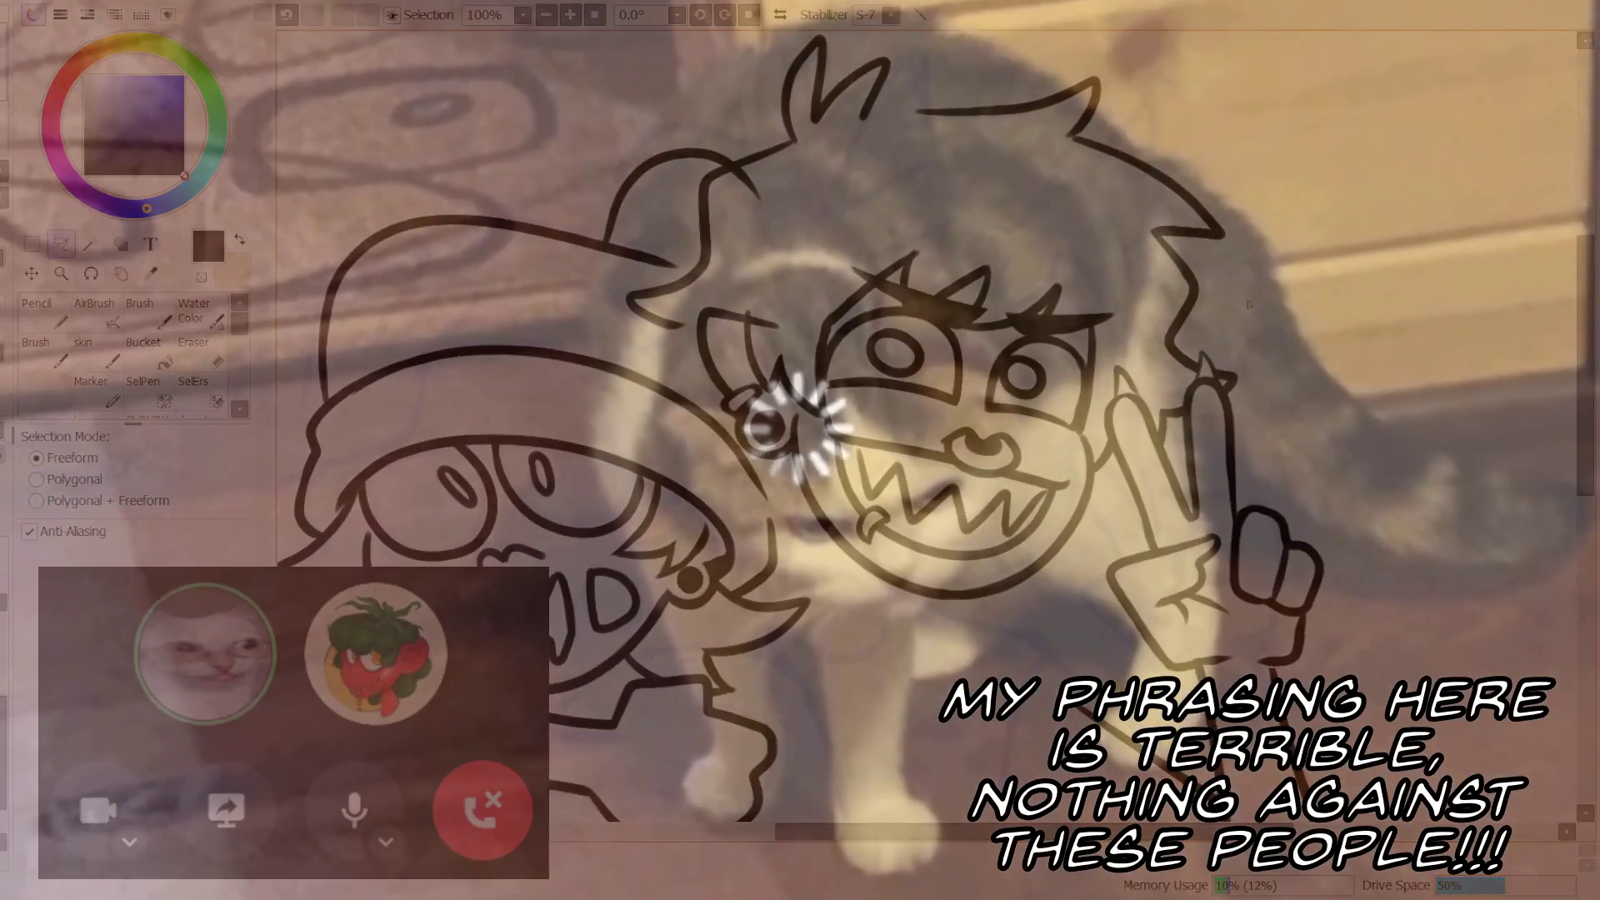
mouse_move(982, 224)
mouse_down()
mouse_move(704, 291)
mouse_move(626, 421)
mouse_move(532, 111)
mouse_move(1089, 17)
mouse_move(1409, 219)
mouse_up()
mouse_move(1303, 246)
mouse_down()
mouse_move(1328, 271)
mouse_move(1322, 247)
mouse_move(1318, 264)
mouse_up()
key(ctrl+d)
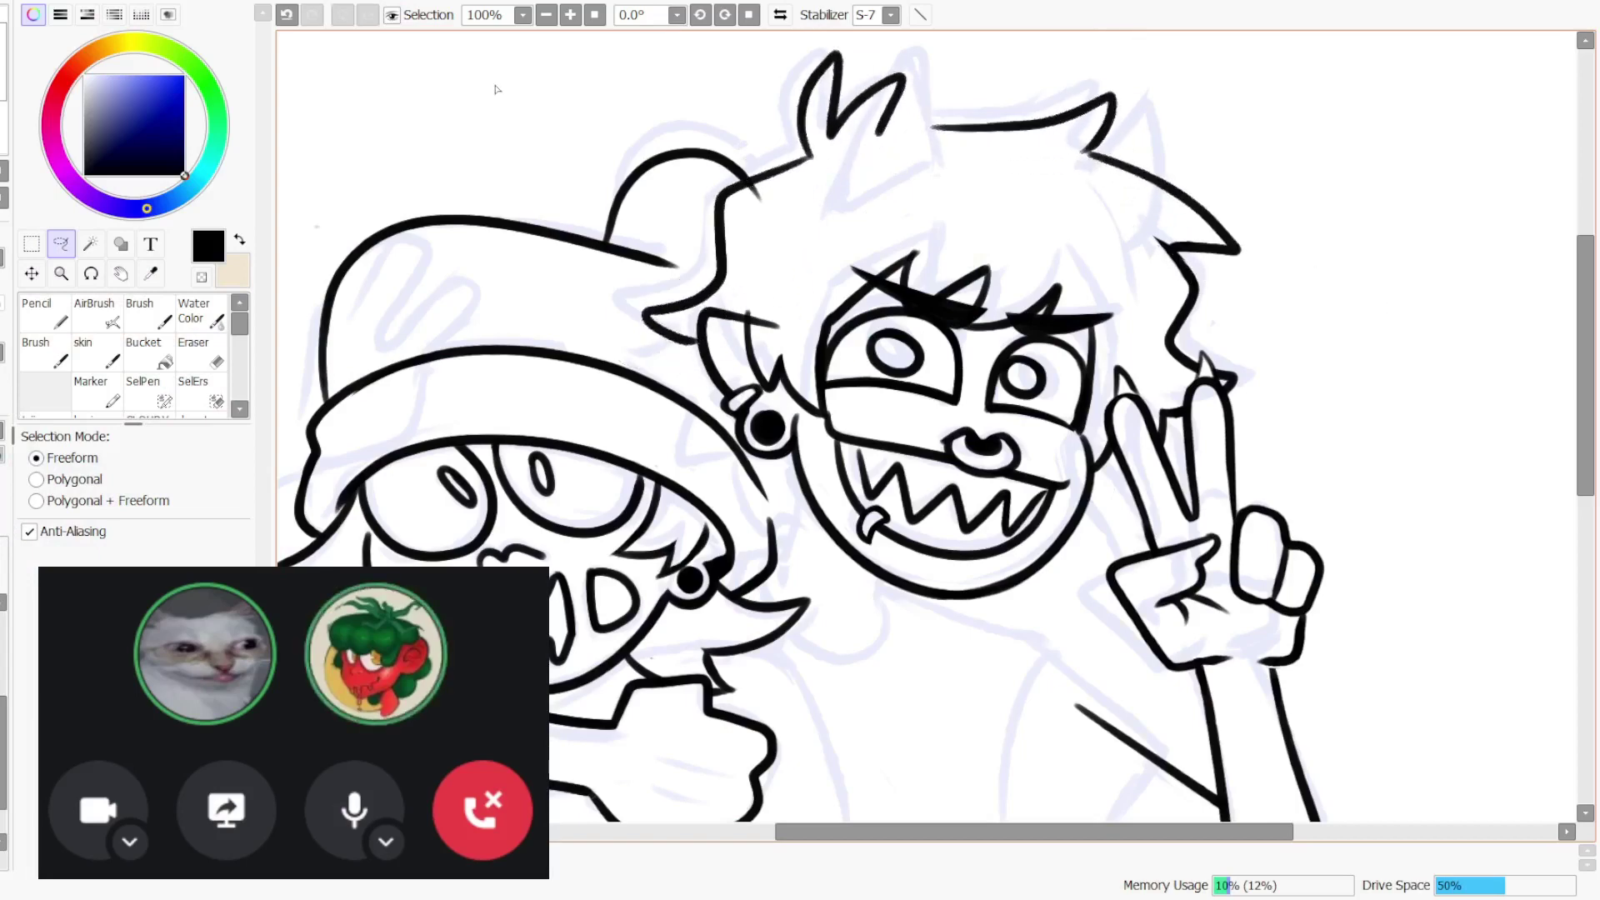
click(597, 15)
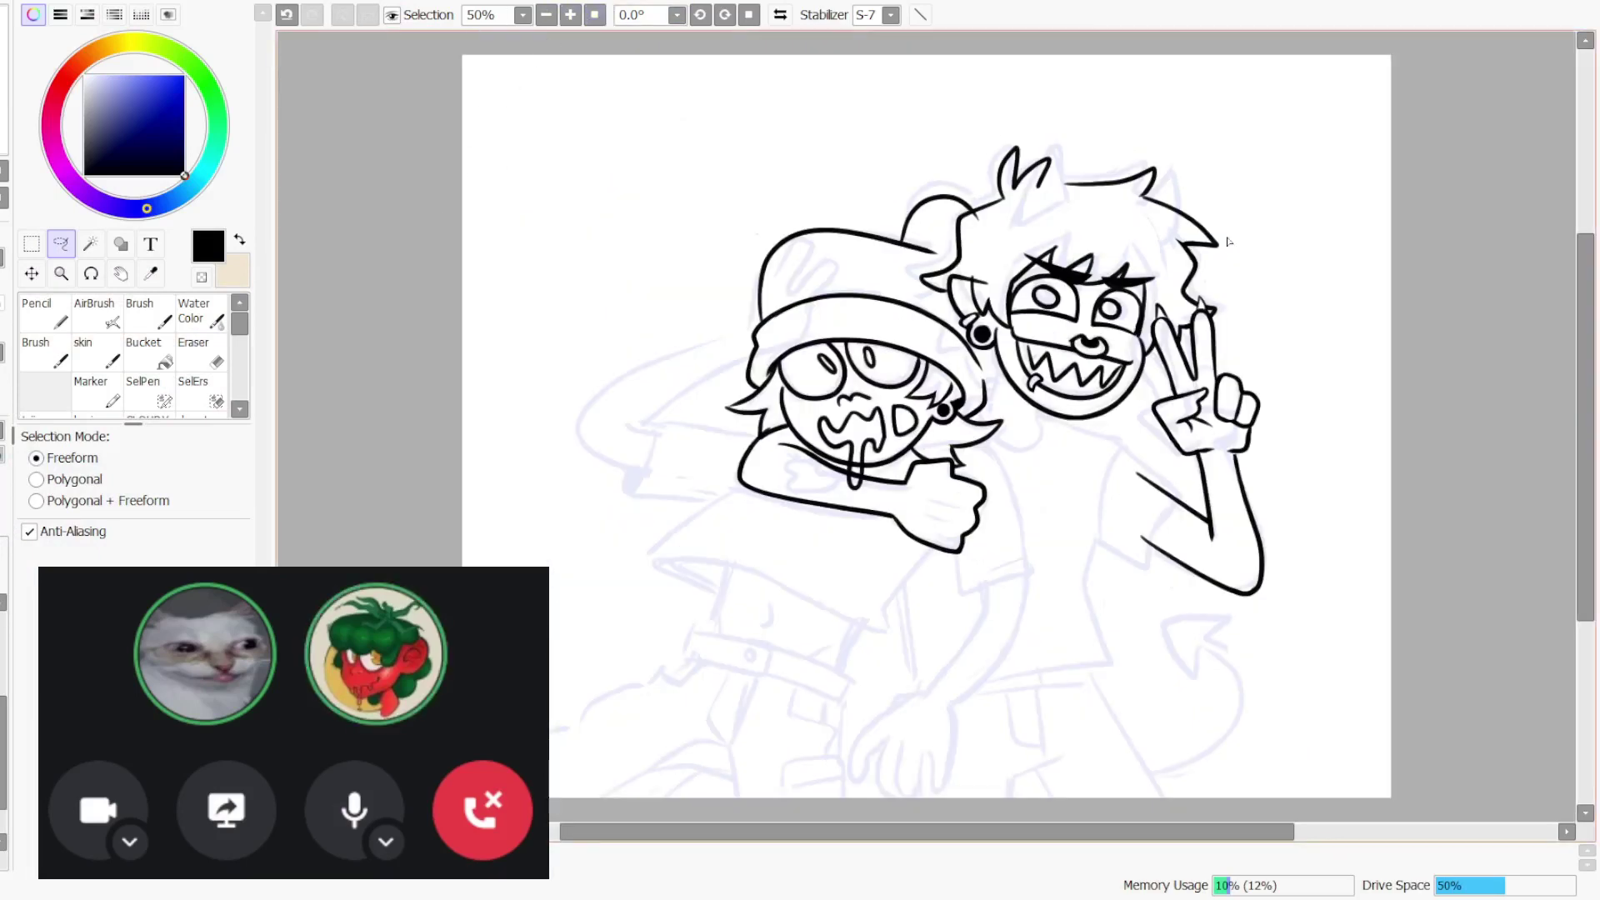
- Erase the outer hair spike between the top tuft and the wavy edge above the raised fingers
key(e)
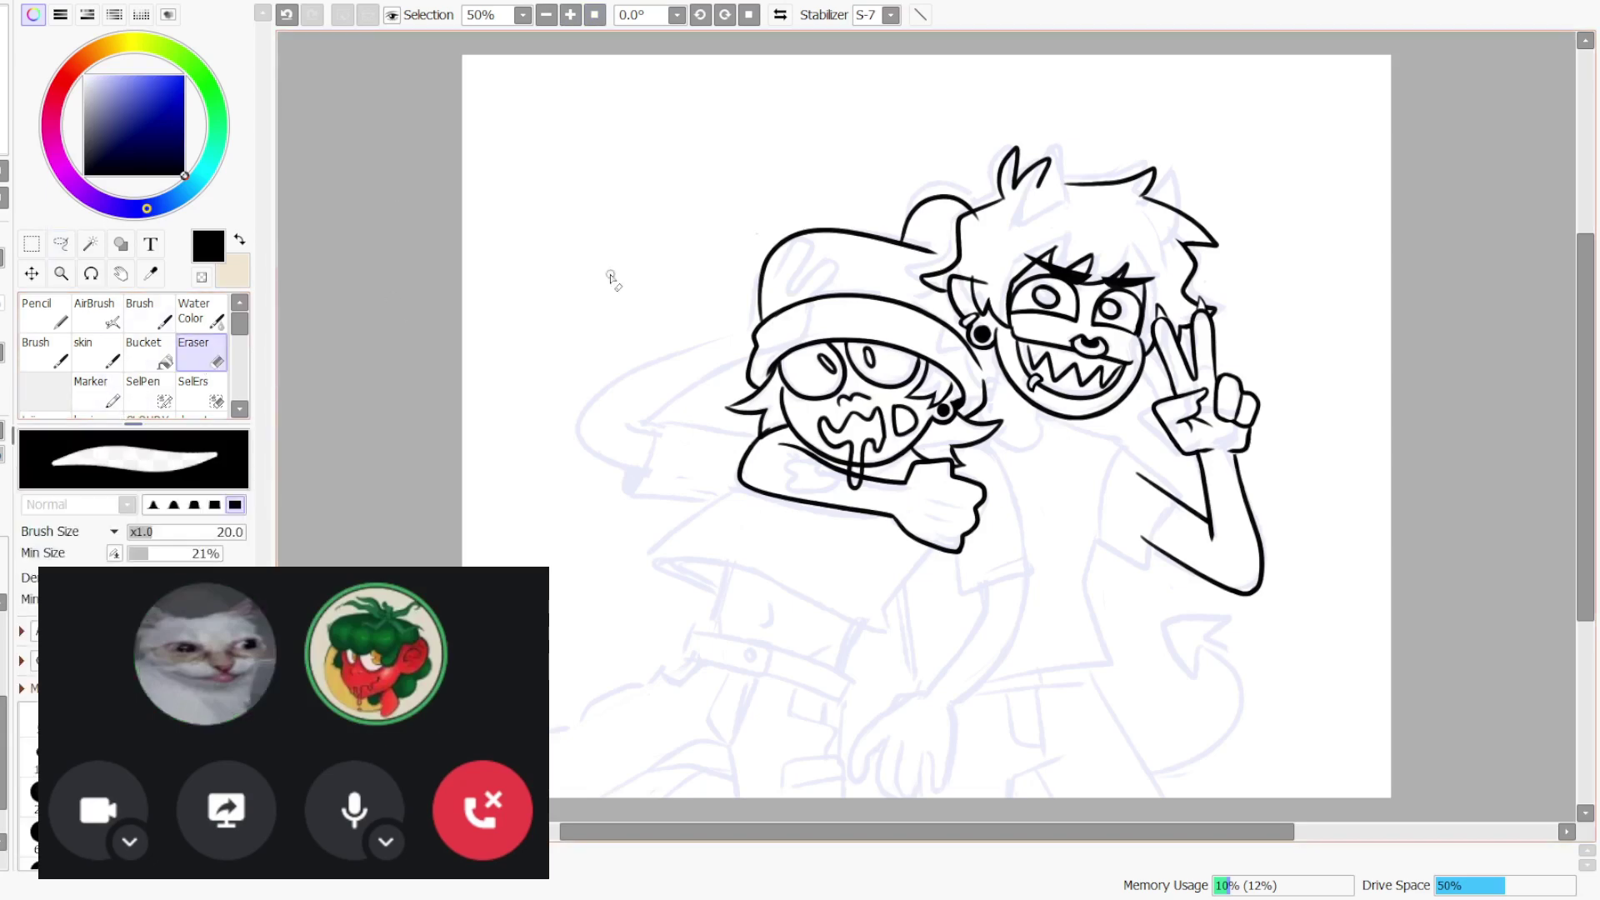
mouse_move(1141, 196)
mouse_down()
mouse_move(1225, 263)
mouse_move(1219, 275)
mouse_up()
key(ctrl+z)
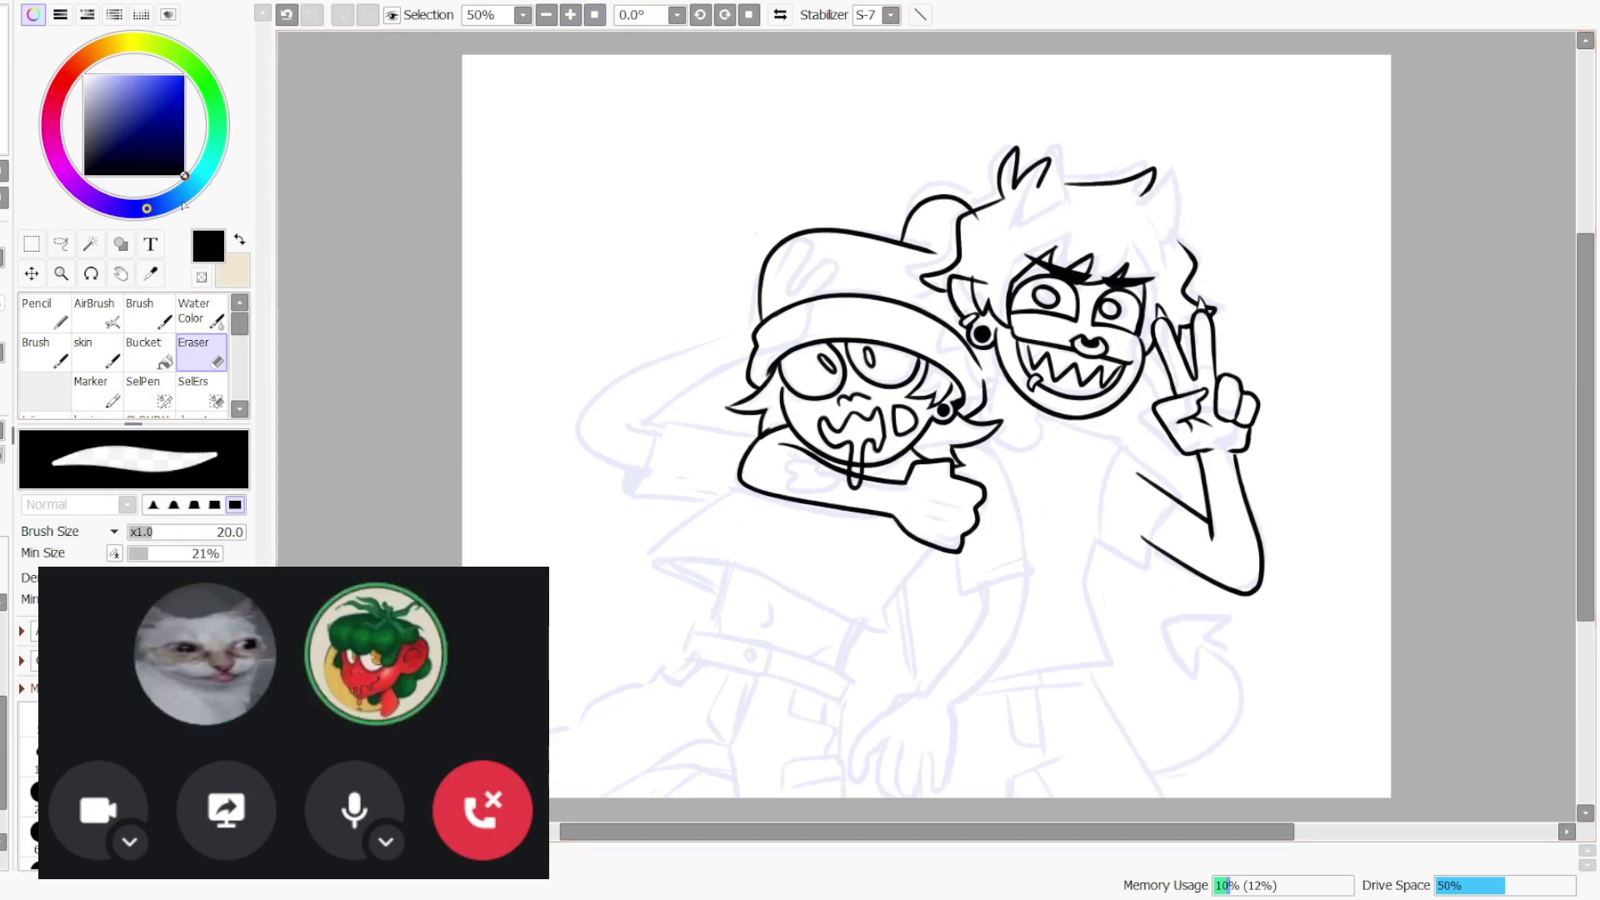
- Fade the hat's line art layer to grey, leaving the other lines solid black
key(b)
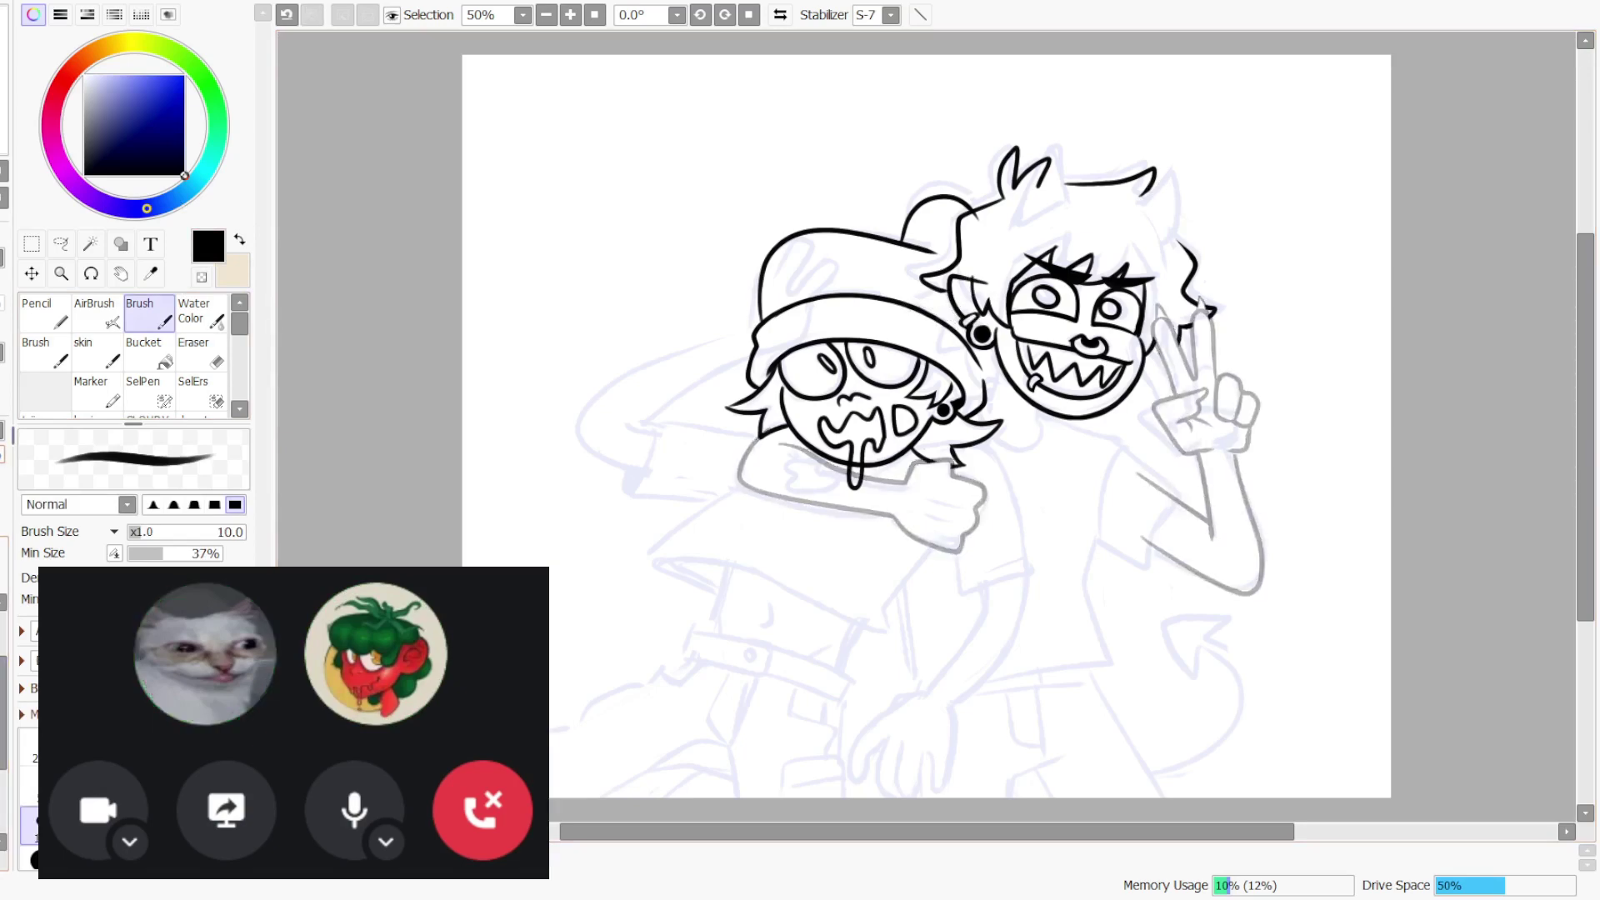
scroll(4, 690, up, 1)
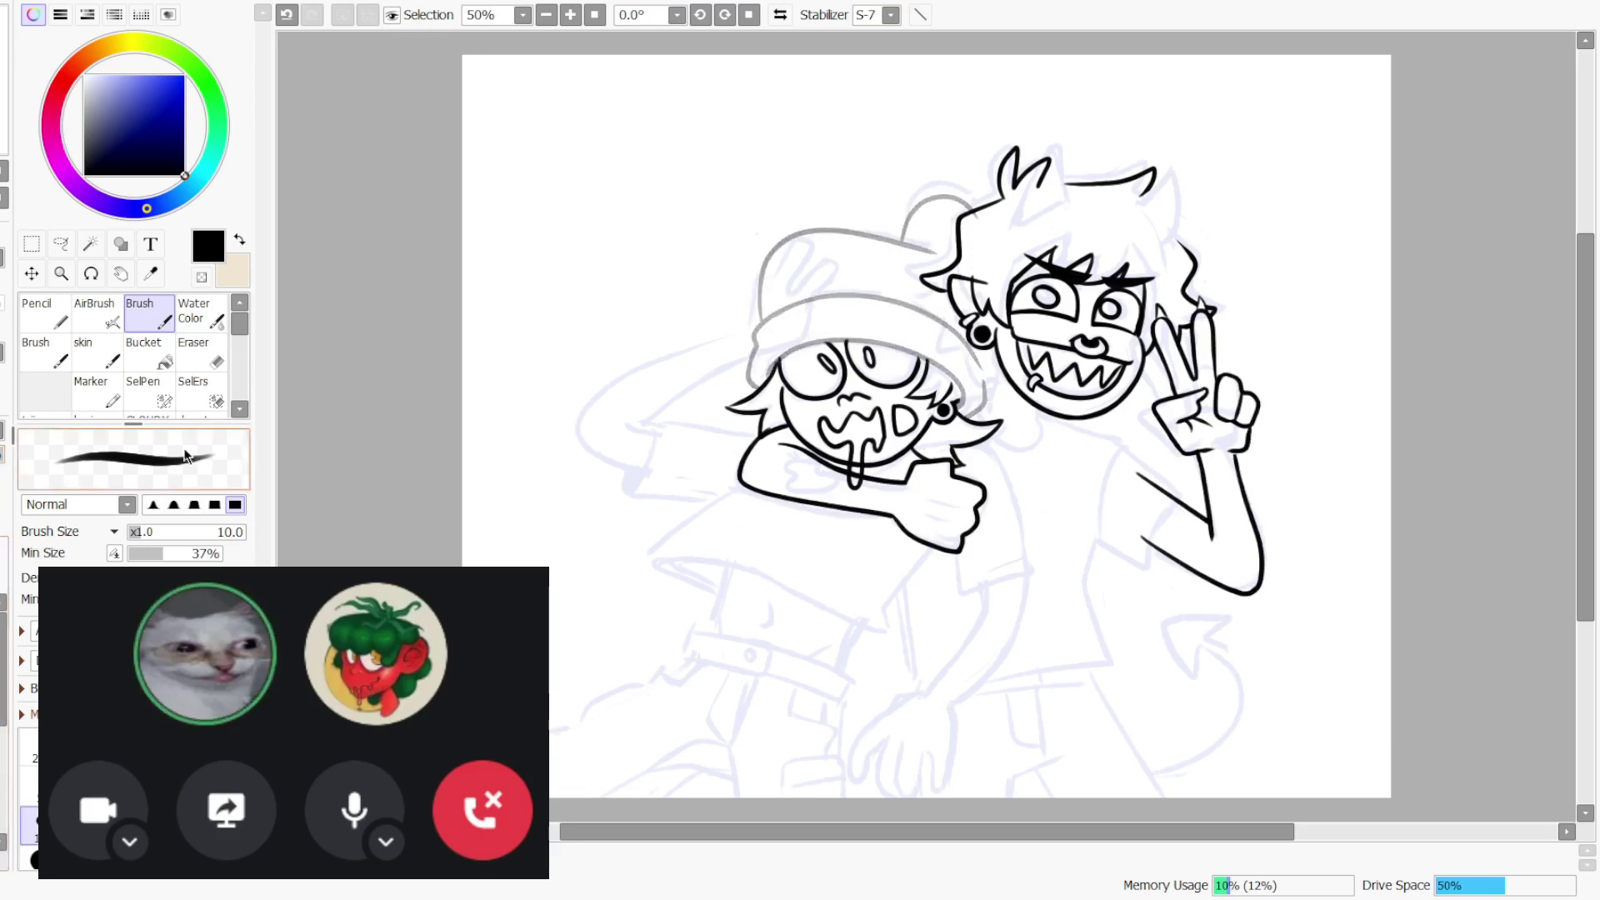
key(e)
click(160, 310)
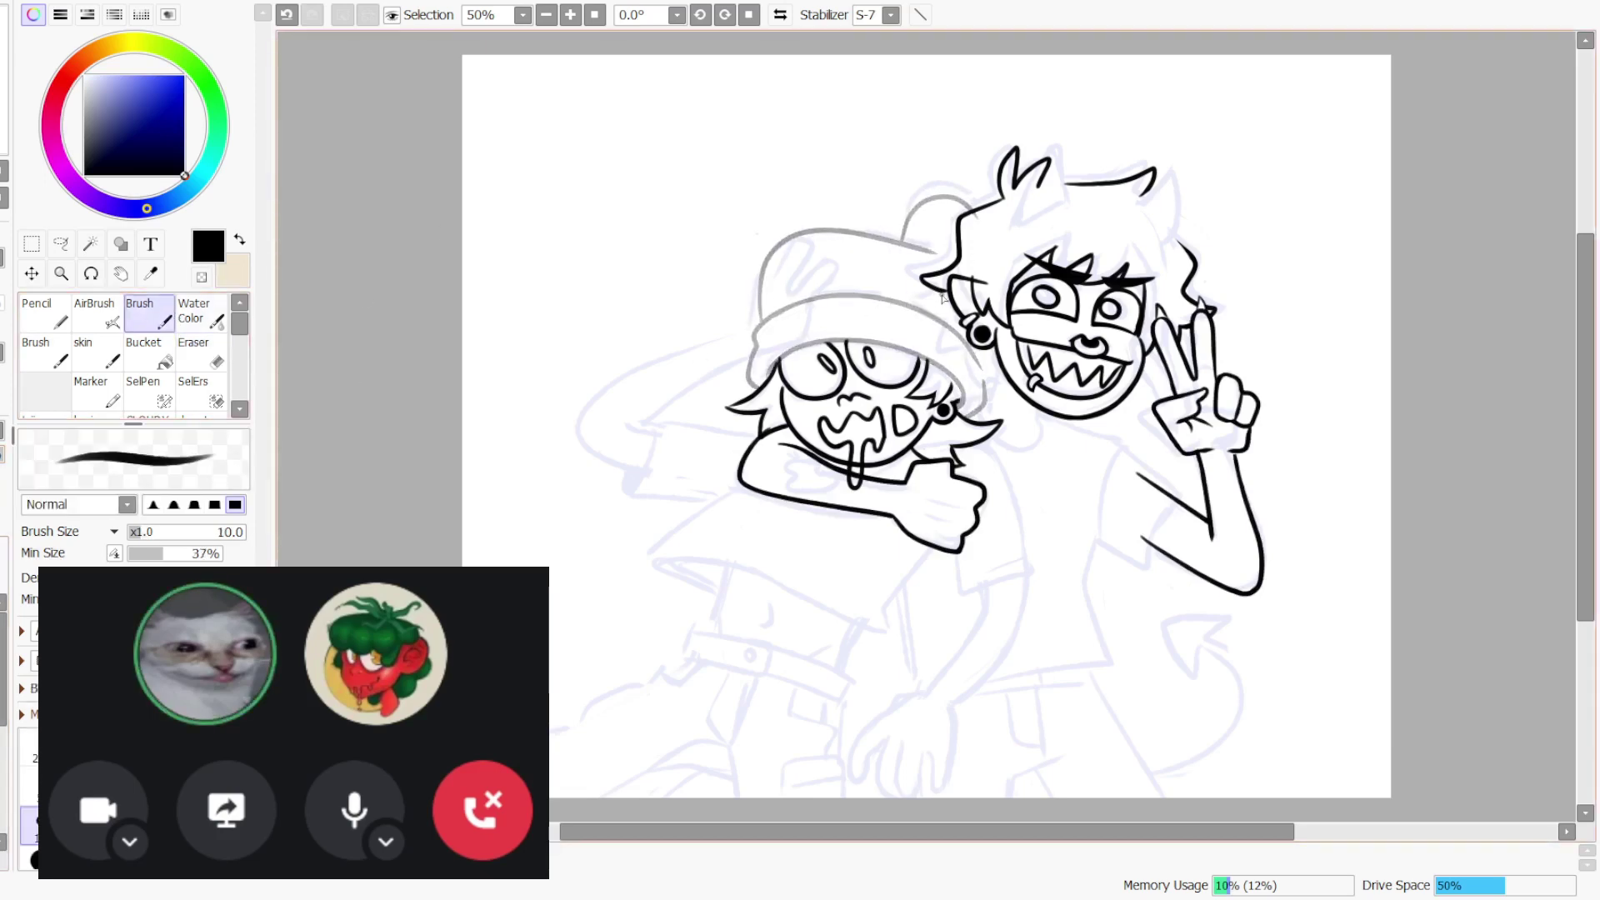
- Ink the pointed hair tufts around and below the horned character's ear, overlapping the faded hat
drag(943, 298, 915, 322)
key(ctrl+z)
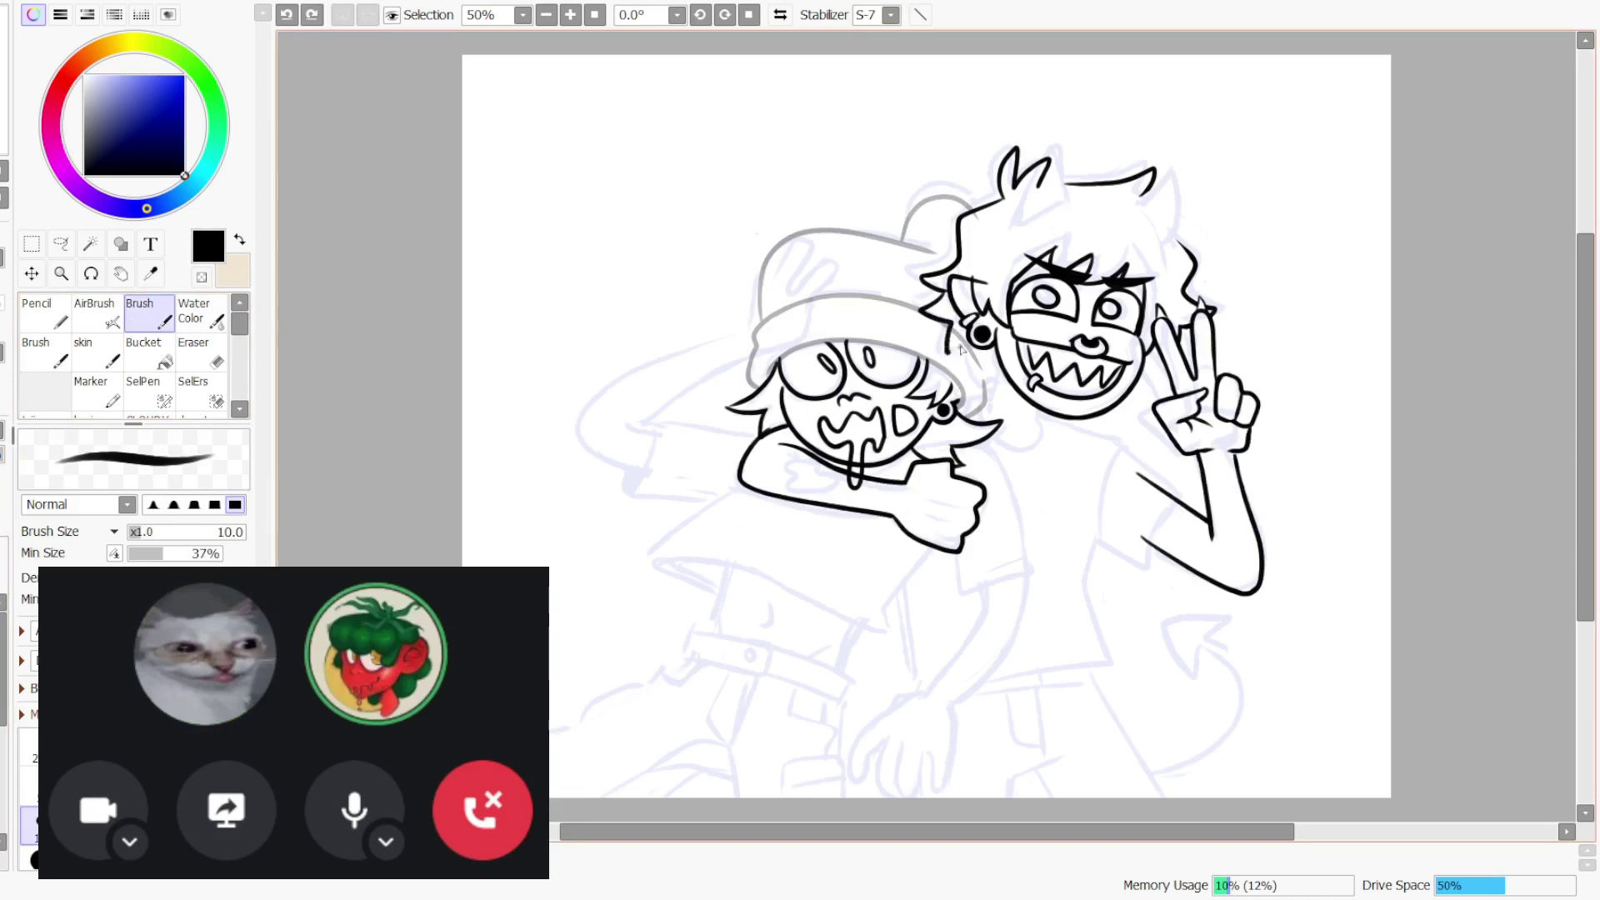
key(e)
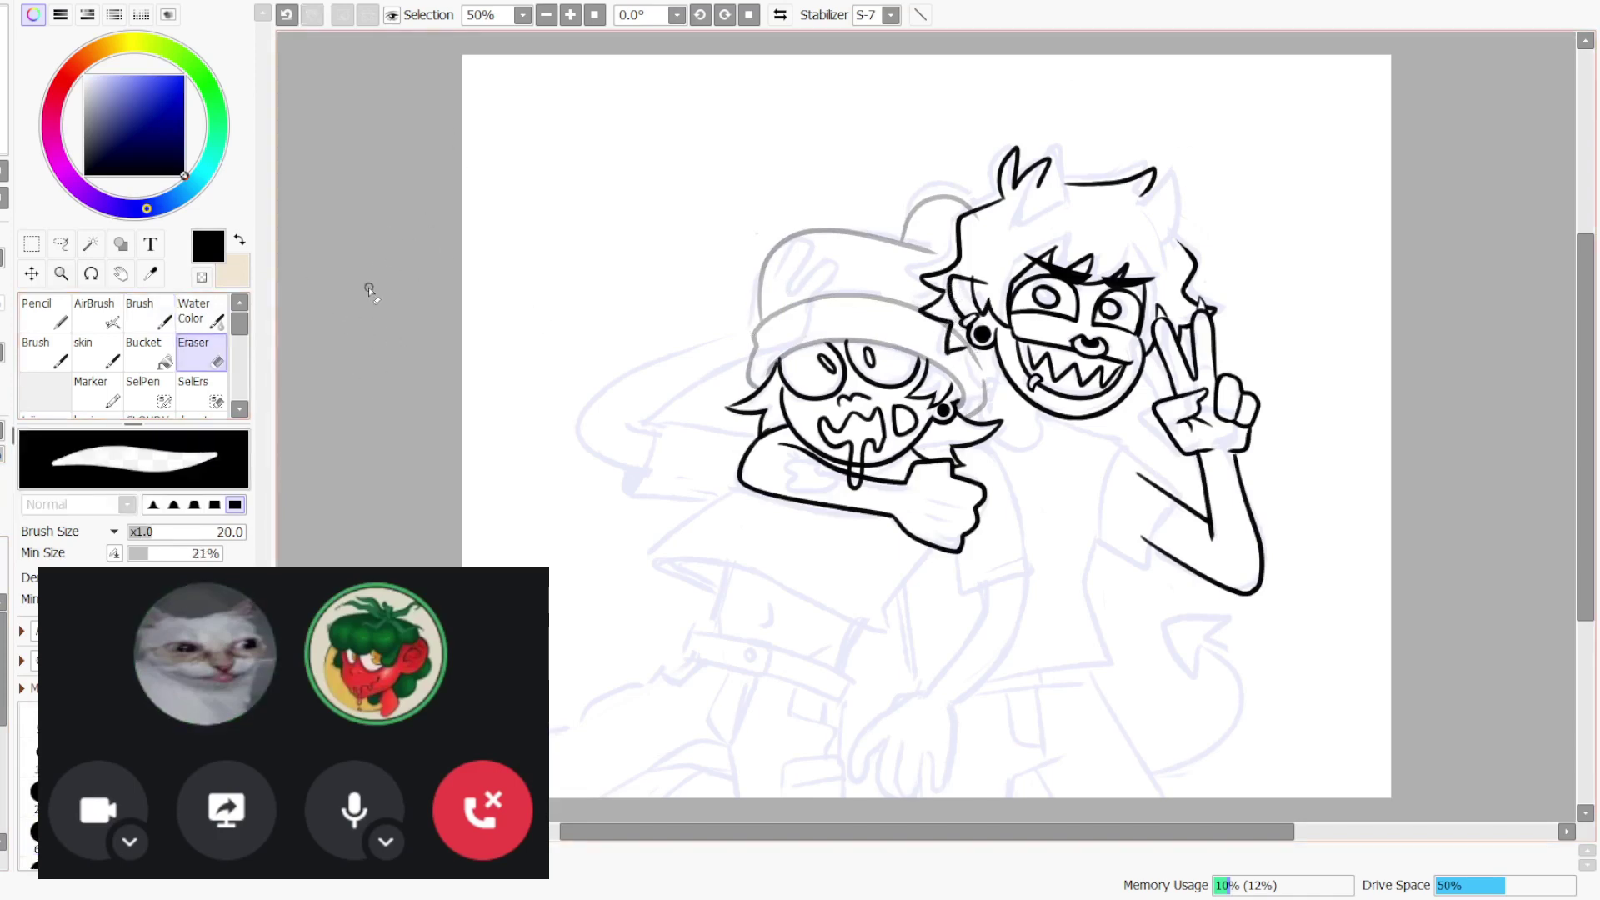
key(b)
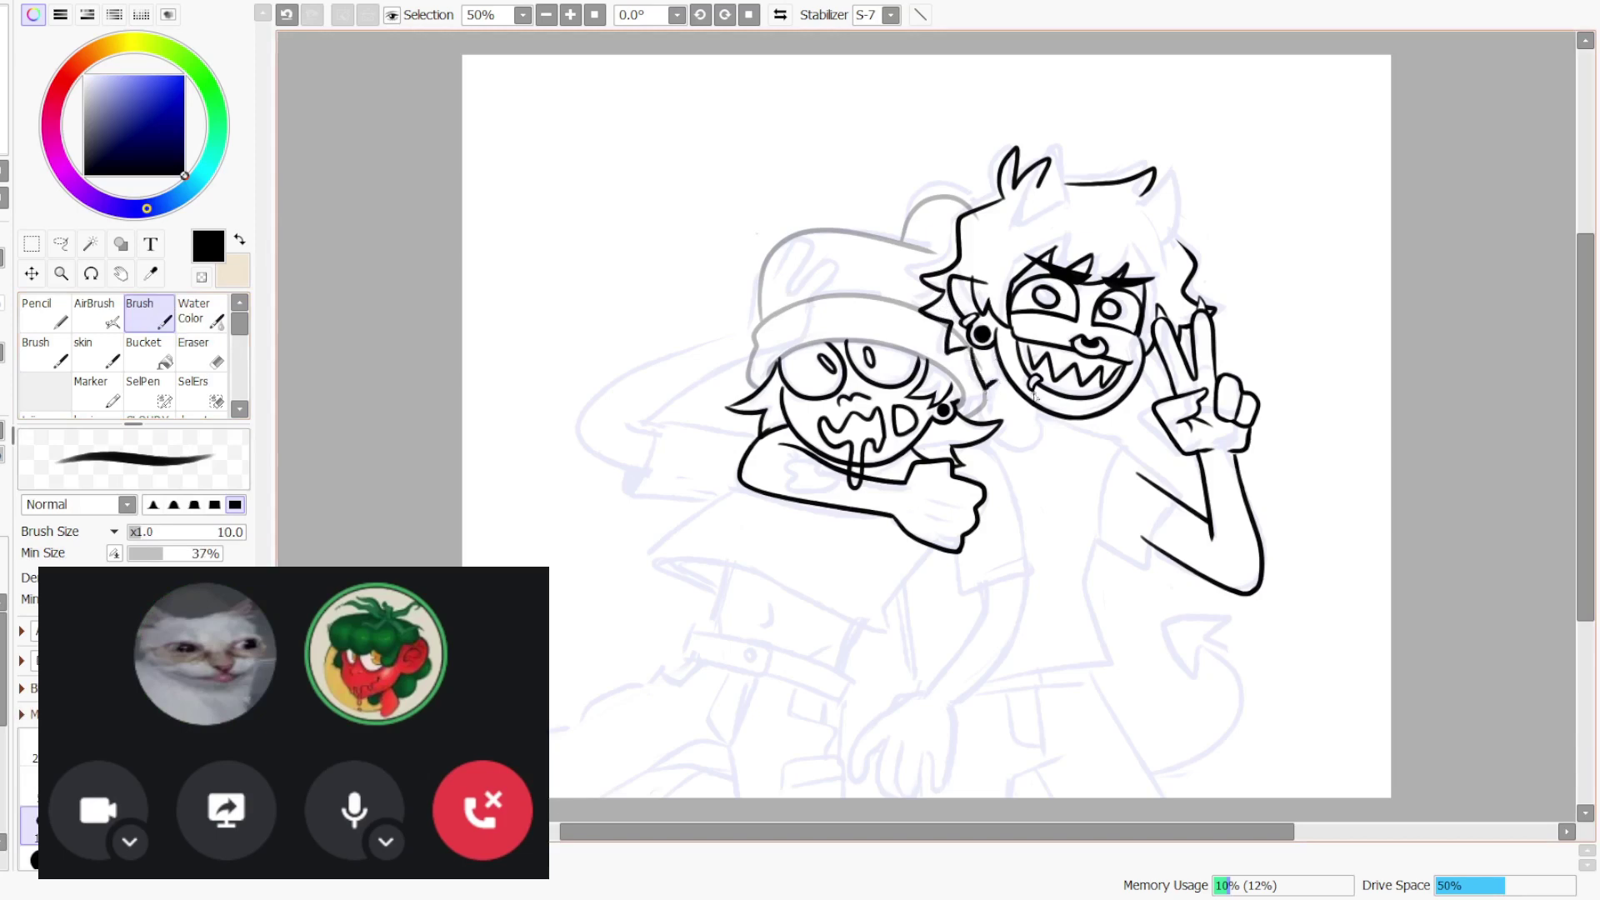
key(ctrl+z)
key(ctrl+z)
drag(969, 357, 998, 380)
key(ctrl+z)
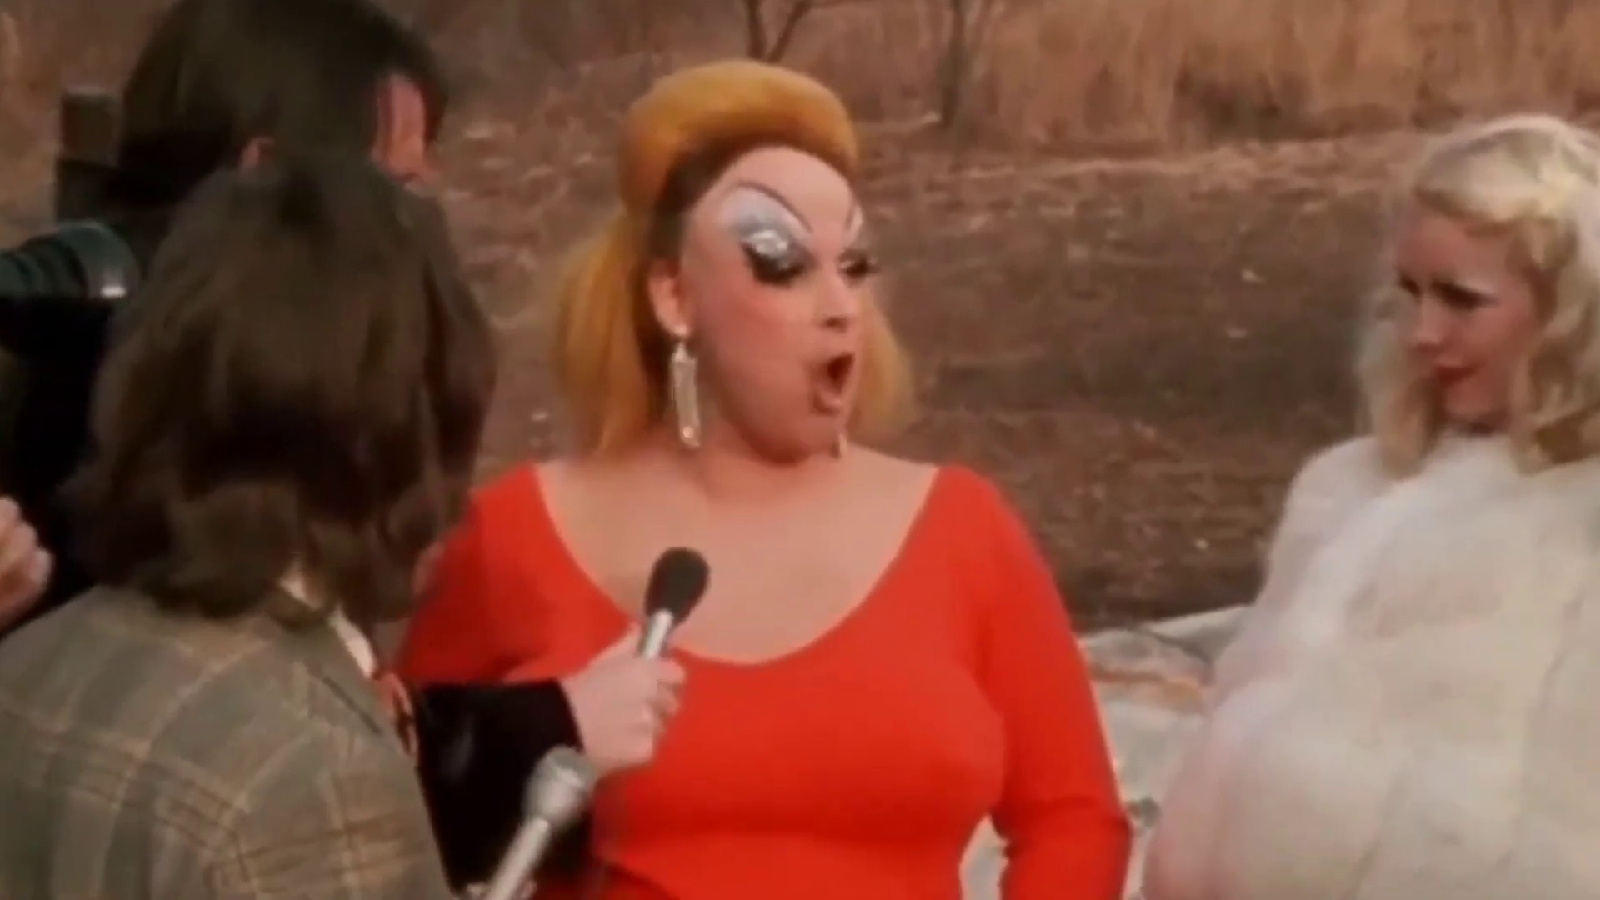
- Ink the outlines and base lines of both horns on the horned character's head
mouse_move(704, 338)
mouse_down()
mouse_move(786, 174)
mouse_move(808, 273)
mouse_up()
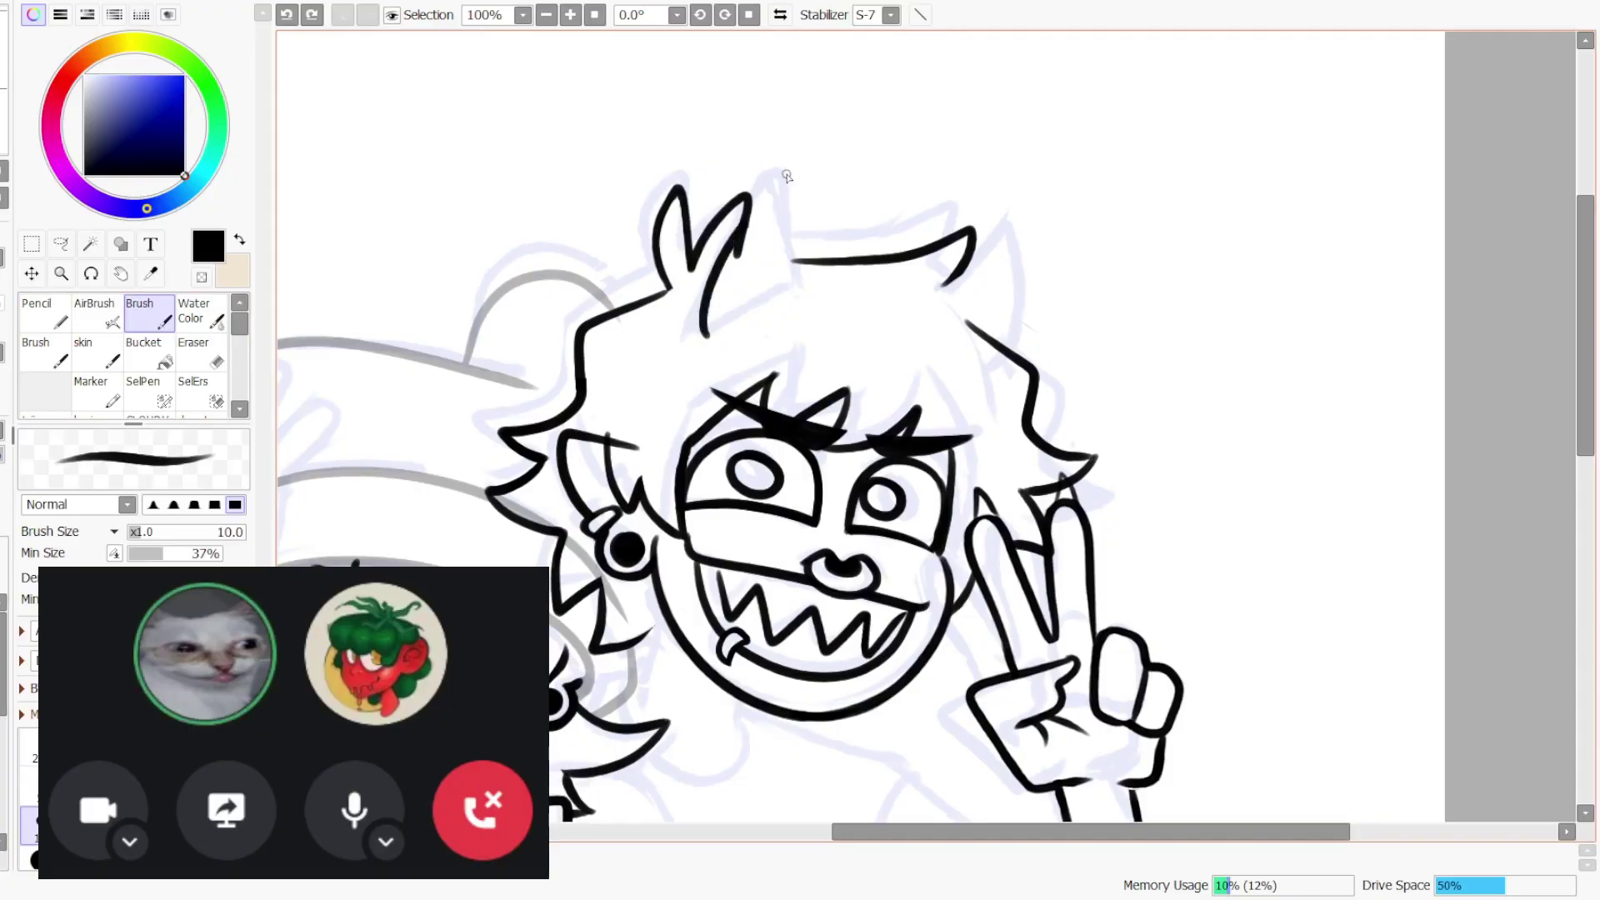
drag(698, 365, 786, 298)
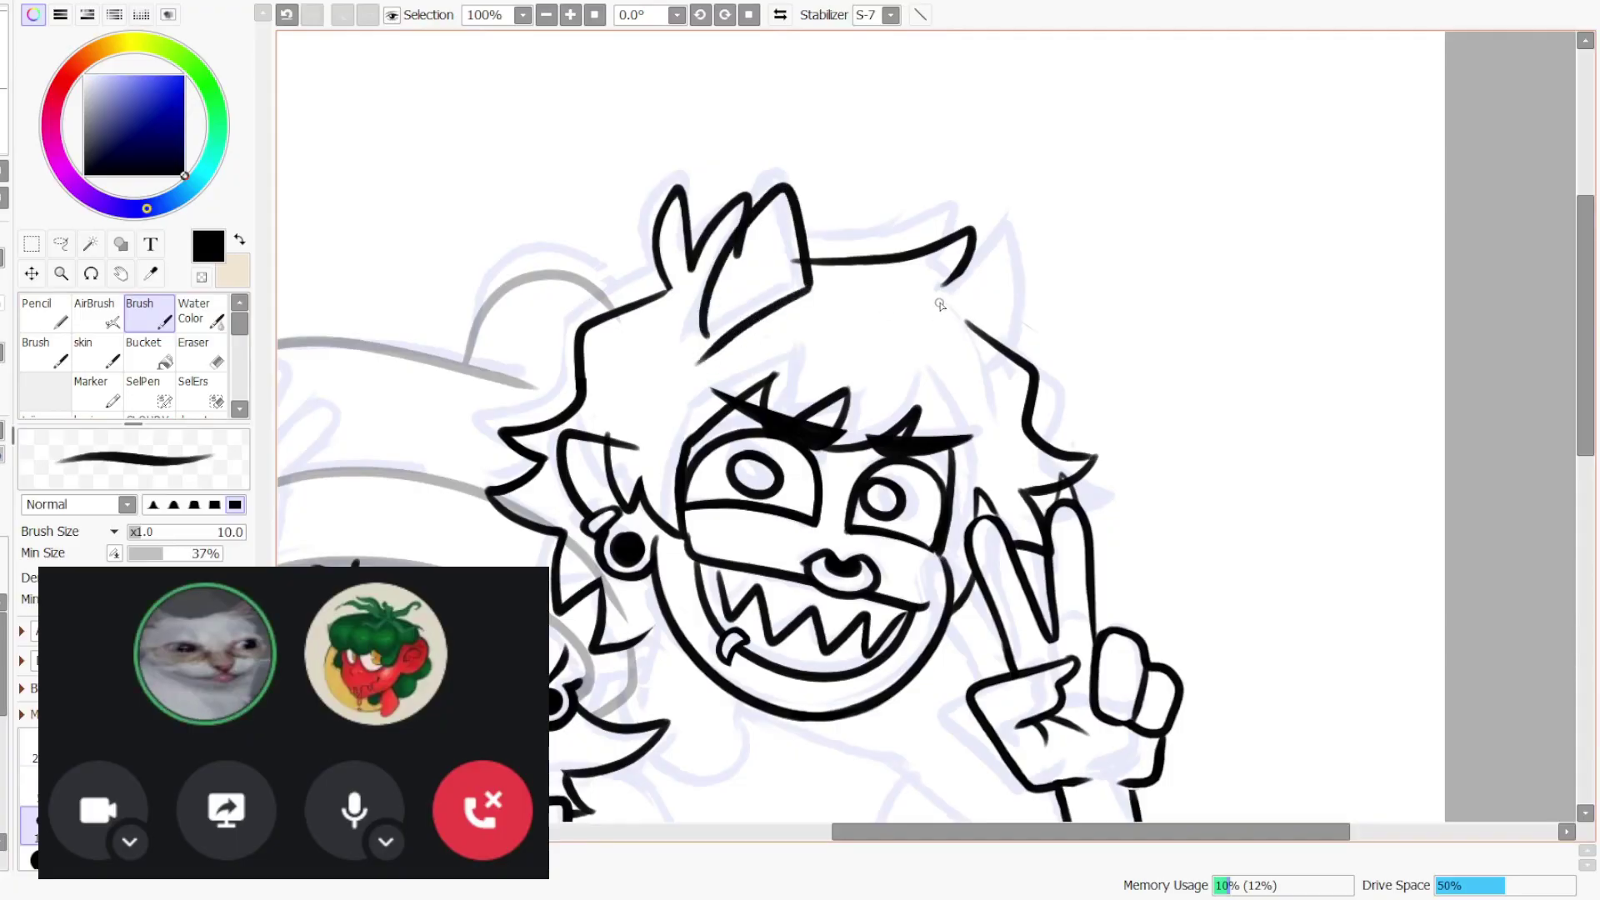
mouse_move(935, 307)
mouse_down()
mouse_move(1032, 232)
mouse_move(1028, 342)
mouse_up()
key(ctrl+z)
mouse_move(940, 305)
mouse_down()
mouse_move(1035, 235)
mouse_move(1031, 360)
mouse_up()
drag(944, 301, 992, 375)
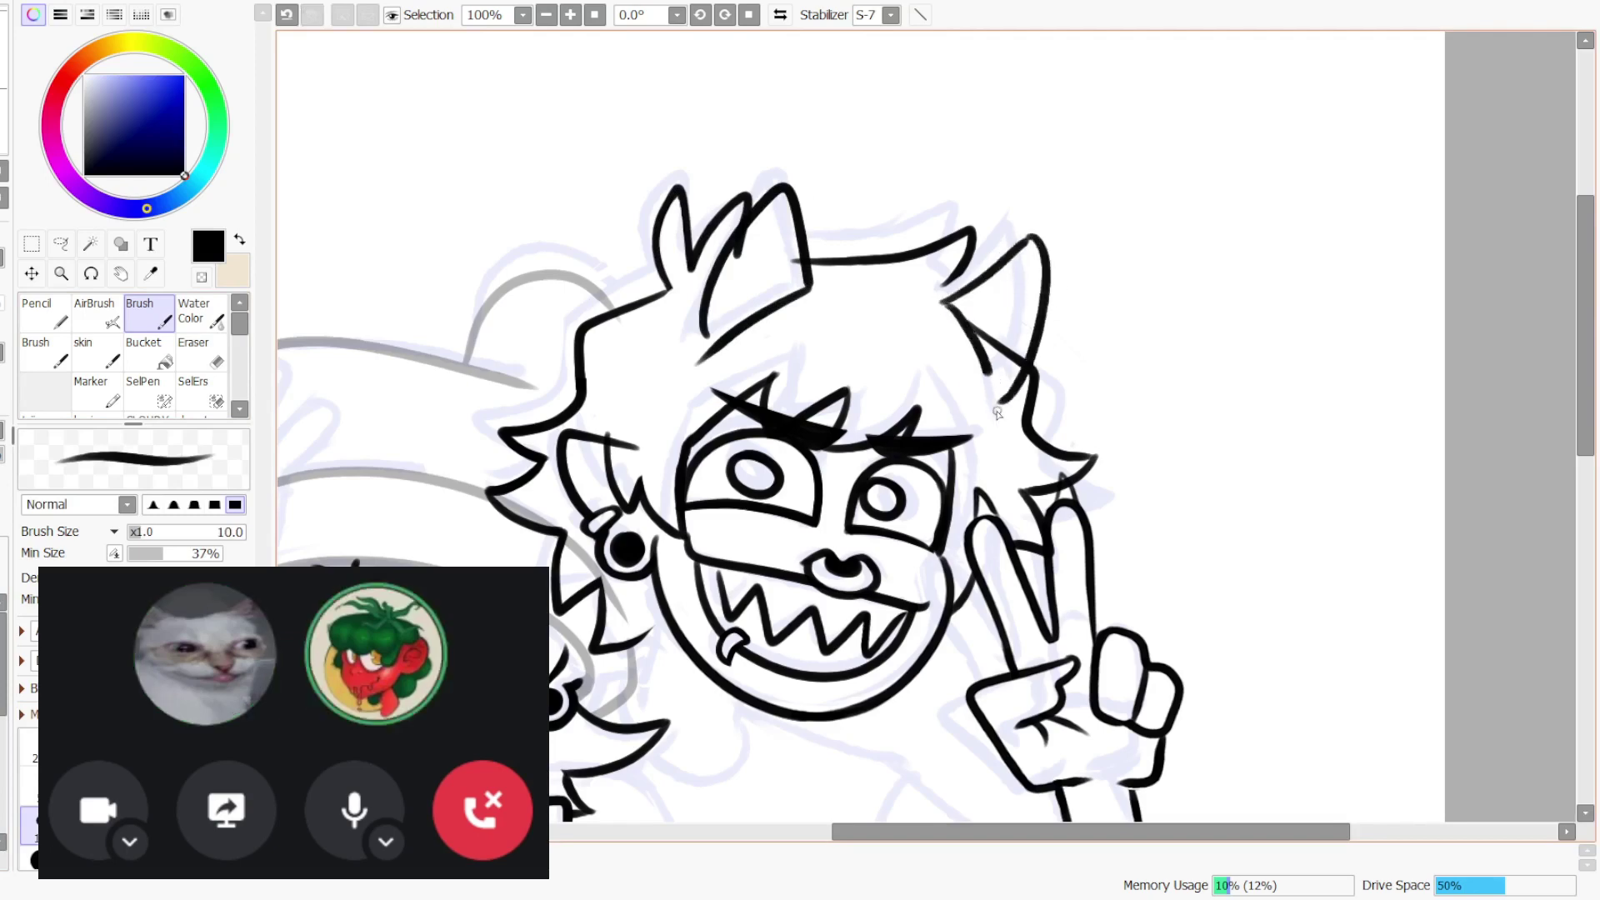
key(ctrl+z)
drag(940, 312, 1000, 405)
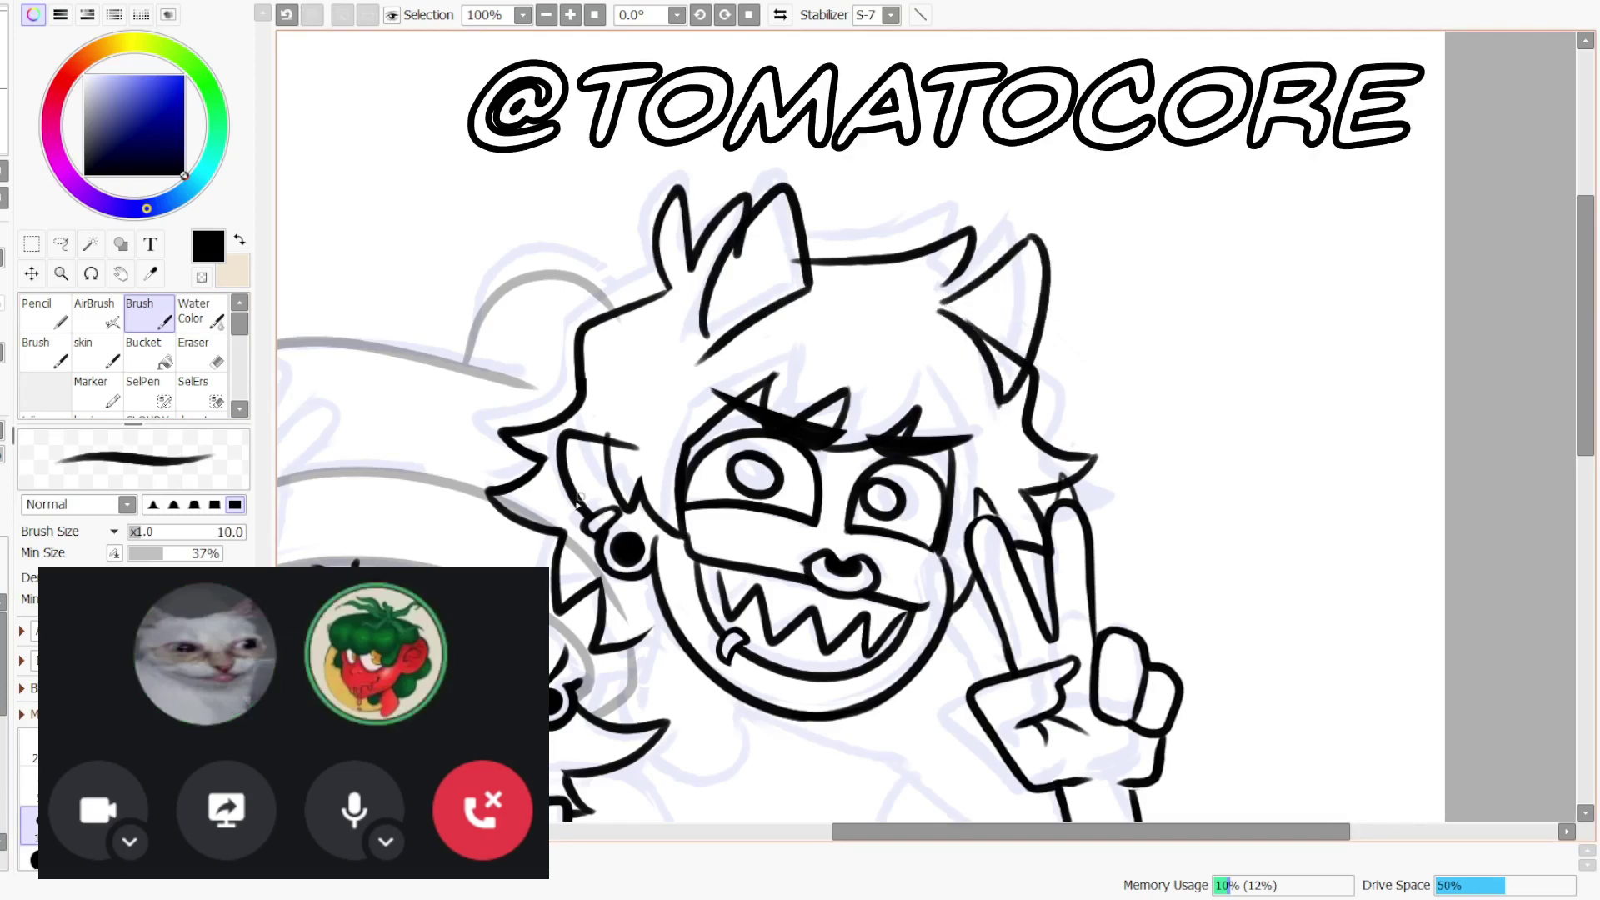
click(198, 367)
mouse_move(946, 313)
mouse_down()
mouse_move(984, 345)
mouse_move(986, 433)
mouse_up()
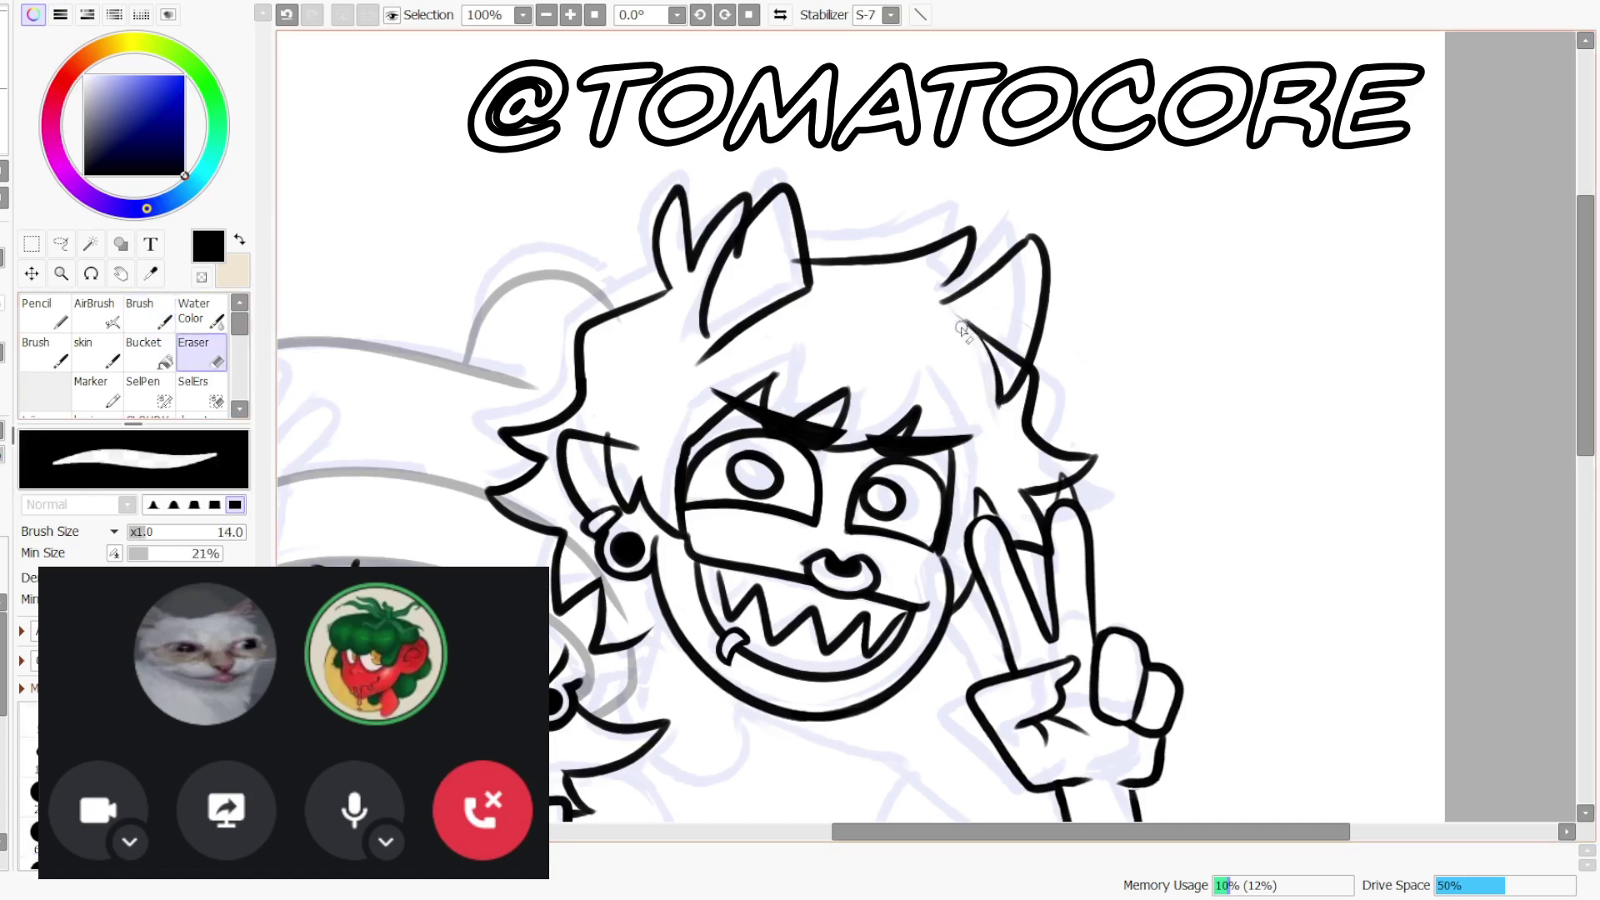
key(ctrl+z)
drag(1023, 255, 1030, 247)
key(ctrl+z)
drag(997, 305, 983, 313)
click(150, 315)
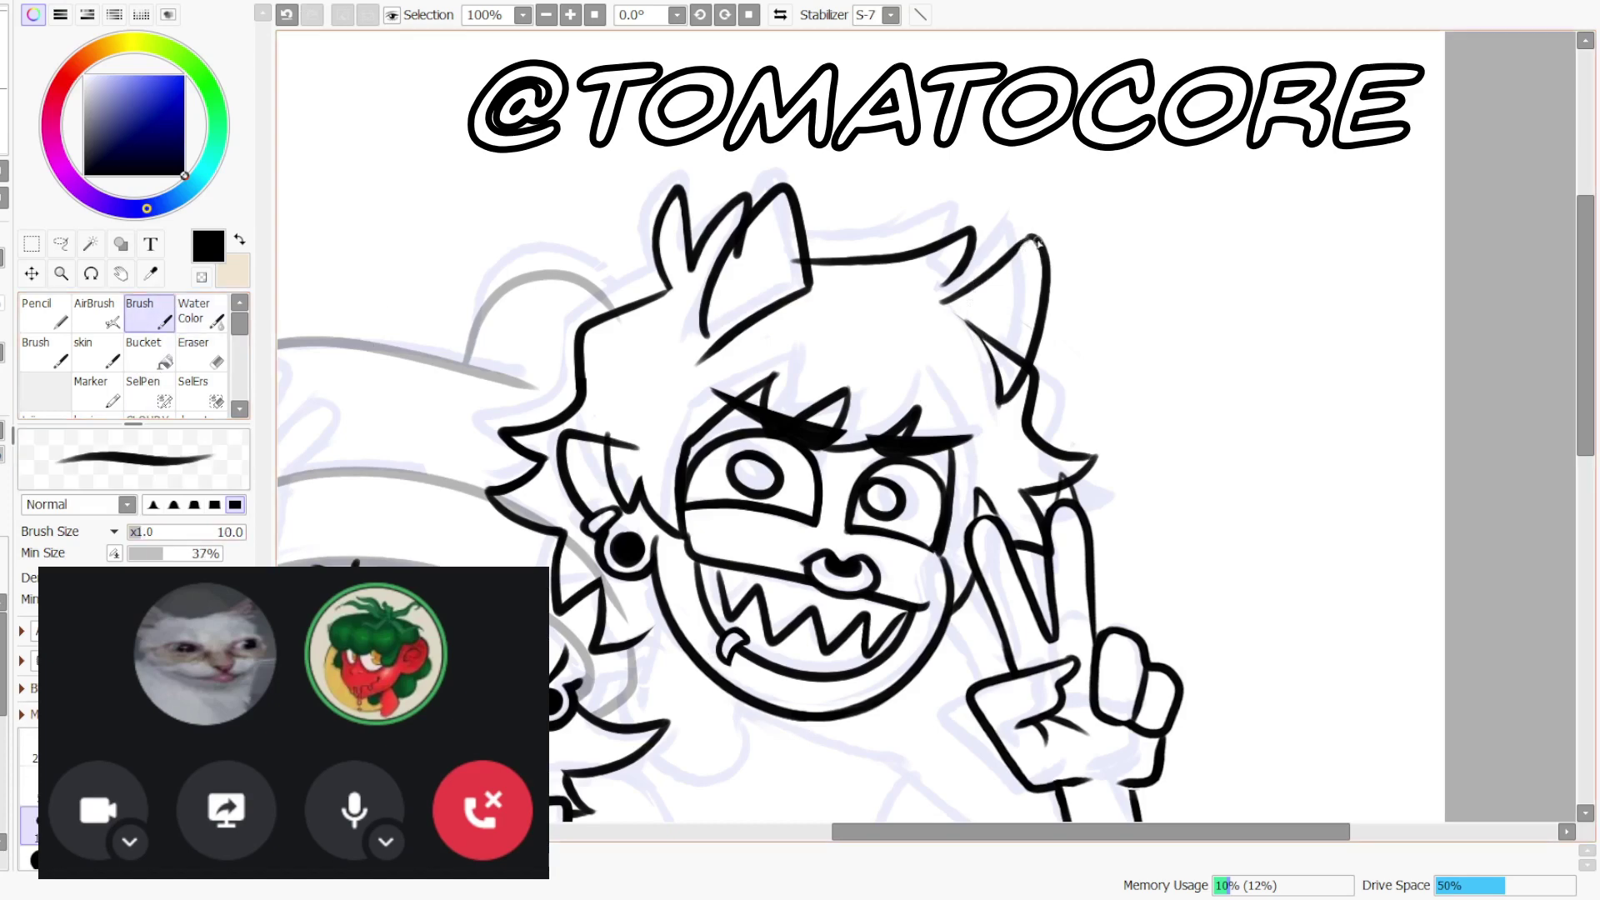
key(ctrl+z)
key(ctrl+z)
key(ctrl+z)
- Re-ink the tip and curved base of the horn above the raised hand
drag(1007, 251, 1036, 240)
mouse_move(943, 302)
mouse_down()
mouse_move(975, 328)
mouse_move(1002, 399)
mouse_up()
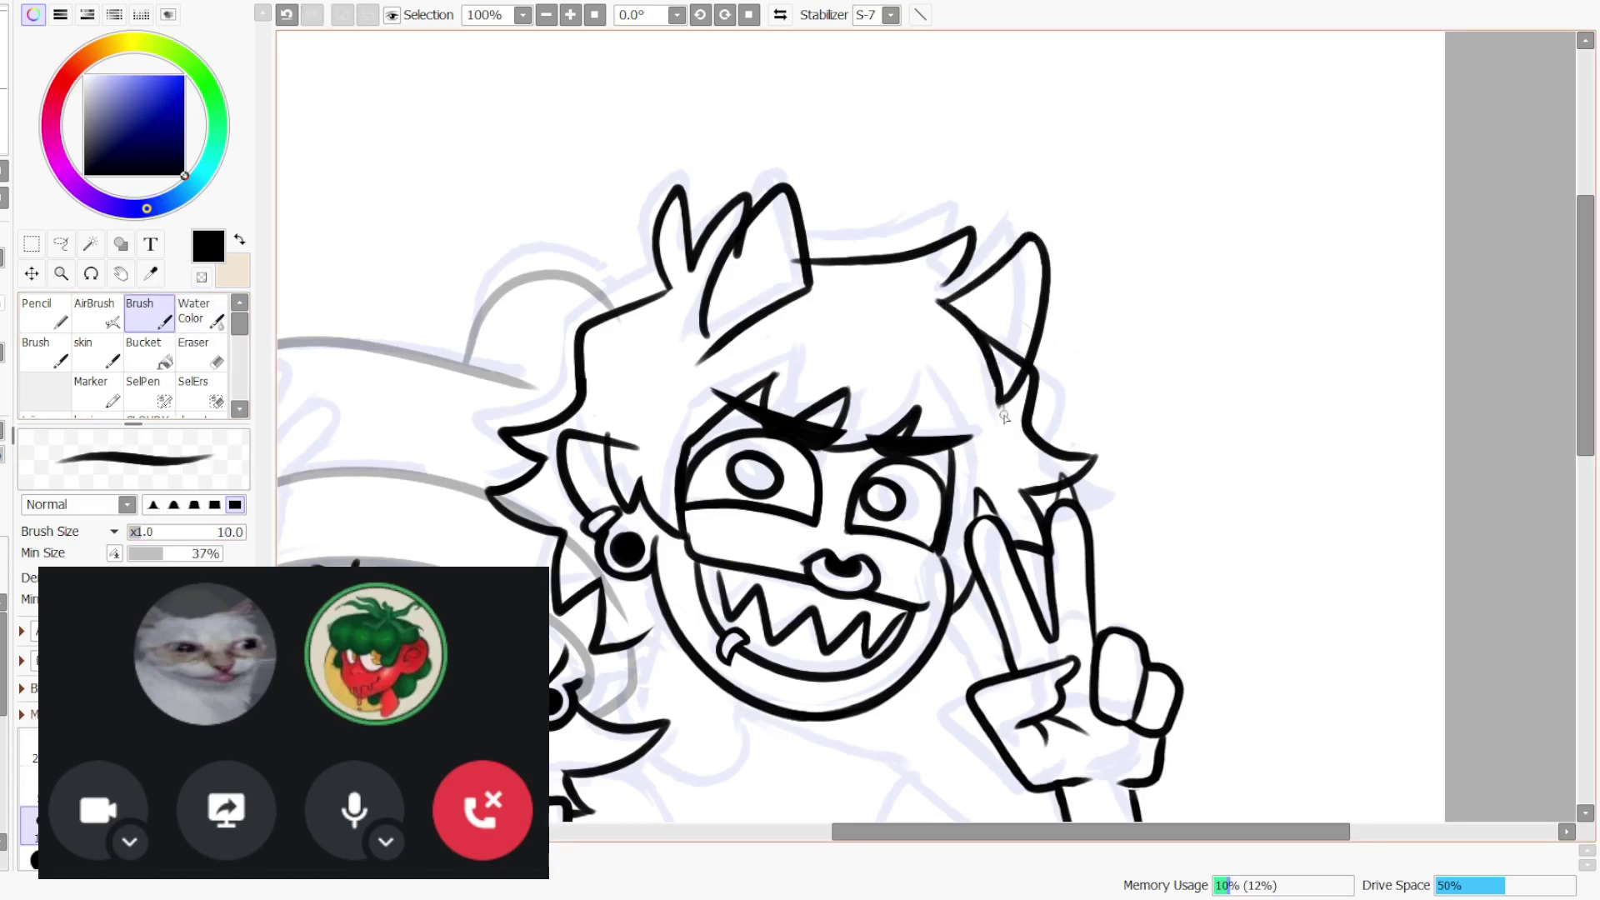
key(ctrl+z)
drag(937, 299, 1002, 382)
- Move the pair of horns slightly down on the head and check the drawing in mirrored view
click(594, 15)
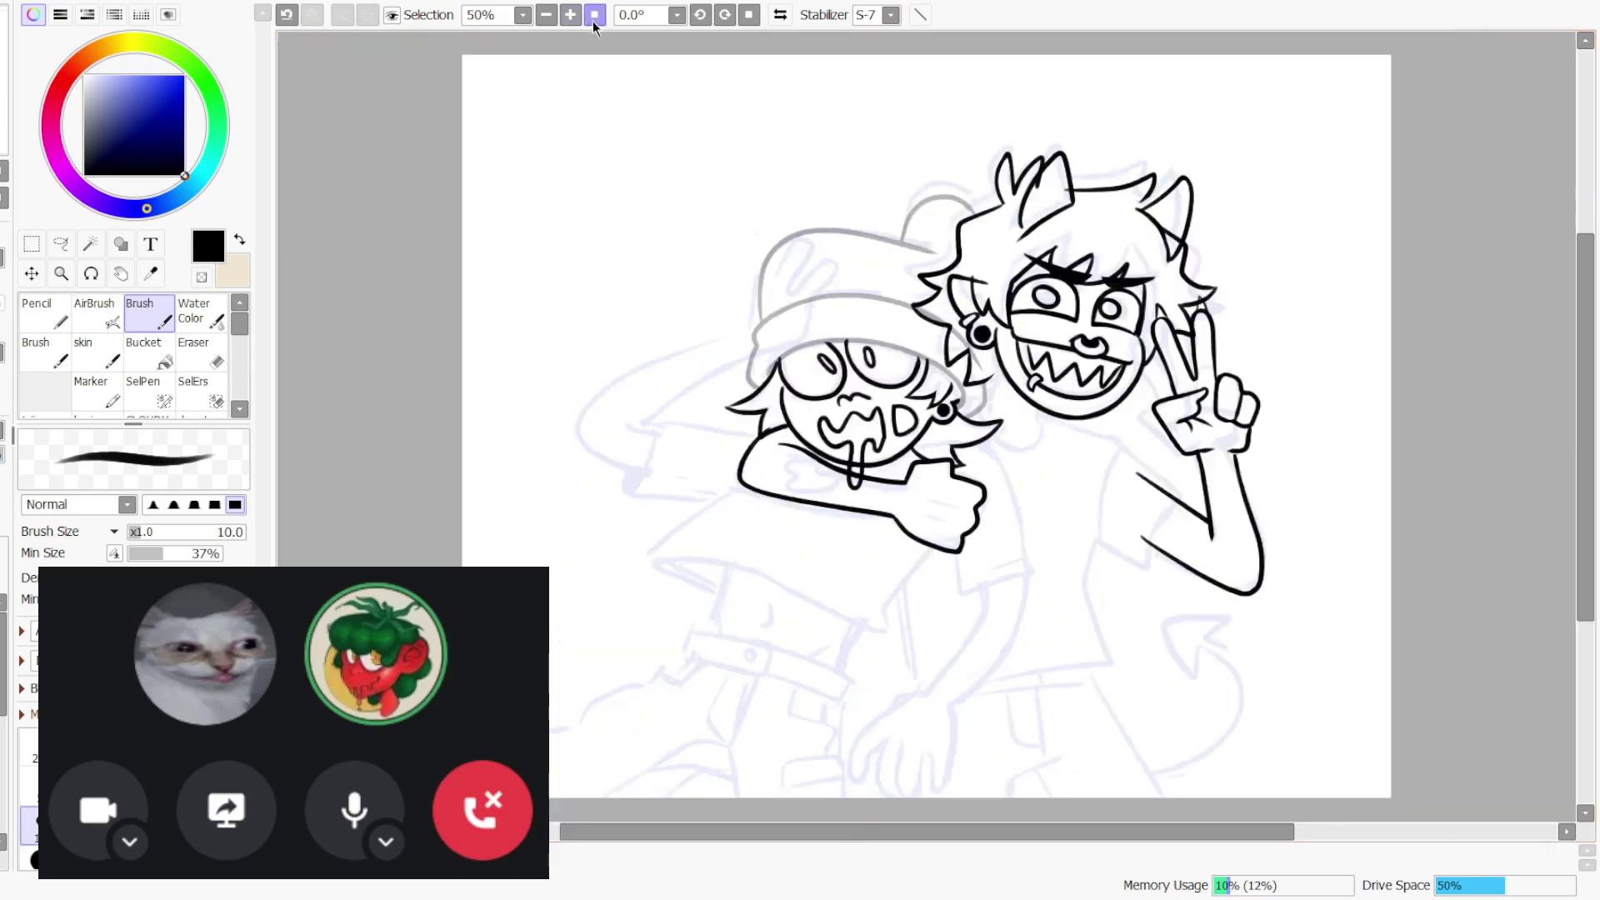
click(31, 274)
drag(1180, 195, 1180, 209)
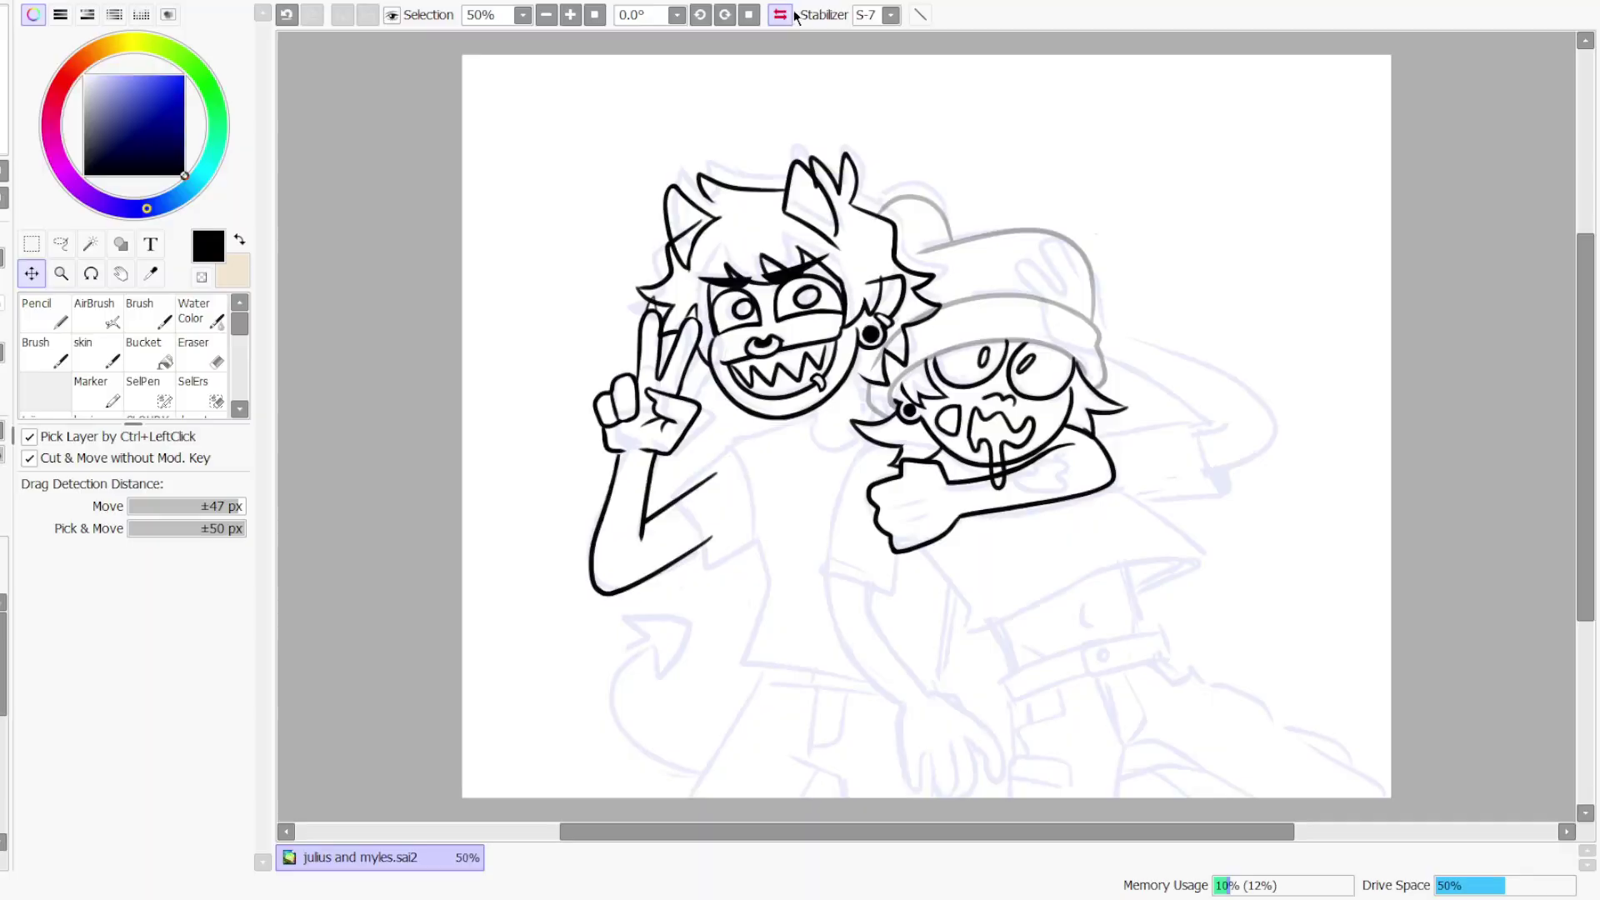
click(780, 15)
drag(925, 426, 700, 533)
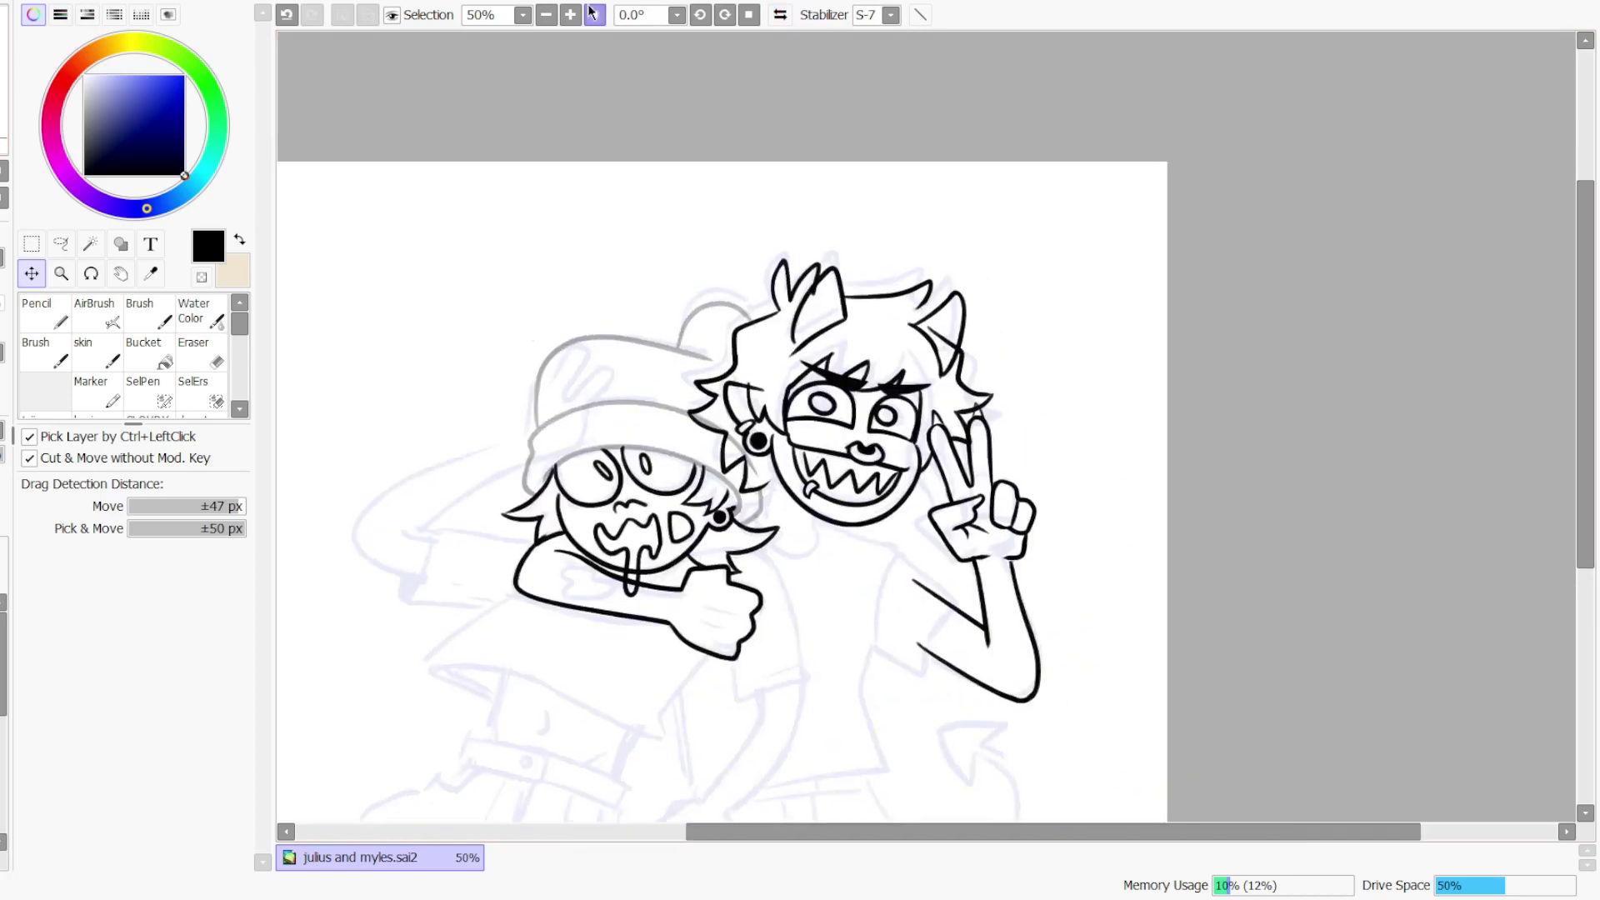
click(571, 14)
click(572, 14)
- Redraw the curved base line of the horn above the raised hand
click(200, 351)
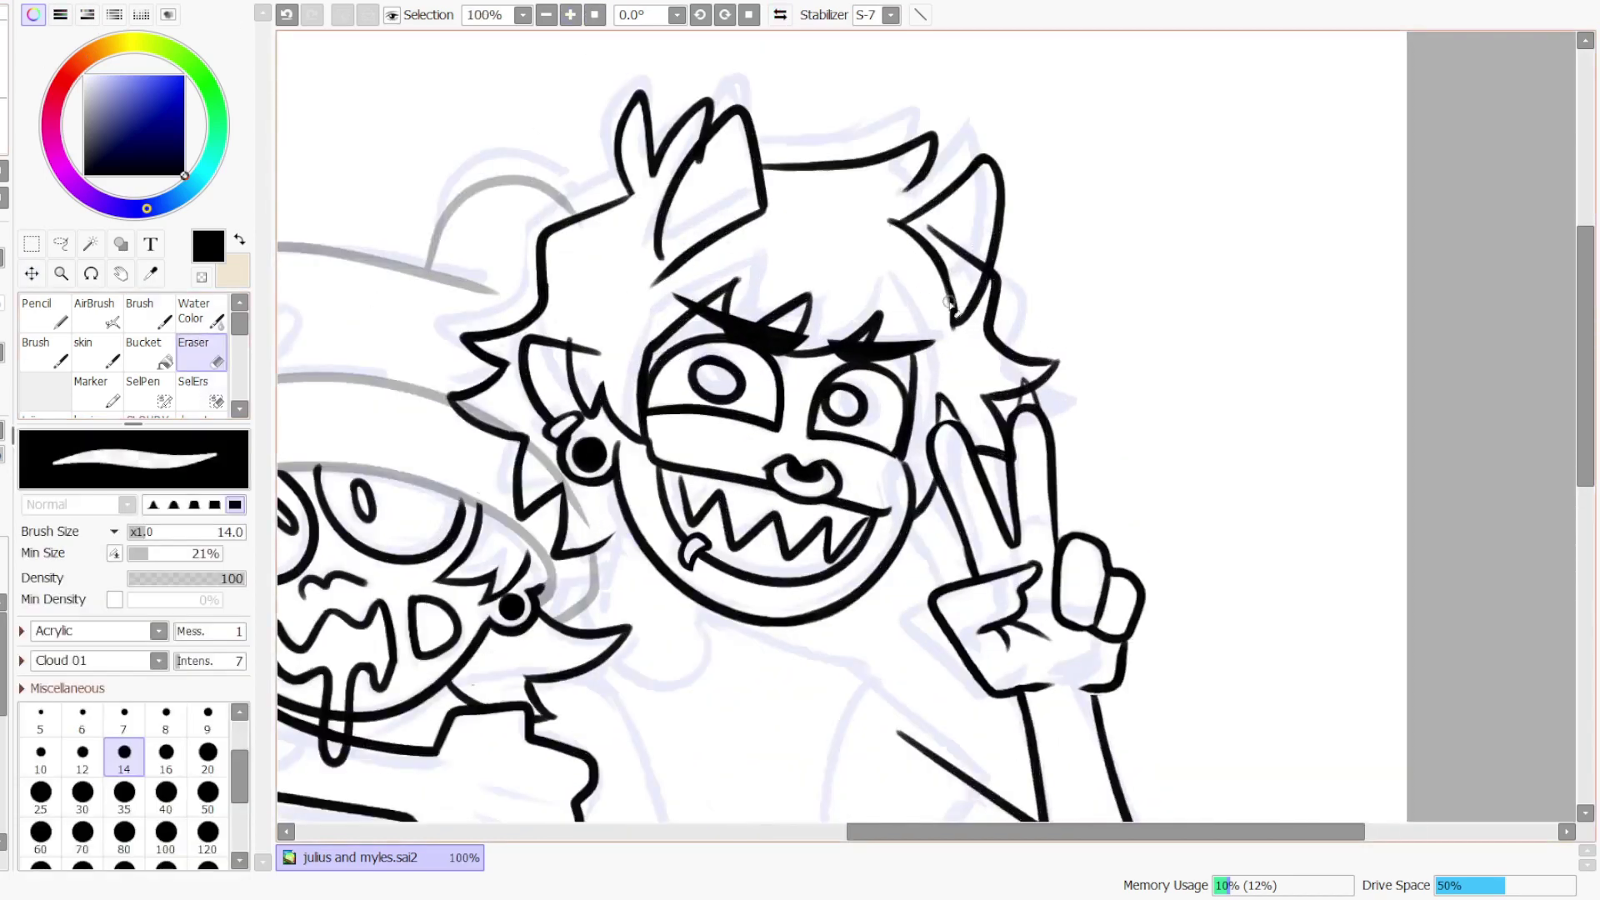
key(ctrl+z)
mouse_move(950, 321)
mouse_down()
mouse_move(880, 223)
mouse_move(947, 357)
mouse_up()
key(ctrl+z)
key(b)
drag(886, 218, 955, 310)
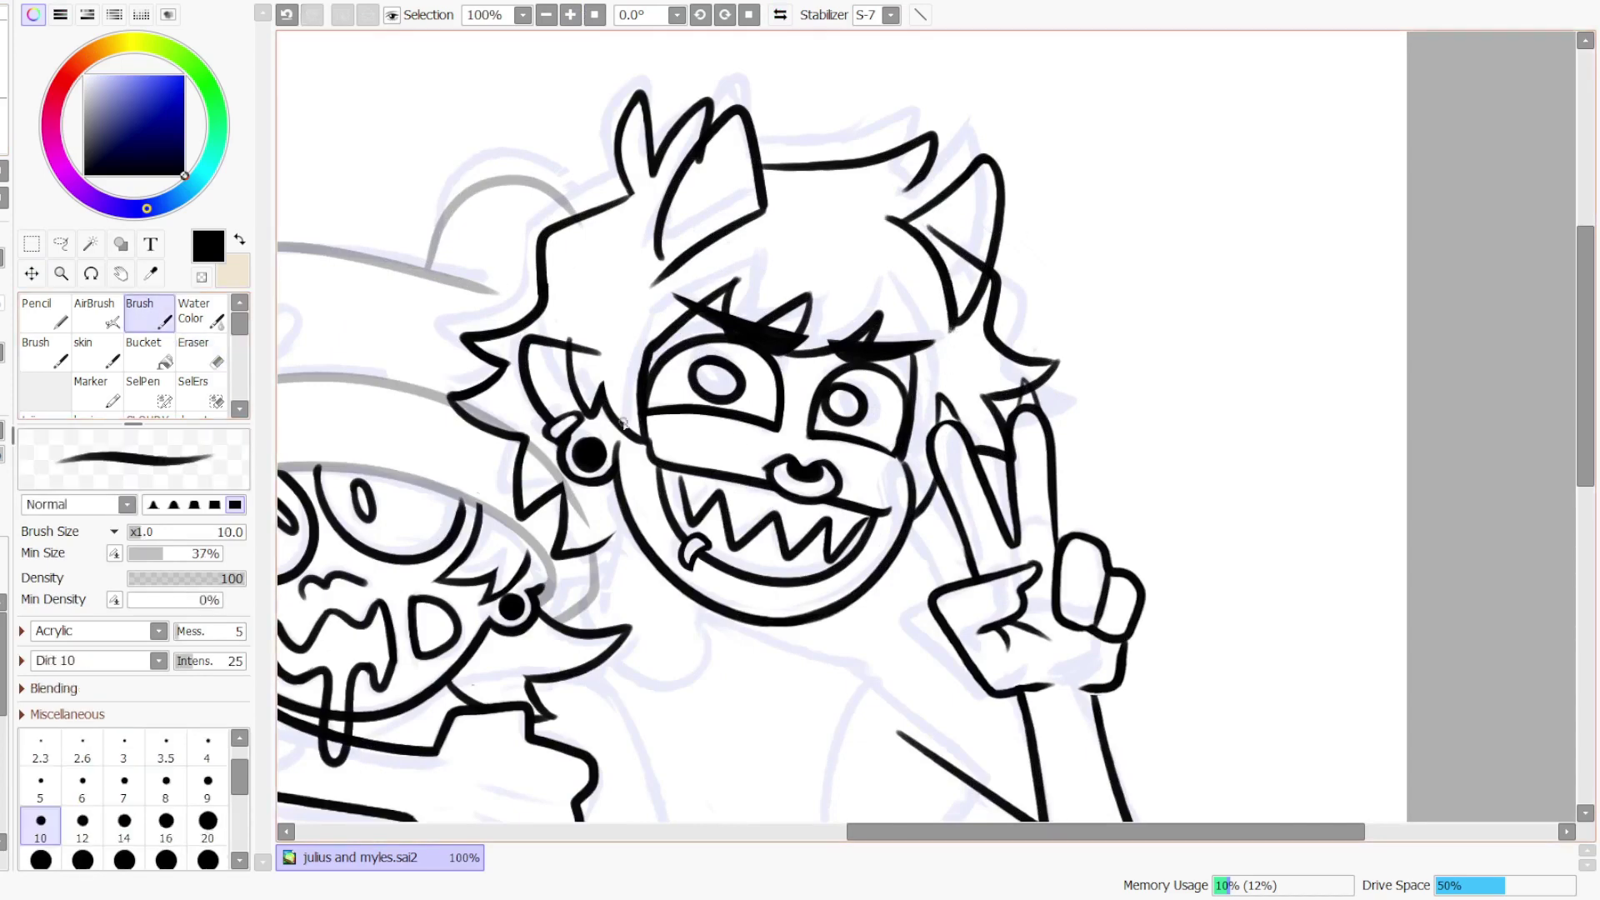
- Erase the base line of the horn nearest the hat and re-ink it with a shorter end
key(e)
mouse_move(658, 284)
mouse_down()
mouse_move(741, 217)
mouse_move(793, 206)
mouse_up()
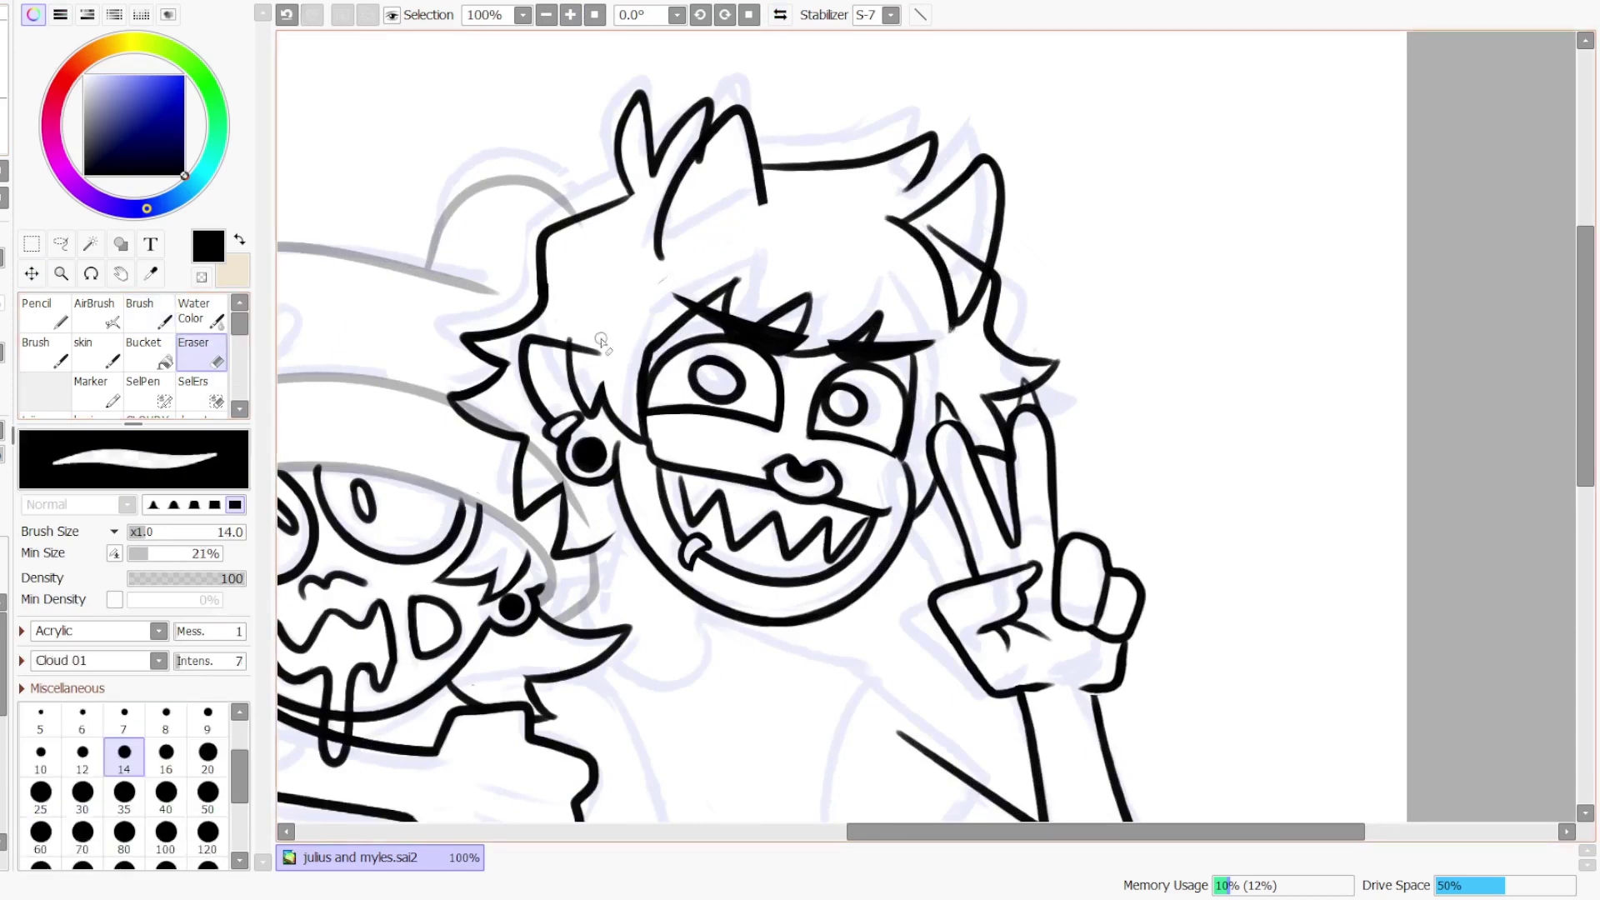
key(b)
mouse_move(663, 263)
mouse_down()
mouse_move(766, 202)
mouse_move(655, 275)
mouse_move(766, 195)
mouse_move(663, 268)
mouse_up()
key(ctrl+z)
key(ctrl+z)
key(ctrl+z)
key(ctrl+z)
key(ctrl+z)
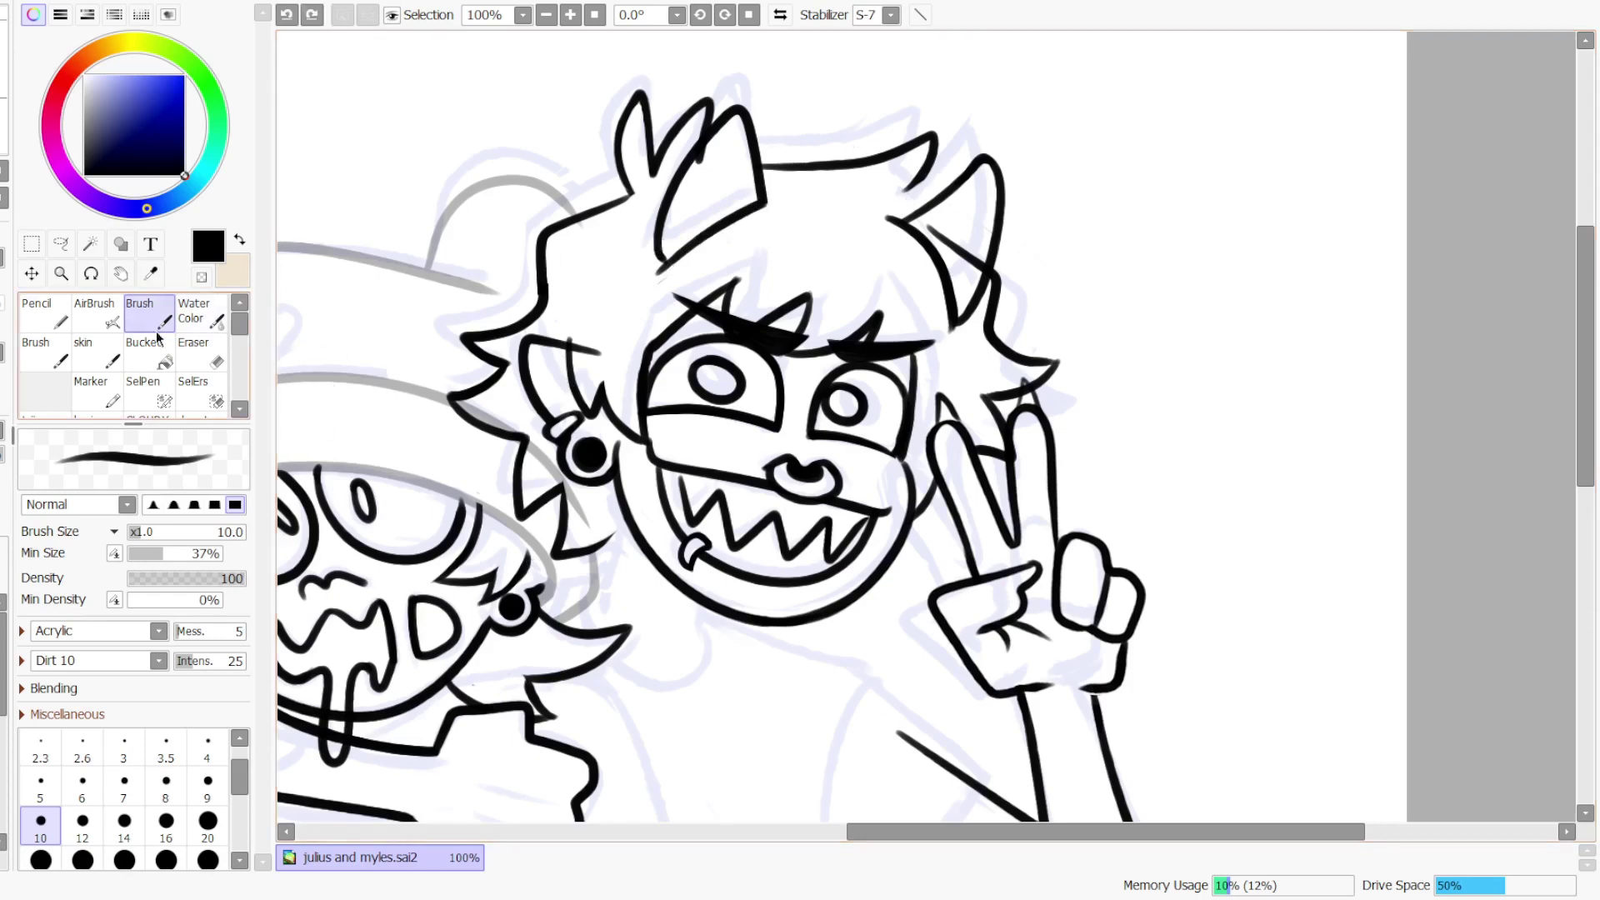
click(199, 352)
click(922, 260)
click(149, 314)
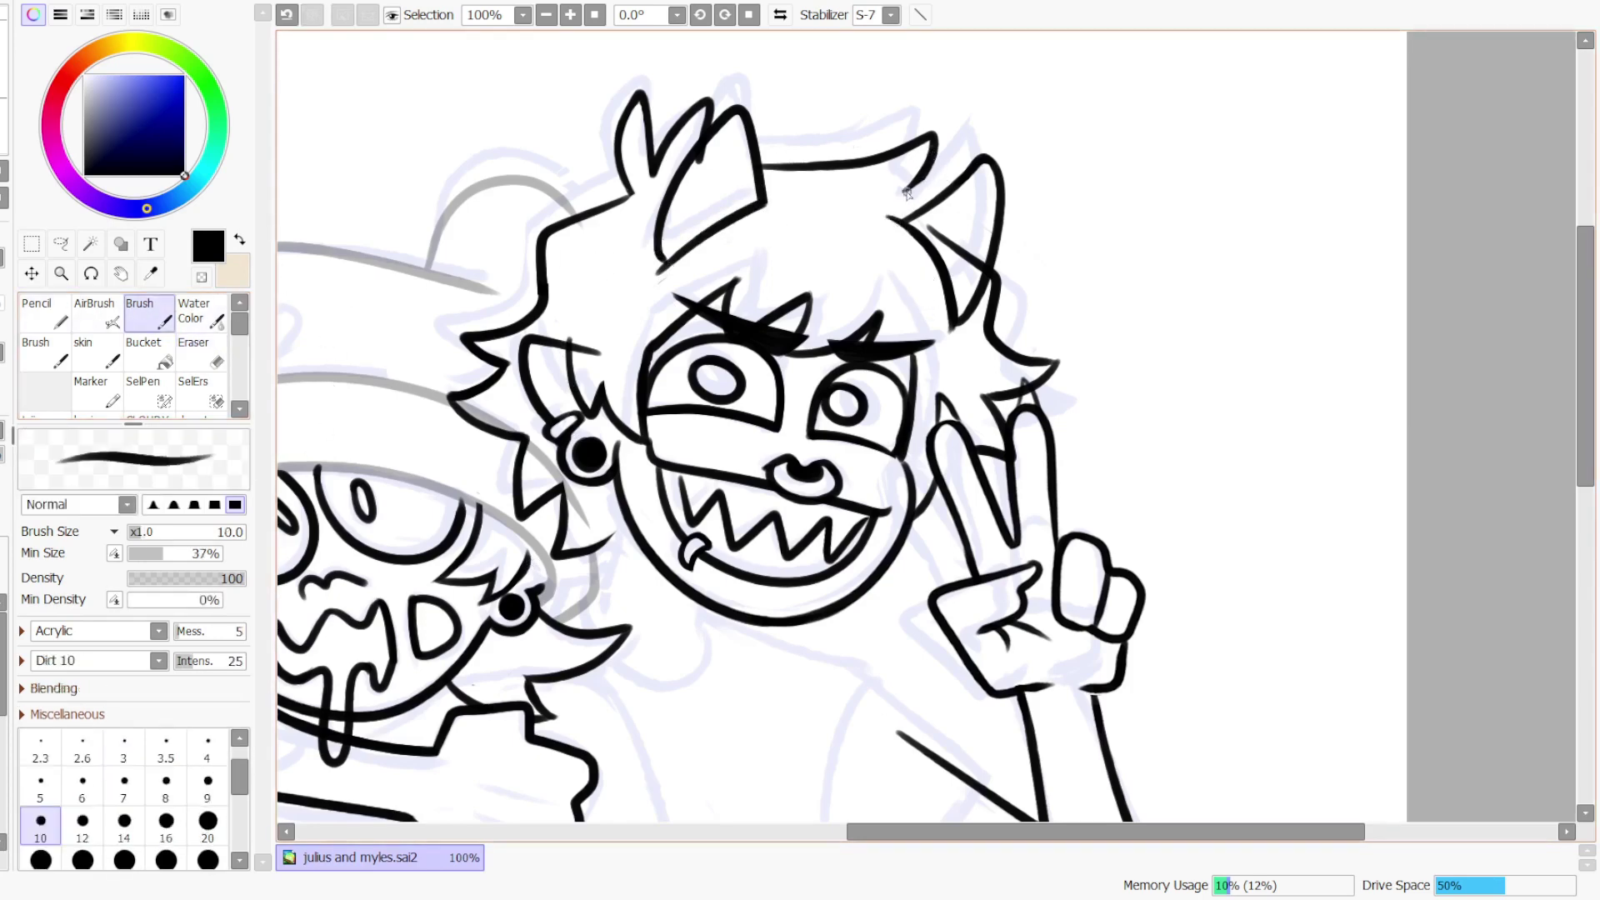
key(ctrl+z)
mouse_move(929, 167)
mouse_down()
mouse_move(900, 202)
mouse_move(923, 218)
mouse_up()
key(ctrl+z)
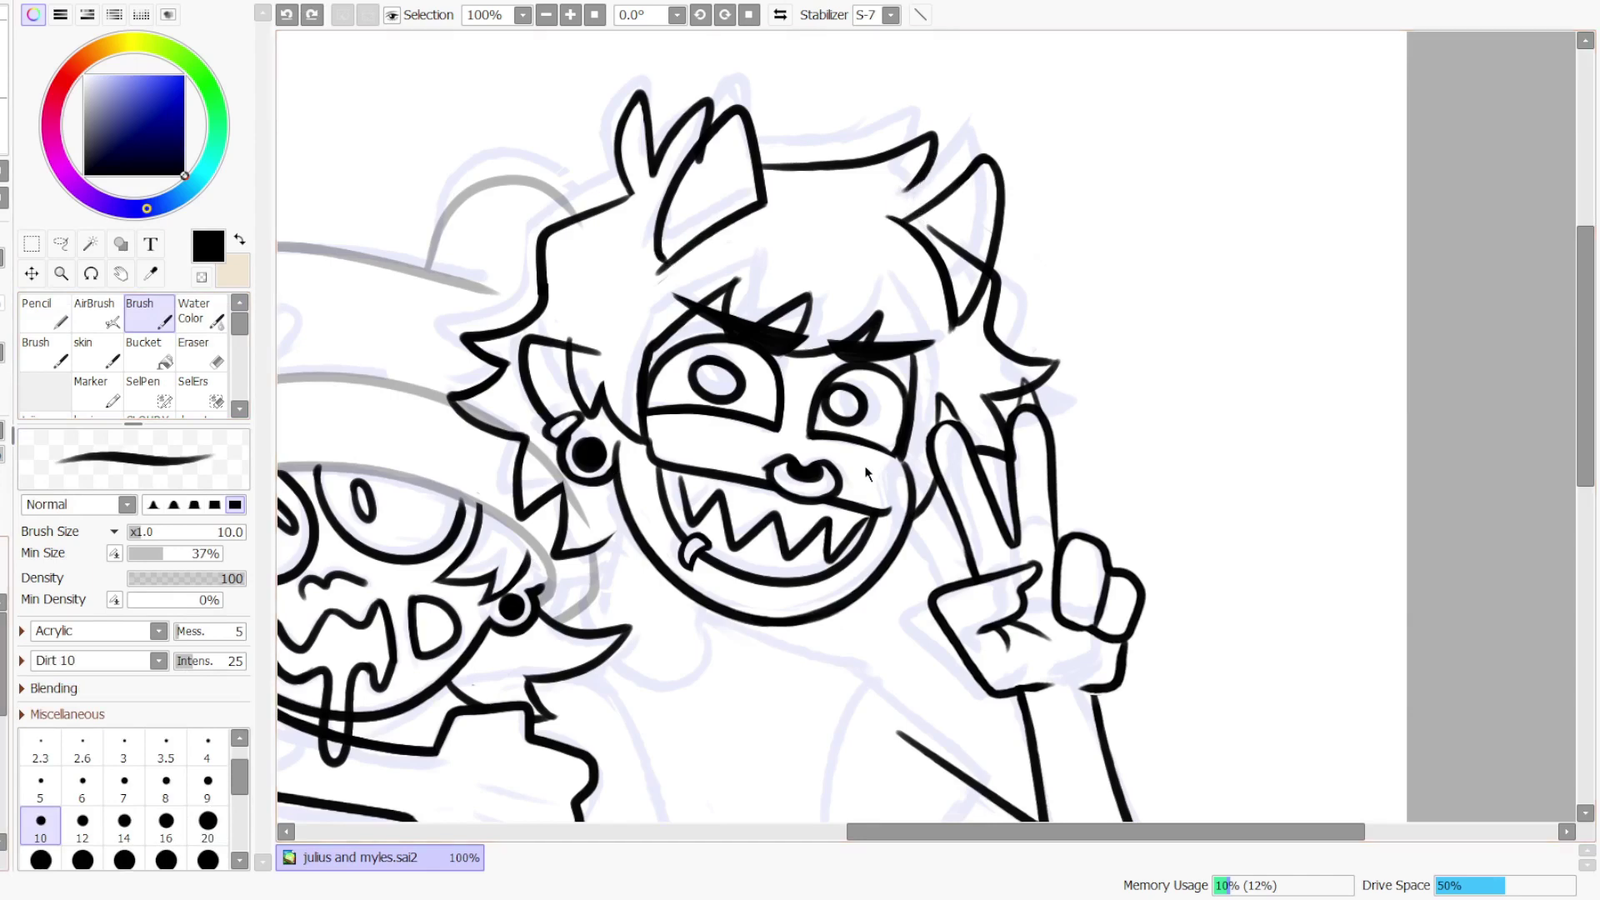
- Erase the hair outline crossing the inside of the horn above the raised hand
key(e)
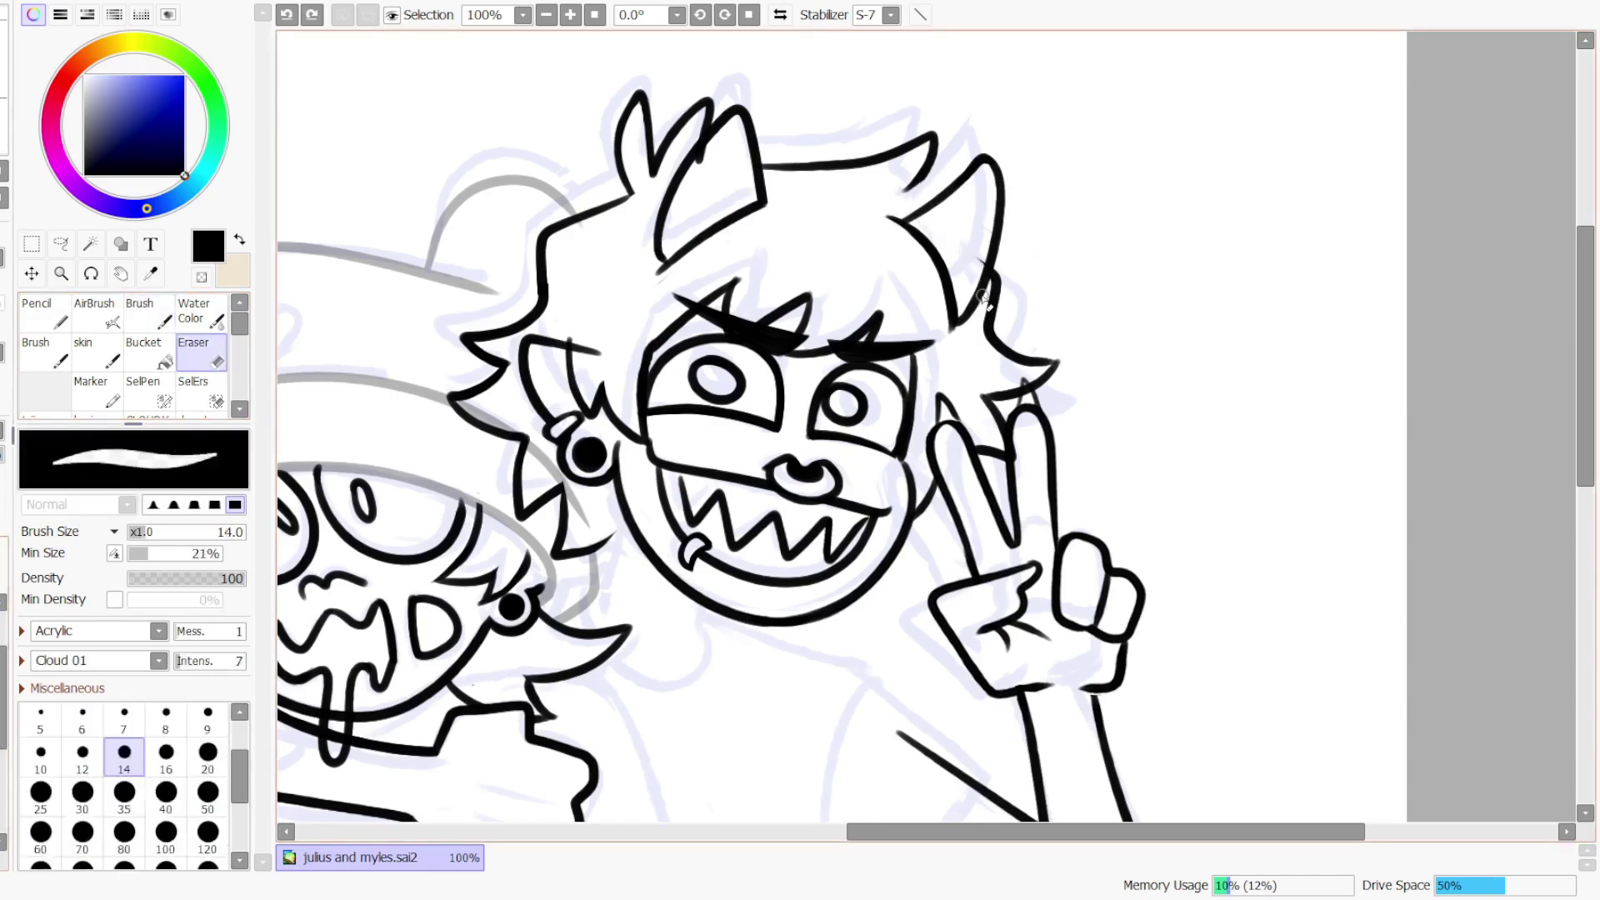
click(983, 296)
key(b)
drag(894, 200, 992, 280)
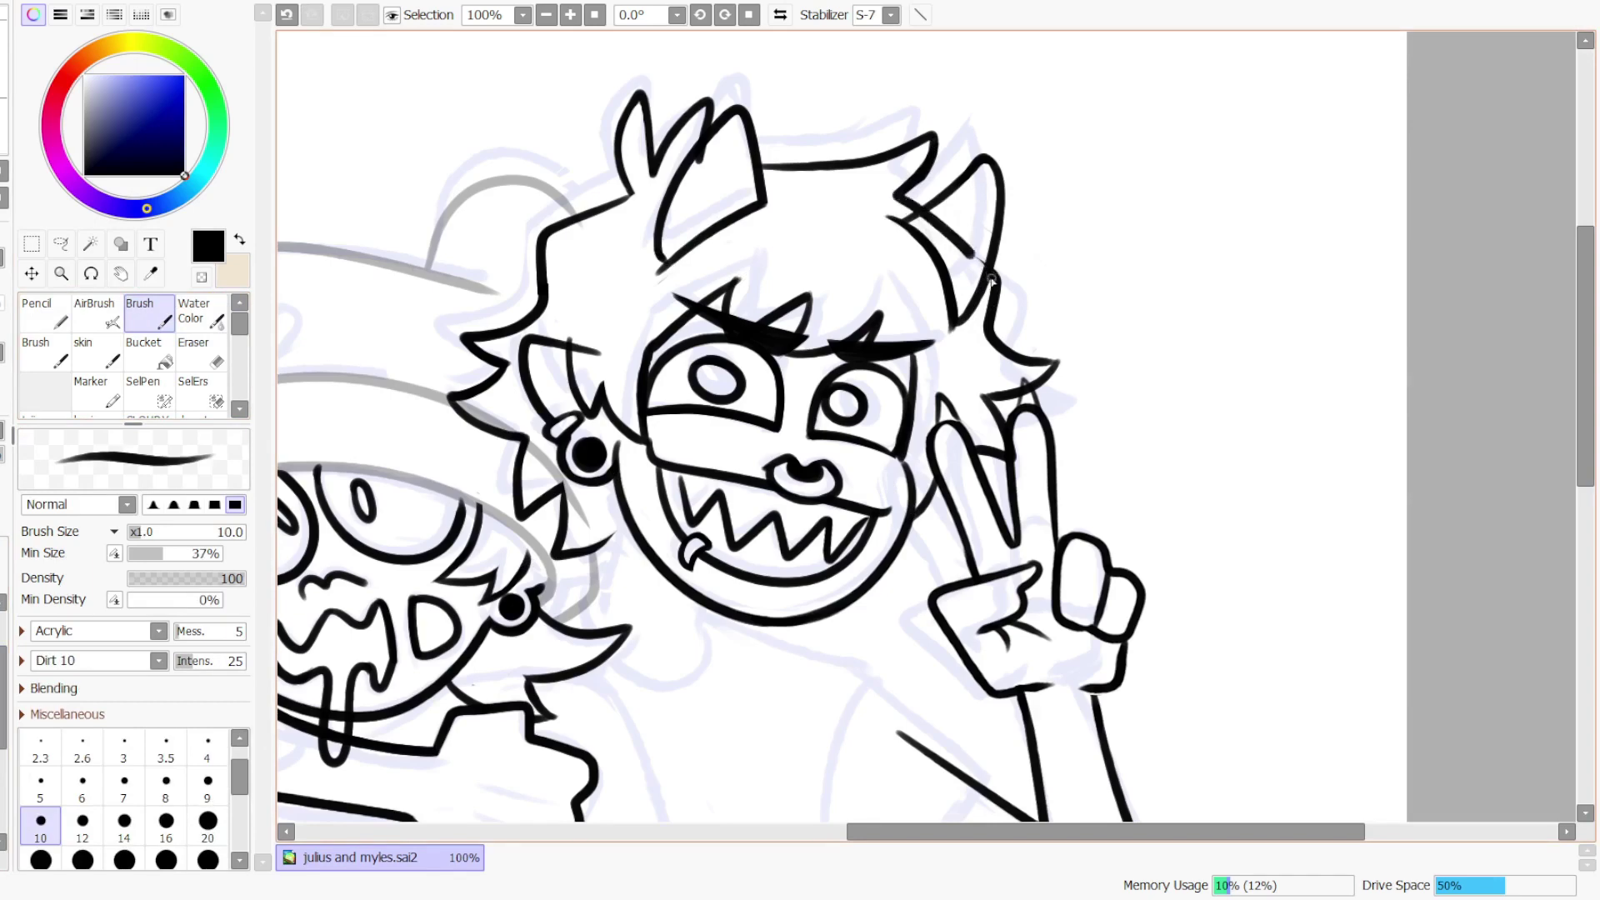
key(ctrl+z)
- Lasso the top hair line between the two horns and reposition it with a free transform
click(60, 243)
mouse_move(985, 91)
mouse_down()
mouse_move(680, 195)
mouse_move(1036, 143)
mouse_up()
key(ctrl+t)
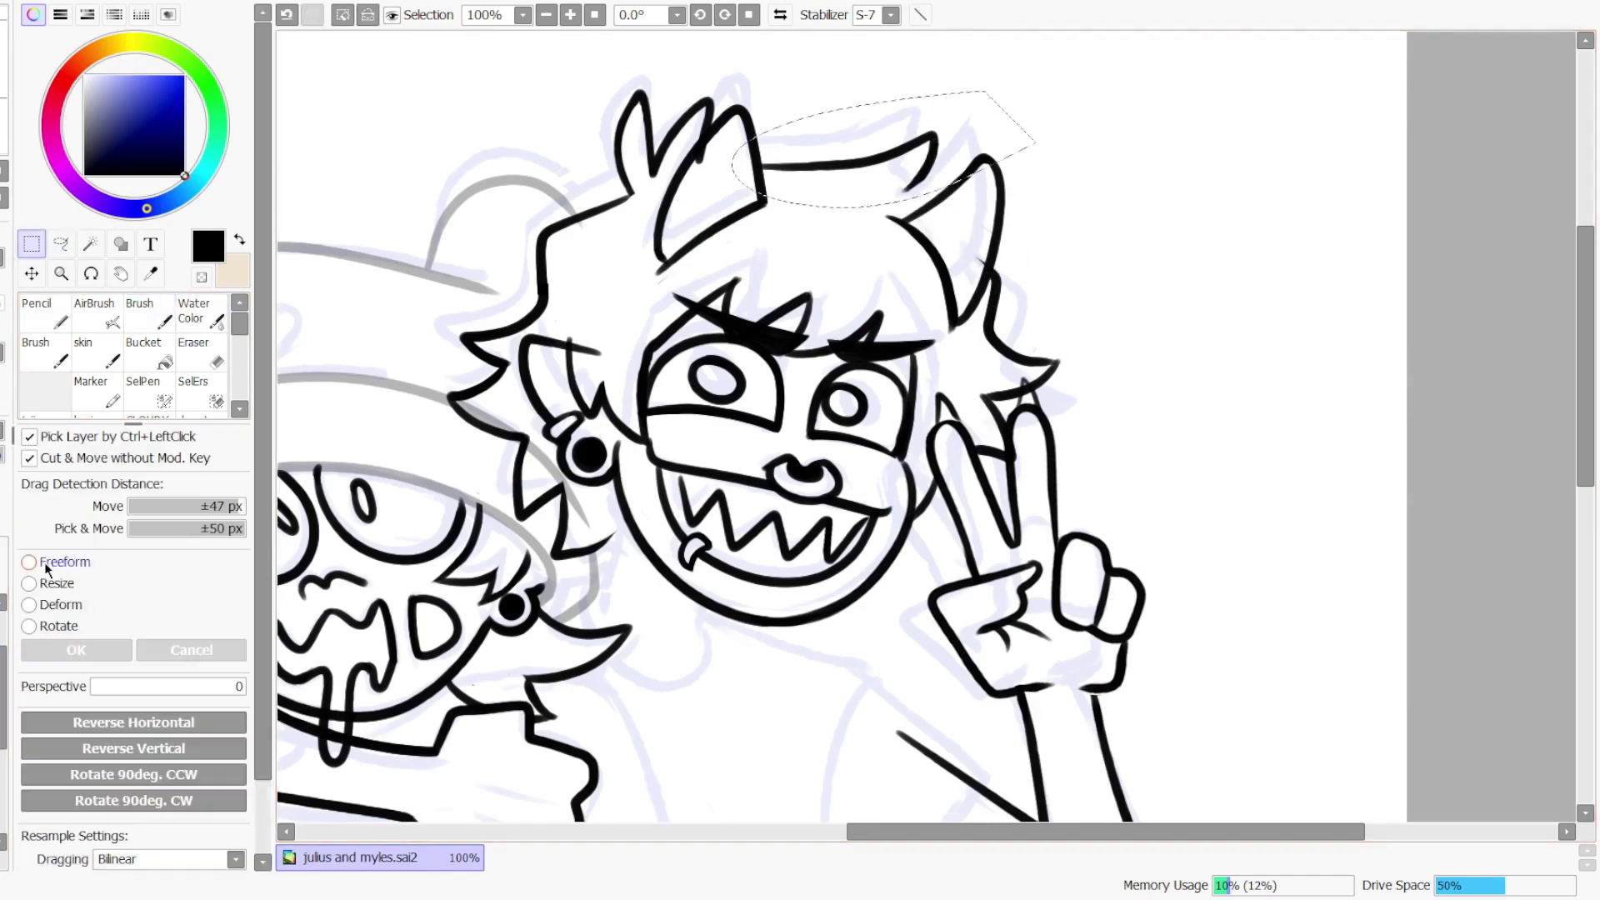
key(Return)
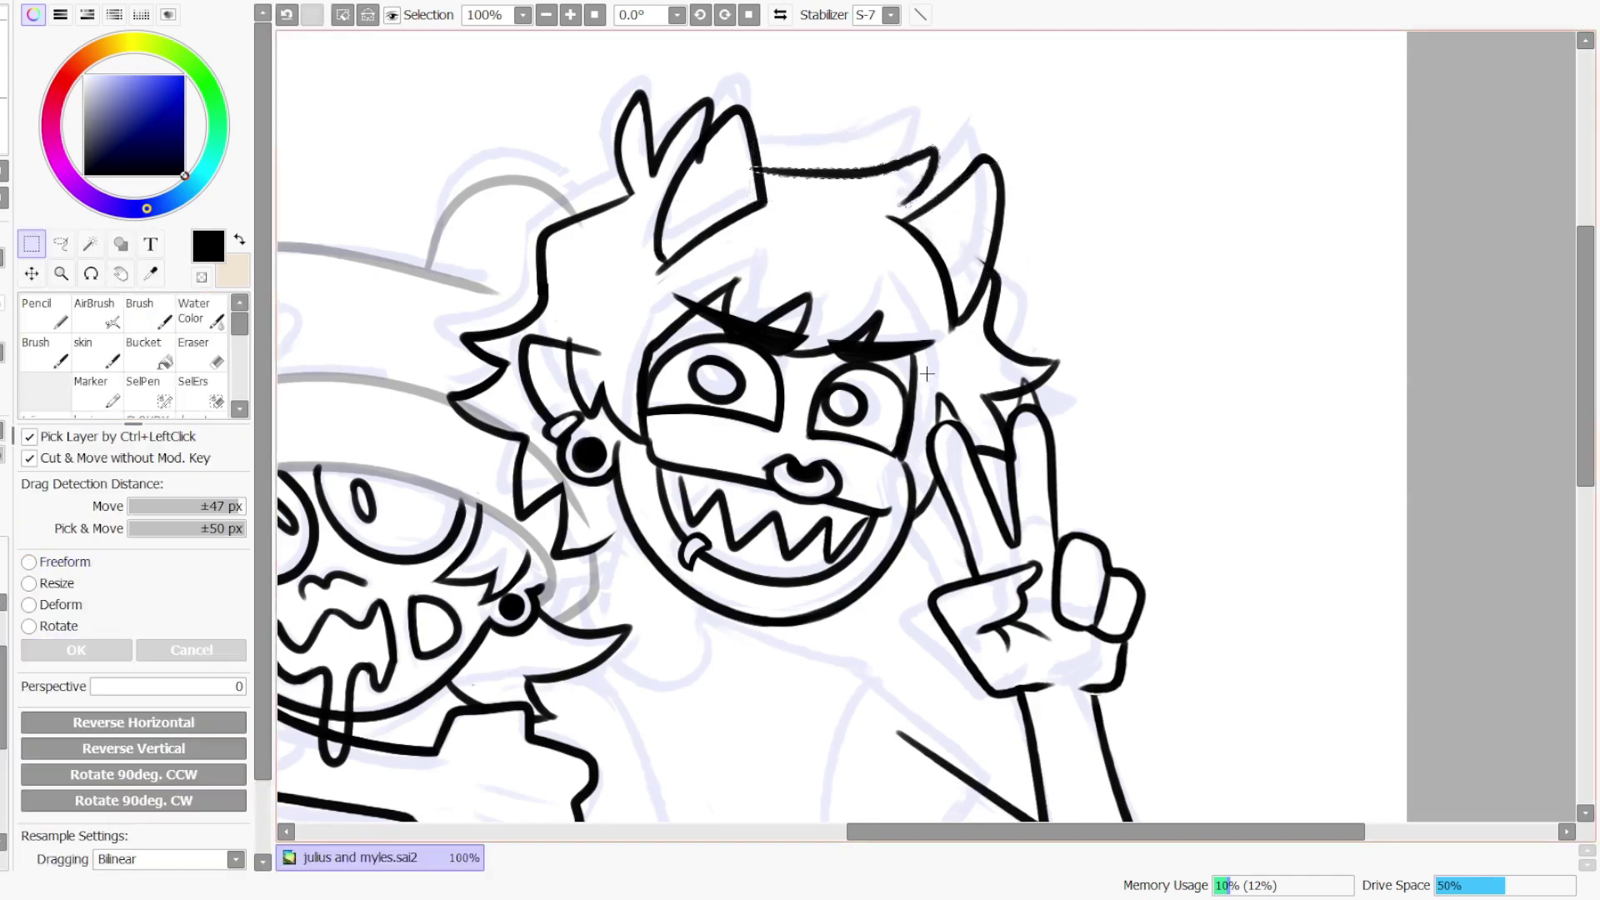
key(ctrl+t)
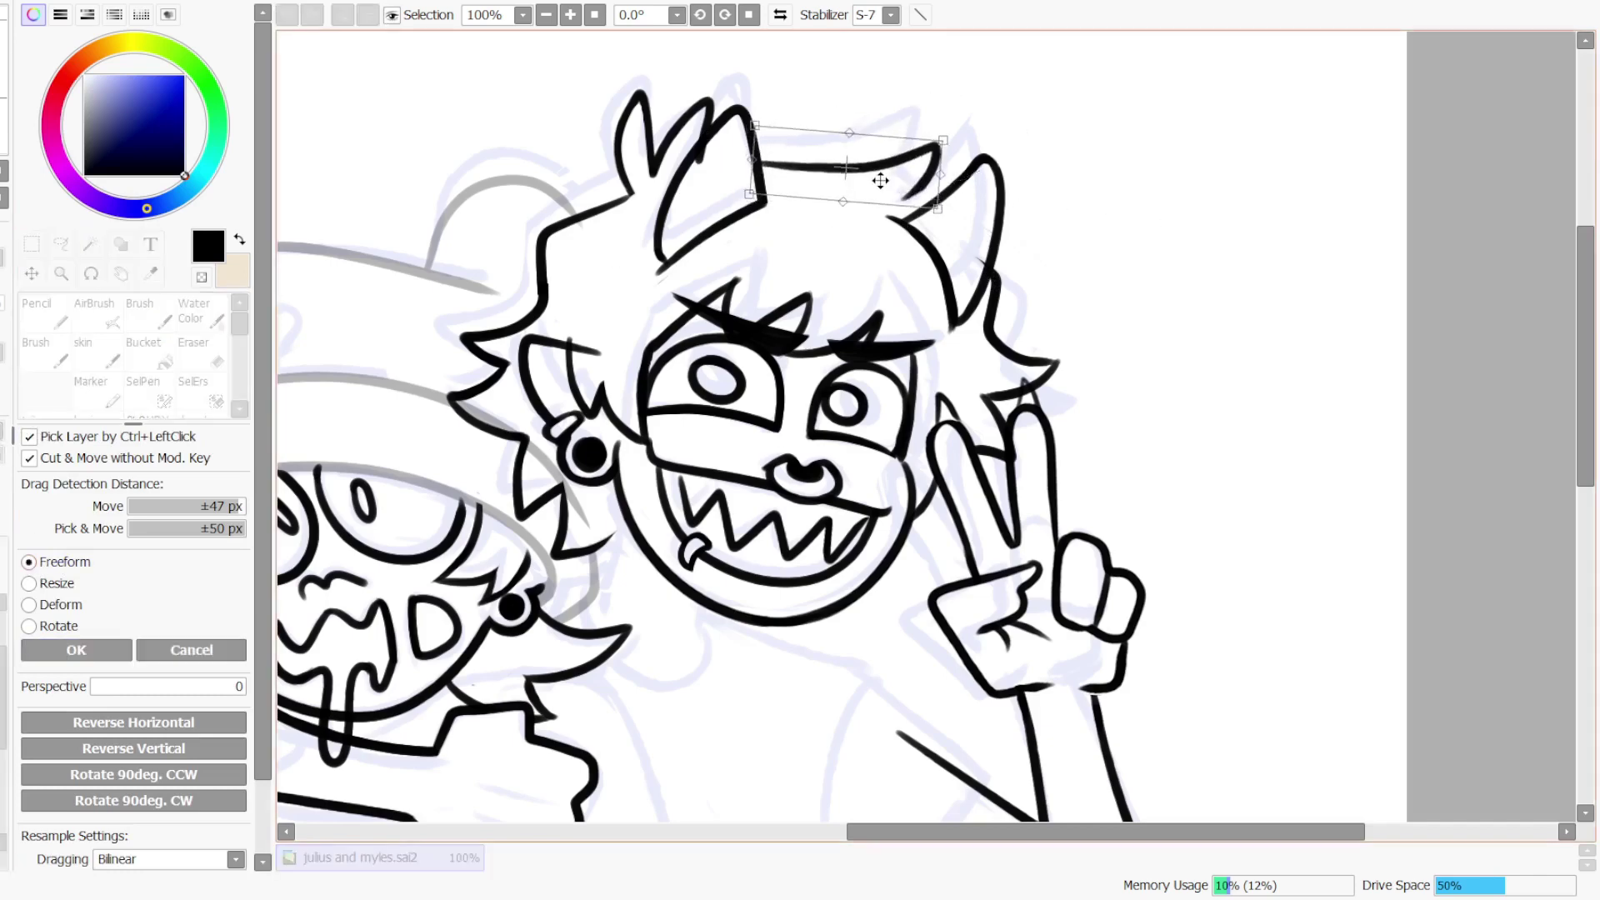